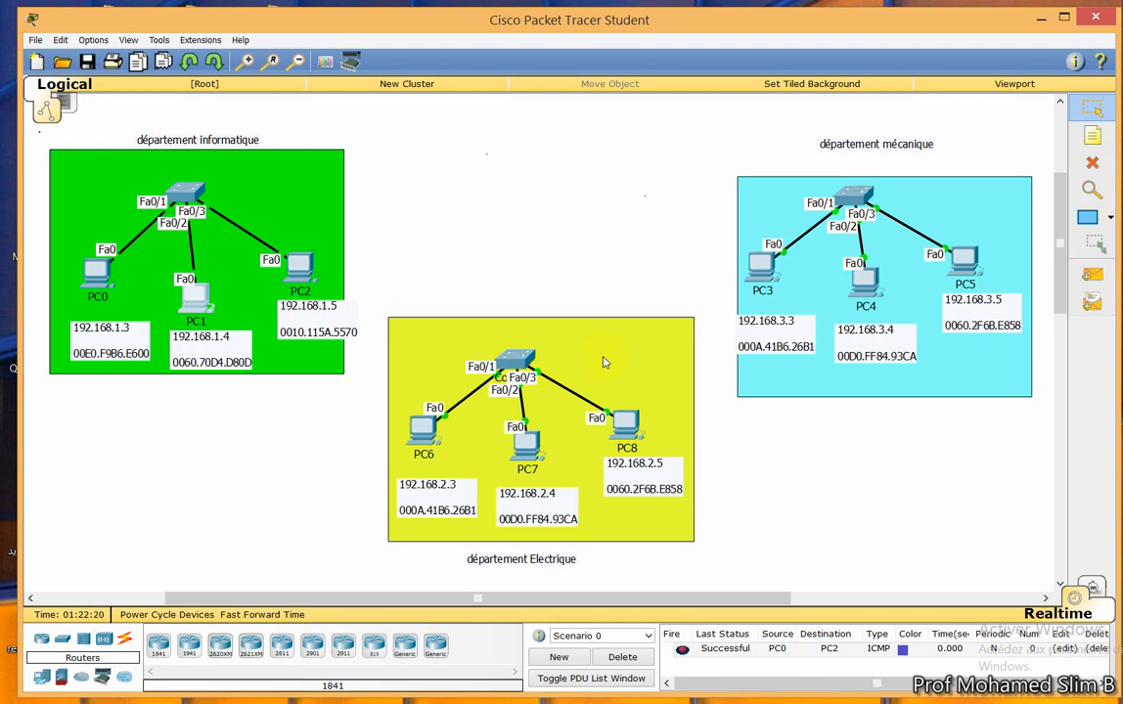
Place a 2960 switch in the empty area between the informatique and mécanique departments.
{"action": "left_click", "coordinate": [64, 641]}
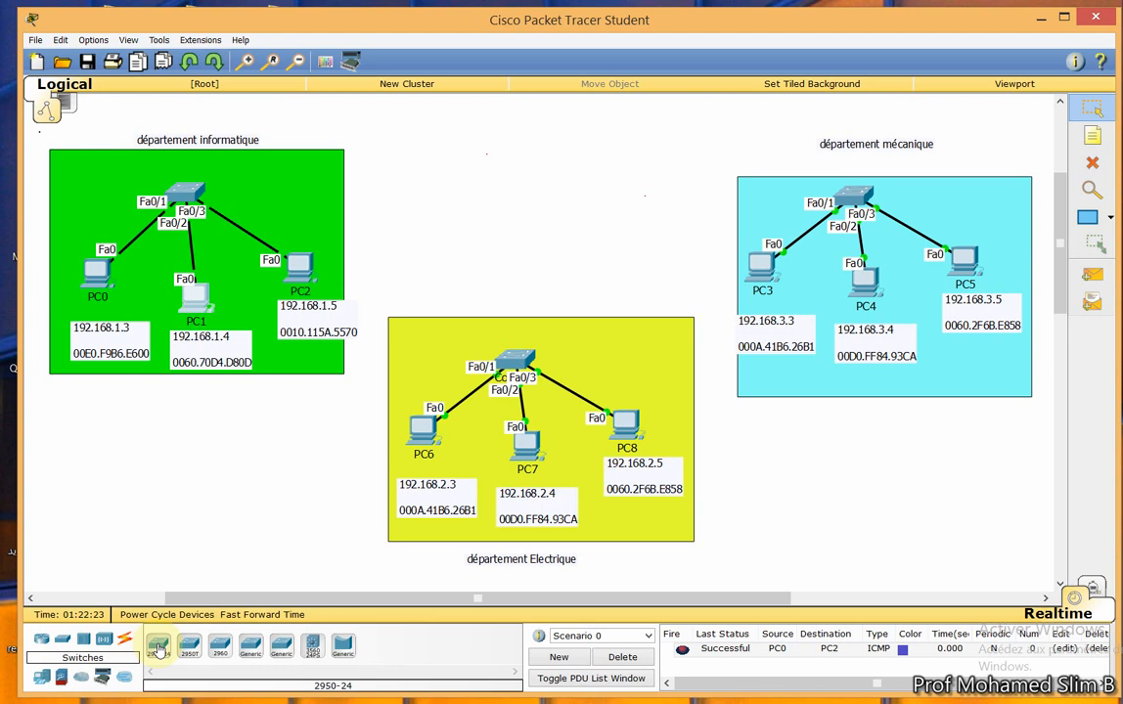
{"action": "left_click", "coordinate": [220, 646]}
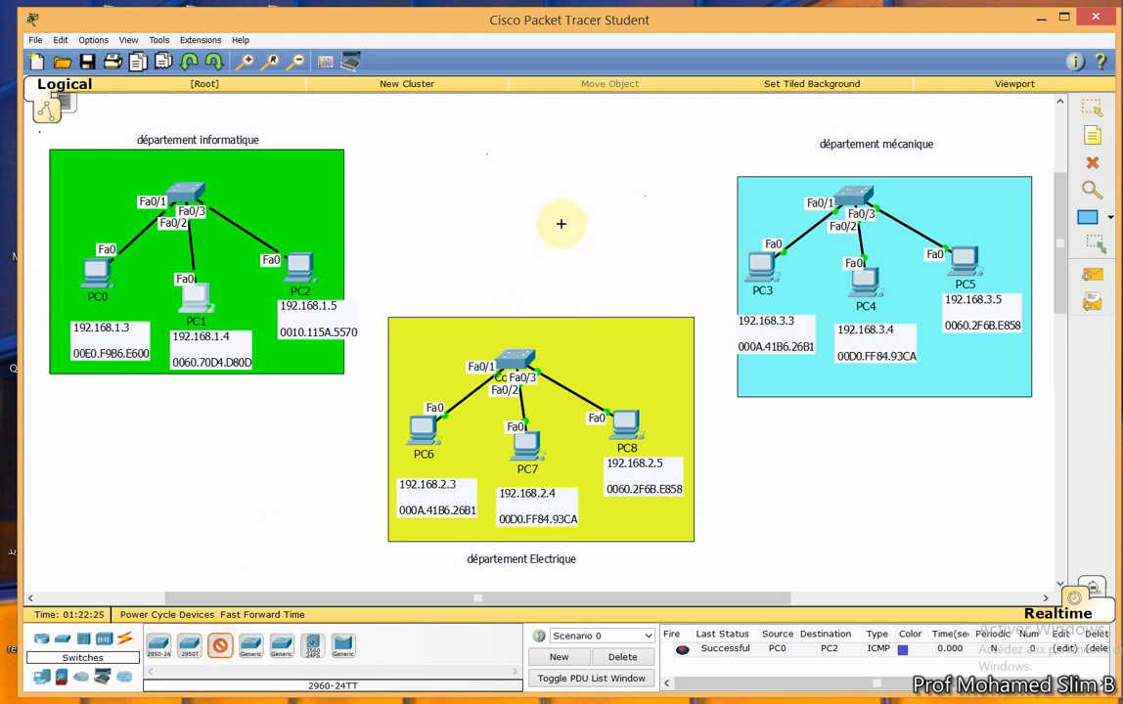
{"action": "left_click", "coordinate": [524, 208]}
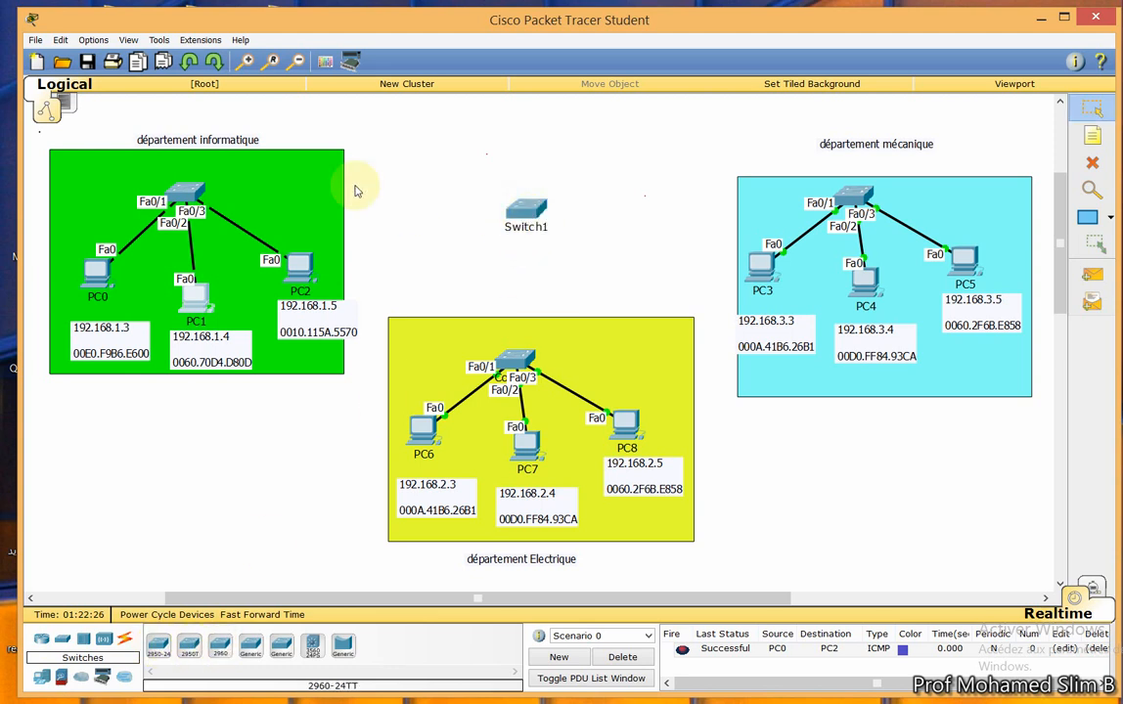
Connect the informatique switch's FastEthernet0/4 to the central switch's FastEthernet0/1 with a copper cross-over cable.
{"action": "left_click", "coordinate": [125, 645]}
{"action": "left_click", "coordinate": [251, 646]}
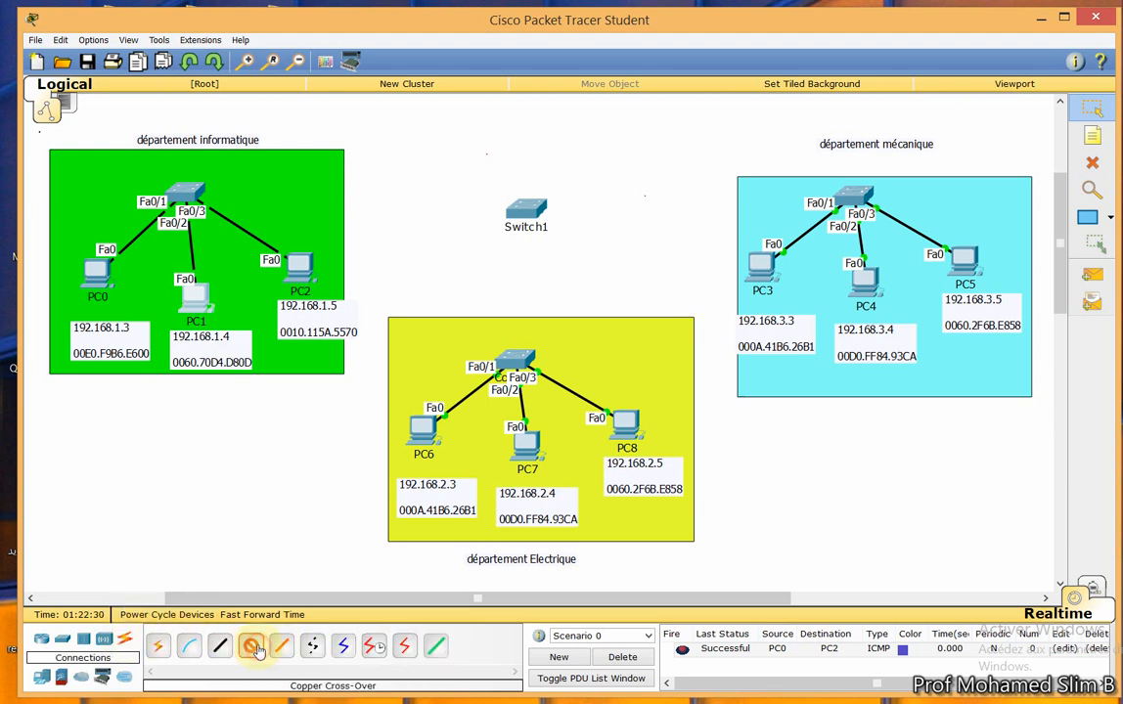
{"action": "left_click", "coordinate": [201, 188]}
{"action": "left_click", "coordinate": [234, 211]}
{"action": "left_click", "coordinate": [524, 205]}
{"action": "left_click", "coordinate": [548, 232]}
Connect the mécanique switch's FastEthernet0/4 to the central switch's FastEthernet0/2 with a copper cross-over cable.
{"action": "left_click", "coordinate": [256, 651]}
{"action": "left_click", "coordinate": [528, 205]}
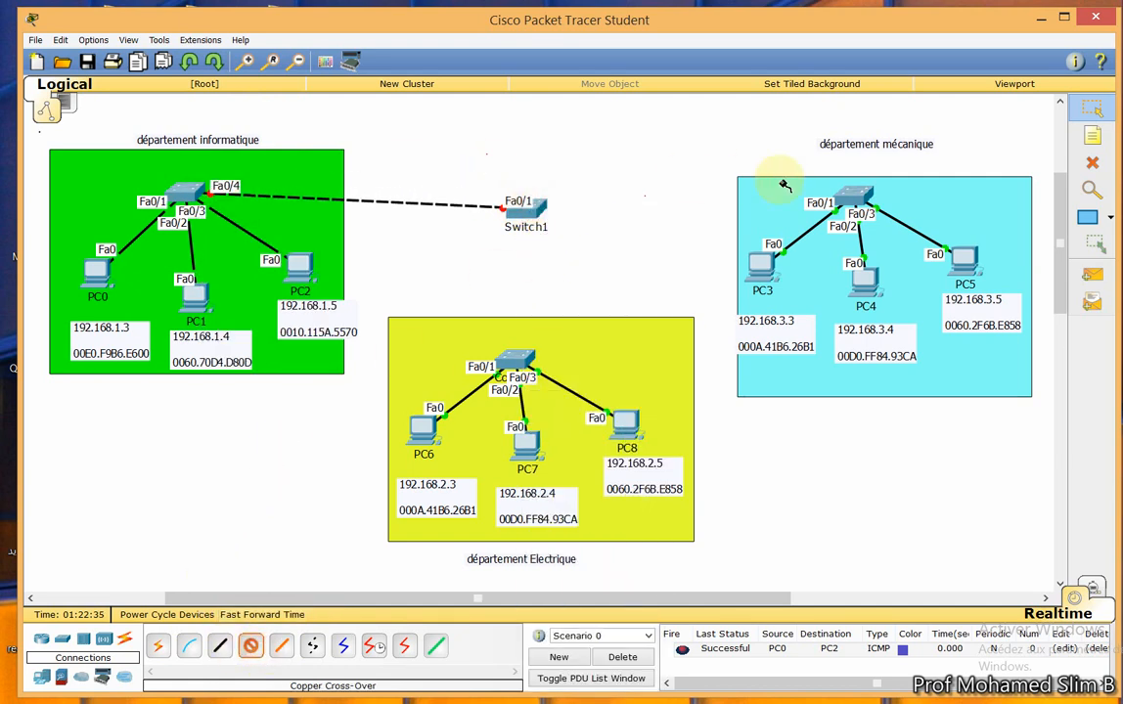
{"action": "left_click", "coordinate": [854, 196]}
{"action": "left_click", "coordinate": [909, 223]}
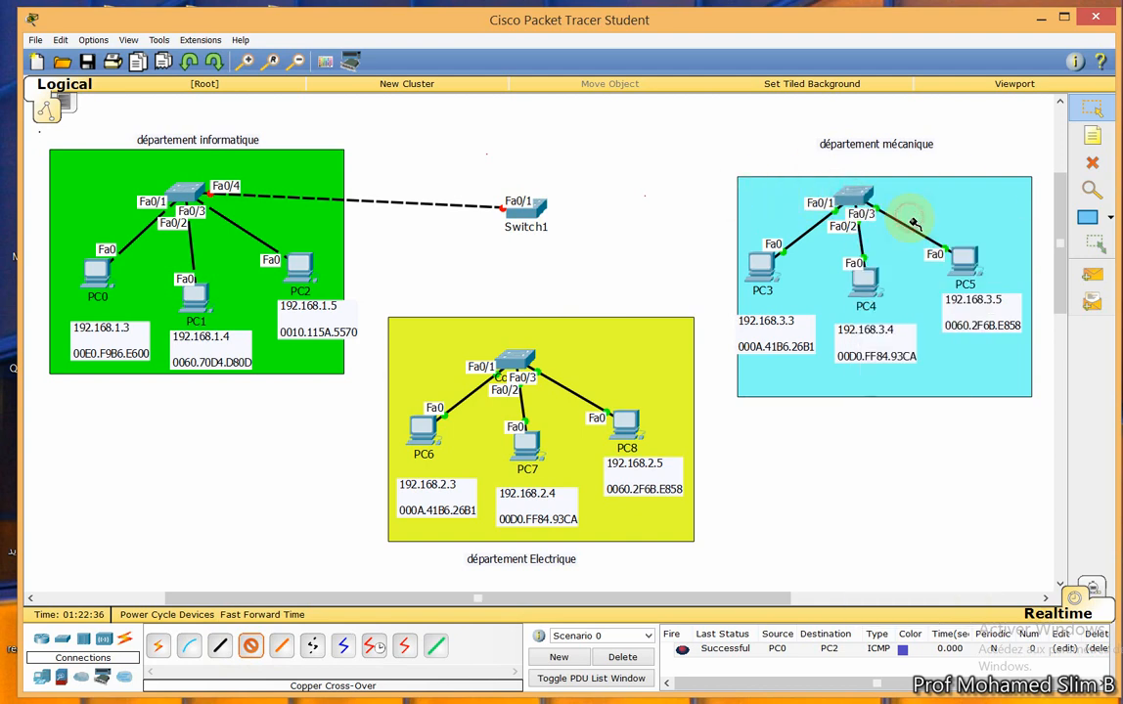
{"action": "left_click", "coordinate": [535, 211]}
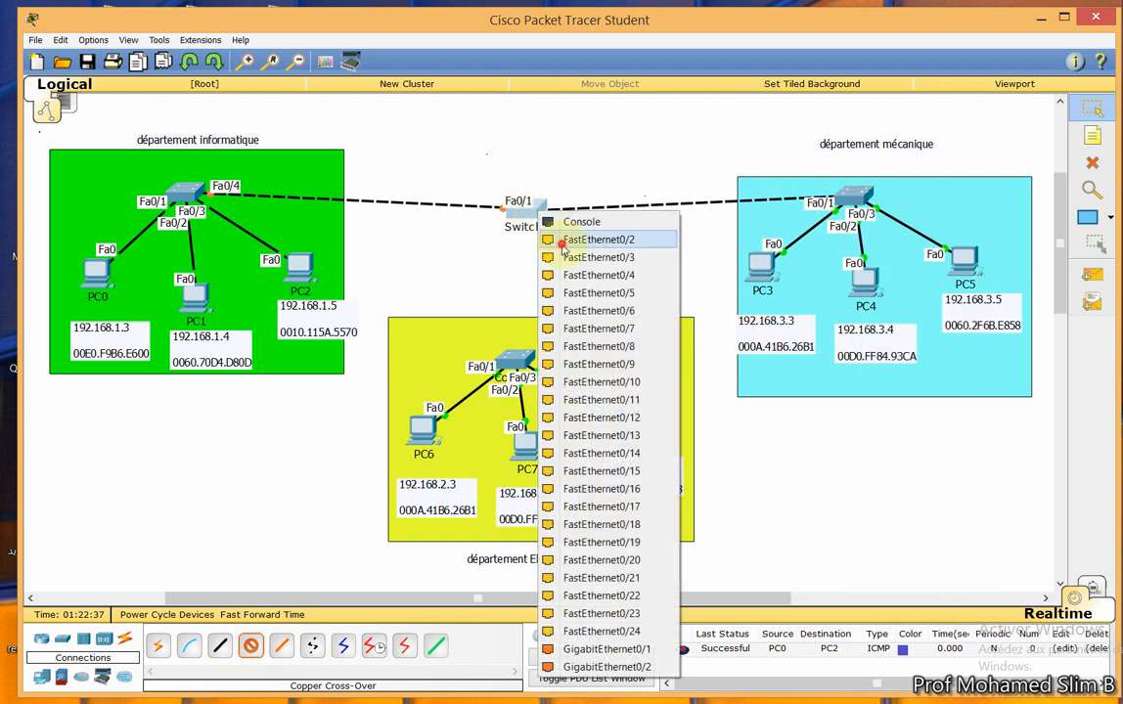
{"action": "left_click", "coordinate": [591, 239]}
Connect the central switch's FastEthernet0/3 to the Electrique switch's FastEthernet0/4 with a copper cross-over cable.
{"action": "left_click", "coordinate": [250, 648]}
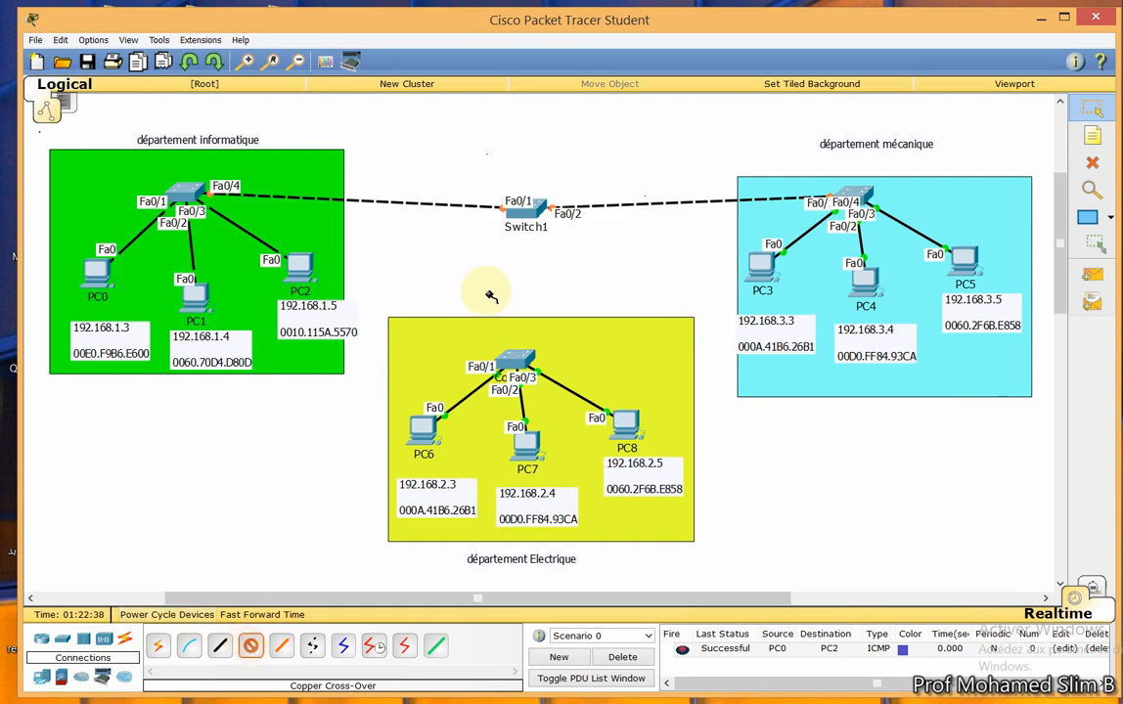
{"action": "left_click", "coordinate": [528, 215]}
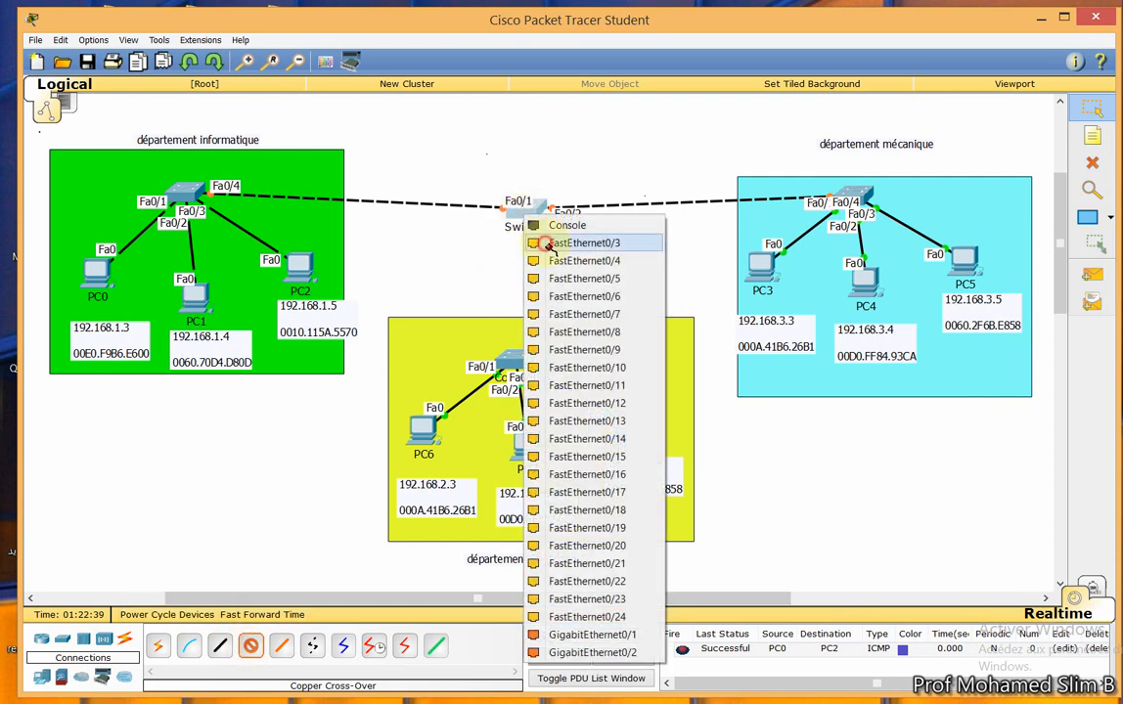
{"action": "left_click", "coordinate": [584, 242]}
{"action": "left_click", "coordinate": [513, 364]}
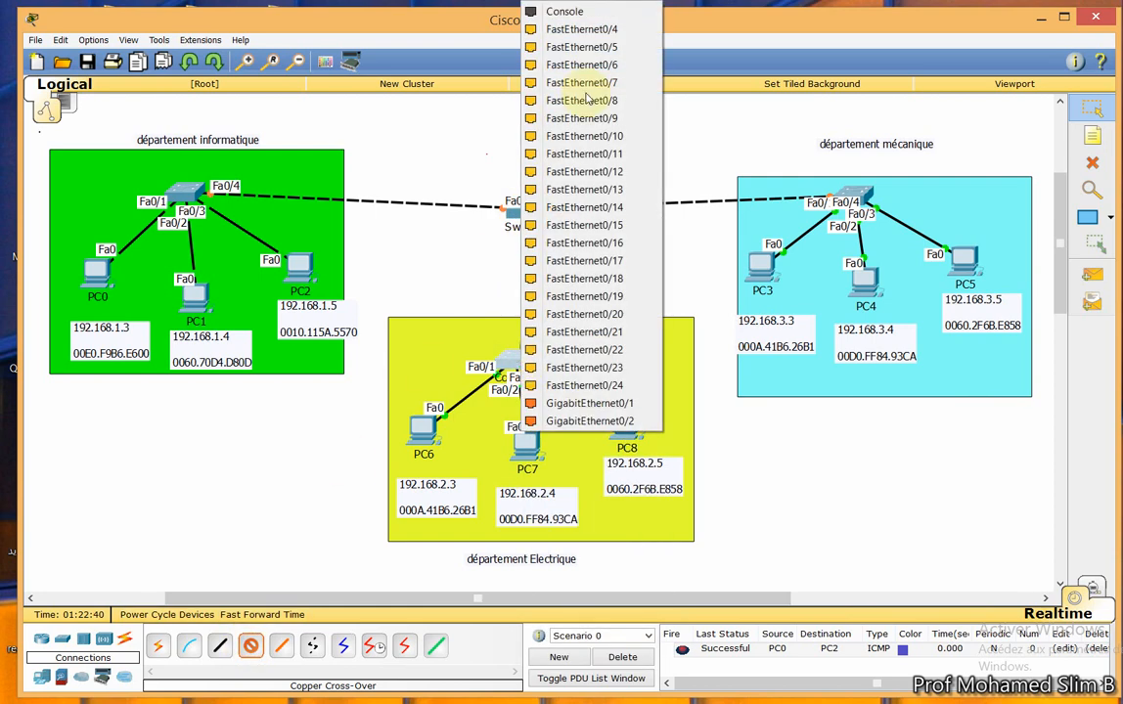
{"action": "left_click", "coordinate": [582, 29]}
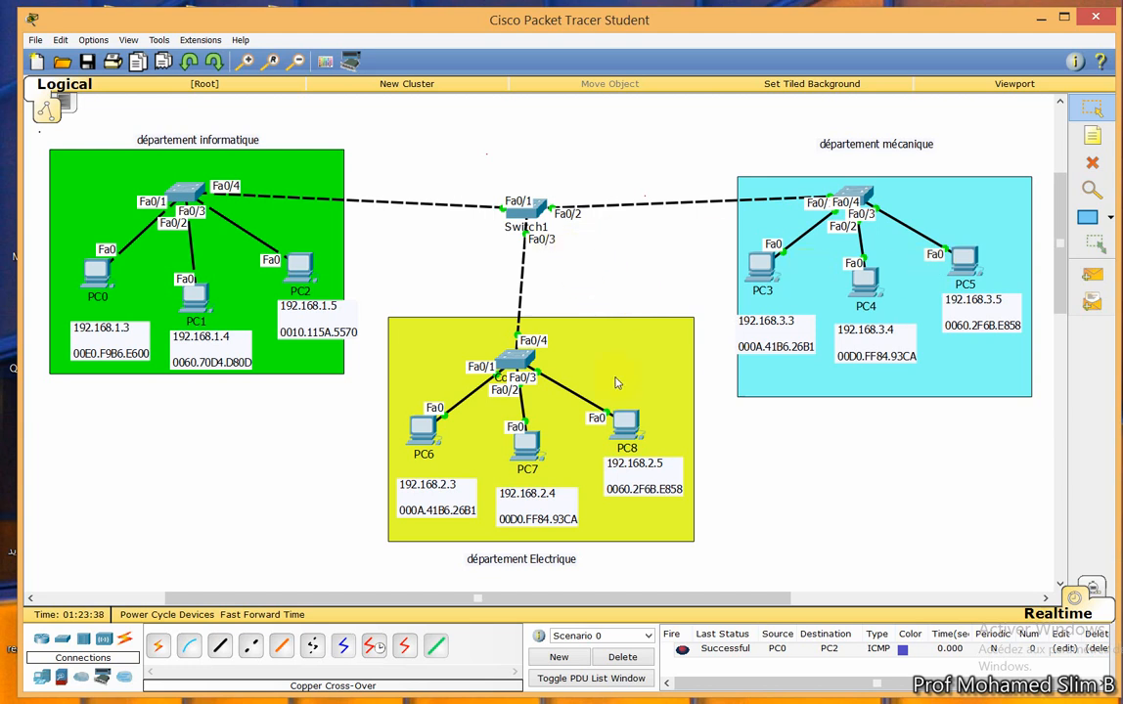
Delete the cable to the mécanique switch and the central switch with its remaining links.
{"action": "left_click", "coordinate": [1092, 163]}
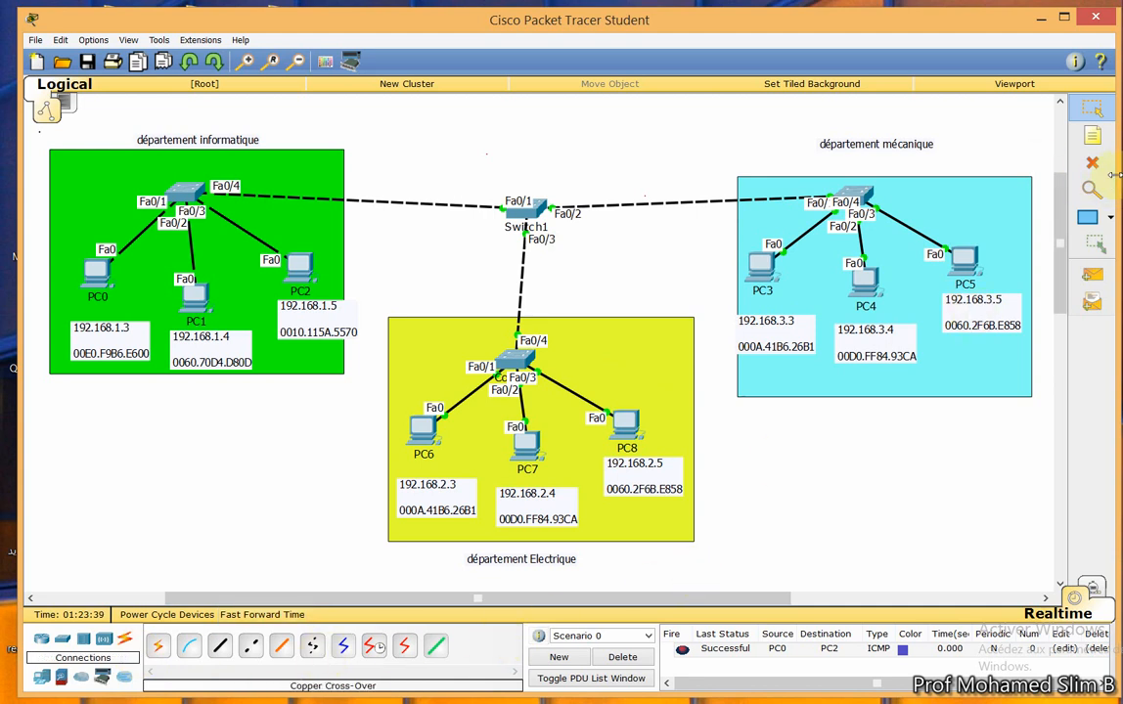
{"action": "left_click", "coordinate": [611, 206]}
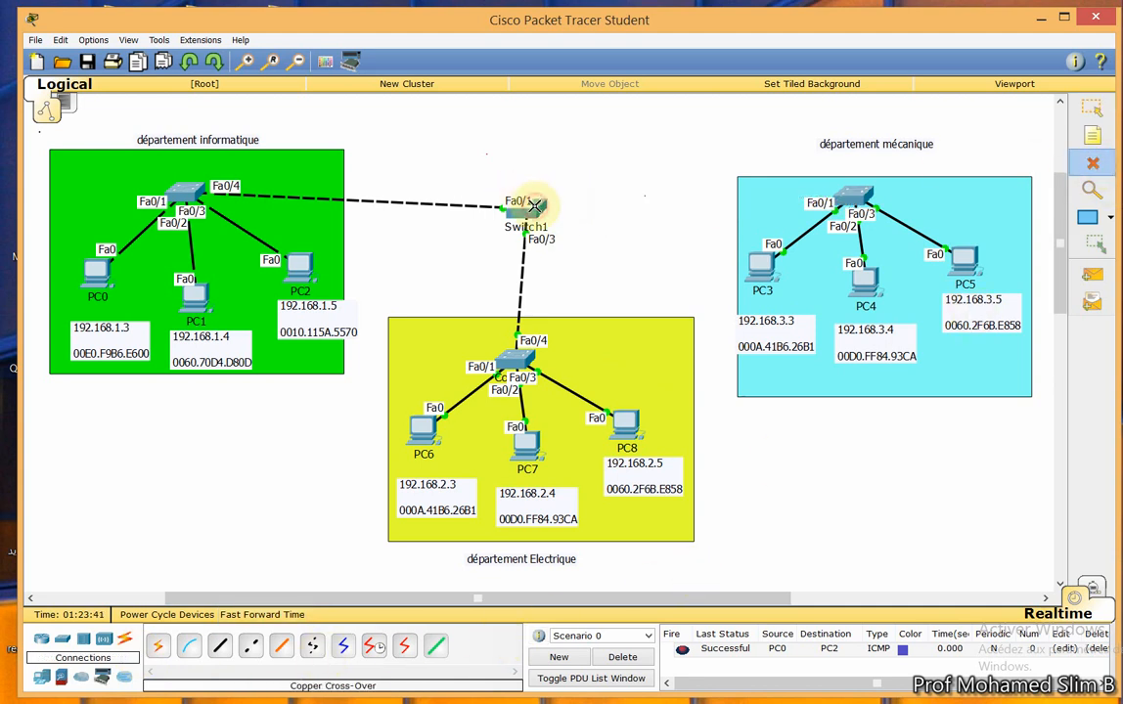
{"action": "left_click", "coordinate": [529, 211]}
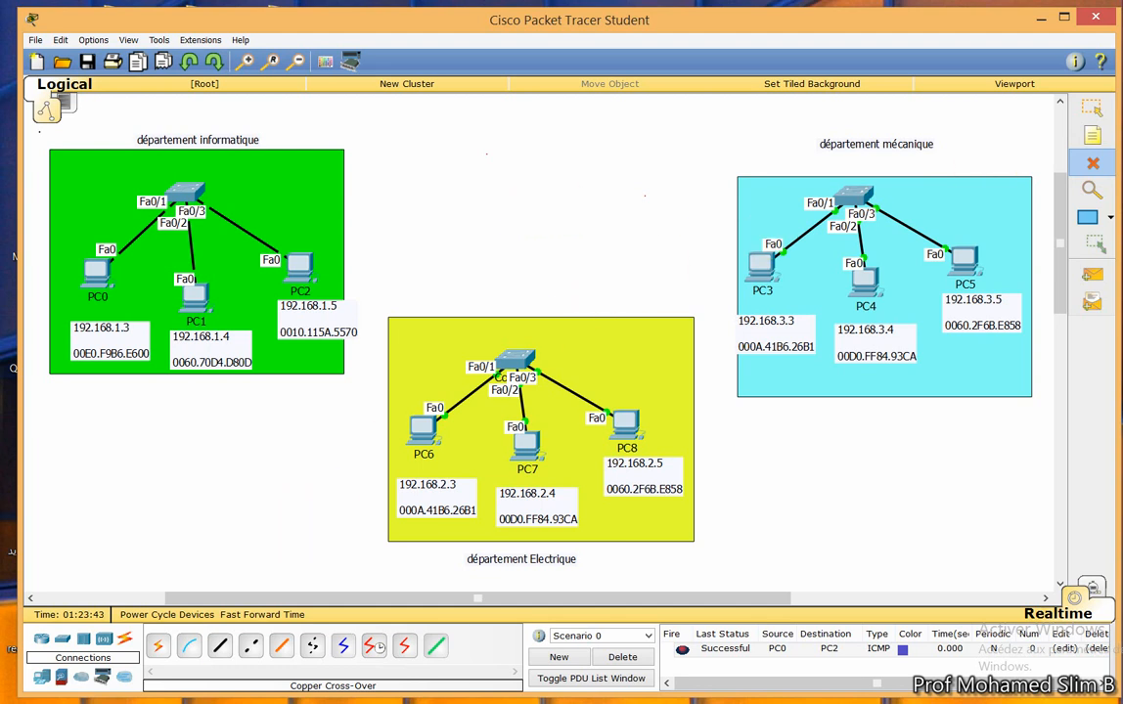
Place a 2901 router in the empty area between the three departments.
{"action": "left_click", "coordinate": [41, 639]}
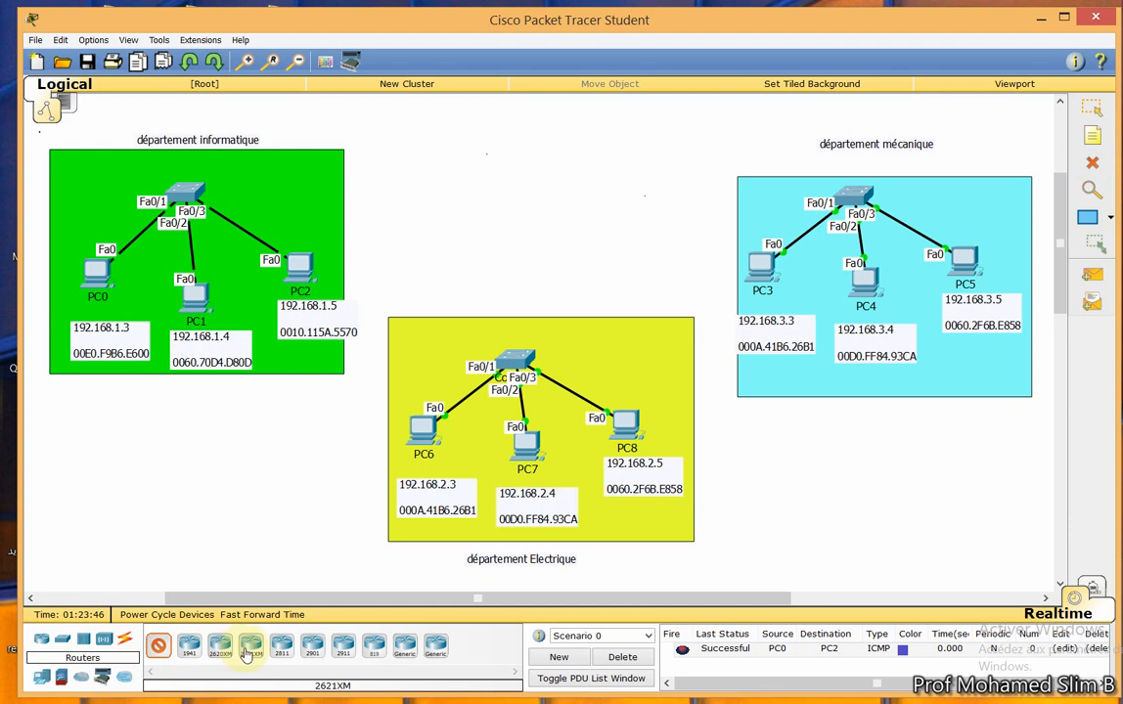
{"action": "left_click", "coordinate": [312, 647]}
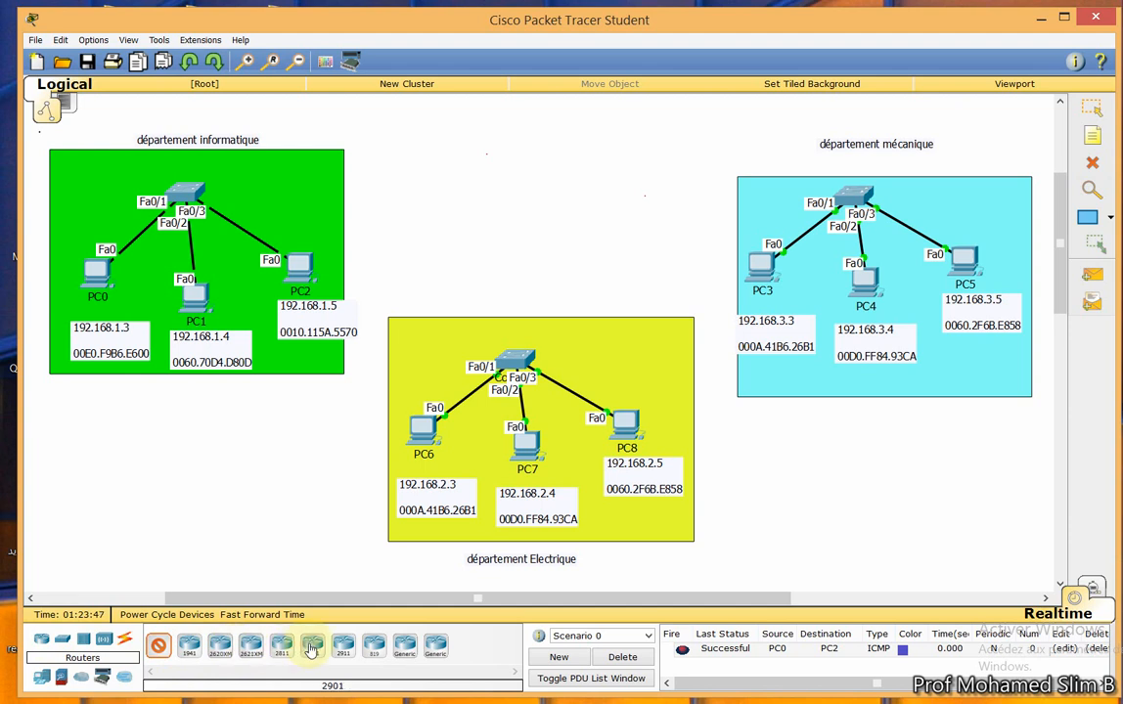
{"action": "left_click", "coordinate": [543, 206]}
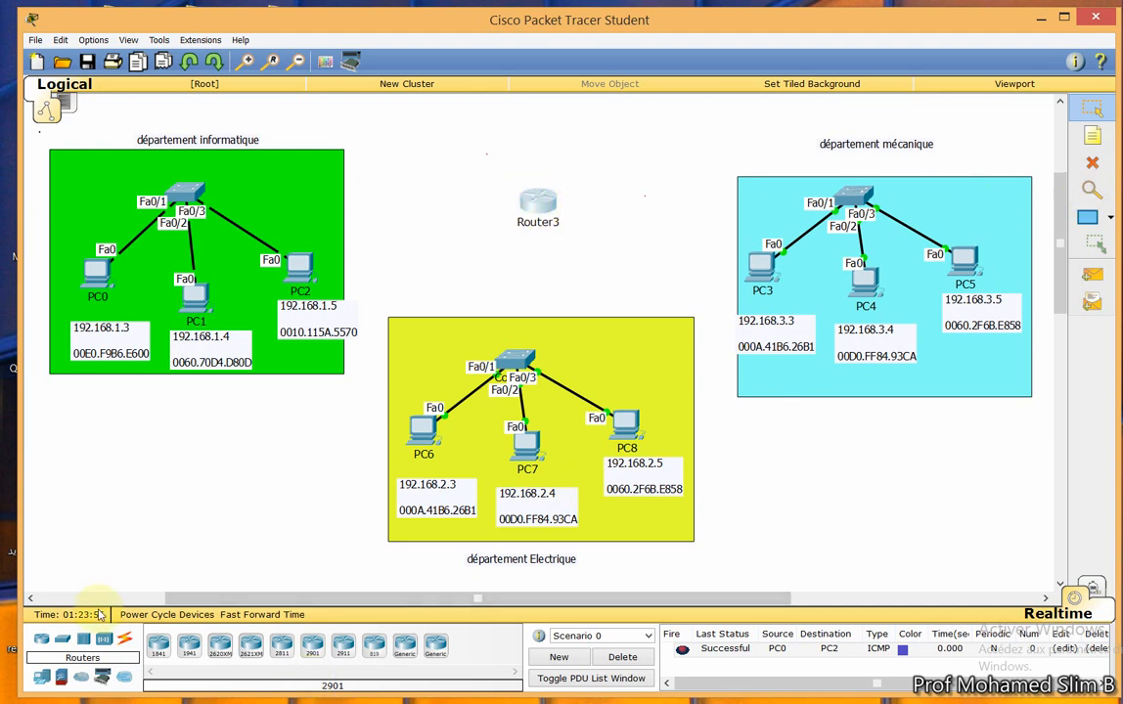
Connect the informatique switch's FastEthernet0/4 to the router's GigabitEthernet0/0 with a copper straight-through cable.
{"action": "left_click", "coordinate": [126, 640]}
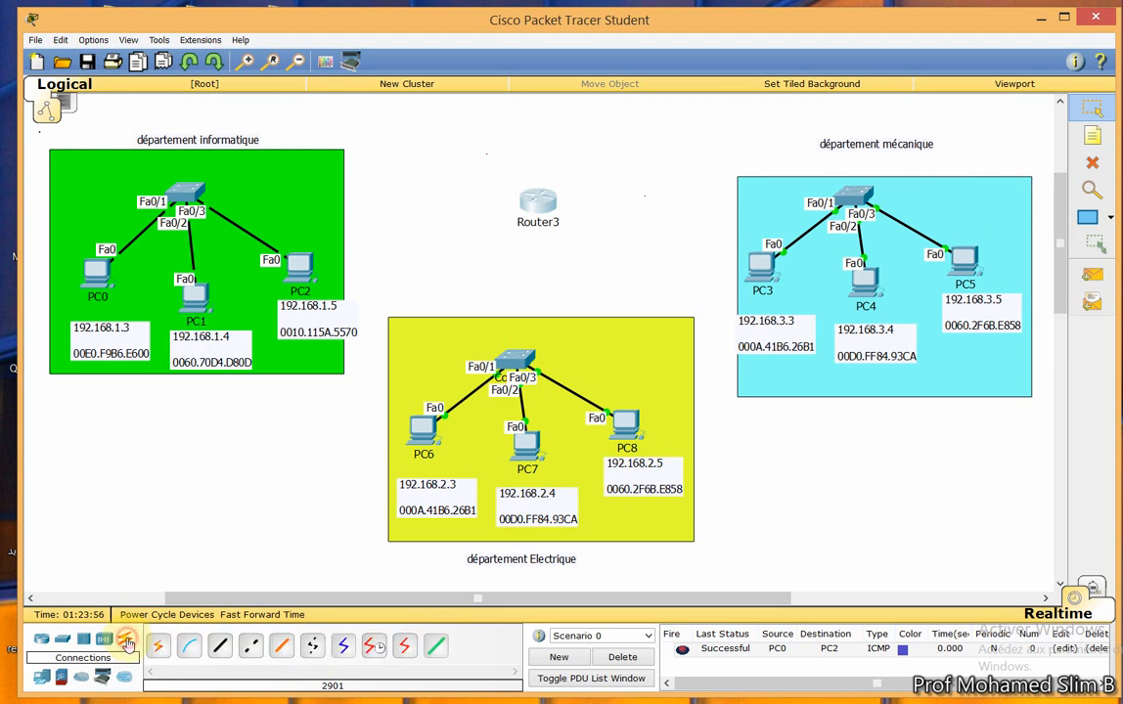
{"action": "left_click", "coordinate": [220, 645]}
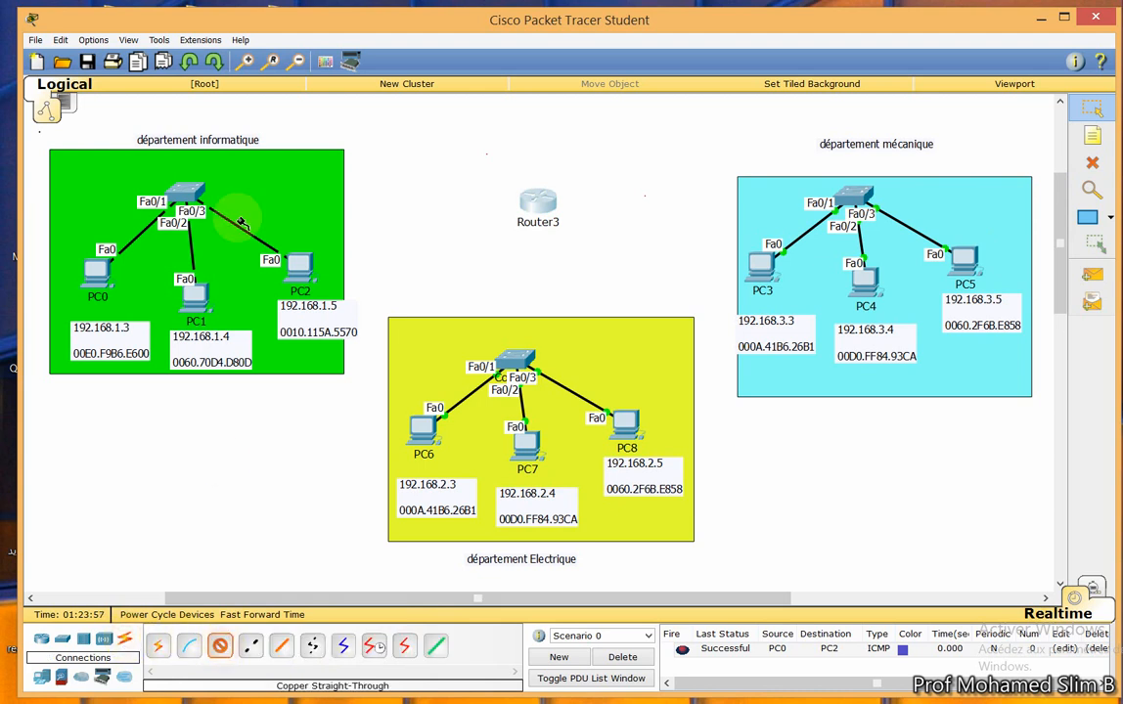
{"action": "left_click", "coordinate": [190, 192]}
{"action": "left_click", "coordinate": [231, 219]}
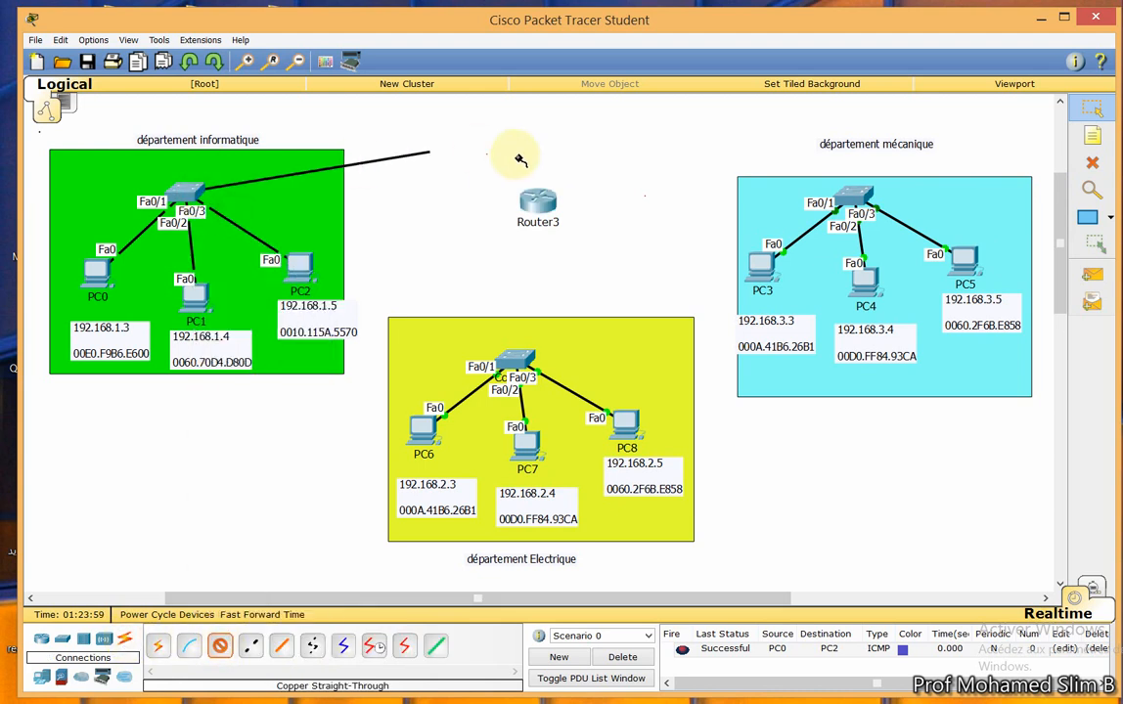
{"action": "left_click", "coordinate": [528, 204]}
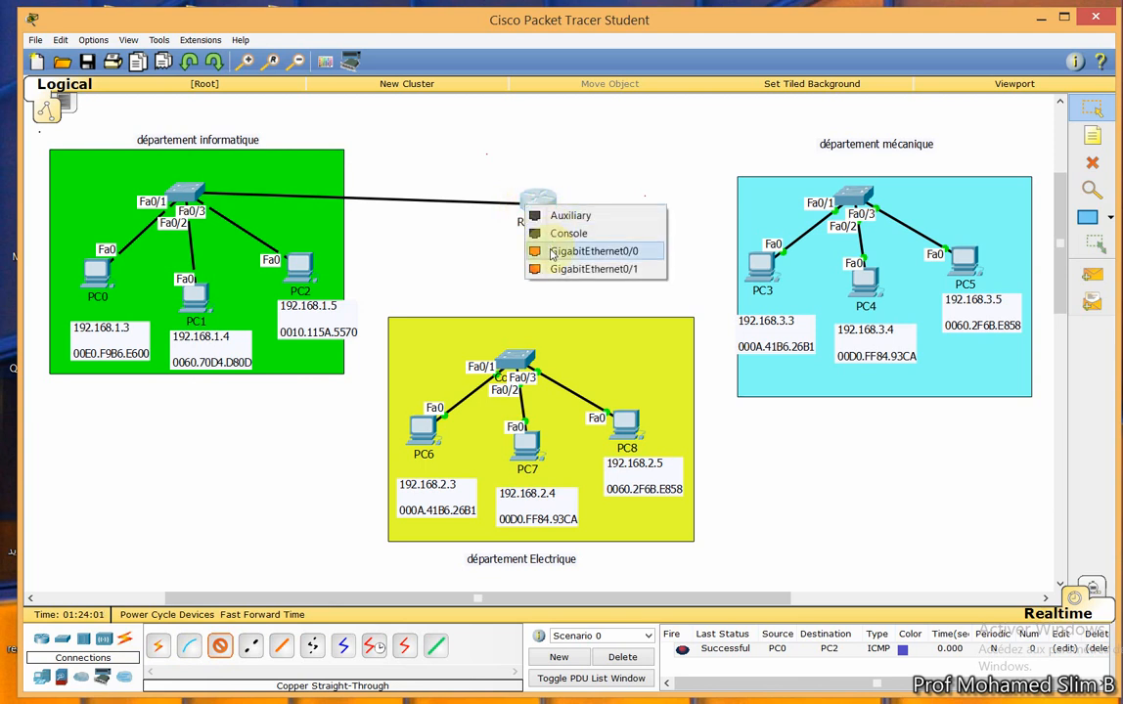
{"action": "left_click", "coordinate": [553, 251]}
Connect the Electrique switch's FastEthernet0/4 to the router's GigabitEthernet0/1 with a copper straight-through cable.
{"action": "left_click", "coordinate": [217, 647]}
{"action": "left_click", "coordinate": [521, 360]}
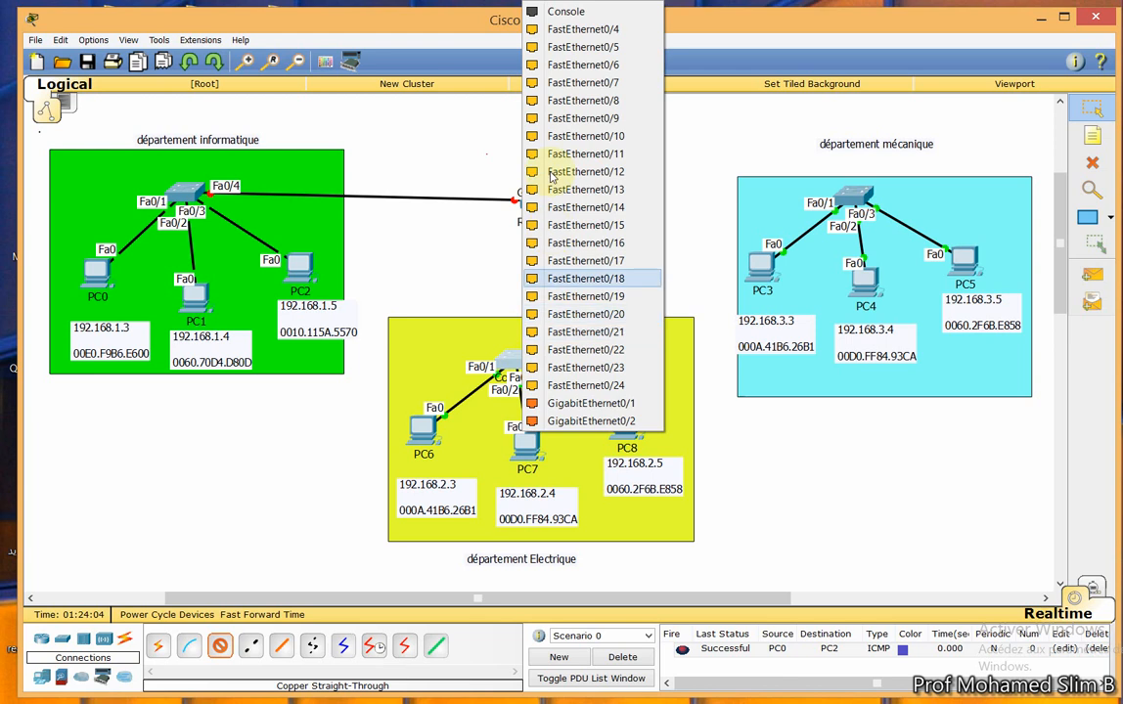
{"action": "left_click", "coordinate": [587, 30]}
{"action": "left_click", "coordinate": [543, 205]}
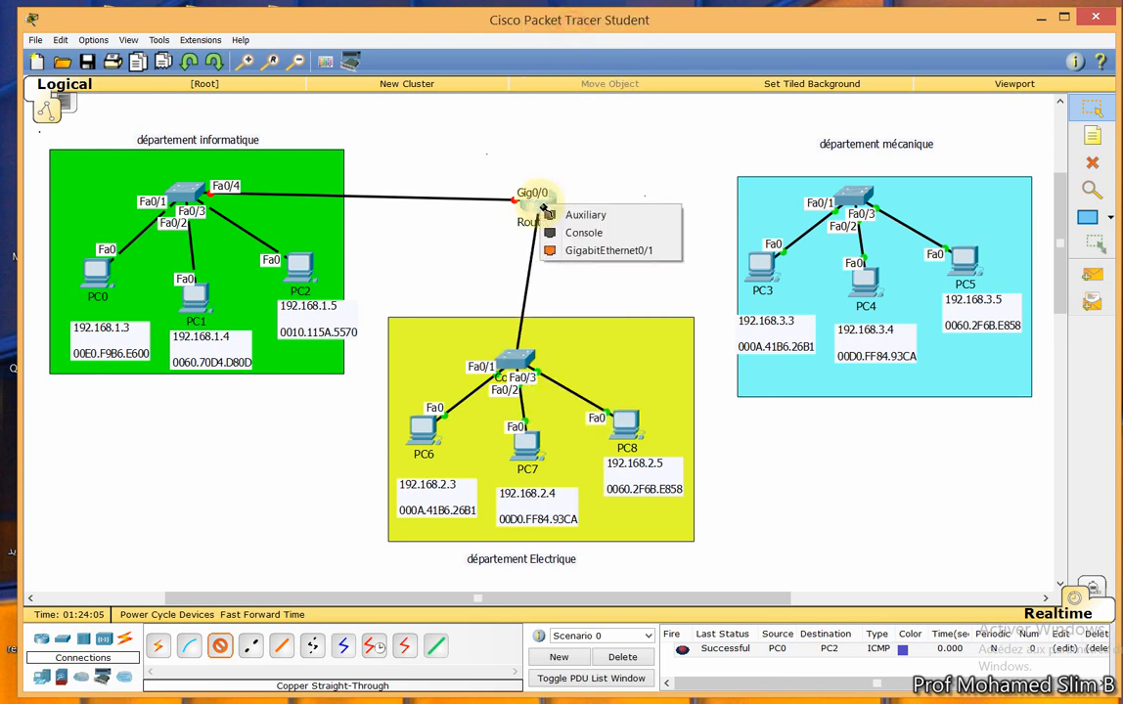
{"action": "left_click", "coordinate": [597, 250]}
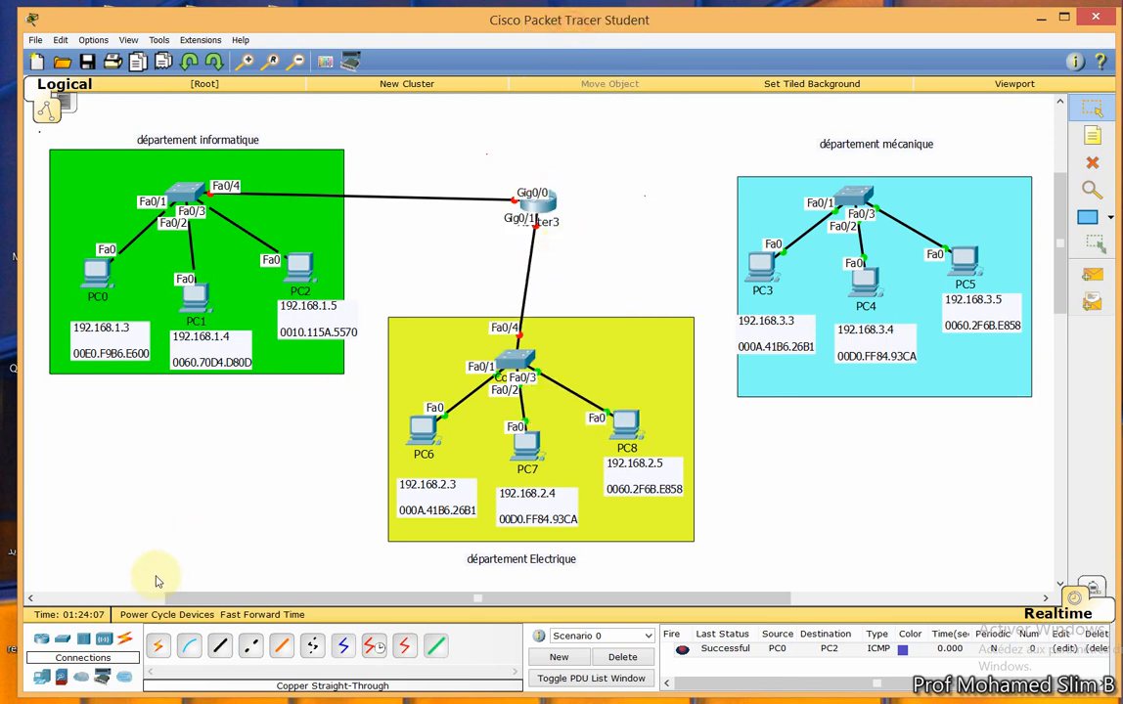
Try to connect the mécanique switch to the router with a copper straight-through cable.
{"action": "left_click", "coordinate": [220, 647]}
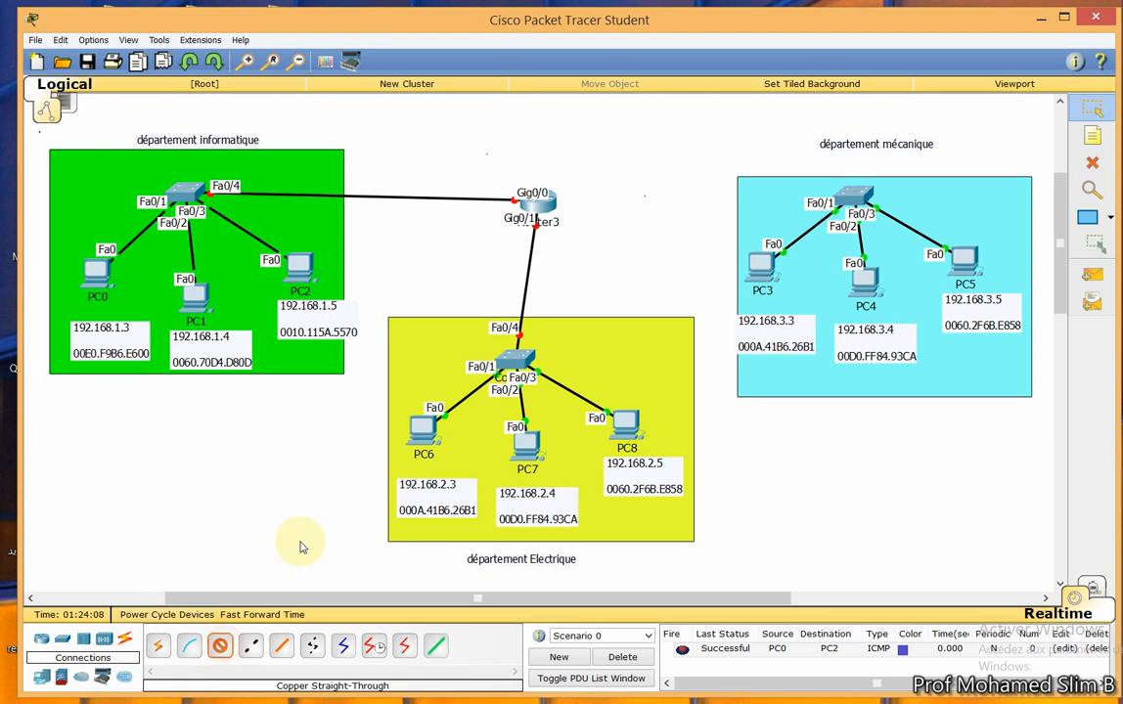
{"action": "left_click", "coordinate": [854, 197]}
{"action": "left_click", "coordinate": [871, 222]}
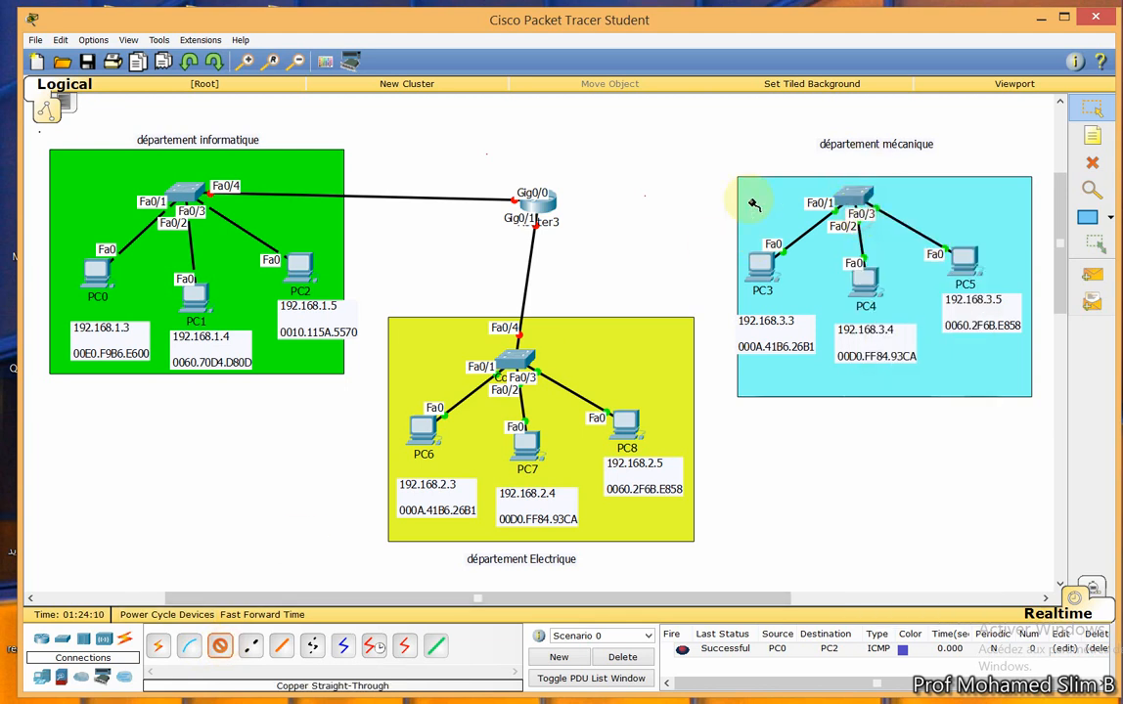
{"action": "left_click", "coordinate": [555, 211]}
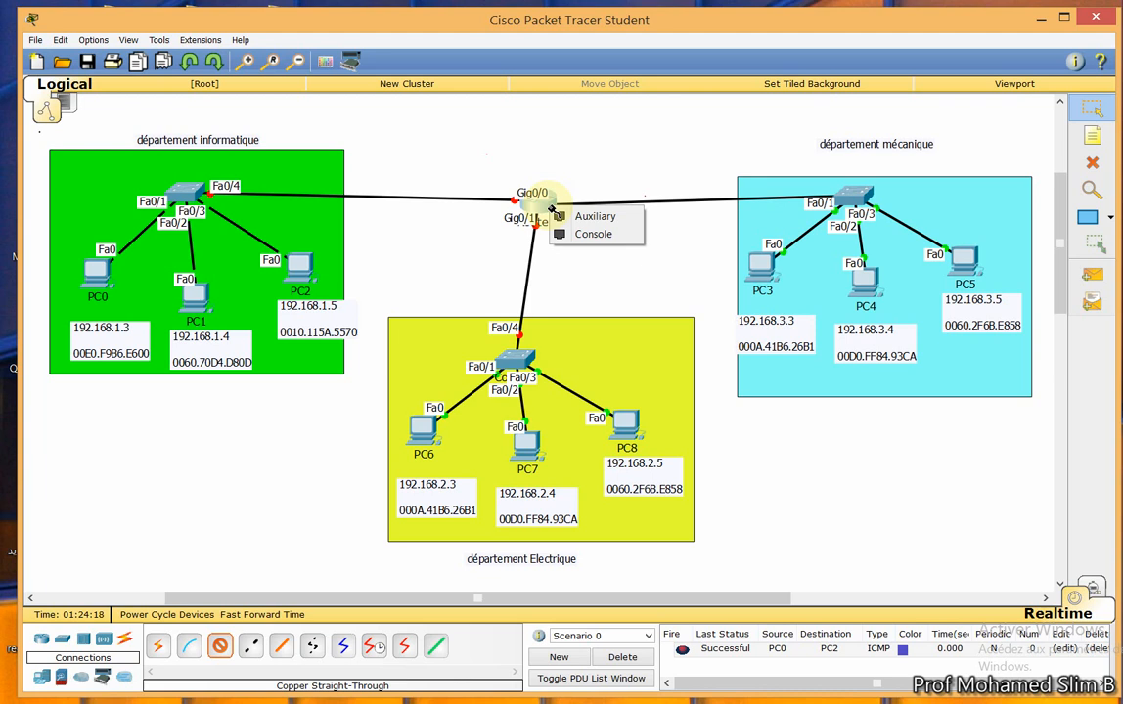
{"action": "left_click", "coordinate": [546, 207]}
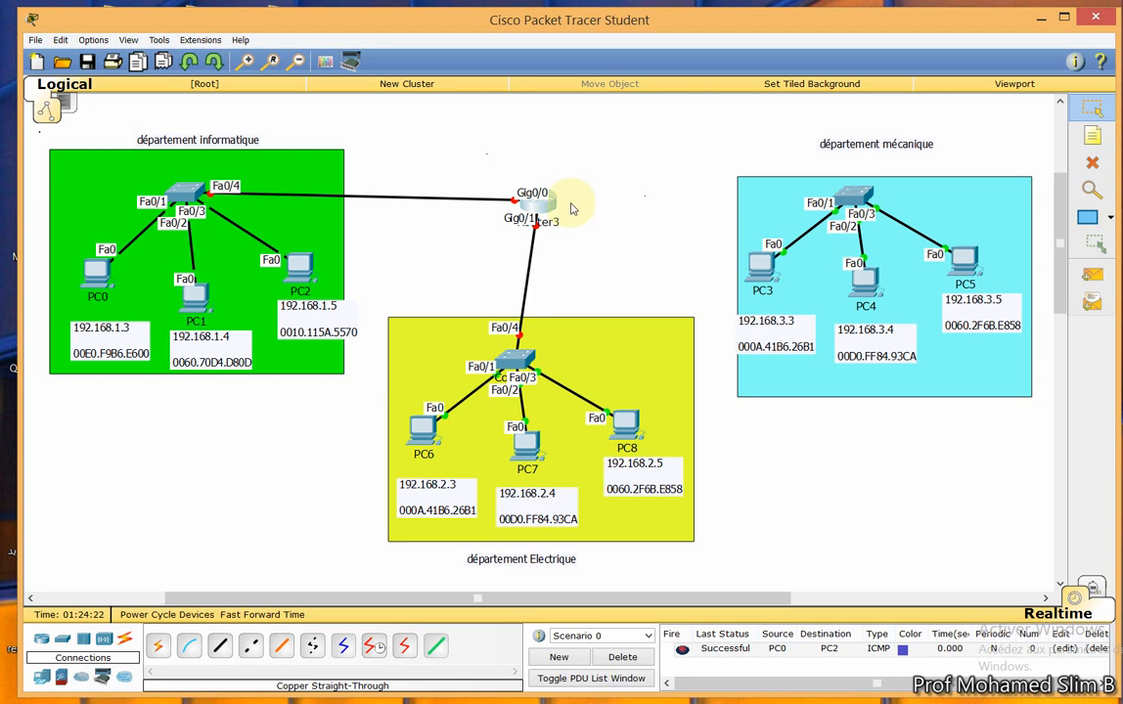
Open the router's enlarged physical device view and power the router off.
{"action": "left_click", "coordinate": [540, 203]}
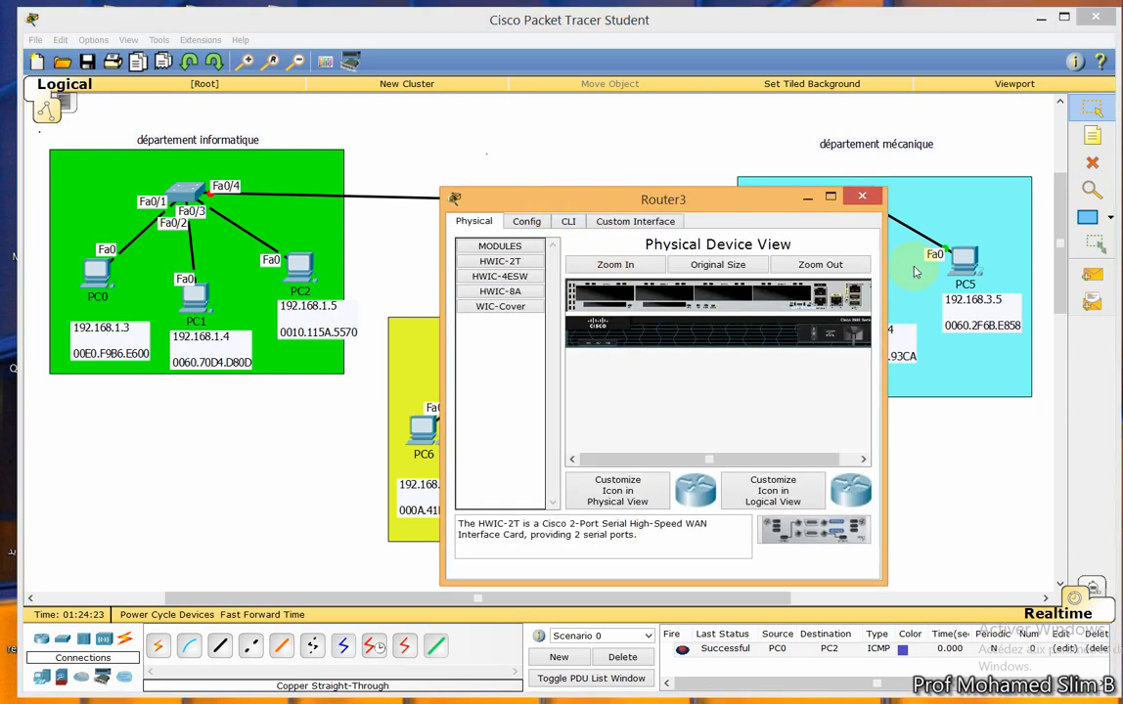
{"action": "left_click_drag", "start_coordinate": [934, 279], "coordinate": [1071, 281]}
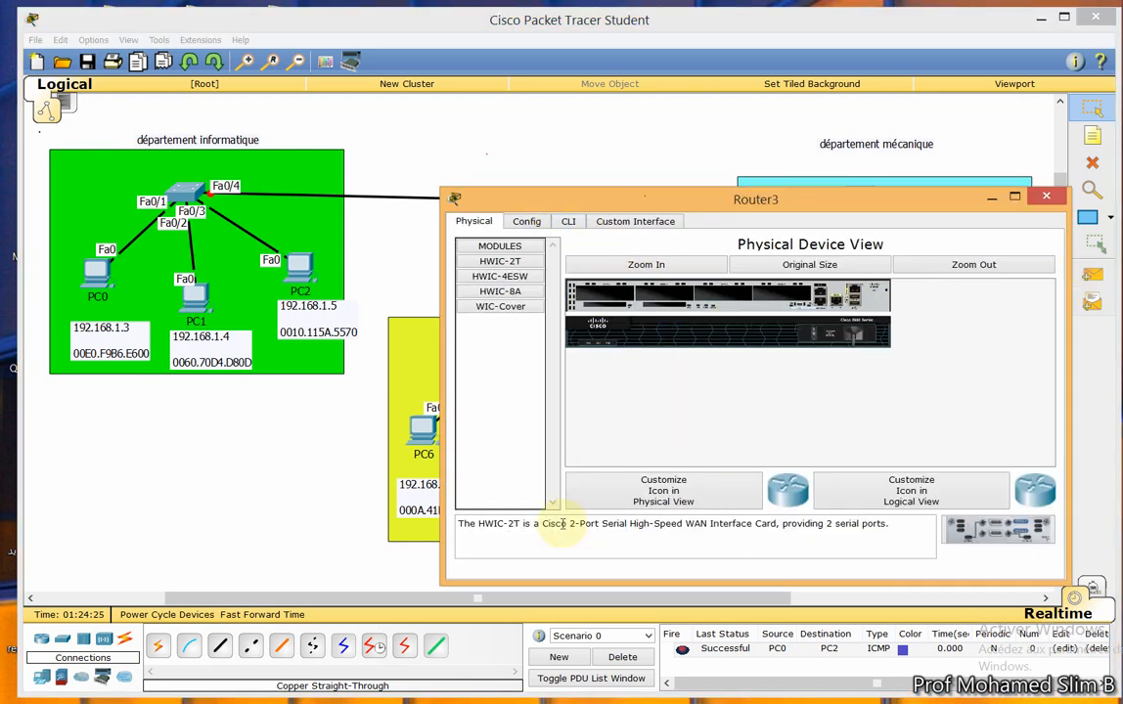
{"action": "left_click", "coordinate": [636, 267]}
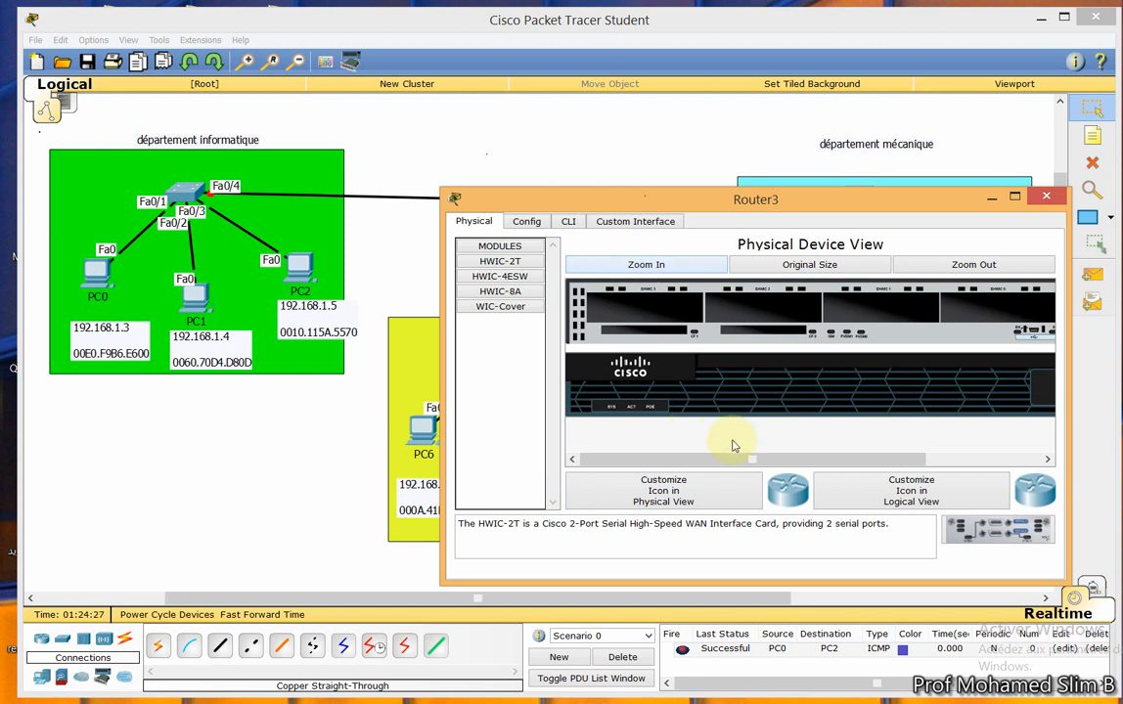
{"action": "left_click_drag", "start_coordinate": [744, 459], "coordinate": [1003, 459]}
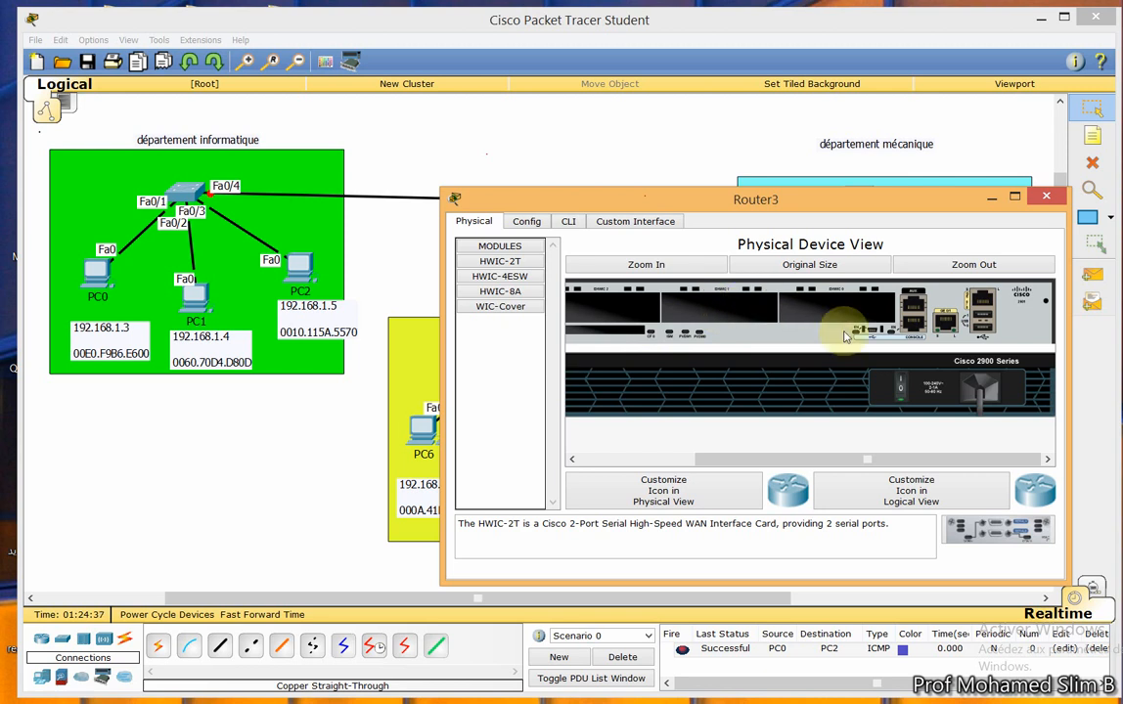
{"action": "left_click", "coordinate": [904, 391]}
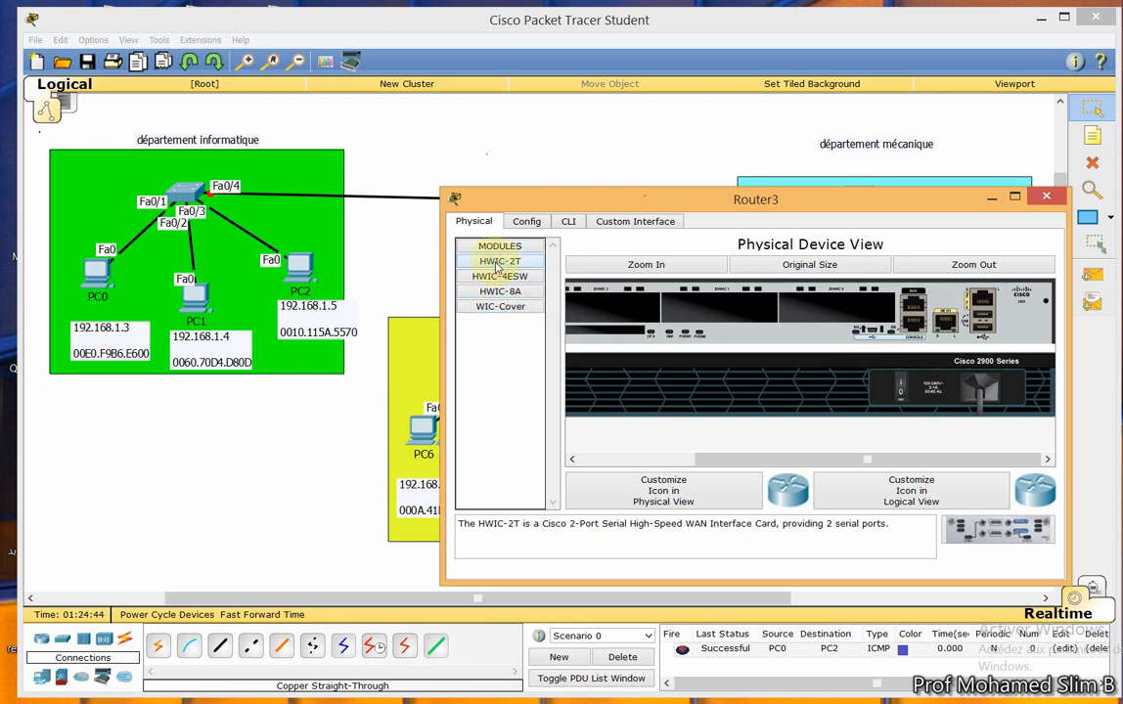
Install an HWIC-4ESW module in the router's empty slot nearest the built-in ports, power the router on and close its window.
{"action": "key", "text": "Down"}
{"action": "key", "text": "Down"}
{"action": "key", "text": "Down"}
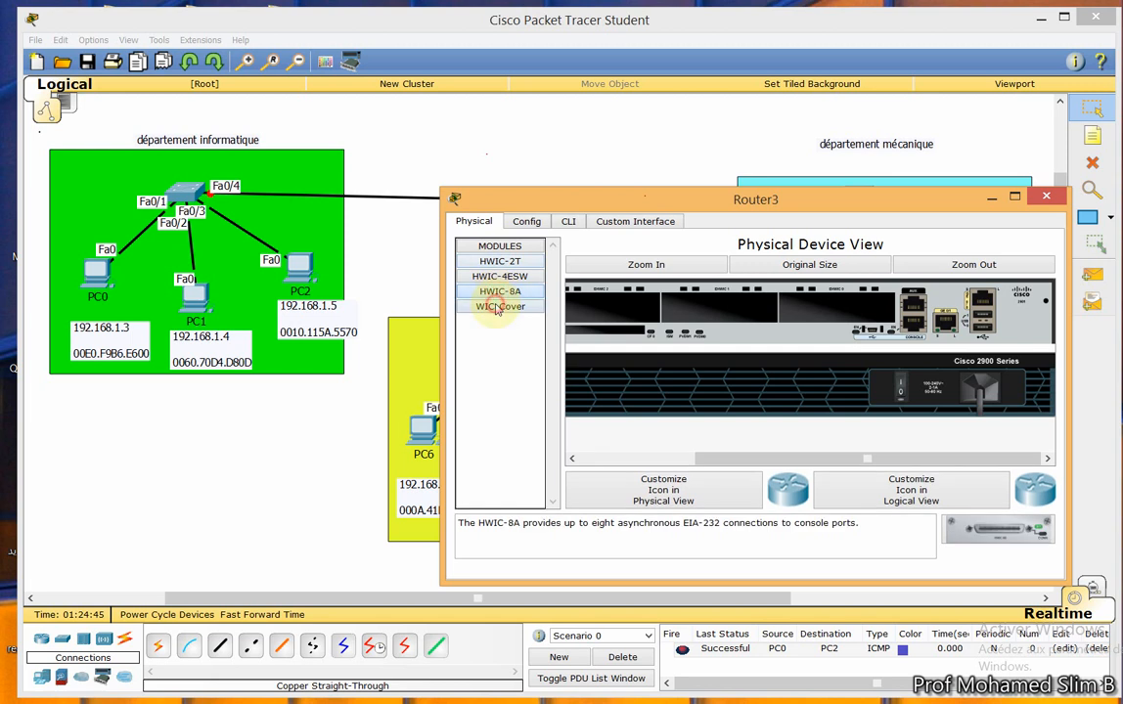
{"action": "left_click", "coordinate": [493, 281]}
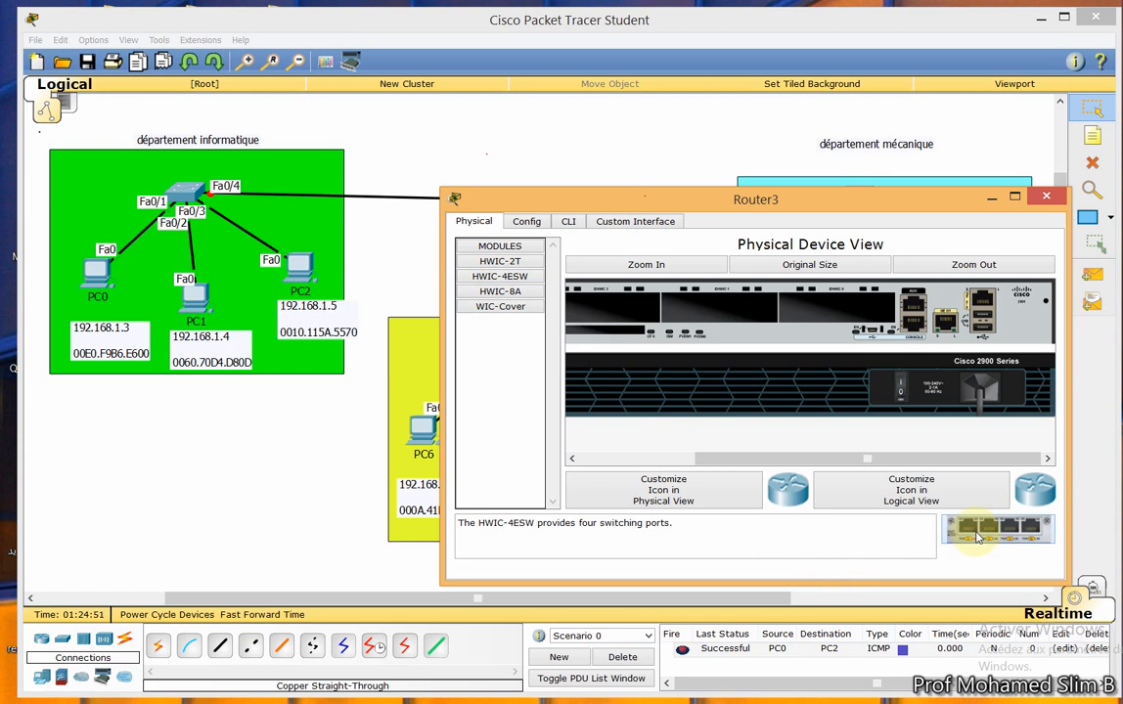
{"action": "left_click", "coordinate": [510, 278]}
{"action": "left_click_drag", "start_coordinate": [511, 278], "coordinate": [839, 303]}
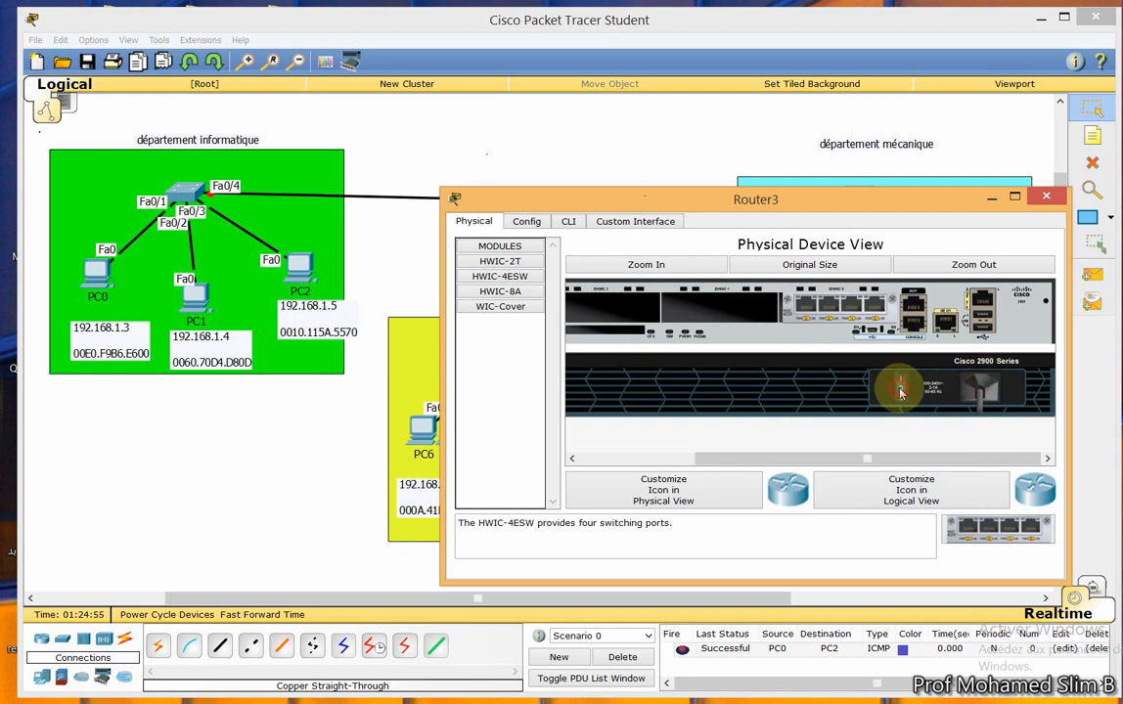
{"action": "left_click", "coordinate": [1045, 197]}
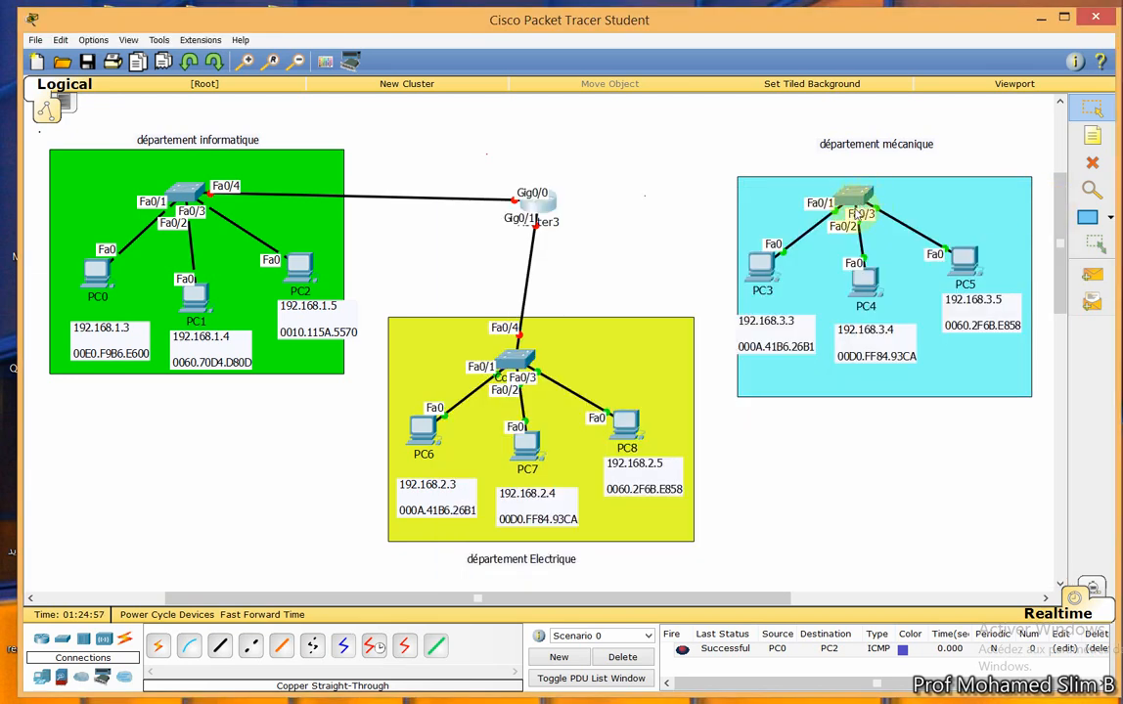
Connect the mécanique switch's FastEthernet0/4 to the router's FastEthernet0/0/0 with a copper straight-through cable.
{"action": "left_click", "coordinate": [851, 205]}
{"action": "left_click", "coordinate": [859, 196]}
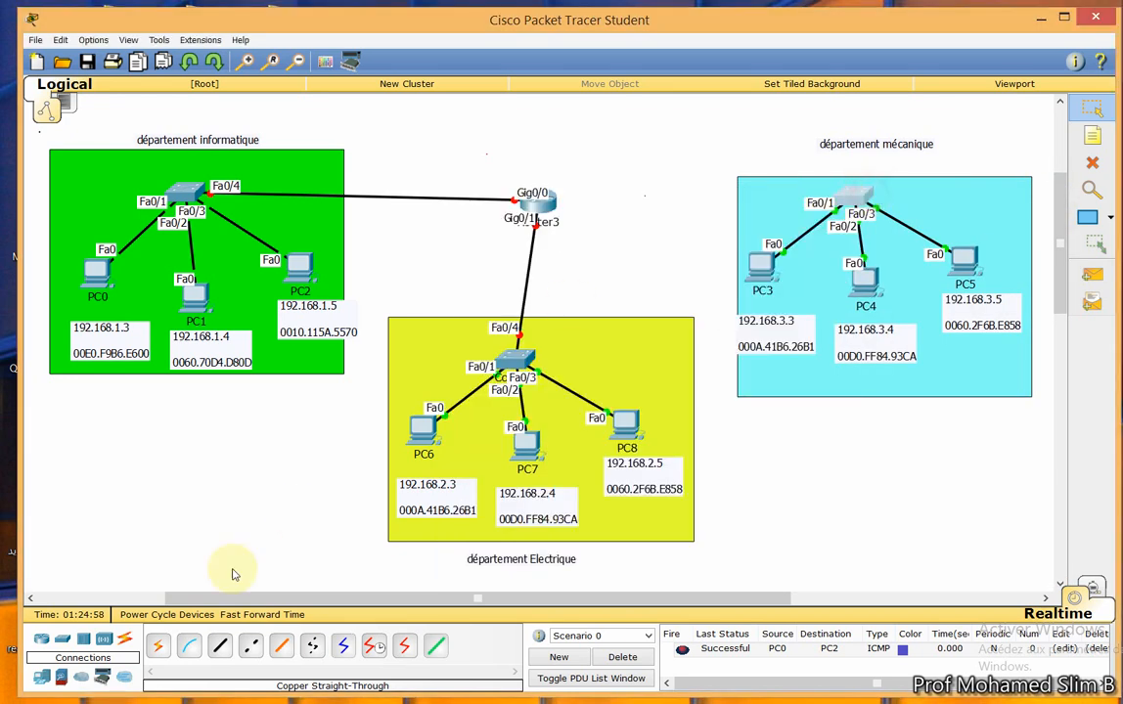
{"action": "left_click", "coordinate": [220, 646]}
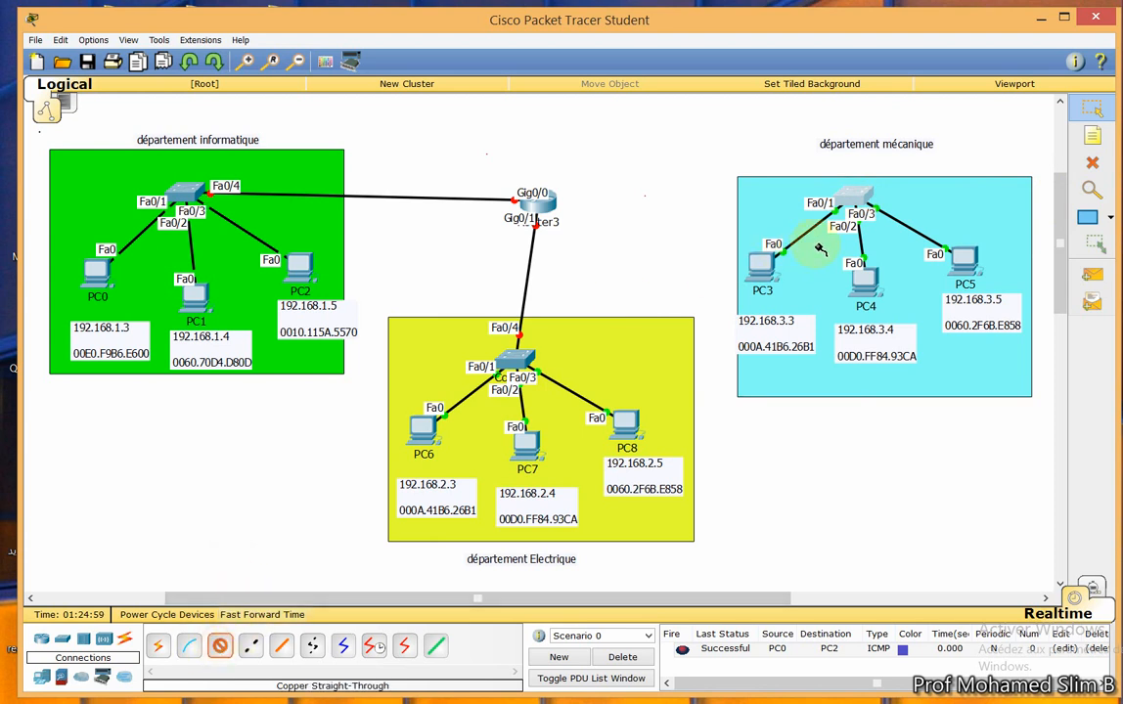
{"action": "left_click", "coordinate": [851, 201]}
{"action": "left_click", "coordinate": [867, 223]}
{"action": "left_click", "coordinate": [551, 206]}
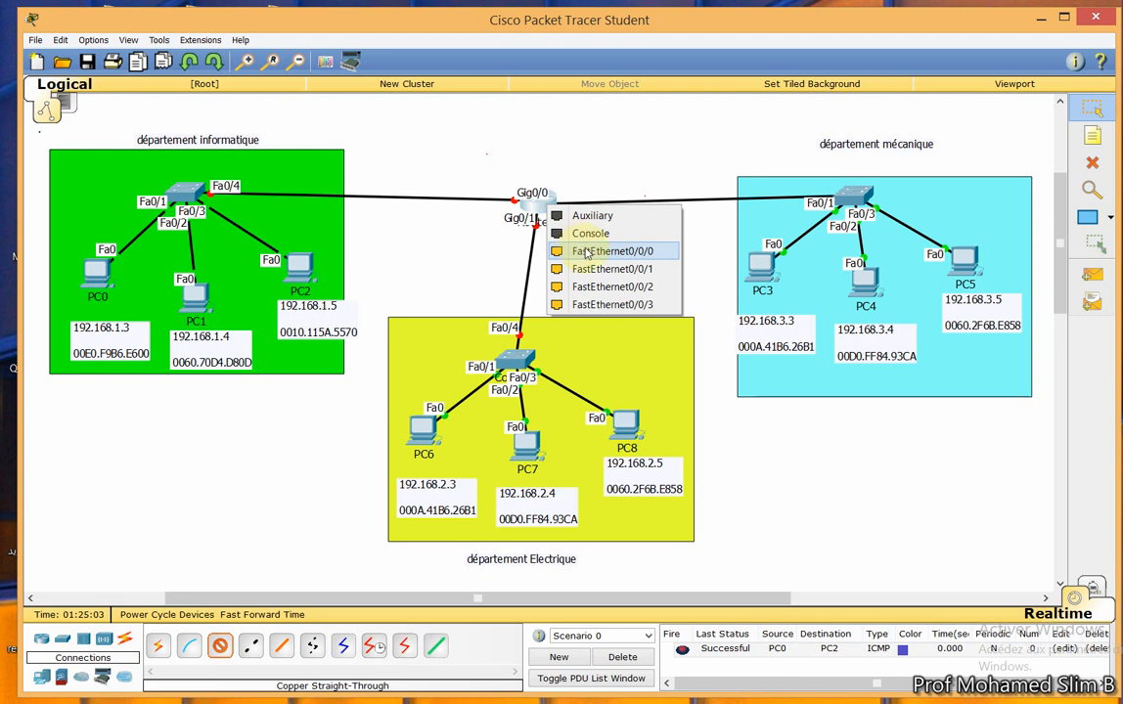
{"action": "left_click", "coordinate": [587, 251]}
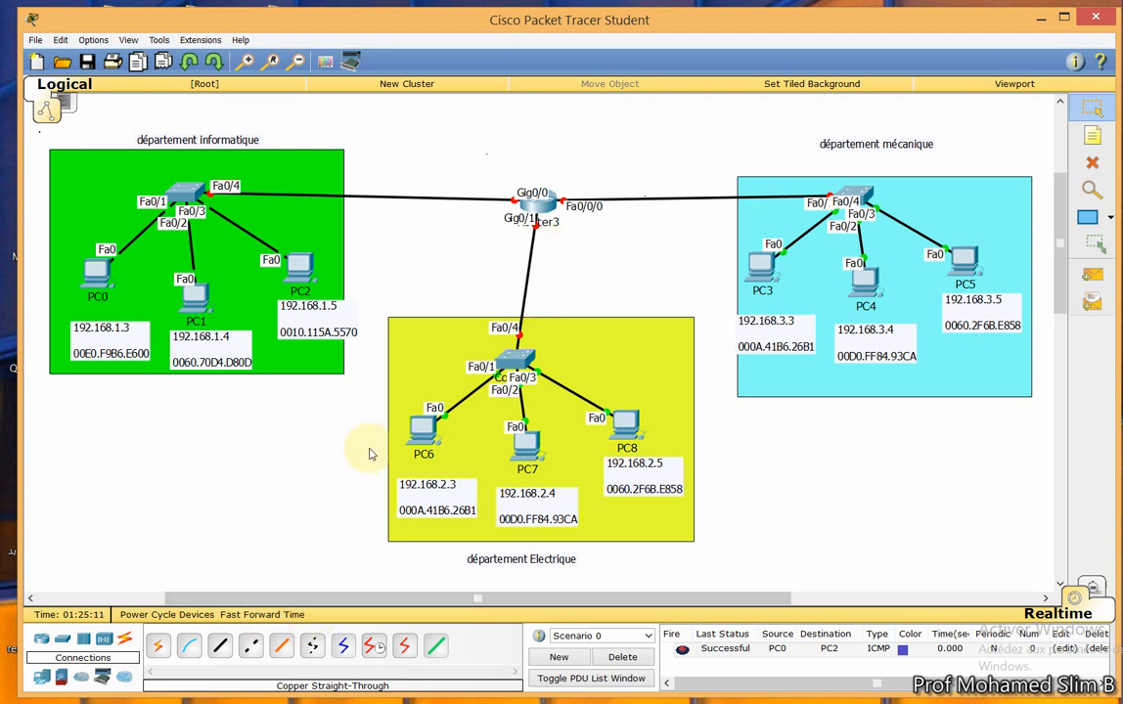
Delete the PDU entries of Scenario 0 and reposition the router slightly so it sits above the Electrique switch.
{"action": "left_click", "coordinate": [624, 658]}
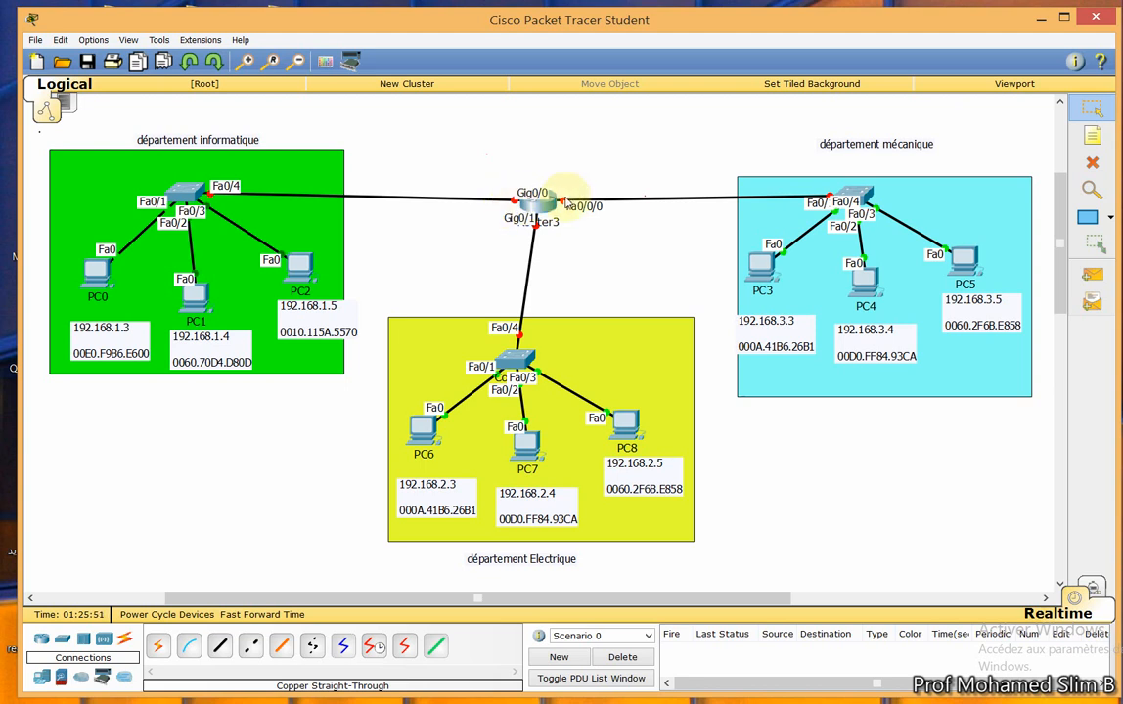
{"action": "left_click_drag", "start_coordinate": [549, 205], "coordinate": [535, 203]}
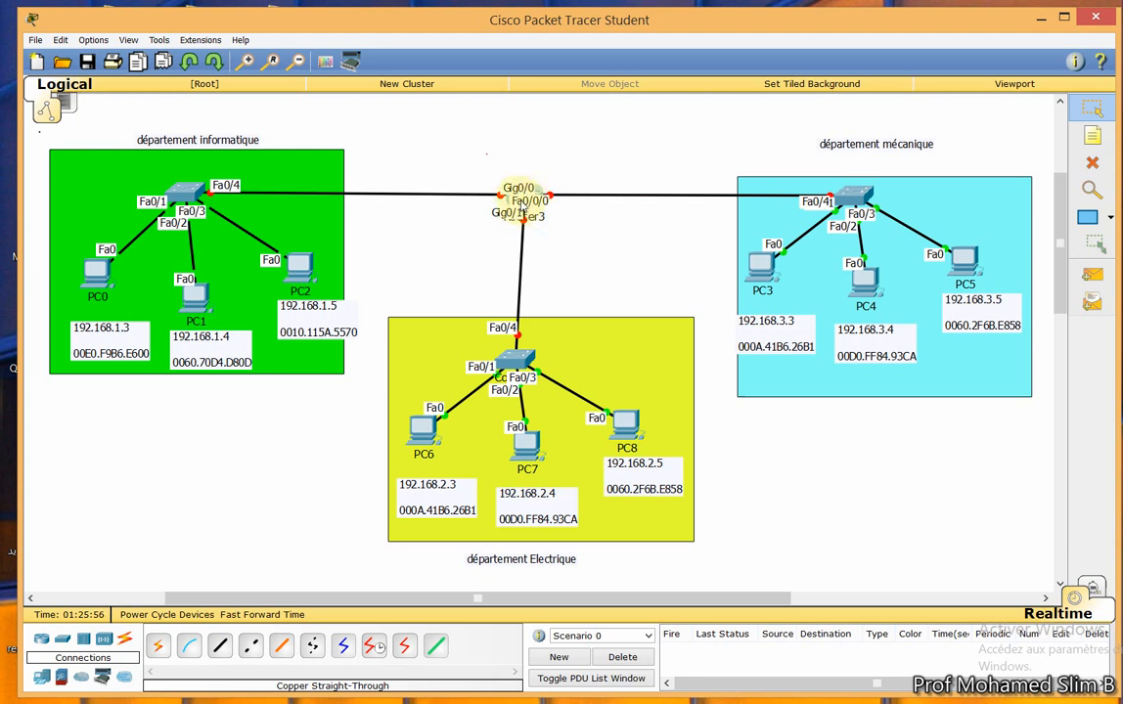
{"action": "left_click_drag", "start_coordinate": [539, 186], "coordinate": [535, 193]}
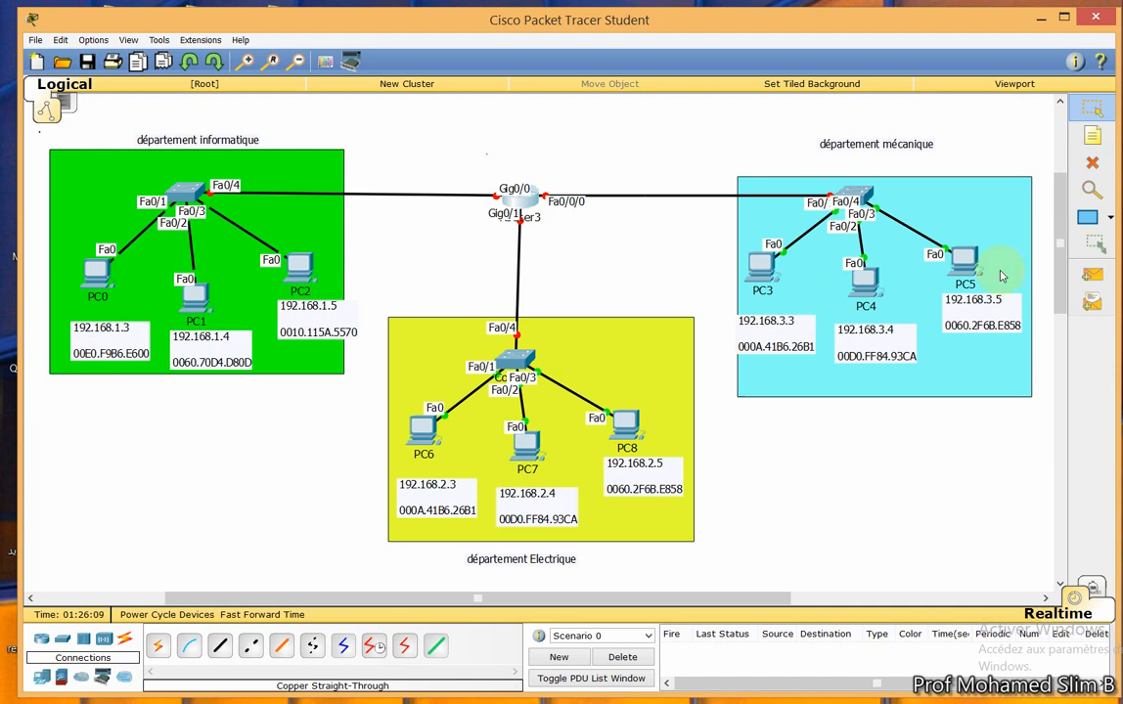
Add a note reading 192.168.1.0 above the département informatique label.
{"action": "left_click", "coordinate": [1093, 142]}
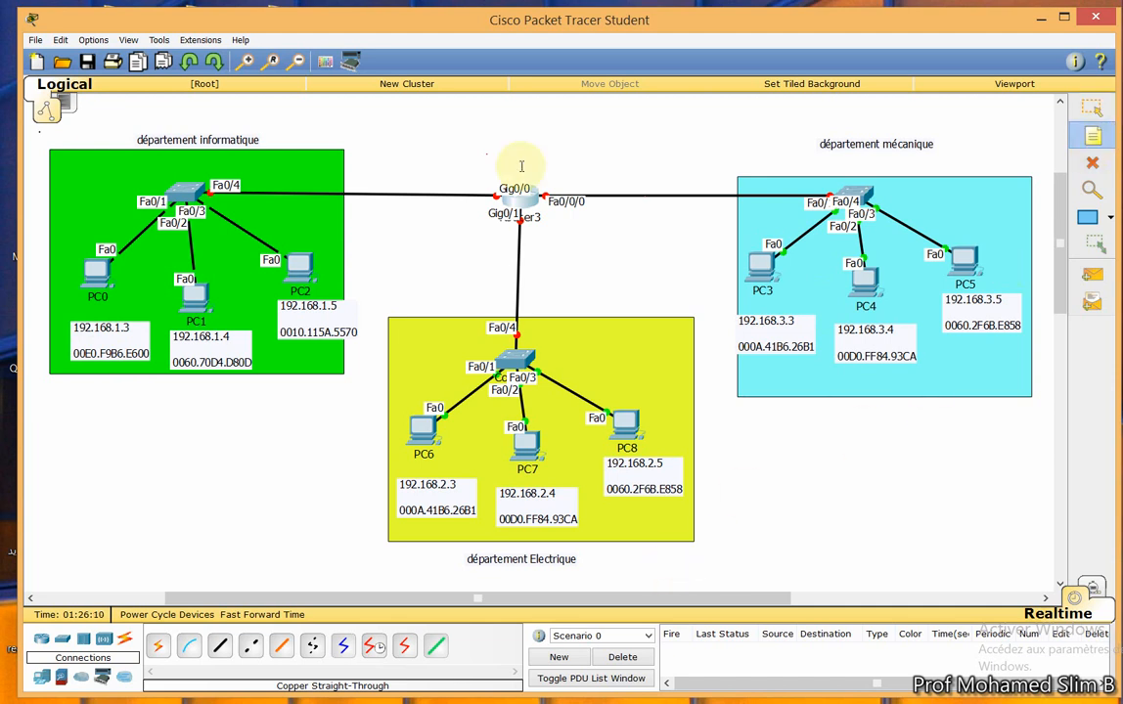
{"action": "left_click", "coordinate": [156, 115]}
{"action": "type", "text": "192.16"}
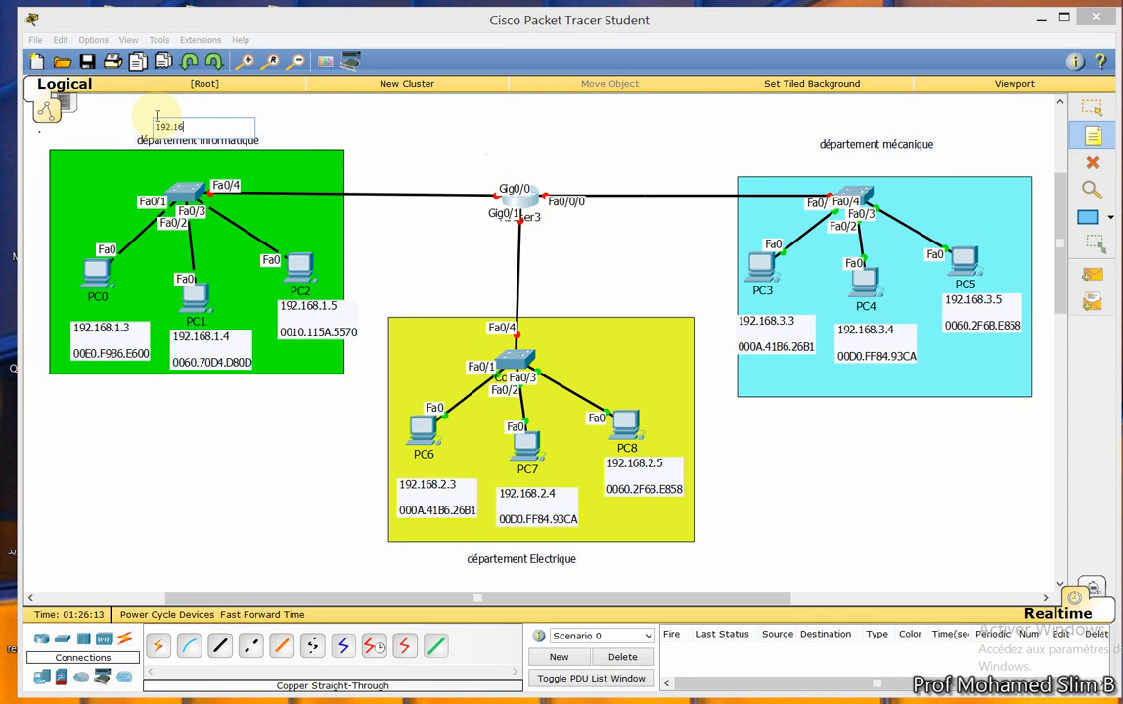
{"action": "left_click", "coordinate": [338, 118]}
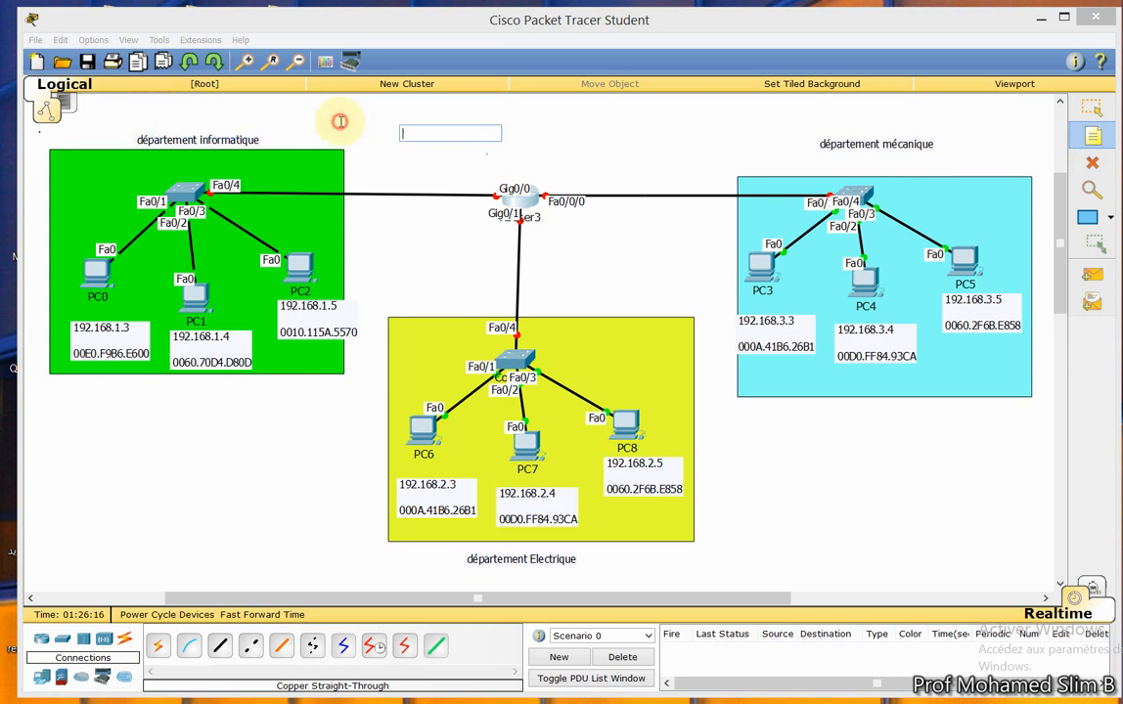
{"action": "left_click", "coordinate": [833, 119]}
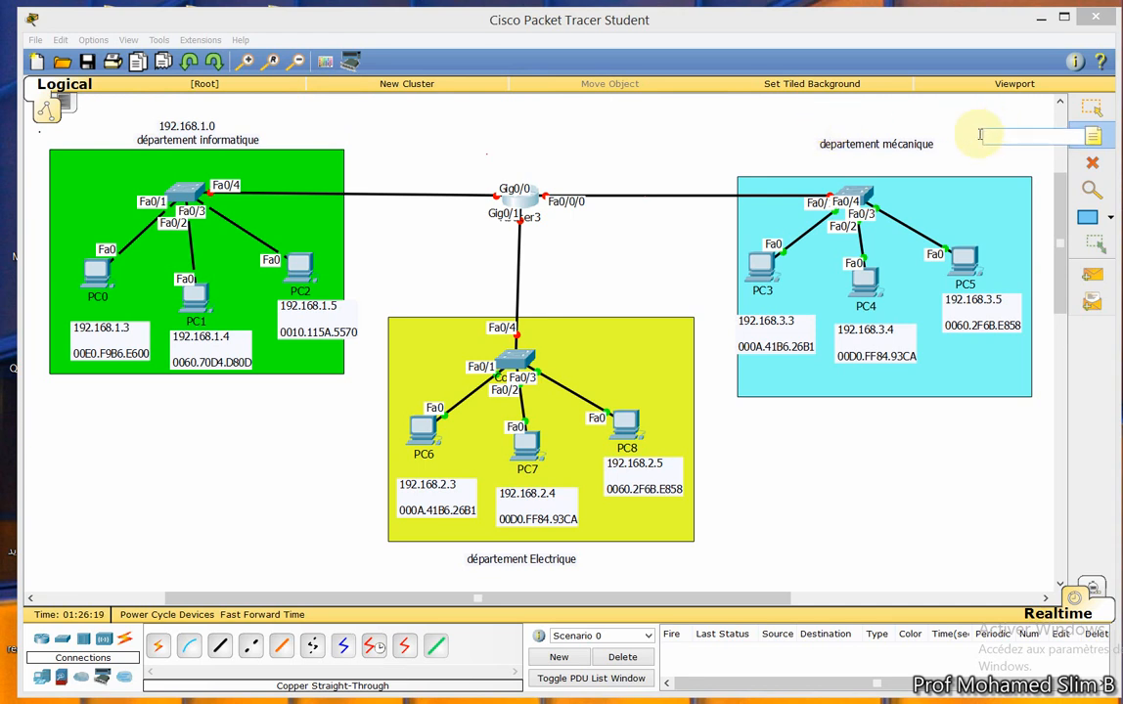
{"action": "left_click", "coordinate": [873, 140]}
{"action": "left_click", "coordinate": [1079, 113]}
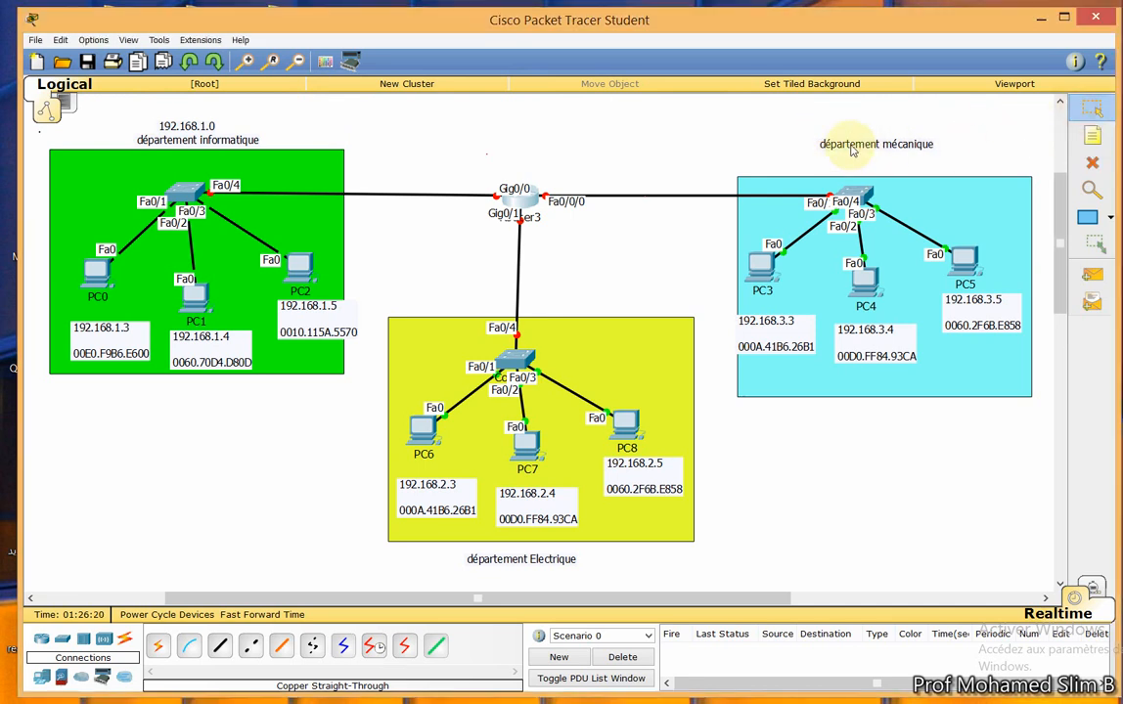
Add the network address 192.168.2.0 on a new line of the département mécanique label.
{"action": "double_click", "coordinate": [852, 144]}
{"action": "key", "text": "Return"}
{"action": "type", "text": "192."}
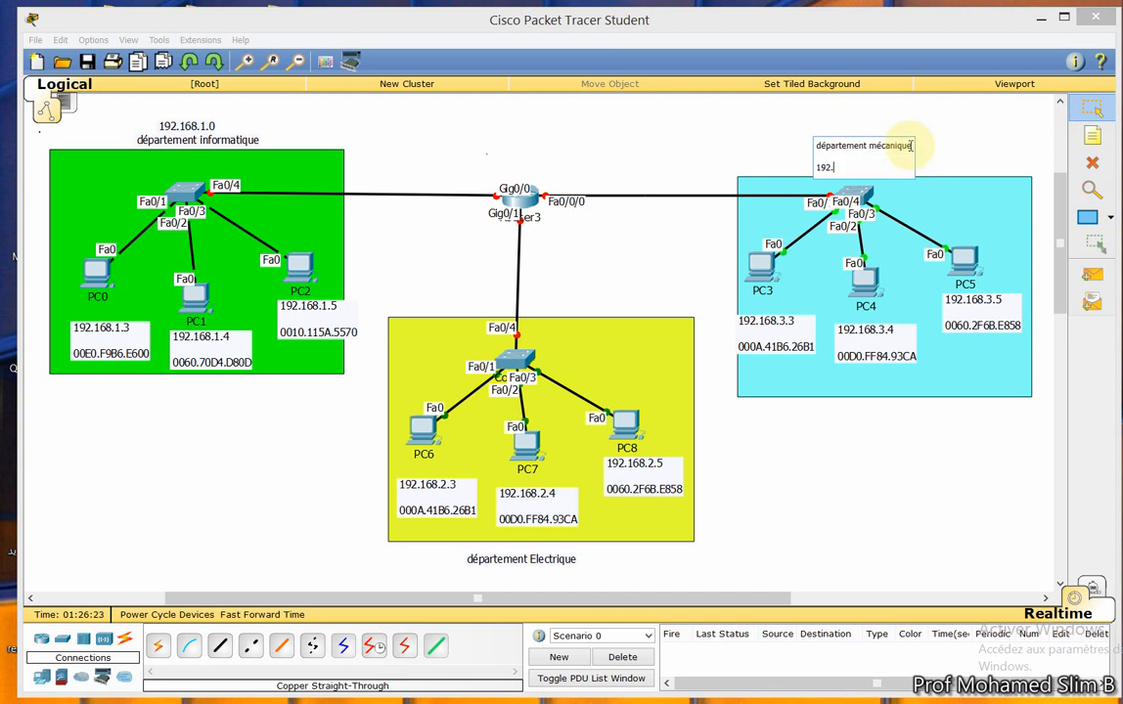
{"action": "type", "text": "168.2.0"}
{"action": "left_click", "coordinate": [983, 144]}
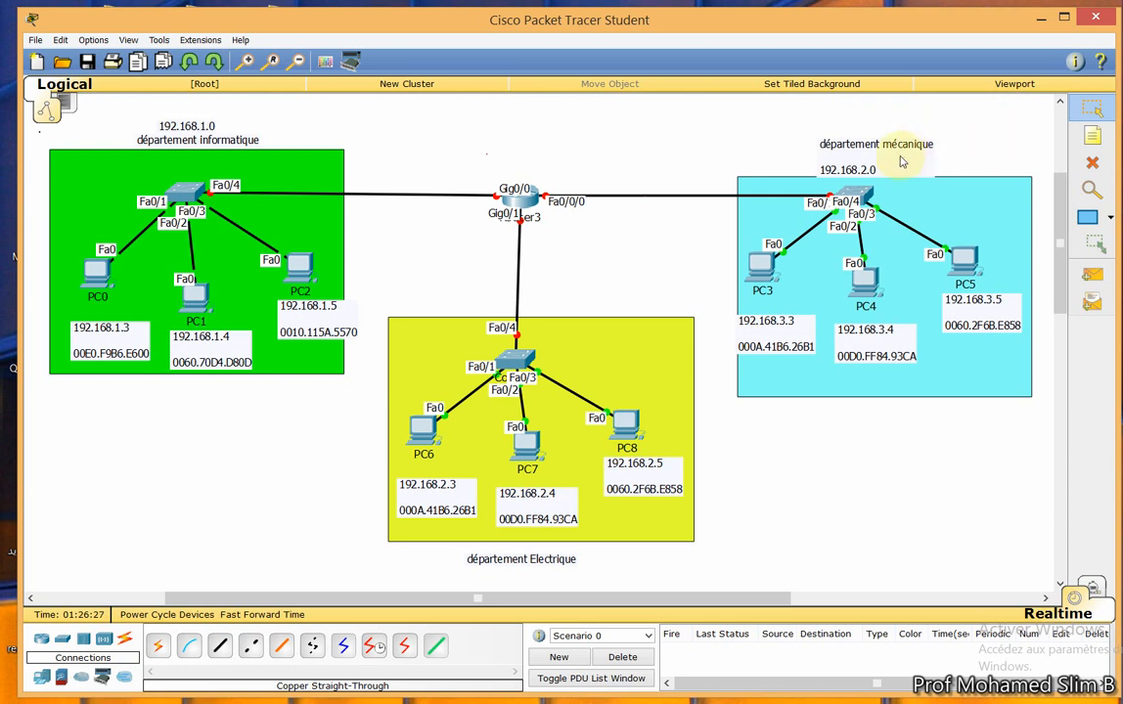
Correct the network address in the département mécanique label to 192.168.3.0 and move the label up clear of the blue area.
{"action": "double_click", "coordinate": [859, 167]}
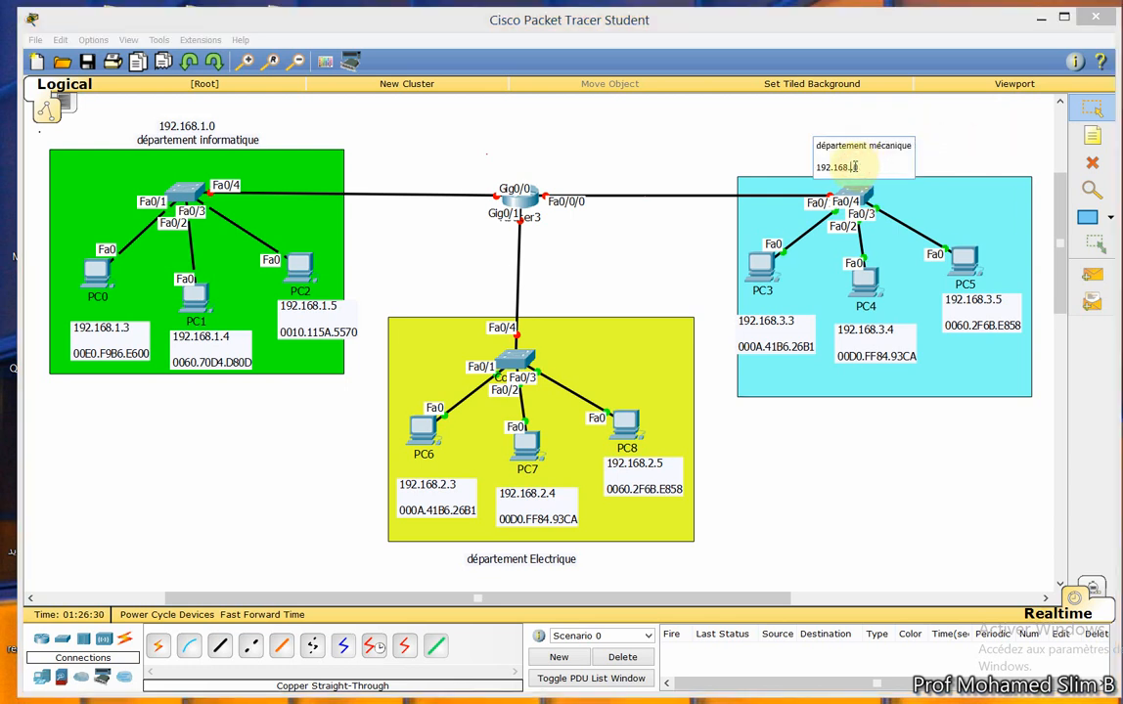
{"action": "left_click", "coordinate": [939, 150]}
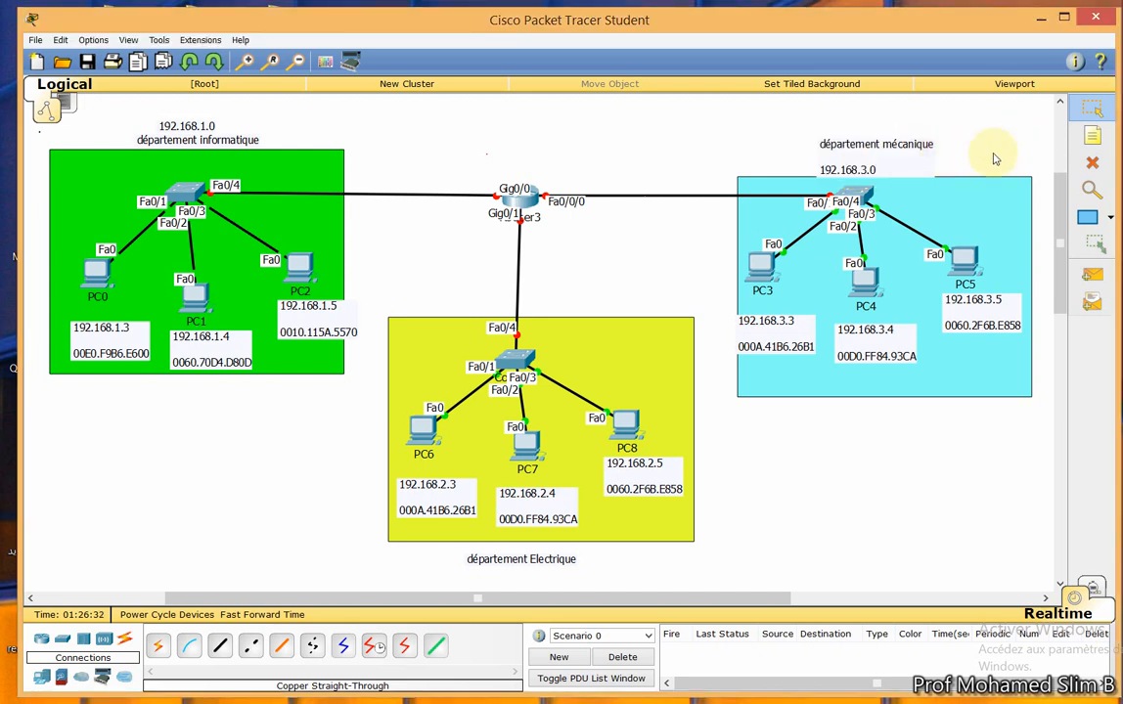
{"action": "left_click_drag", "start_coordinate": [880, 154], "coordinate": [876, 141]}
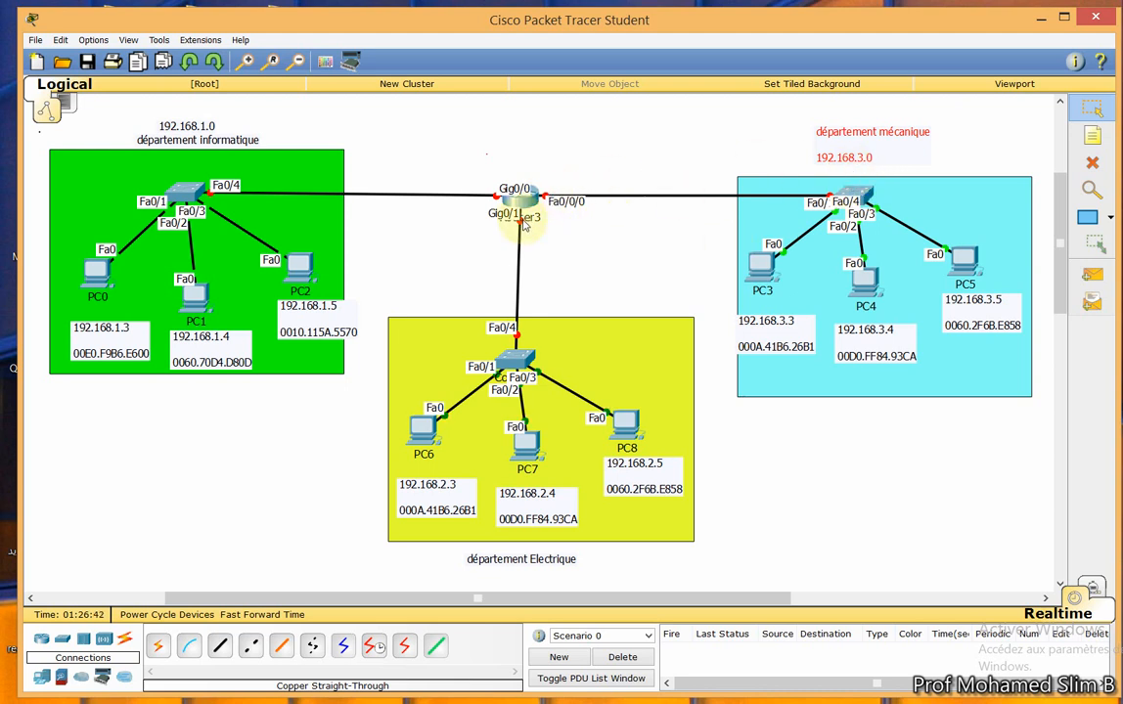
Add the network address 192.168.2.0 on a second line of the département Electrique label and shift the label slightly.
{"action": "double_click", "coordinate": [550, 558]}
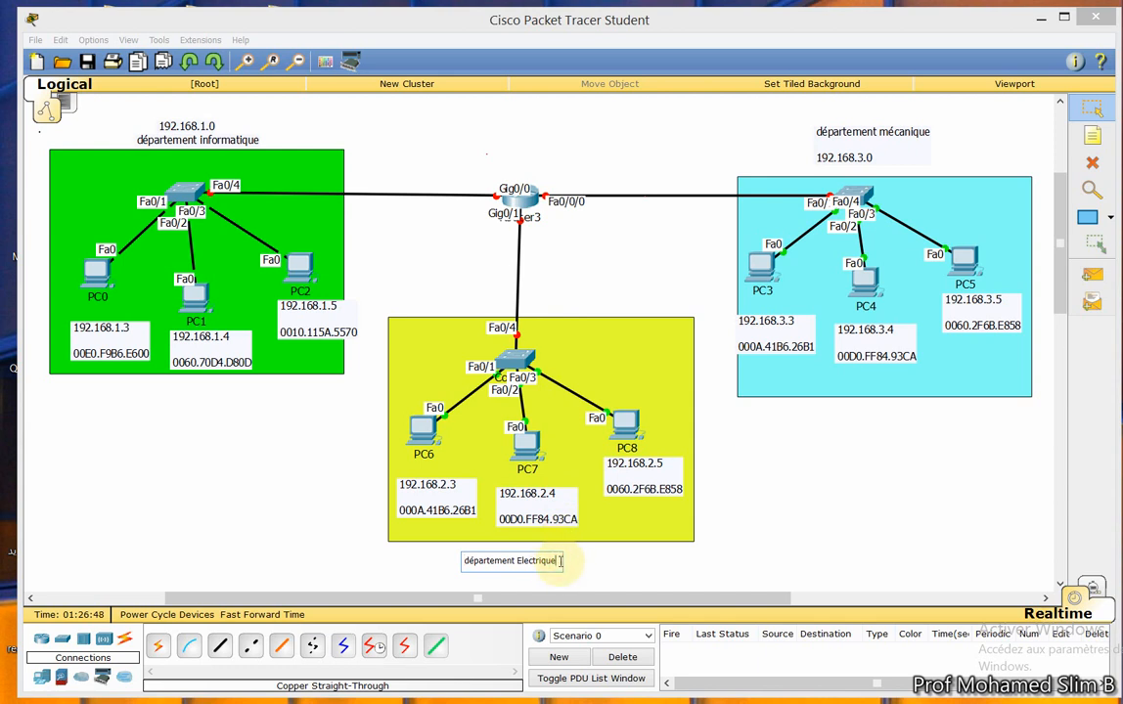
{"action": "key", "text": "Return"}
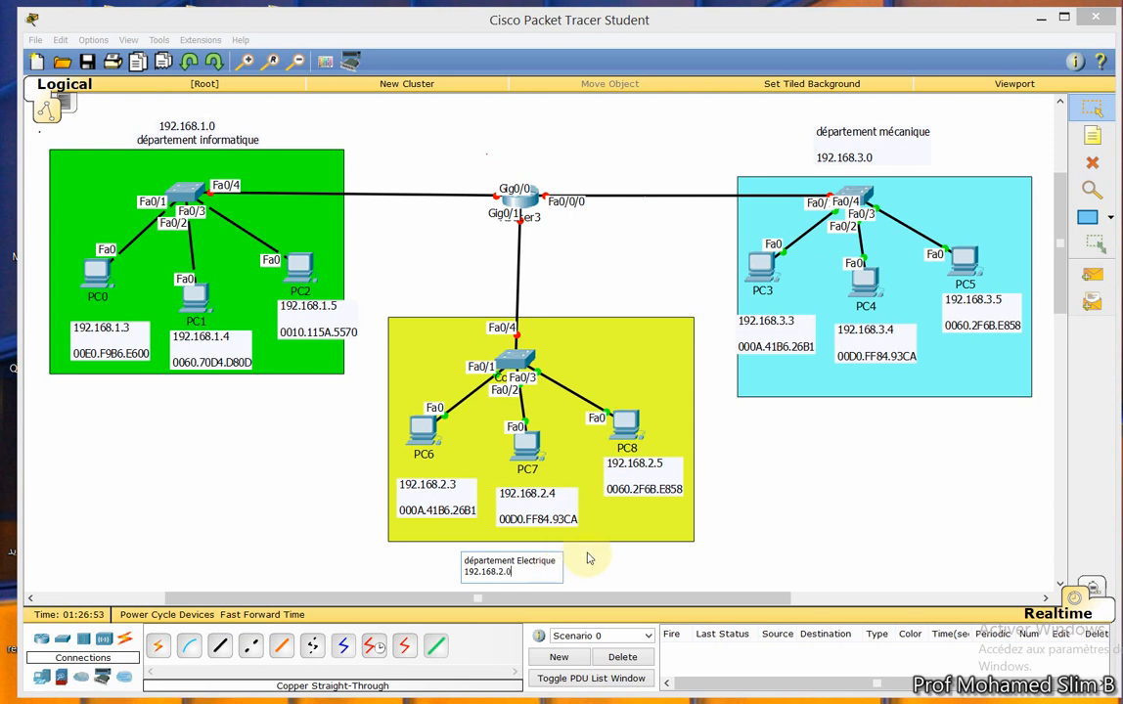
{"action": "left_click", "coordinate": [746, 526]}
{"action": "left_click_drag", "start_coordinate": [504, 573], "coordinate": [513, 577]}
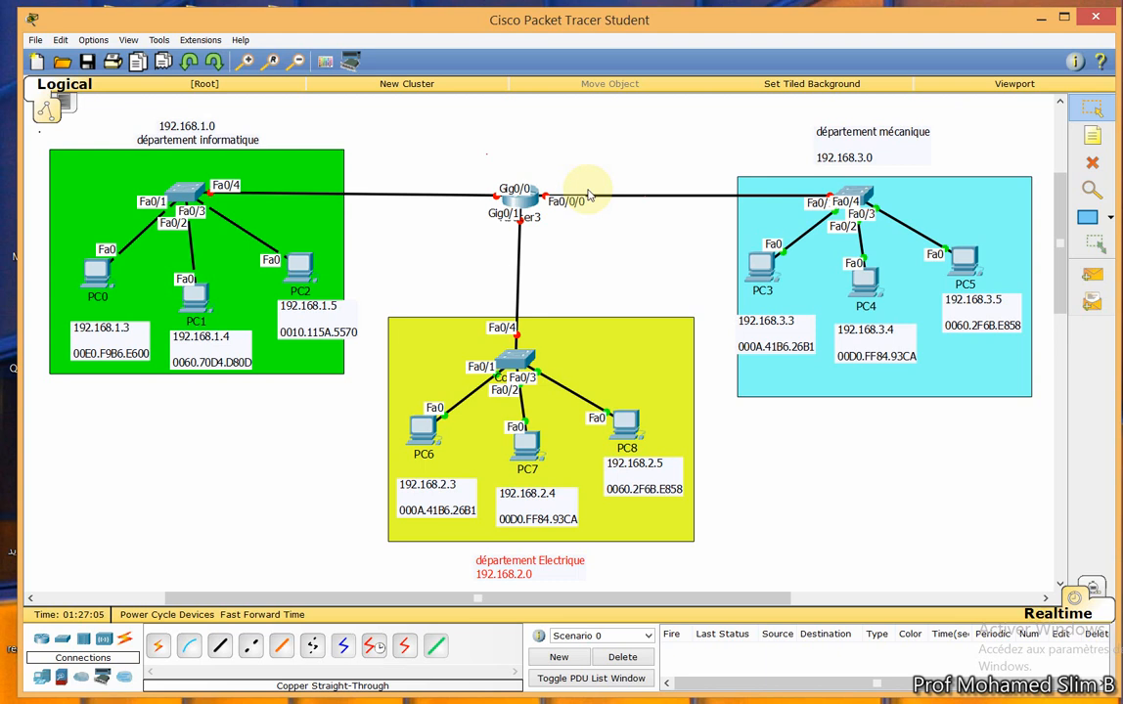
Examine the ports and installed module in the router's enlarged physical device view.
{"action": "left_click", "coordinate": [41, 638]}
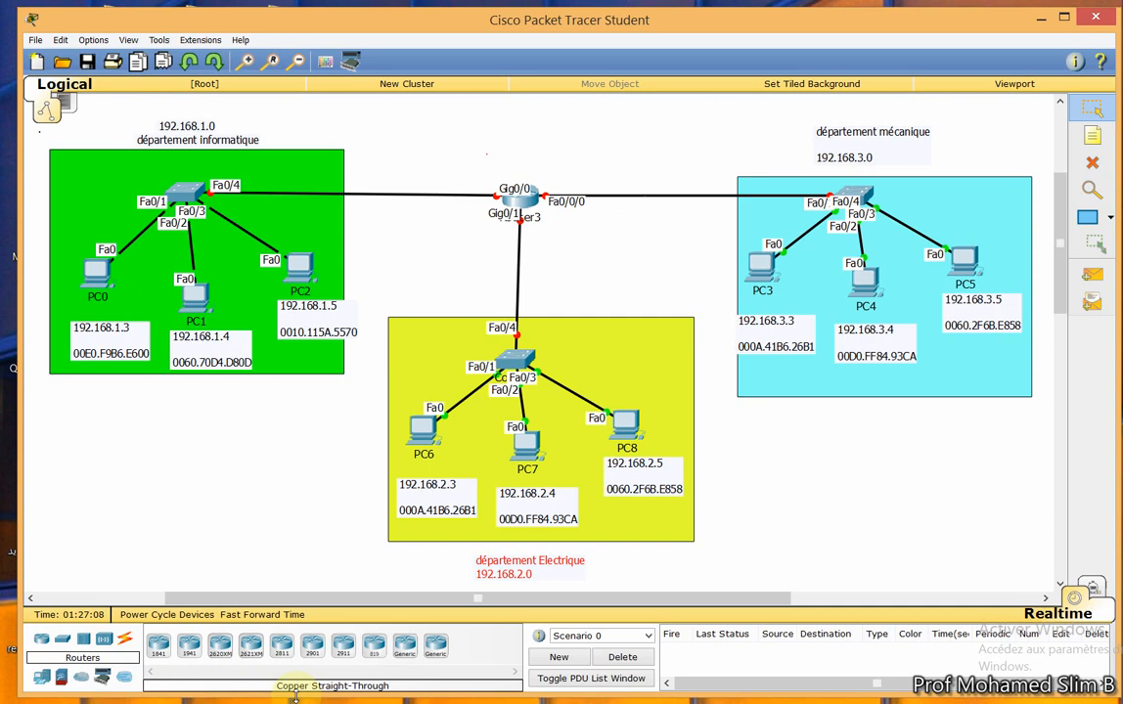
{"action": "left_click", "coordinate": [520, 194]}
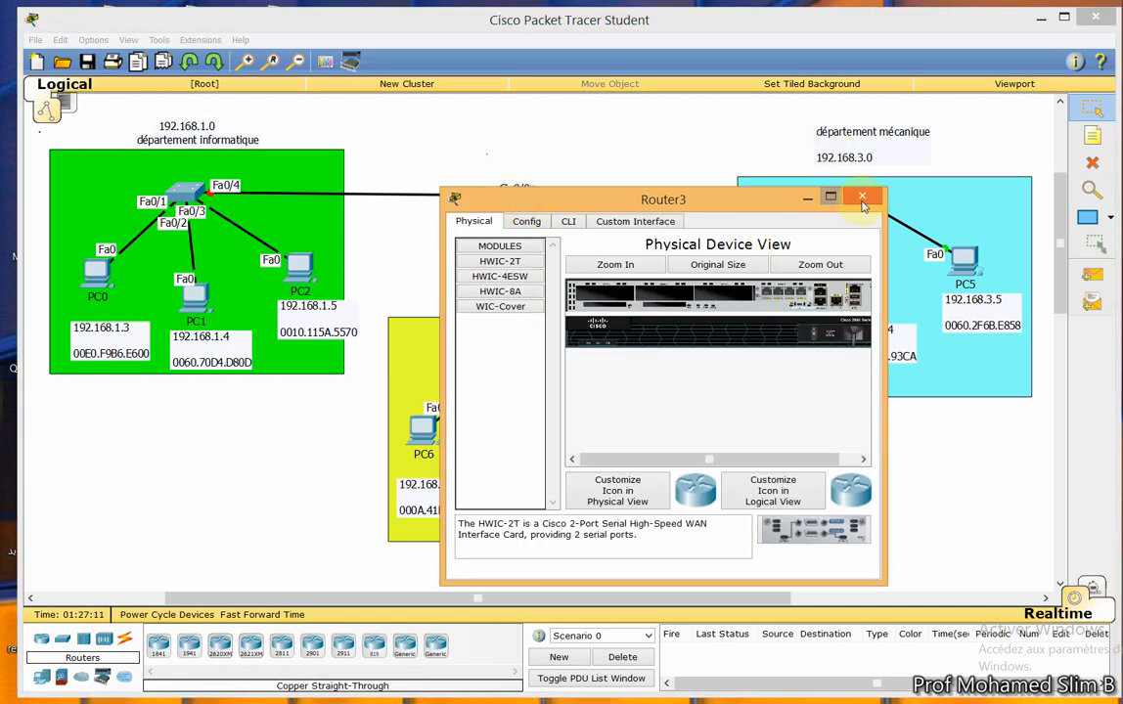
{"action": "left_click", "coordinate": [862, 196]}
{"action": "left_click", "coordinate": [508, 202]}
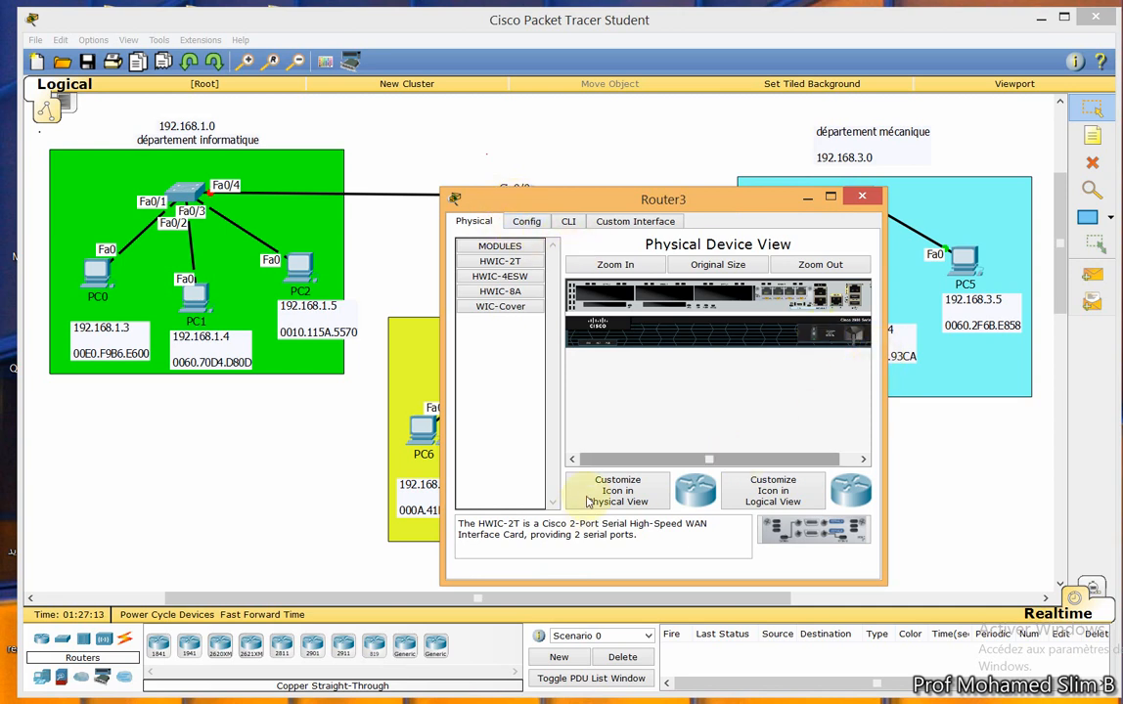
{"action": "left_click", "coordinate": [611, 263]}
{"action": "left_click_drag", "start_coordinate": [886, 391], "coordinate": [1101, 452]}
{"action": "left_click_drag", "start_coordinate": [836, 443], "coordinate": [995, 476]}
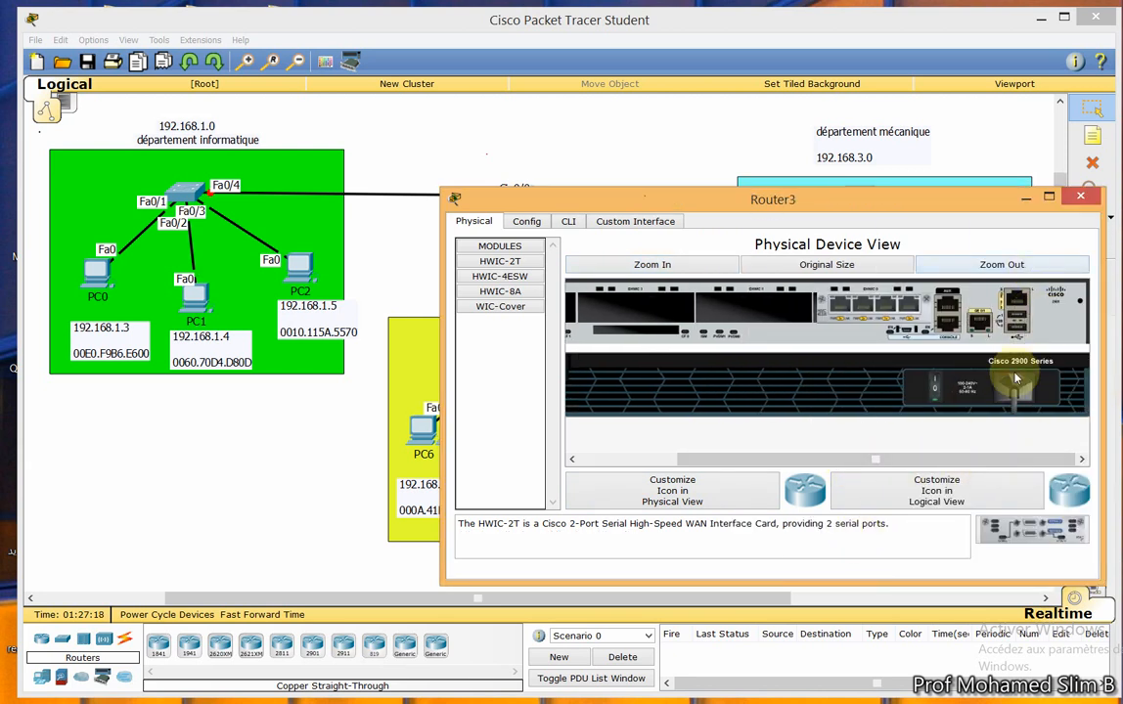
{"action": "left_click", "coordinate": [1080, 197]}
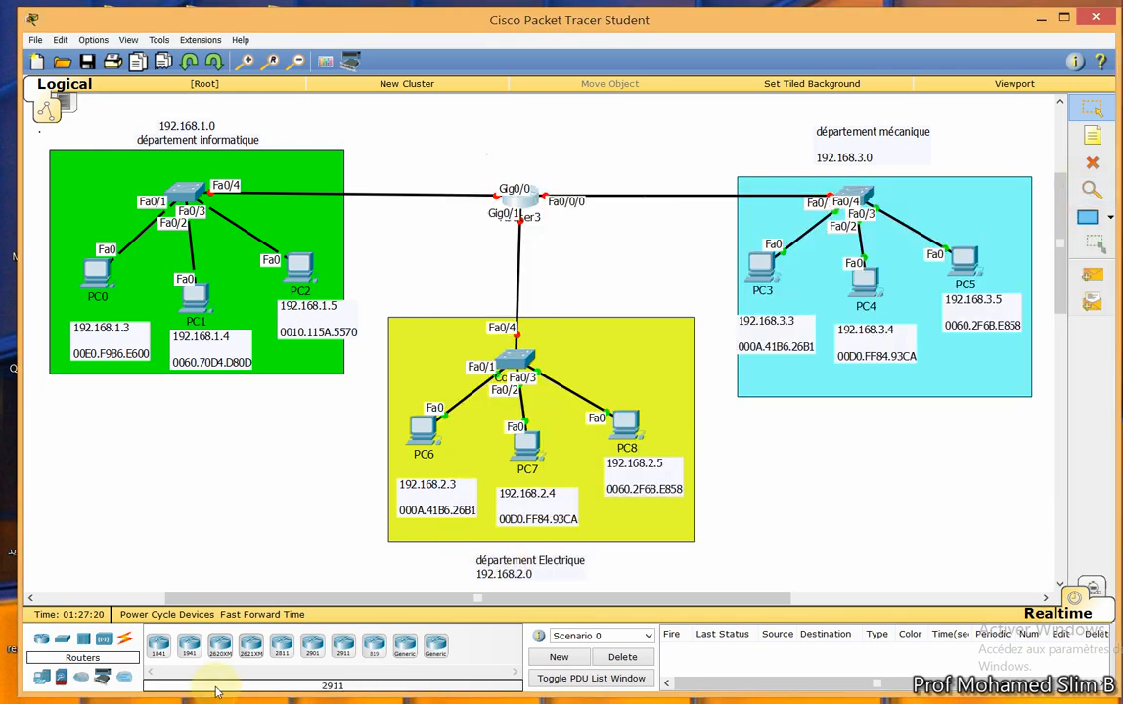
Place a 1941 router below the mécanique department and inspect its physical device view.
{"action": "left_click", "coordinate": [186, 646]}
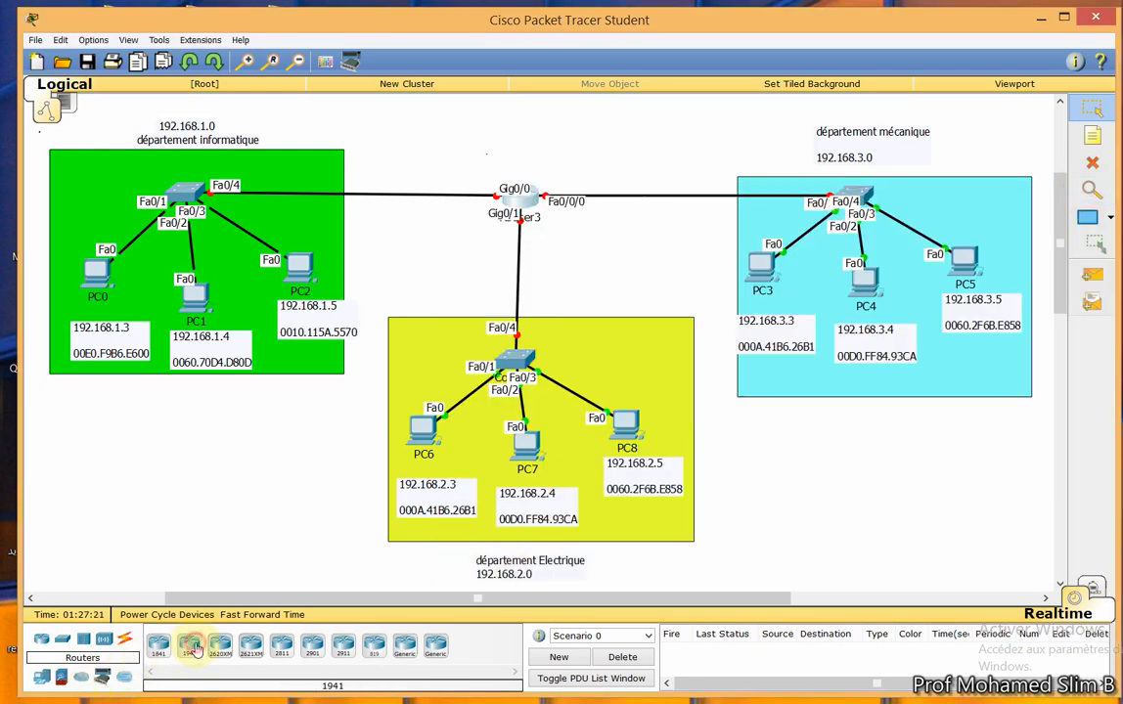
{"action": "left_click", "coordinate": [785, 479]}
{"action": "left_click", "coordinate": [783, 476]}
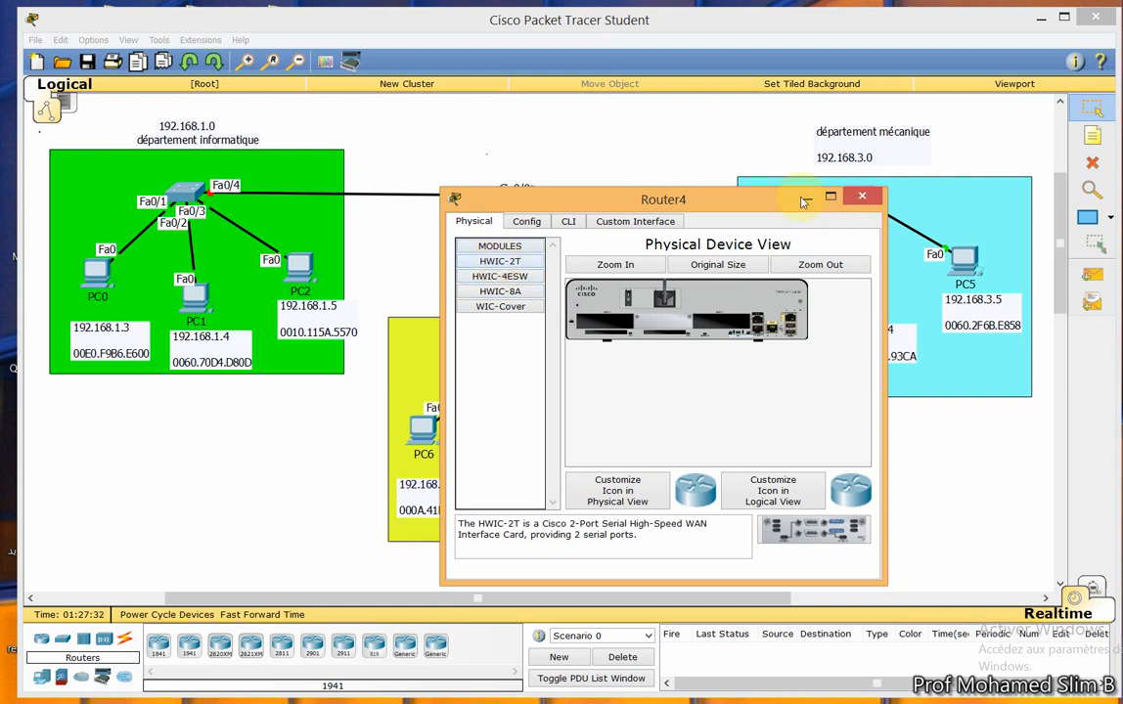
{"action": "left_click", "coordinate": [861, 198]}
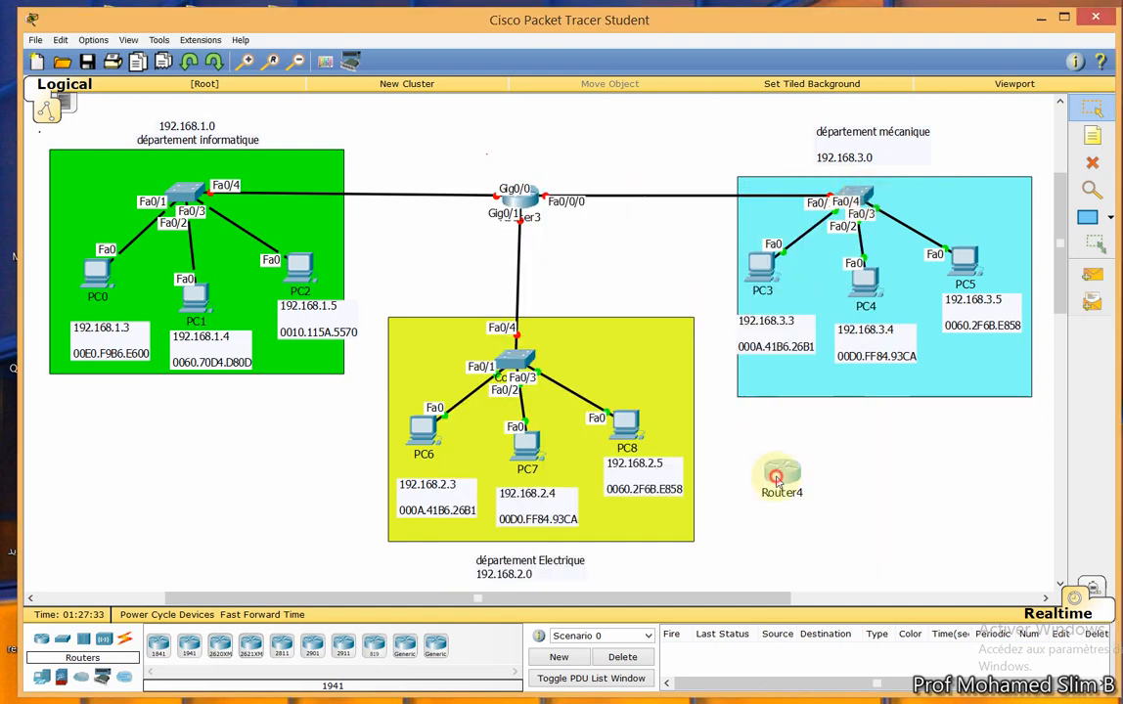
{"action": "left_click", "coordinate": [775, 478]}
{"action": "left_click", "coordinate": [863, 197]}
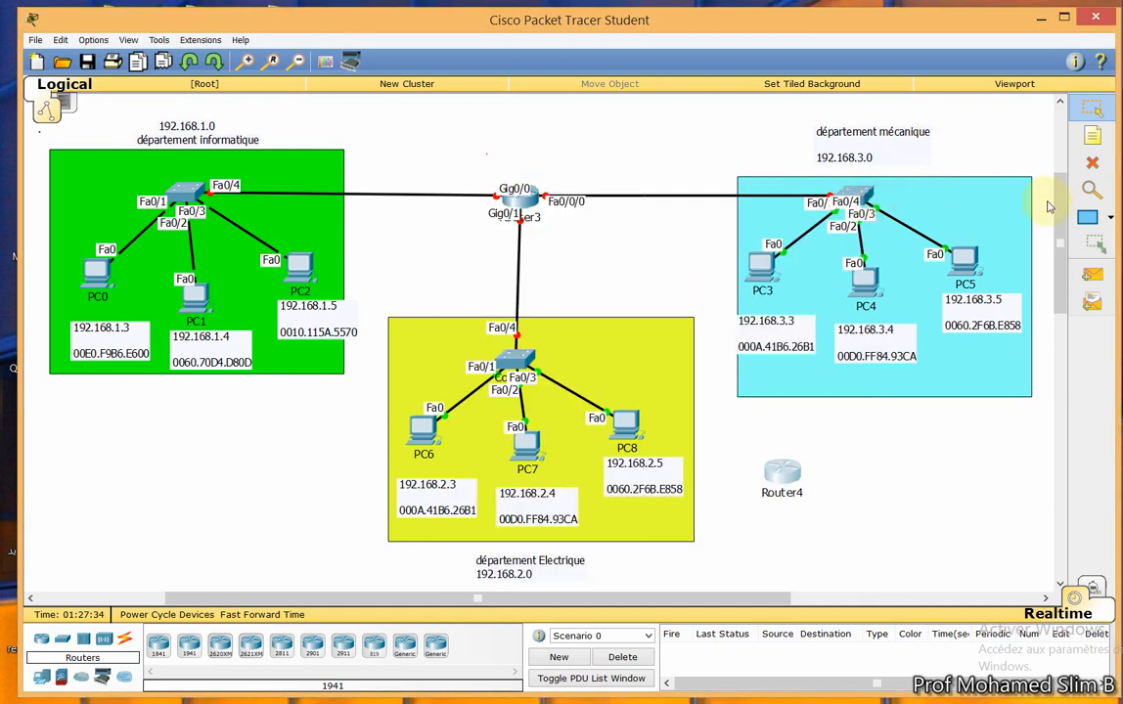
Delete the 1941 router below the mécanique department.
{"action": "key", "text": "Delete"}
{"action": "left_click", "coordinate": [577, 384]}
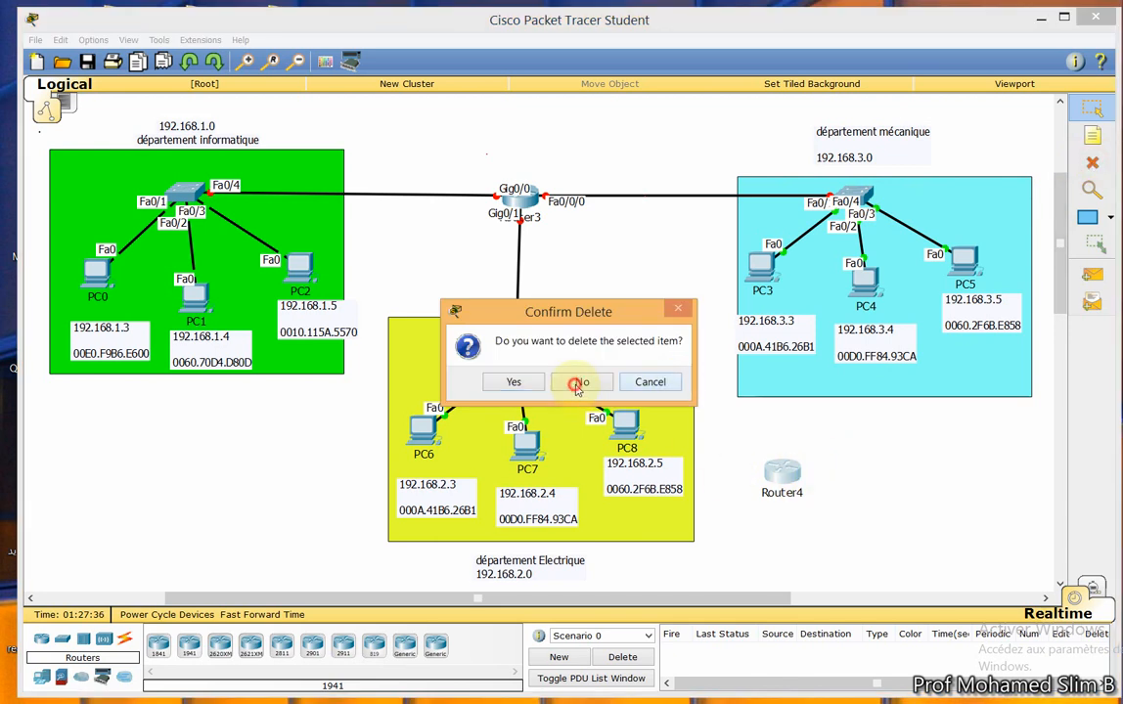
{"action": "left_click", "coordinate": [783, 471]}
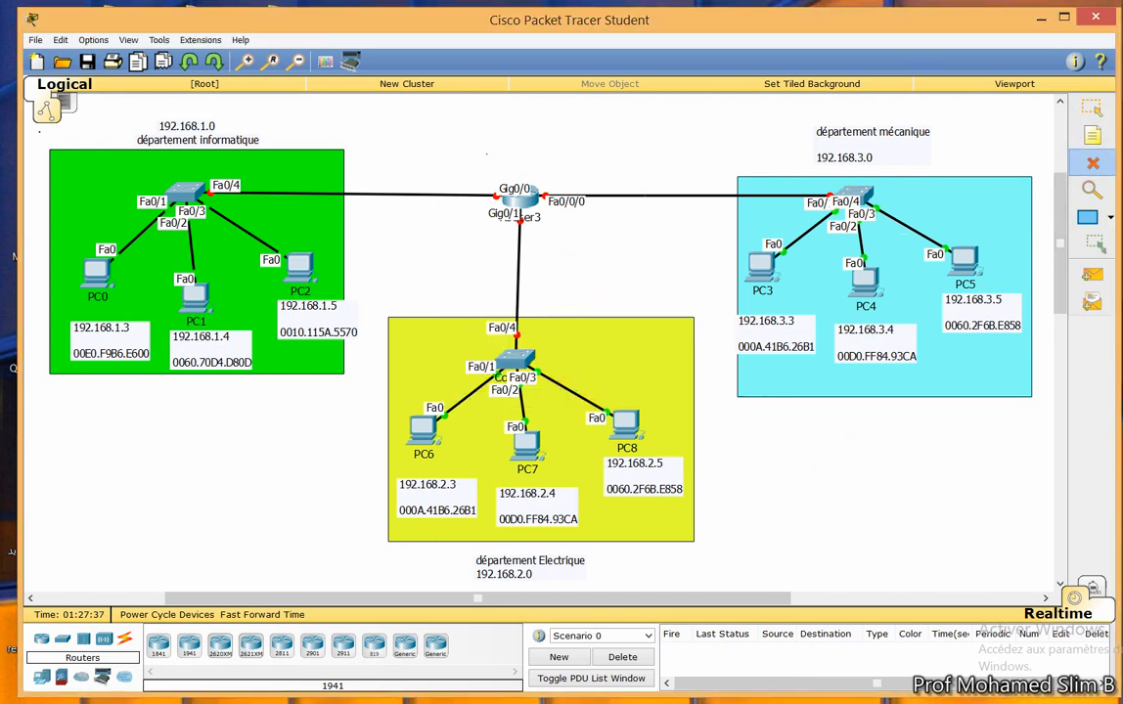
Add a note reading 192.168.1.1 and place it just above the link at the router's Gig0/0 port.
{"action": "left_click", "coordinate": [1092, 112]}
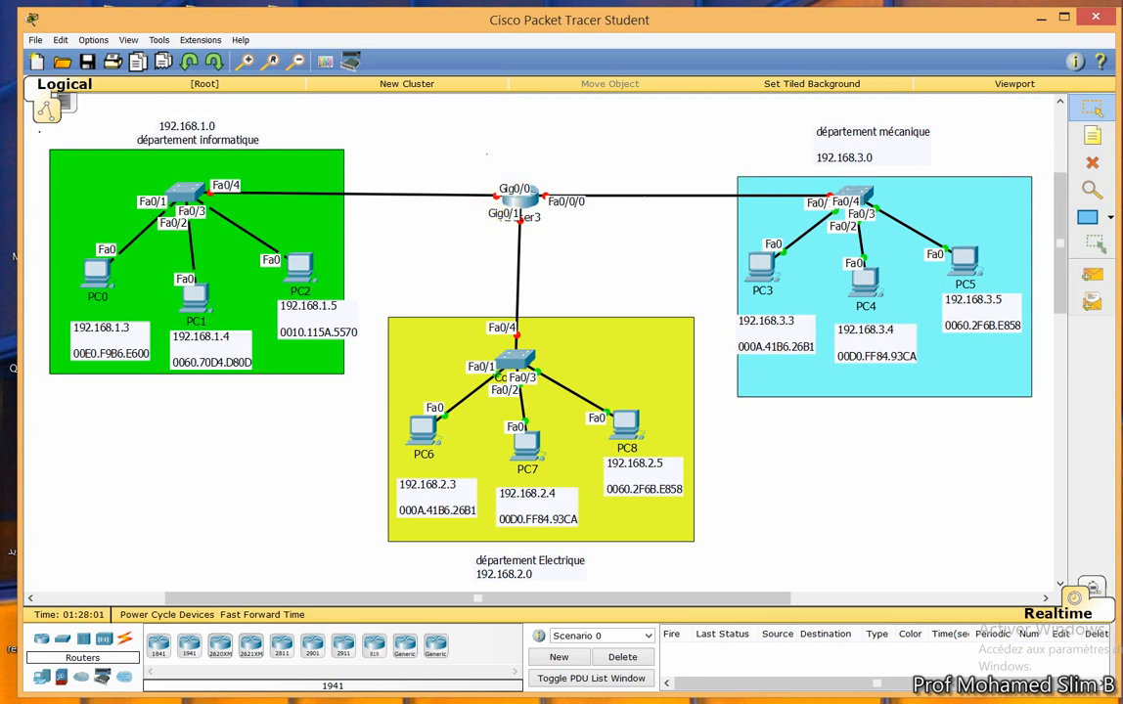
{"action": "left_click", "coordinate": [1096, 135]}
{"action": "left_click", "coordinate": [442, 174]}
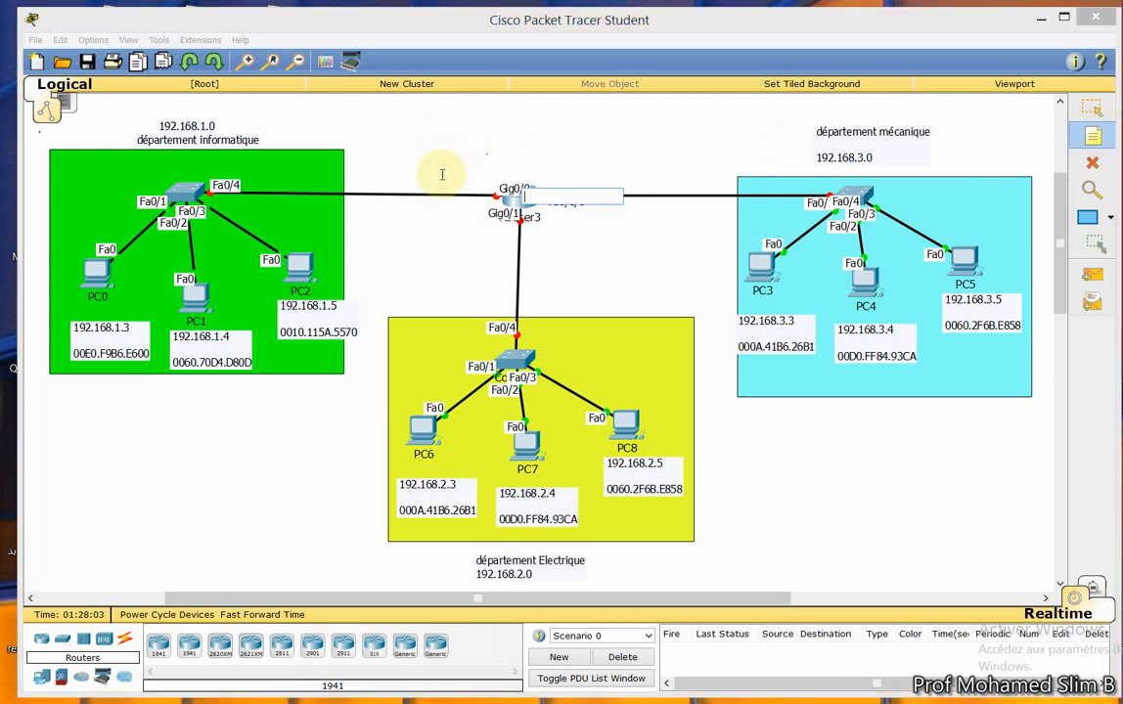
{"action": "type", "text": "192.168.1.1"}
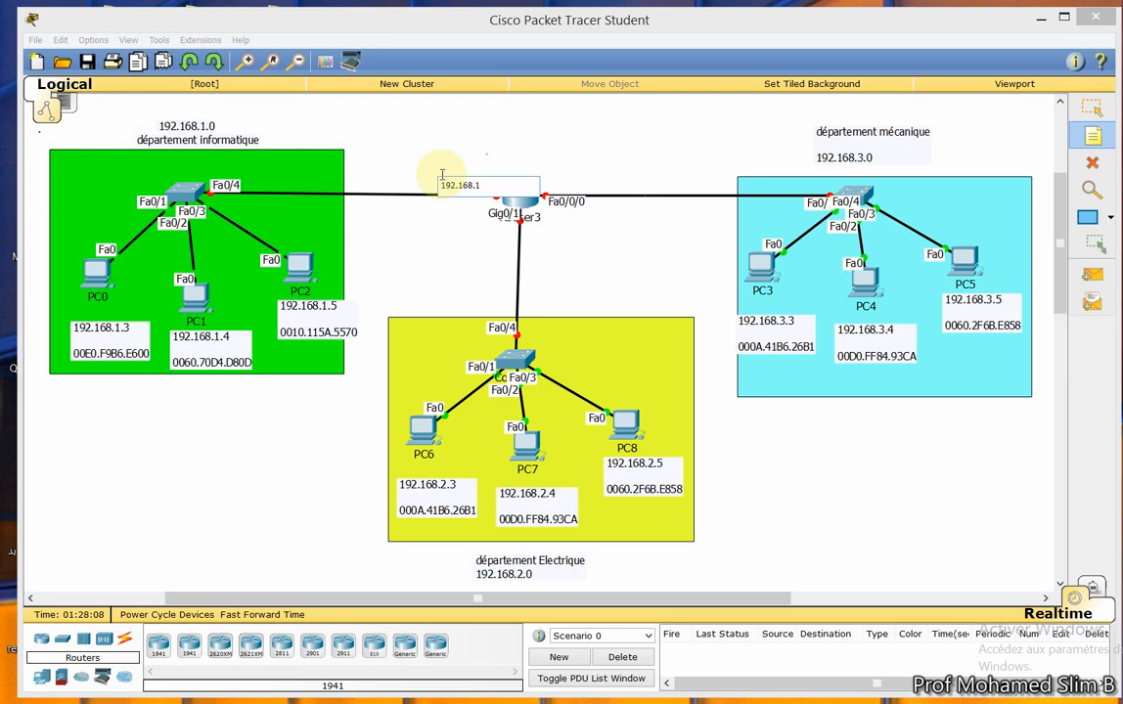
{"action": "left_click", "coordinate": [521, 151]}
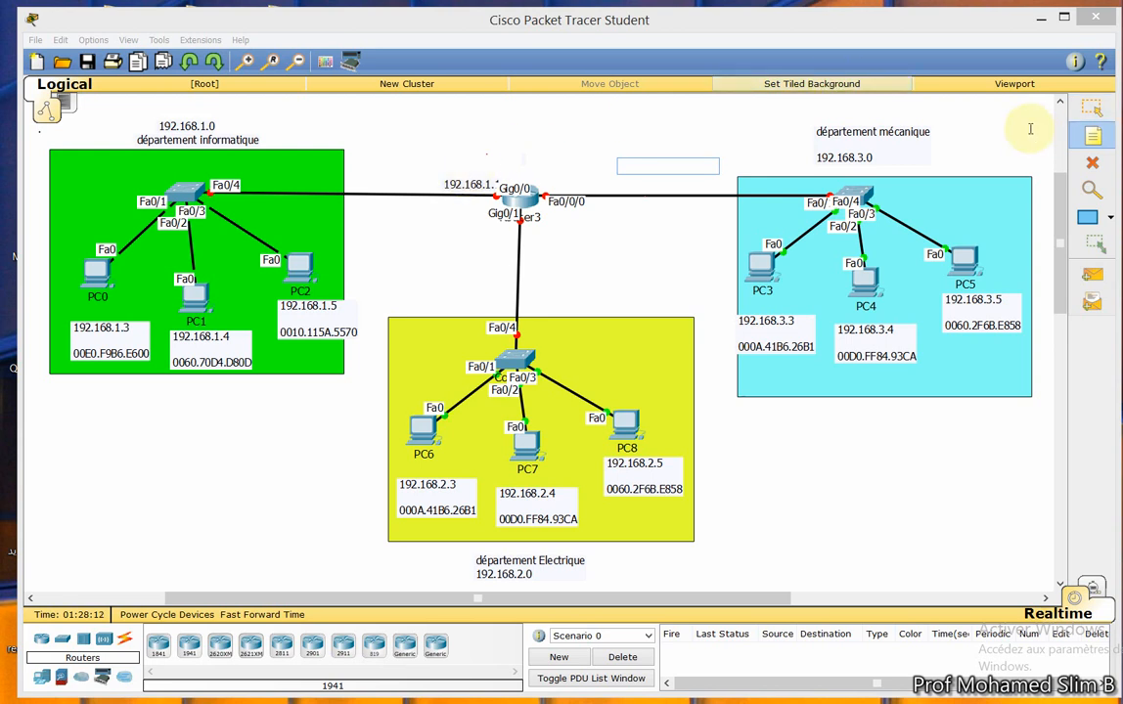
{"action": "left_click", "coordinate": [1097, 109]}
{"action": "left_click_drag", "start_coordinate": [460, 184], "coordinate": [442, 171]}
Add a note reading 192.168.3.1 and place it just above the link at the router's Fa0/0/0 port.
{"action": "key", "text": "n"}
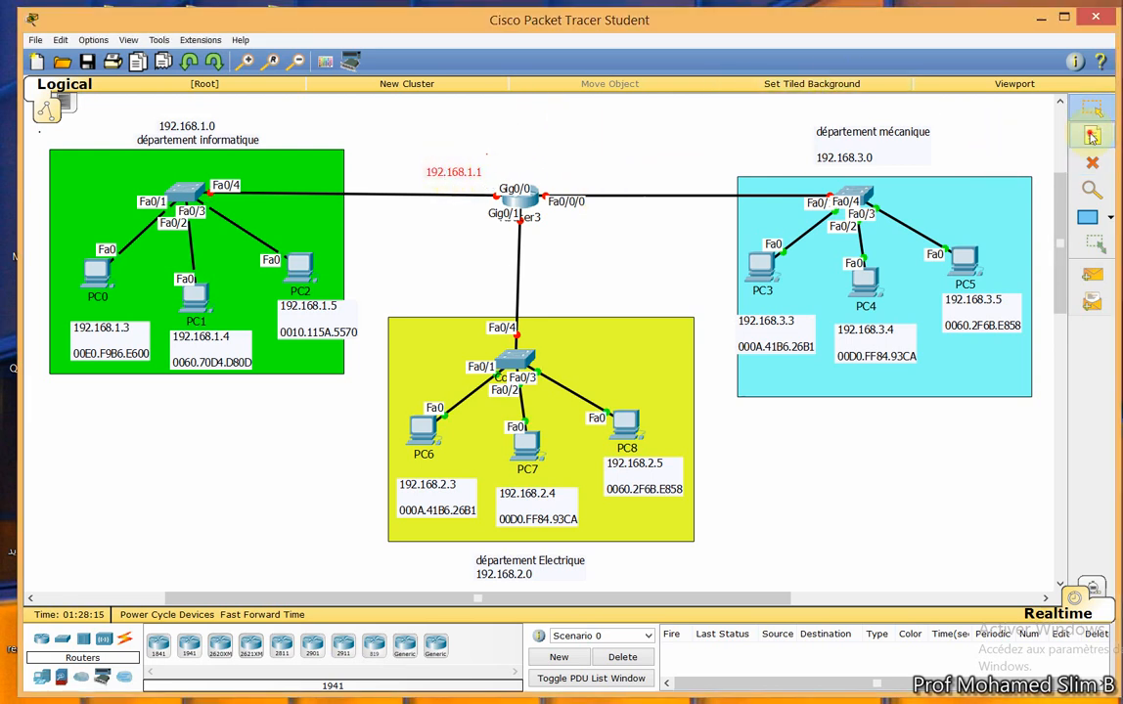
{"action": "left_click", "coordinate": [544, 175]}
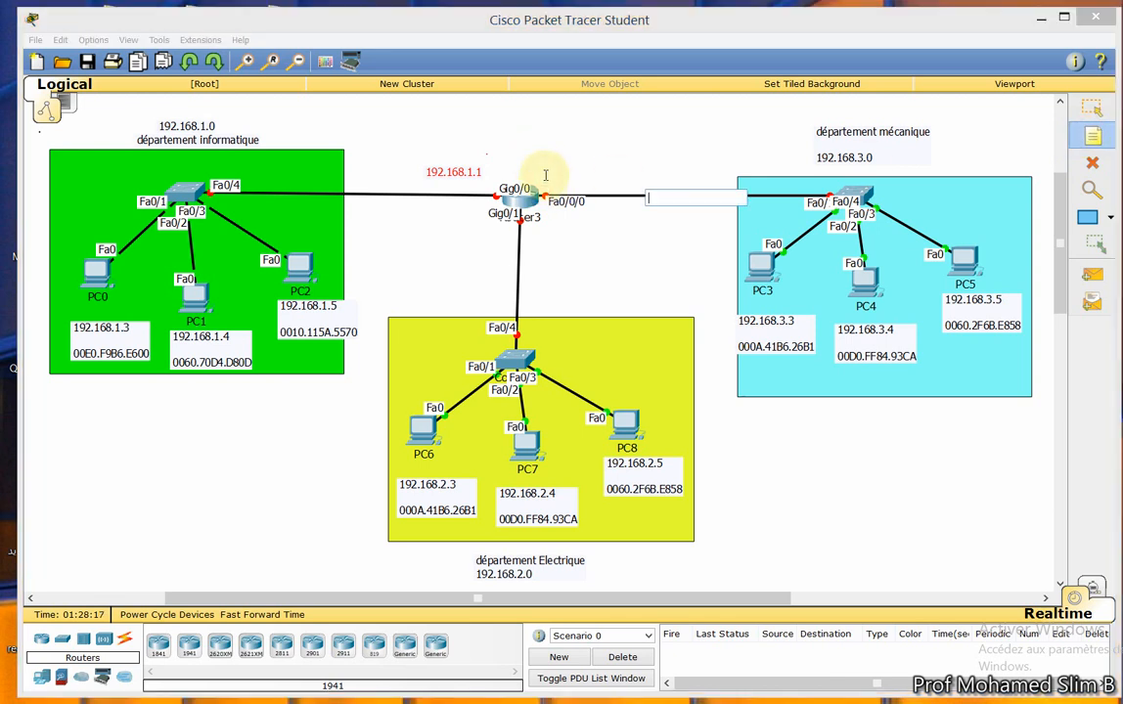
{"action": "type", "text": "192.168"}
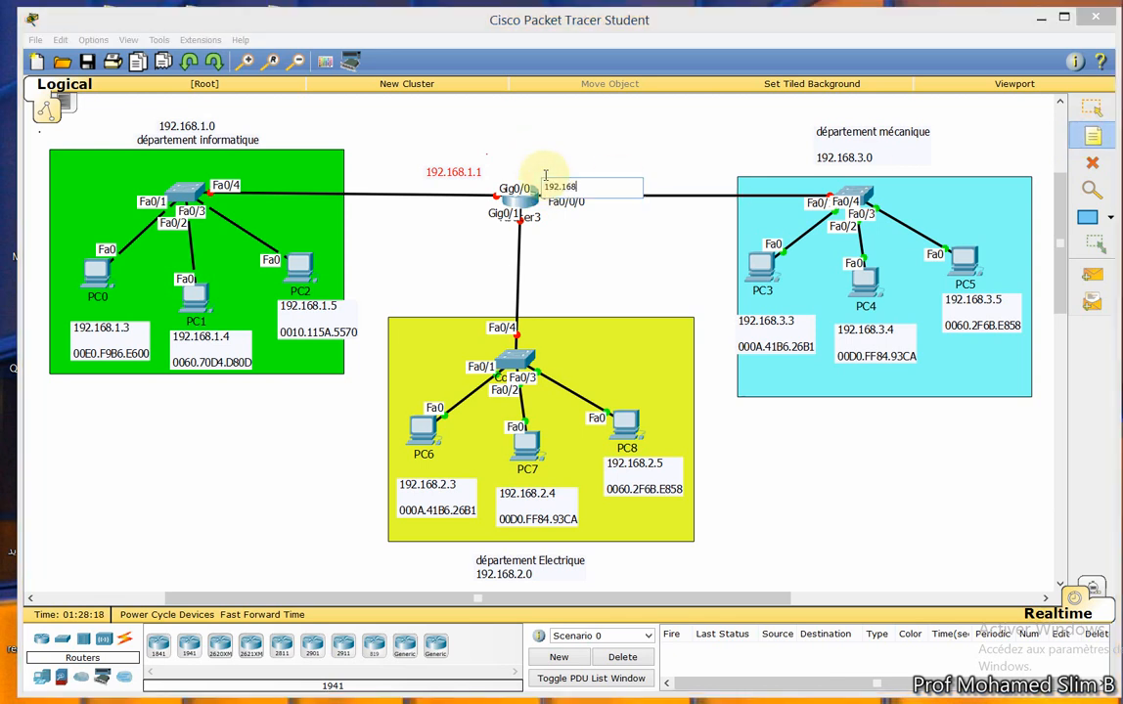
{"action": "type", "text": ".3.1"}
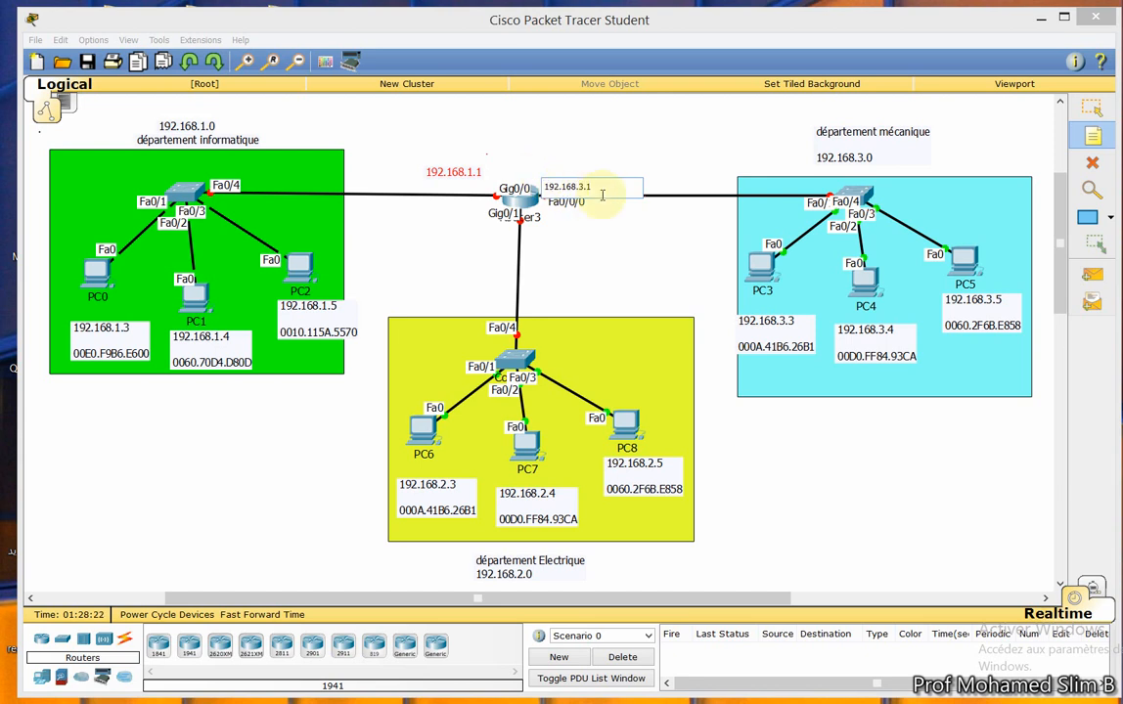
{"action": "left_click", "coordinate": [701, 145]}
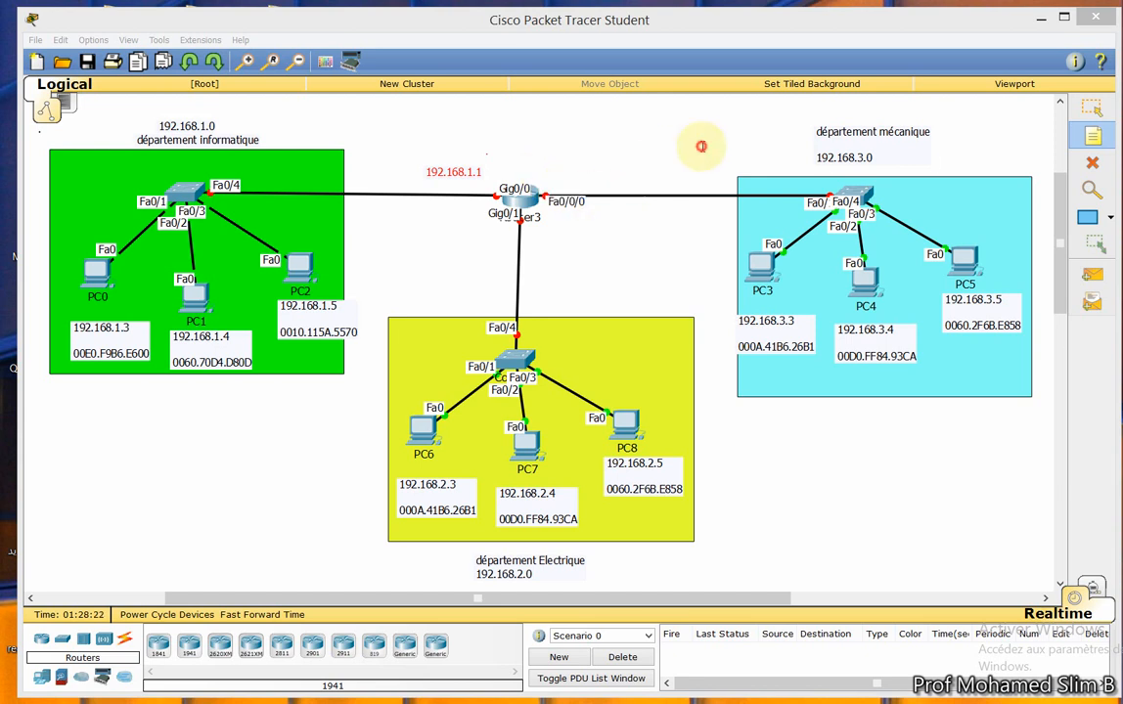
{"action": "left_click", "coordinate": [1092, 110]}
{"action": "left_click", "coordinate": [586, 183]}
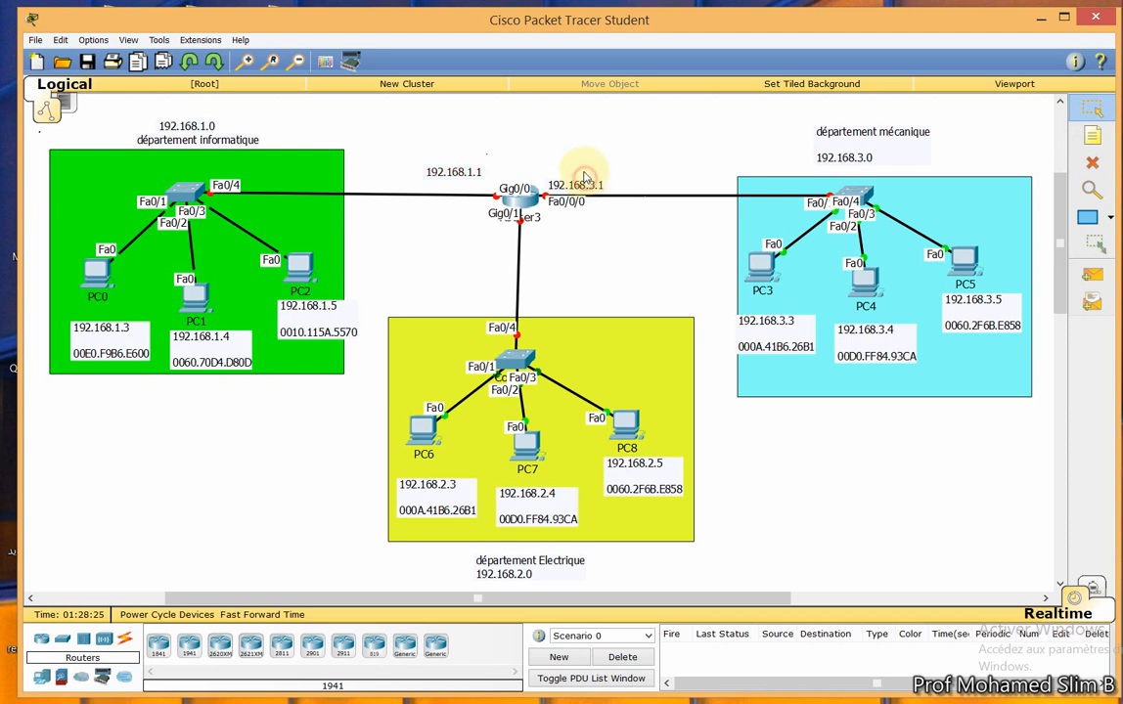
{"action": "mouse_move", "coordinate": [587, 187]}
{"action": "left_mouse_down"}
{"action": "mouse_move", "coordinate": [585, 172]}
{"action": "mouse_move", "coordinate": [587, 183]}
{"action": "left_mouse_up"}
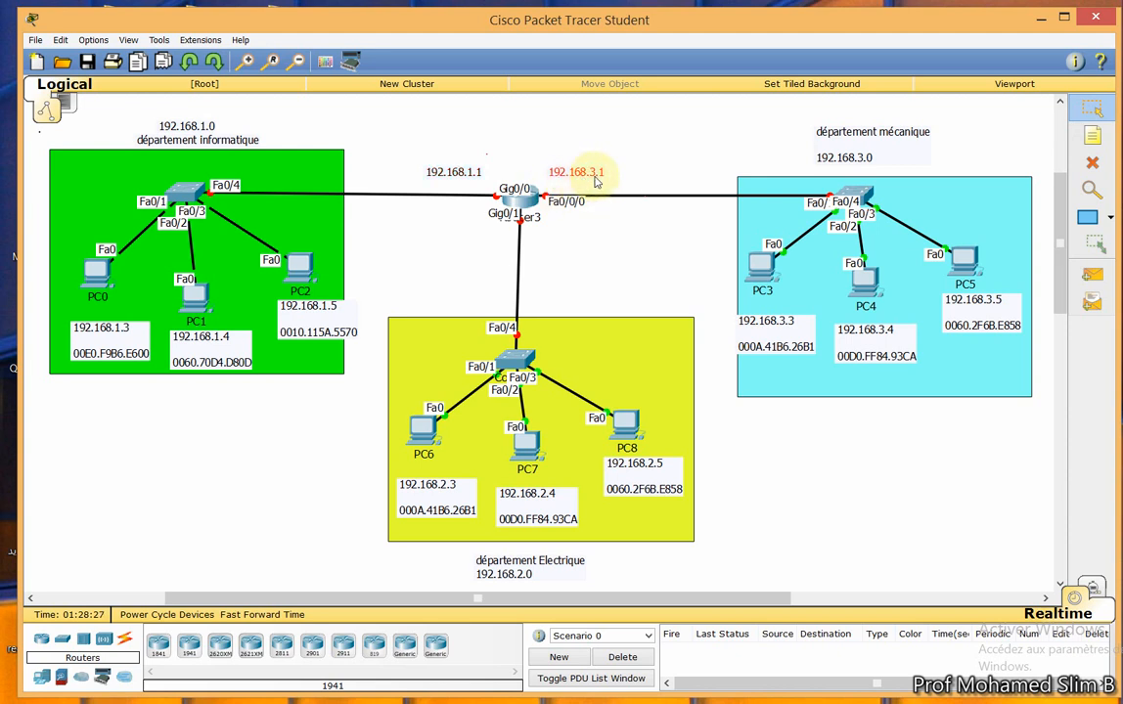
Examine the MAC address and IP fields in Router3's GigabitEthernet0/0 interface configuration.
{"action": "left_click", "coordinate": [503, 198]}
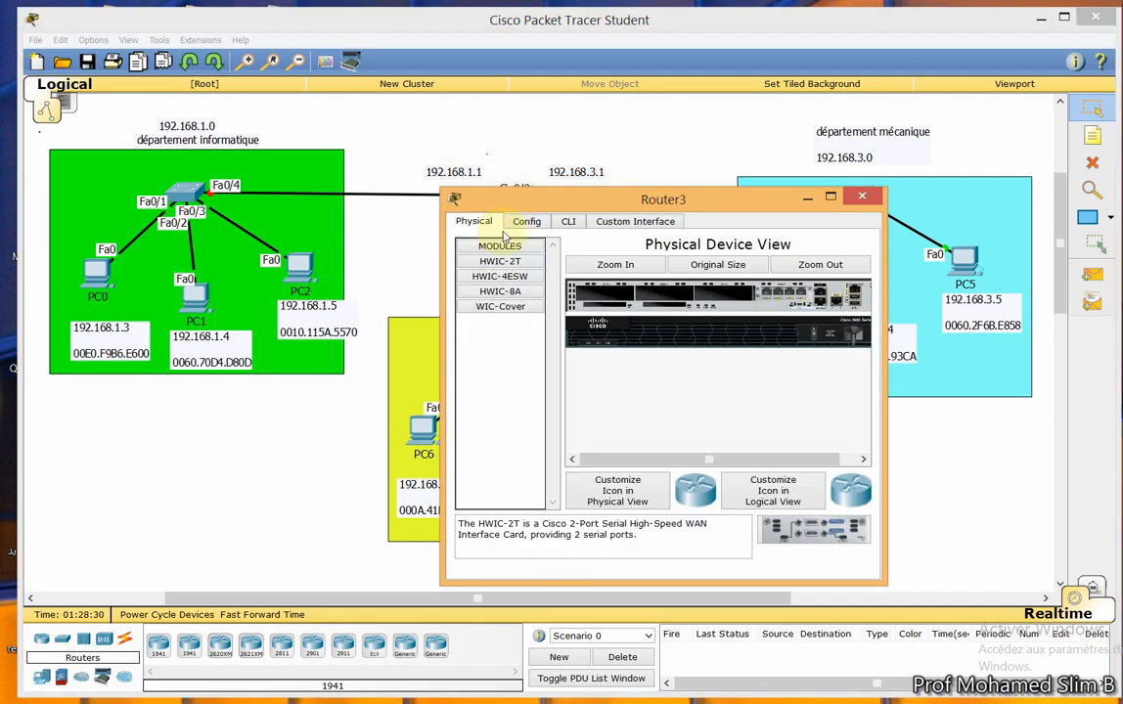
{"action": "left_click", "coordinate": [524, 221]}
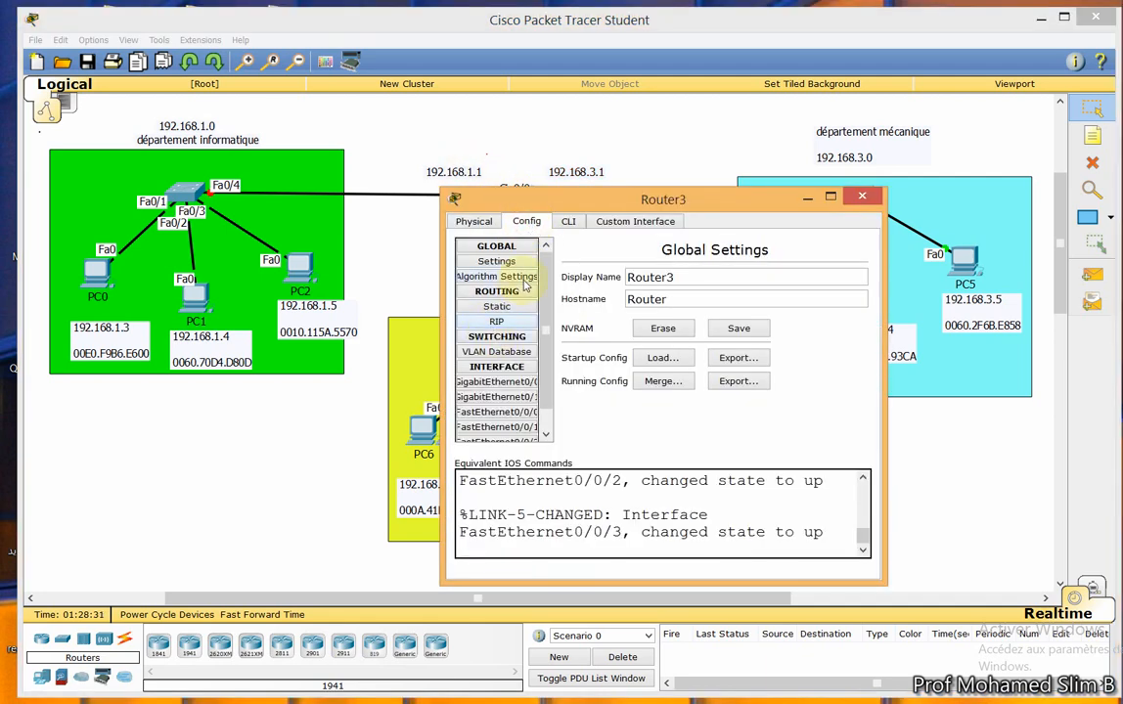
{"action": "left_click", "coordinate": [519, 383]}
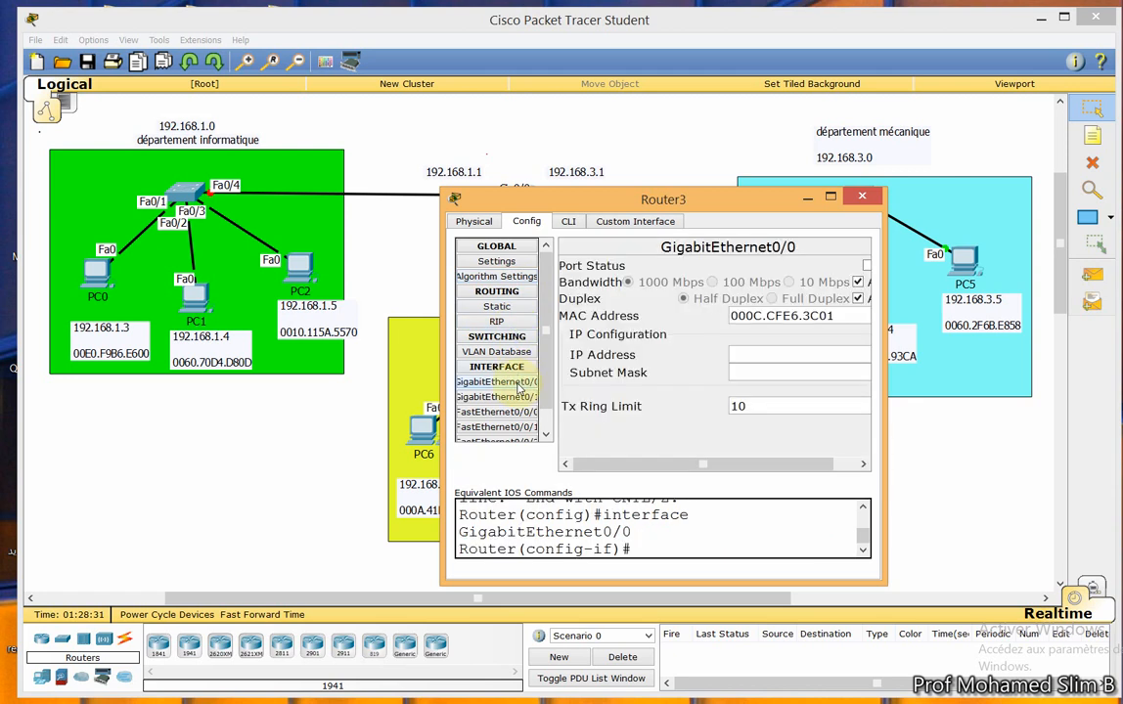
{"action": "left_click_drag", "start_coordinate": [802, 316], "coordinate": [684, 333]}
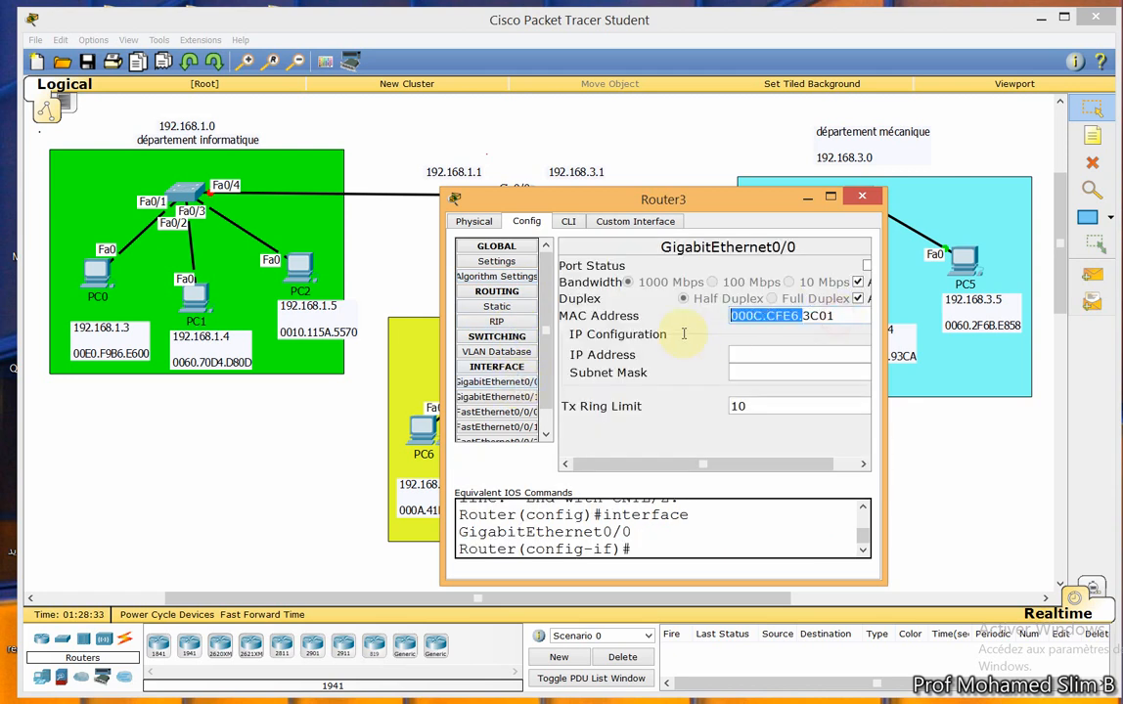
{"action": "left_click_drag", "start_coordinate": [874, 334], "coordinate": [732, 314]}
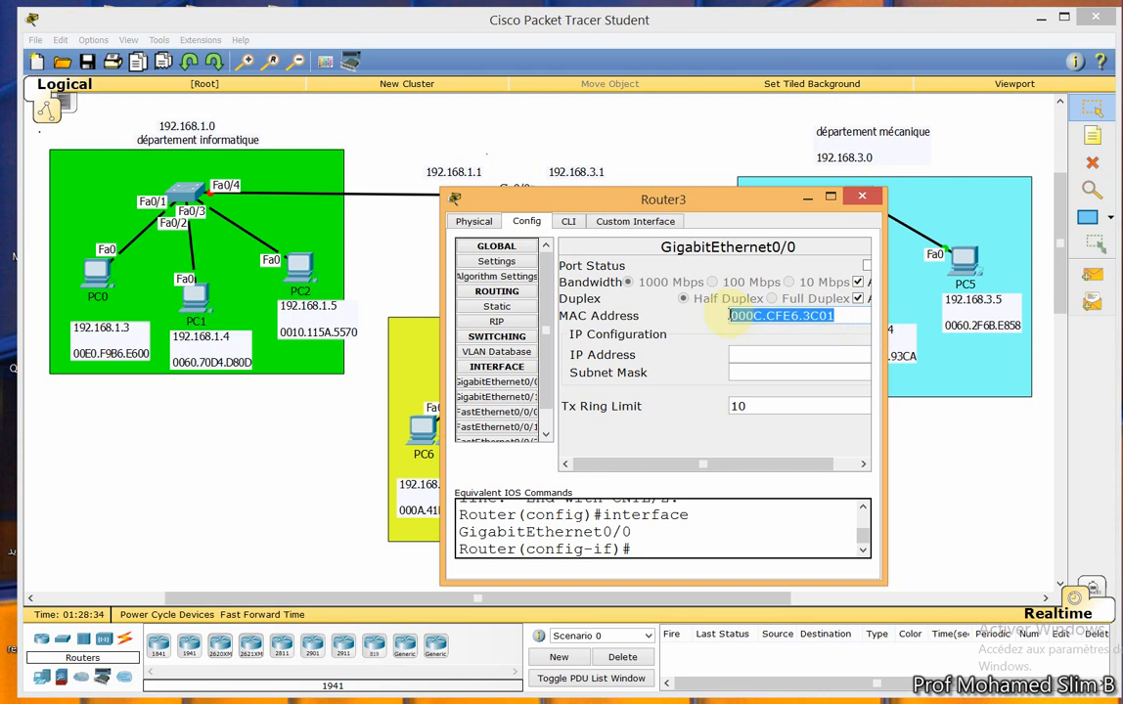
{"action": "left_click", "coordinate": [865, 196]}
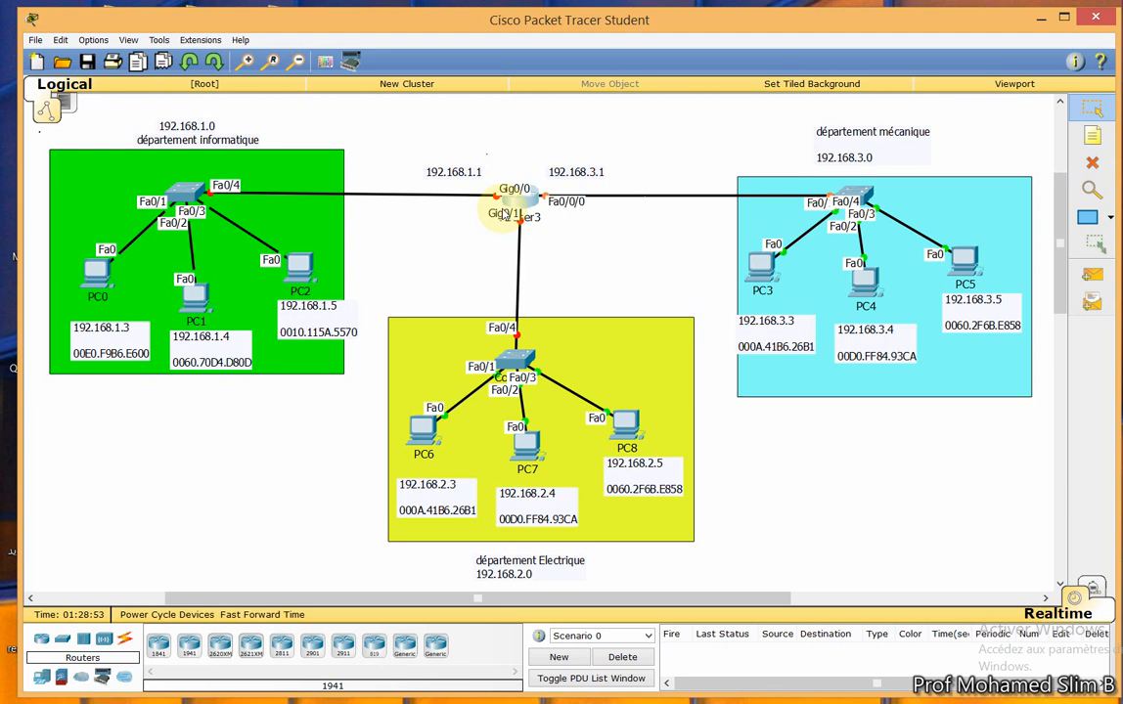
Delete the central router with its links and the 192.168.1.1 and 192.168.3.1 notes beside it.
{"action": "left_click", "coordinate": [1096, 165]}
{"action": "left_click", "coordinate": [582, 381]}
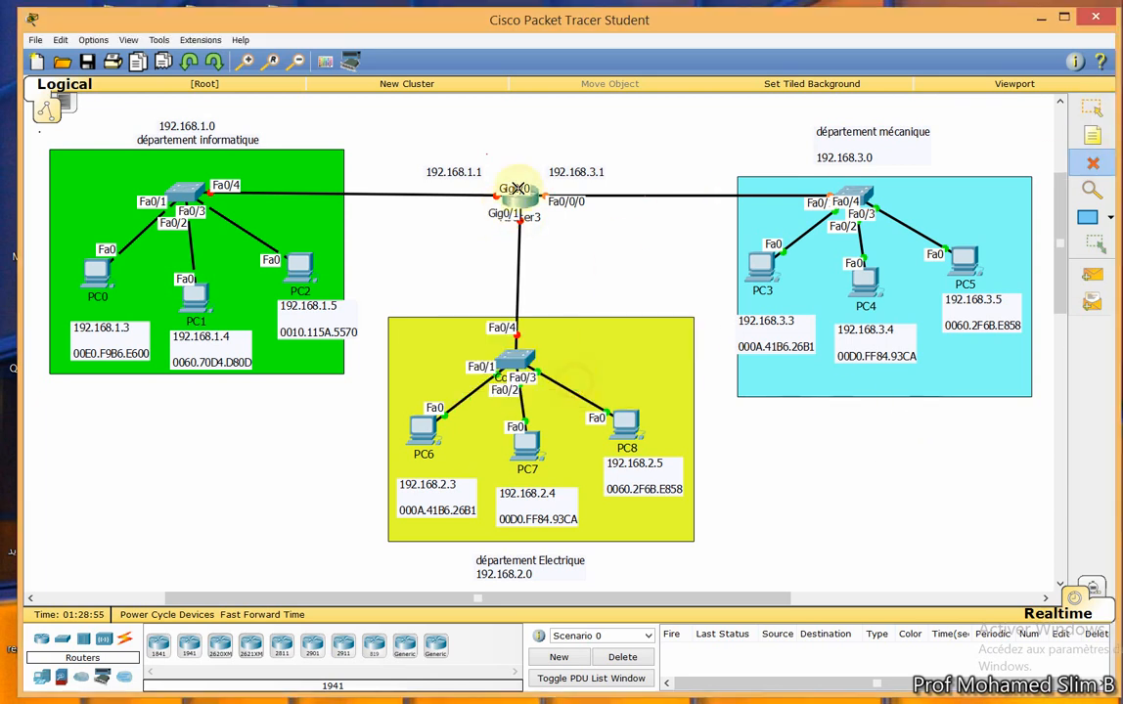
{"action": "left_click", "coordinate": [523, 204]}
{"action": "left_click", "coordinate": [458, 174]}
{"action": "left_click", "coordinate": [591, 173]}
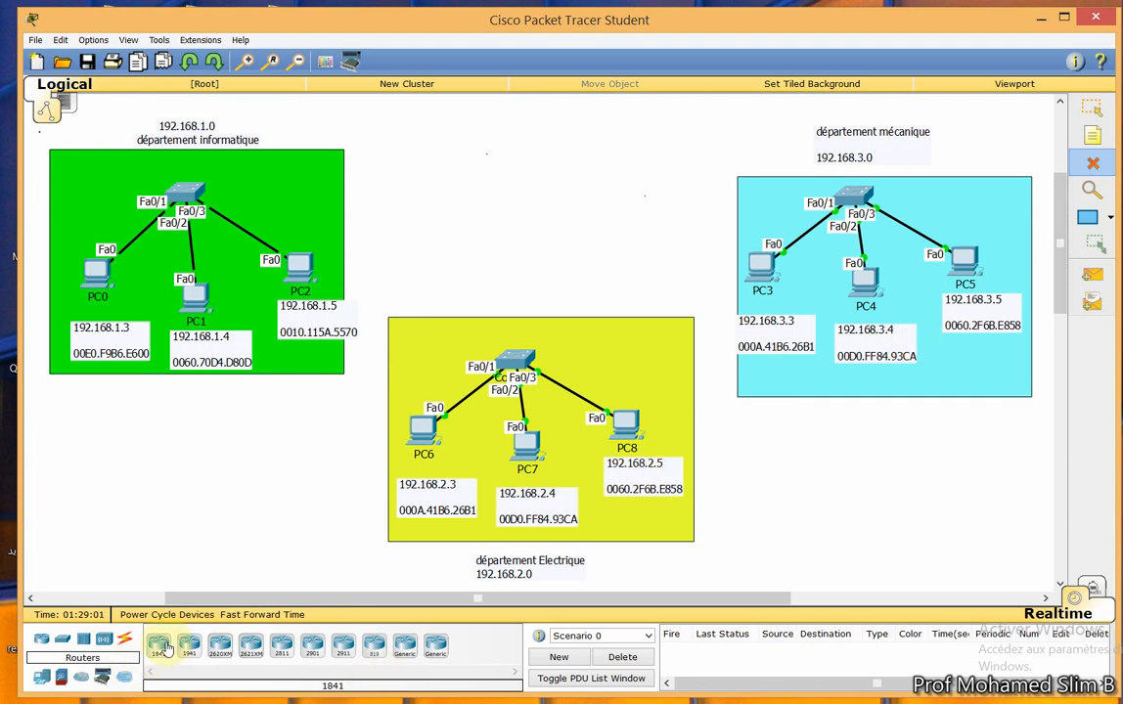
Place three 1941 routers: at the informatique area's edge, at the mécanique area's edge and above the Electrique switch.
{"action": "left_click", "coordinate": [189, 644]}
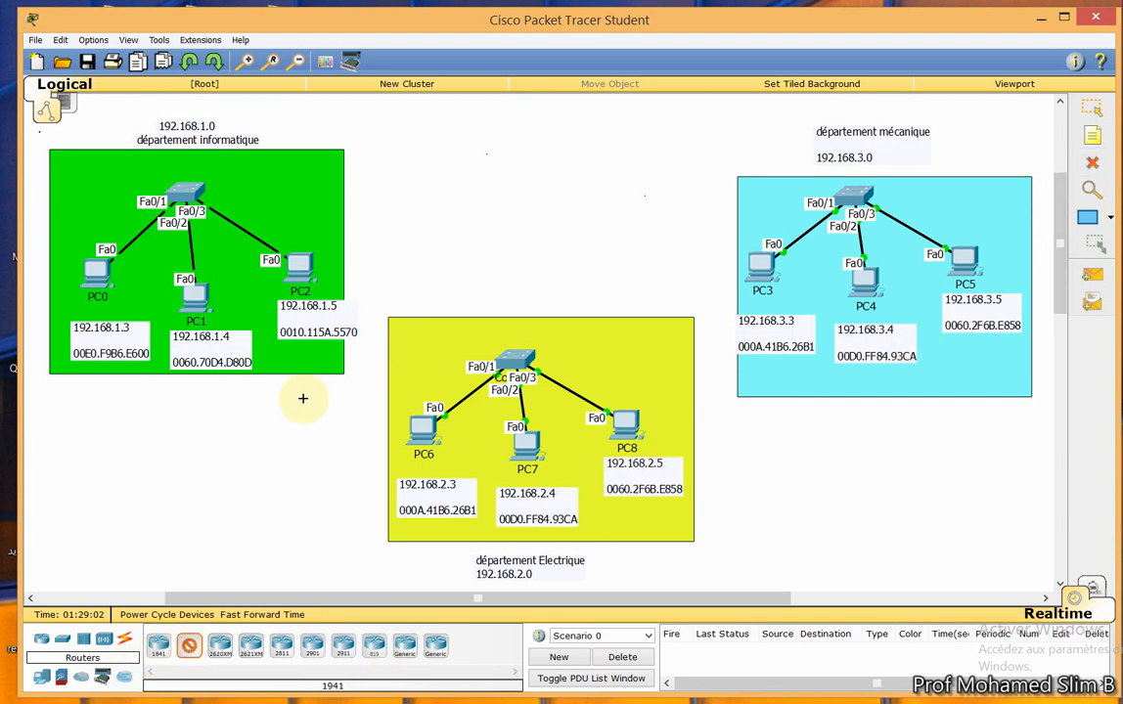
{"action": "left_click", "coordinate": [368, 193]}
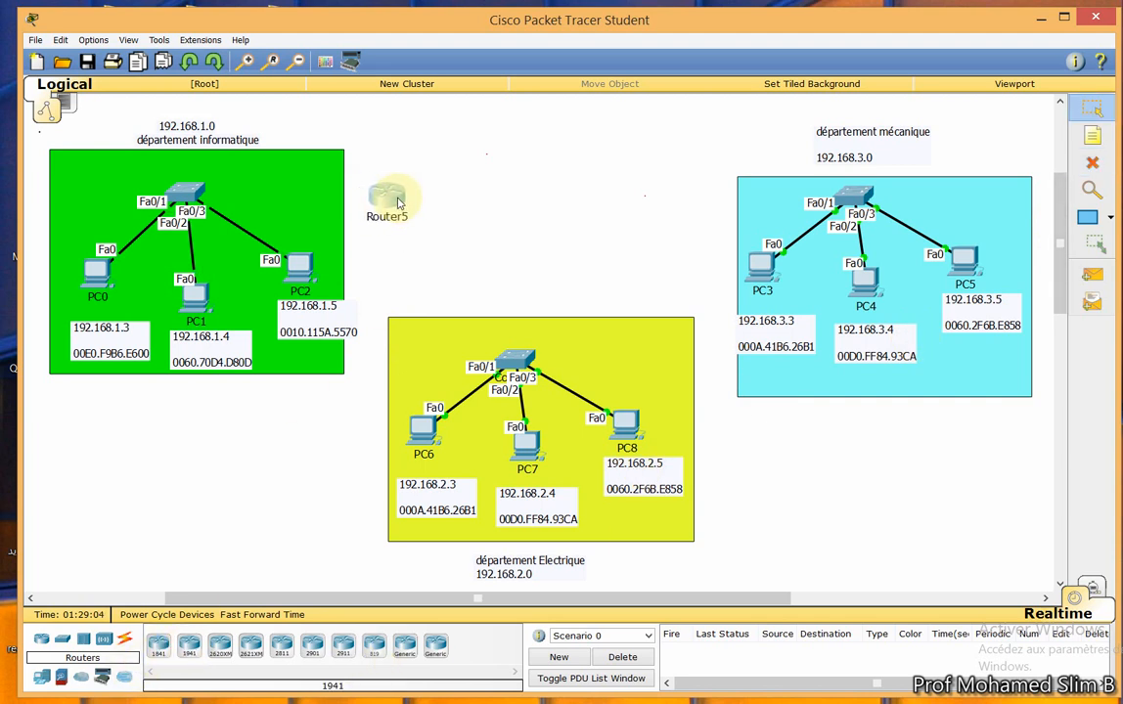
{"action": "left_click", "coordinate": [190, 644]}
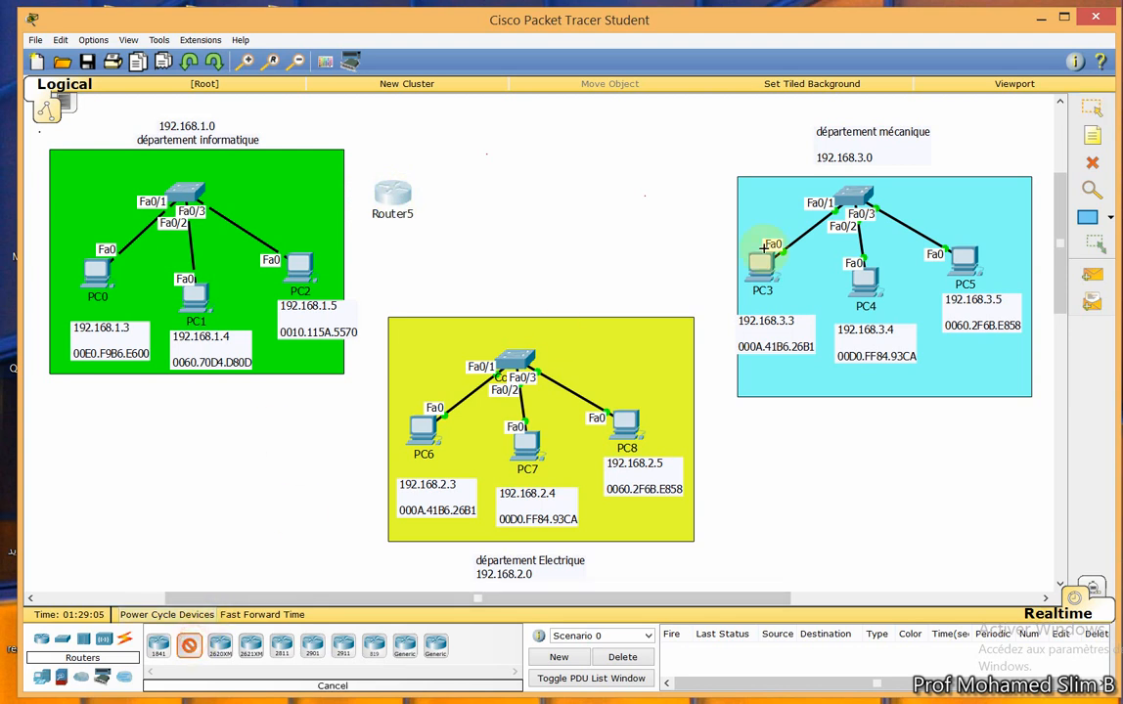
{"action": "left_click", "coordinate": [718, 199]}
{"action": "left_click_drag", "start_coordinate": [718, 202], "coordinate": [739, 207]}
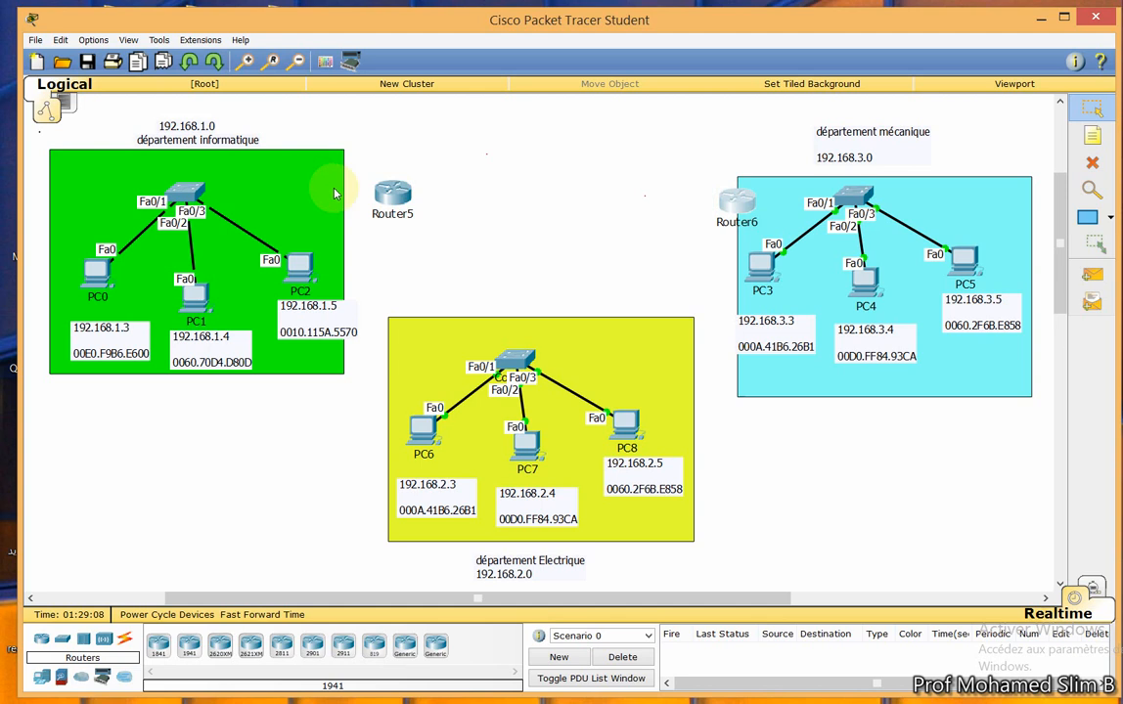
{"action": "left_click_drag", "start_coordinate": [392, 195], "coordinate": [343, 201]}
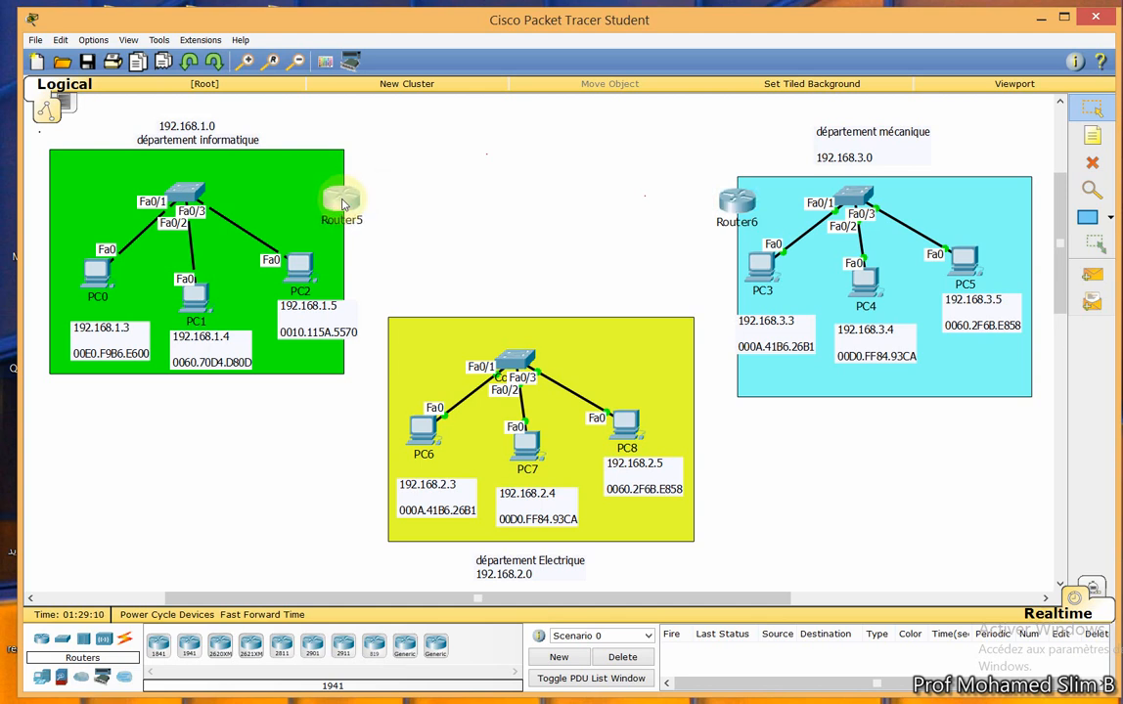
{"action": "left_click", "coordinate": [188, 643]}
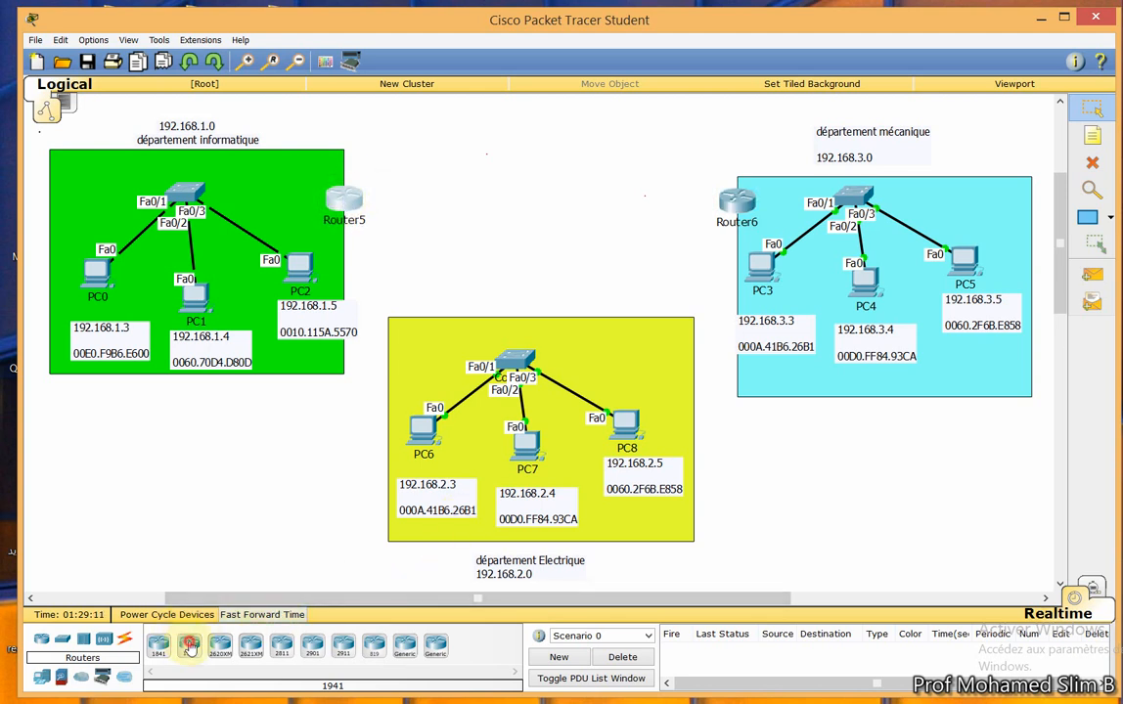
{"action": "left_click", "coordinate": [544, 322]}
Move the yellow Electrique rectangle up to meet its router and shift the PC7 and PC6 address labels up inside it.
{"action": "left_click_drag", "start_coordinate": [543, 324], "coordinate": [546, 294]}
{"action": "left_click", "coordinate": [547, 320]}
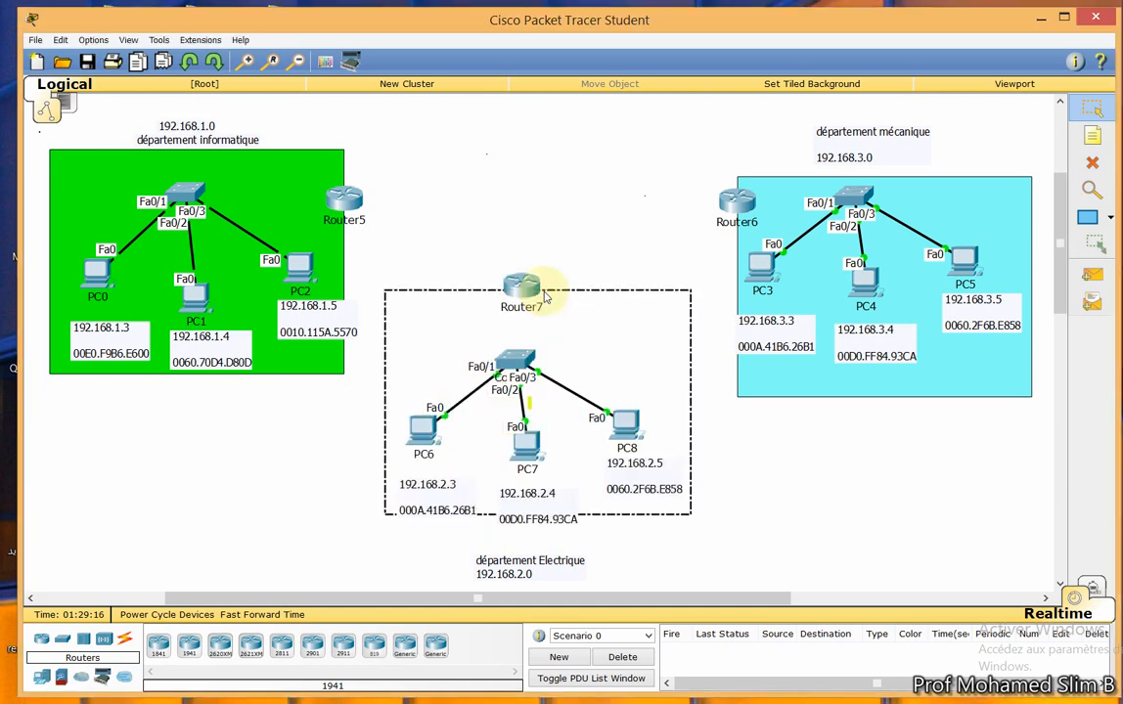
{"action": "left_click_drag", "start_coordinate": [564, 519], "coordinate": [552, 508]}
{"action": "left_click_drag", "start_coordinate": [459, 497], "coordinate": [457, 487]}
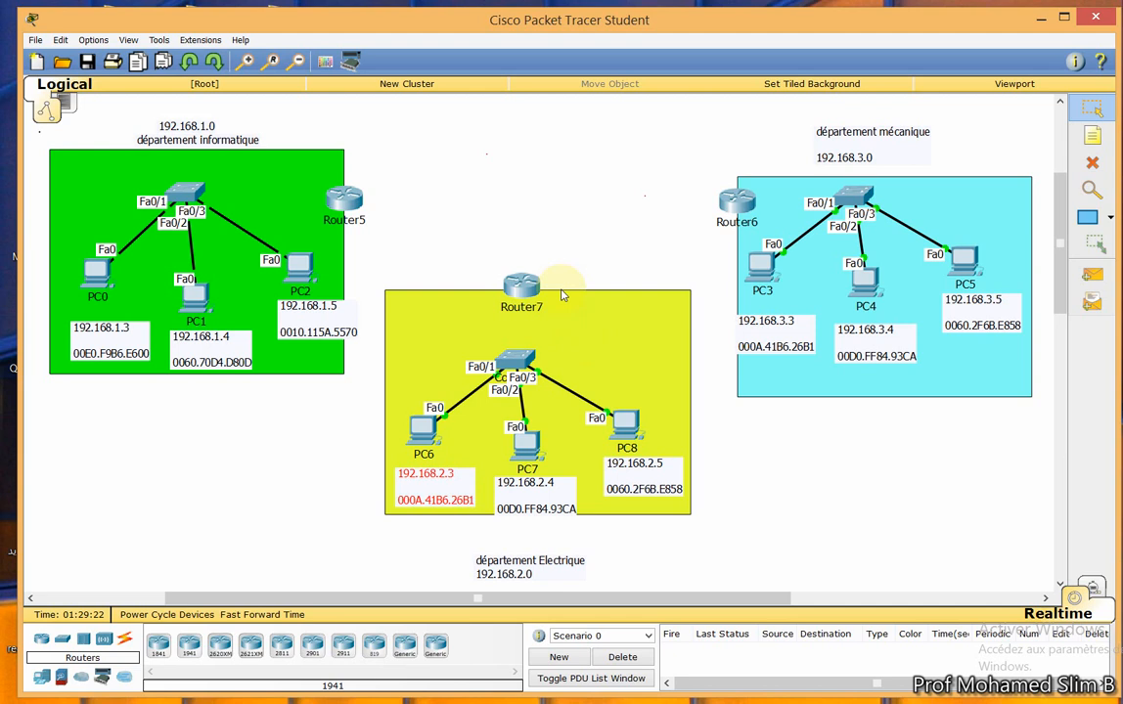
Install an HWIC-4ESW module in the free slot beside the console ports of Router5, the informatique department's router.
{"action": "left_click", "coordinate": [344, 199]}
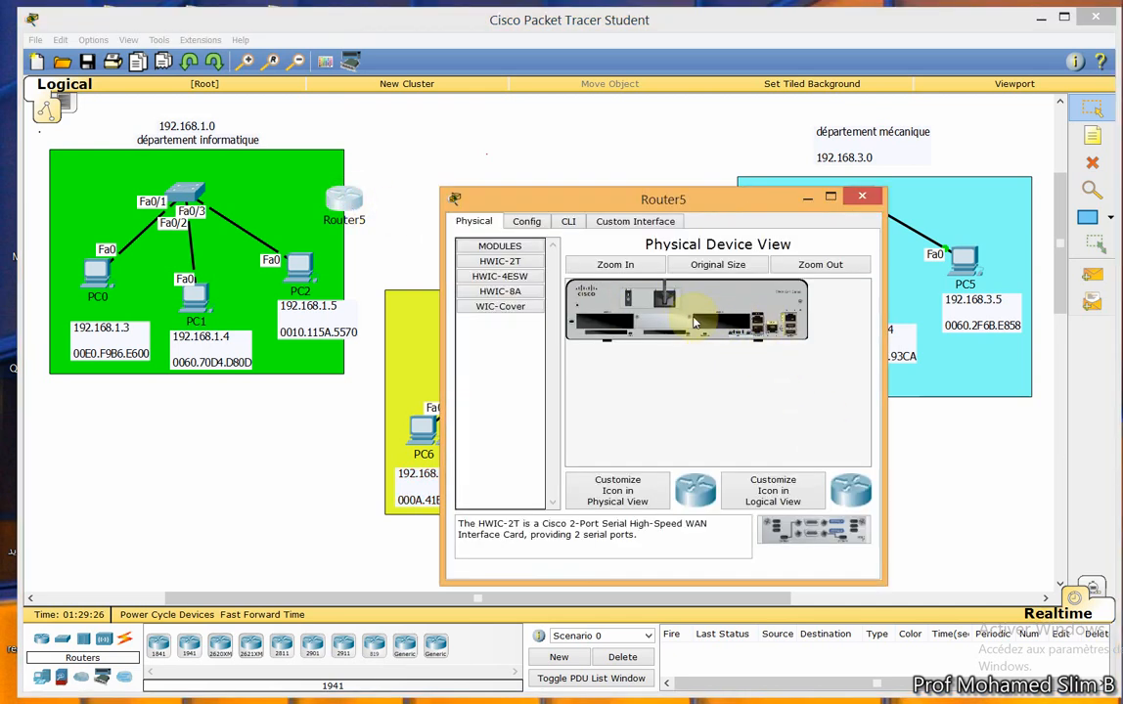
{"action": "left_click", "coordinate": [615, 264]}
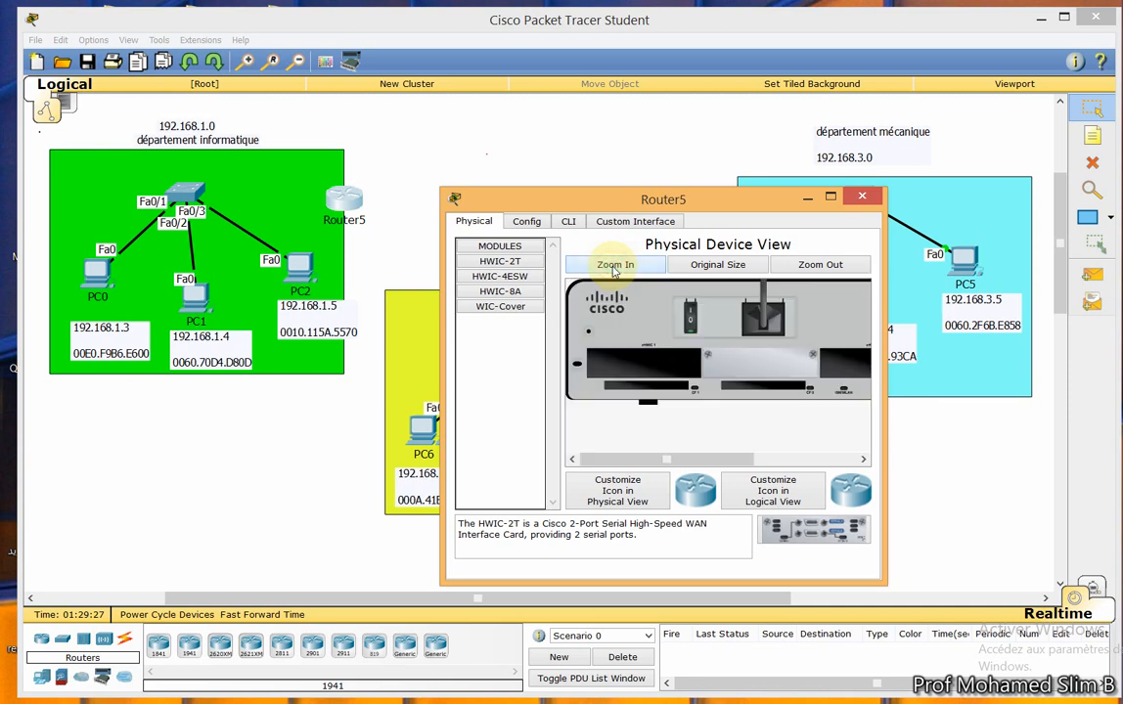
{"action": "left_click_drag", "start_coordinate": [647, 458], "coordinate": [709, 484]}
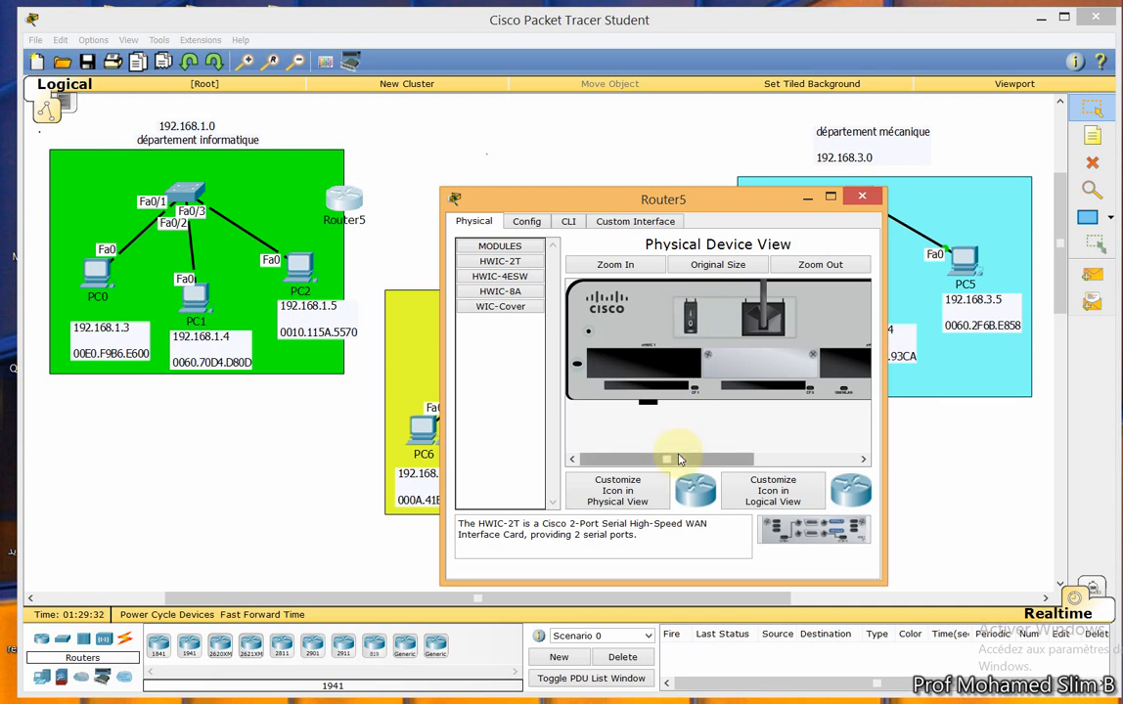
{"action": "left_click_drag", "start_coordinate": [680, 458], "coordinate": [782, 460]}
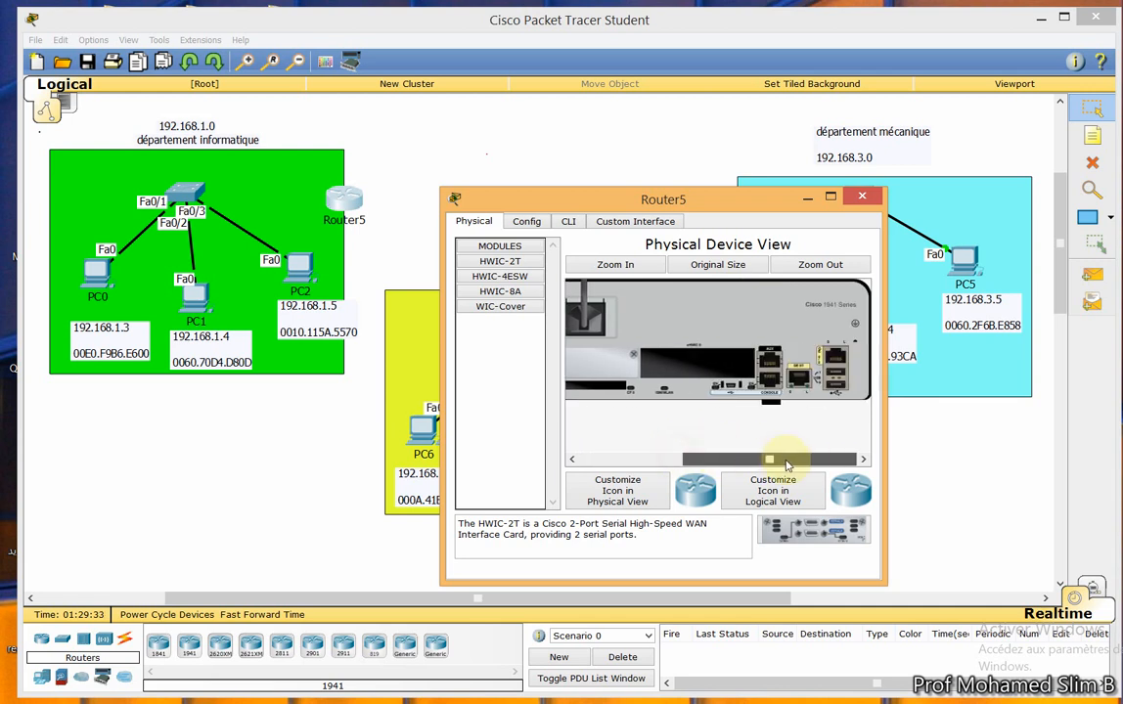
{"action": "left_click", "coordinate": [506, 278]}
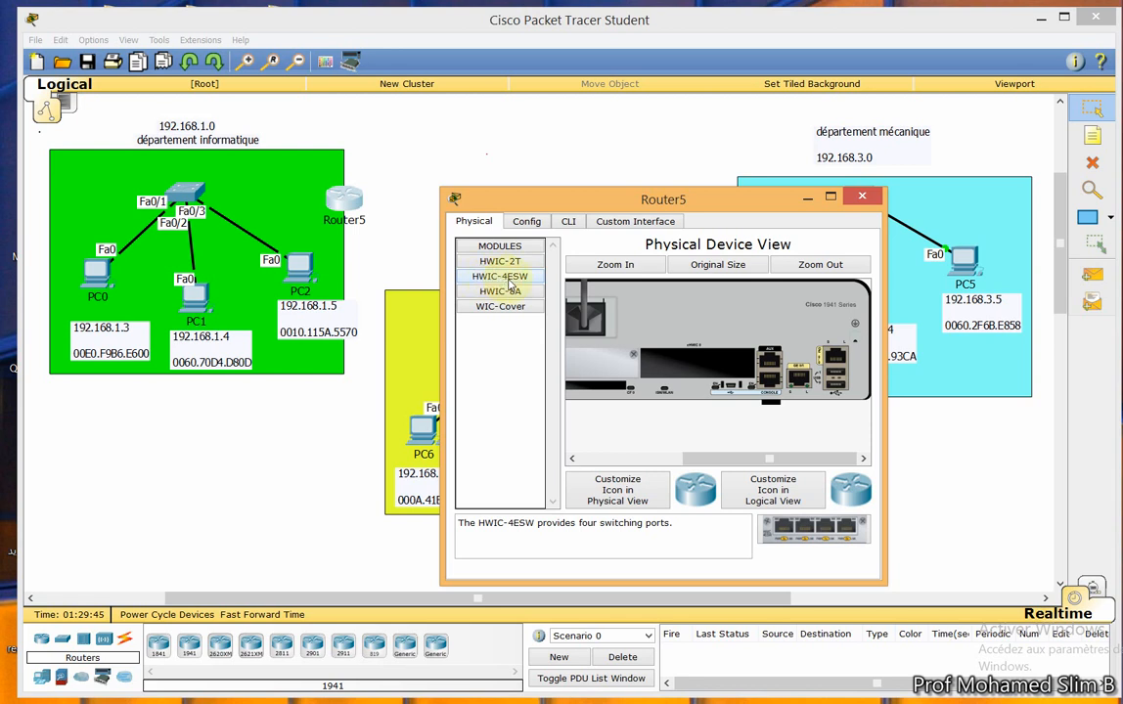
{"action": "left_click_drag", "start_coordinate": [508, 284], "coordinate": [700, 370]}
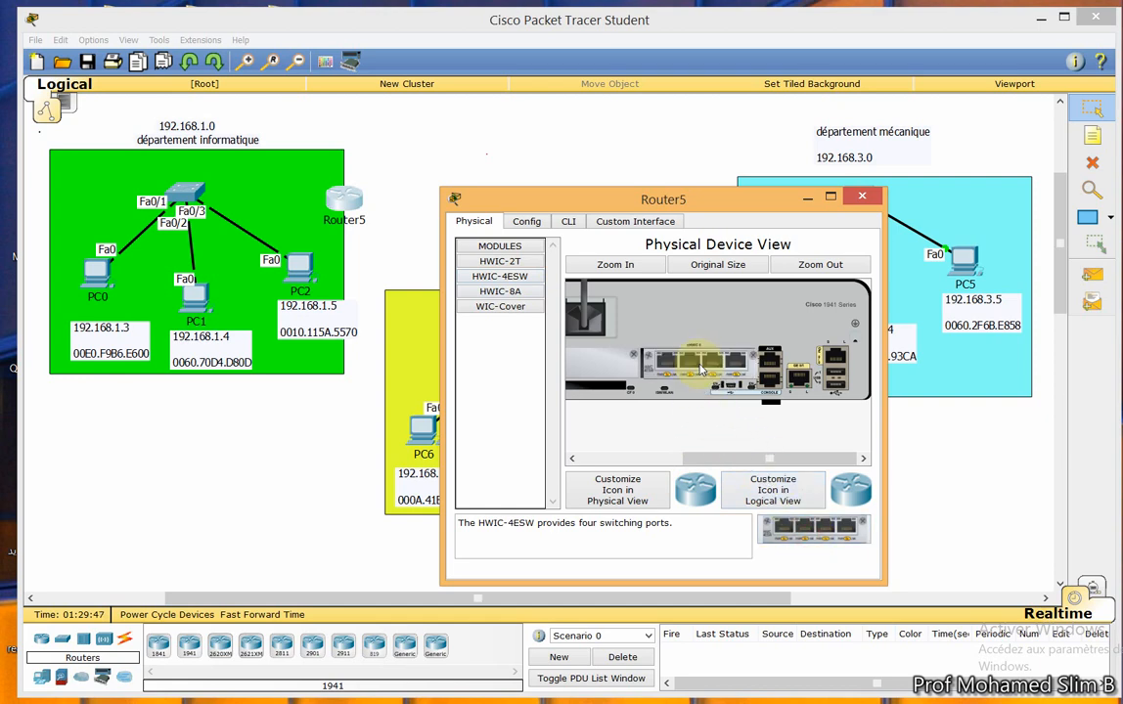
{"action": "left_click", "coordinate": [861, 196]}
Install an HWIC-4ESW module in the slot beside the console ports of Router7, the Electrique department's router.
{"action": "left_click", "coordinate": [521, 286]}
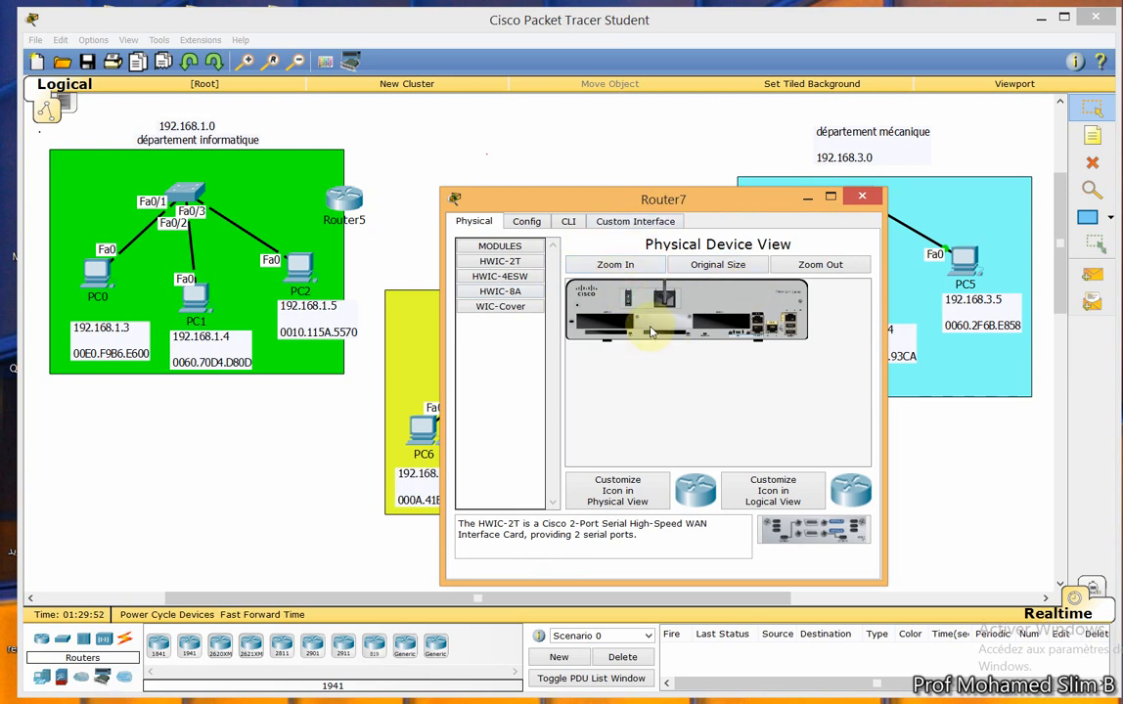
{"action": "left_click_drag", "start_coordinate": [735, 324], "coordinate": [735, 326]}
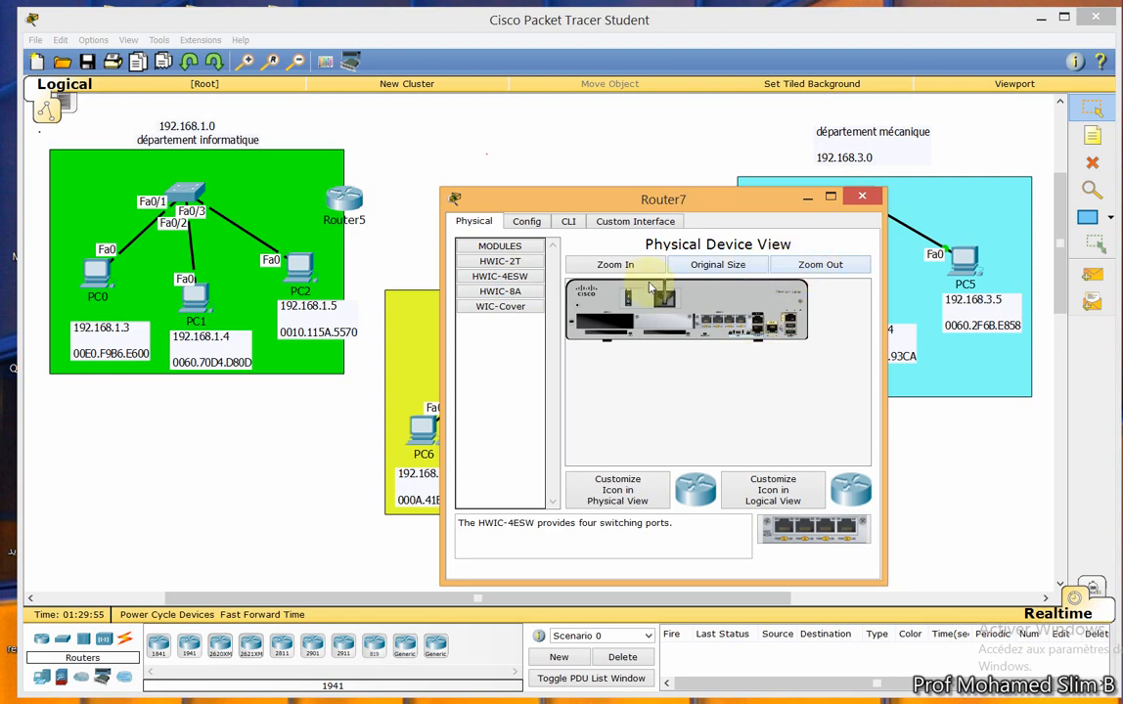
Install an HWIC-4ESW module in the slot beside the console ports of Router6, the mécanique department's router.
{"action": "left_click", "coordinate": [778, 178]}
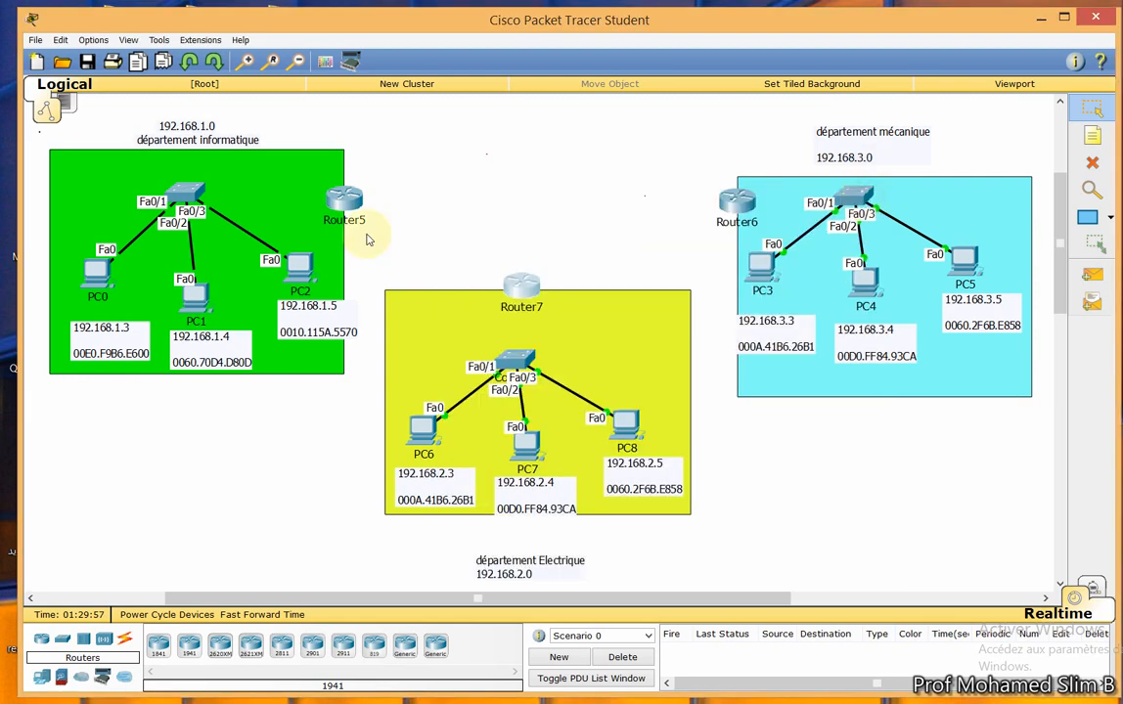
{"action": "left_click", "coordinate": [347, 200]}
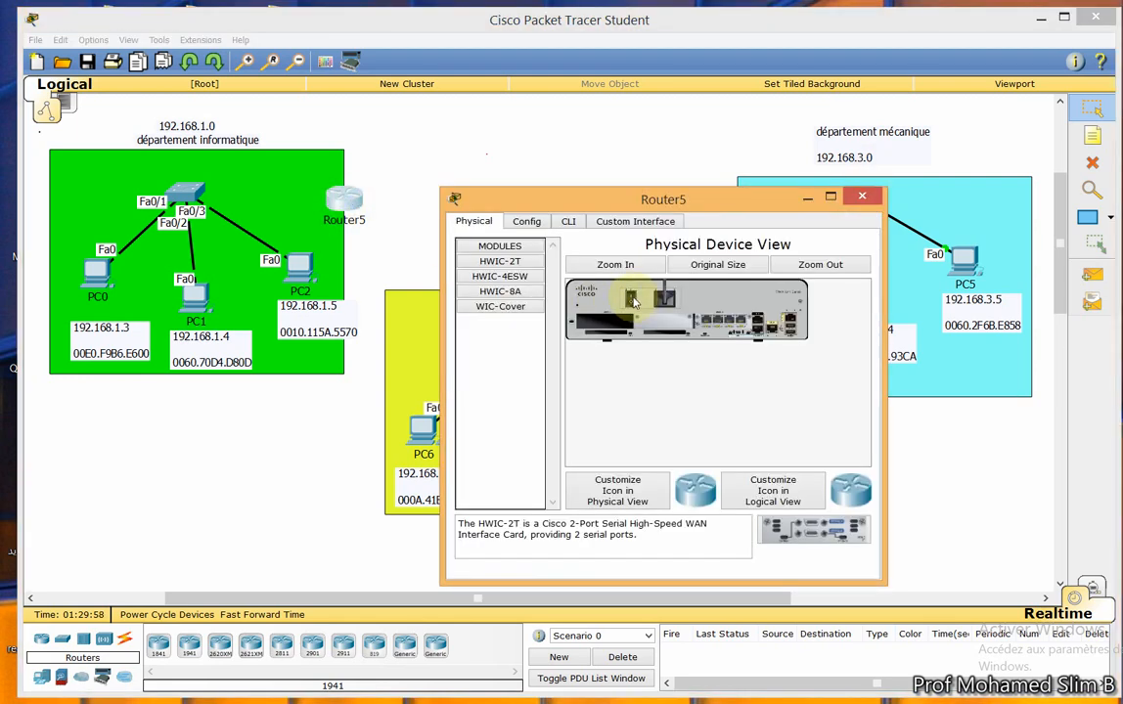
{"action": "left_click", "coordinate": [773, 178]}
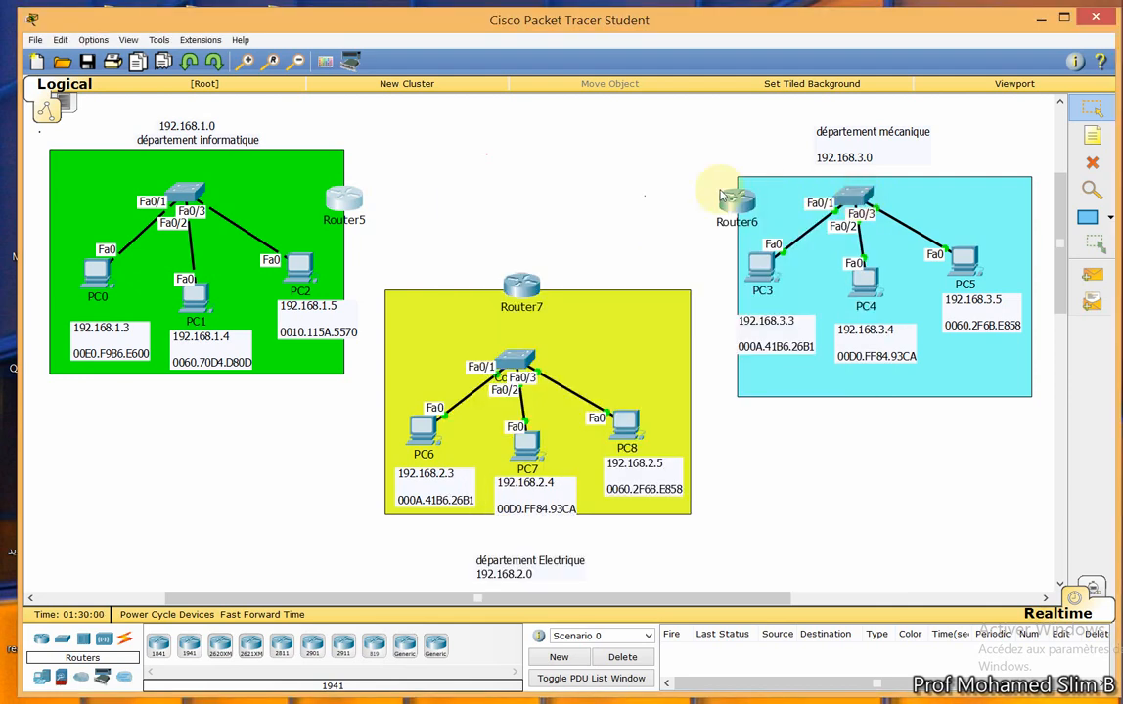
{"action": "left_click", "coordinate": [736, 202]}
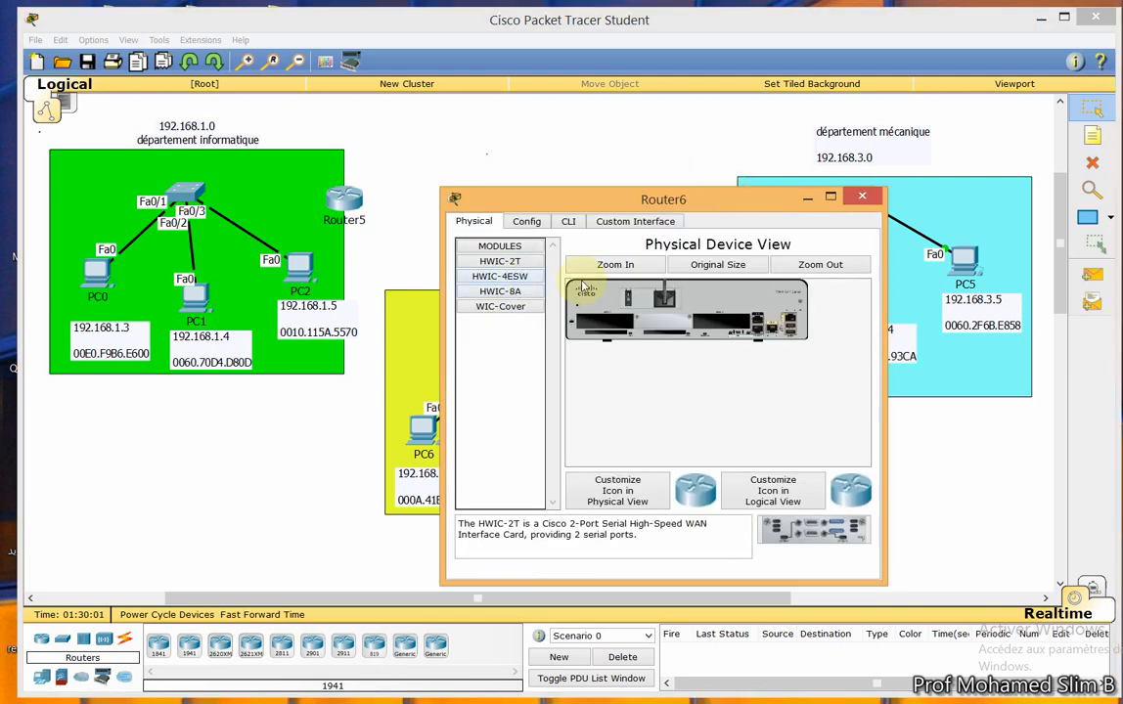
{"action": "left_click_drag", "start_coordinate": [515, 278], "coordinate": [648, 292]}
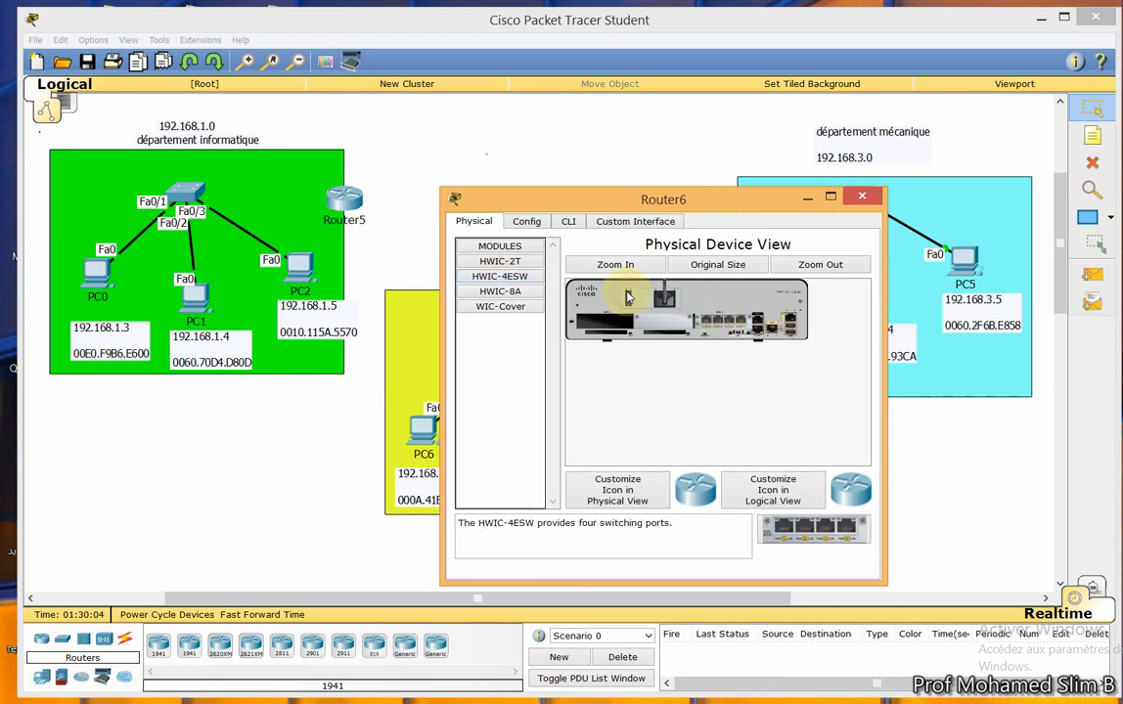
{"action": "left_click", "coordinate": [861, 197]}
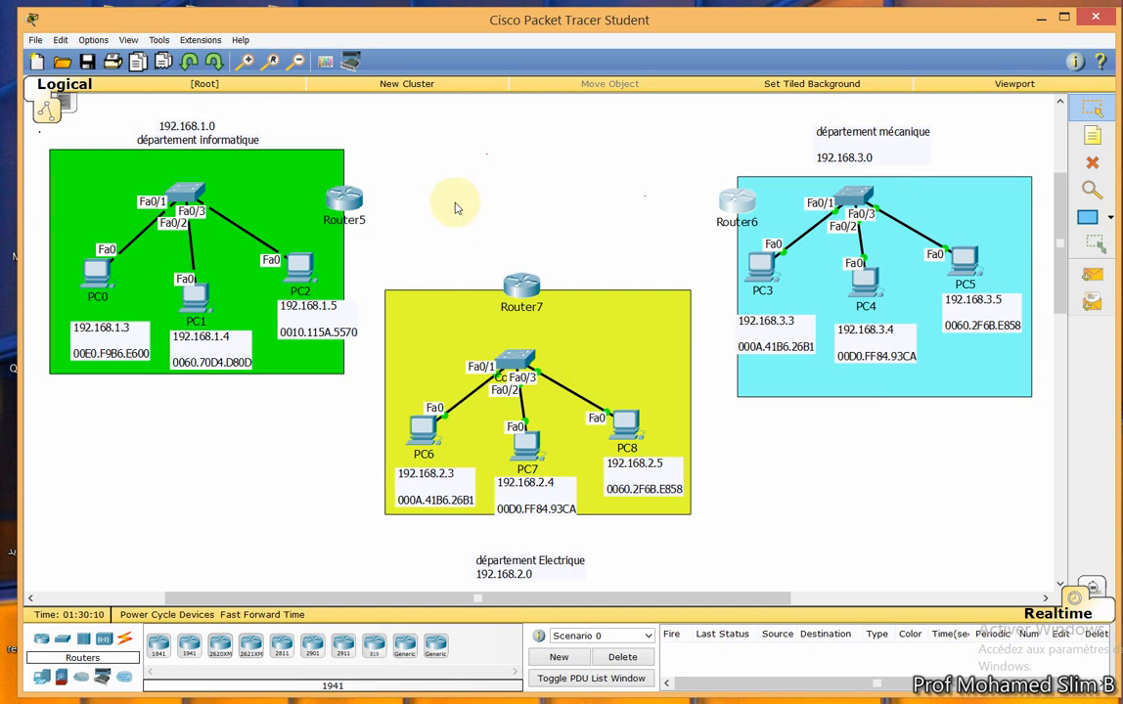
Link Router5 to Router6 with an automatically chosen connection.
{"action": "left_click", "coordinate": [125, 638]}
{"action": "left_click", "coordinate": [158, 644]}
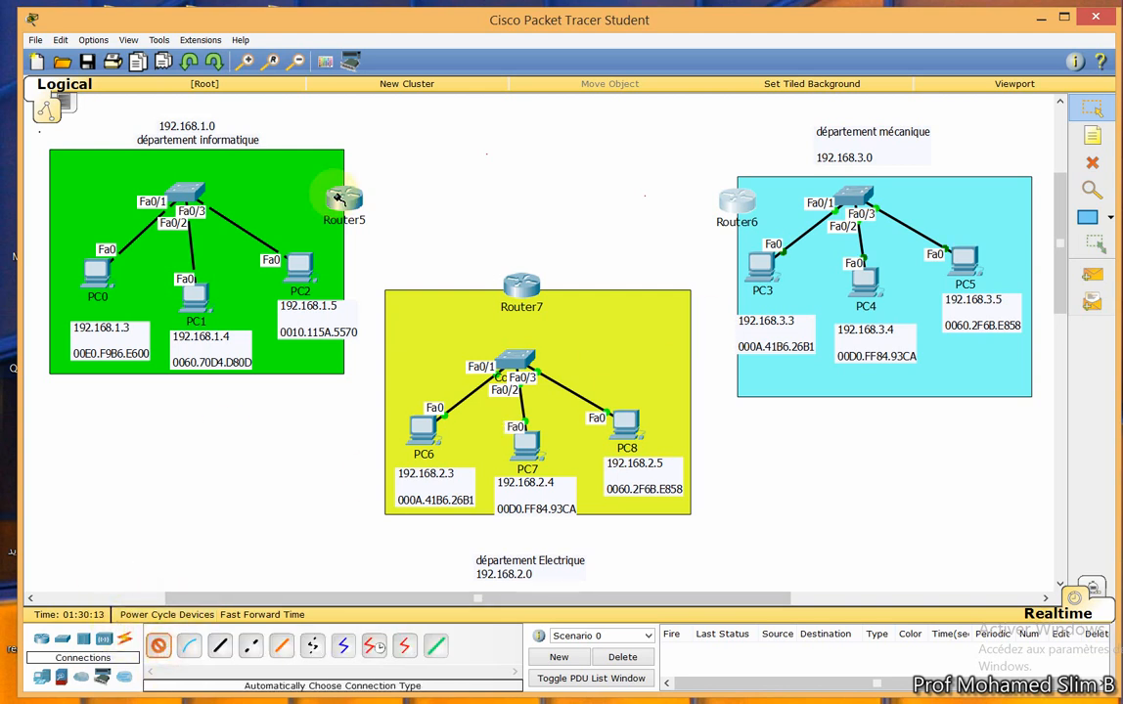
{"action": "left_click", "coordinate": [349, 193]}
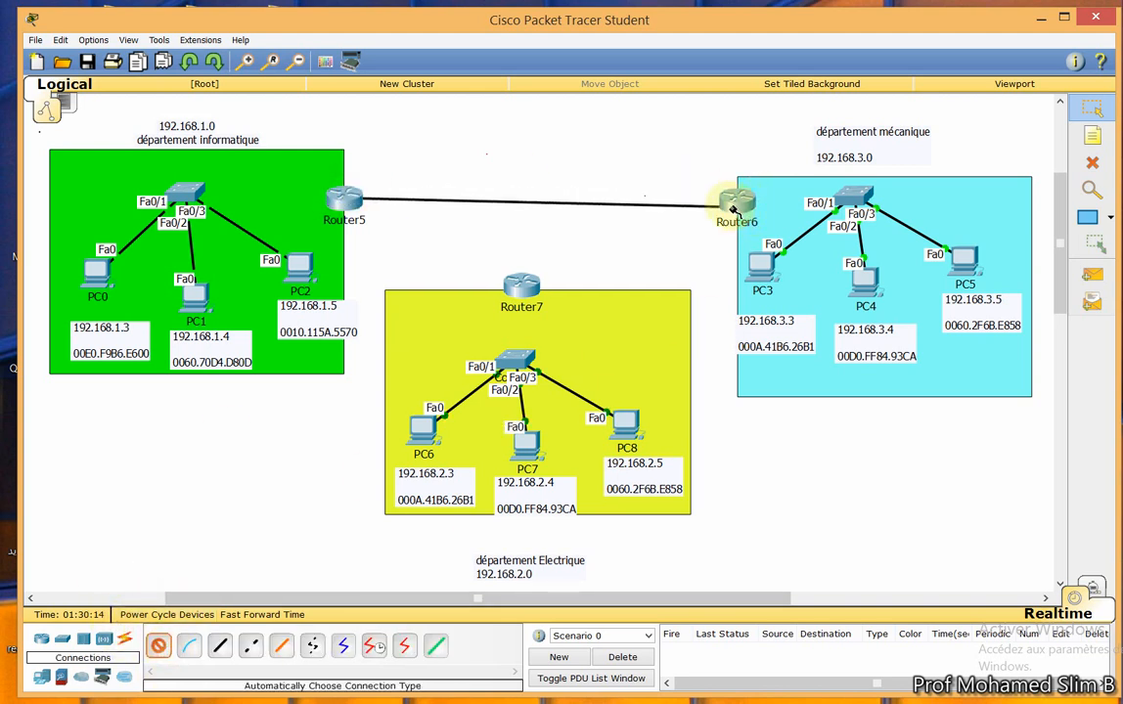
{"action": "left_click", "coordinate": [728, 206]}
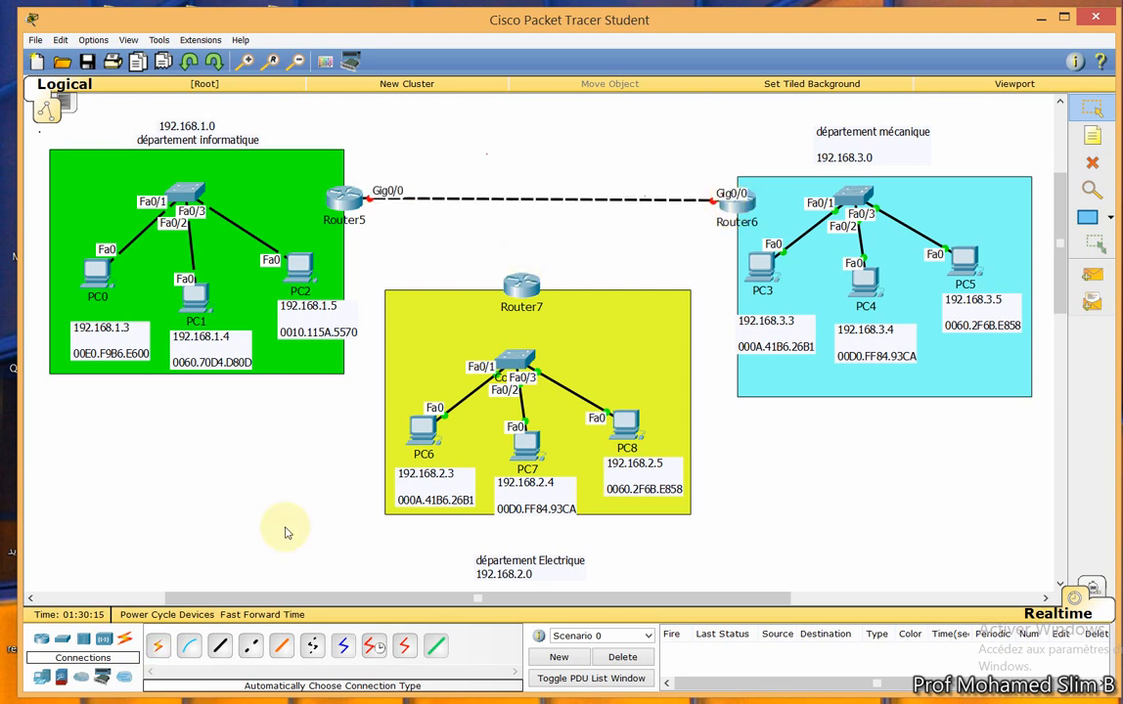
Link Router5 to Router7 with an automatically chosen connection.
{"action": "left_click", "coordinate": [158, 644]}
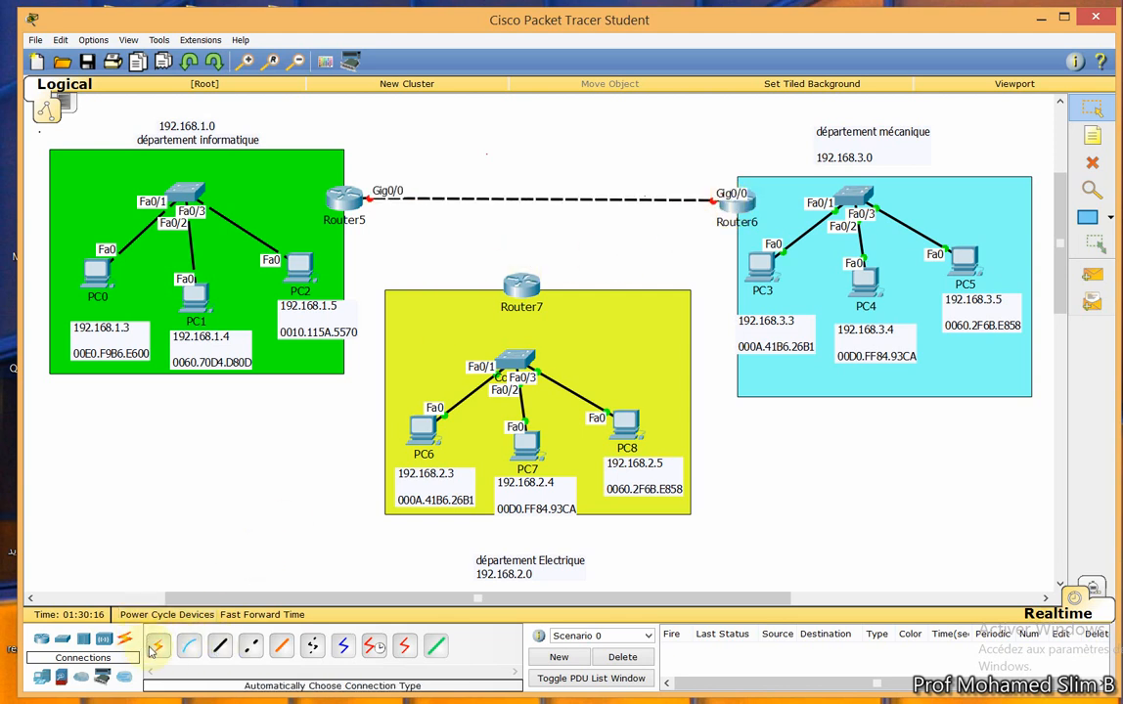
{"action": "left_click", "coordinate": [344, 197]}
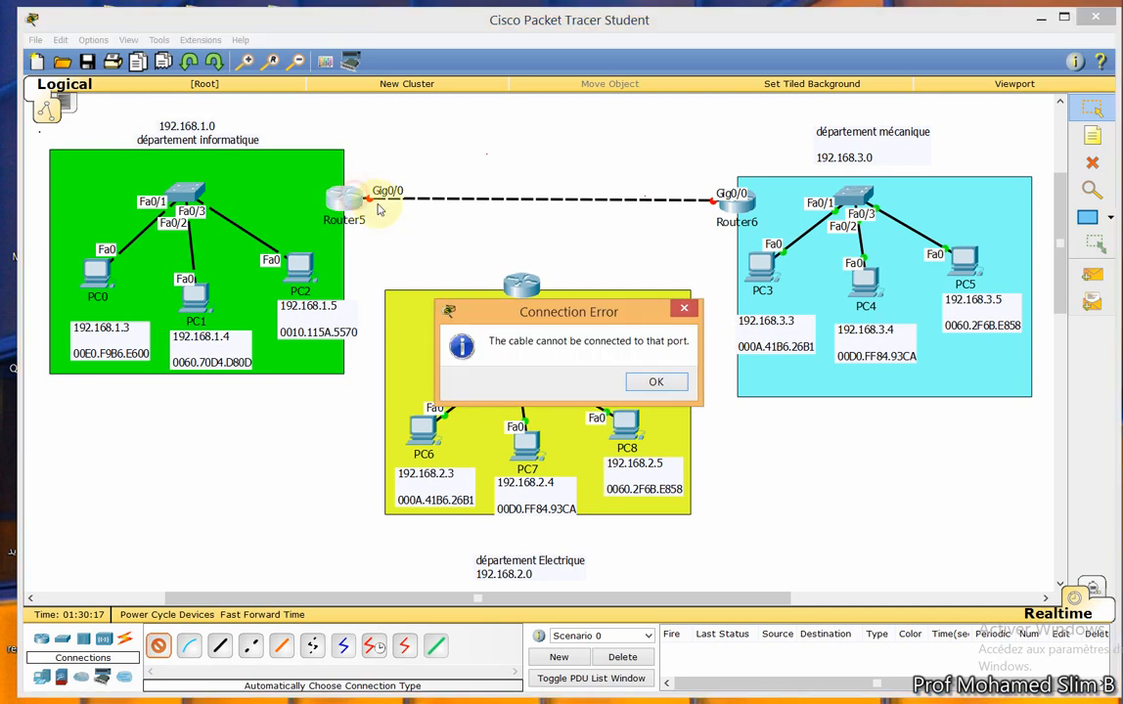
{"action": "left_click", "coordinate": [655, 380]}
{"action": "left_click", "coordinate": [344, 200]}
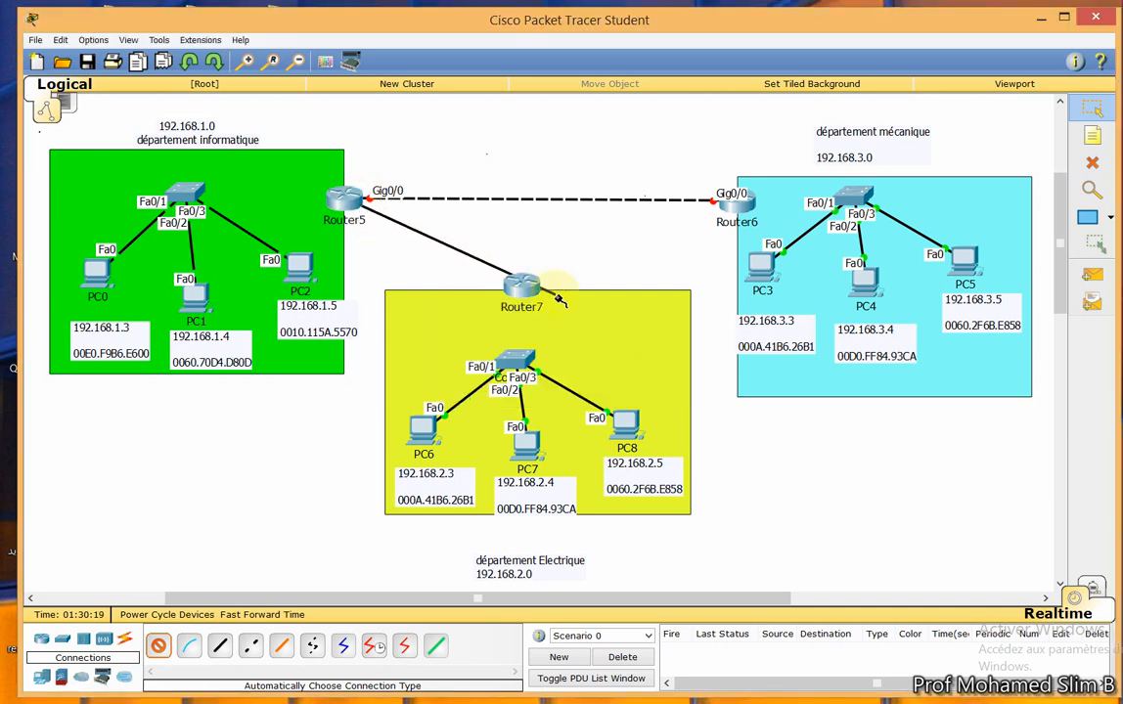
{"action": "left_click", "coordinate": [526, 286]}
Connect Router7's FastEthernet0/0/1 to Router6's FastEthernet0/0/0 with a copper cross-over cable.
{"action": "left_click", "coordinate": [219, 645]}
{"action": "left_click", "coordinate": [520, 291]}
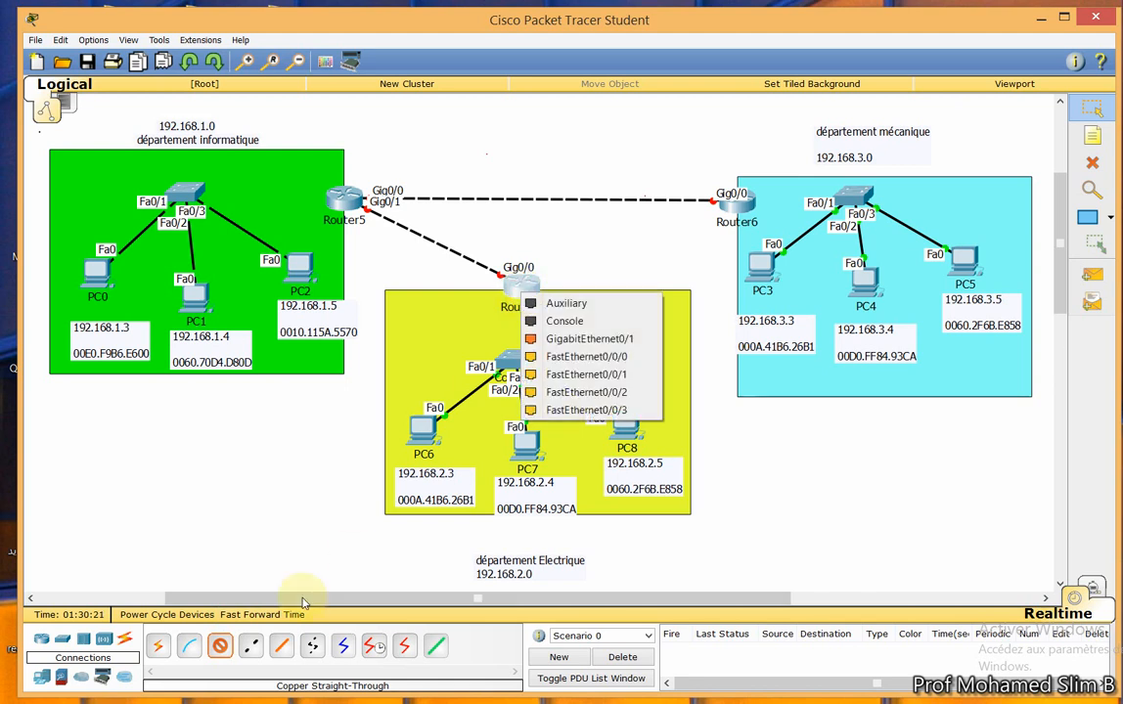
{"action": "left_click", "coordinate": [251, 646]}
{"action": "left_click", "coordinate": [519, 286]}
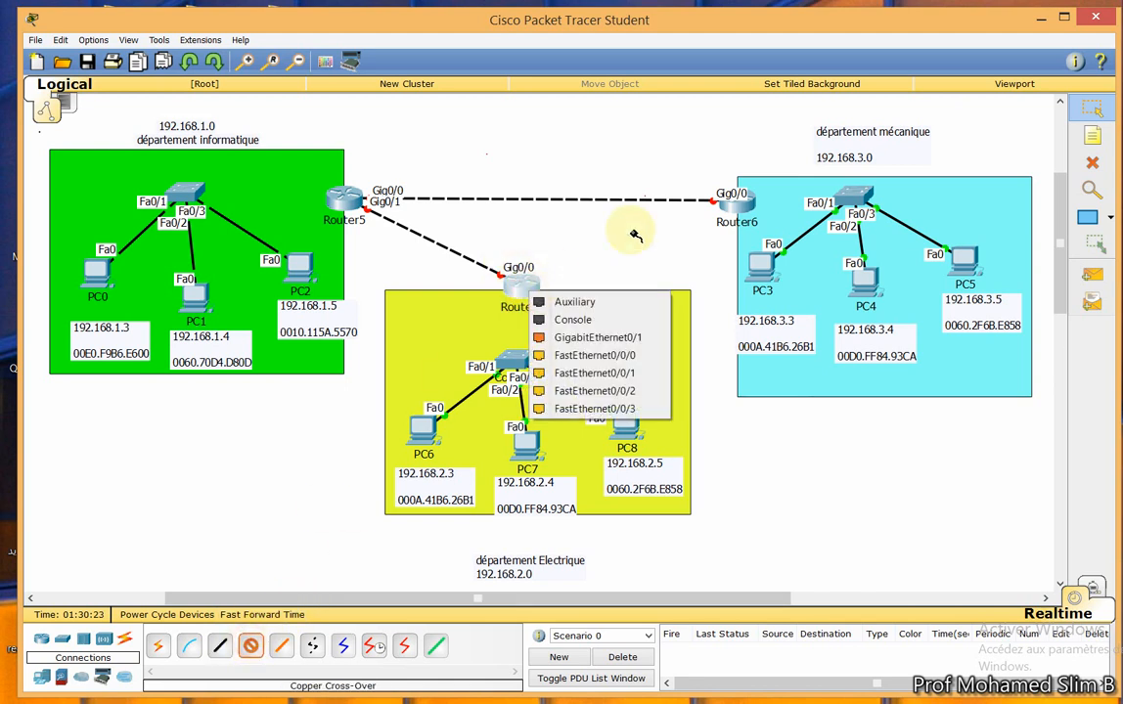
{"action": "left_click", "coordinate": [599, 337]}
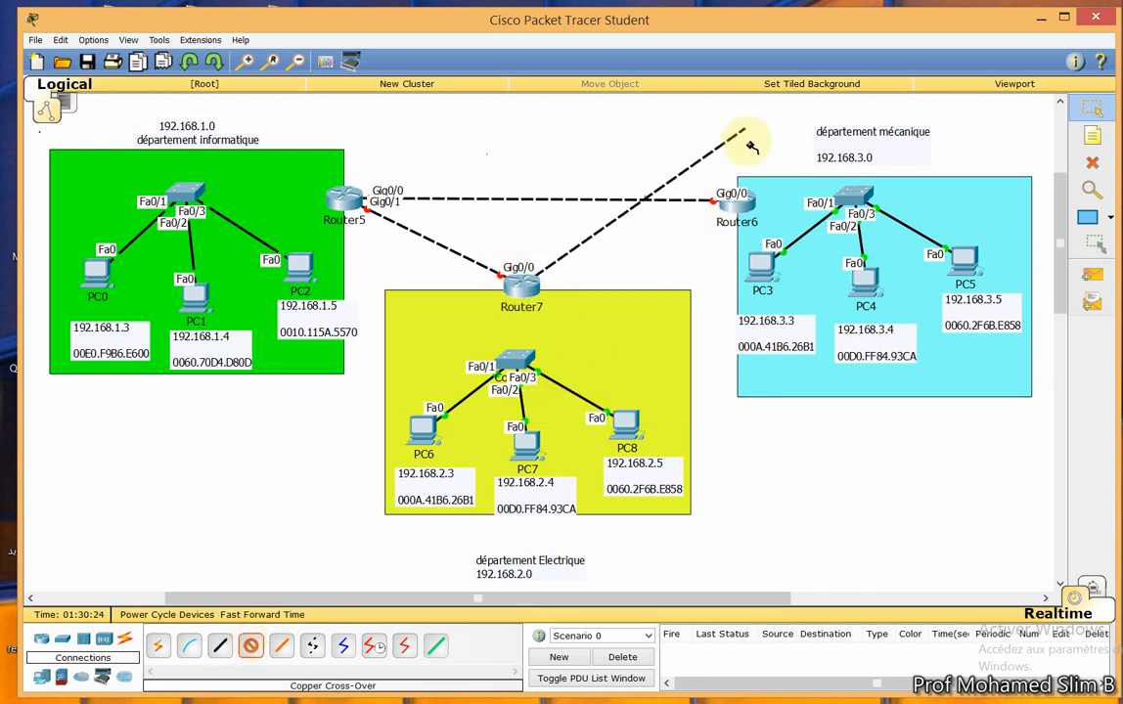
{"action": "left_click", "coordinate": [737, 204]}
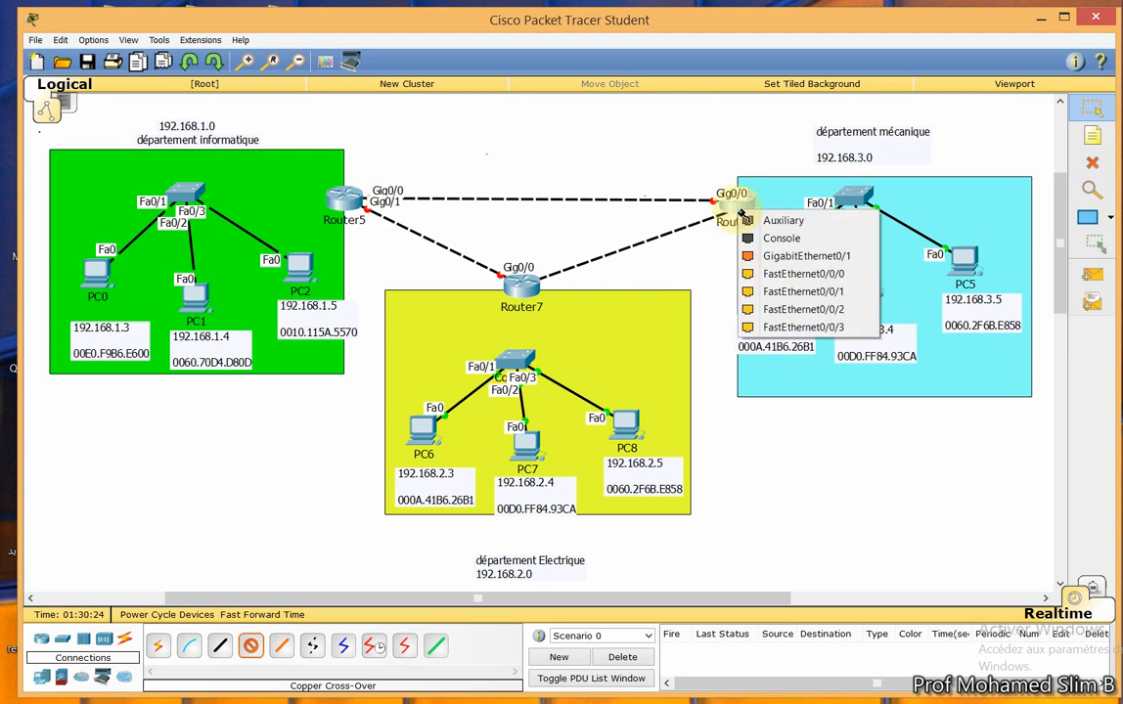
{"action": "left_click", "coordinate": [777, 274]}
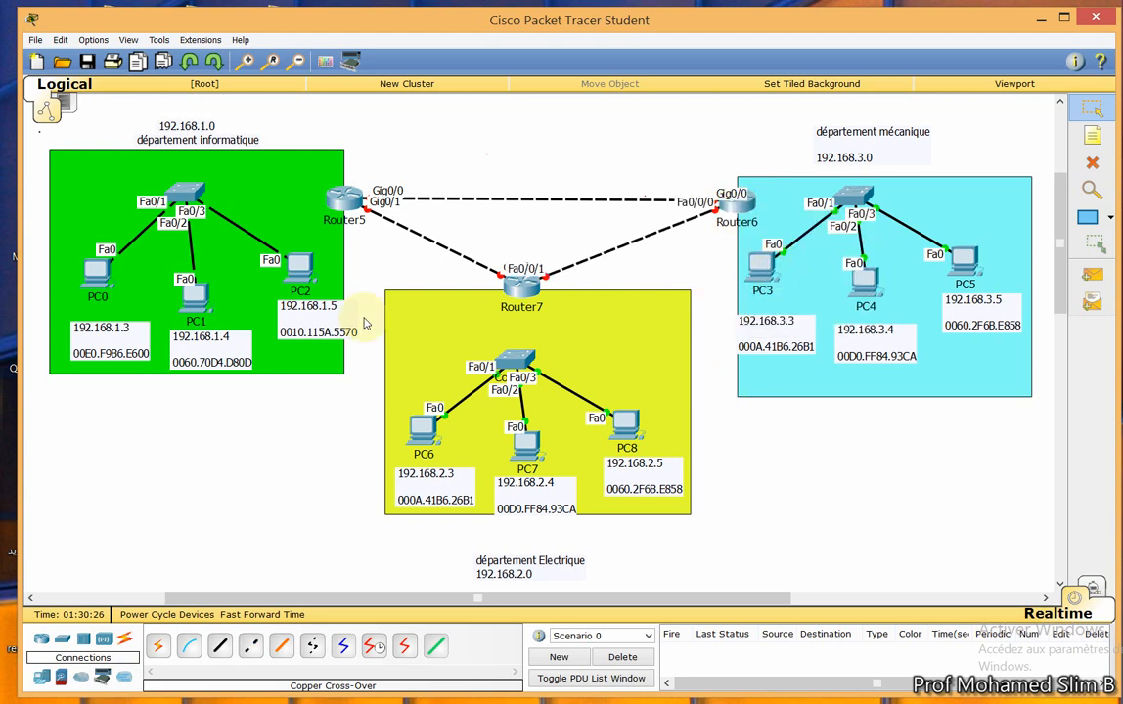
Connect the informatique switch's FastEthernet0/4 to Router5's FastEthernet0/0/0 with a copper straight-through cable.
{"action": "left_click", "coordinate": [219, 650]}
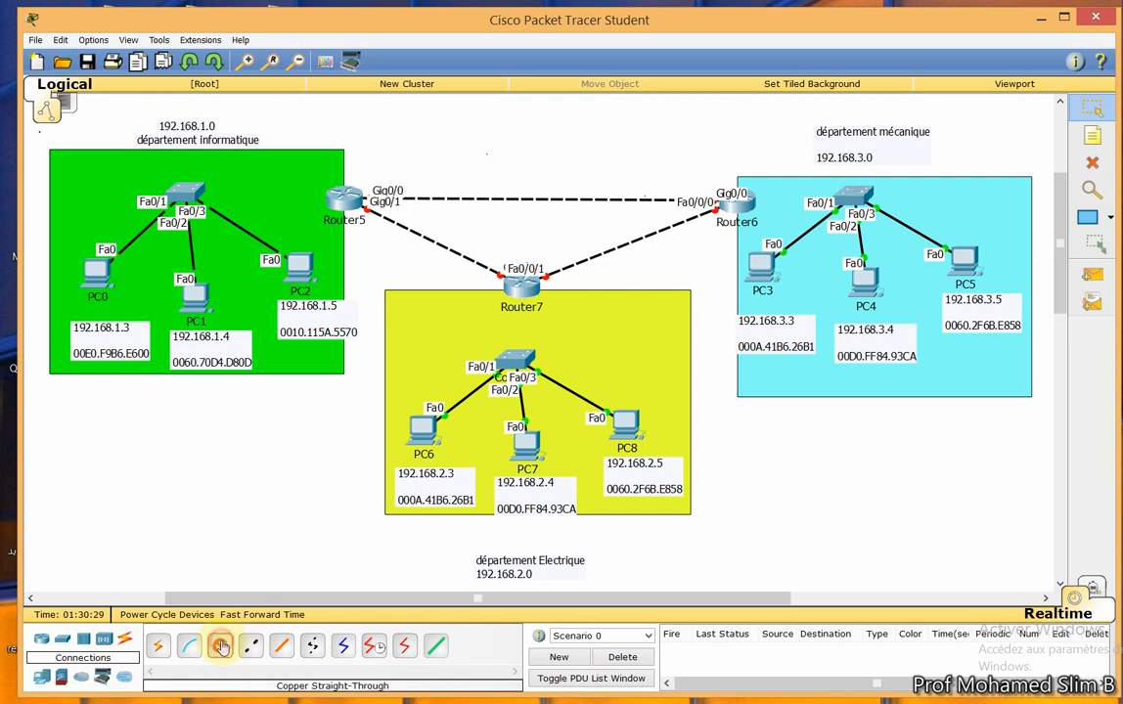
{"action": "left_click", "coordinate": [195, 196]}
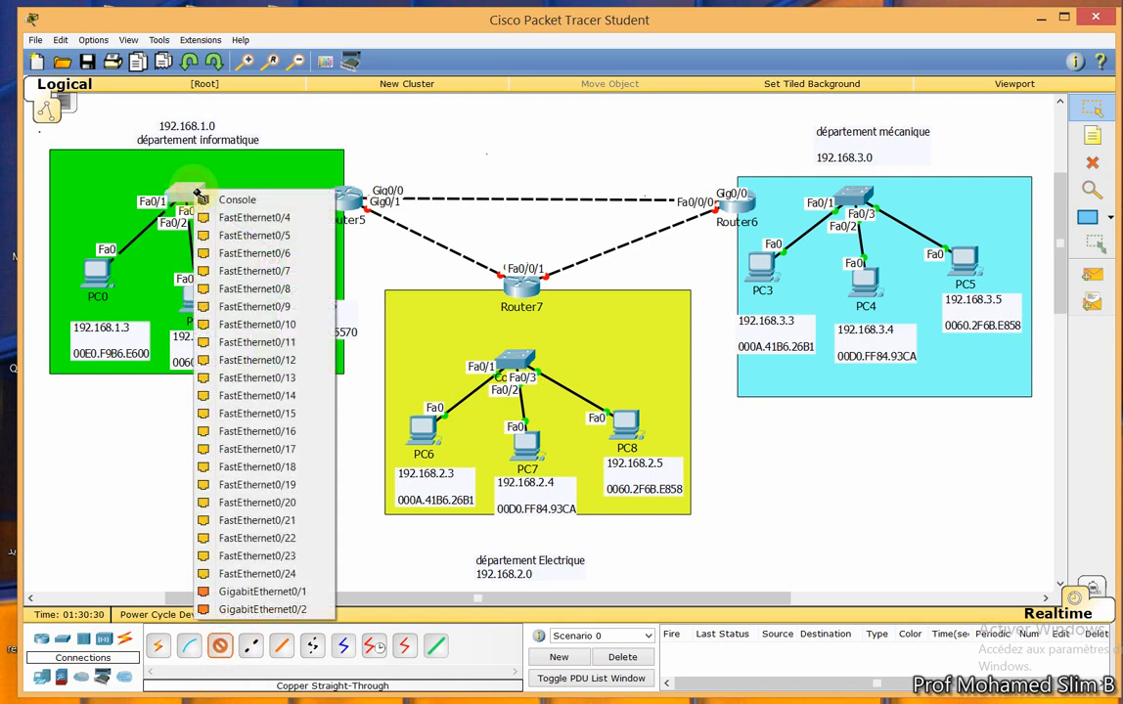
{"action": "left_click", "coordinate": [226, 219]}
{"action": "left_click", "coordinate": [338, 201]}
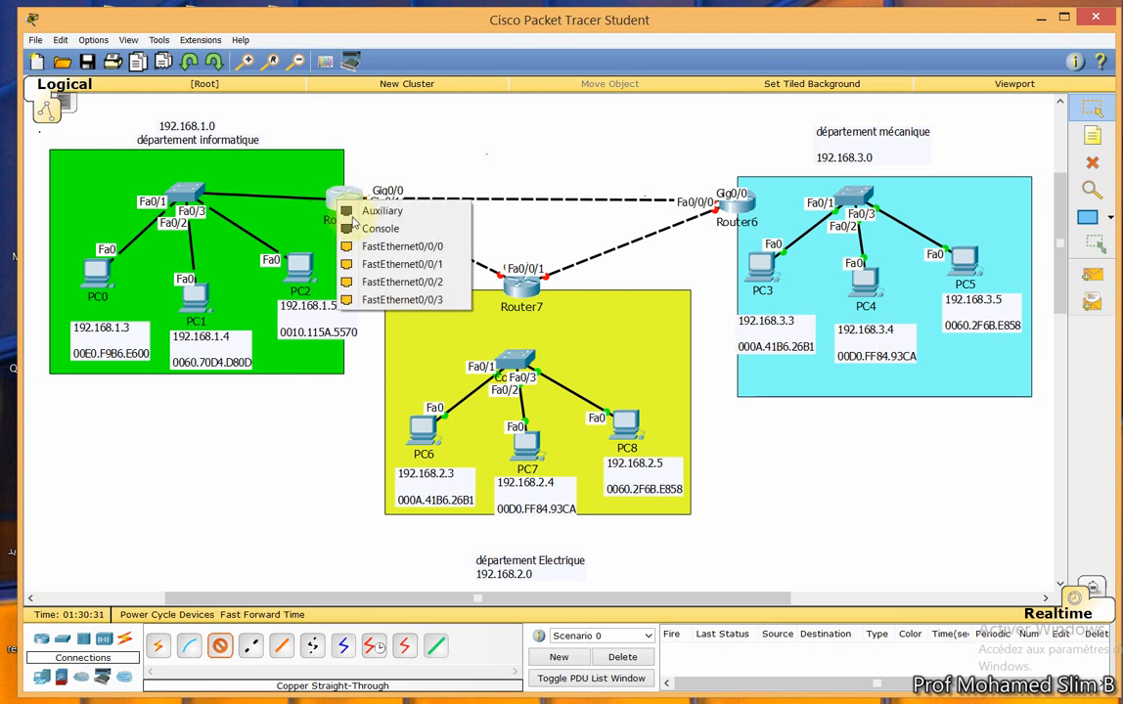
{"action": "left_click", "coordinate": [369, 250]}
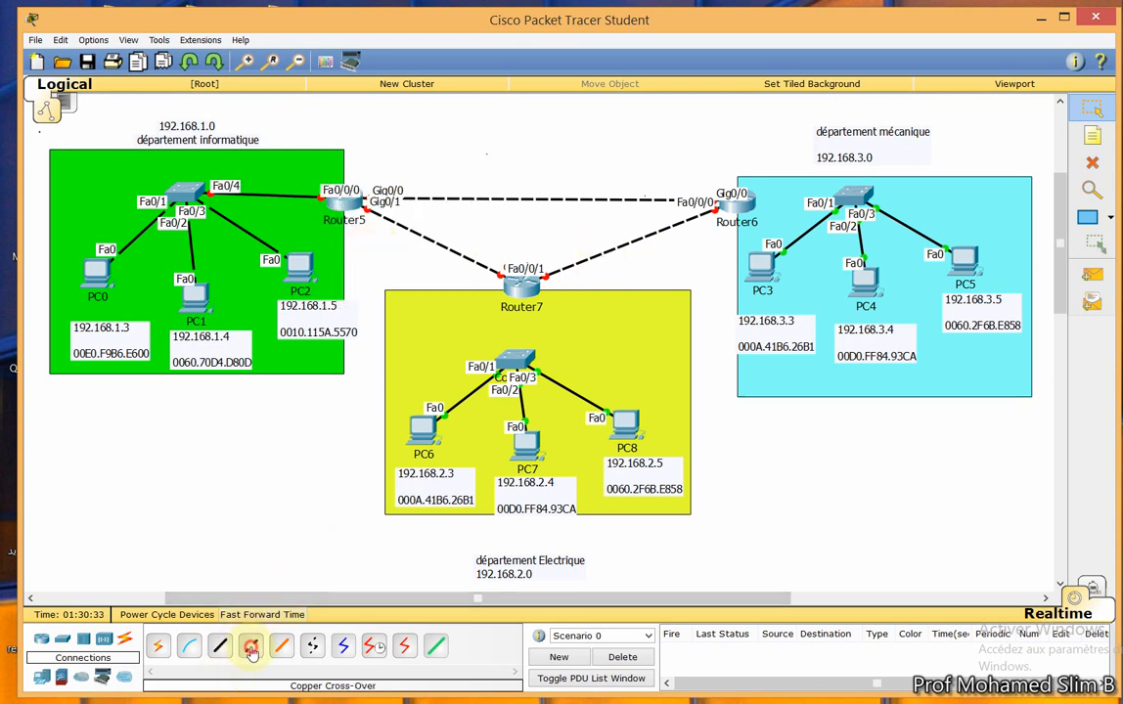
Connect the mécanique switch's FastEthernet0/4 to Router6's FastEthernet0/0/1 with a copper straight-through cable.
{"action": "left_click", "coordinate": [219, 651]}
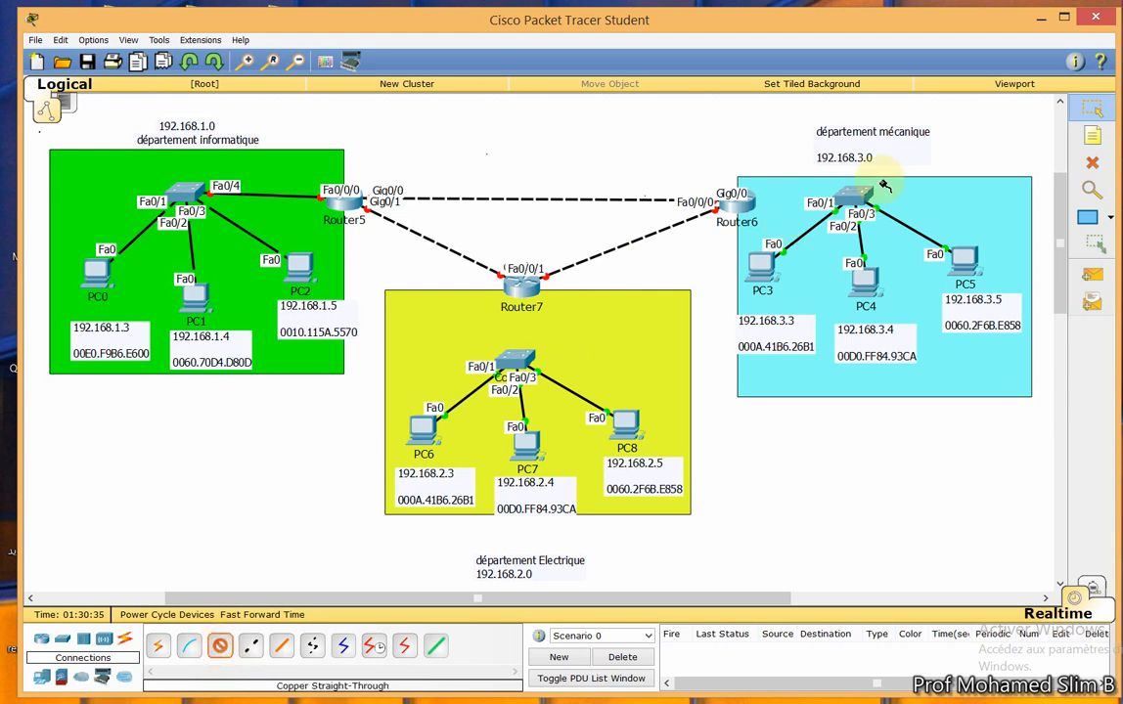
{"action": "left_click", "coordinate": [852, 197]}
{"action": "left_click", "coordinate": [874, 223]}
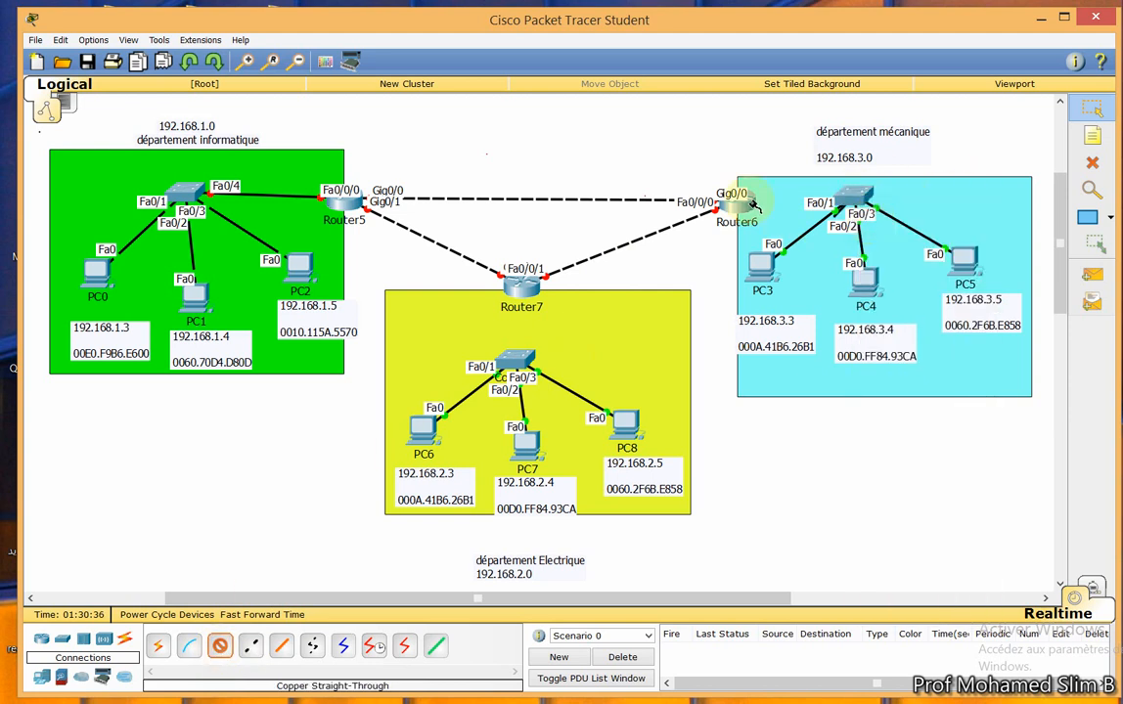
{"action": "left_click", "coordinate": [733, 205]}
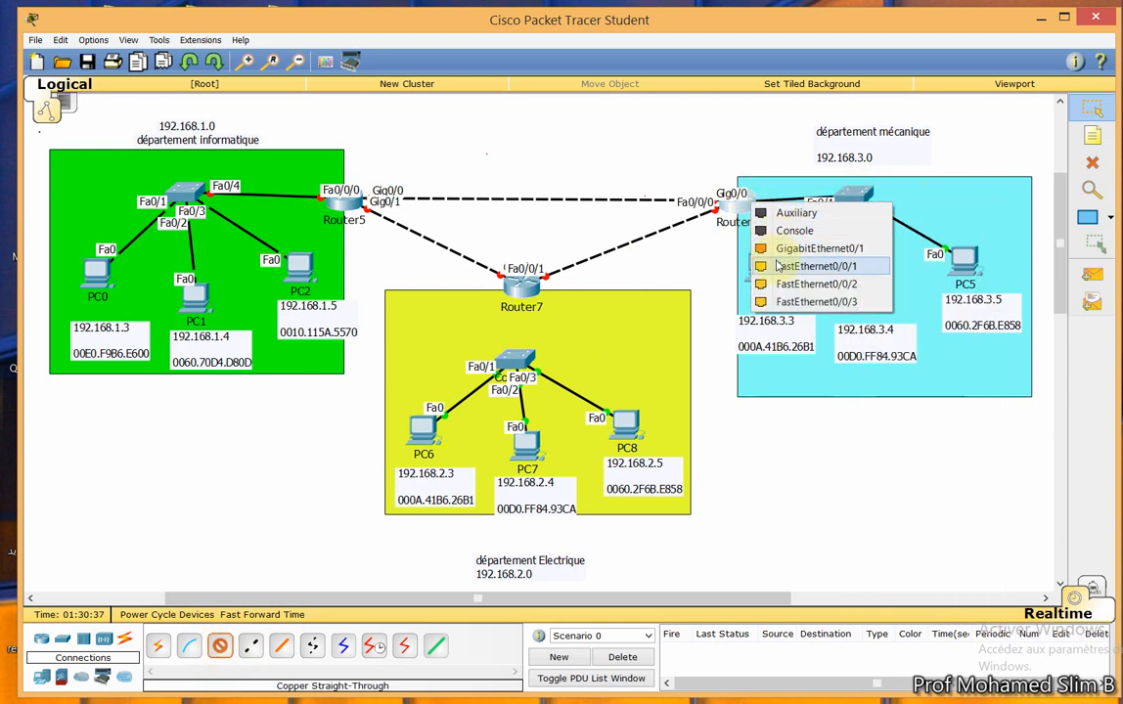
{"action": "left_click", "coordinate": [777, 266]}
Connect the Electrique switch's FastEthernet0/4 to Router7's FastEthernet0/0/0 with a copper straight-through cable.
{"action": "left_click", "coordinate": [218, 646]}
{"action": "left_click", "coordinate": [509, 365]}
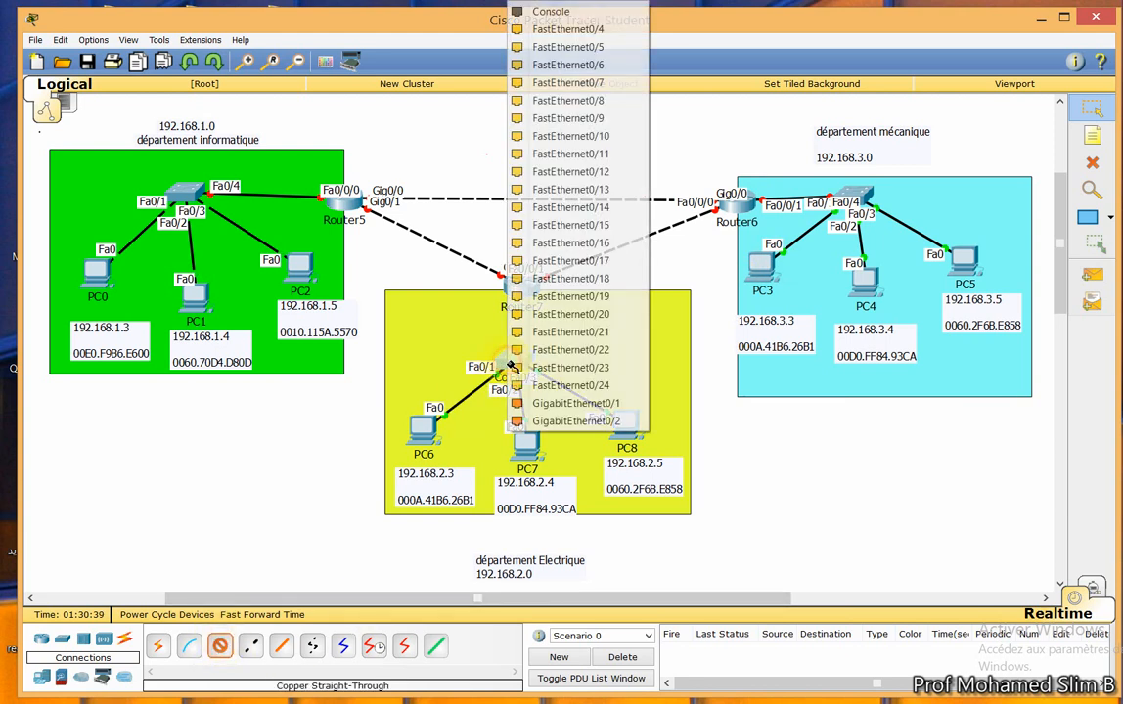
{"action": "left_click", "coordinate": [567, 30]}
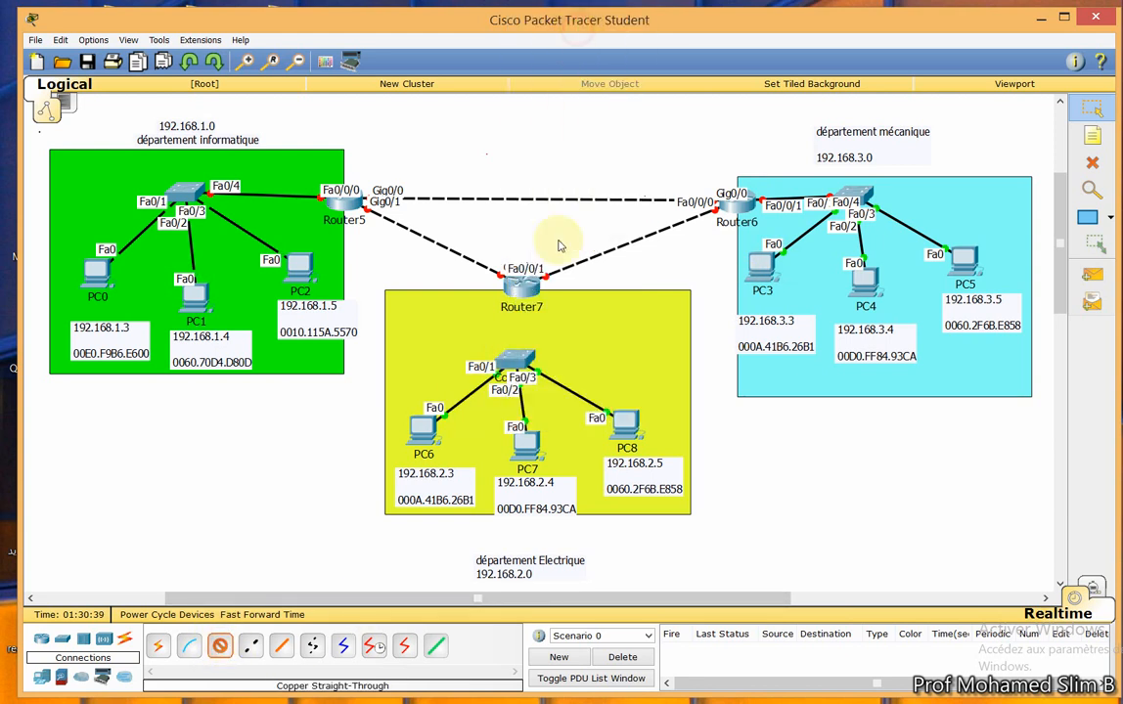
{"action": "left_click", "coordinate": [523, 286]}
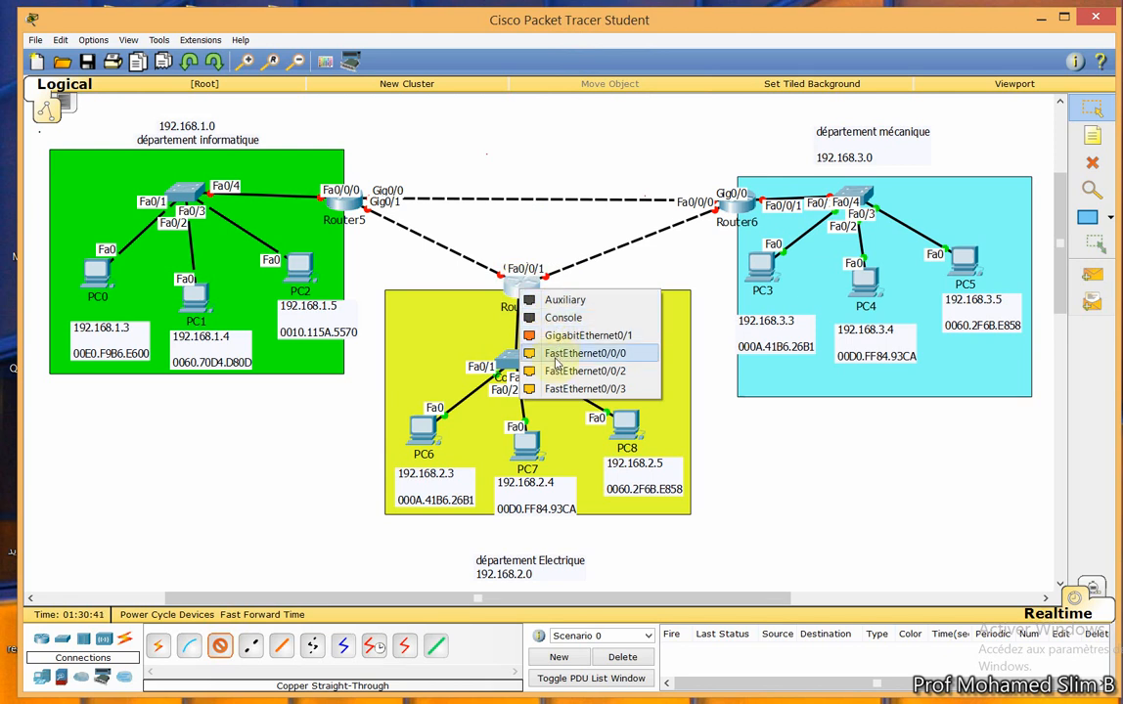
{"action": "left_click", "coordinate": [555, 353]}
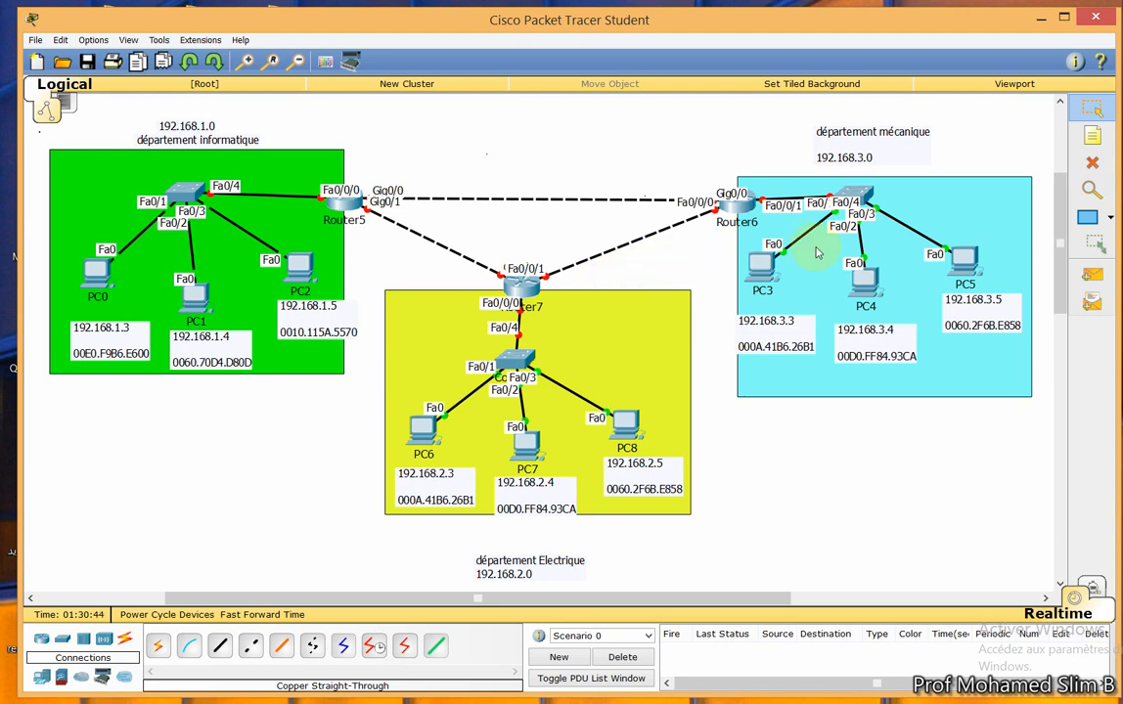
Delete the three cables that link Router5, Router6 and Router7 directly to one another.
{"action": "key", "text": "Delete"}
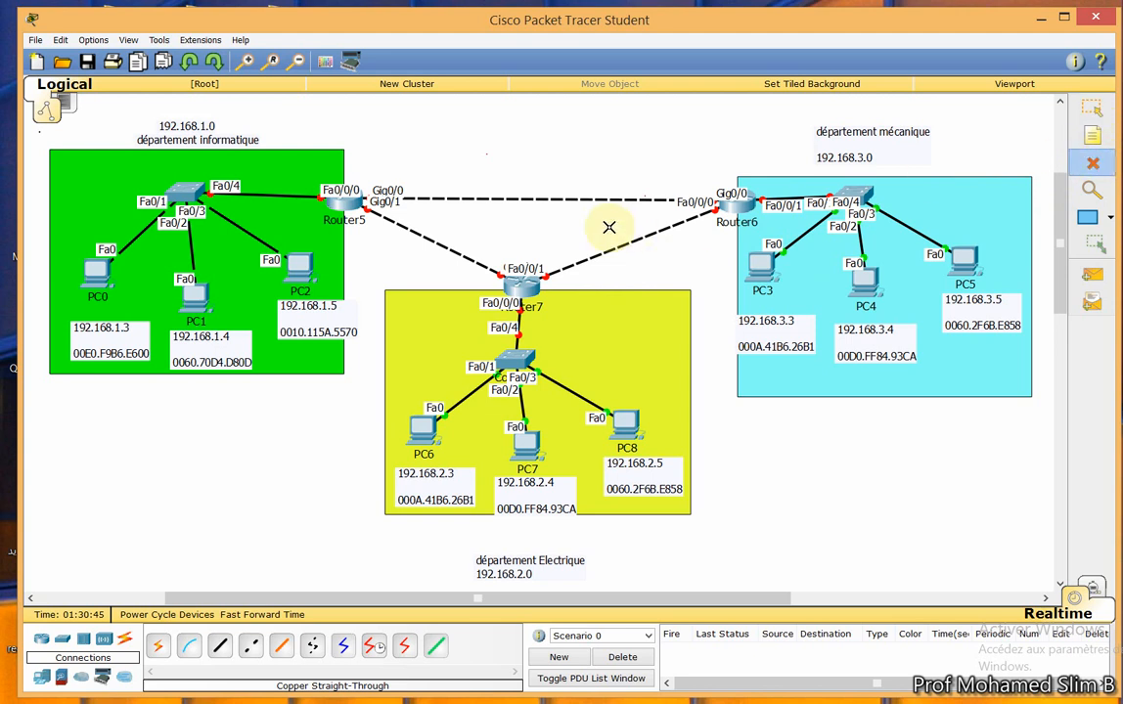
{"action": "left_click", "coordinate": [533, 200]}
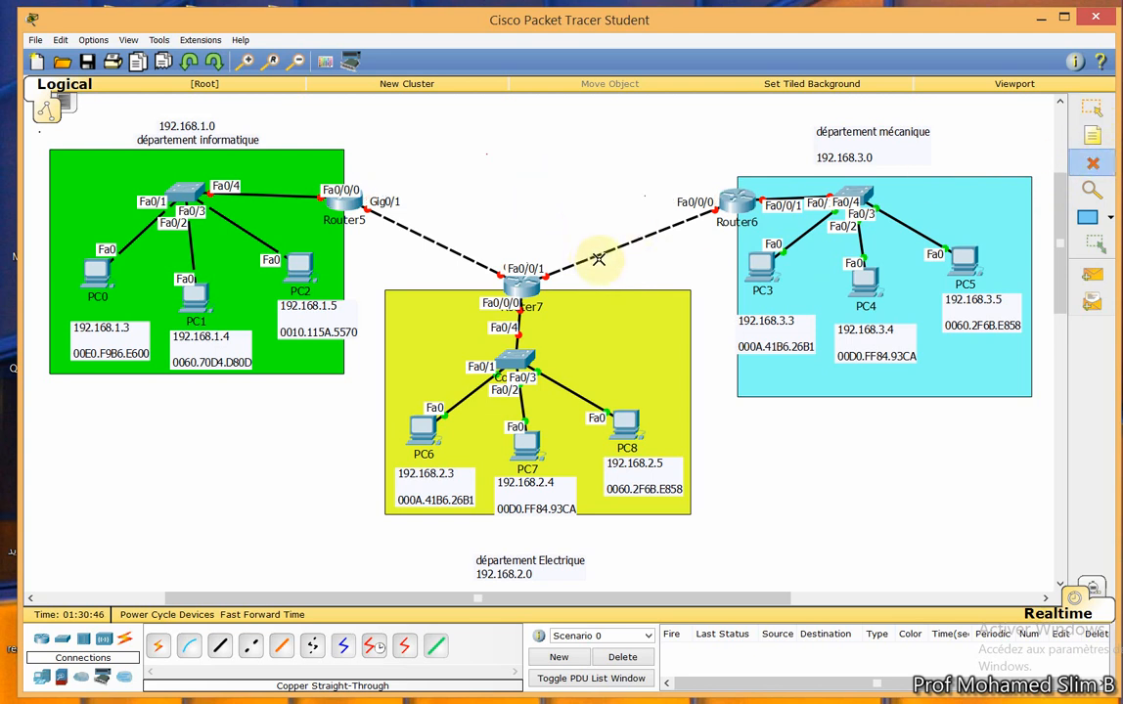
{"action": "left_click", "coordinate": [598, 255]}
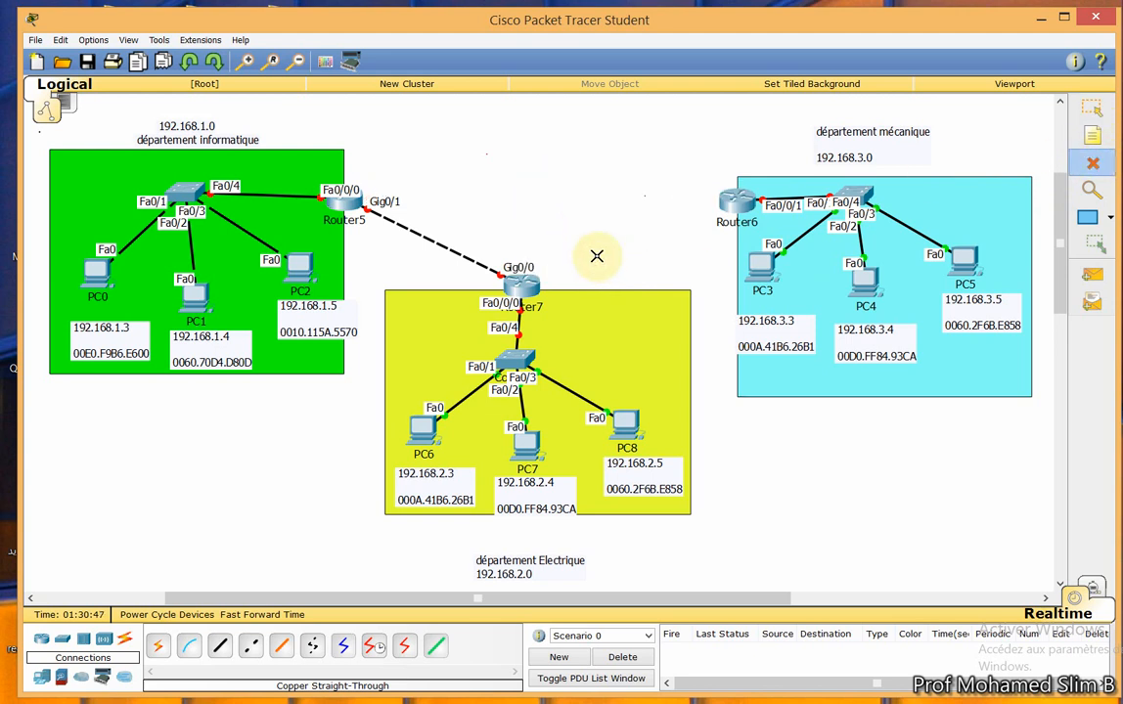
{"action": "left_click", "coordinate": [448, 244]}
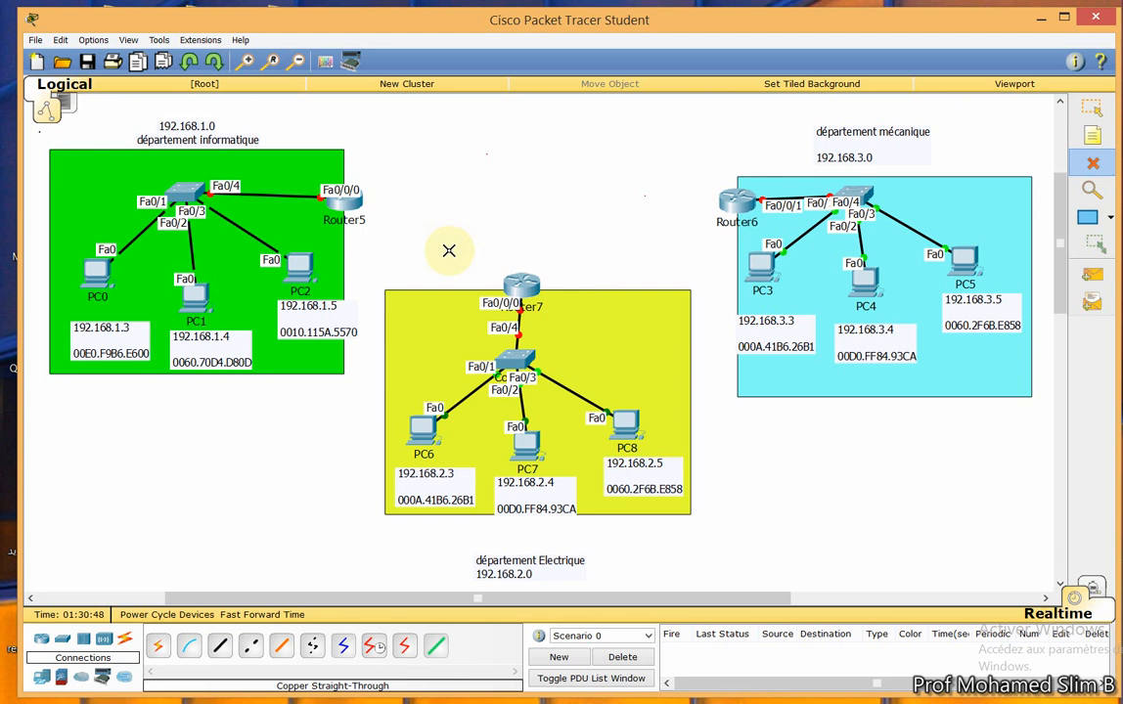
Place a 2960-24TT switch above Router7, midway between Router5 and Router6.
{"action": "left_click", "coordinate": [59, 639]}
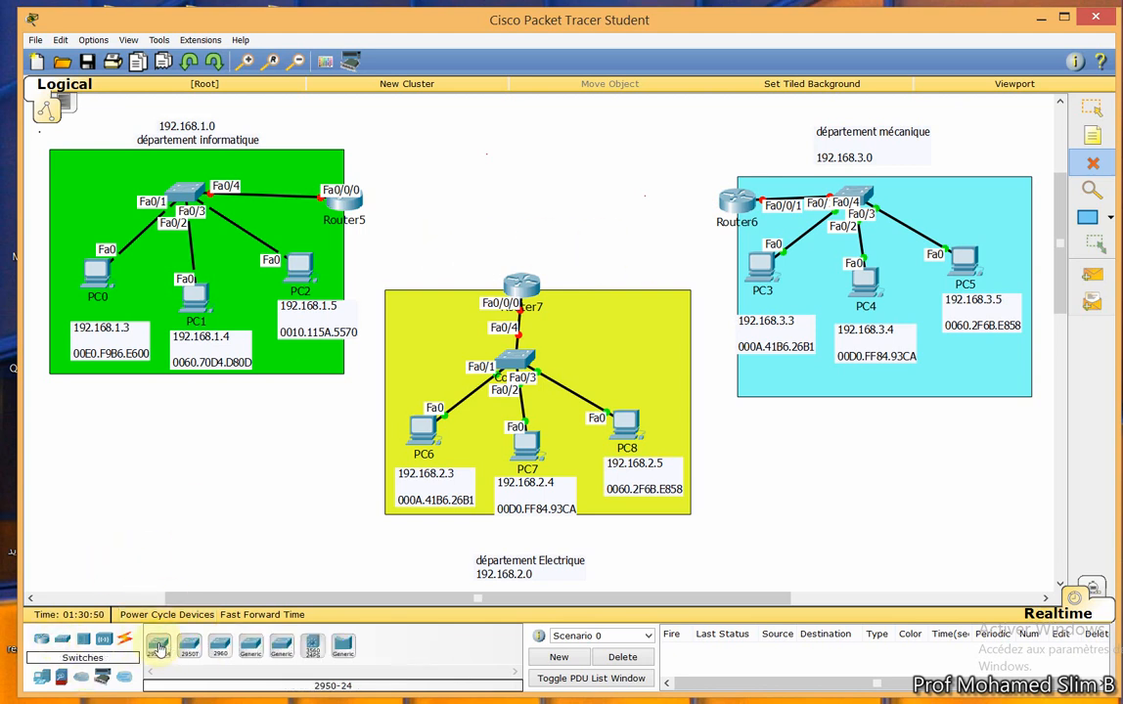
{"action": "left_click", "coordinate": [219, 646]}
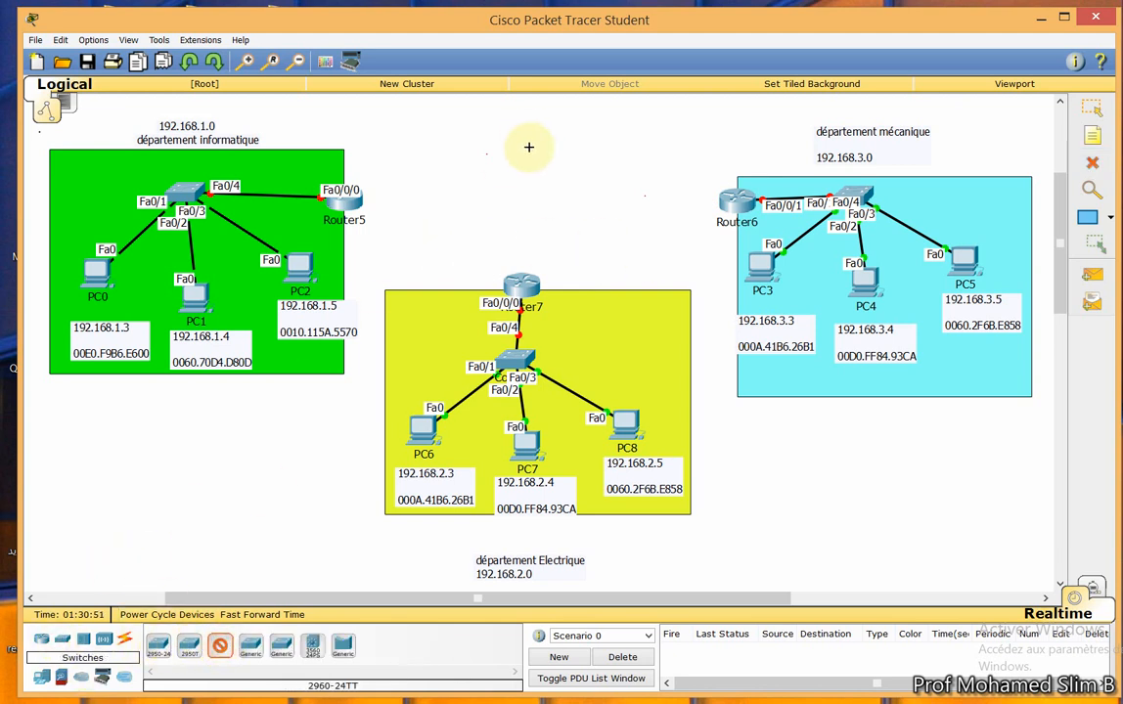
{"action": "left_click", "coordinate": [524, 201]}
{"action": "left_click_drag", "start_coordinate": [531, 208], "coordinate": [531, 213]}
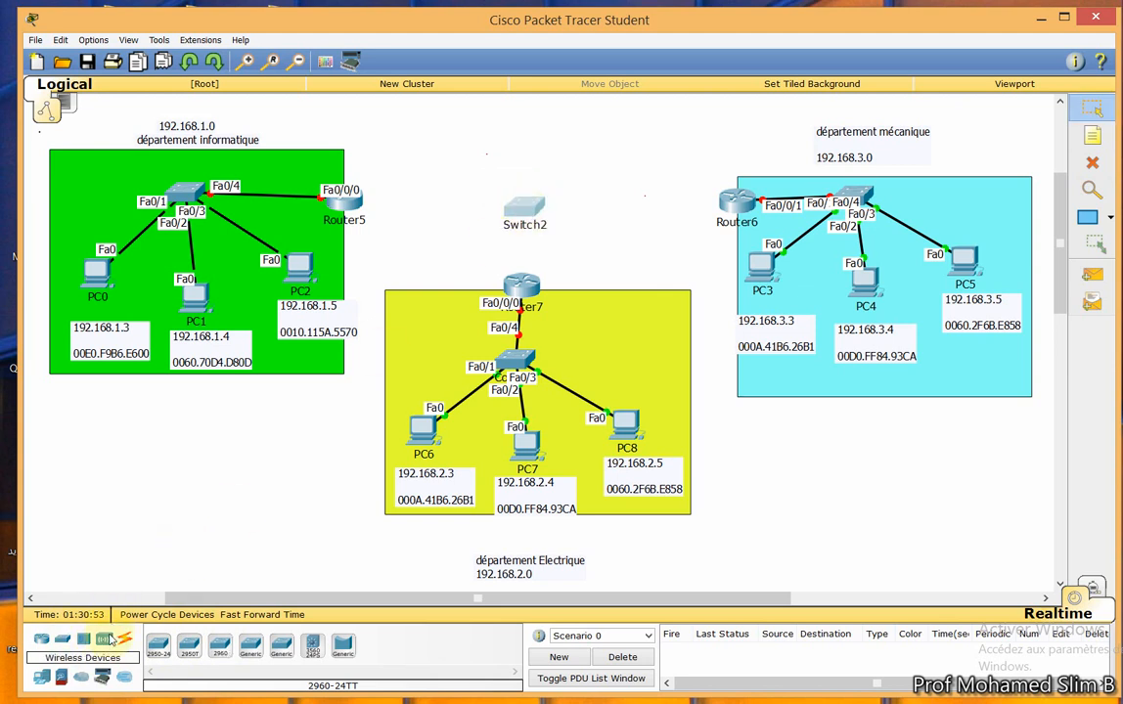
Connect Router5 to Switch2 with an automatically chosen cable type.
{"action": "left_click", "coordinate": [125, 638]}
{"action": "left_click", "coordinate": [158, 645]}
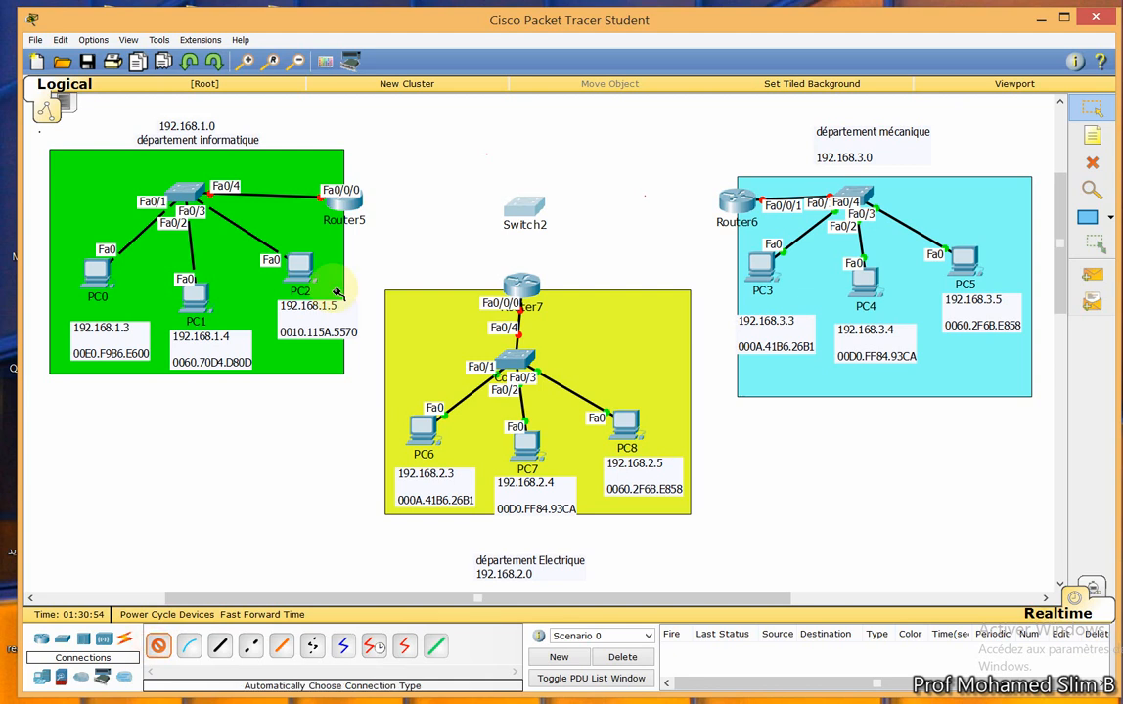
{"action": "left_click", "coordinate": [358, 201]}
{"action": "left_click", "coordinate": [519, 202]}
Connect Switch2's FastEthernet0/2 to Router7's FastEthernet0/0/1 with a copper straight-through cable.
{"action": "left_click", "coordinate": [220, 646]}
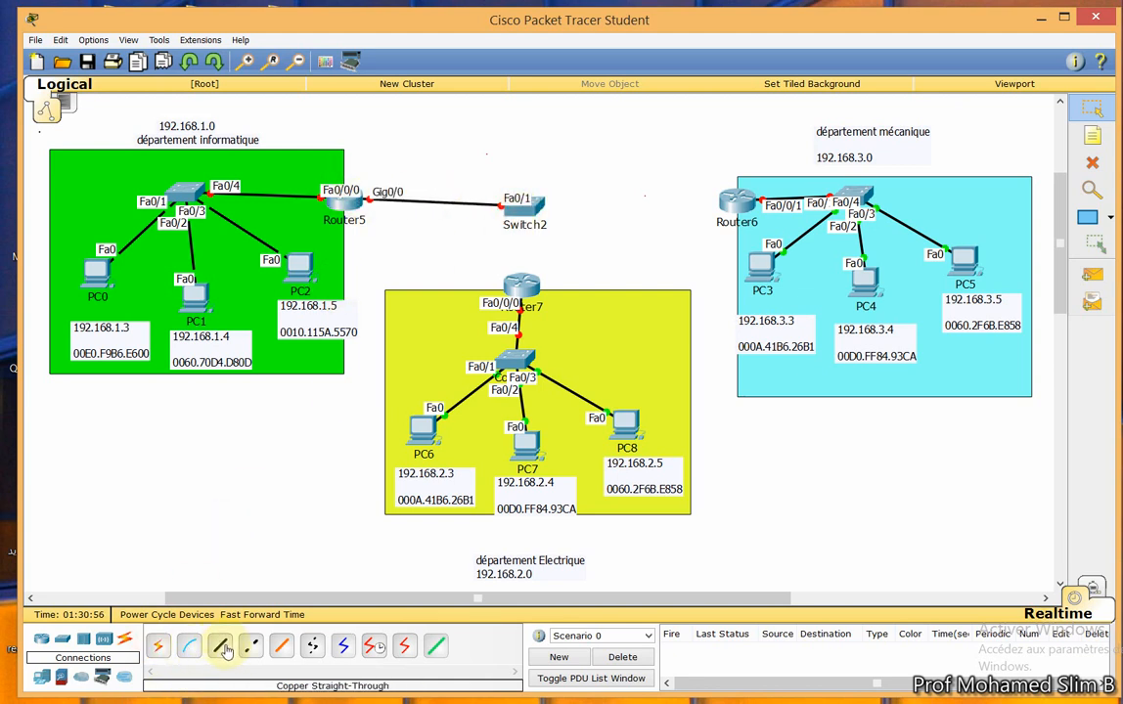
{"action": "left_click", "coordinate": [525, 208]}
{"action": "left_click", "coordinate": [539, 238]}
{"action": "left_click", "coordinate": [525, 291]}
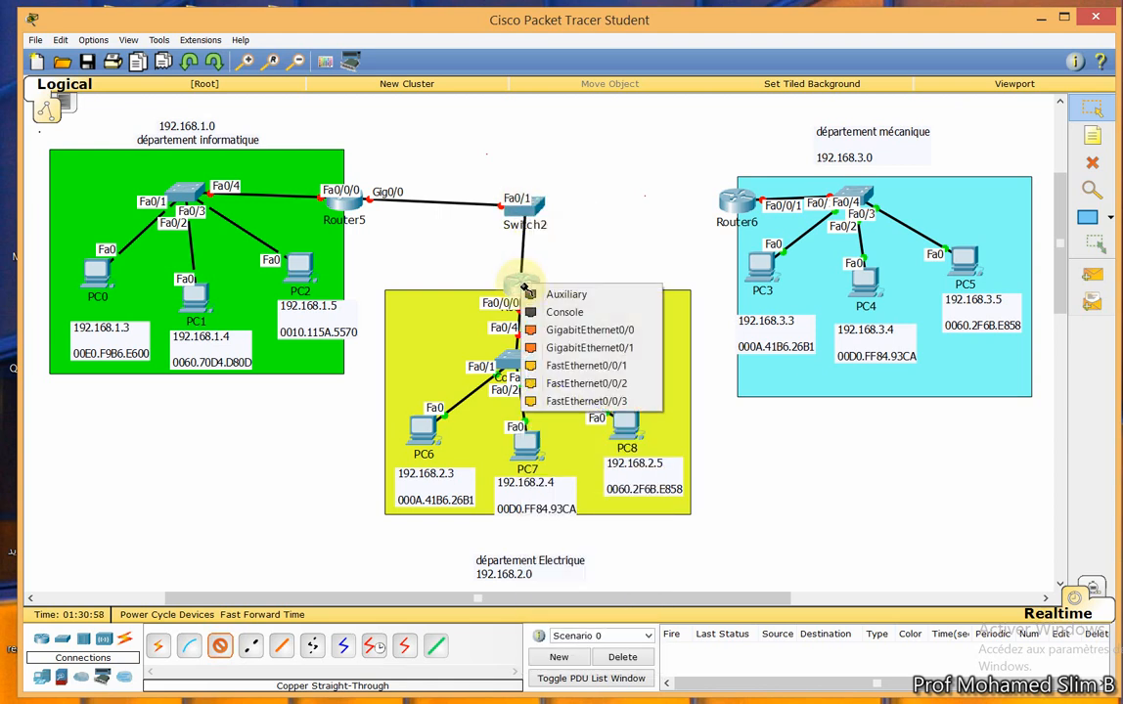
{"action": "left_click", "coordinate": [582, 365]}
Connect Switch2's FastEthernet0/3 to Router6's FastEthernet0/0/0 with a copper straight-through cable.
{"action": "left_click", "coordinate": [280, 650]}
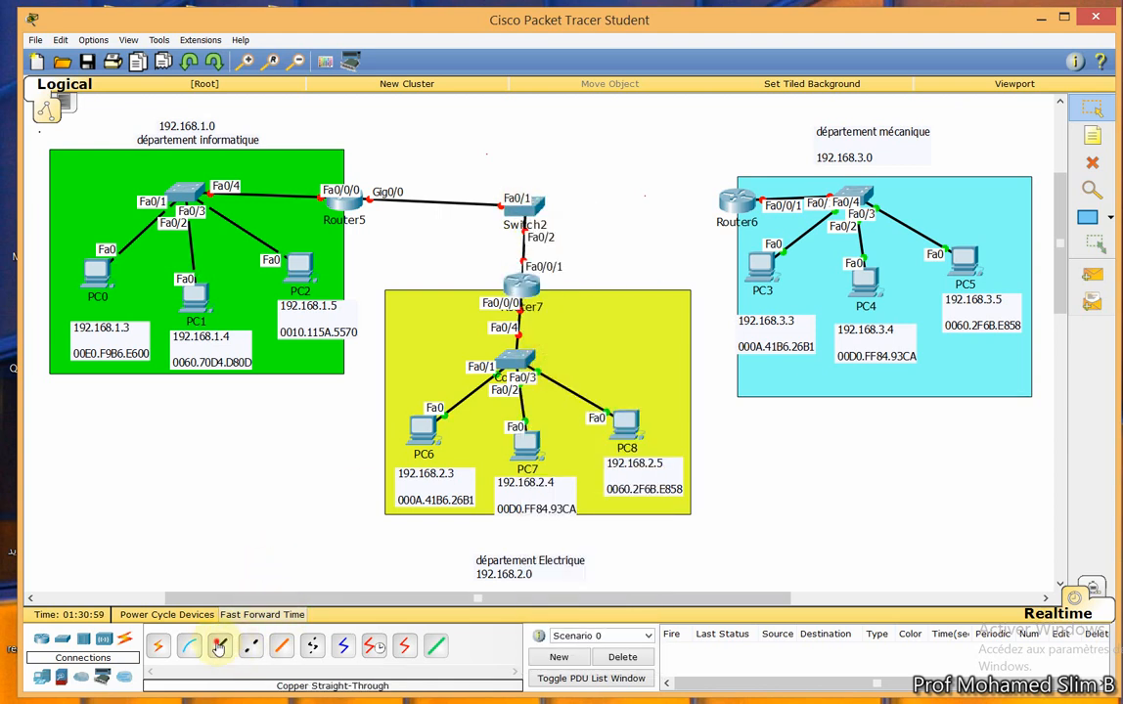
{"action": "left_click", "coordinate": [541, 208]}
{"action": "left_click", "coordinate": [587, 266]}
{"action": "left_click", "coordinate": [725, 205]}
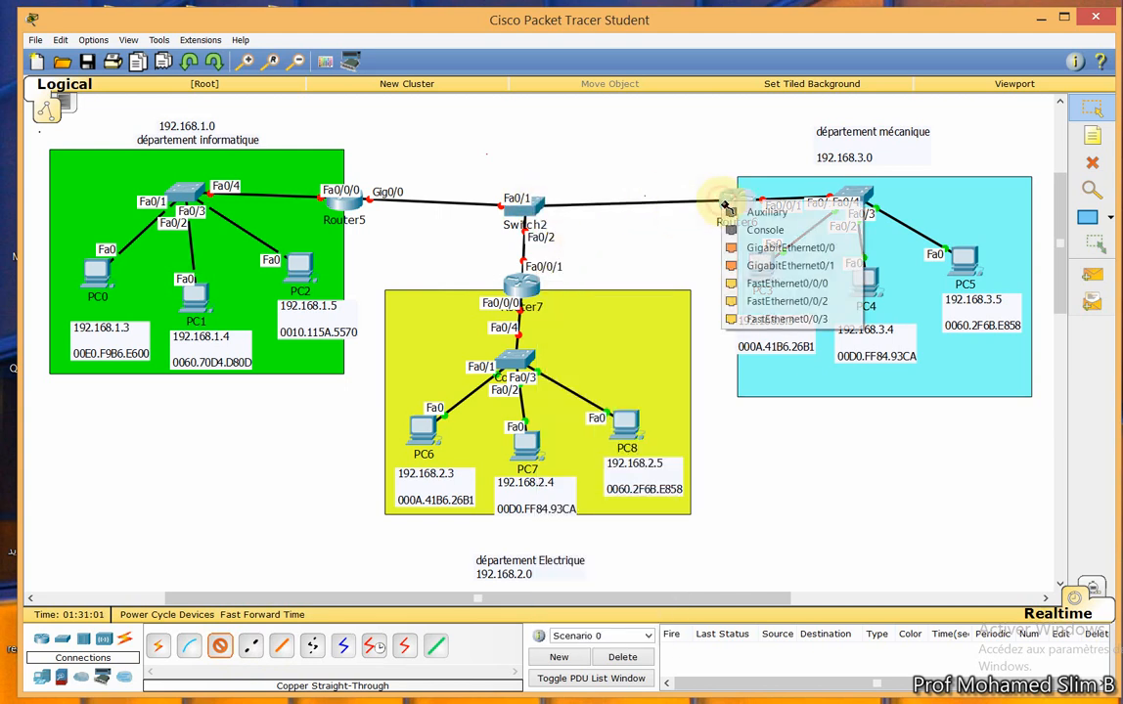
{"action": "left_click", "coordinate": [769, 283]}
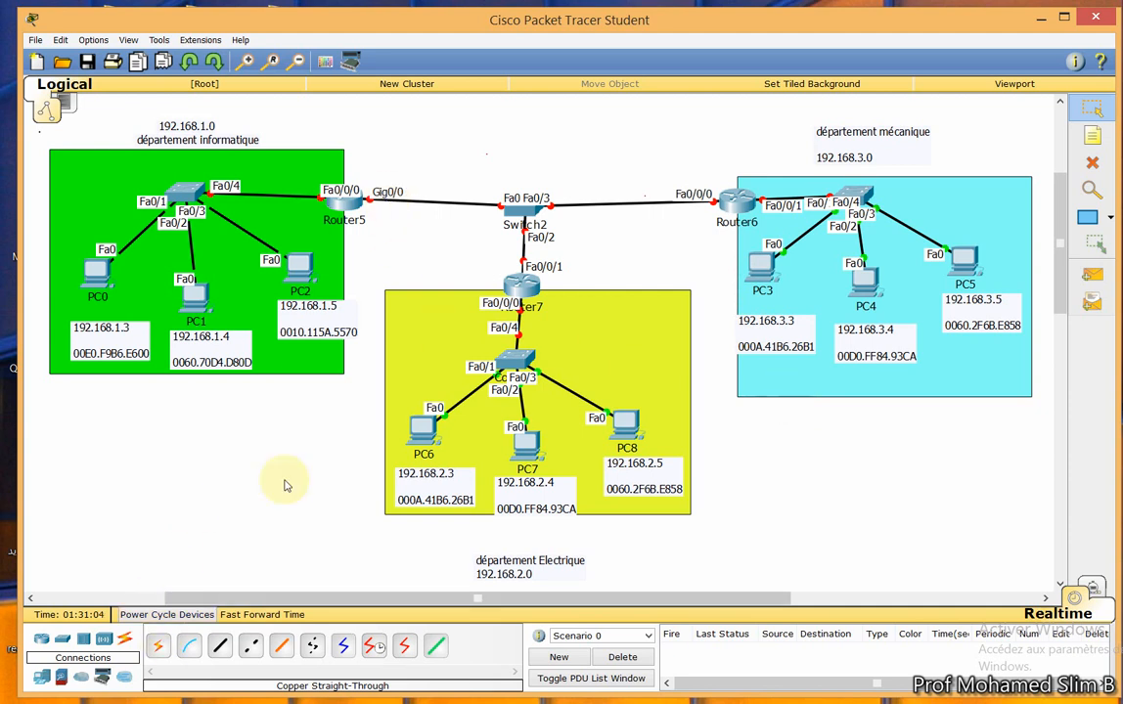
Replace the Router5–Switch2 cable with a copper straight-through from FastEthernet0/0/1 to Switch2's FastEthernet0/1, and nudge Switch2 up to straighten the link.
{"action": "left_click", "coordinate": [1092, 163]}
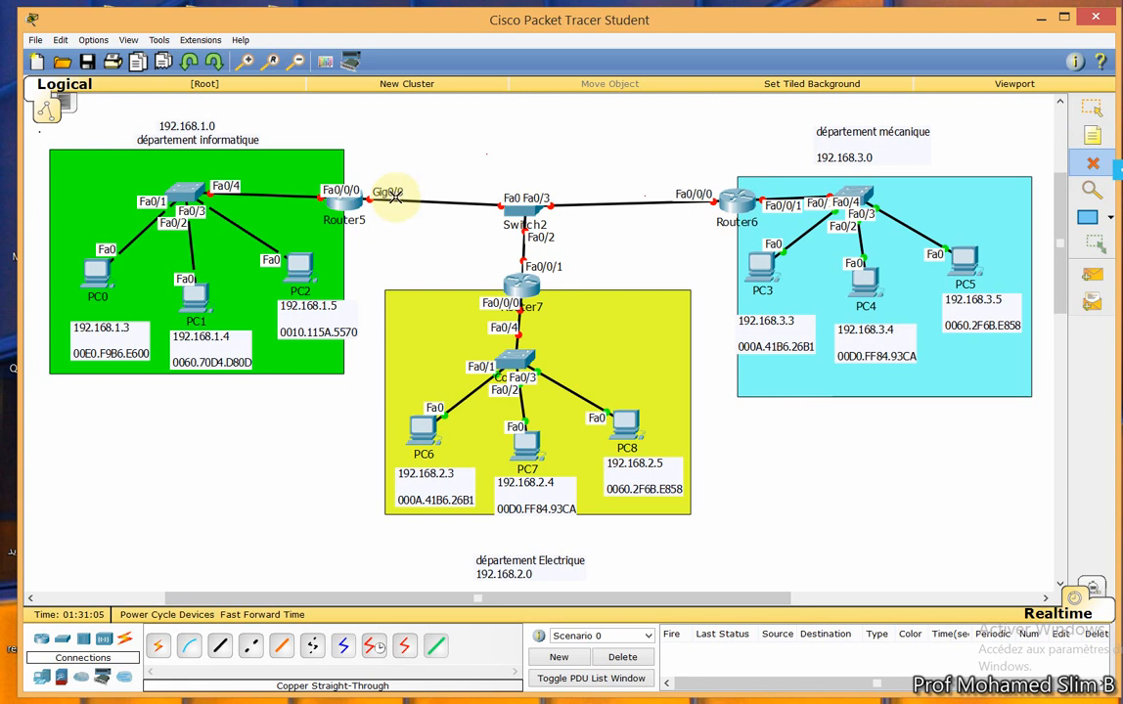
{"action": "left_click", "coordinate": [429, 200]}
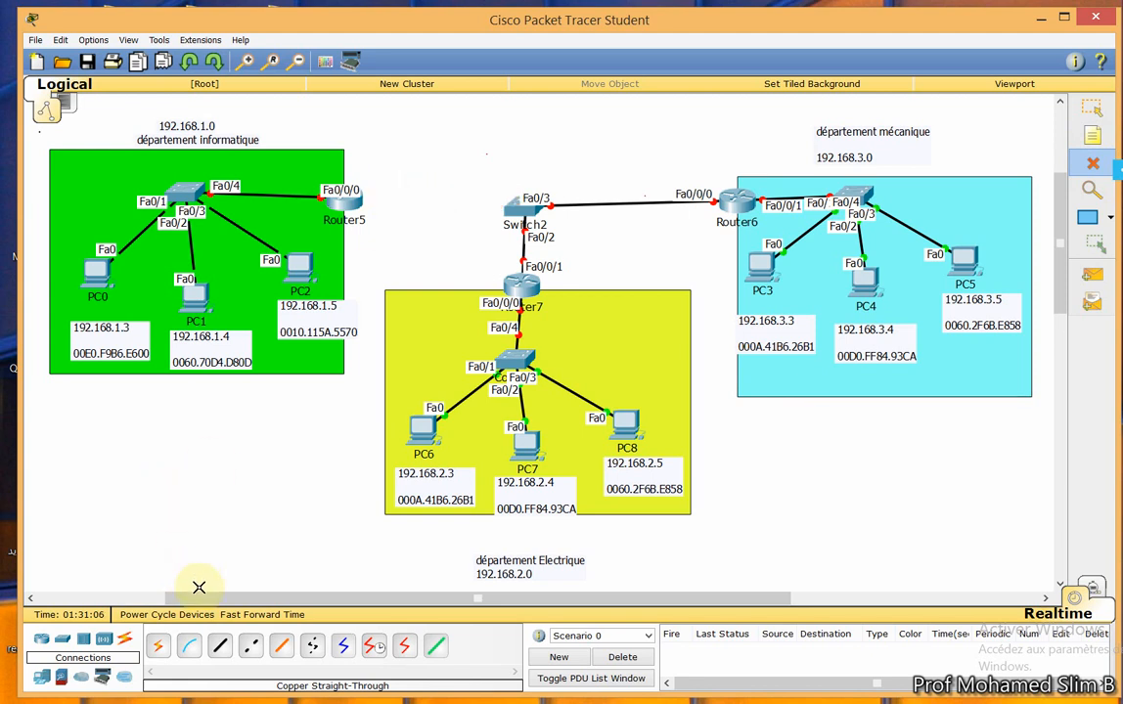
{"action": "left_click", "coordinate": [219, 646]}
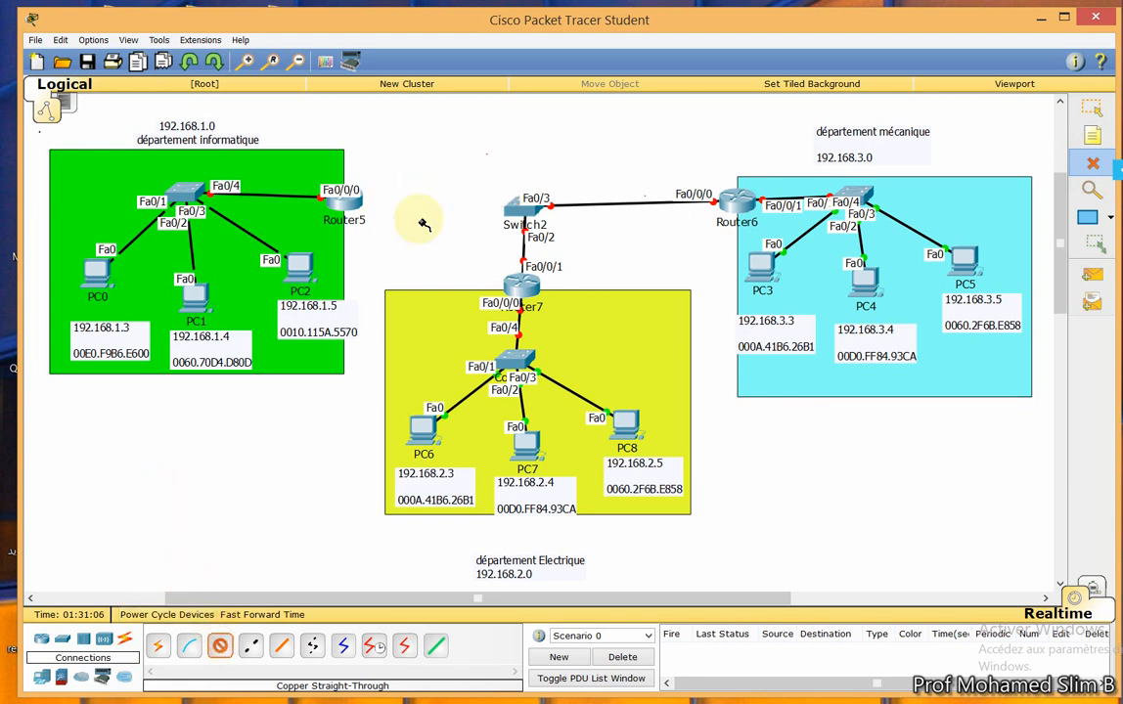
{"action": "left_click", "coordinate": [354, 201]}
{"action": "left_click", "coordinate": [393, 287]}
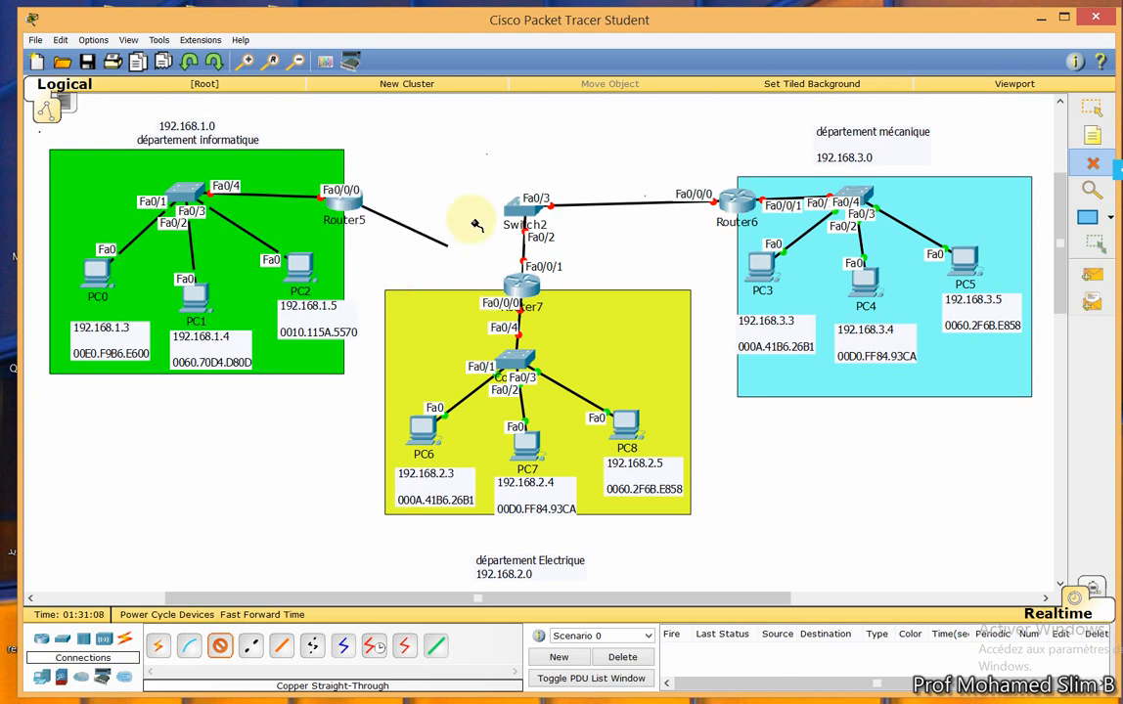
{"action": "left_click", "coordinate": [518, 210]}
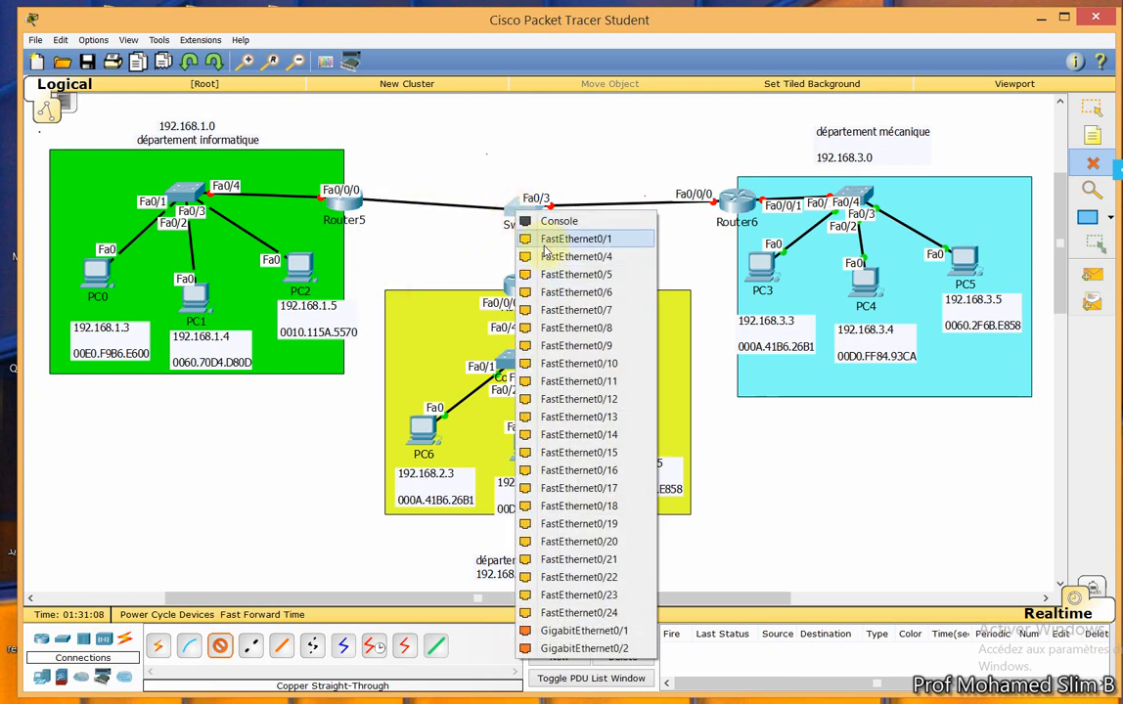
{"action": "left_click", "coordinate": [540, 237]}
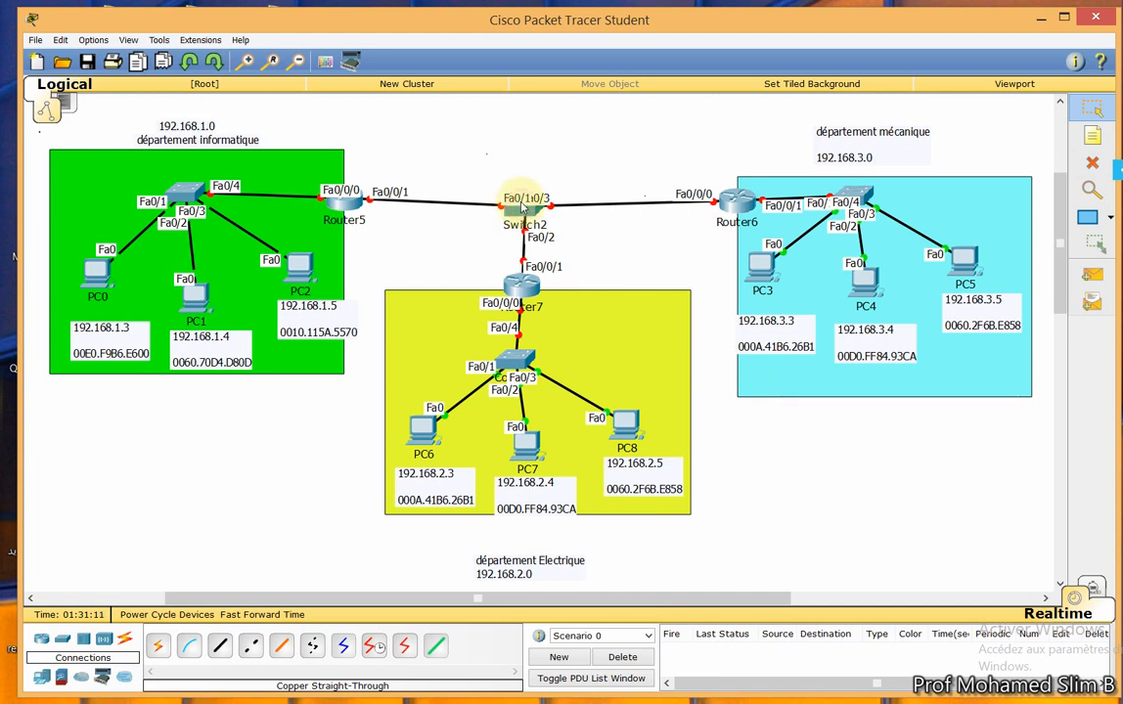
{"action": "left_click_drag", "start_coordinate": [522, 204], "coordinate": [522, 201]}
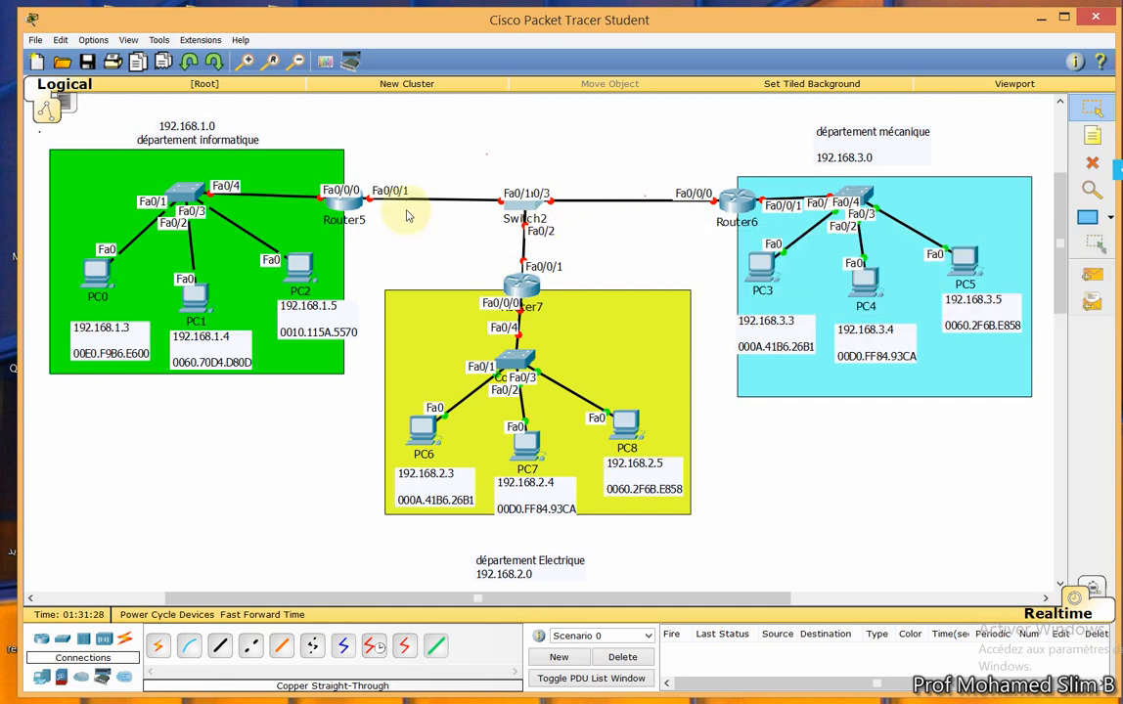
Add a note reading 192.168.1.1 and position it just above Router5's FastEthernet0/0/0 port label.
{"action": "mouse_move", "coordinate": [415, 216]}
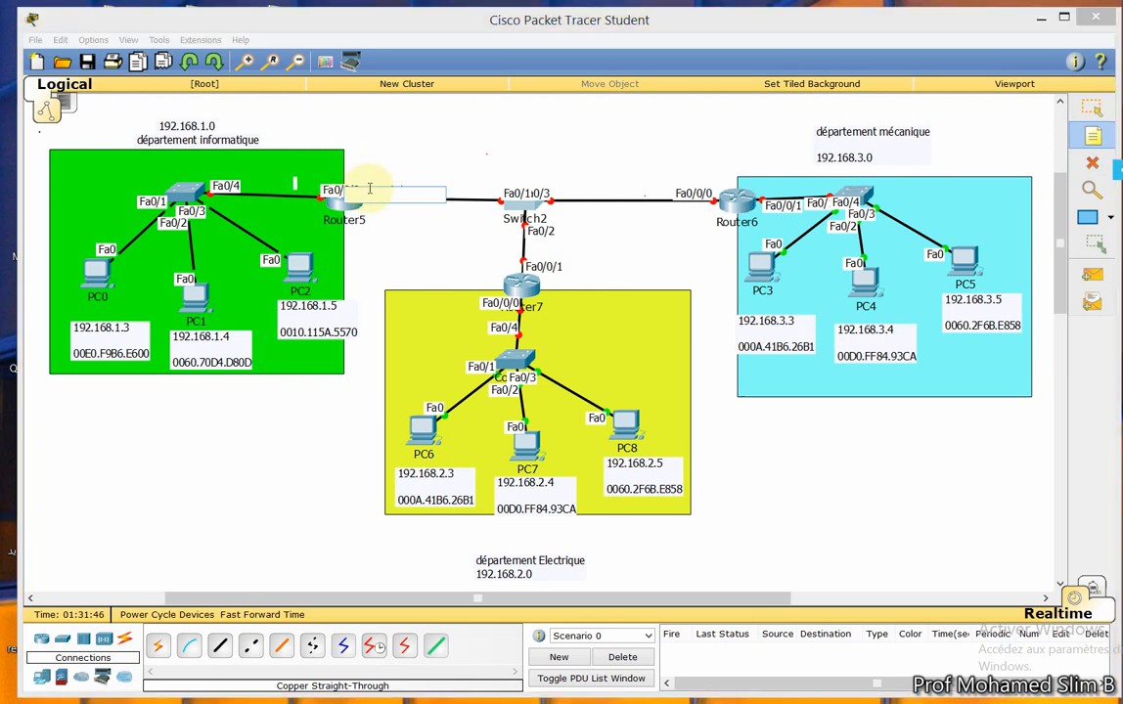
{"action": "type", "text": "192.168.1.1"}
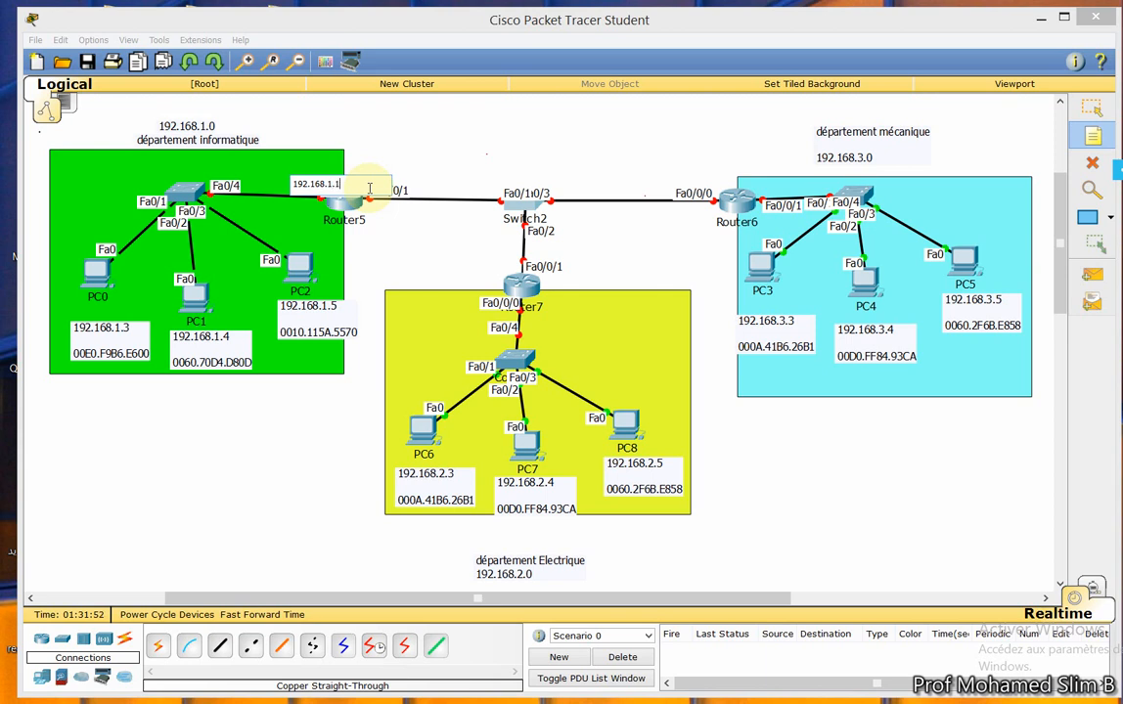
{"action": "left_click", "coordinate": [441, 164]}
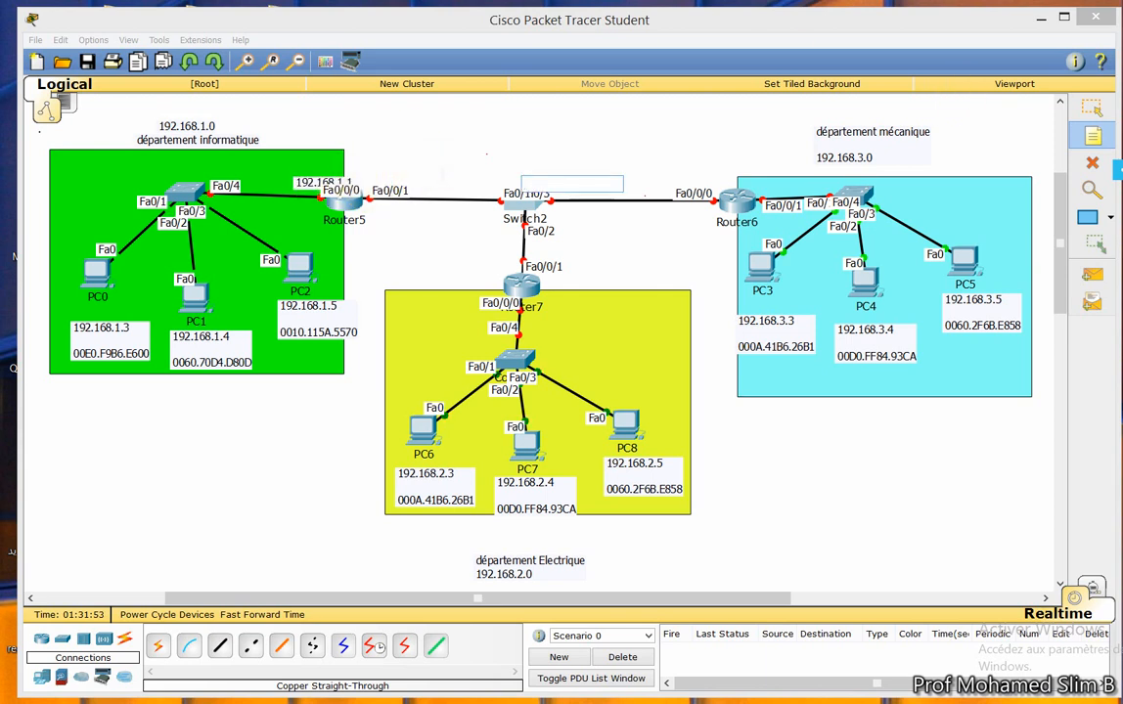
{"action": "left_click", "coordinate": [1093, 110]}
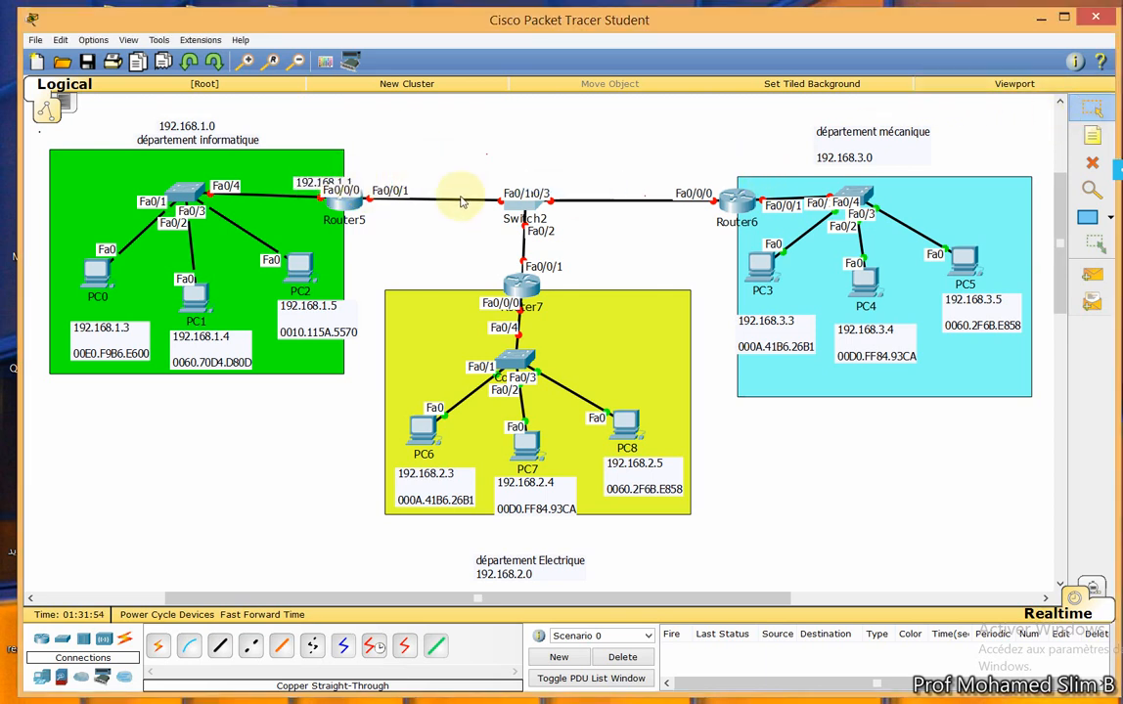
{"action": "left_click_drag", "start_coordinate": [322, 181], "coordinate": [317, 155]}
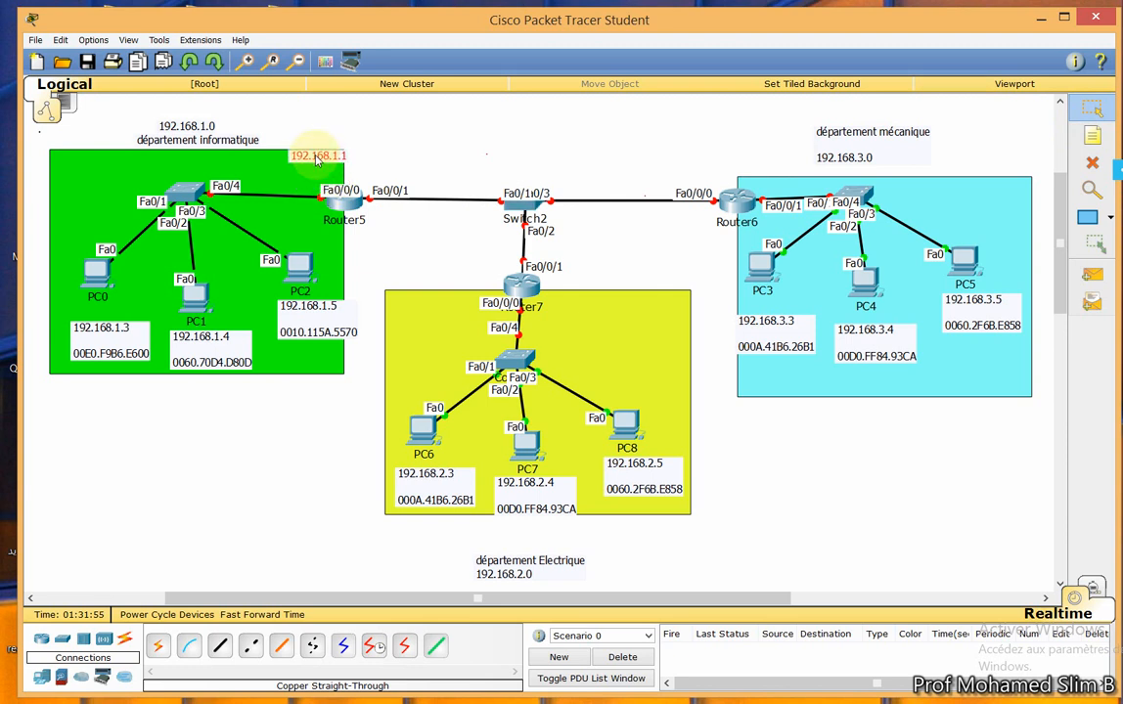
Remove the informatique switch's cable to Router5 and reconnect FastEthernet0/4 to FastEthernet0/0/0 with a copper straight-through cable.
{"action": "left_click", "coordinate": [322, 200]}
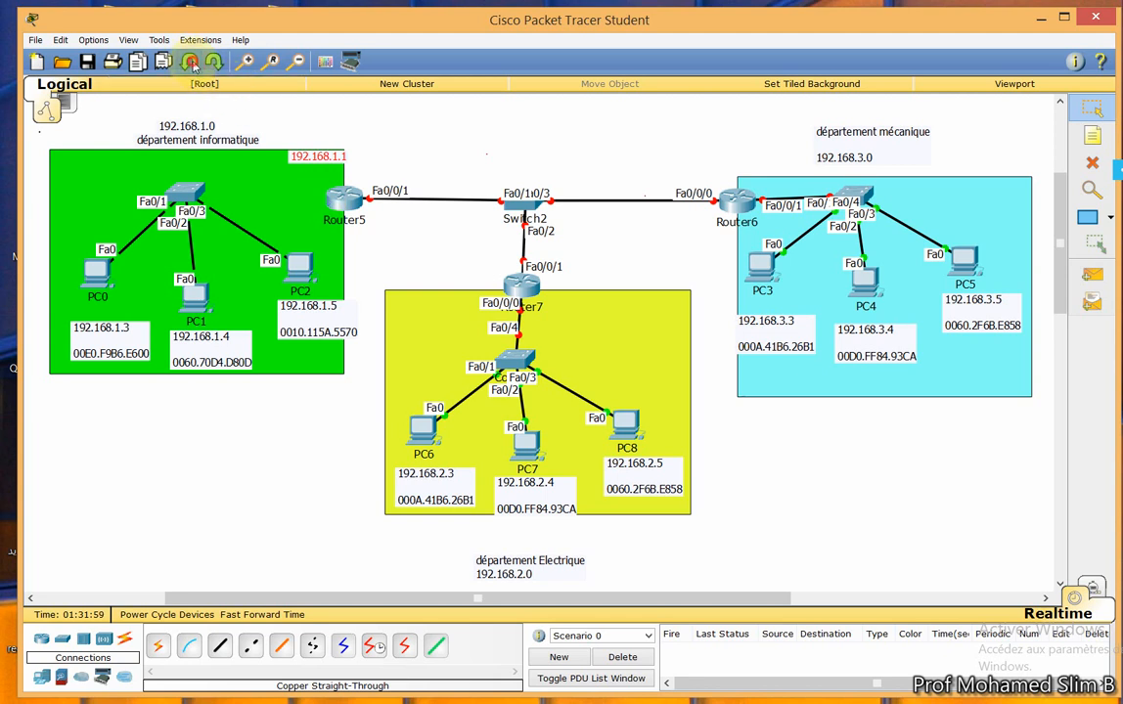
{"action": "left_click", "coordinate": [220, 647]}
{"action": "left_click", "coordinate": [191, 194]}
{"action": "left_click", "coordinate": [244, 219]}
{"action": "left_click", "coordinate": [341, 196]}
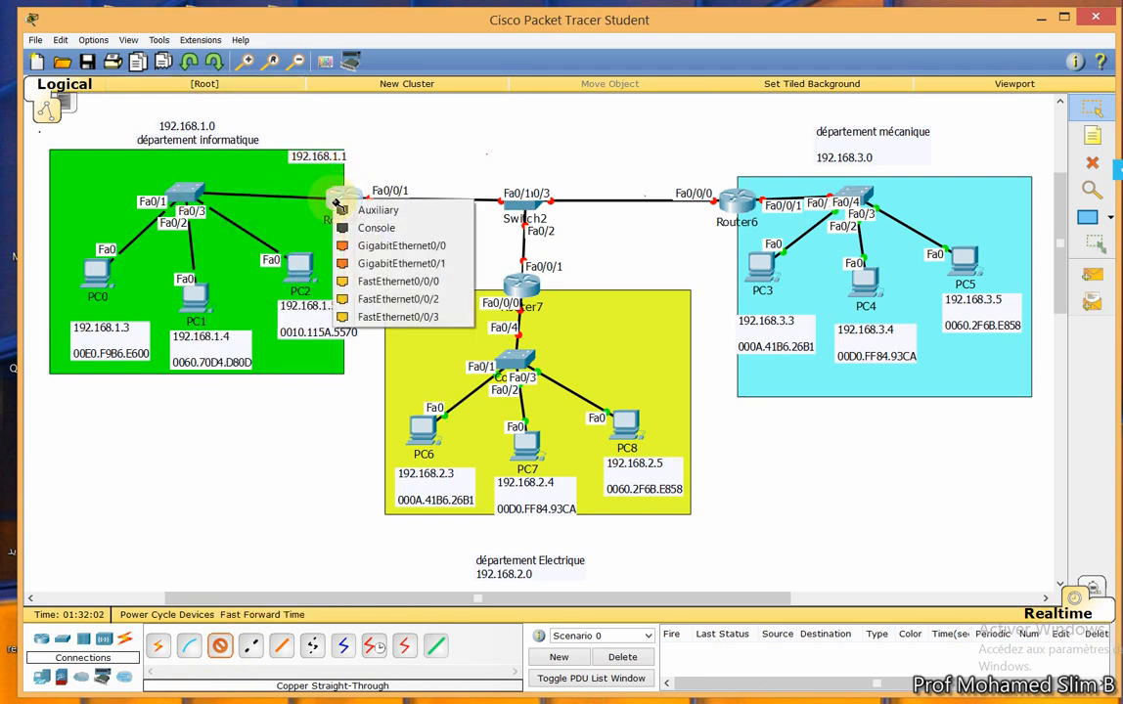
{"action": "left_click", "coordinate": [397, 281]}
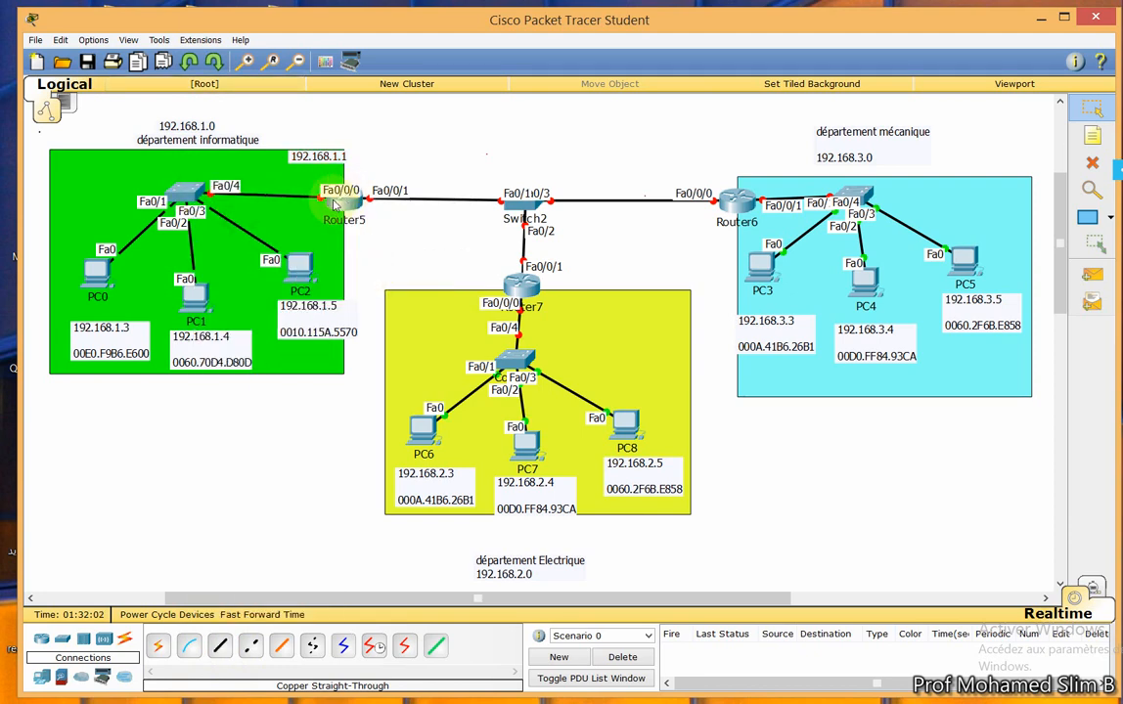
Copy the MAC address of Router5's GigabitEthernet0/0 interface from its configuration, and close the router window.
{"action": "left_click", "coordinate": [340, 201]}
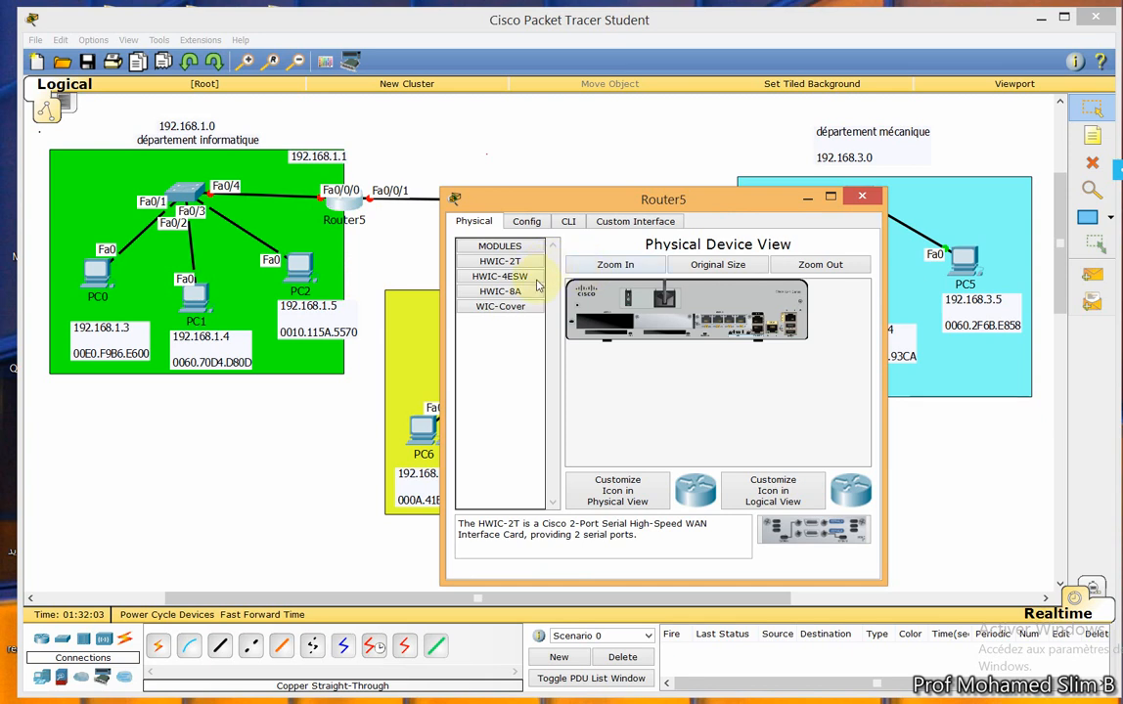
{"action": "left_click", "coordinate": [525, 221]}
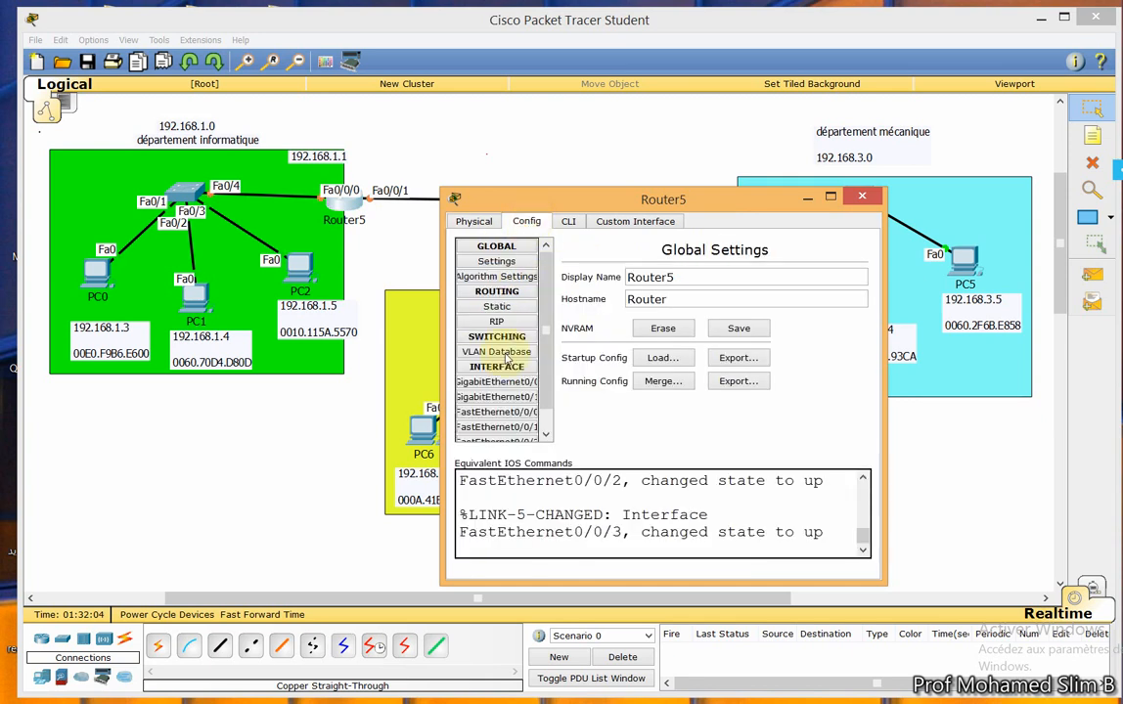
{"action": "left_click", "coordinate": [515, 383]}
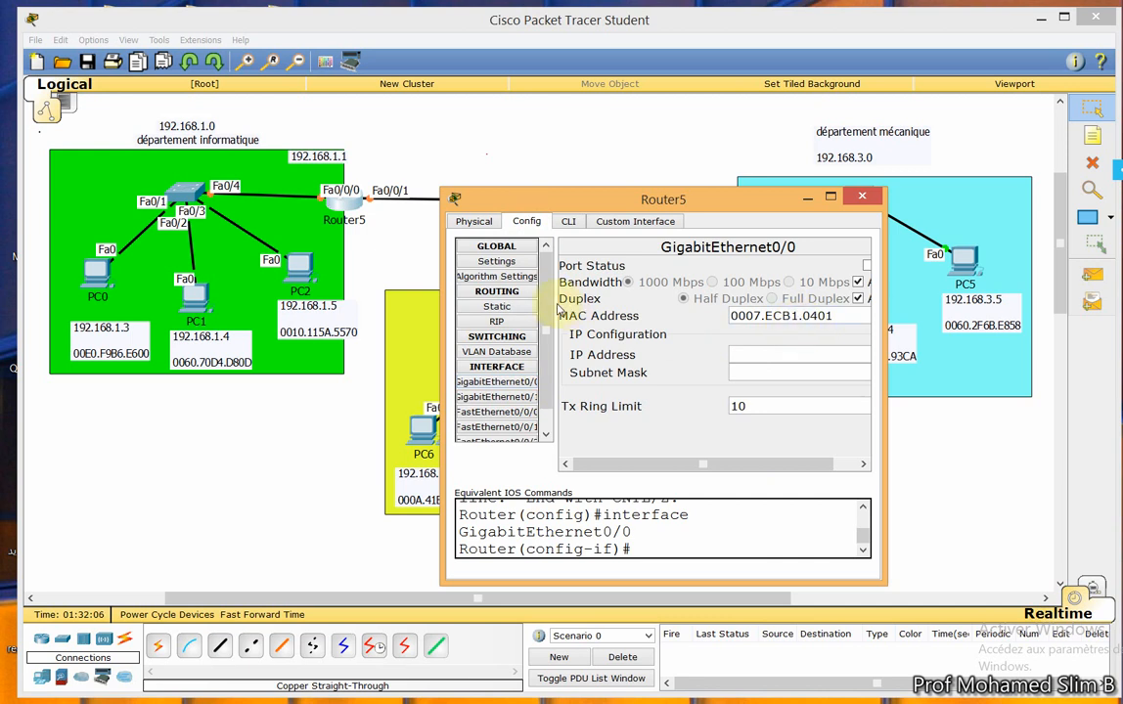
{"action": "left_click_drag", "start_coordinate": [886, 300], "coordinate": [983, 291]}
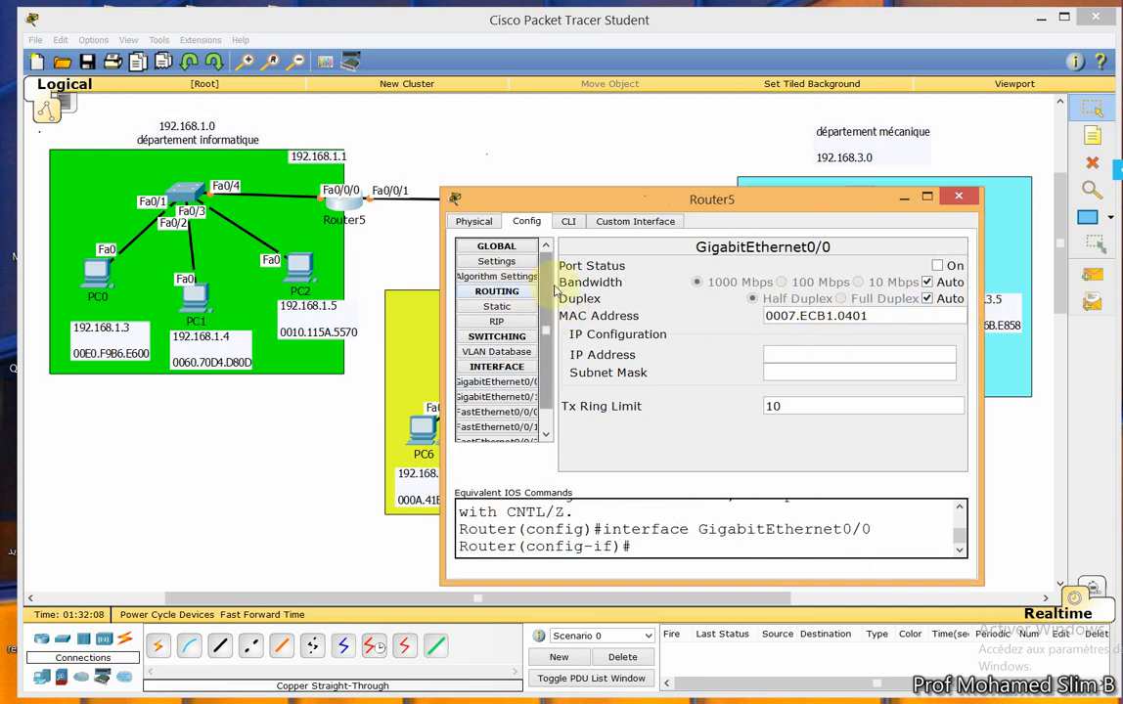
{"action": "left_click_drag", "start_coordinate": [847, 315], "coordinate": [751, 318]}
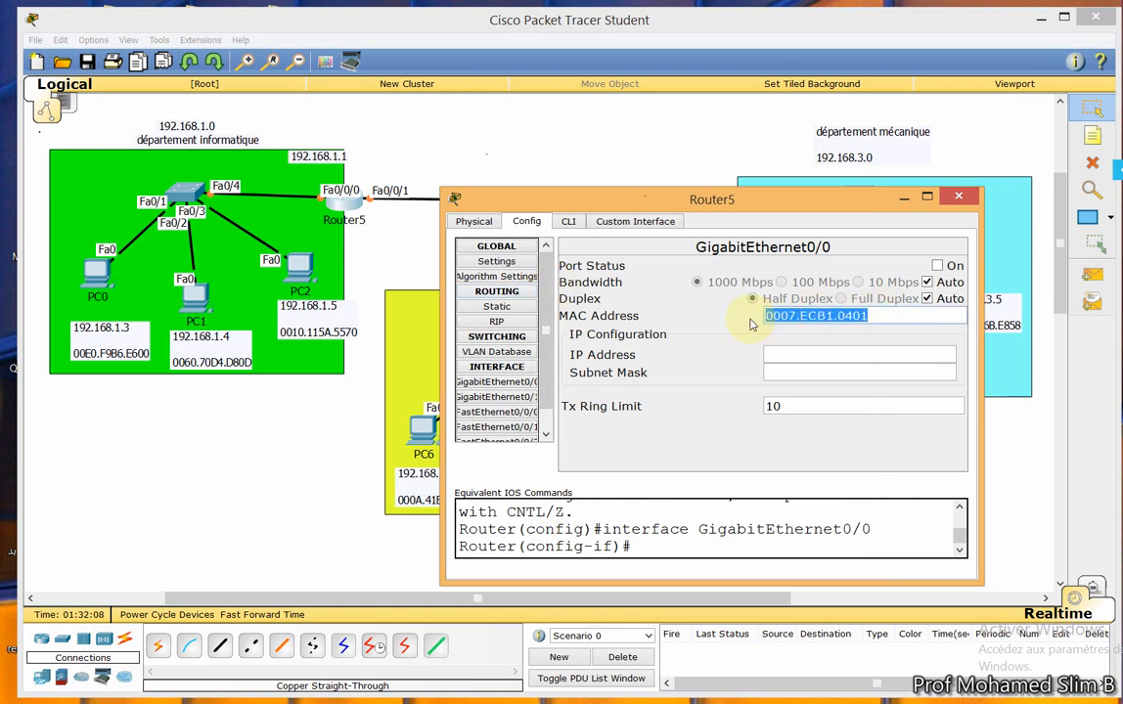
{"action": "left_click", "coordinate": [957, 196]}
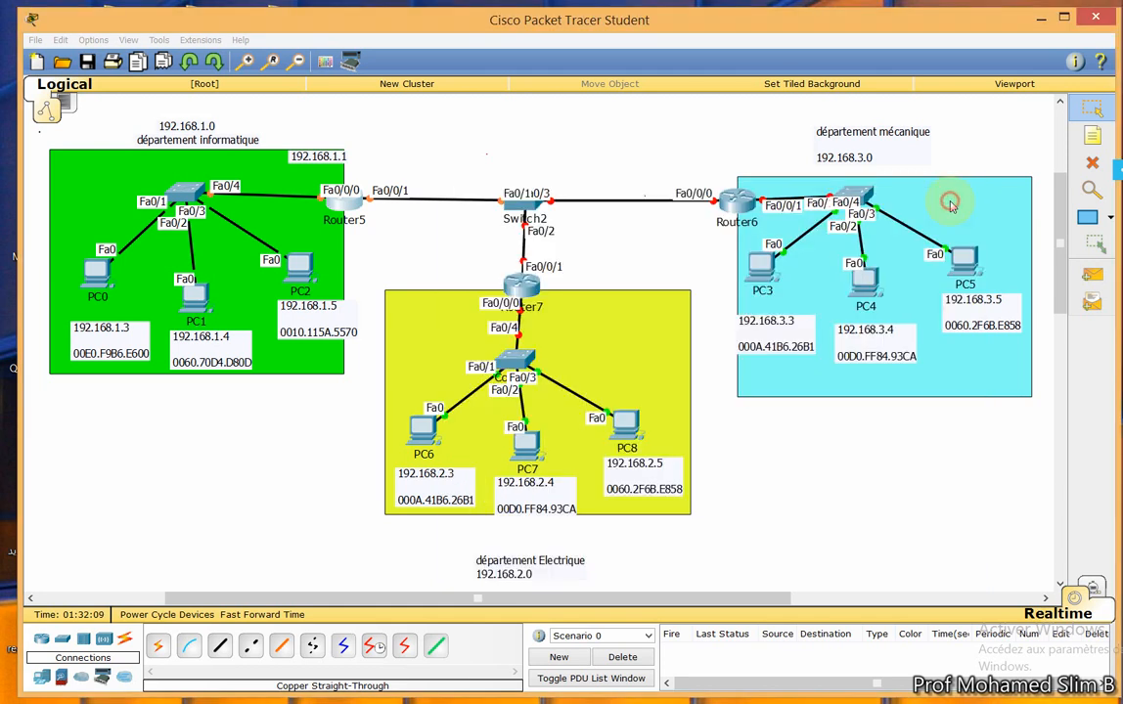
Add the MAC address 0007.ECB1.0401 as a second line in the 192.168.1.1 note above Router5.
{"action": "double_click", "coordinate": [317, 159]}
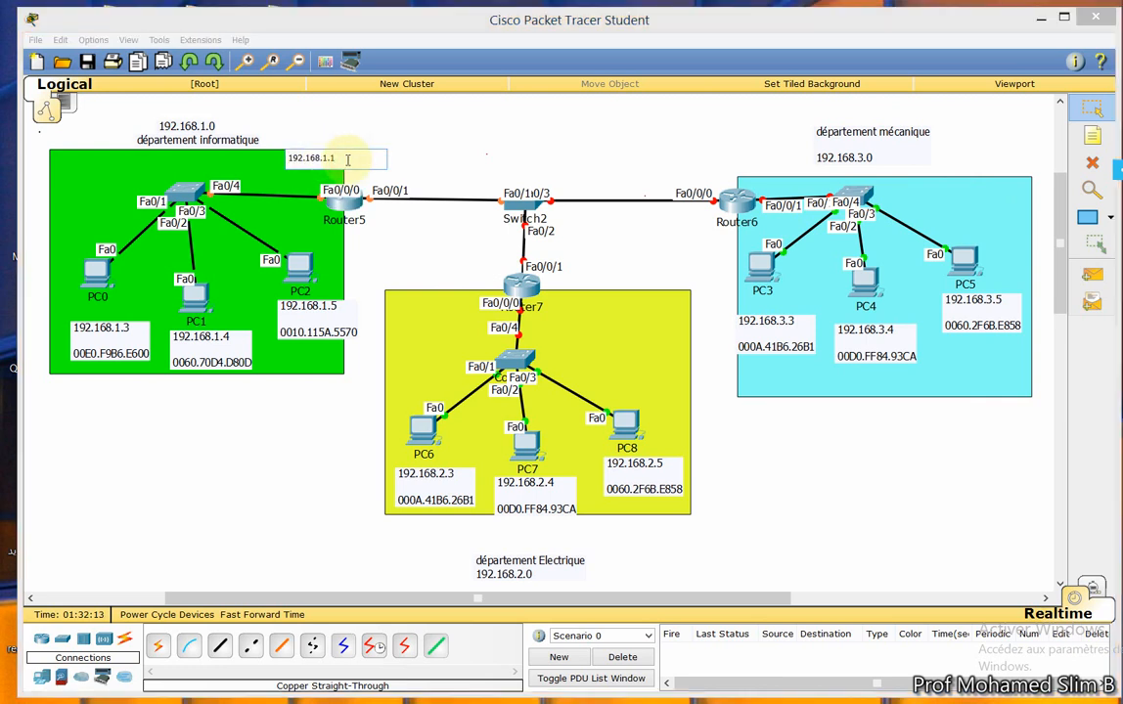
{"action": "key", "text": "Return"}
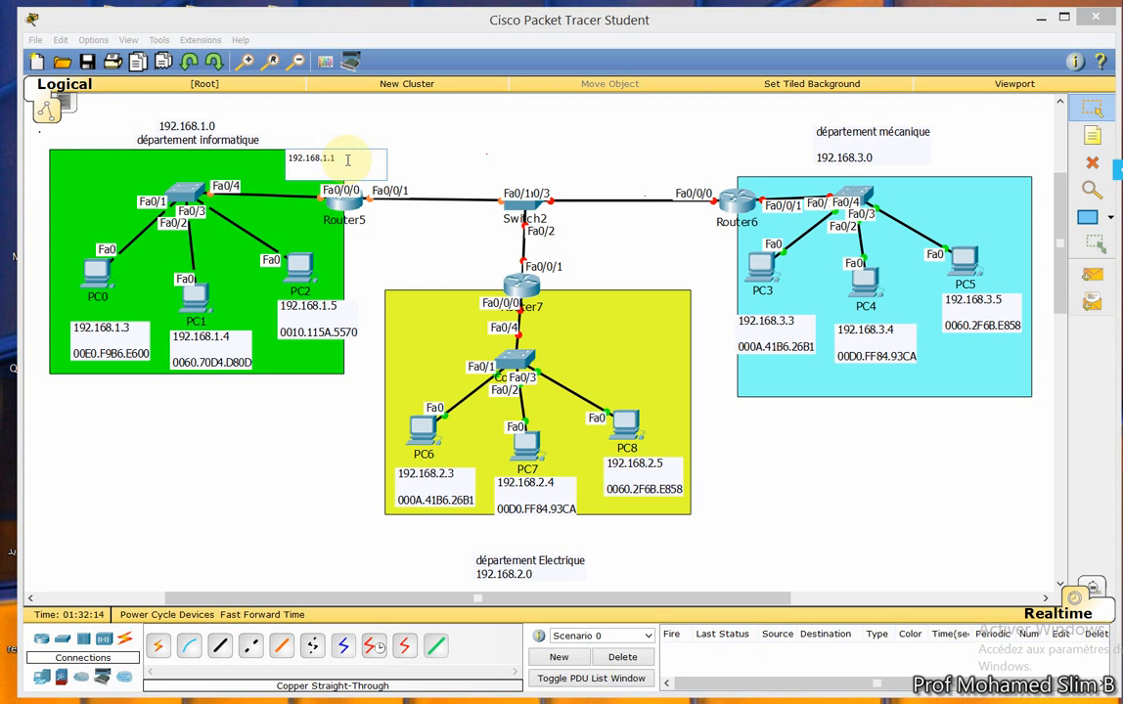
{"action": "left_click", "coordinate": [440, 156]}
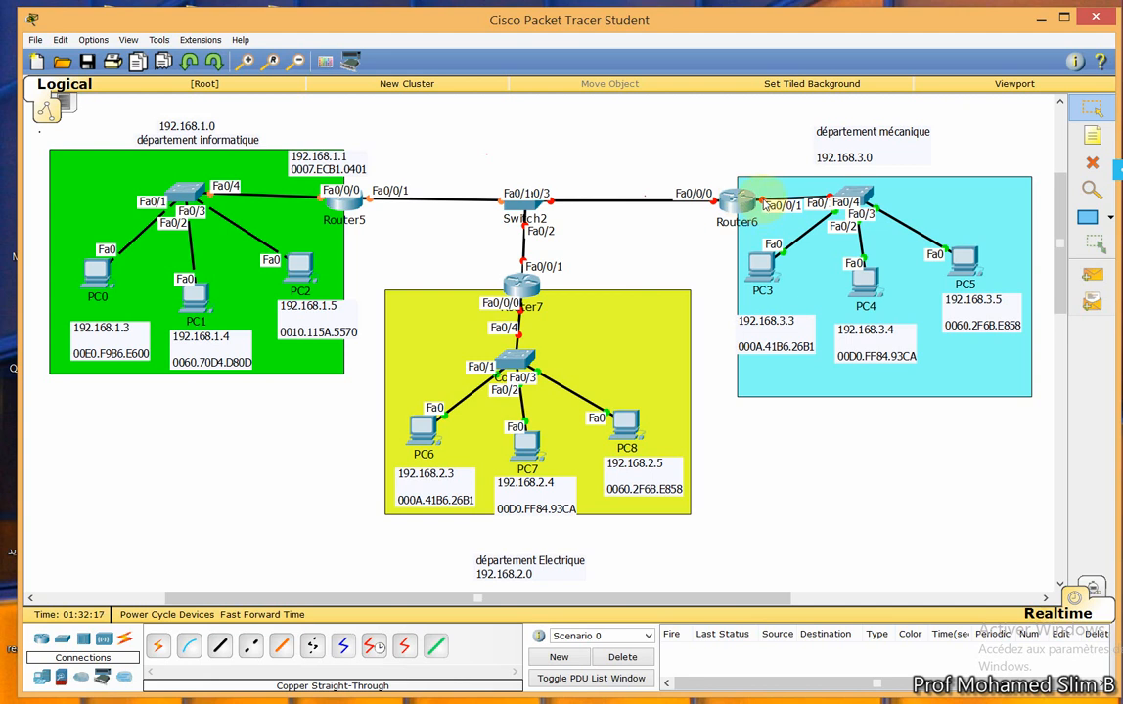
Add a note reading 192.168.3.1 just above Router6 in the mécanique department.
{"action": "mouse_move", "coordinate": [762, 203]}
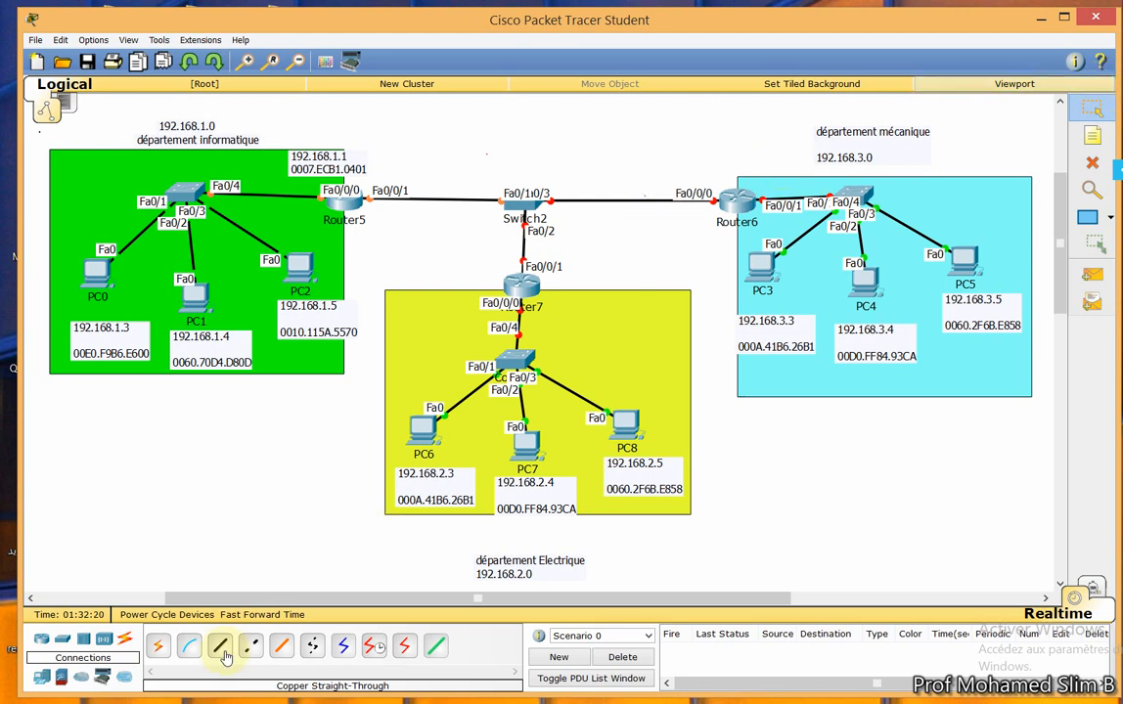
{"action": "left_click", "coordinate": [186, 646]}
{"action": "left_click", "coordinate": [1092, 136]}
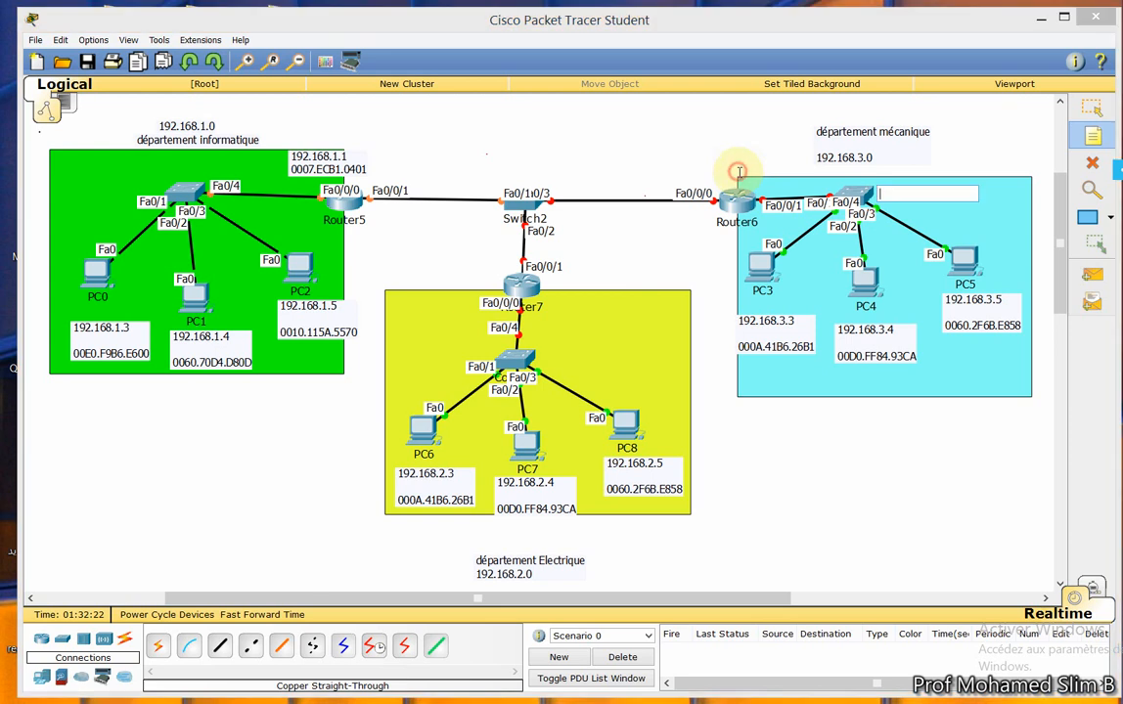
{"action": "left_click", "coordinate": [866, 166]}
{"action": "type", "text": "19"}
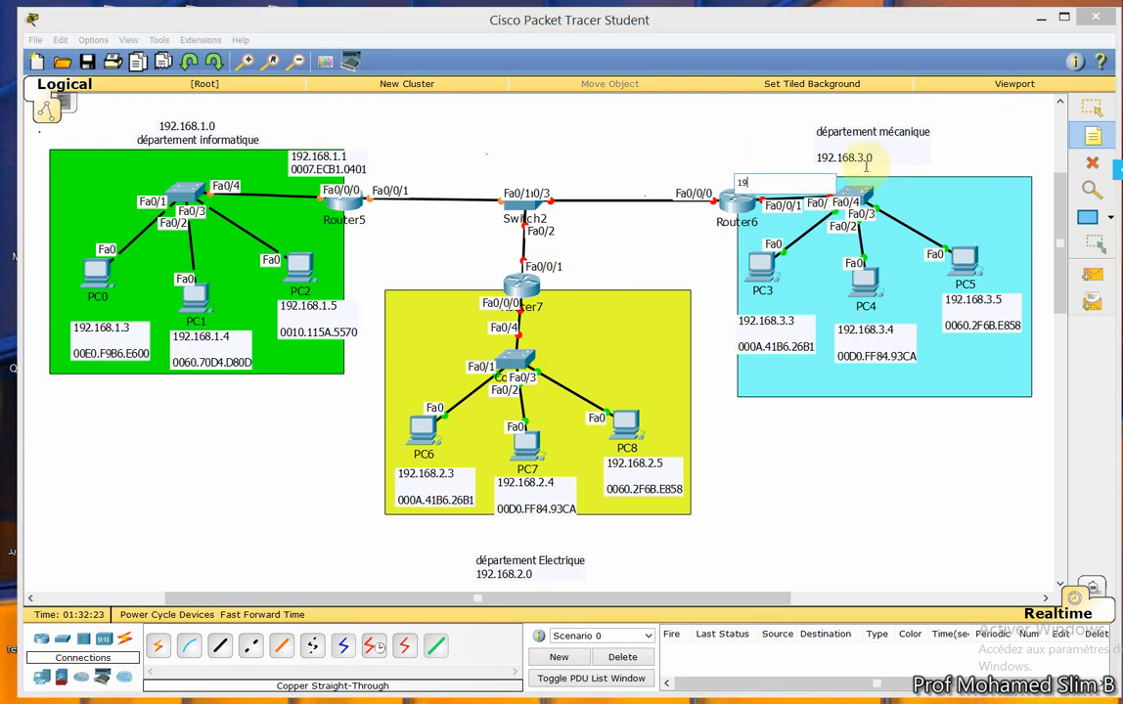
{"action": "type", "text": "2.168.3.1"}
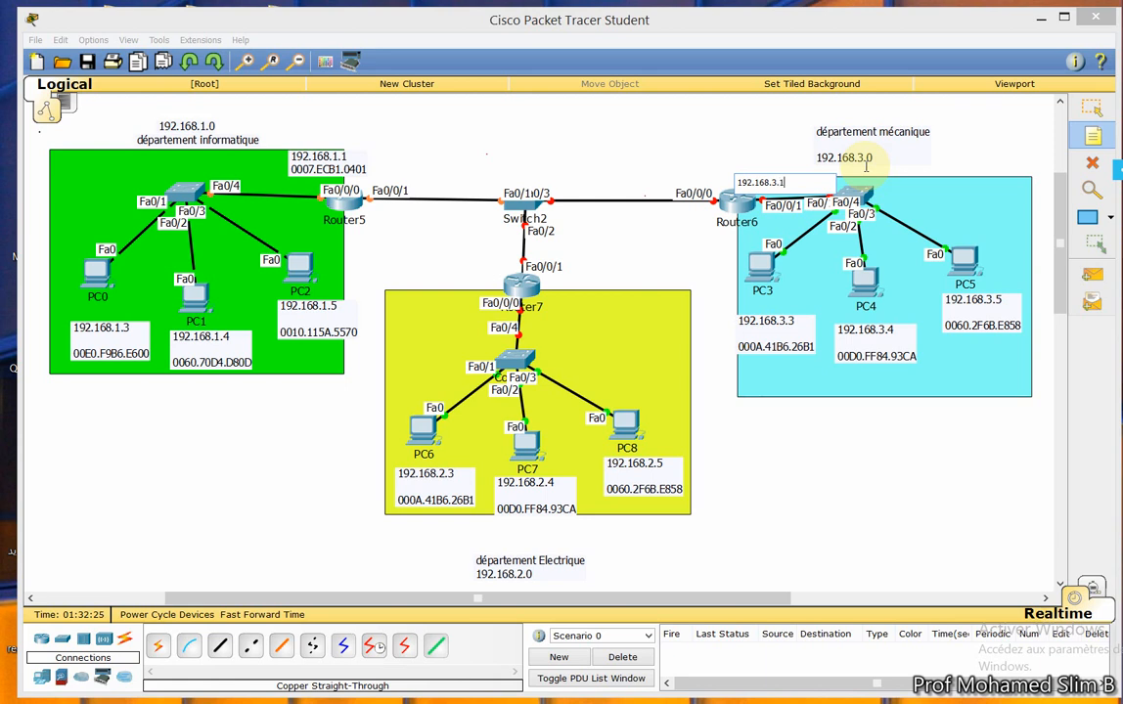
{"action": "left_click", "coordinate": [731, 203]}
{"action": "key", "text": "Escape"}
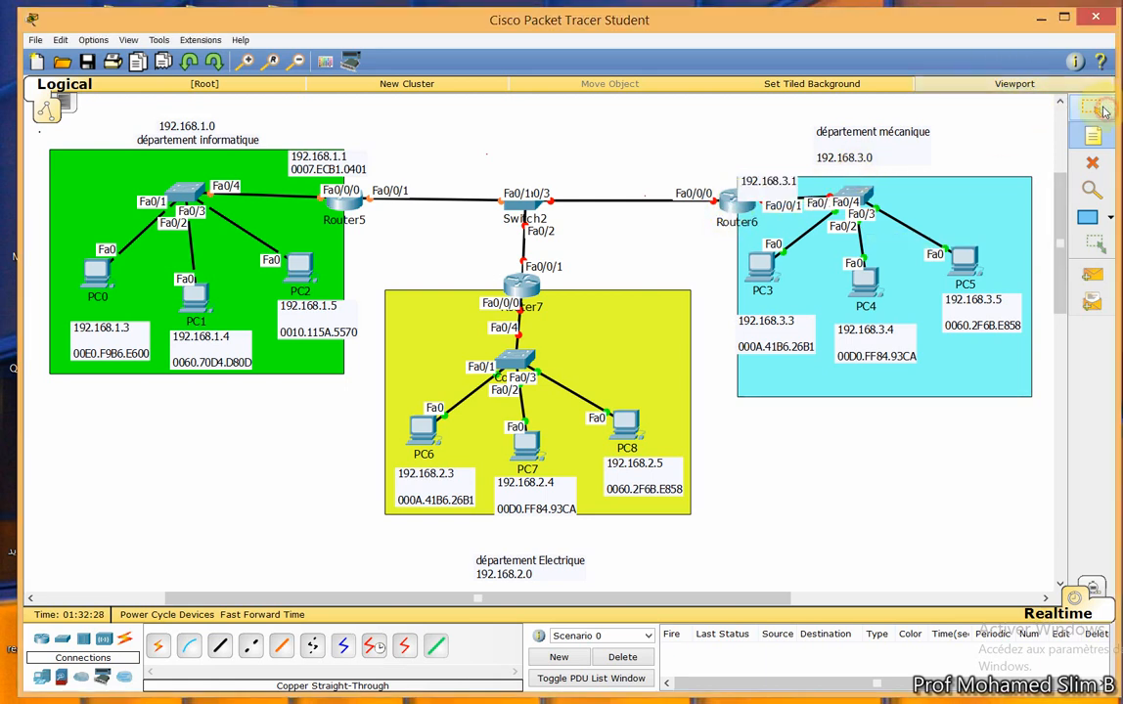
Close Router6's device window without changes, and shift Router6 and Router5 slightly closer to the central switch.
{"action": "left_click", "coordinate": [731, 198]}
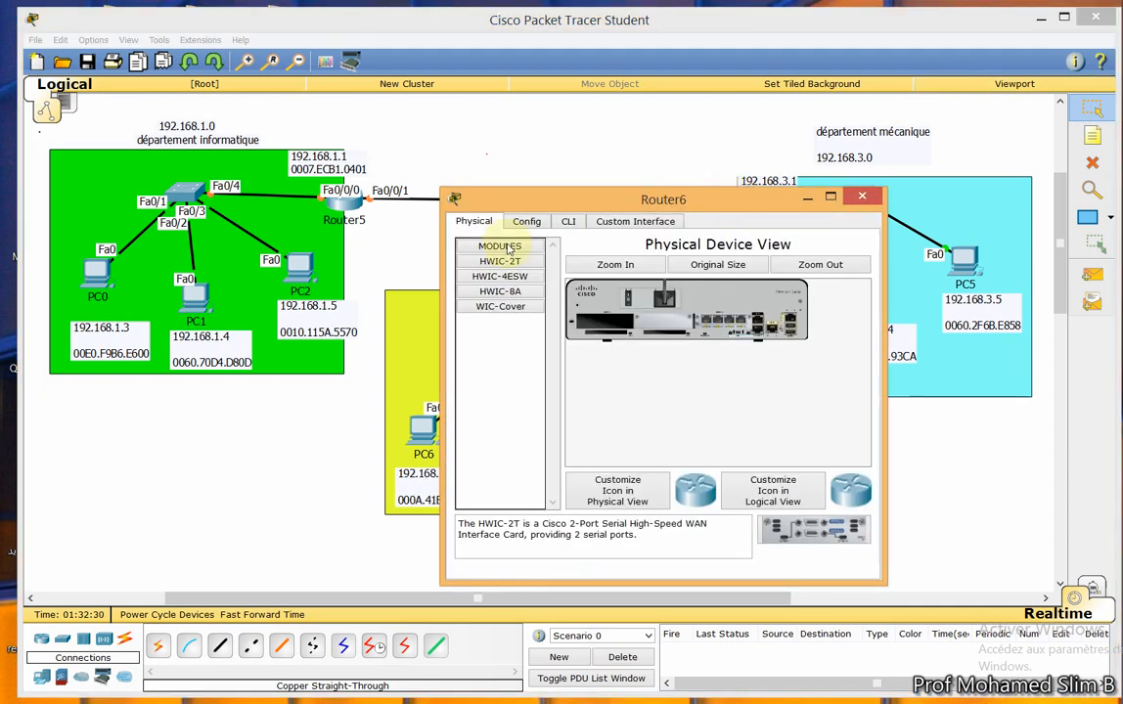
{"action": "left_click_drag", "start_coordinate": [684, 196], "coordinate": [641, 286]}
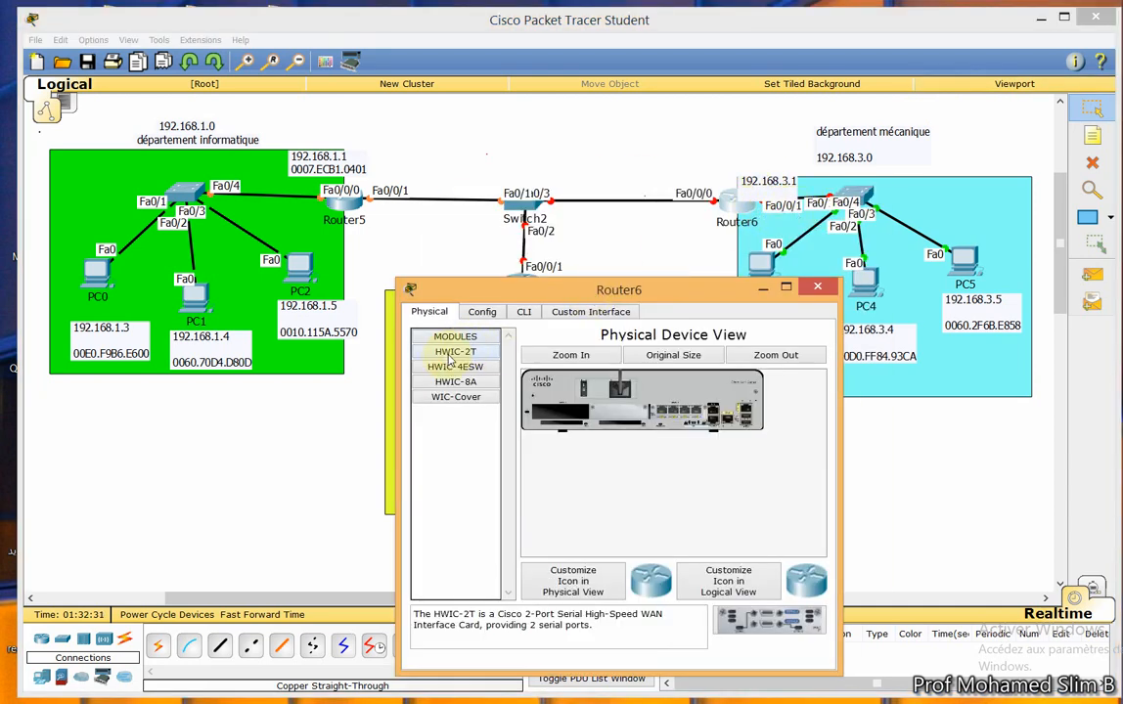
{"action": "left_click", "coordinate": [702, 211]}
{"action": "left_click_drag", "start_coordinate": [697, 211], "coordinate": [710, 212]}
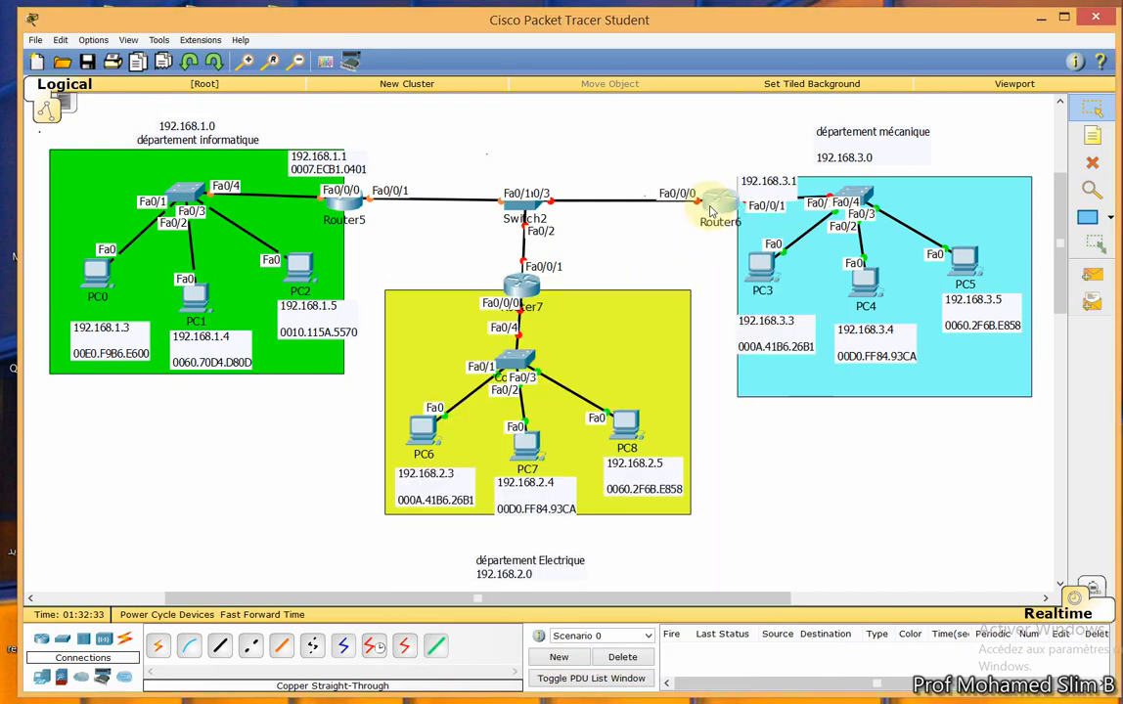
{"action": "left_click_drag", "start_coordinate": [349, 206], "coordinate": [371, 200]}
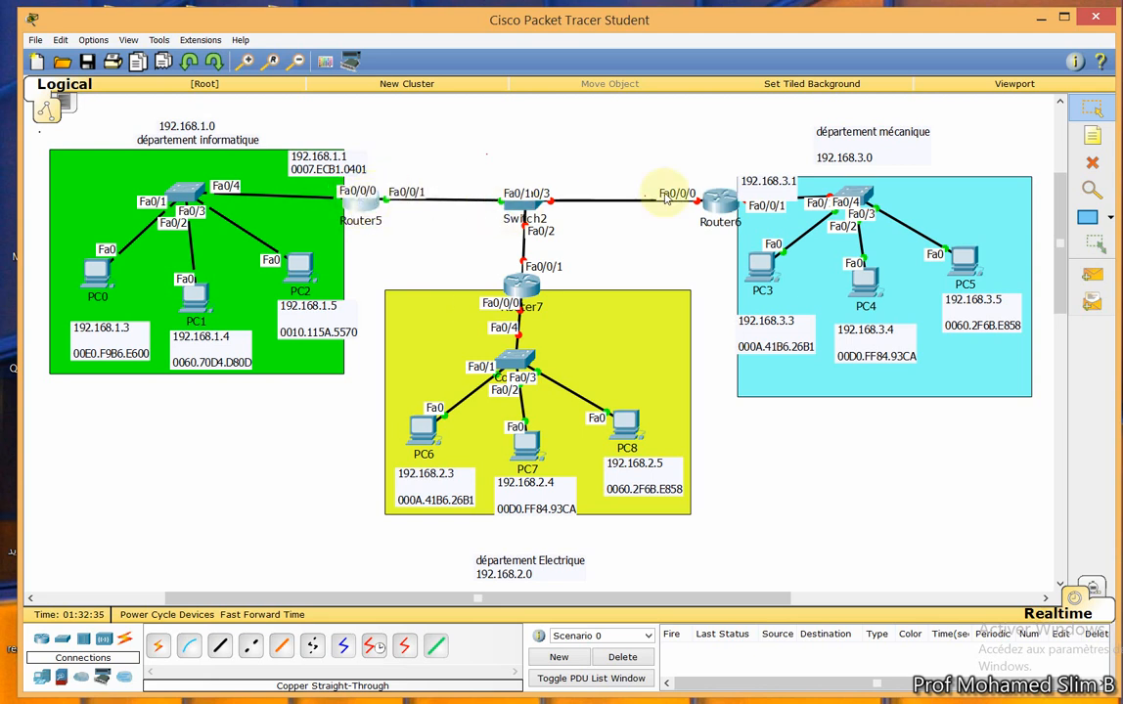
Examine the settings of Router6's GigabitEthernet and FastEthernet interfaces for MAC address and IP configuration fields, and close the router window.
{"action": "left_click", "coordinate": [719, 199]}
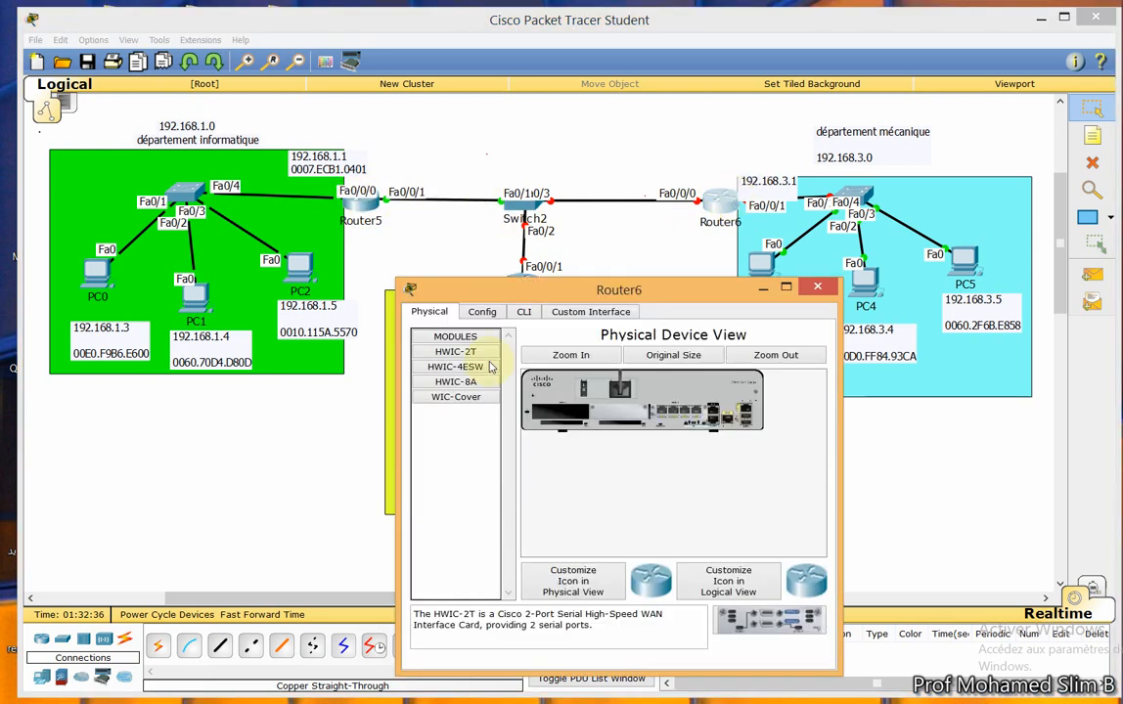
{"action": "left_click", "coordinate": [479, 311]}
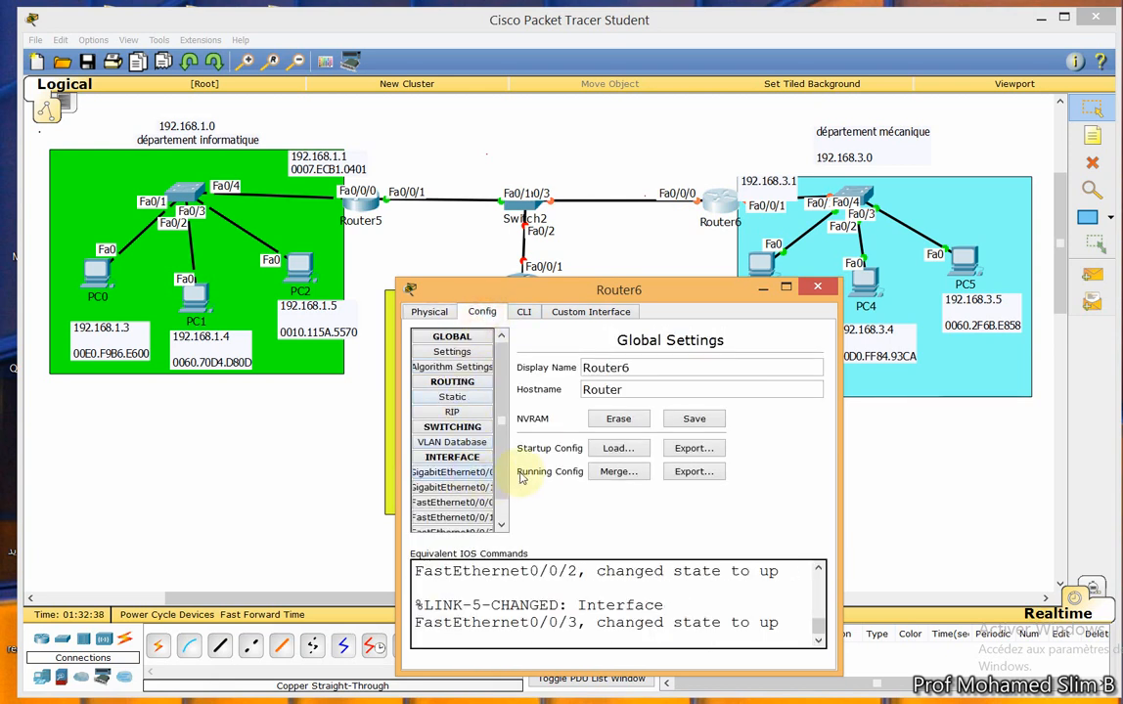
{"action": "left_click", "coordinate": [452, 471]}
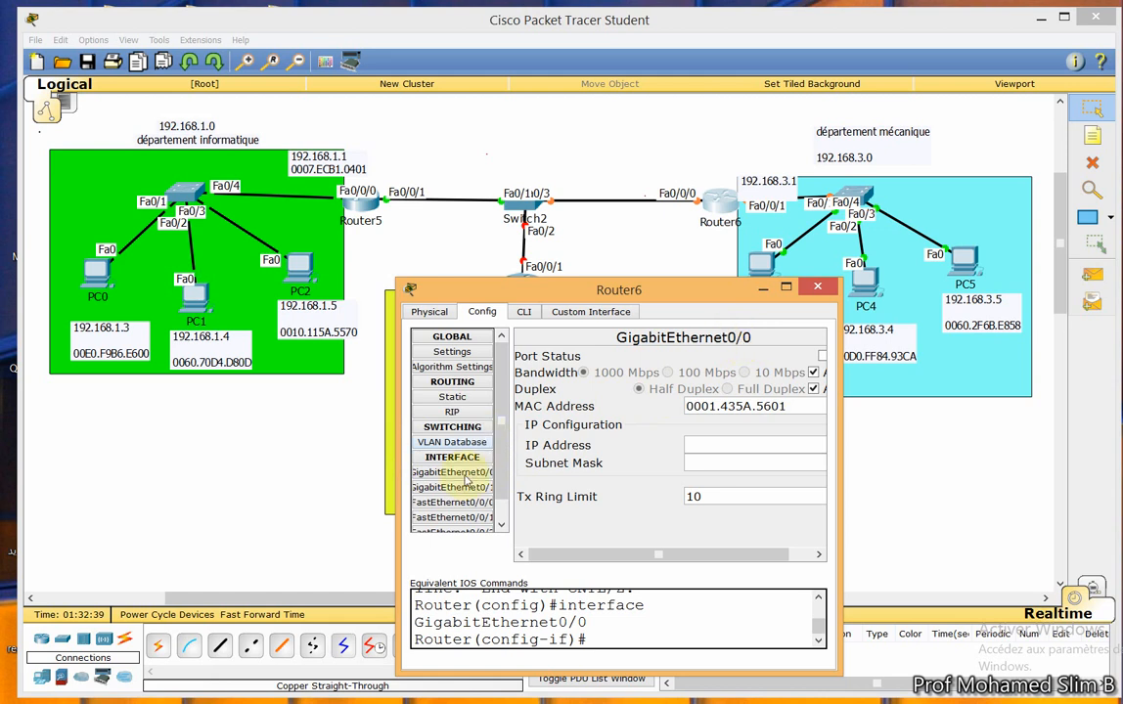
{"action": "left_click", "coordinate": [451, 502]}
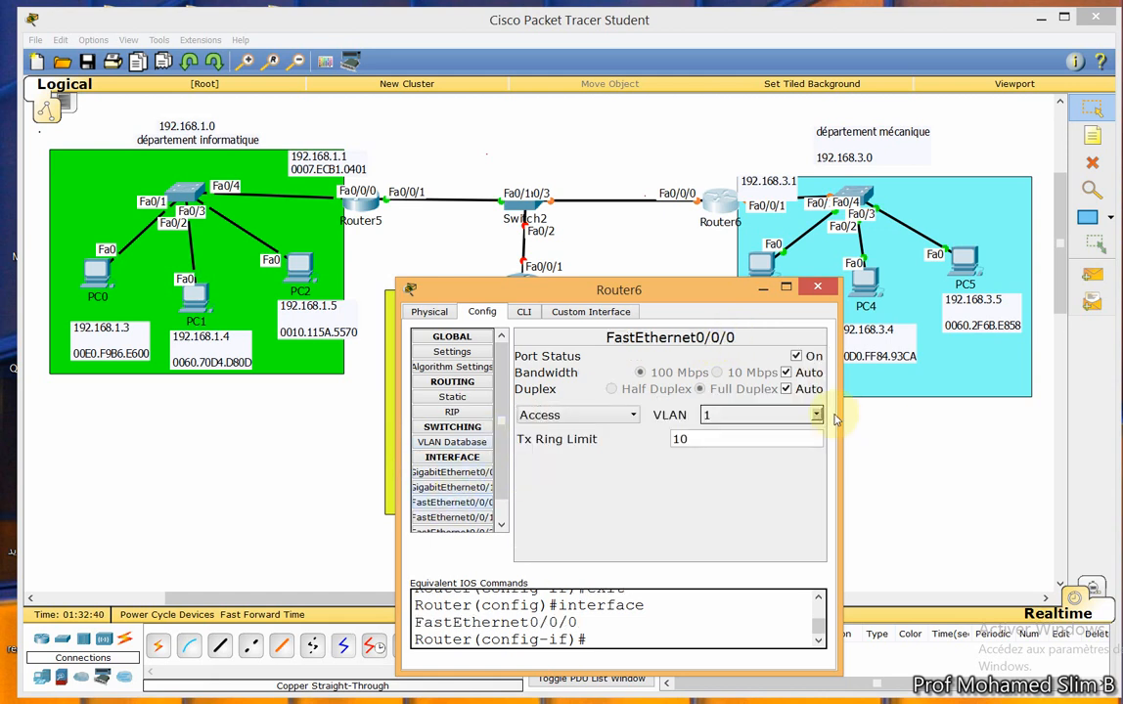
{"action": "left_click_drag", "start_coordinate": [839, 413], "coordinate": [1074, 398]}
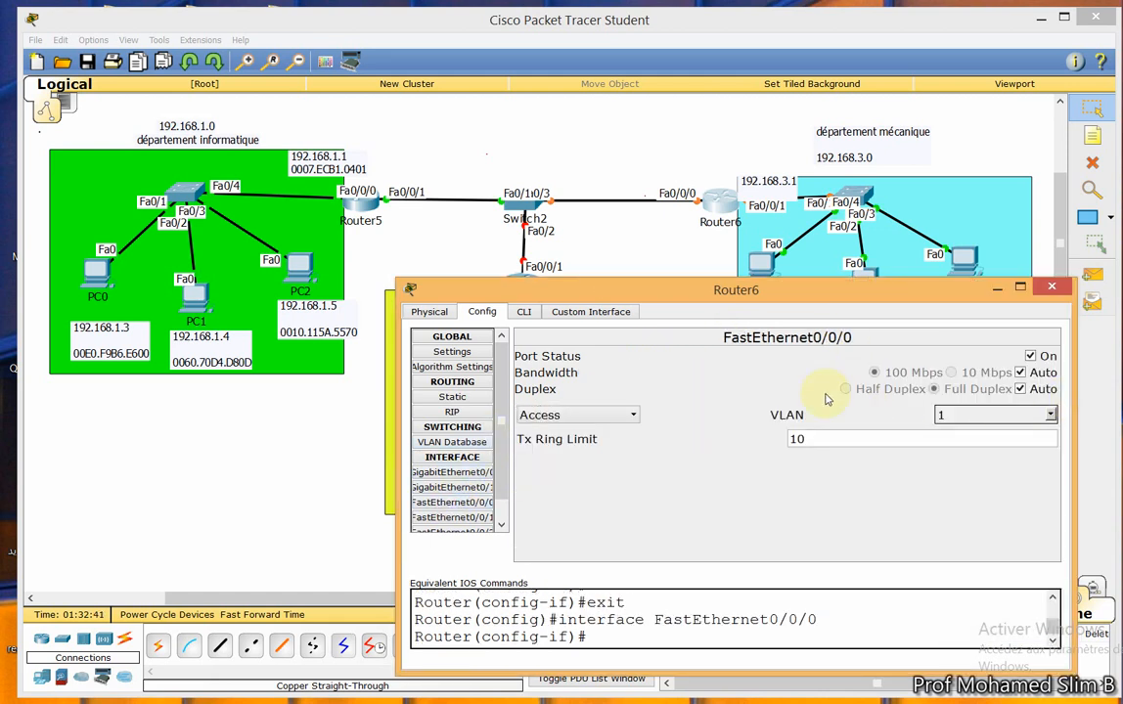
{"action": "left_click", "coordinate": [475, 489]}
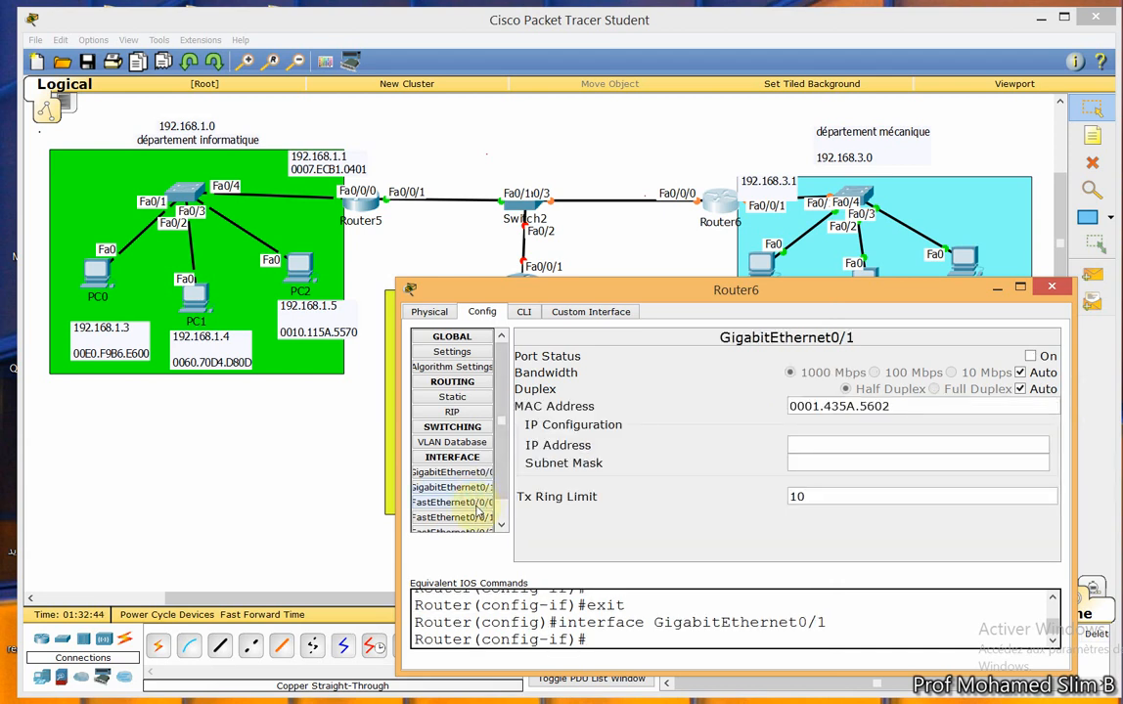
{"action": "left_click", "coordinate": [476, 503]}
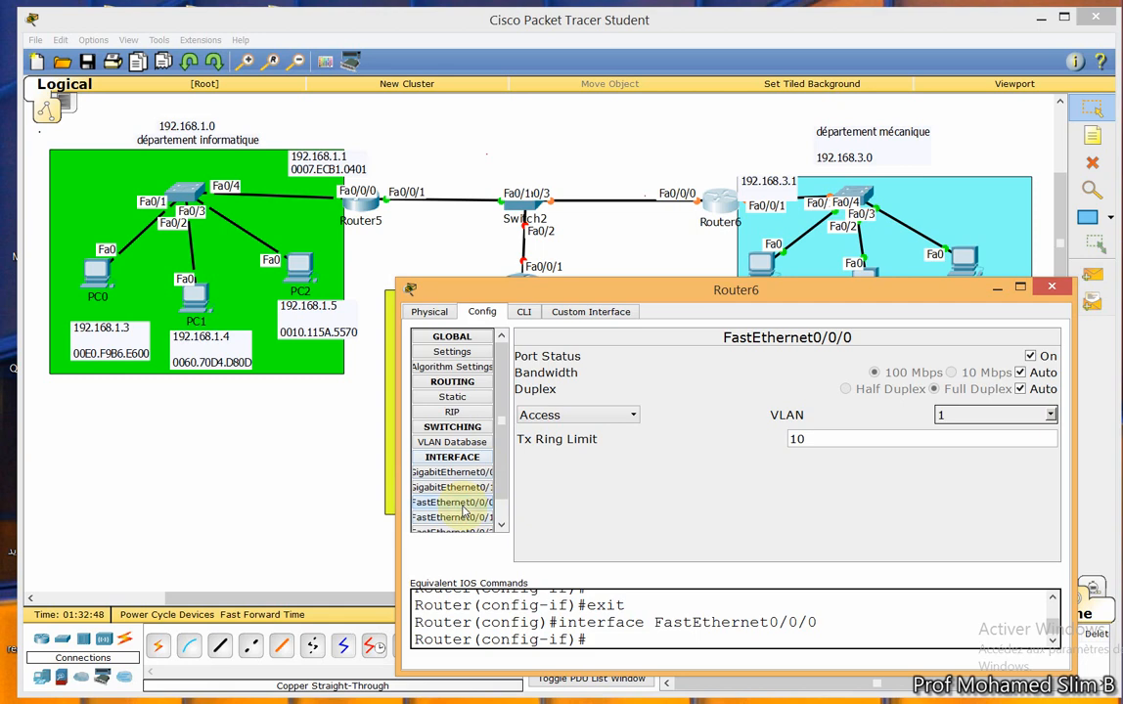
{"action": "left_click", "coordinate": [428, 311]}
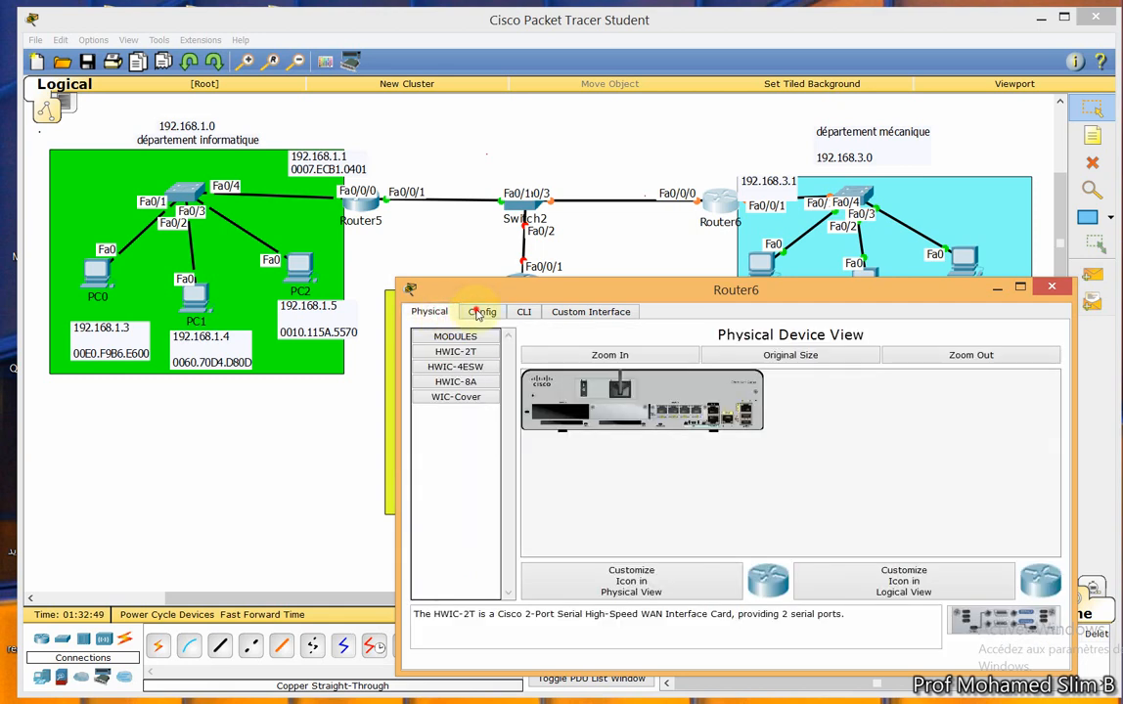
{"action": "left_click", "coordinate": [478, 313]}
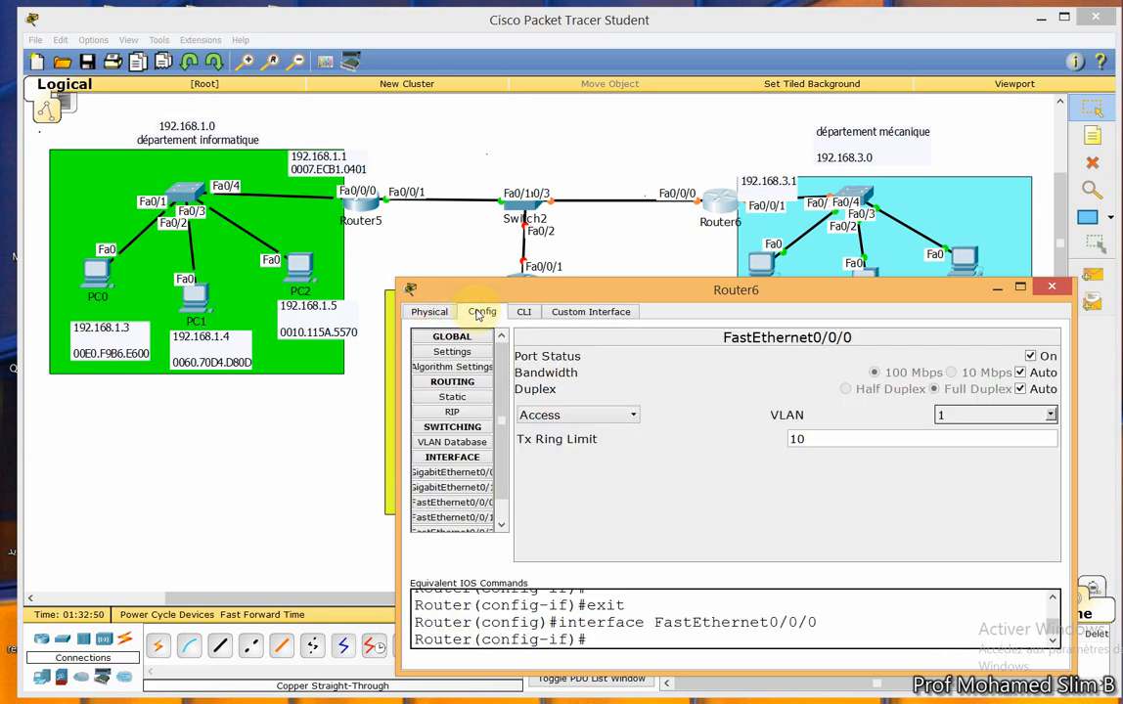
{"action": "left_click", "coordinate": [478, 473]}
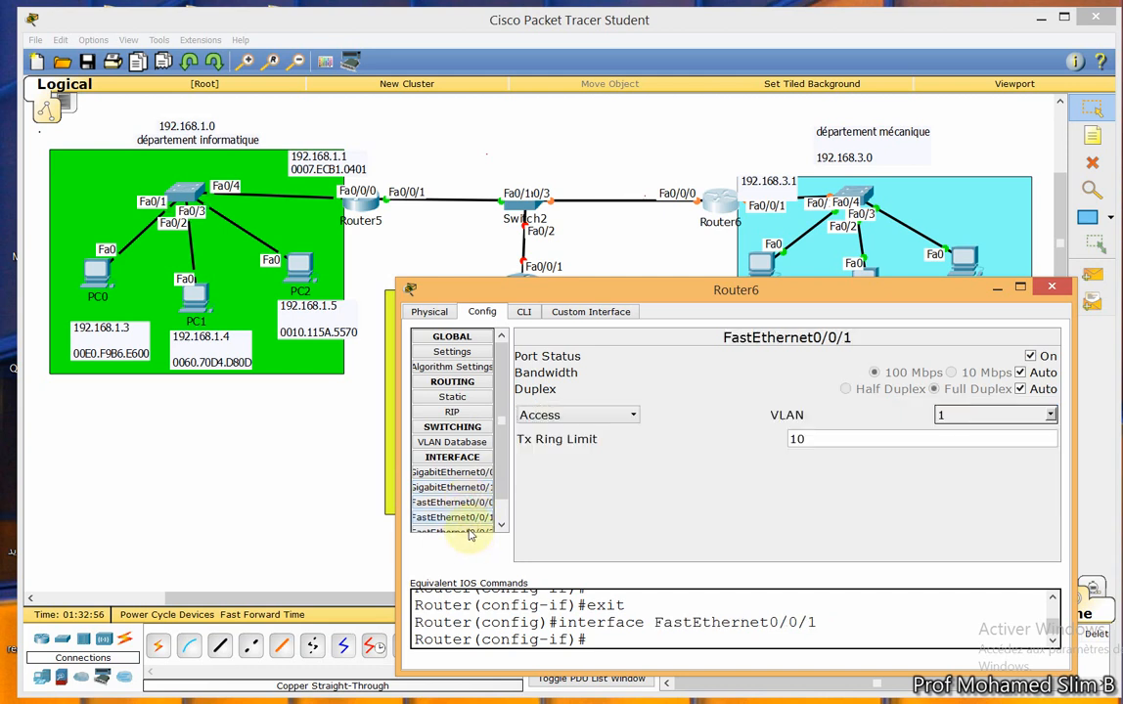
{"action": "left_click", "coordinate": [458, 531]}
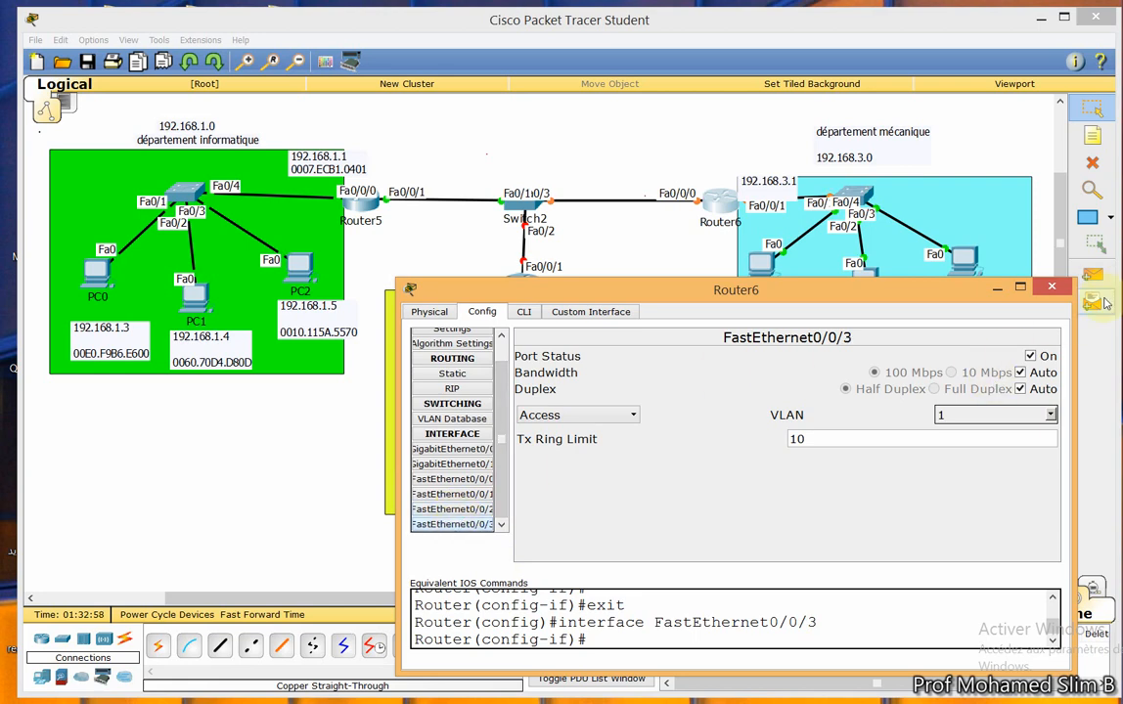
{"action": "left_click", "coordinate": [1055, 288]}
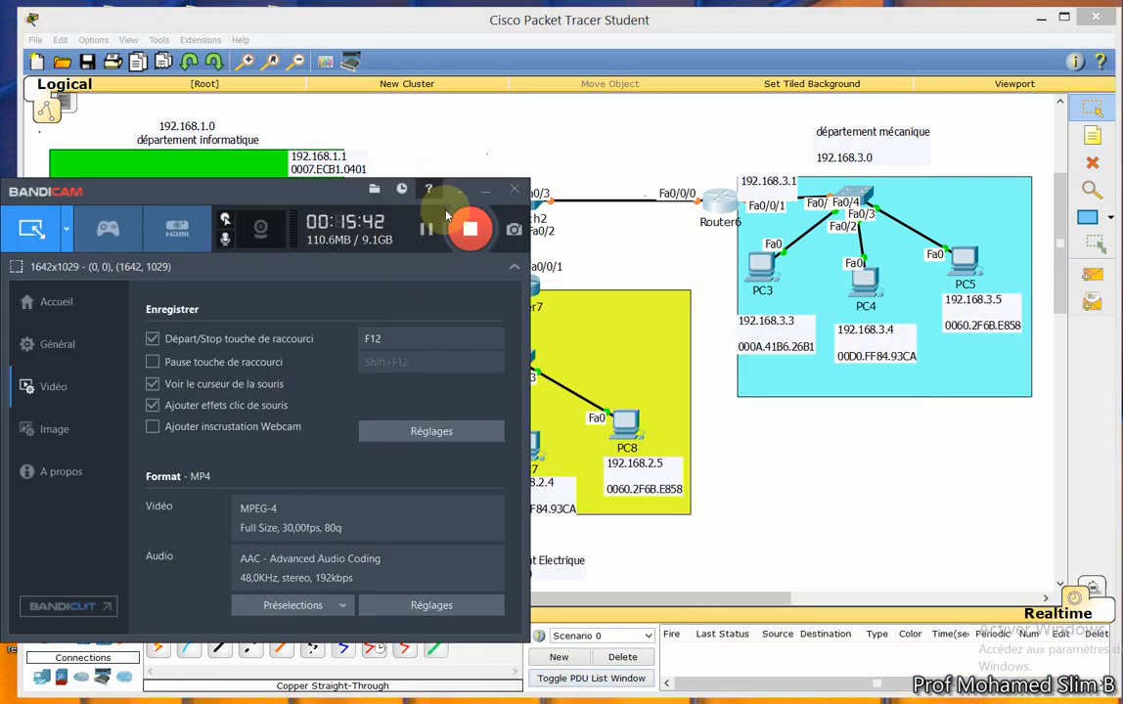
{"action": "left_click", "coordinate": [437, 229]}
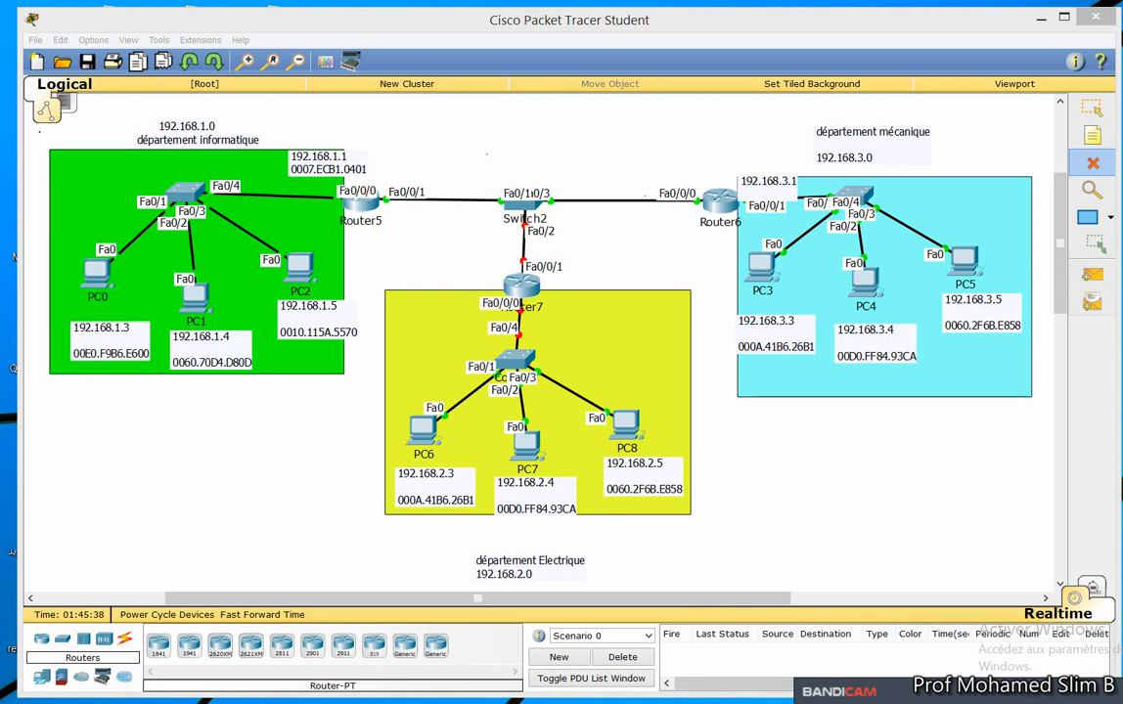
Reopen Router6's configuration and check which settings its FastEthernet0/0/1 interface offers.
{"action": "left_click", "coordinate": [1090, 107]}
{"action": "left_click", "coordinate": [712, 208]}
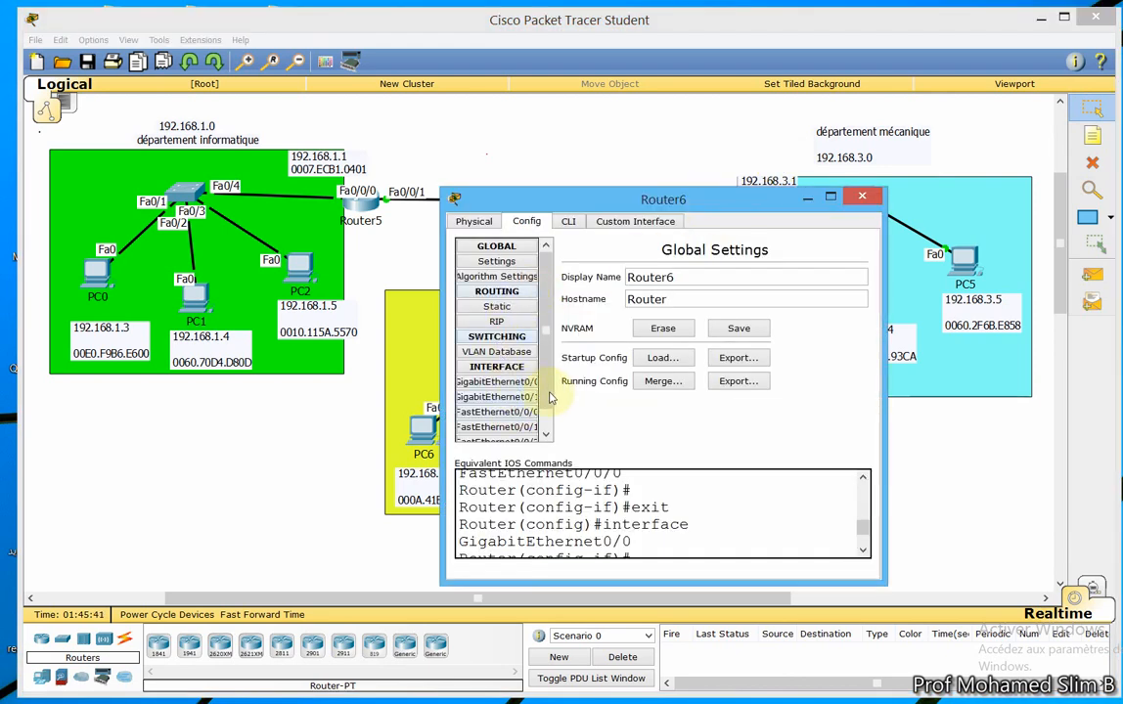
{"action": "scroll", "coordinate": [489, 411], "scroll_direction": "down", "scroll_amount": 1}
{"action": "left_click", "coordinate": [499, 415]}
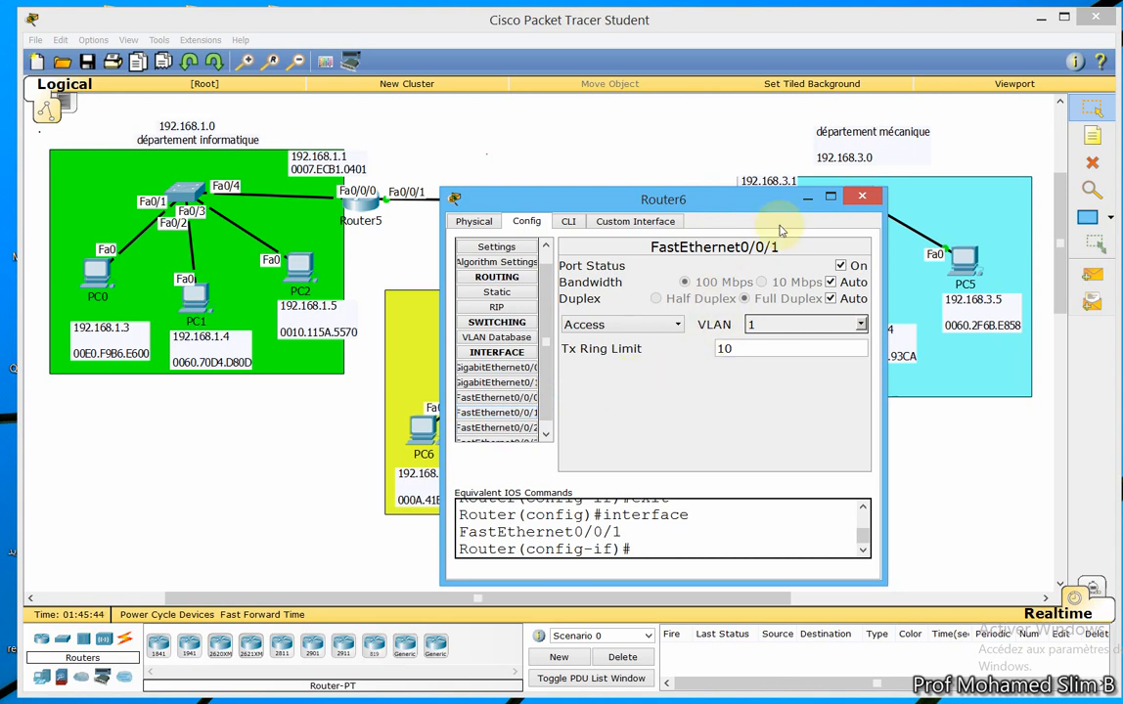
{"action": "left_click", "coordinate": [772, 176]}
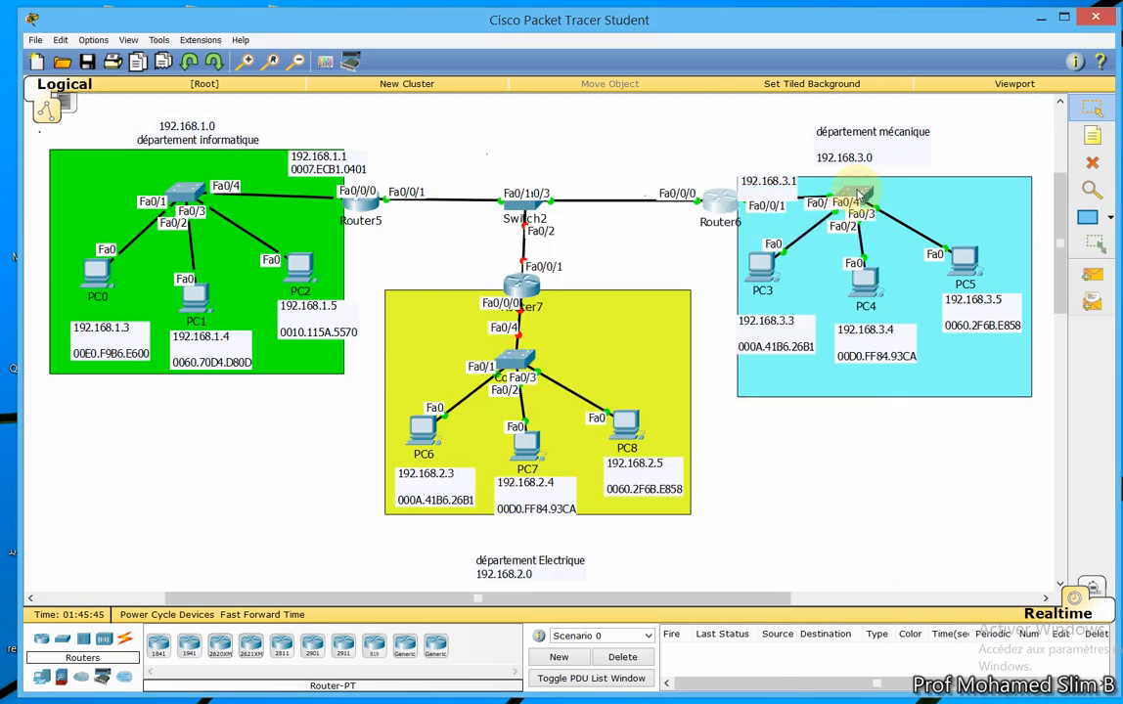
Delete Router5, Router6 and Router7 together with their cables from the three department networks.
{"action": "left_click", "coordinate": [1093, 161]}
{"action": "left_click", "coordinate": [578, 380]}
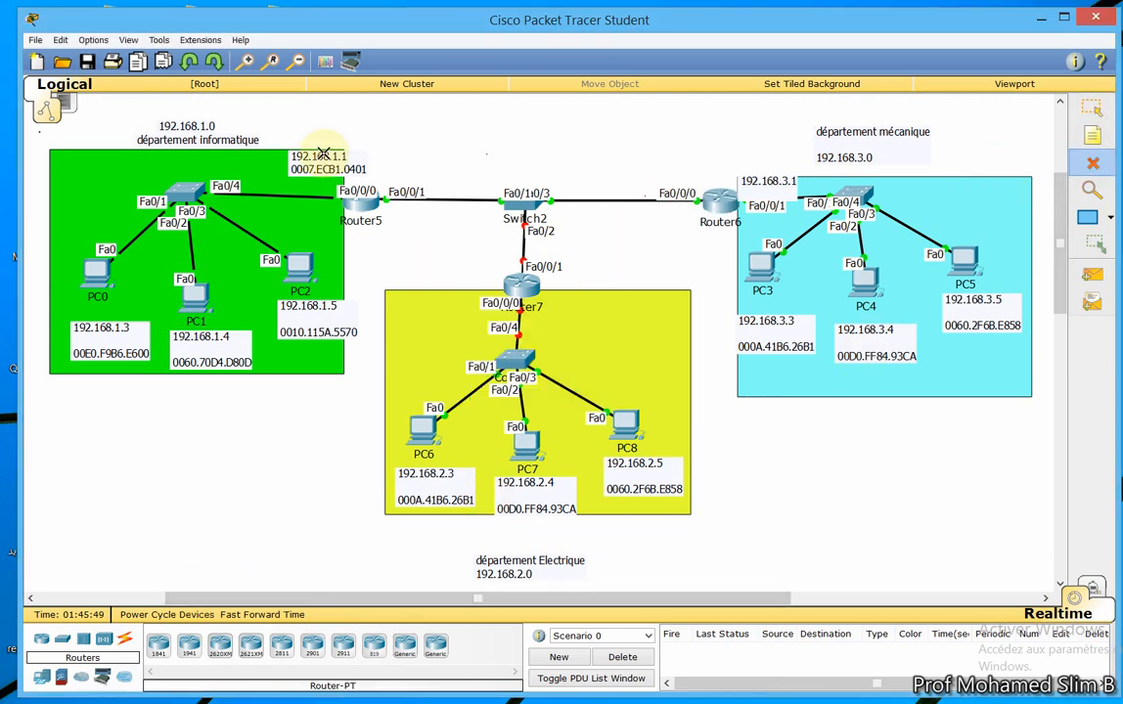
{"action": "left_click", "coordinate": [351, 207]}
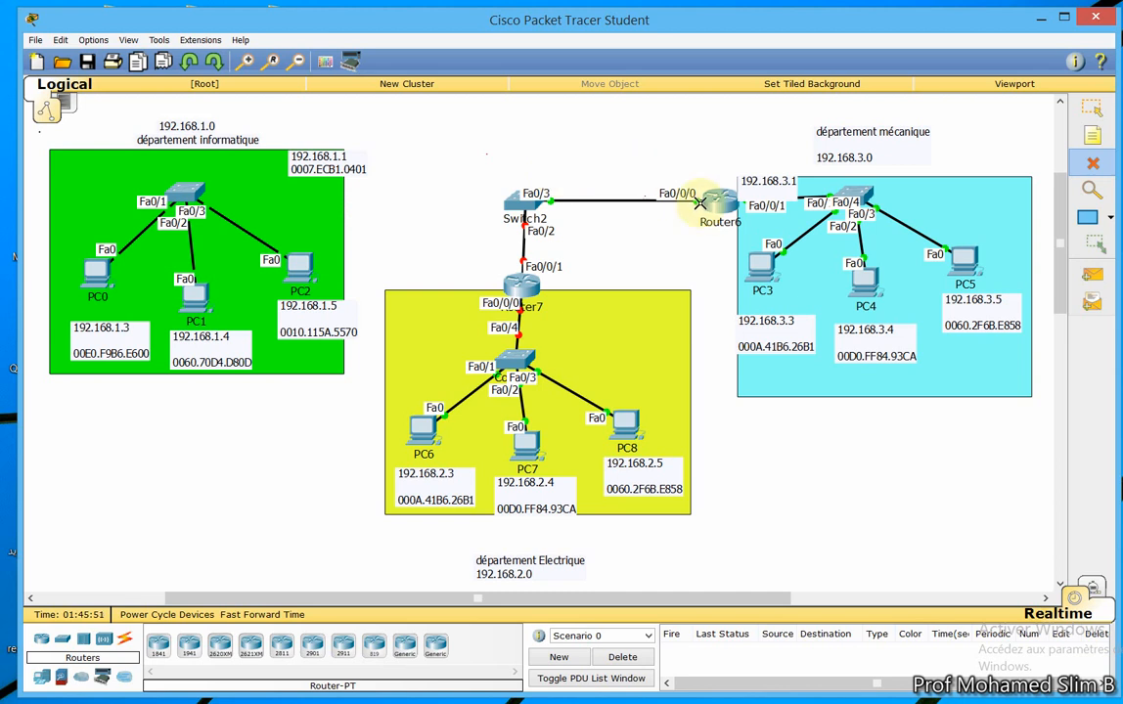
{"action": "left_click", "coordinate": [714, 206]}
{"action": "left_click", "coordinate": [523, 283]}
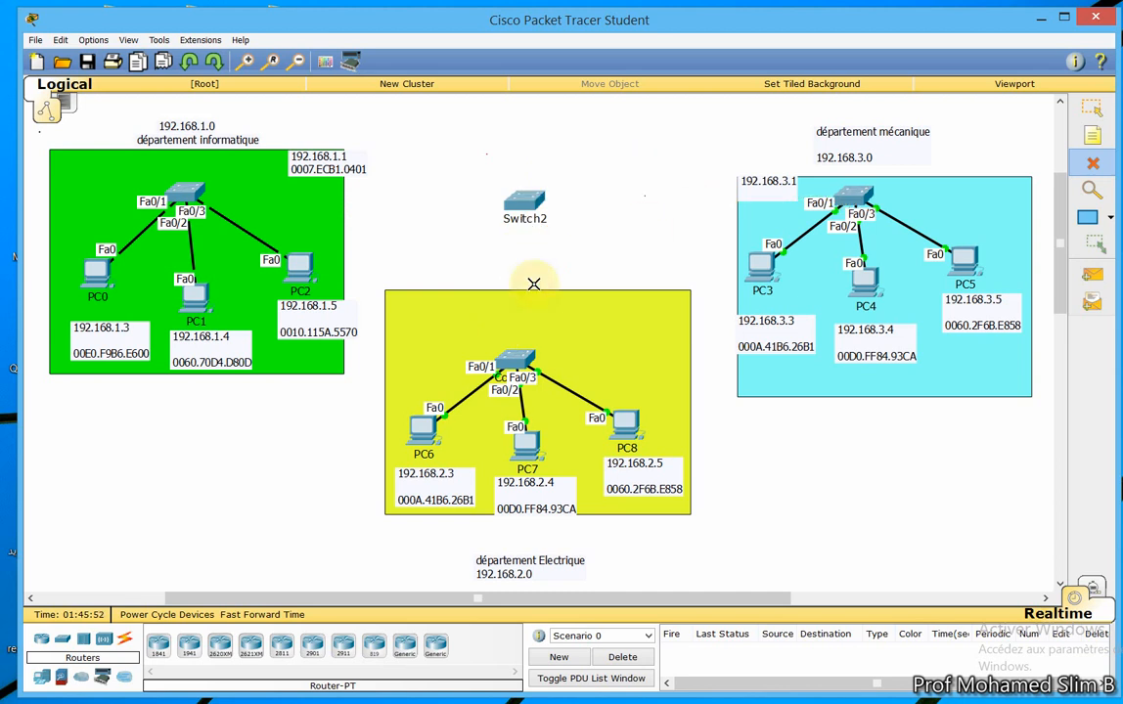
Place a generic Router-PT on the upper edge of the yellow Electrique area and view its installed modules.
{"action": "left_click", "coordinate": [403, 644]}
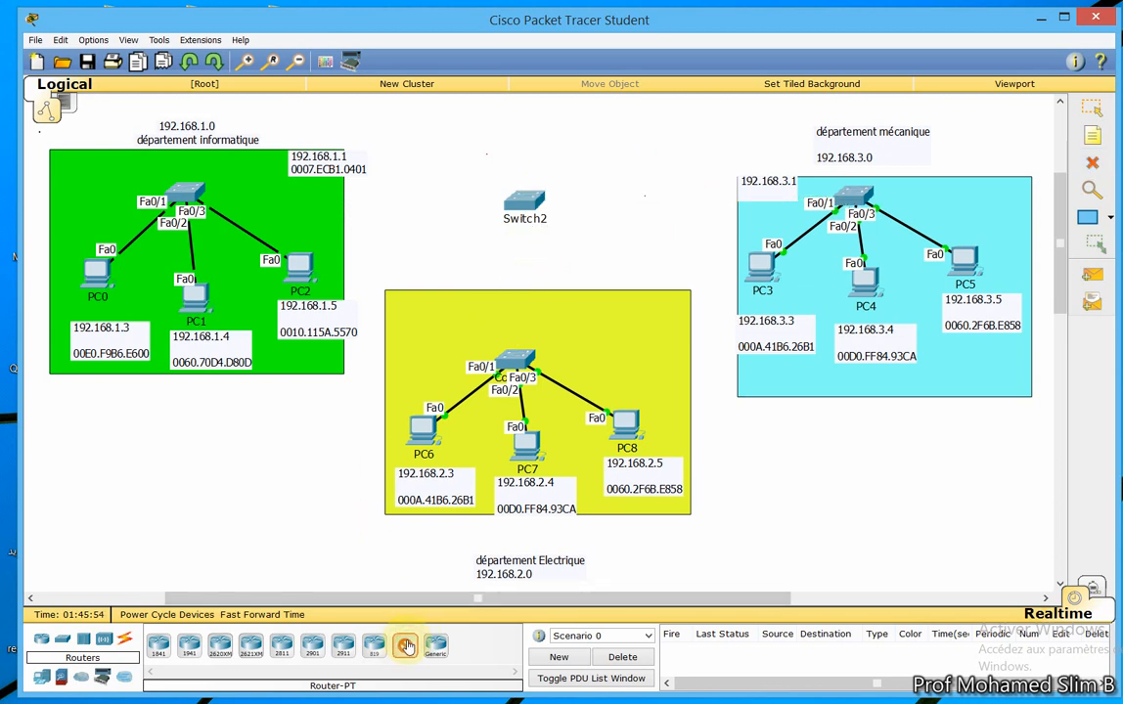
{"action": "left_click", "coordinate": [519, 285]}
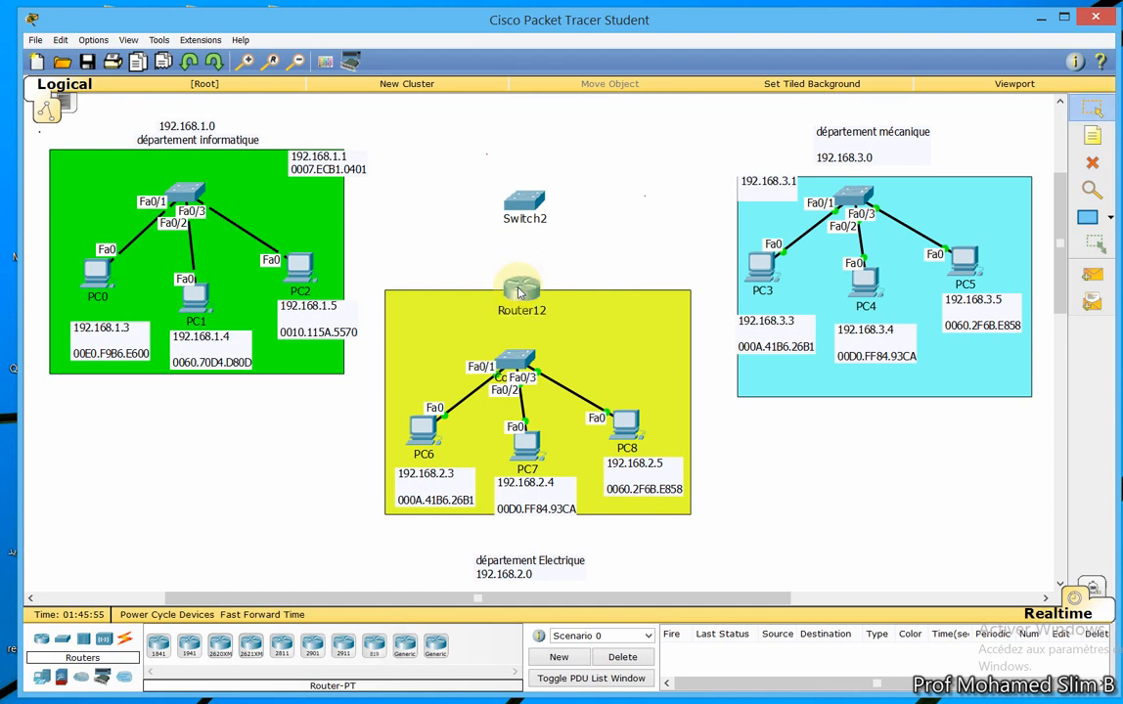
{"action": "left_click", "coordinate": [524, 294]}
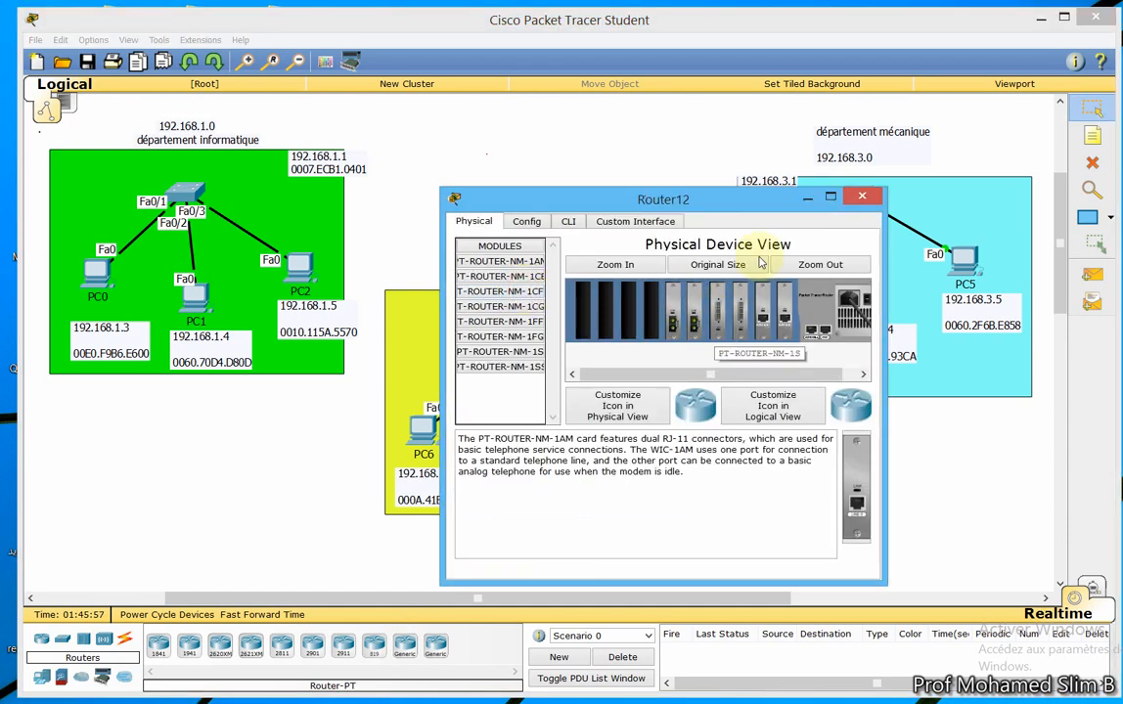
{"action": "left_click", "coordinate": [861, 197]}
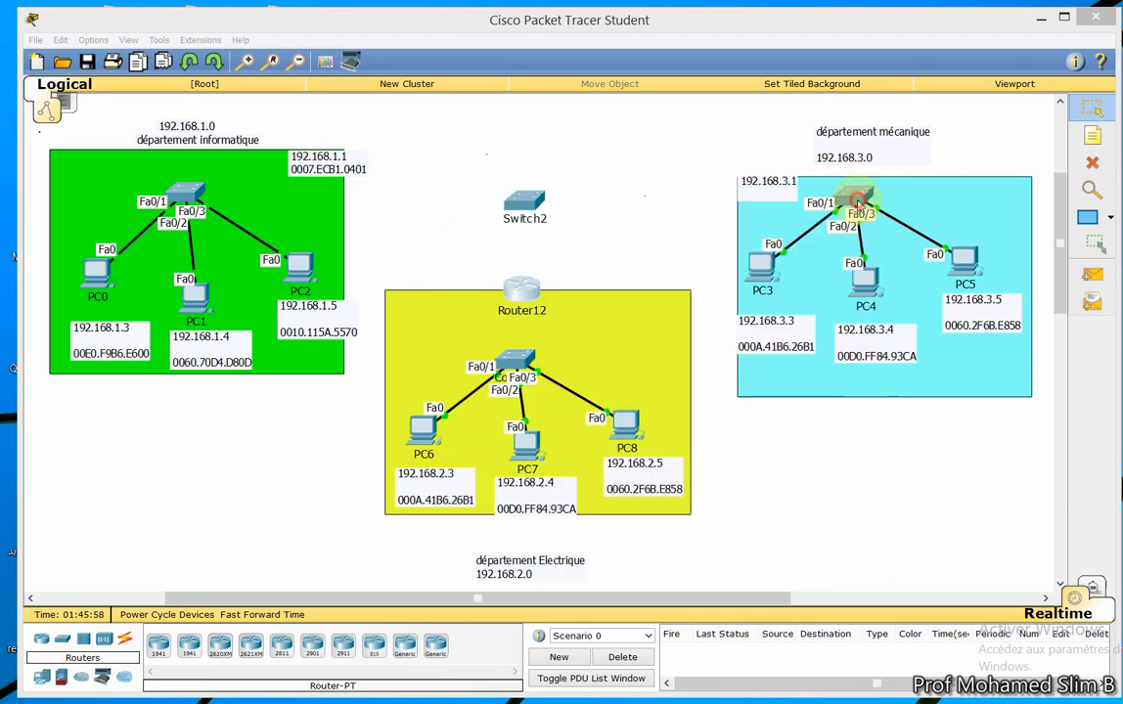
Place a Router-PT-Empty between the central switch and the mécanique area and inspect its module slots in the physical view.
{"action": "left_click", "coordinate": [426, 649]}
{"action": "left_click", "coordinate": [614, 238]}
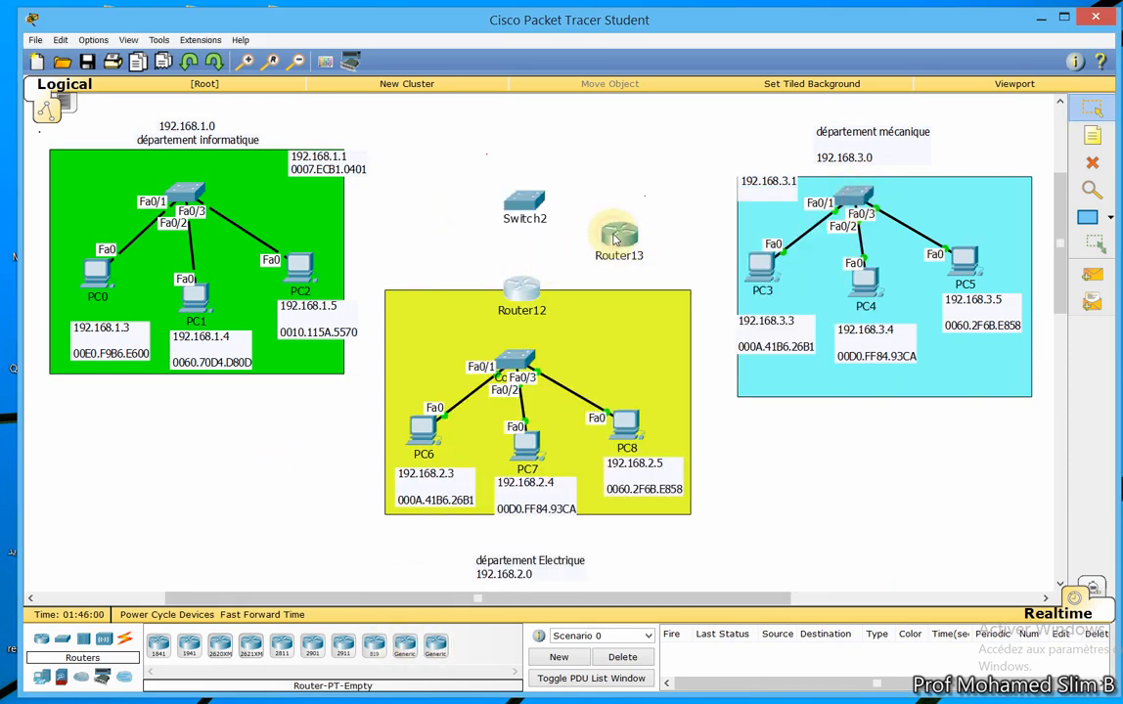
{"action": "left_click", "coordinate": [616, 238]}
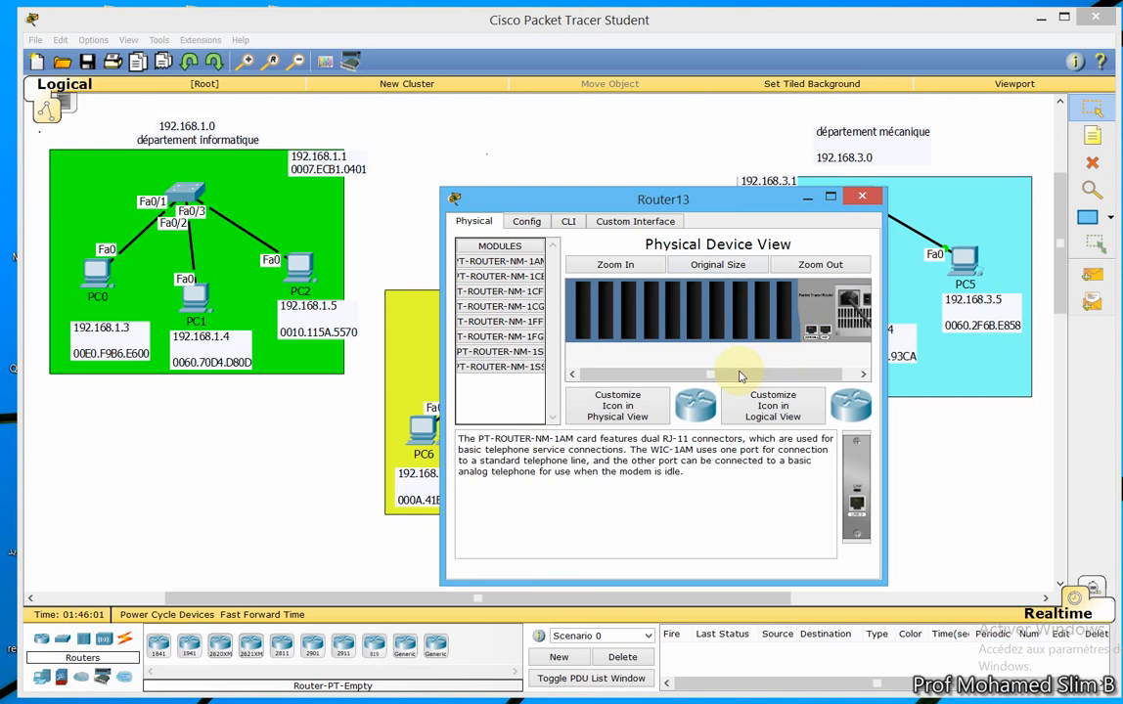
{"action": "left_click_drag", "start_coordinate": [740, 375], "coordinate": [692, 370]}
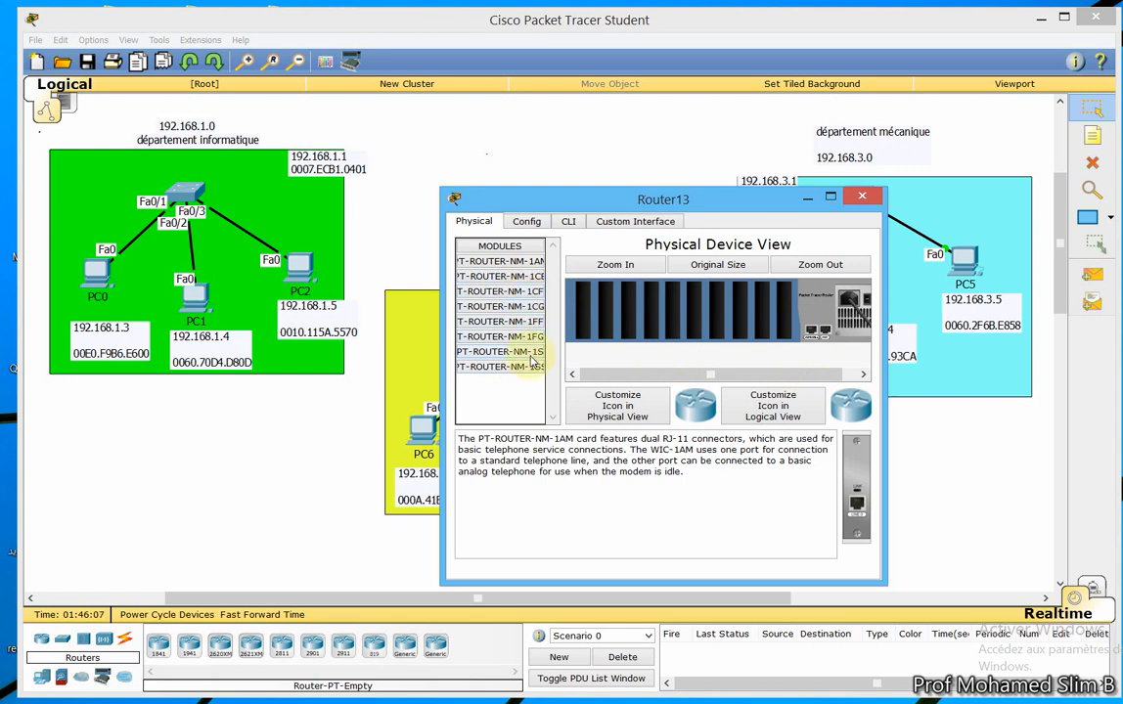
{"action": "left_click", "coordinate": [600, 264]}
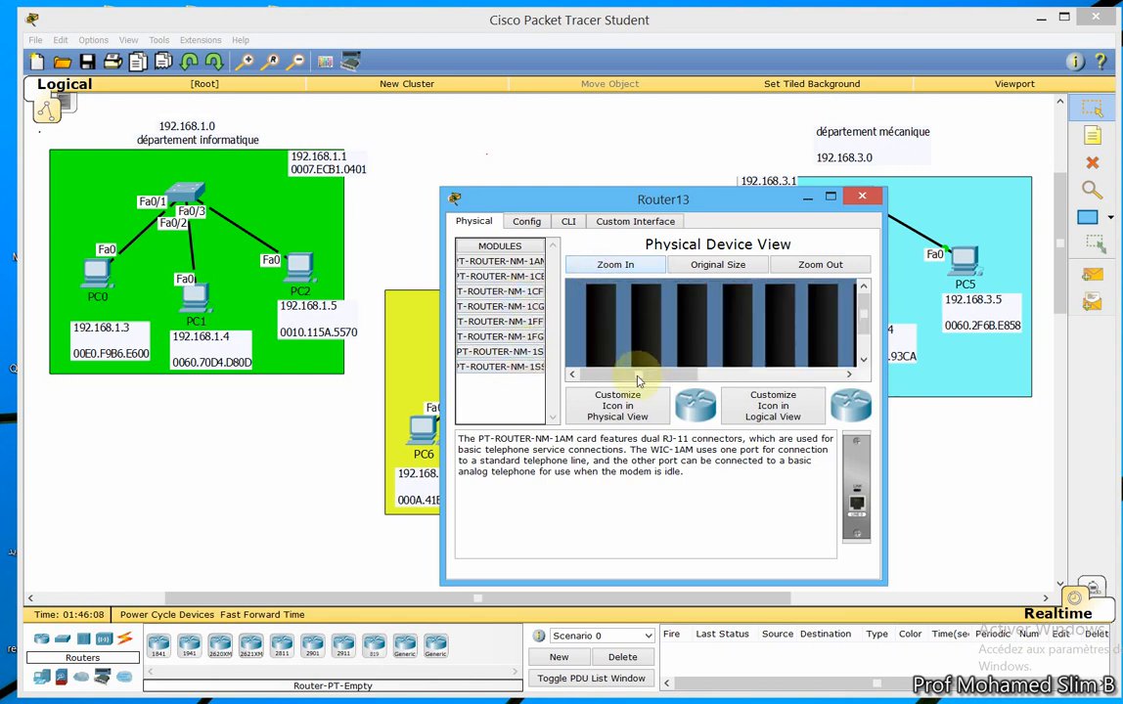
{"action": "left_click_drag", "start_coordinate": [638, 381], "coordinate": [923, 399]}
{"action": "left_click_drag", "start_coordinate": [864, 318], "coordinate": [866, 375]}
{"action": "left_click_drag", "start_coordinate": [747, 374], "coordinate": [633, 372]}
{"action": "left_click", "coordinate": [870, 199]}
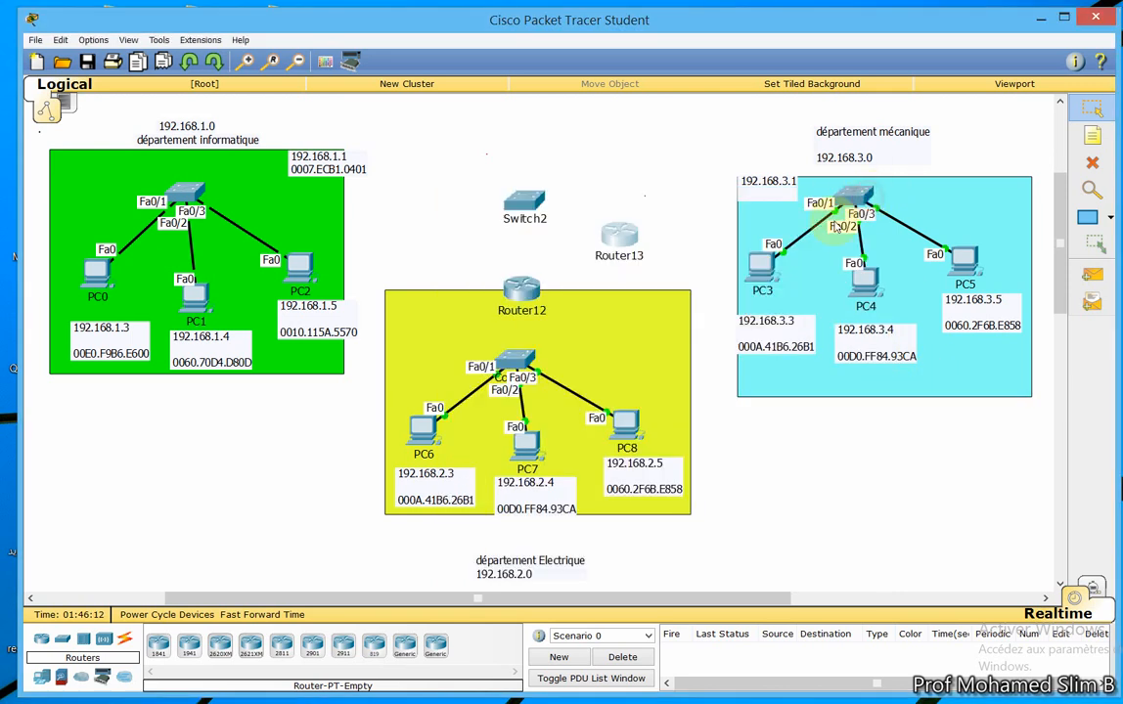
Add another generic Router-PT below the mécanique area and a second Router-PT-Empty beneath it, opening the empty router's device window.
{"action": "left_click", "coordinate": [406, 649]}
{"action": "left_click", "coordinate": [827, 476]}
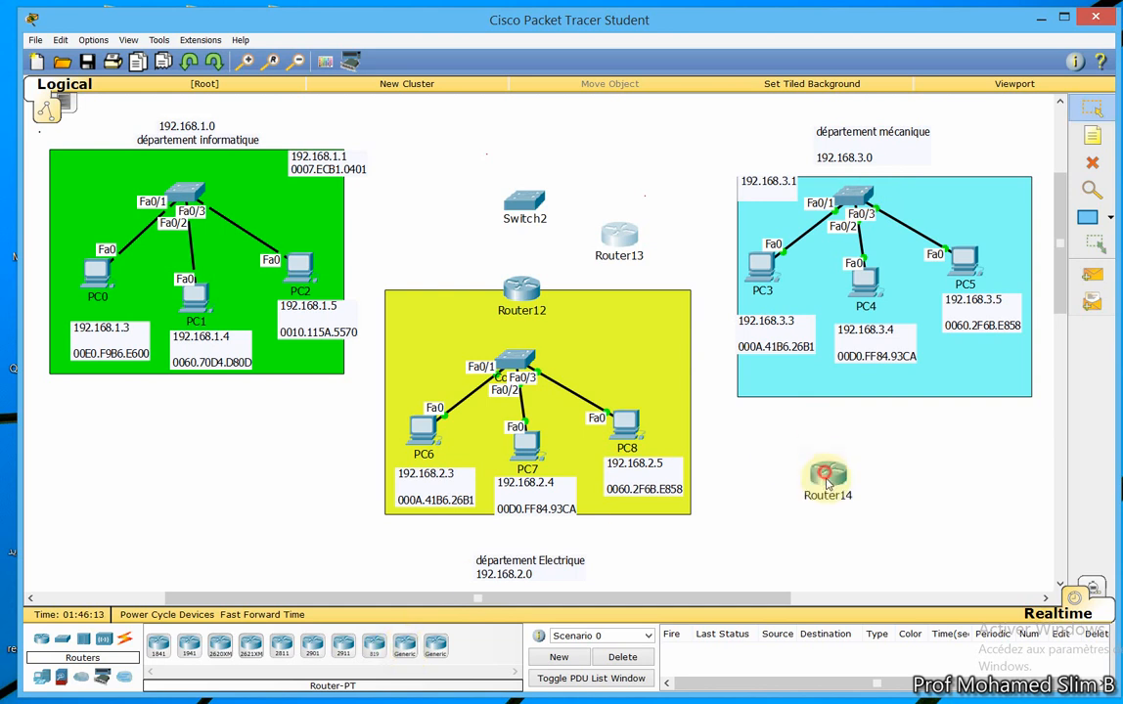
{"action": "left_click", "coordinate": [435, 648]}
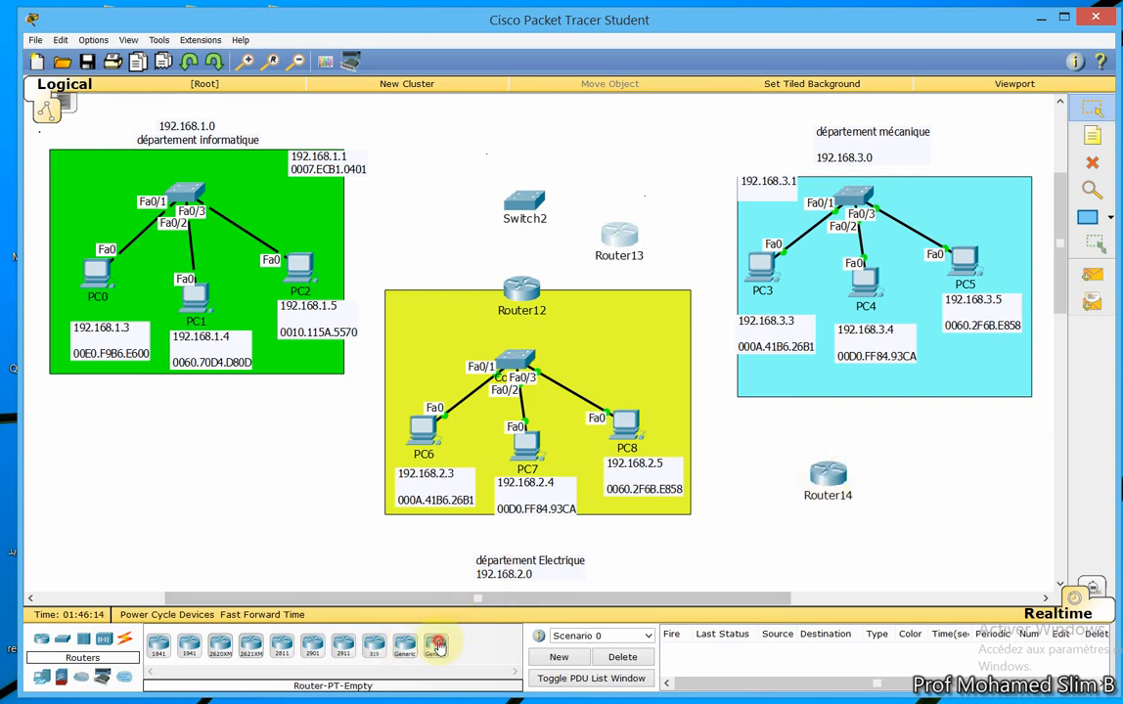
{"action": "left_click", "coordinate": [756, 559]}
{"action": "left_click", "coordinate": [759, 557]}
{"action": "left_click", "coordinate": [746, 373]}
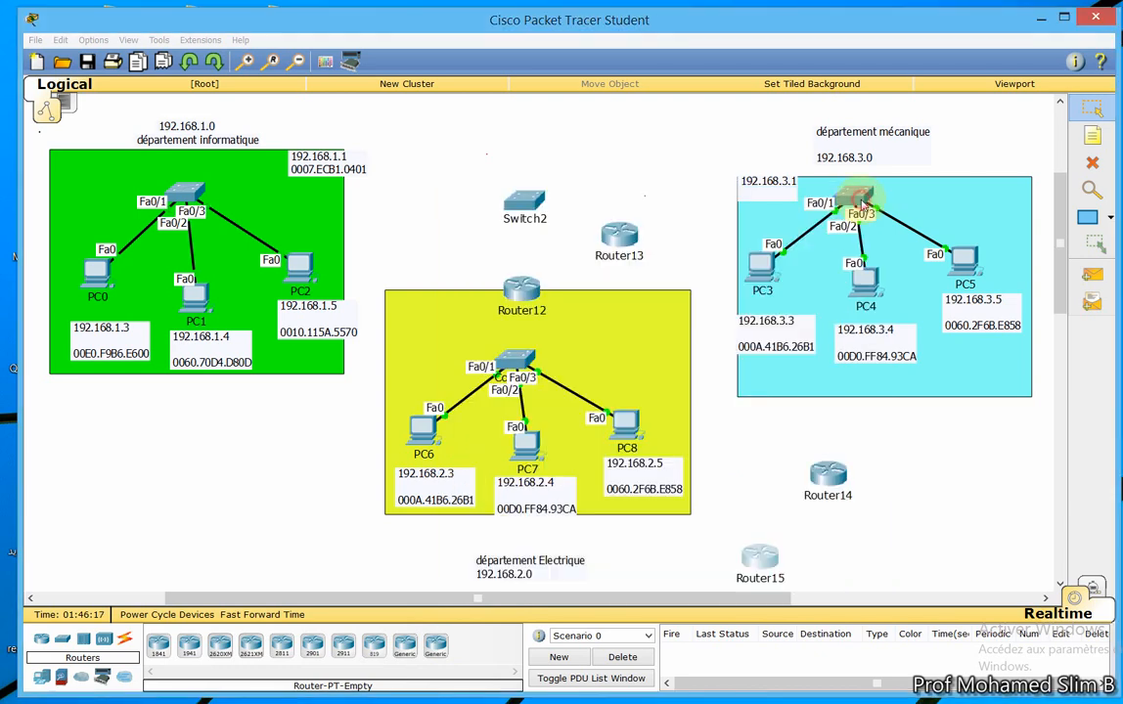
Inspect Router14's installed modules in its physical view and close the device window.
{"action": "left_click", "coordinate": [860, 197]}
{"action": "left_click", "coordinate": [828, 474]}
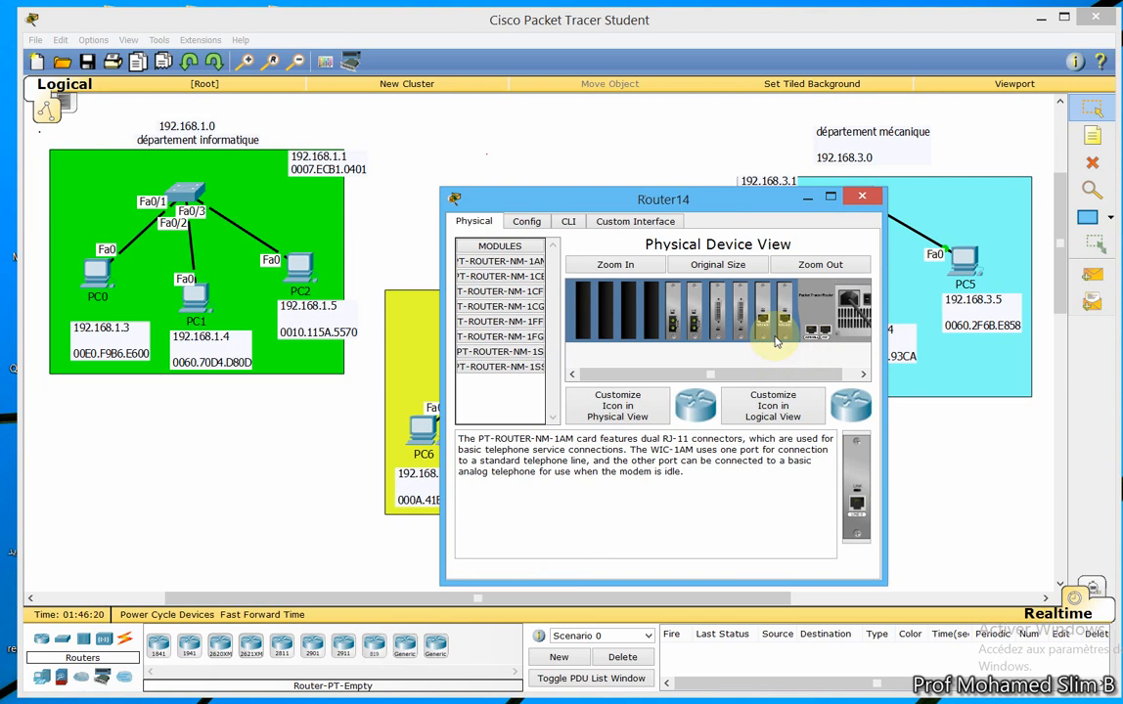
{"action": "left_click", "coordinate": [862, 198]}
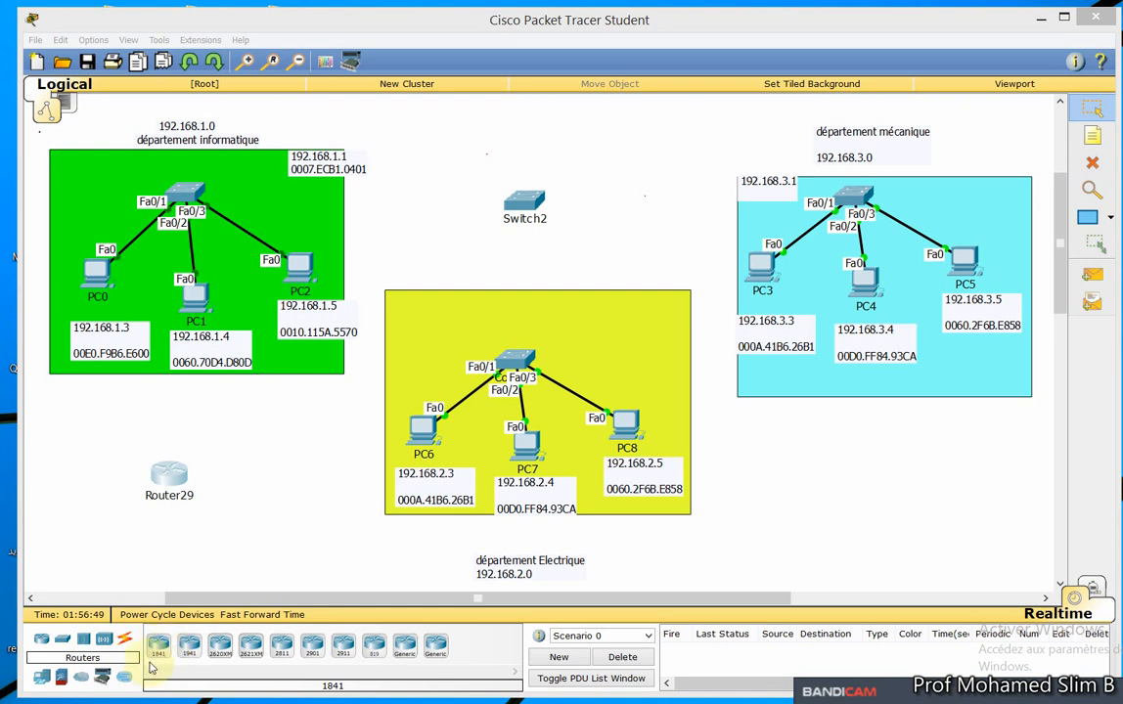
Move Router29 to the right edge of the informatique area and place 1841 routers on the Electrique area's upper edge and the mécanique area's left edge.
{"action": "left_click_drag", "start_coordinate": [168, 475], "coordinate": [341, 205]}
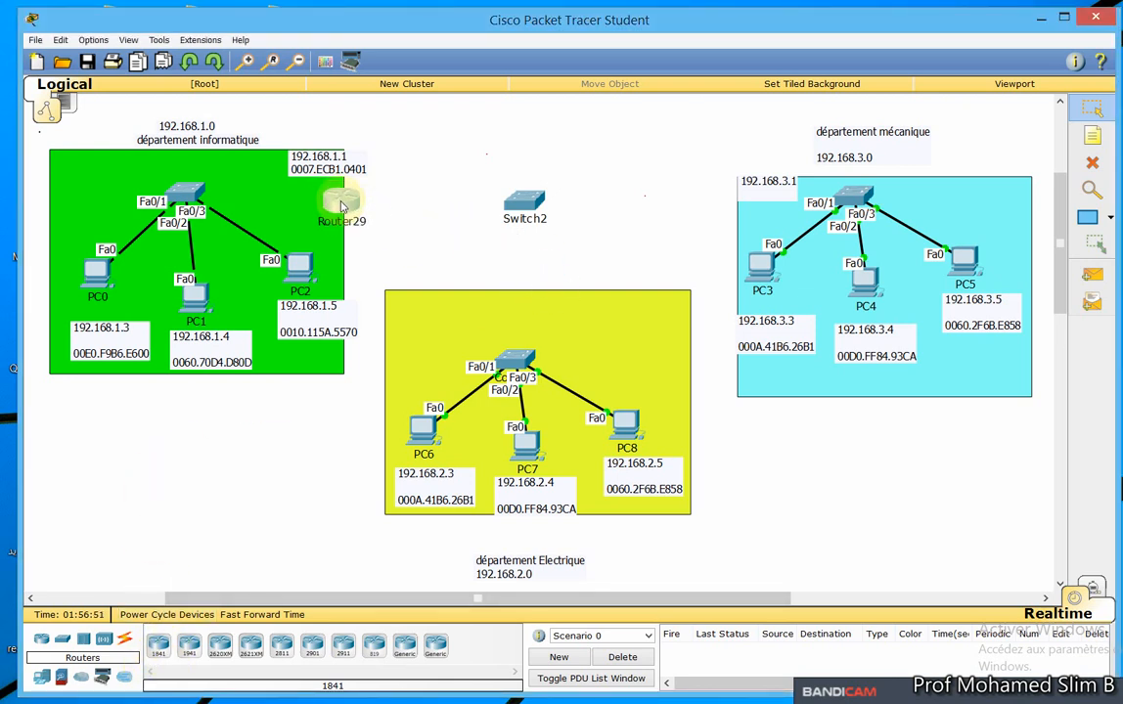
{"action": "left_click_drag", "start_coordinate": [157, 645], "coordinate": [533, 295]}
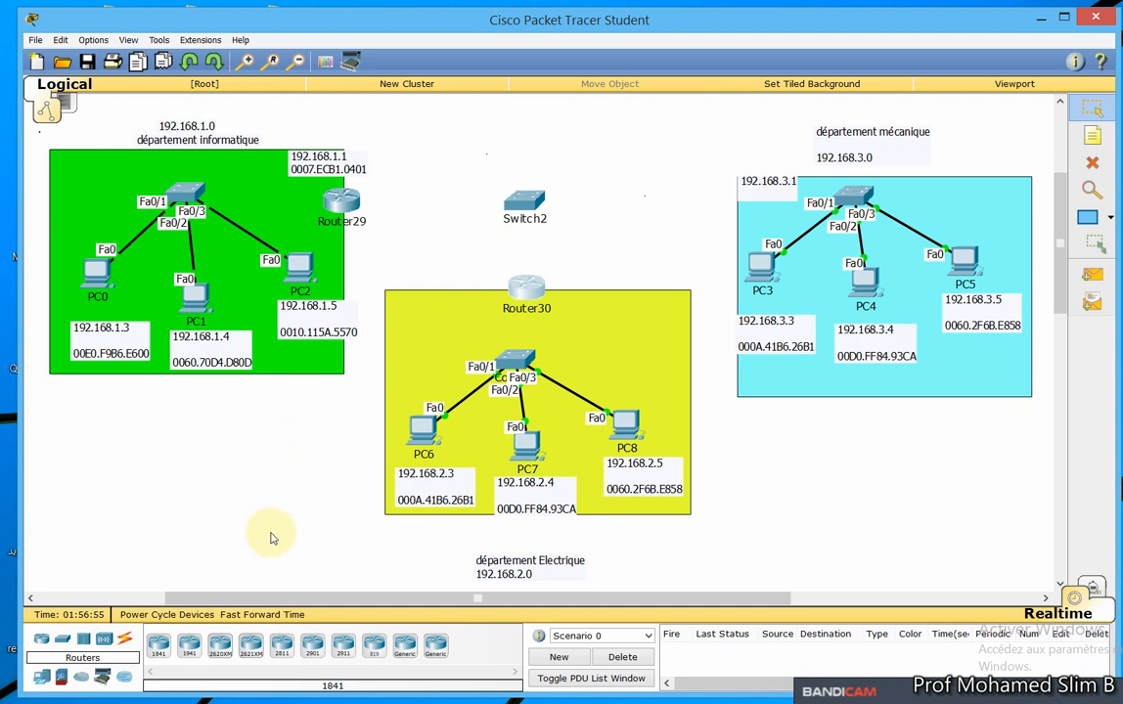
{"action": "left_click", "coordinate": [156, 651]}
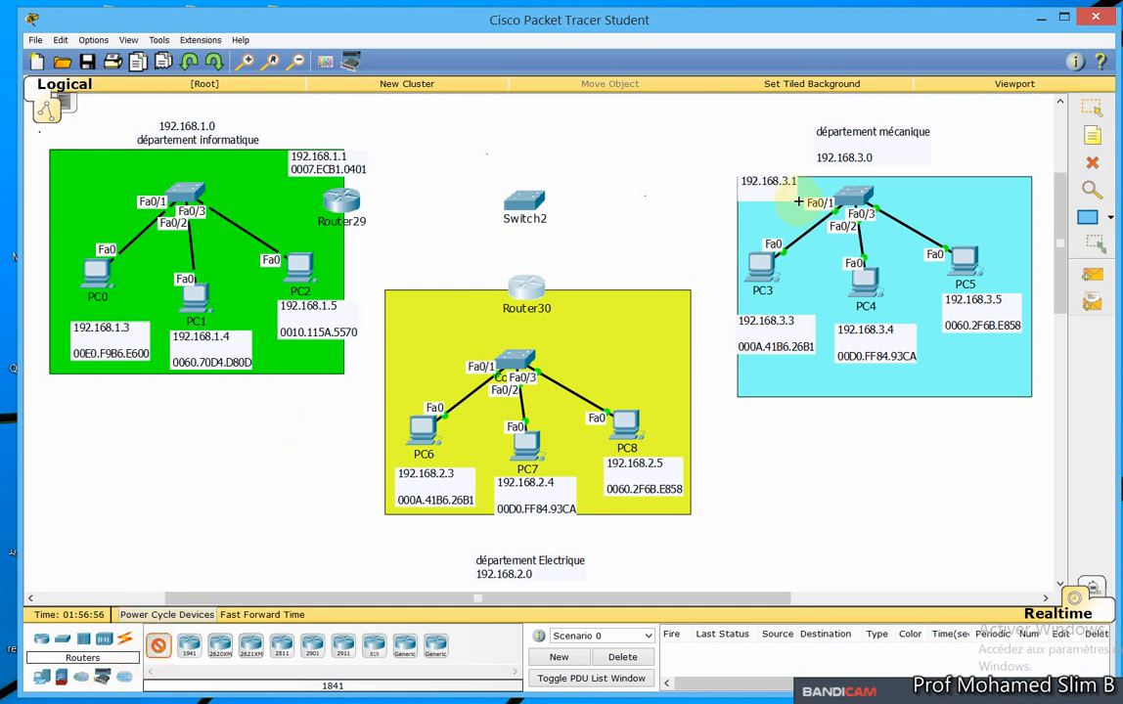
{"action": "left_click", "coordinate": [735, 212]}
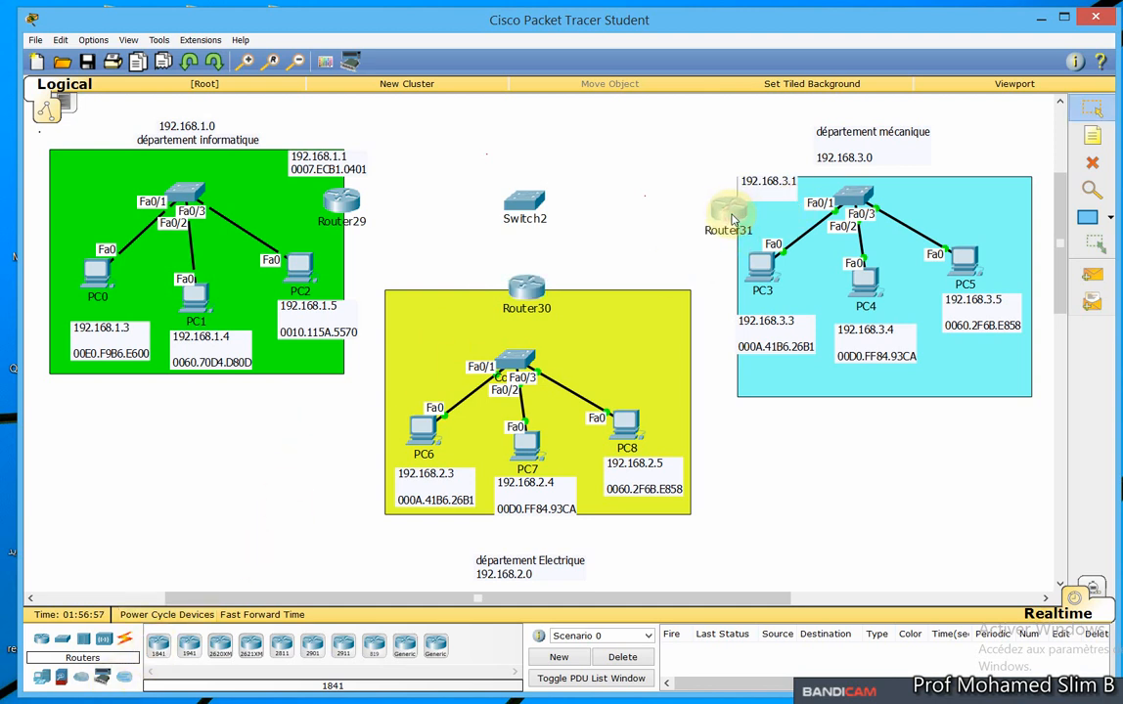
Connect the informatique switch's FastEthernet0/4 to Router29's FastEthernet0/0 with a copper straight-through cable.
{"action": "left_click", "coordinate": [127, 640]}
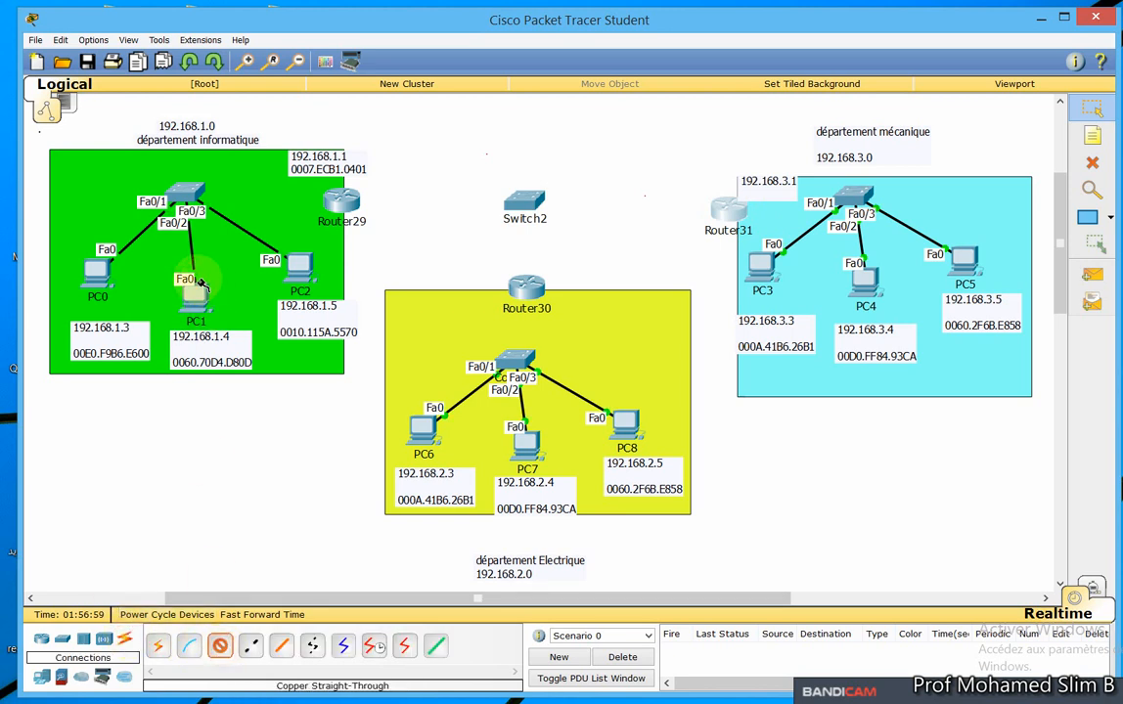
{"action": "left_click", "coordinate": [200, 196]}
{"action": "left_click", "coordinate": [231, 215]}
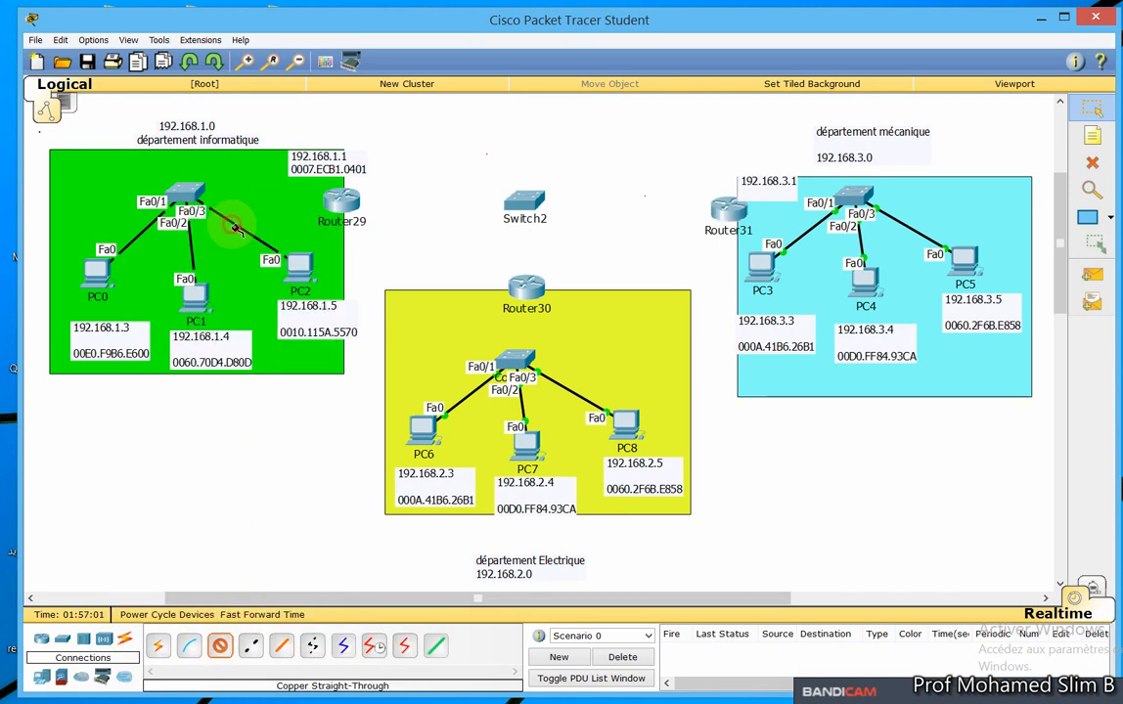
{"action": "left_click", "coordinate": [331, 201]}
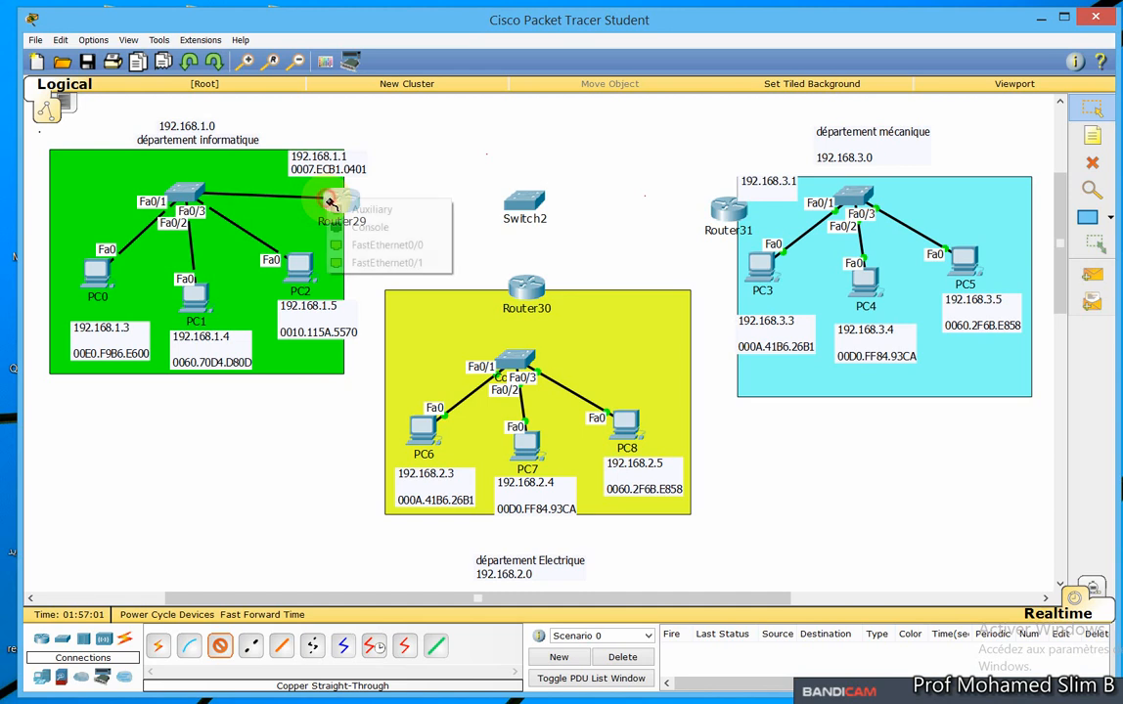
{"action": "left_click", "coordinate": [377, 244]}
Connect Router29's FastEthernet0/1 to the central Switch2's FastEthernet0/1 with a copper straight-through cable.
{"action": "left_click", "coordinate": [190, 646]}
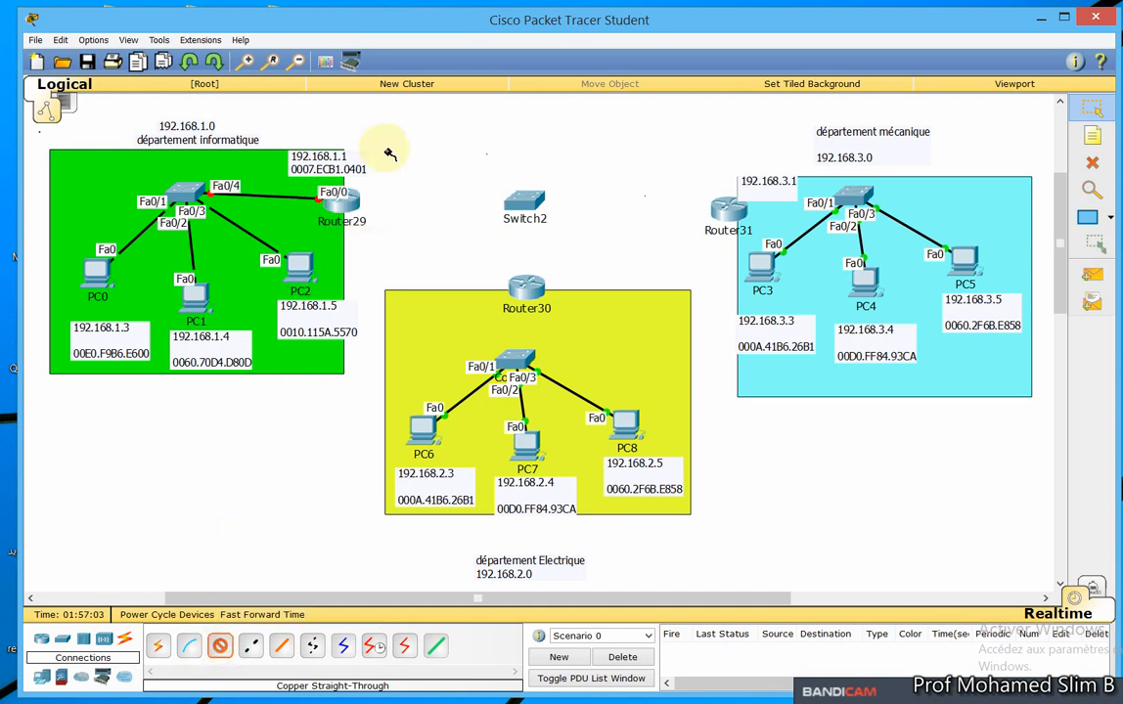
{"action": "left_click", "coordinate": [347, 202]}
{"action": "left_click", "coordinate": [410, 247]}
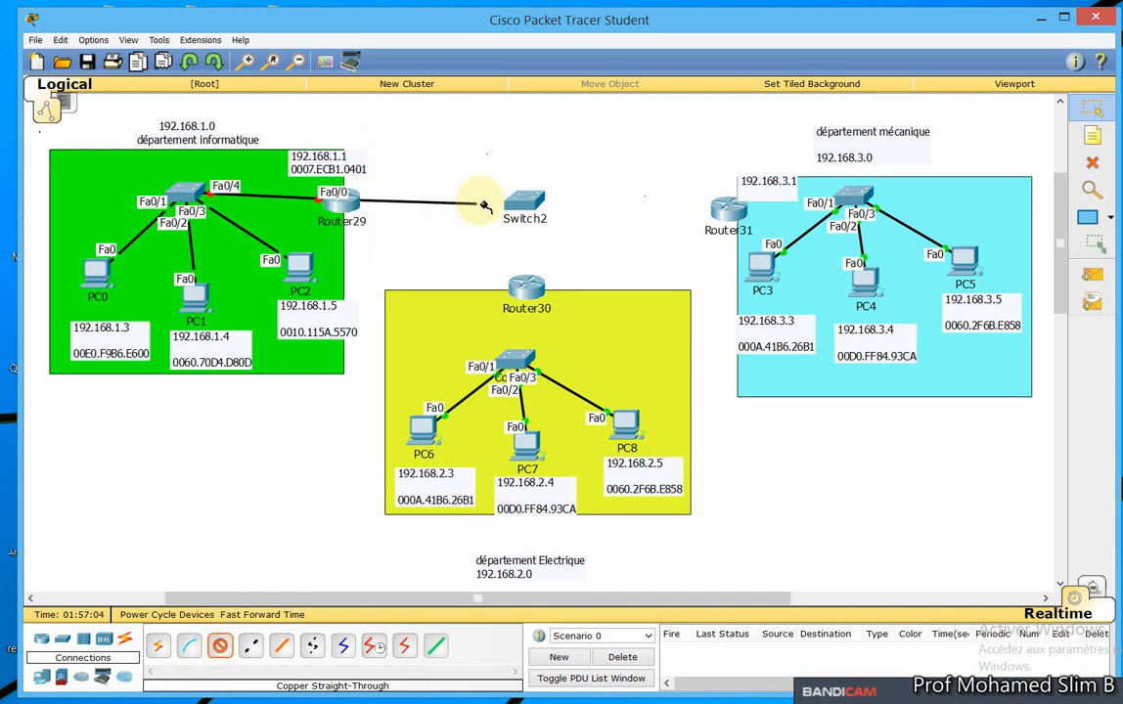
{"action": "left_click", "coordinate": [515, 203]}
{"action": "left_click", "coordinate": [538, 227]}
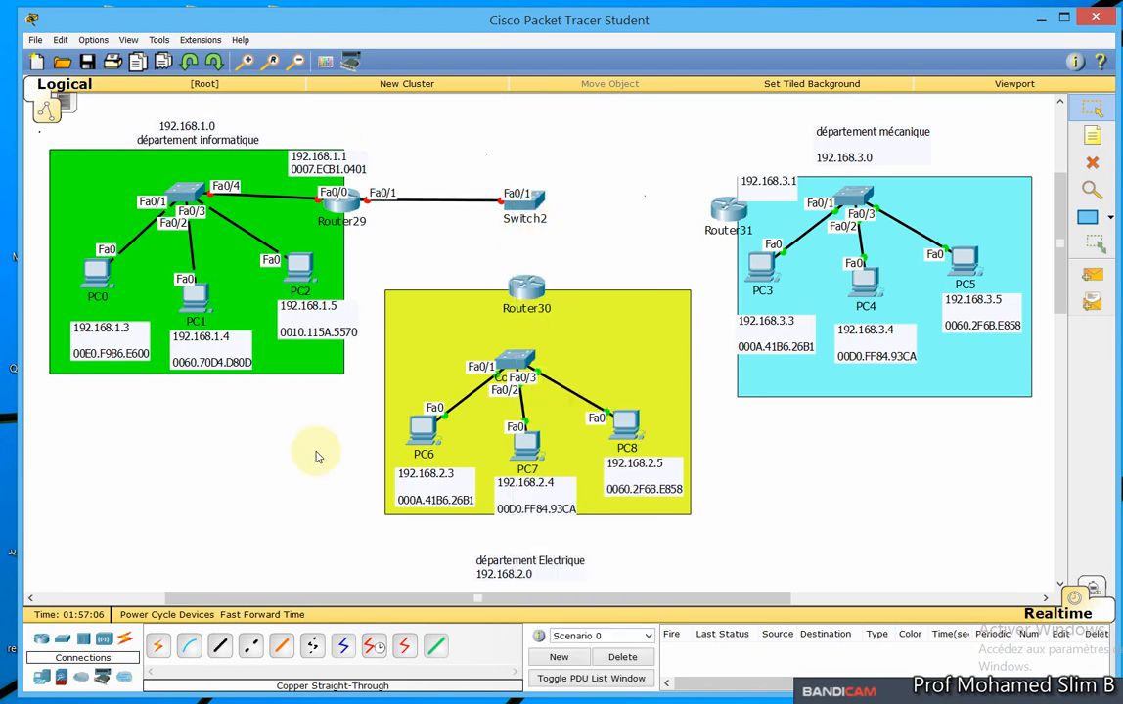
Connect Router30's FastEthernet0/0 to Switch2's FastEthernet0/2 with a copper straight-through cable.
{"action": "left_click", "coordinate": [221, 645]}
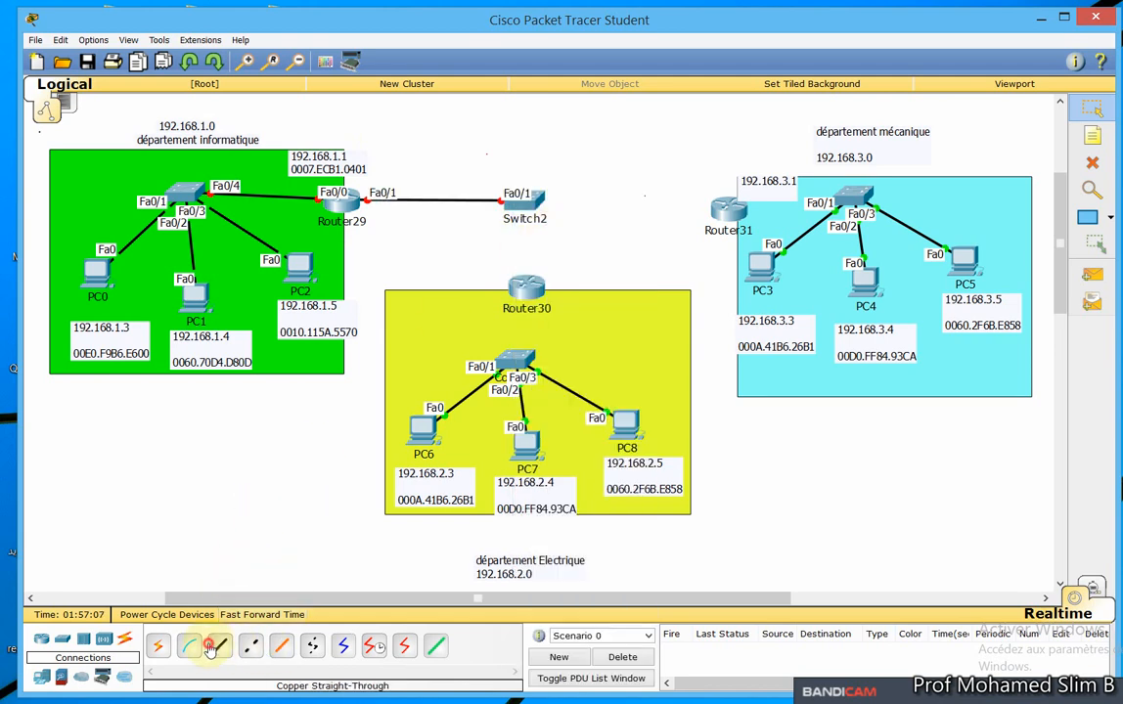
{"action": "left_click", "coordinate": [526, 287]}
{"action": "left_click", "coordinate": [541, 323]}
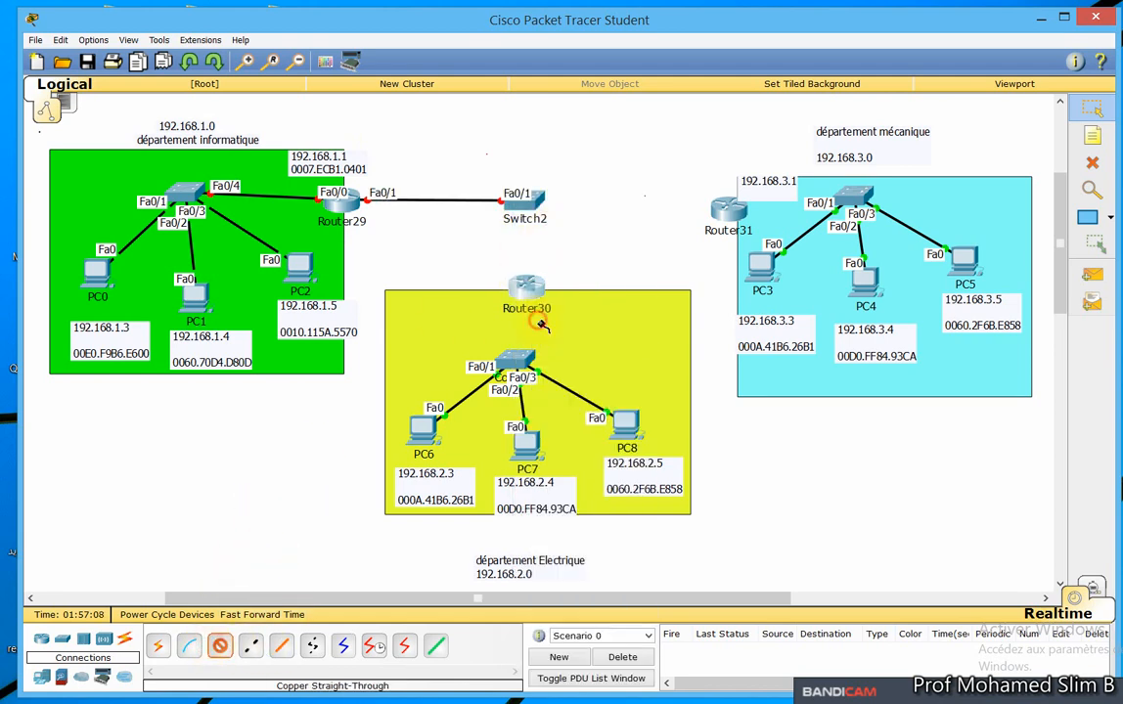
{"action": "left_click", "coordinate": [533, 206]}
{"action": "left_click", "coordinate": [549, 234]}
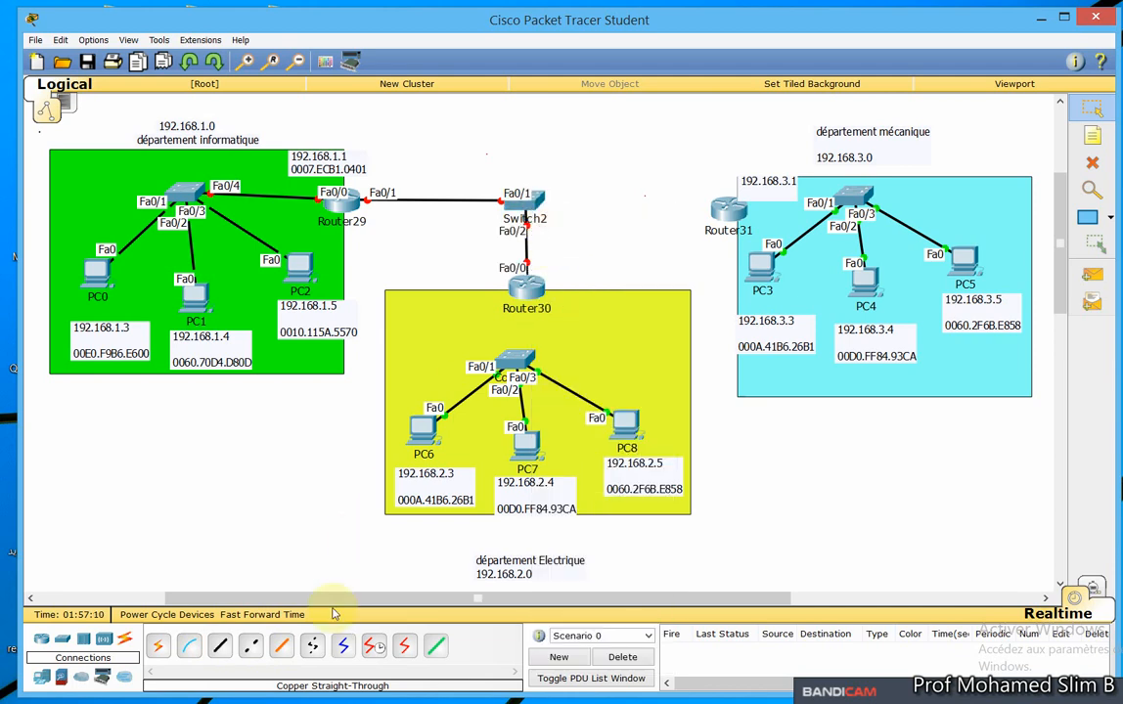
Connect the Electrique switch's FastEthernet0/4 to Router30's FastEthernet0/1 with a copper straight-through cable.
{"action": "left_click", "coordinate": [516, 362]}
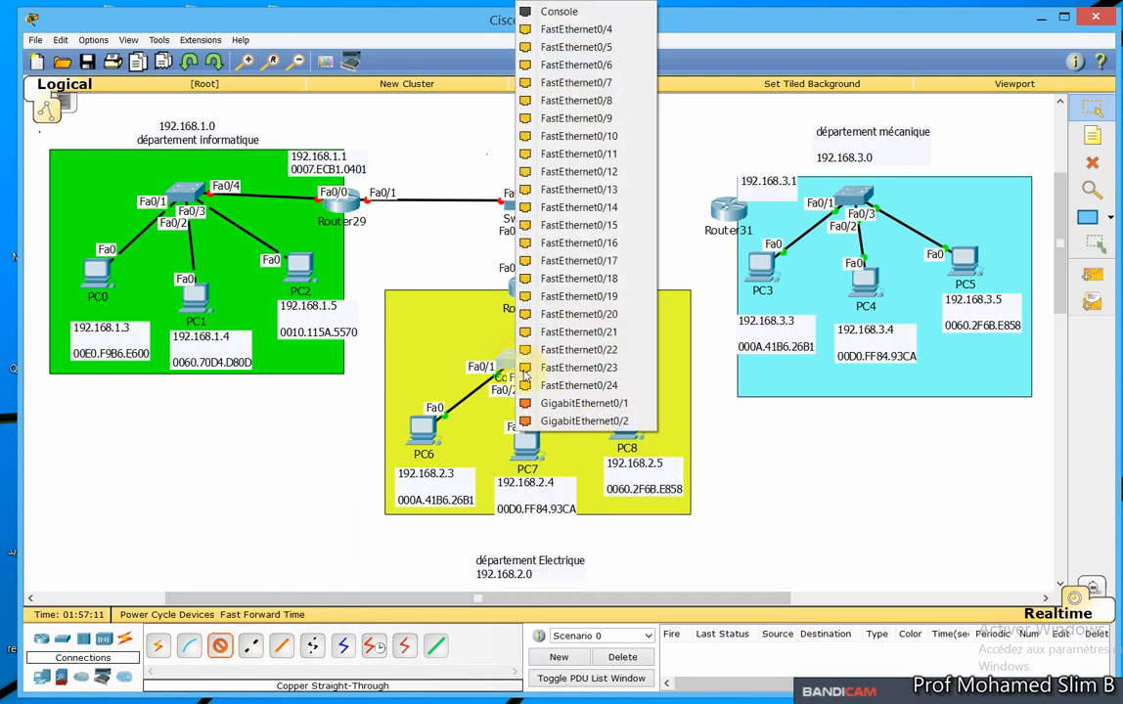
{"action": "left_click", "coordinate": [562, 65]}
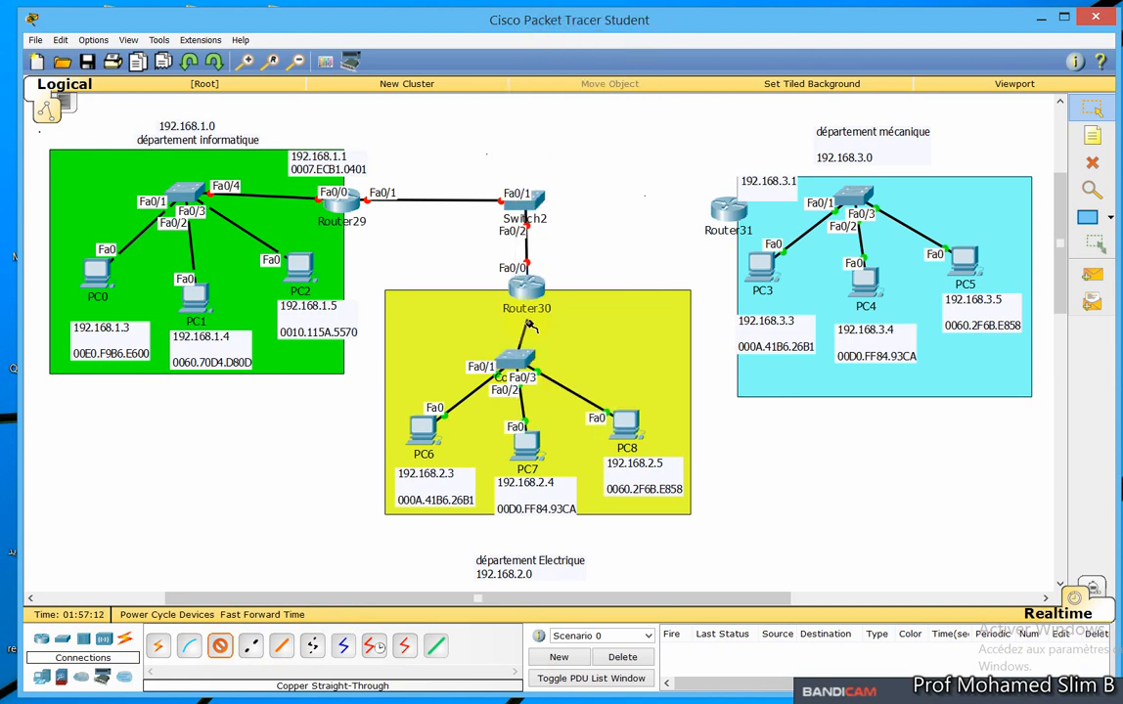
{"action": "left_click", "coordinate": [525, 295]}
{"action": "left_click", "coordinate": [577, 339]}
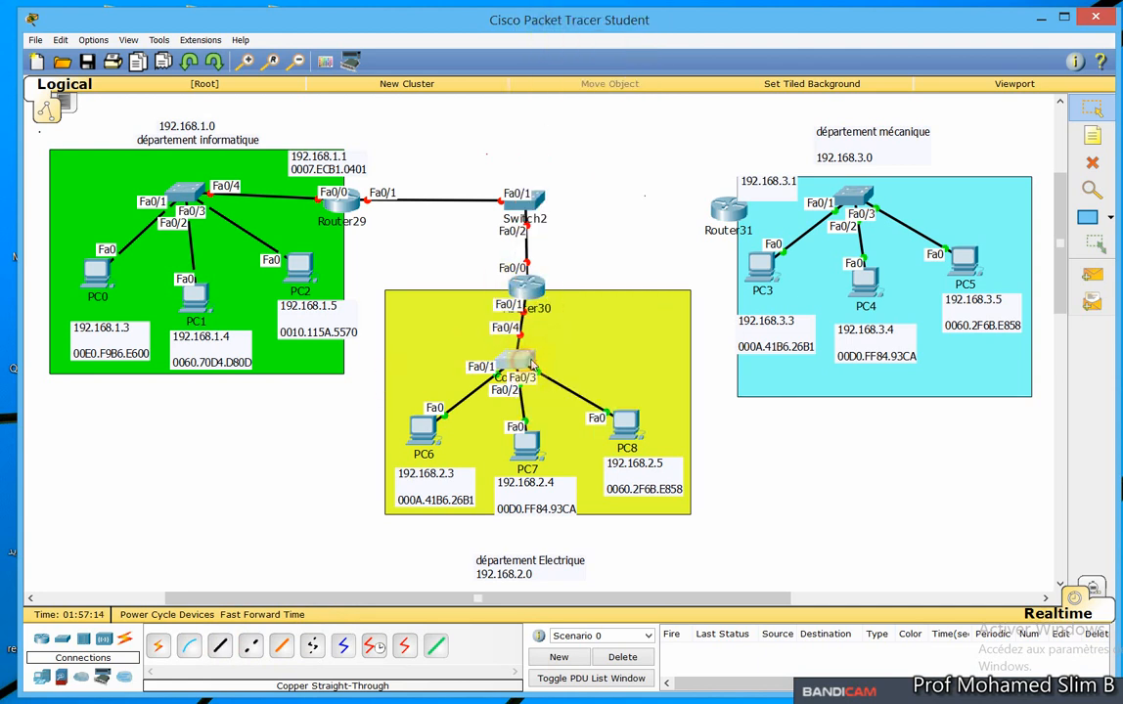
Connect Switch2's FastEthernet0/3 to Router31's FastEthernet0/0 with a copper straight-through cable.
{"action": "left_click", "coordinate": [220, 646]}
{"action": "left_click", "coordinate": [536, 199]}
{"action": "left_click", "coordinate": [571, 226]}
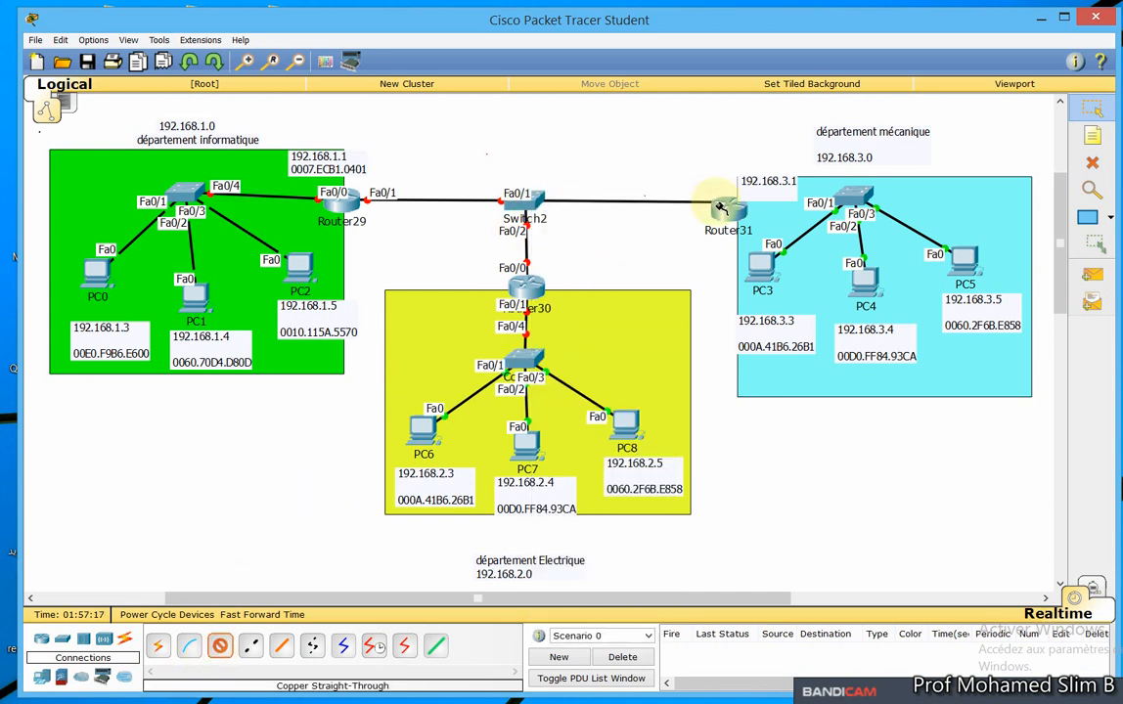
{"action": "left_click", "coordinate": [723, 207]}
{"action": "left_click", "coordinate": [735, 252]}
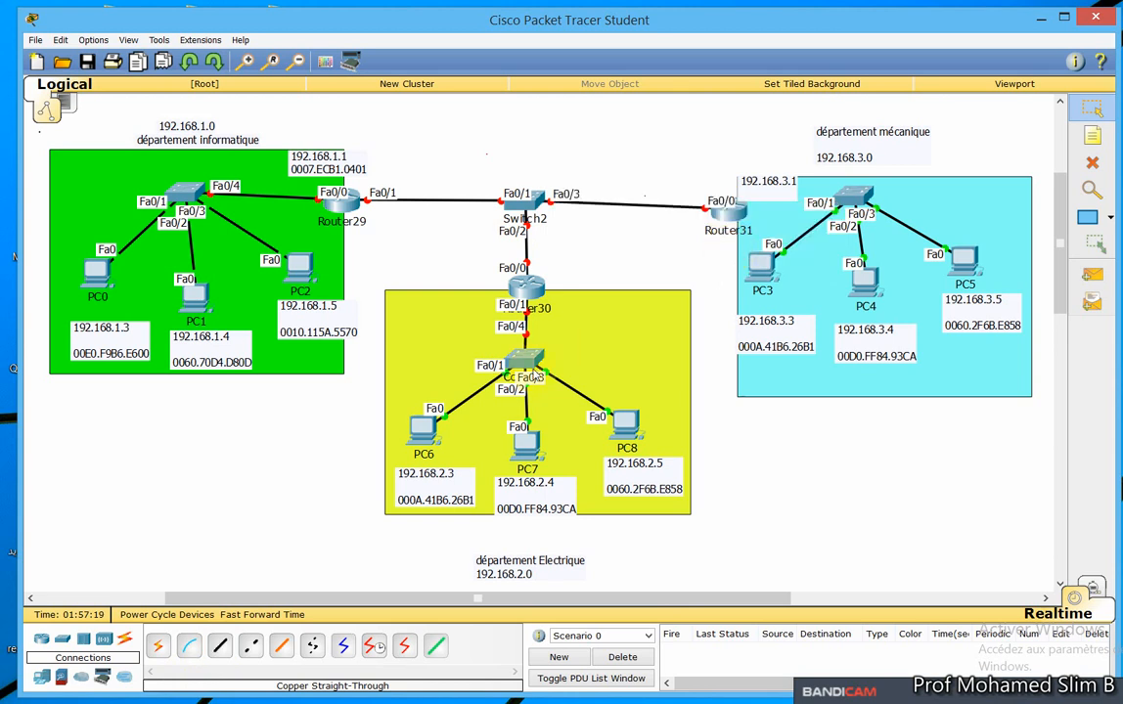
Connect Router31's FastEthernet0/1 to the mechanical department switch's FastEthernet0/4 with a copper straight-through cable, and shift the router and its 192.168.3.1 note outside the blue area.
{"action": "left_click", "coordinate": [220, 643]}
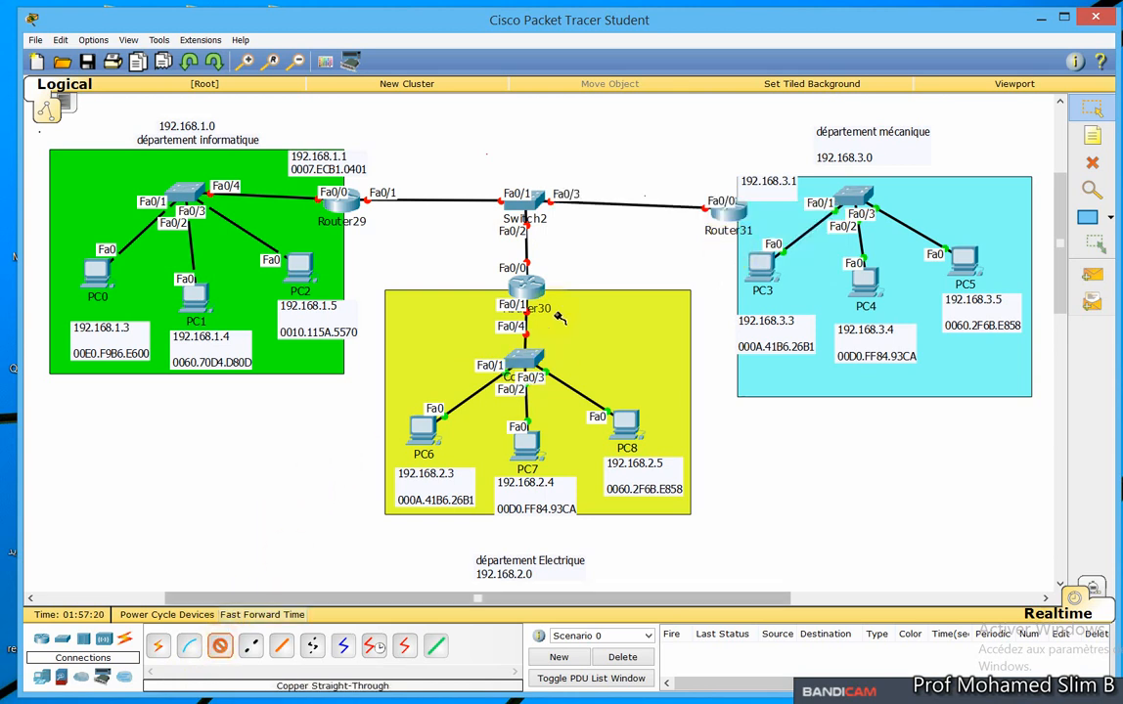
{"action": "left_click", "coordinate": [727, 208]}
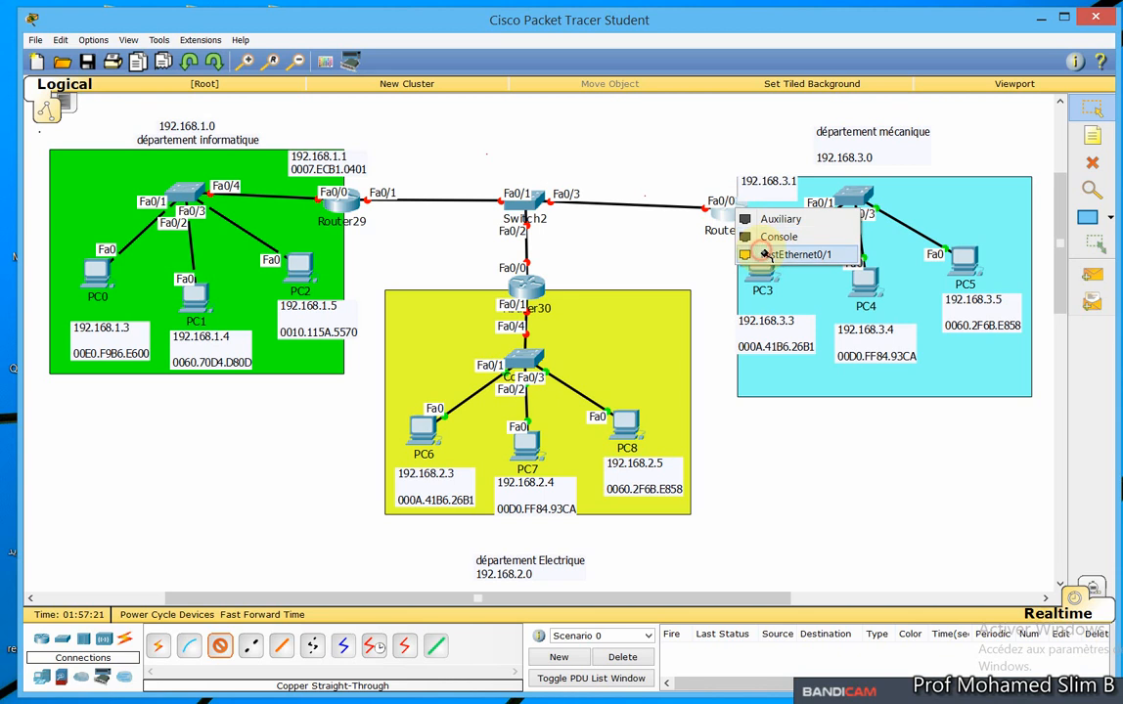
{"action": "left_click", "coordinate": [773, 254]}
{"action": "left_click", "coordinate": [854, 198]}
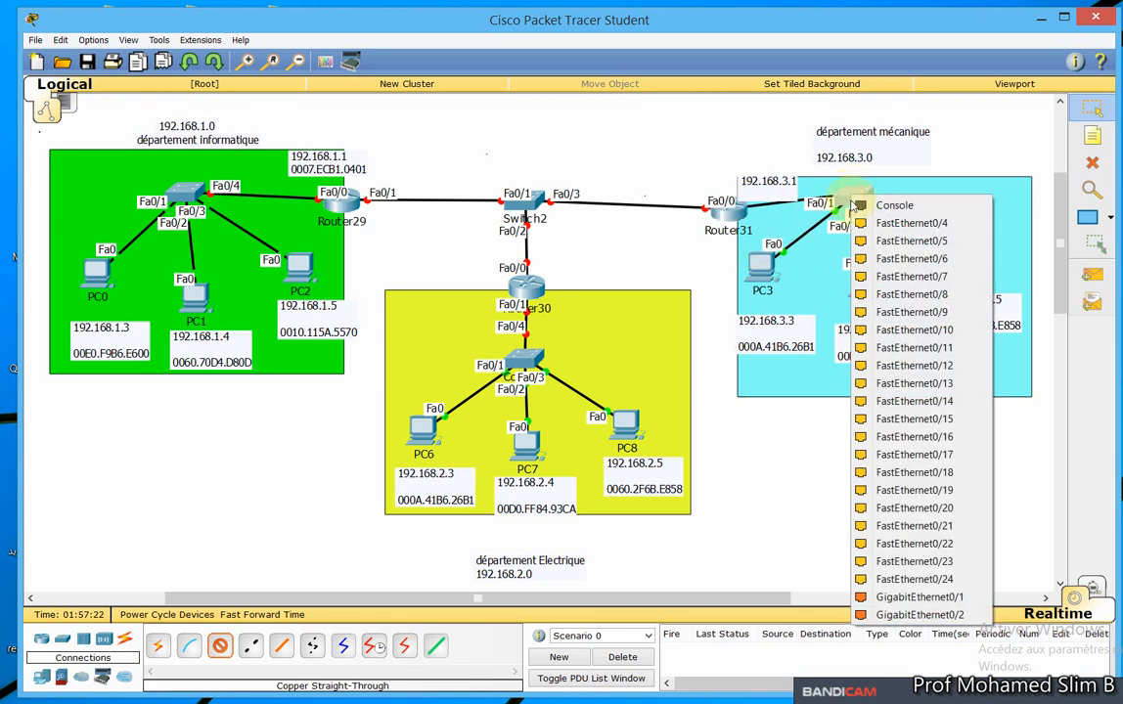
{"action": "left_click", "coordinate": [871, 222]}
{"action": "mouse_move", "coordinate": [729, 217]}
{"action": "left_mouse_down"}
{"action": "mouse_move", "coordinate": [709, 198]}
{"action": "mouse_move", "coordinate": [747, 174]}
{"action": "mouse_move", "coordinate": [741, 167]}
{"action": "mouse_move", "coordinate": [714, 204]}
{"action": "left_mouse_up"}
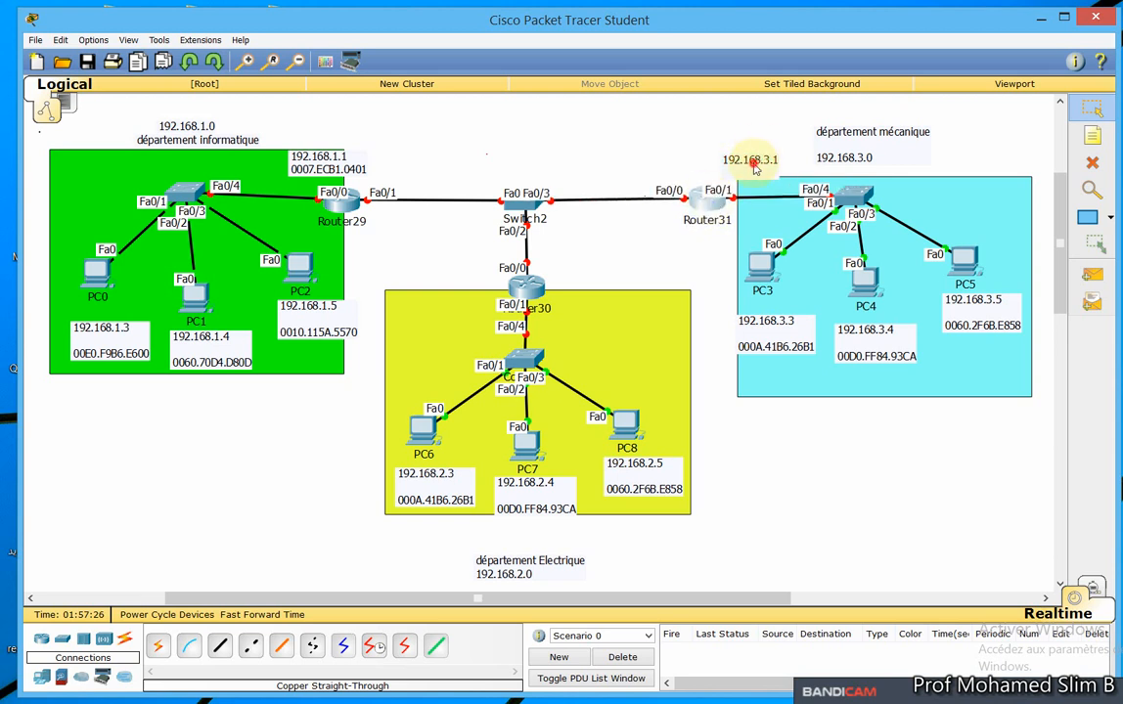
{"action": "left_click_drag", "start_coordinate": [754, 169], "coordinate": [745, 171]}
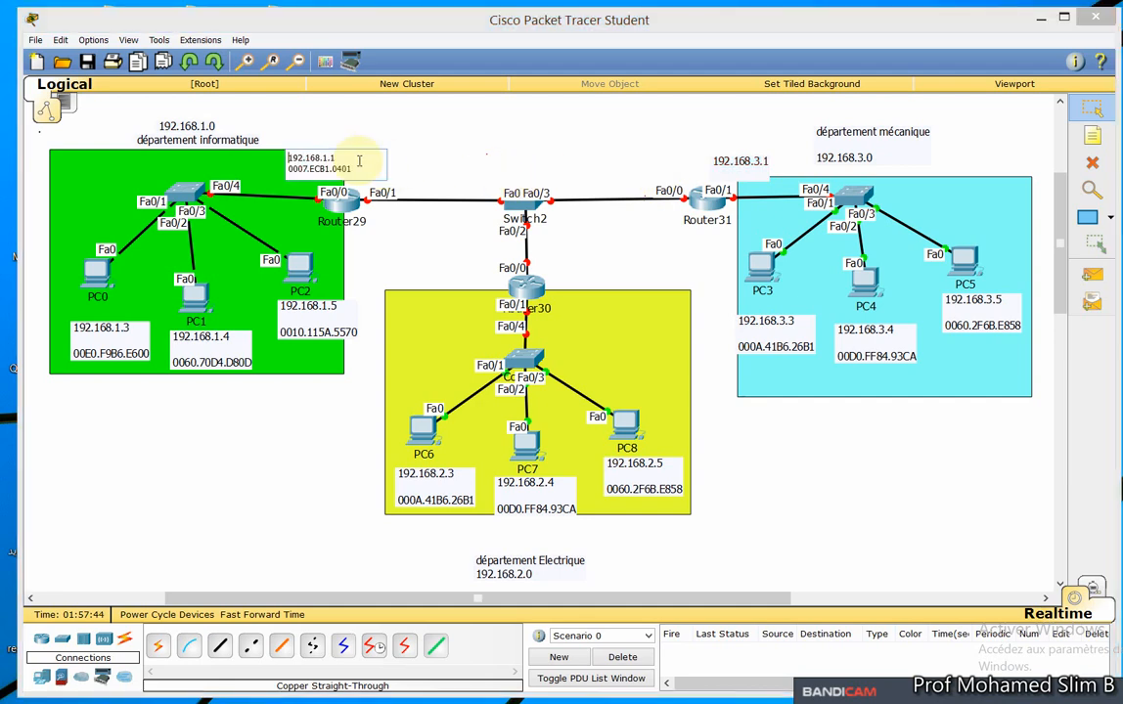
Replace the MAC address in the note beside Router29 with its FastEthernet0/0 MAC address, 0002.1641.8301.
{"action": "left_click", "coordinate": [339, 208]}
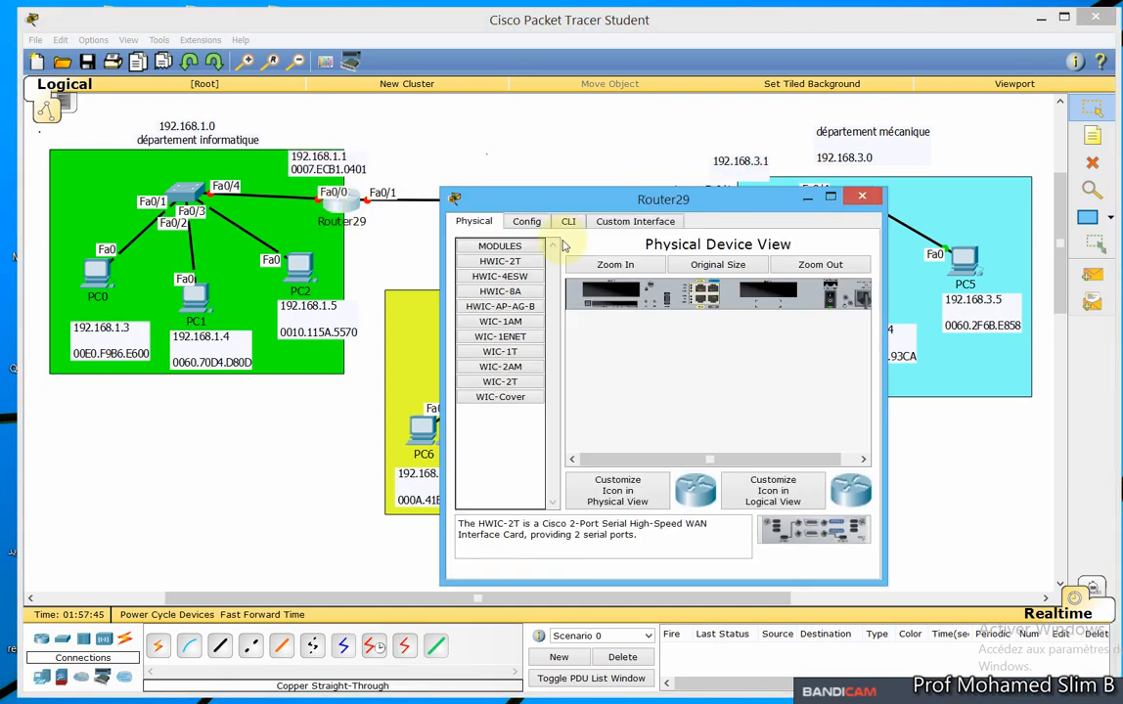
{"action": "left_click", "coordinate": [526, 221]}
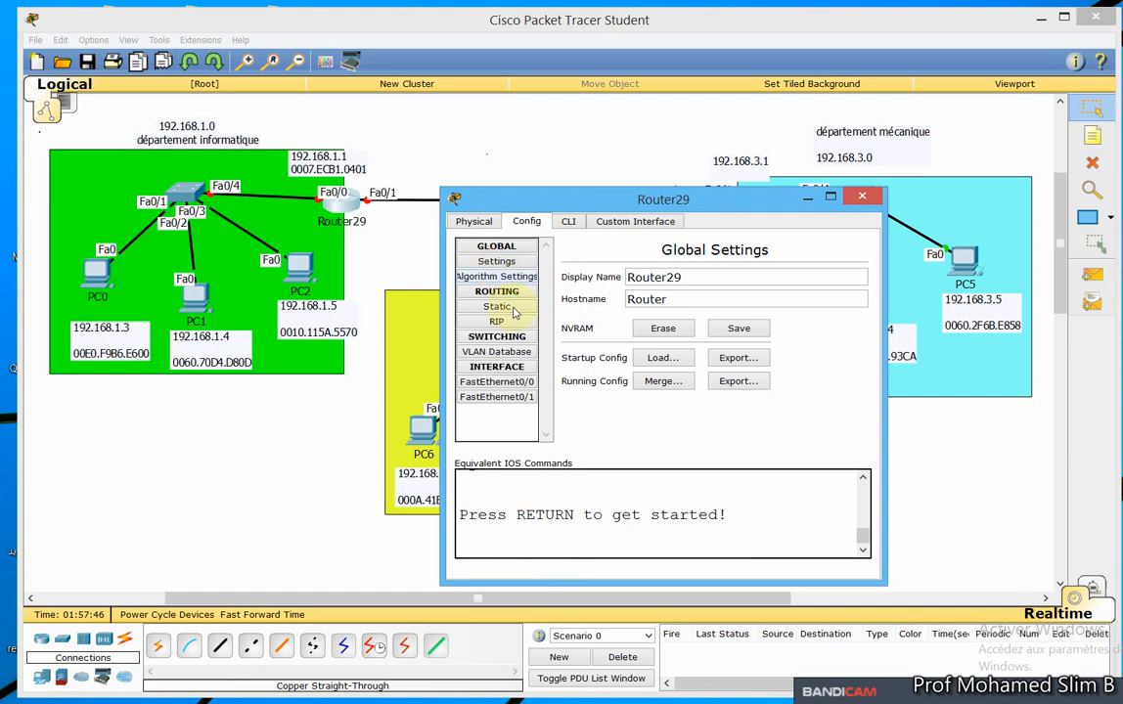
{"action": "left_click", "coordinate": [499, 383]}
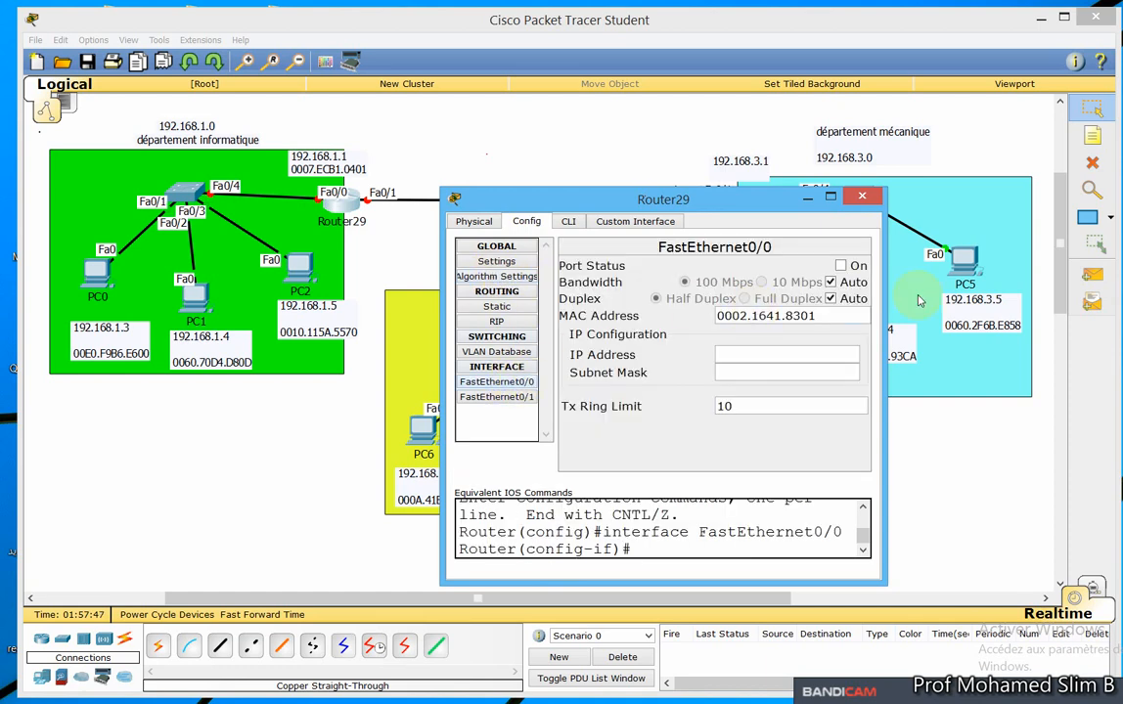
{"action": "left_click_drag", "start_coordinate": [828, 315], "coordinate": [681, 318]}
{"action": "key", "text": "ctrl+c"}
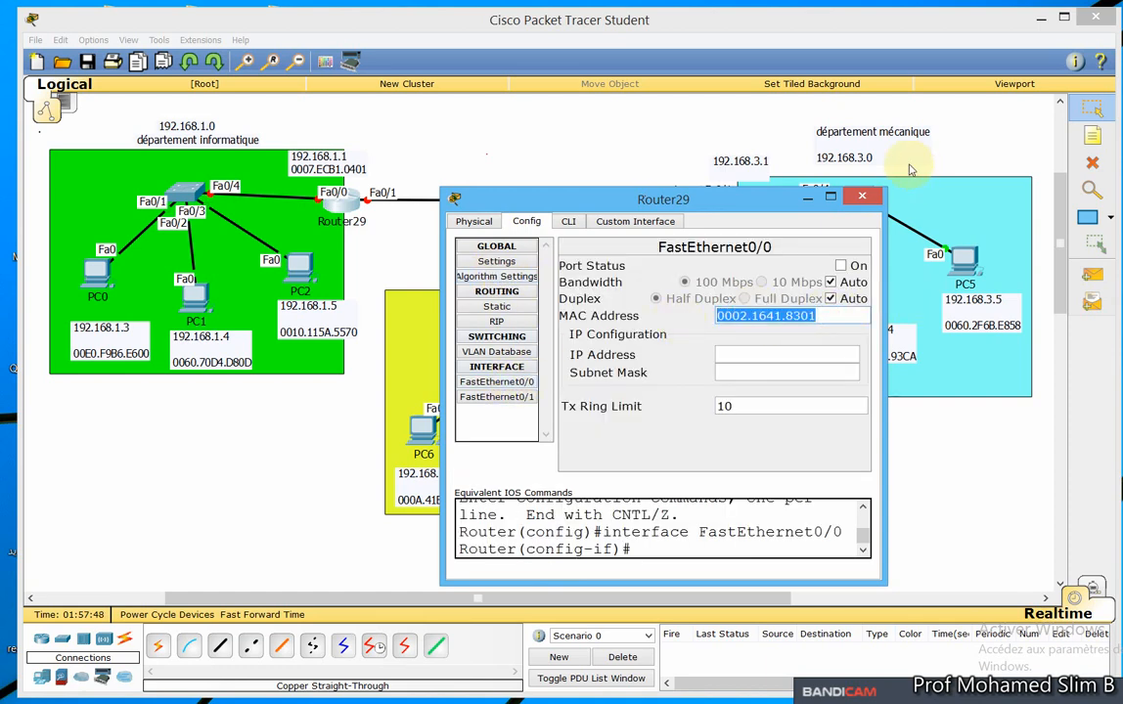
{"action": "left_click", "coordinate": [861, 196]}
{"action": "left_click", "coordinate": [365, 169]}
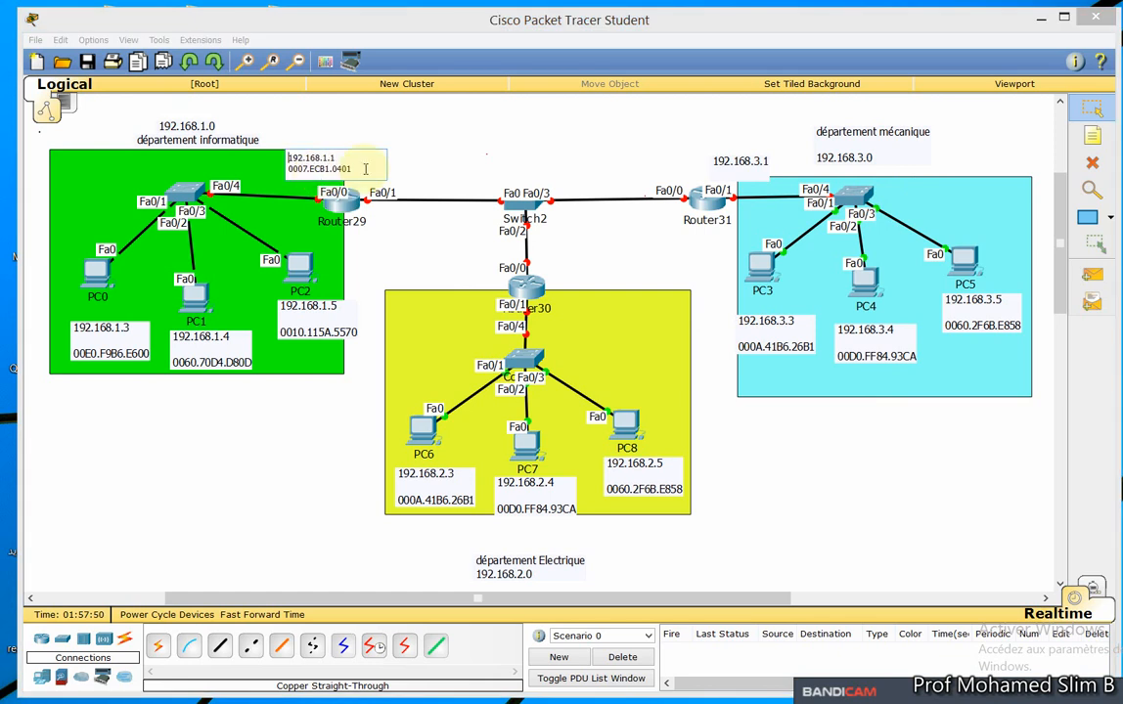
{"action": "left_click_drag", "start_coordinate": [365, 168], "coordinate": [273, 174]}
{"action": "key", "text": "ctrl+v"}
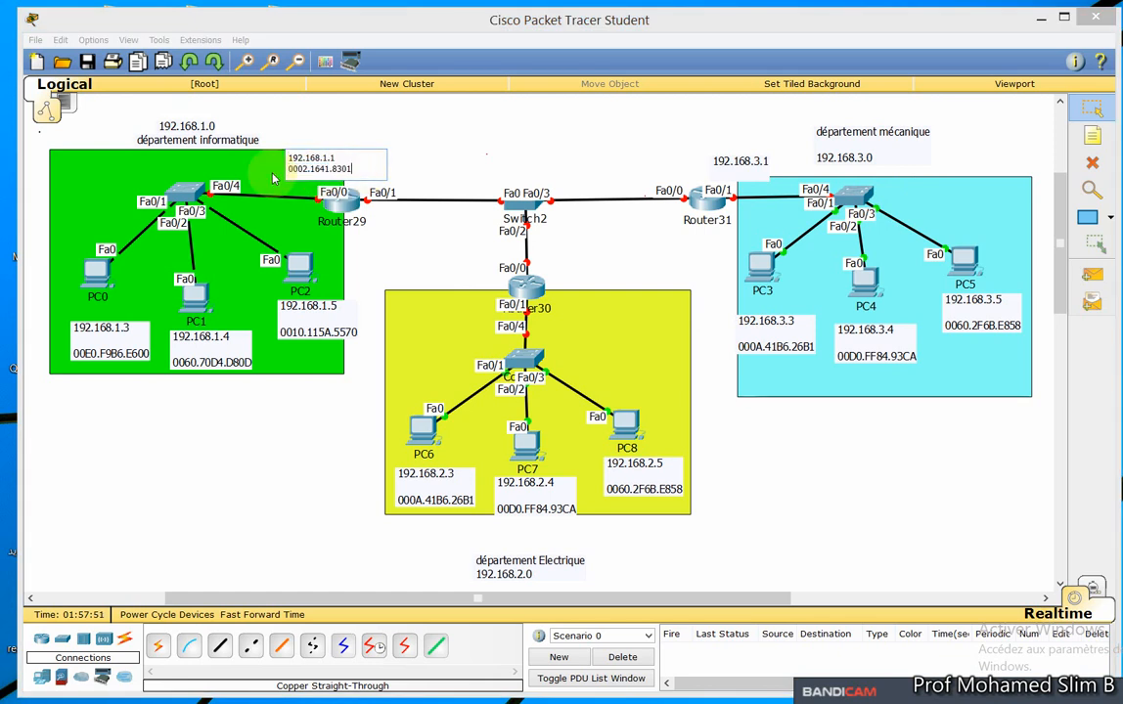
{"action": "left_click", "coordinate": [469, 163]}
Add Router31's FastEthernet0/1 MAC address, 00E0.B04A.6702, on a second line of the 192.168.3.1 note.
{"action": "left_click", "coordinate": [717, 200]}
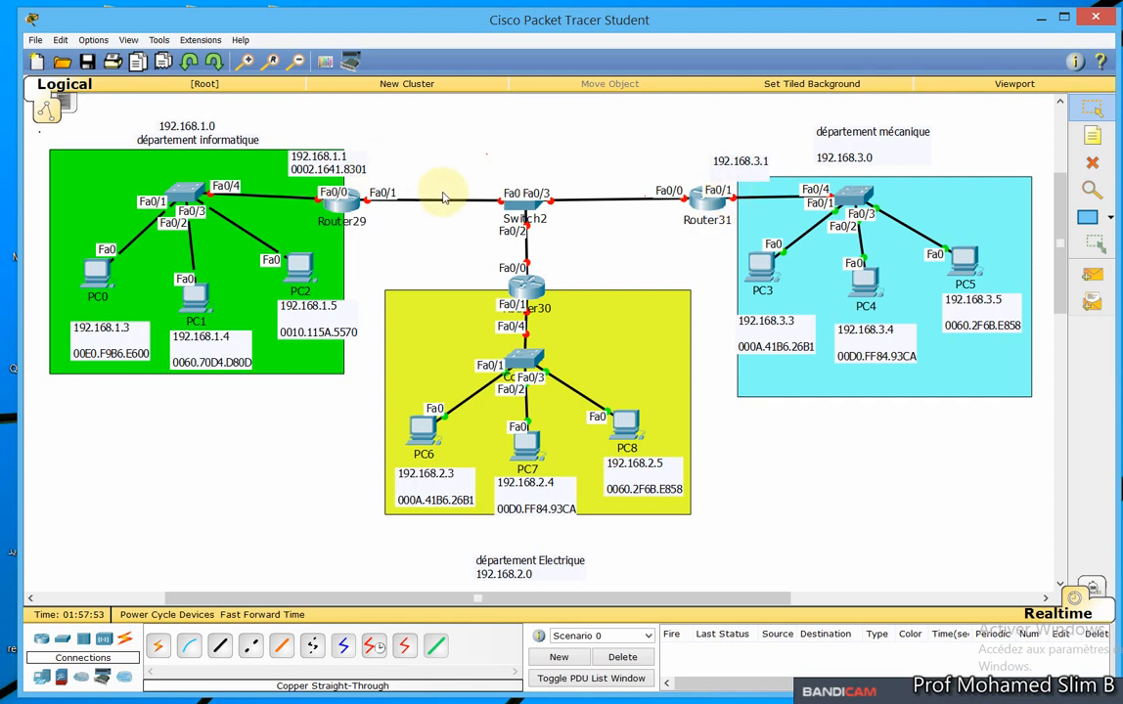
{"action": "left_click", "coordinate": [712, 210]}
{"action": "left_click", "coordinate": [518, 222]}
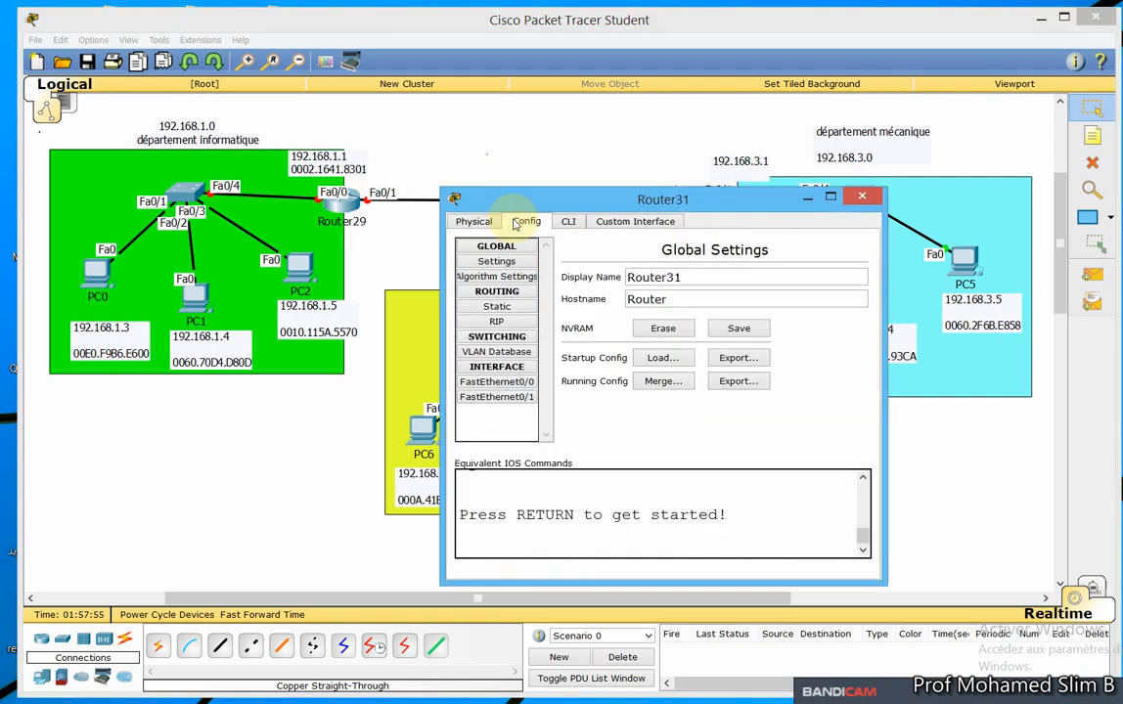
{"action": "left_click", "coordinate": [507, 385]}
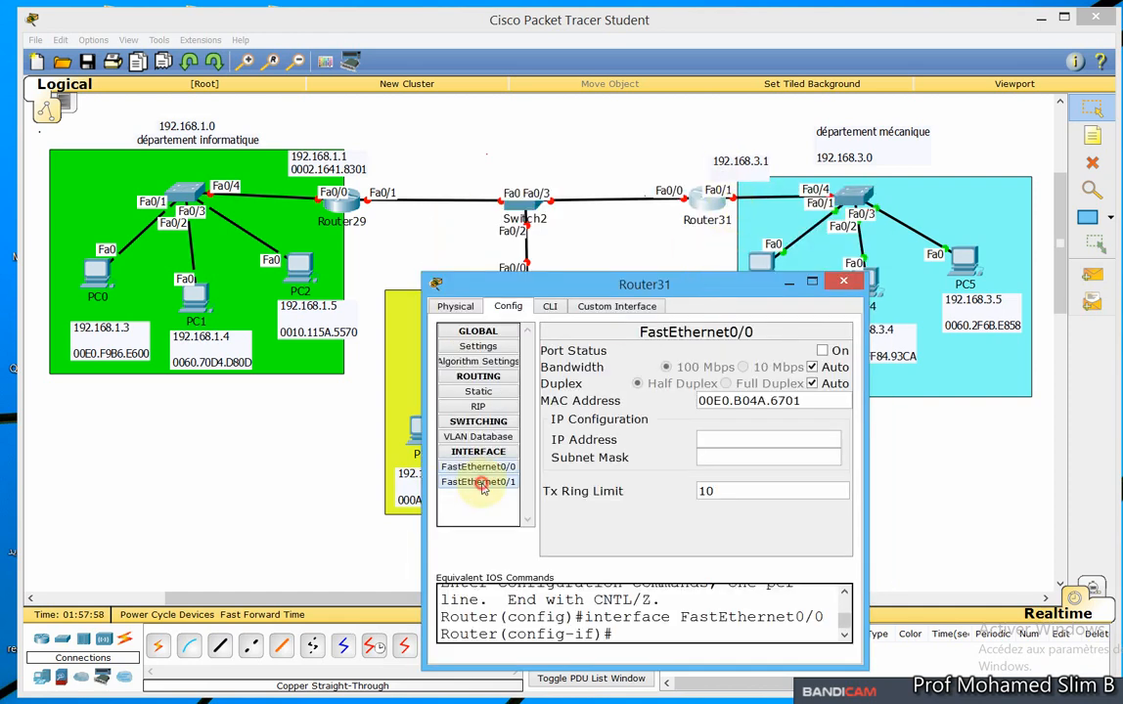
{"action": "left_click", "coordinate": [480, 483]}
{"action": "left_click_drag", "start_coordinate": [806, 402], "coordinate": [684, 403]}
{"action": "key", "text": "ctrl+c"}
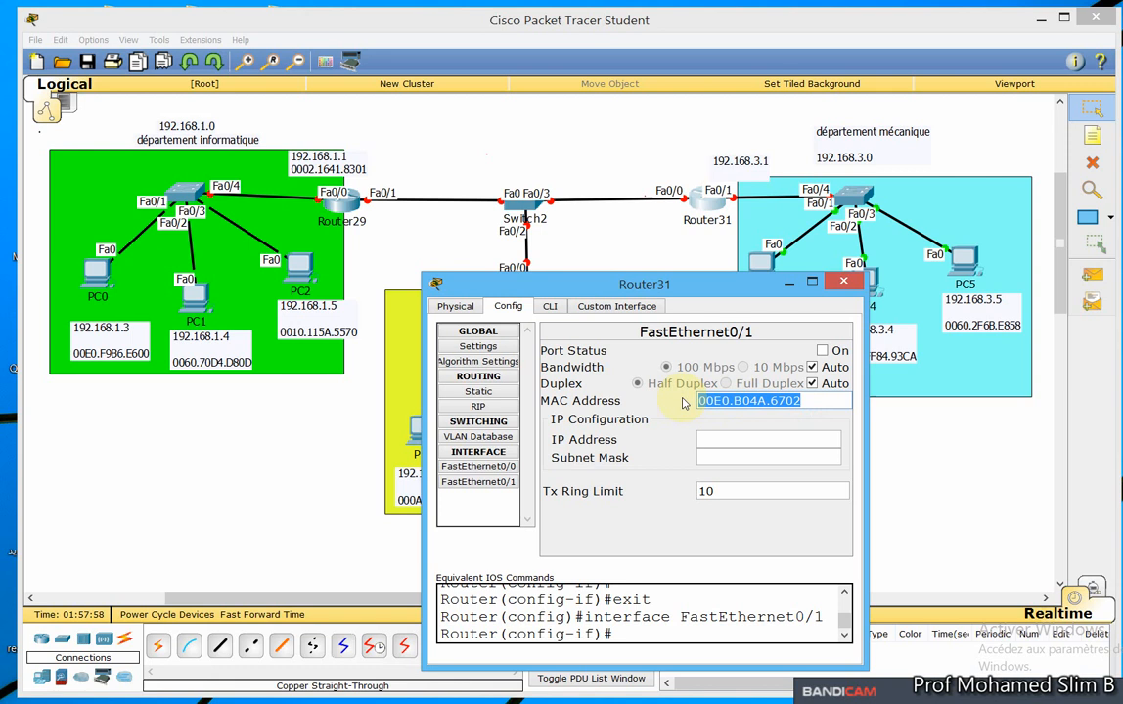
{"action": "left_click", "coordinate": [843, 282]}
{"action": "double_click", "coordinate": [751, 164]}
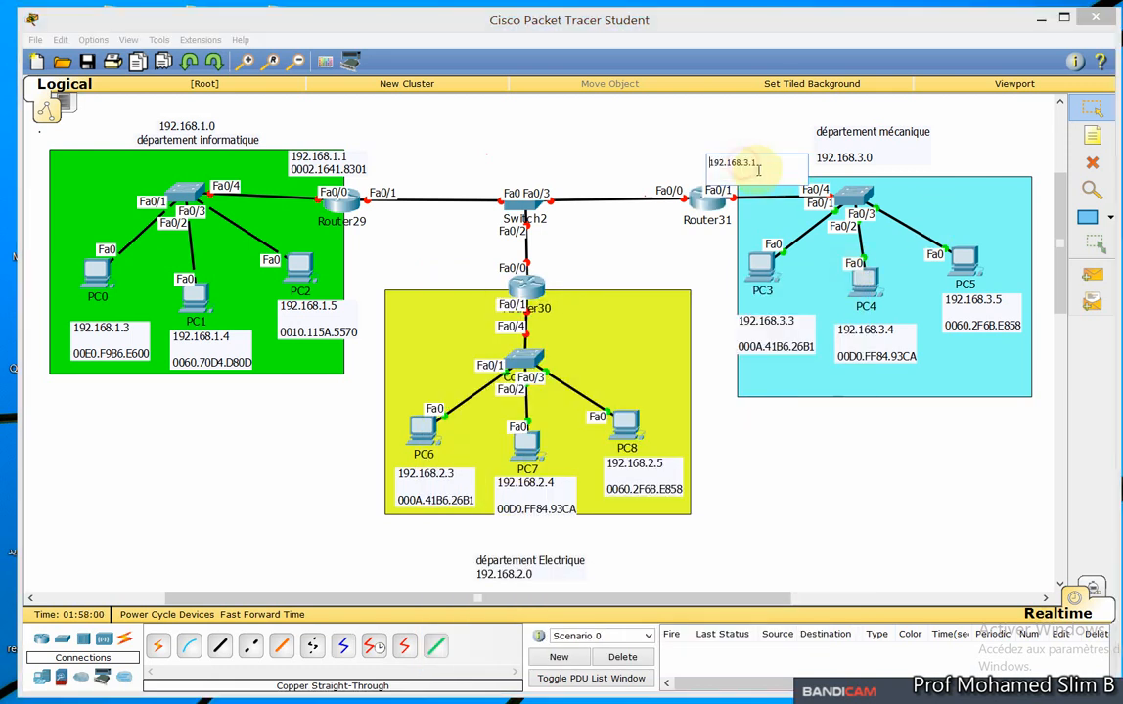
{"action": "key", "text": "Return"}
{"action": "key", "text": "ctrl+v"}
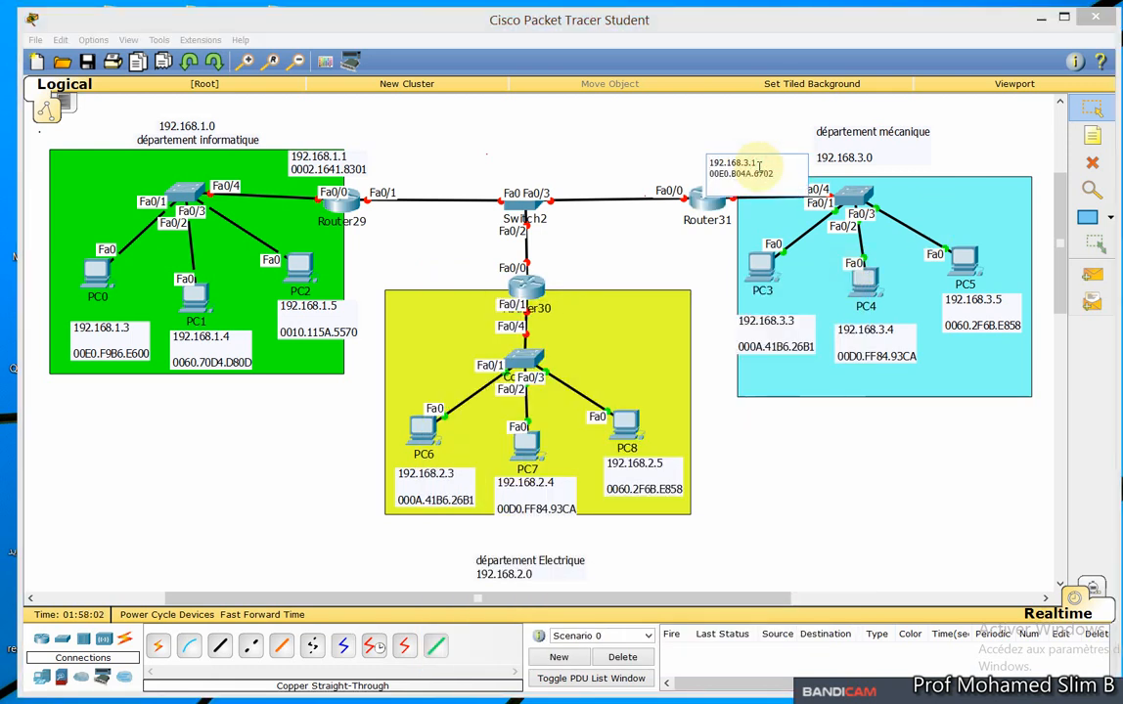
{"action": "left_click", "coordinate": [784, 465]}
Move Router30 and the yellow electrical department area with its devices further below Switch2, and place the département Electrique label beside the area.
{"action": "left_click_drag", "start_coordinate": [531, 294], "coordinate": [528, 284]}
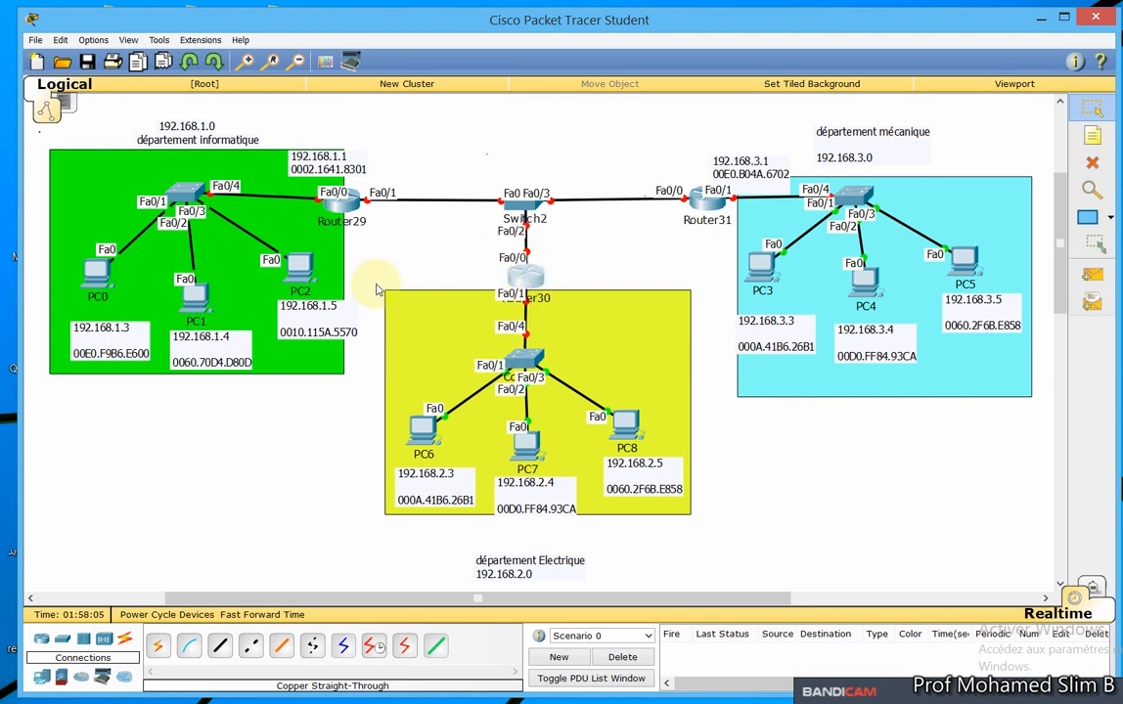
{"action": "left_click_drag", "start_coordinate": [376, 286], "coordinate": [684, 528]}
{"action": "left_click_drag", "start_coordinate": [644, 311], "coordinate": [629, 360]}
{"action": "left_click_drag", "start_coordinate": [525, 574], "coordinate": [745, 528]}
{"action": "left_click_drag", "start_coordinate": [516, 327], "coordinate": [524, 325]}
{"action": "left_click_drag", "start_coordinate": [370, 332], "coordinate": [700, 565]}
{"action": "left_click_drag", "start_coordinate": [630, 369], "coordinate": [622, 407]}
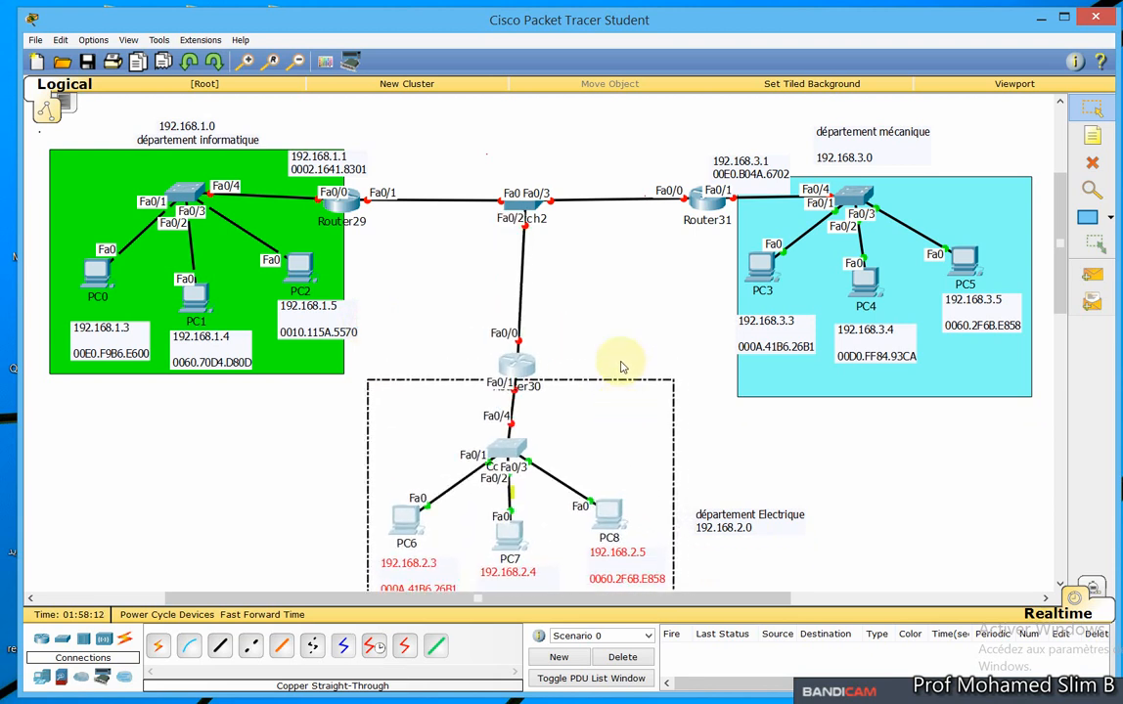
{"action": "left_click", "coordinate": [560, 305]}
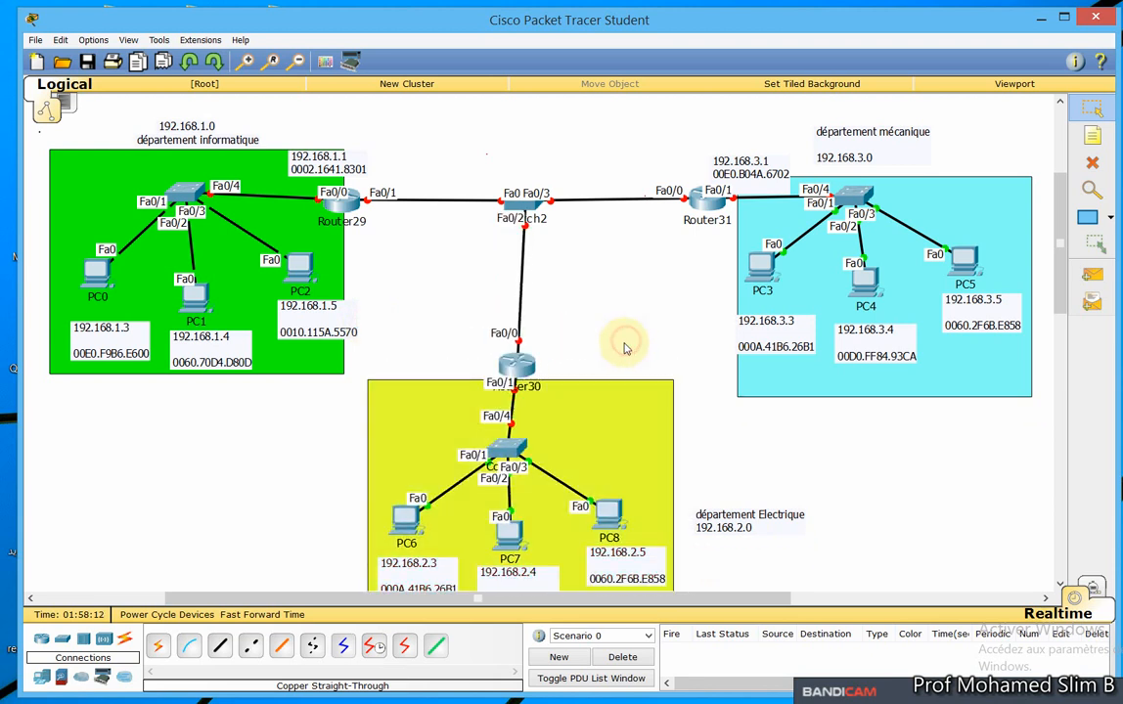
Place a note beside Router30 with 192.168.2.1 and its FastEthernet0/1 MAC address, 0003.E4E8.A702.
{"action": "left_click", "coordinate": [517, 378]}
{"action": "left_click", "coordinate": [525, 221]}
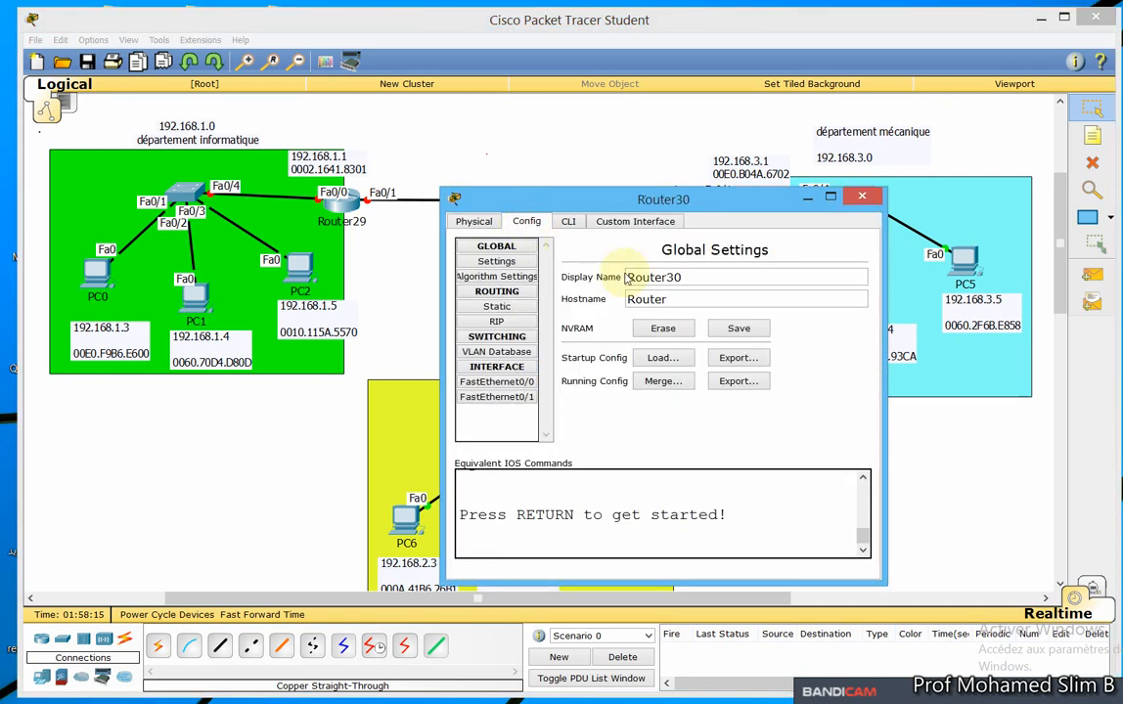
{"action": "left_click_drag", "start_coordinate": [576, 209], "coordinate": [721, 196]}
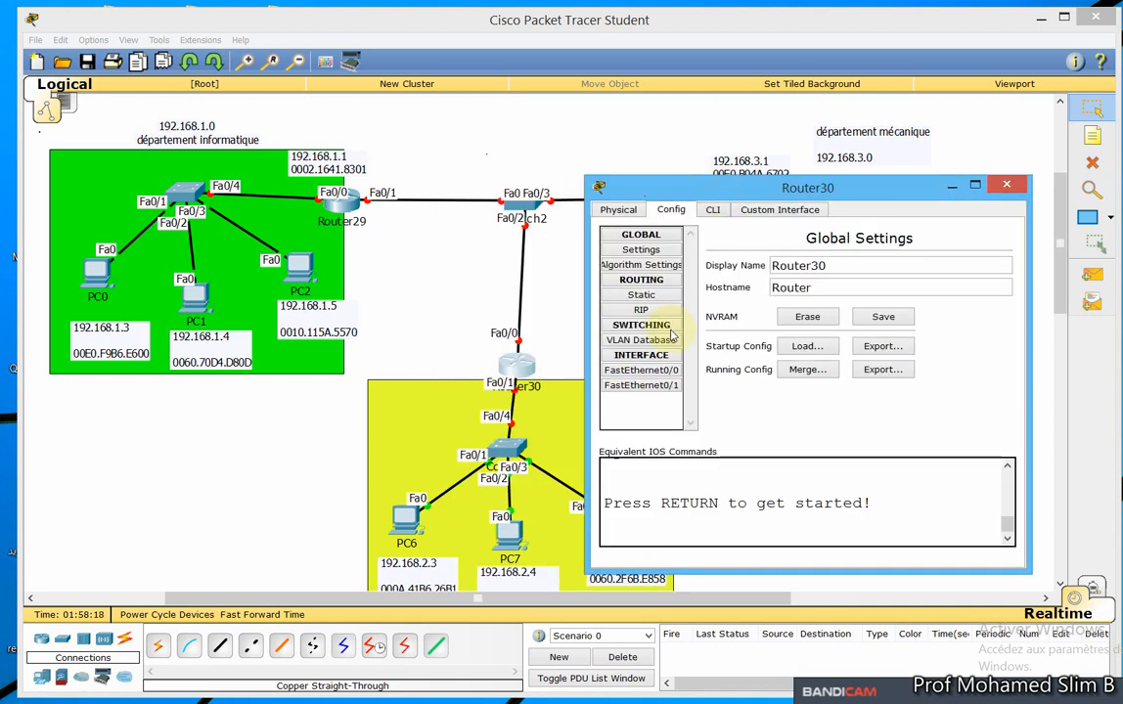
{"action": "left_click", "coordinate": [641, 385]}
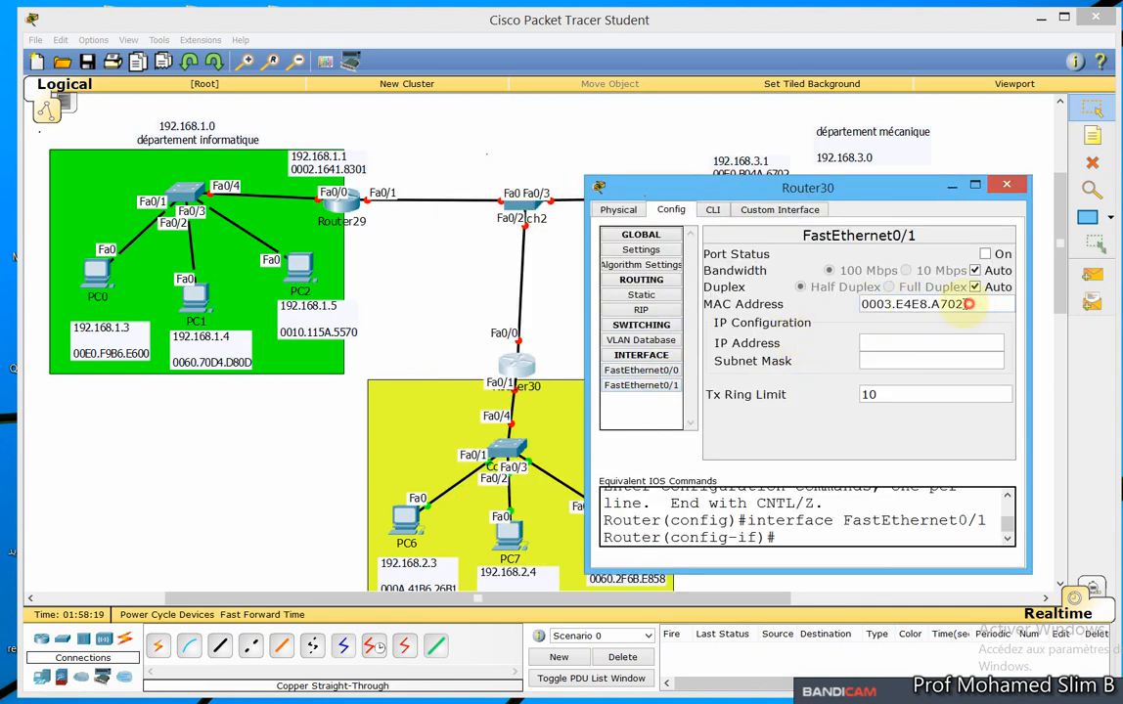
{"action": "left_click_drag", "start_coordinate": [968, 304], "coordinate": [832, 304]}
{"action": "key", "text": "ctrl+c"}
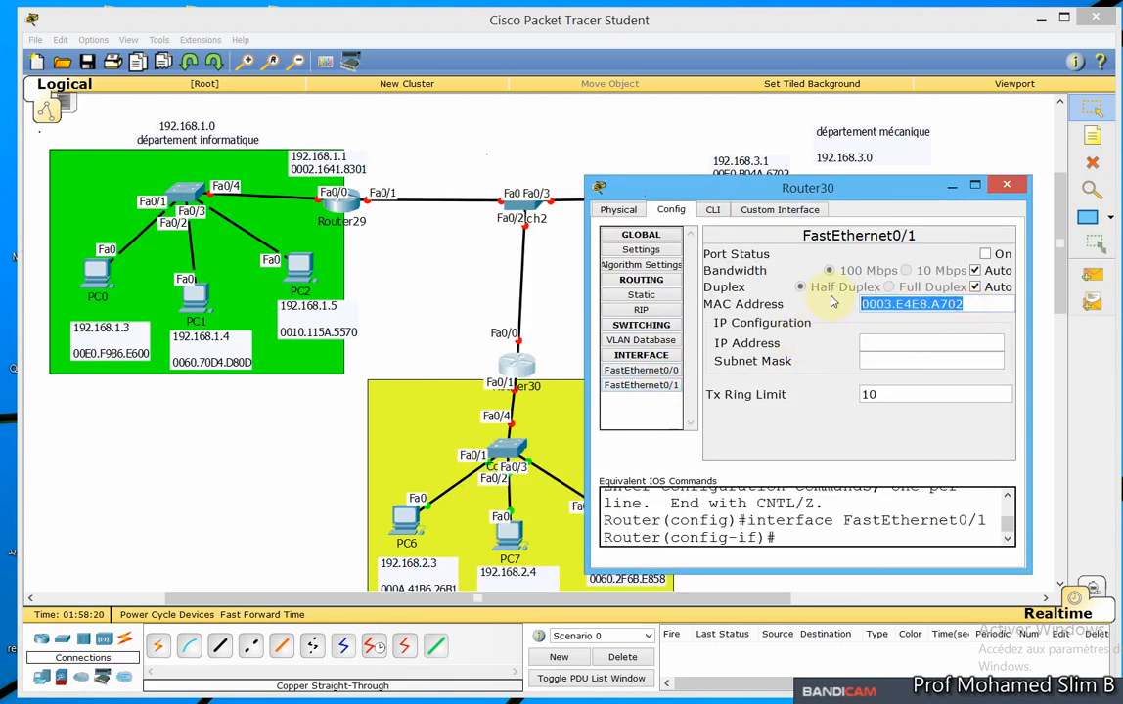
{"action": "left_click", "coordinate": [1006, 188]}
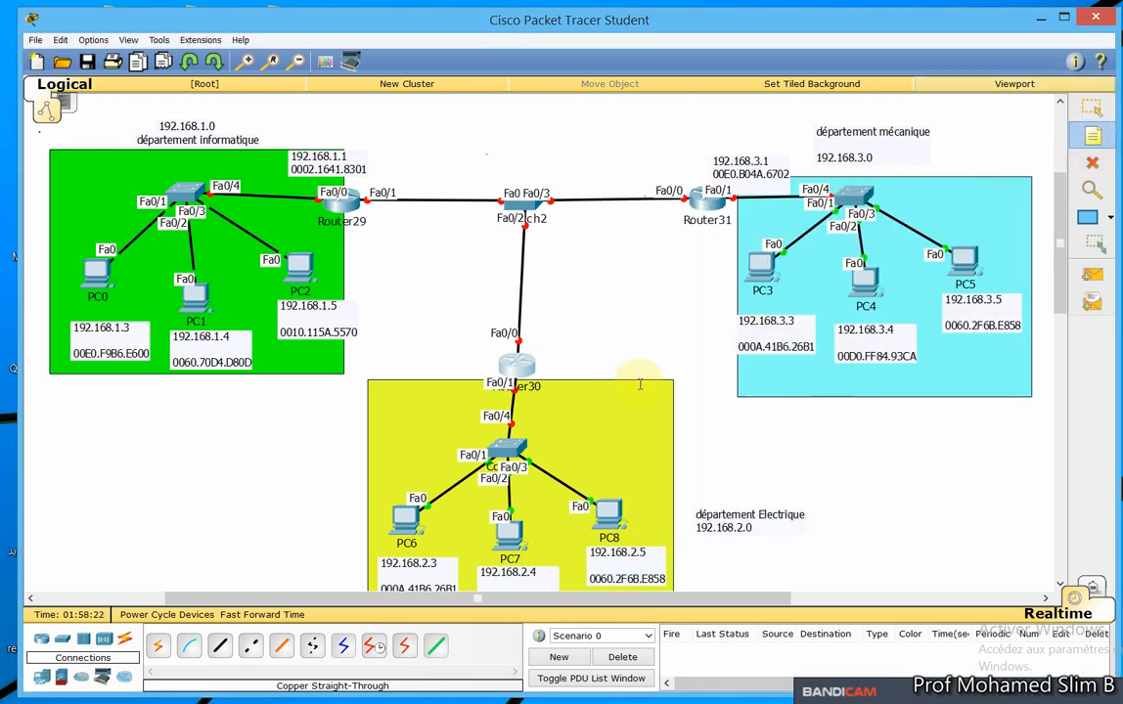
{"action": "left_click", "coordinate": [556, 378]}
{"action": "key", "text": "ctrl+v"}
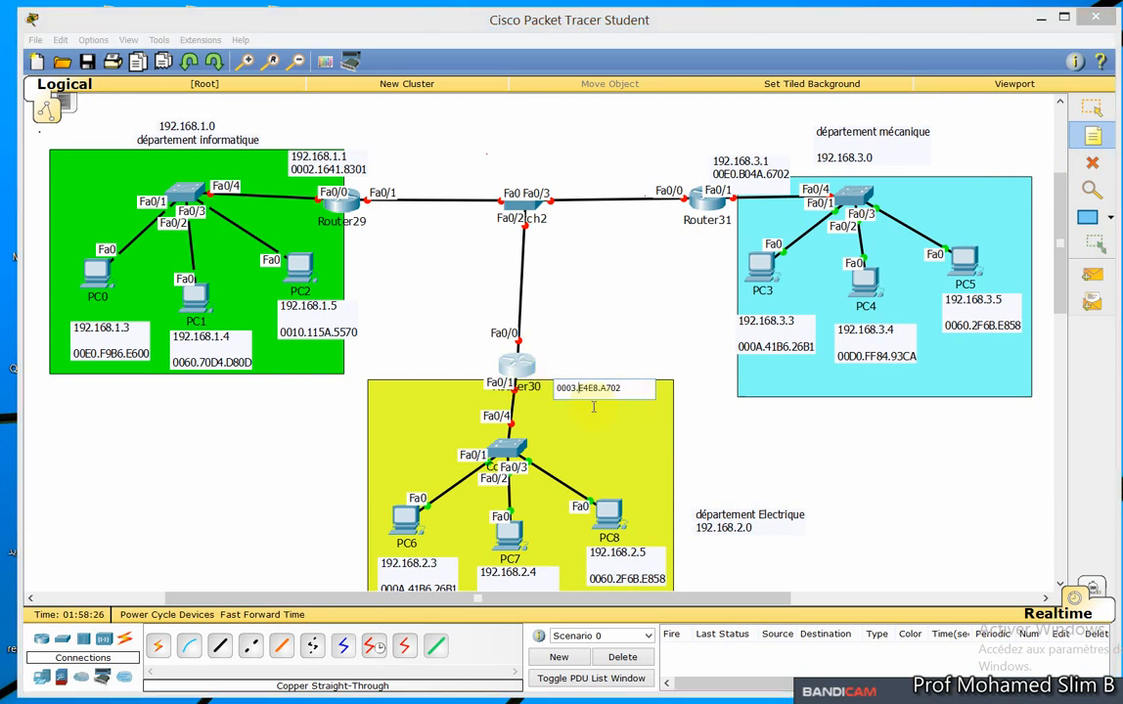
{"action": "key", "text": "Return"}
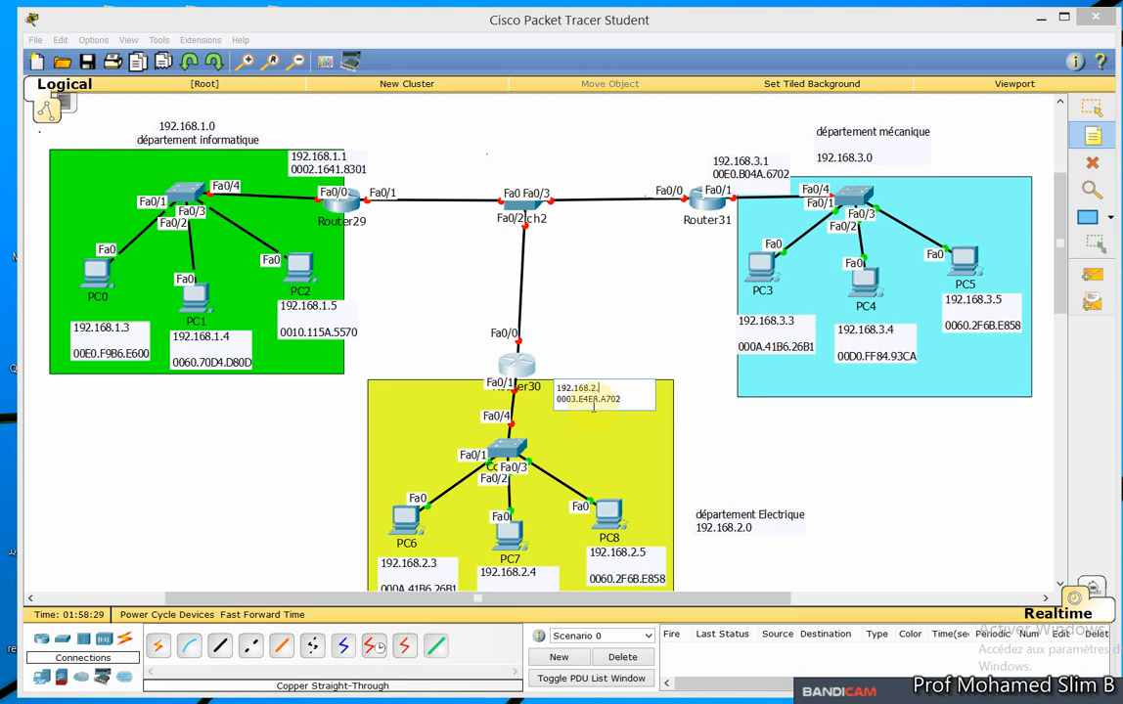
{"action": "left_click", "coordinate": [672, 356]}
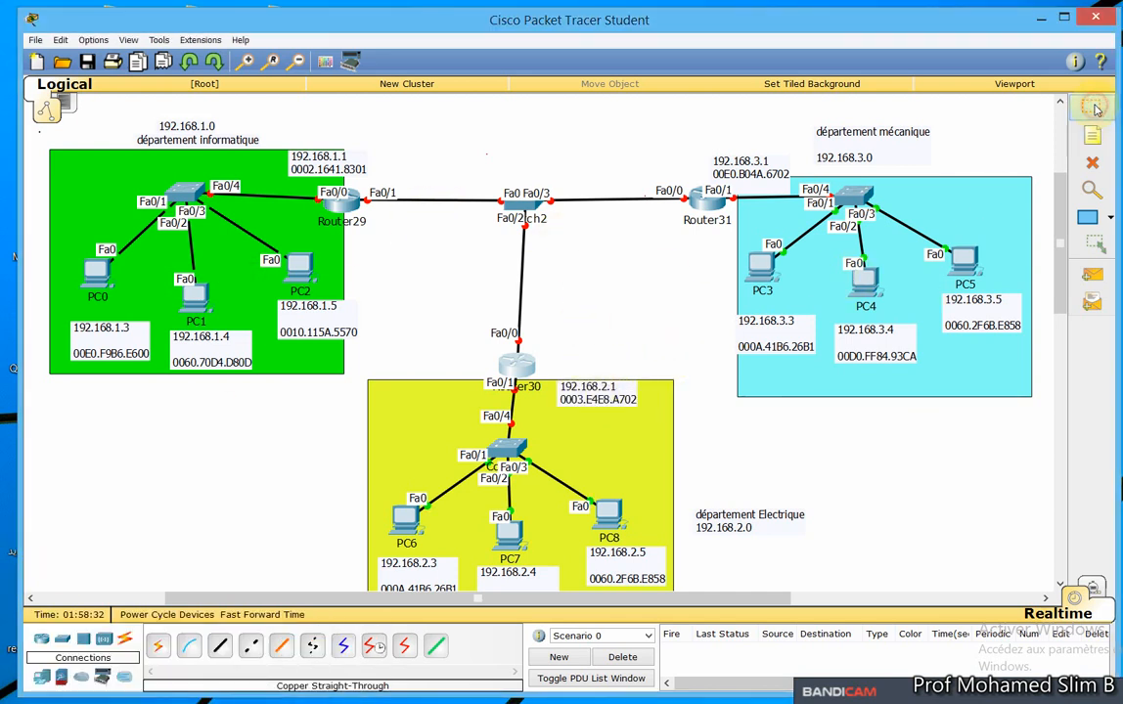
{"action": "left_click_drag", "start_coordinate": [602, 397], "coordinate": [594, 391]}
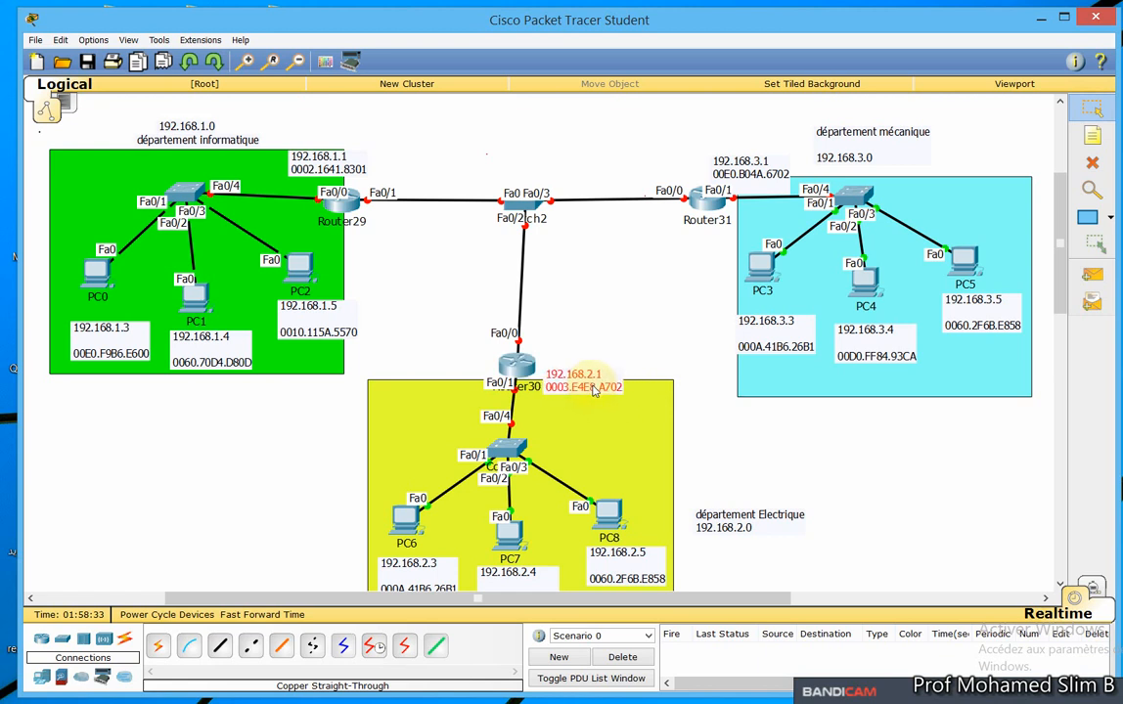
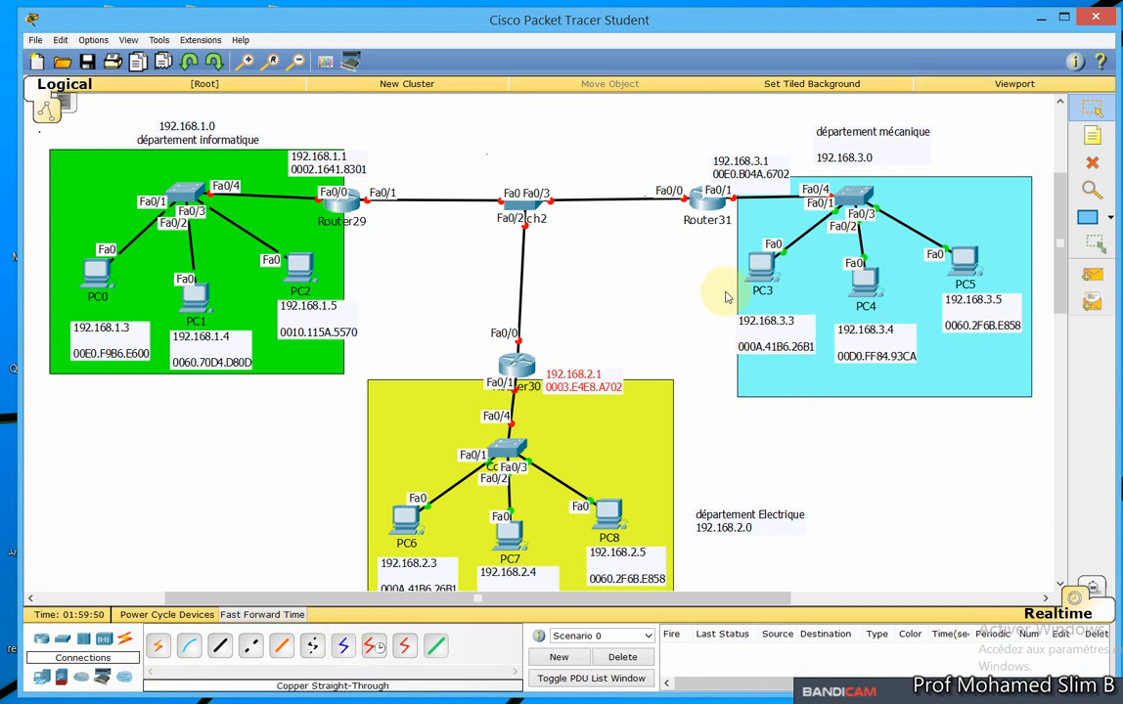
Add a note reading 192.168.4.0 for the network between the routers and position it well above Switch2.
{"action": "left_click", "coordinate": [1092, 135]}
{"action": "left_click", "coordinate": [557, 174]}
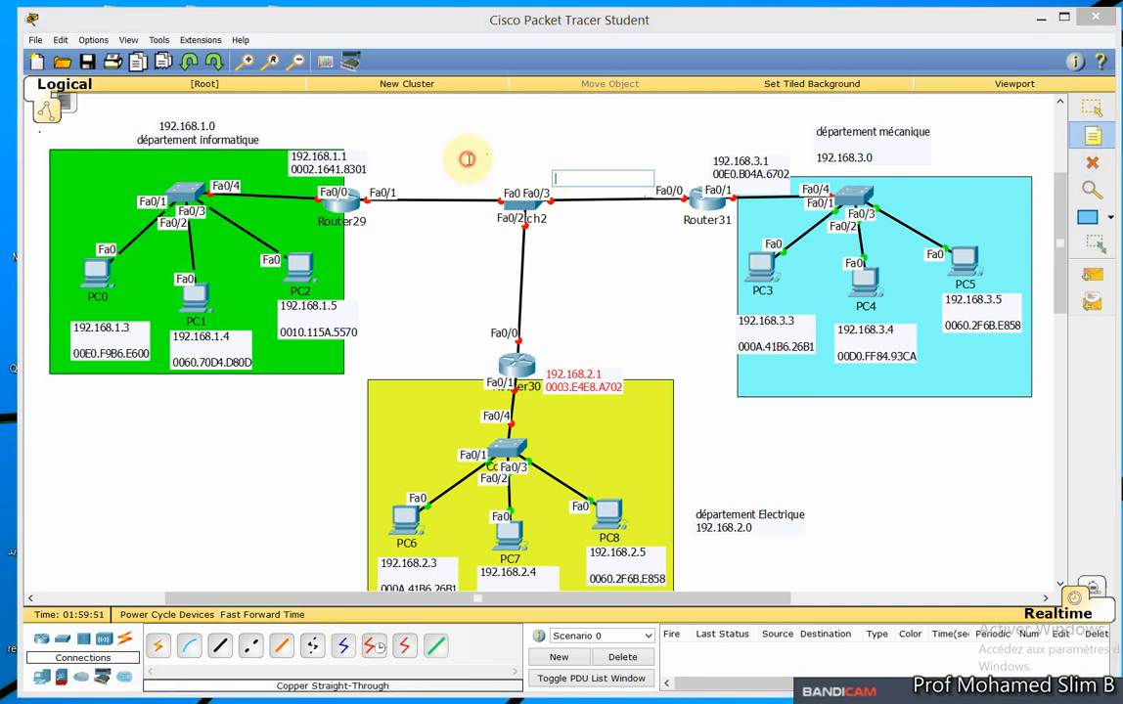
{"action": "left_click", "coordinate": [468, 158]}
{"action": "type", "text": "192."}
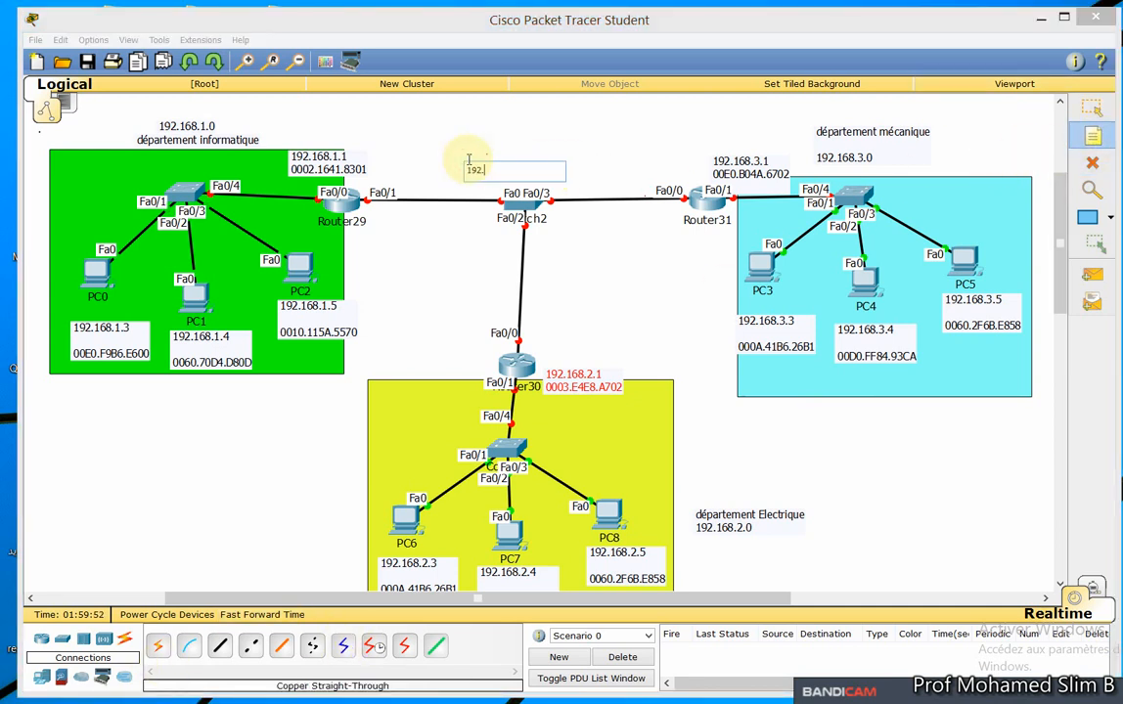
{"action": "type", "text": "168.4.0"}
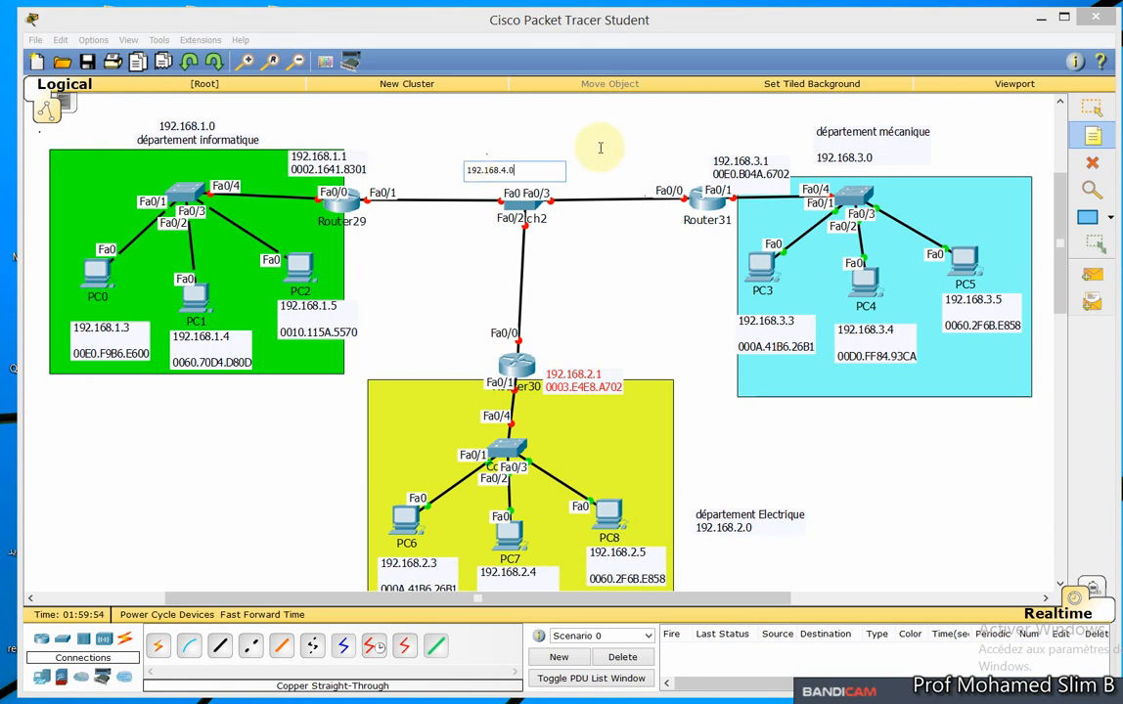
{"action": "left_click", "coordinate": [716, 153]}
{"action": "left_click", "coordinate": [1092, 106]}
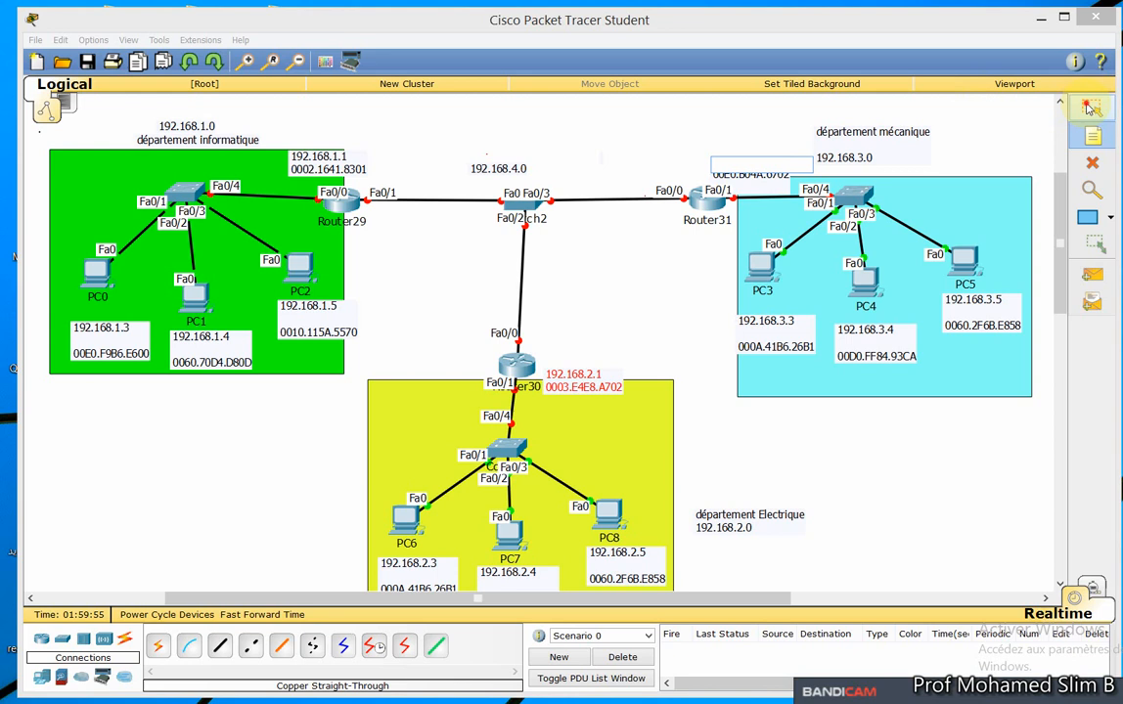
{"action": "left_click", "coordinate": [499, 173]}
{"action": "left_click_drag", "start_coordinate": [499, 173], "coordinate": [517, 124]}
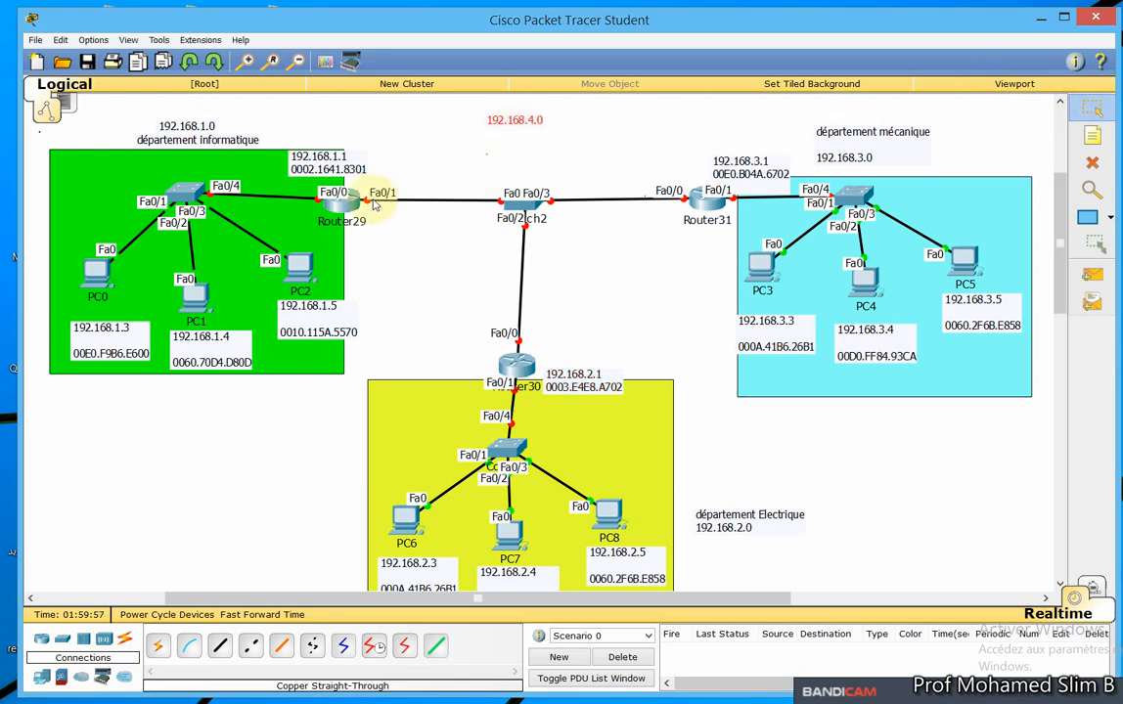
Add a note reading 192.168.4.1 beside Router29's Fa0/1 port and another reading 192.168.4.2 beside Router31's Fa0/0 port.
{"action": "left_click", "coordinate": [1095, 138]}
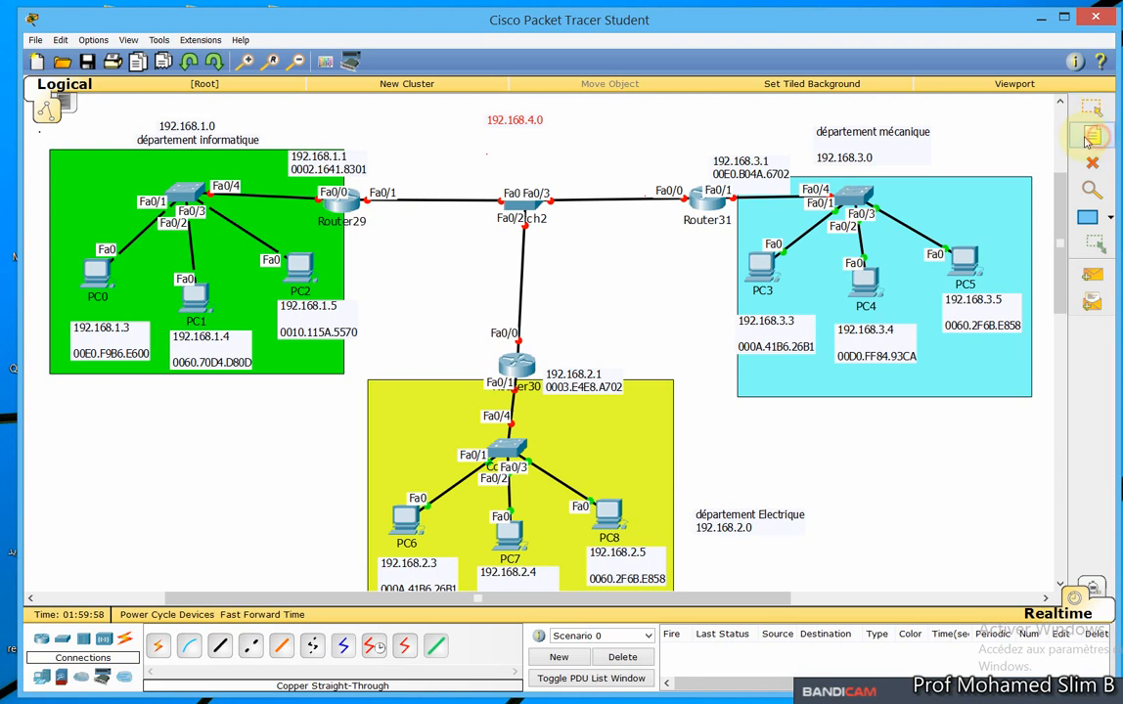
{"action": "left_click", "coordinate": [406, 181]}
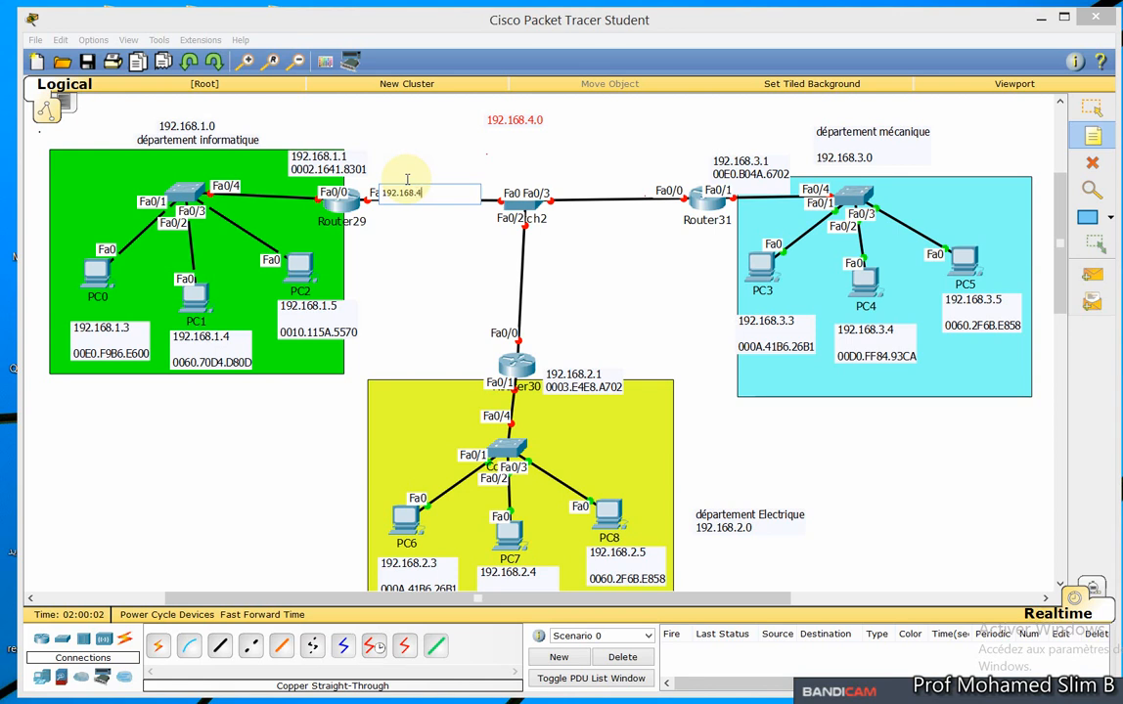
{"action": "left_click", "coordinate": [640, 207]}
{"action": "left_click", "coordinate": [636, 212]}
{"action": "type", "text": "192.168."}
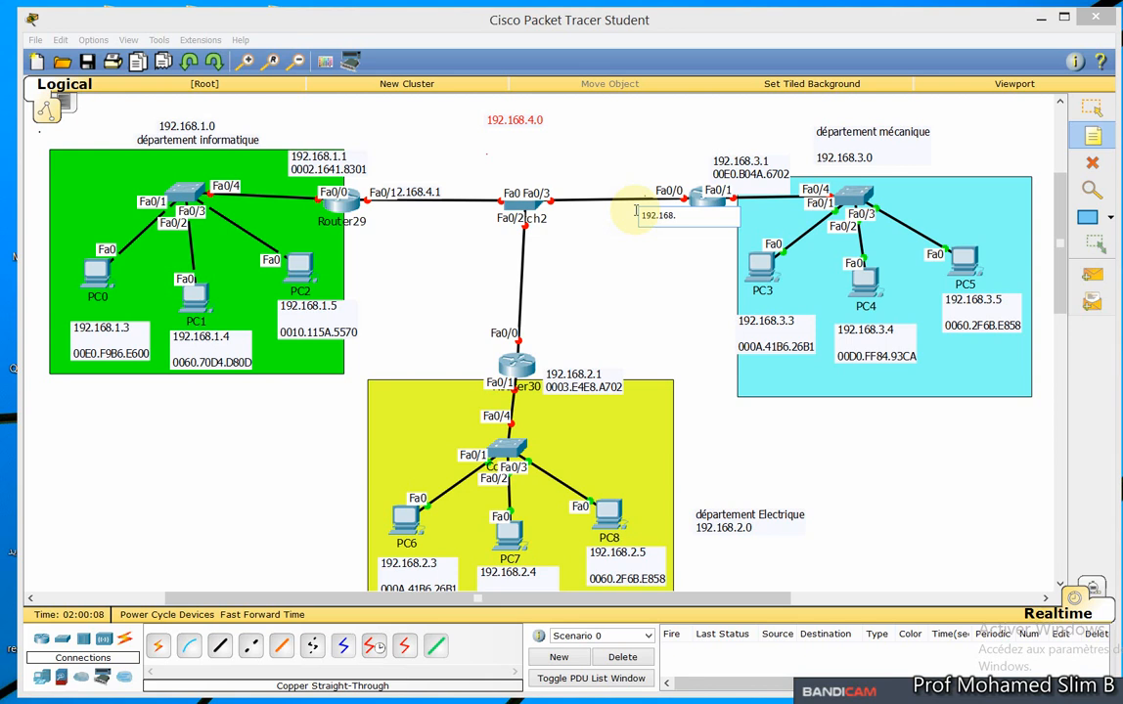
{"action": "type", "text": "4.2"}
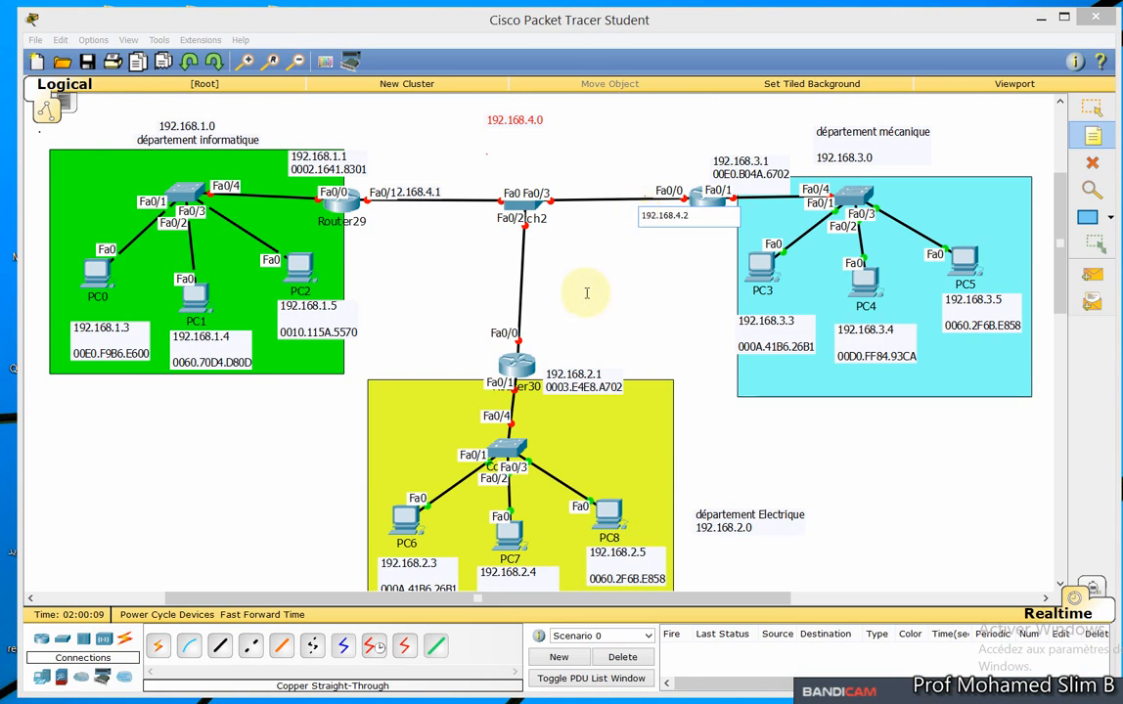
Add a note reading 192.168.4.3 beside Router30's Fa0/0 port and finish placing notes.
{"action": "left_click", "coordinate": [532, 340]}
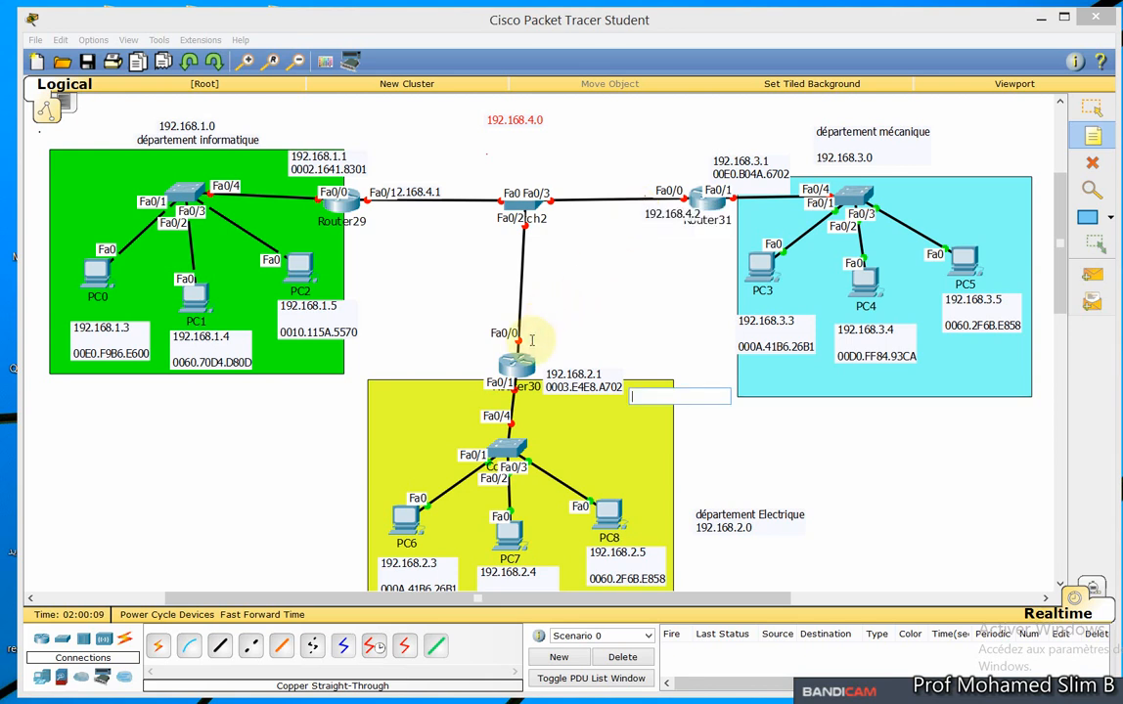
{"action": "type", "text": "192.168.4.3"}
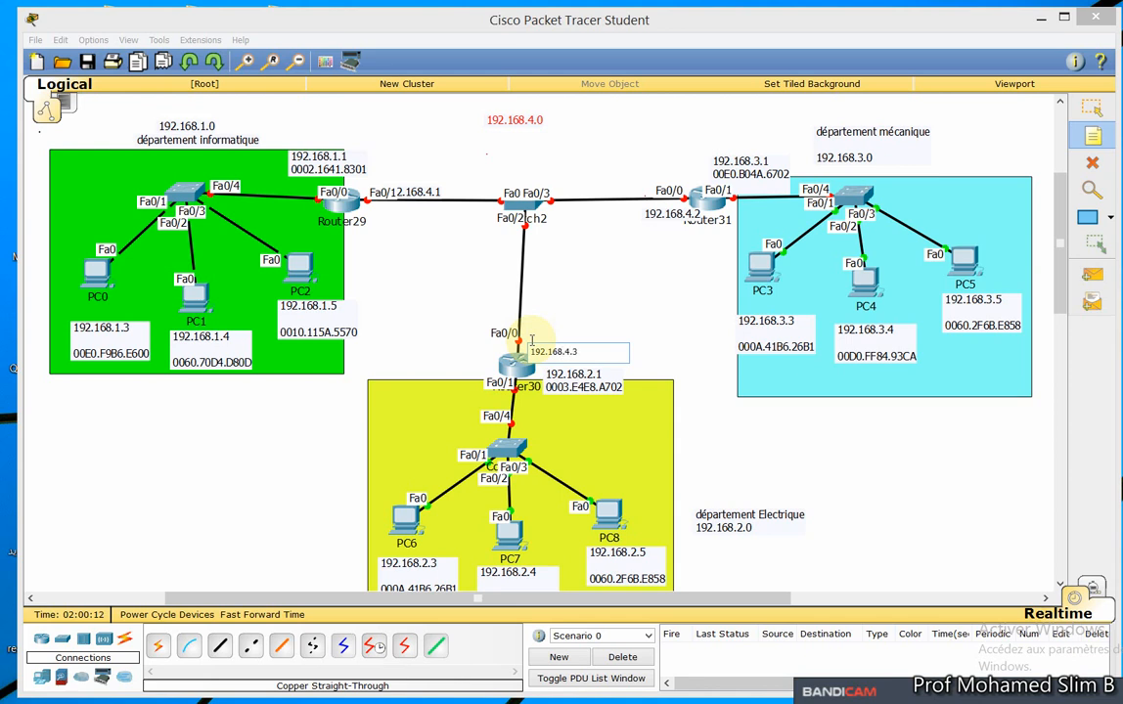
{"action": "left_click", "coordinate": [642, 313]}
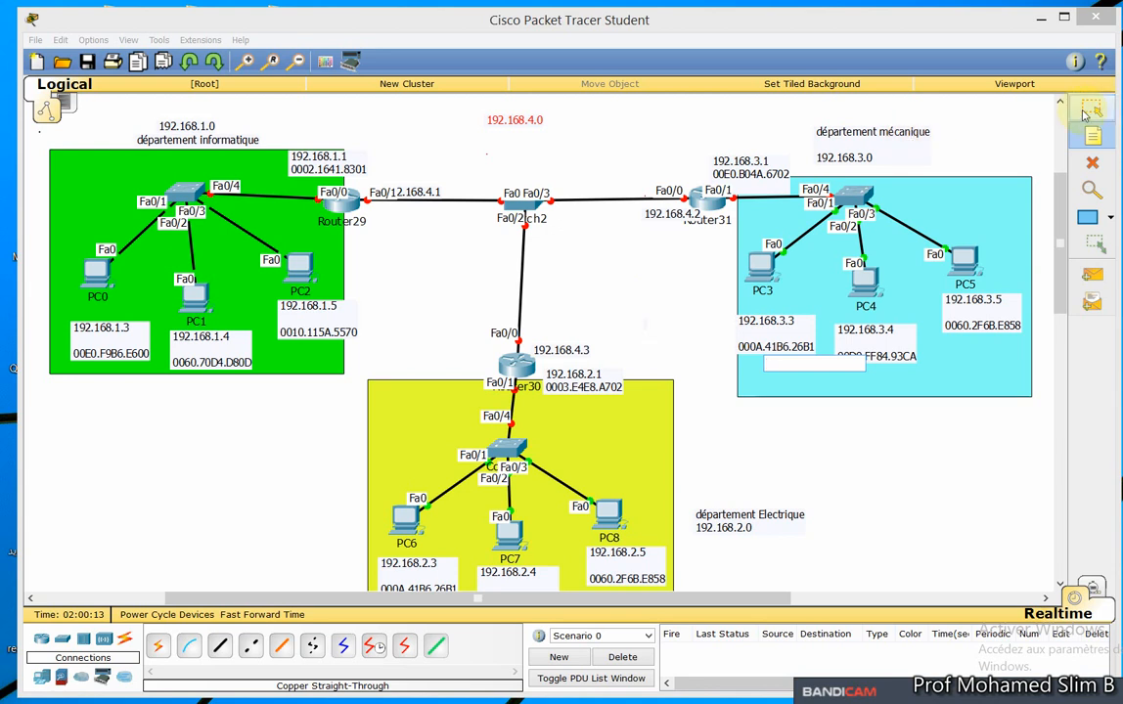
Reposition the 192.168.4.1, 192.168.4.2 and 192.168.4.3 notes next to their router ports, clear of the links and port labels.
{"action": "left_click_drag", "start_coordinate": [570, 349], "coordinate": [562, 335]}
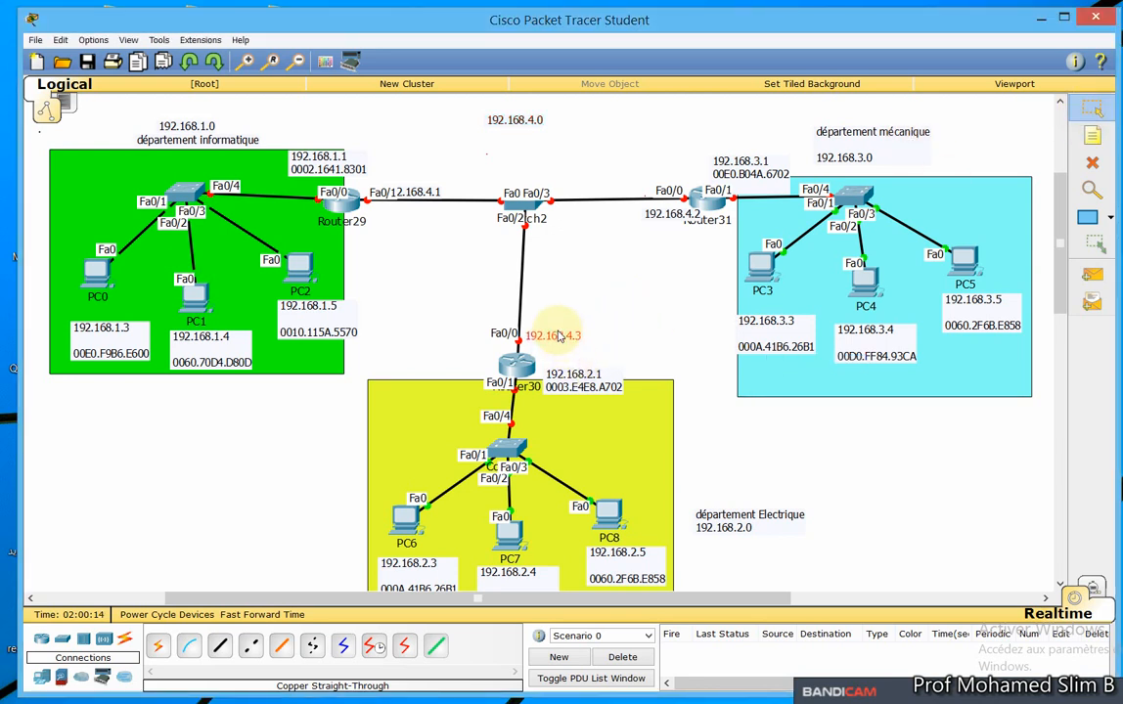
{"action": "left_click_drag", "start_coordinate": [419, 195], "coordinate": [420, 182]}
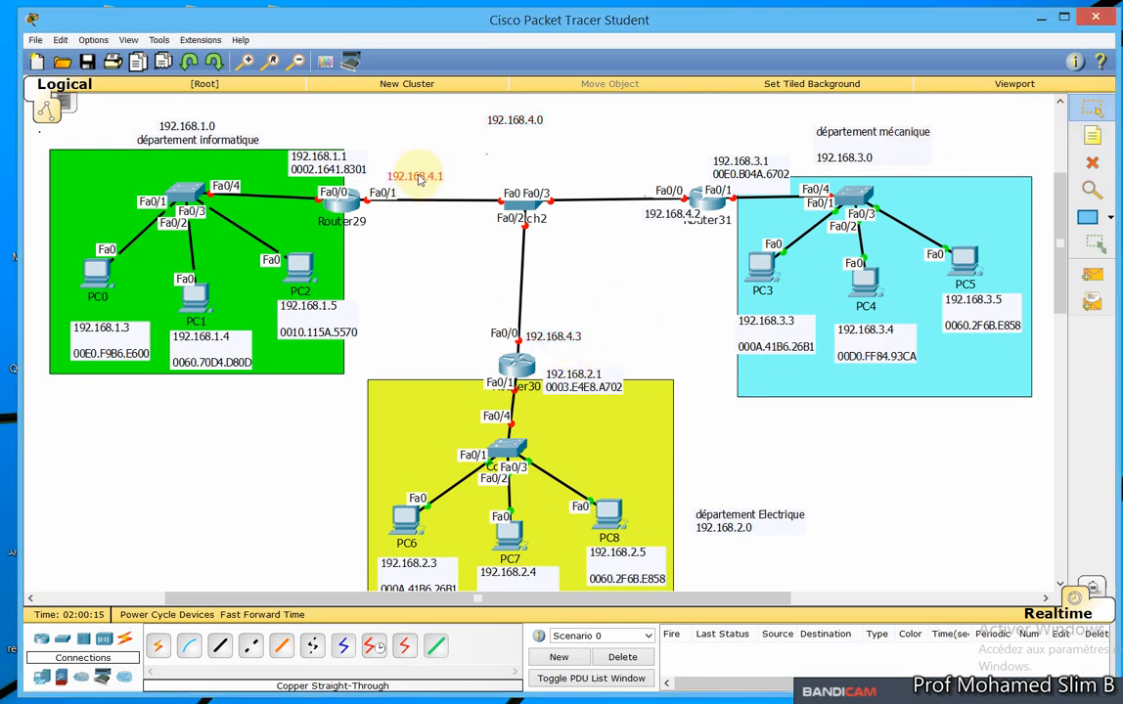
{"action": "left_click_drag", "start_coordinate": [552, 336], "coordinate": [555, 344]}
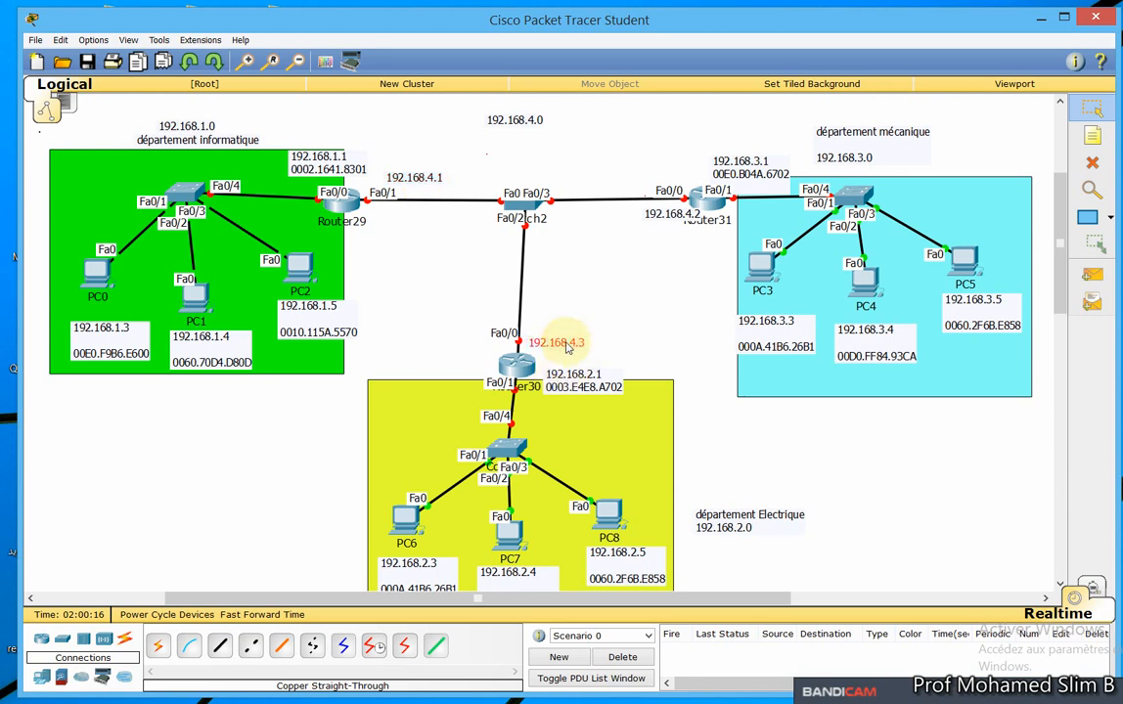
{"action": "left_click_drag", "start_coordinate": [667, 216], "coordinate": [646, 217]}
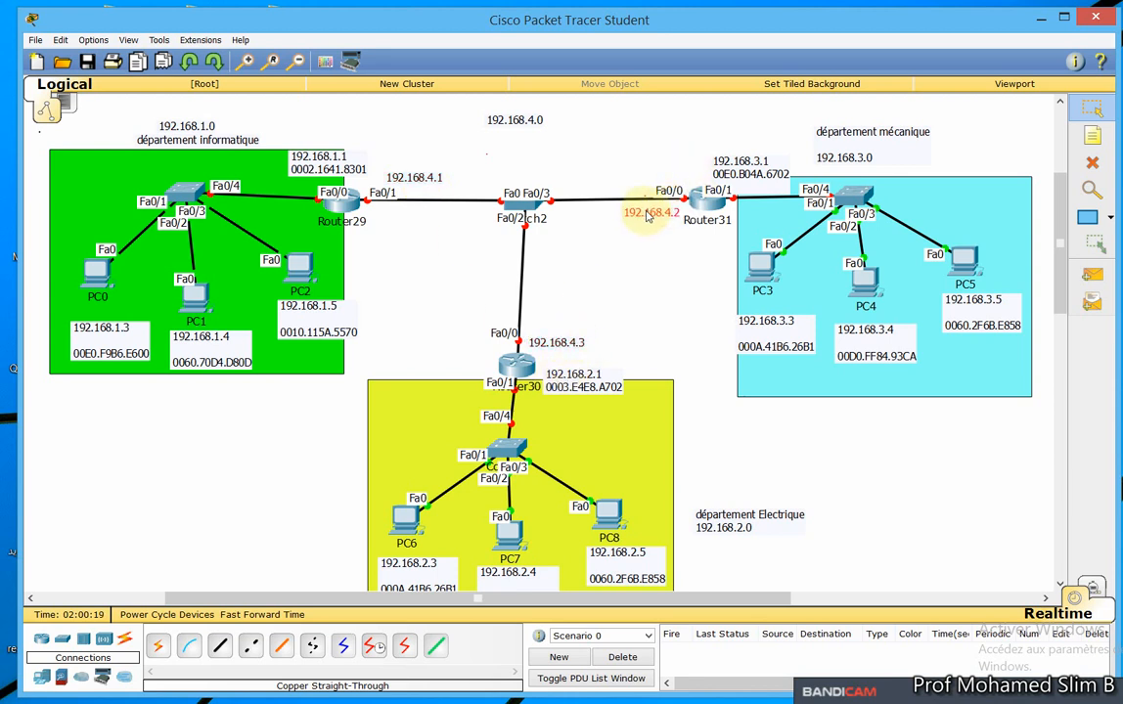
In Router29's command line, leave interface configuration with end, enter configuration mode with conf t, and close the router window.
{"action": "left_click", "coordinate": [344, 209]}
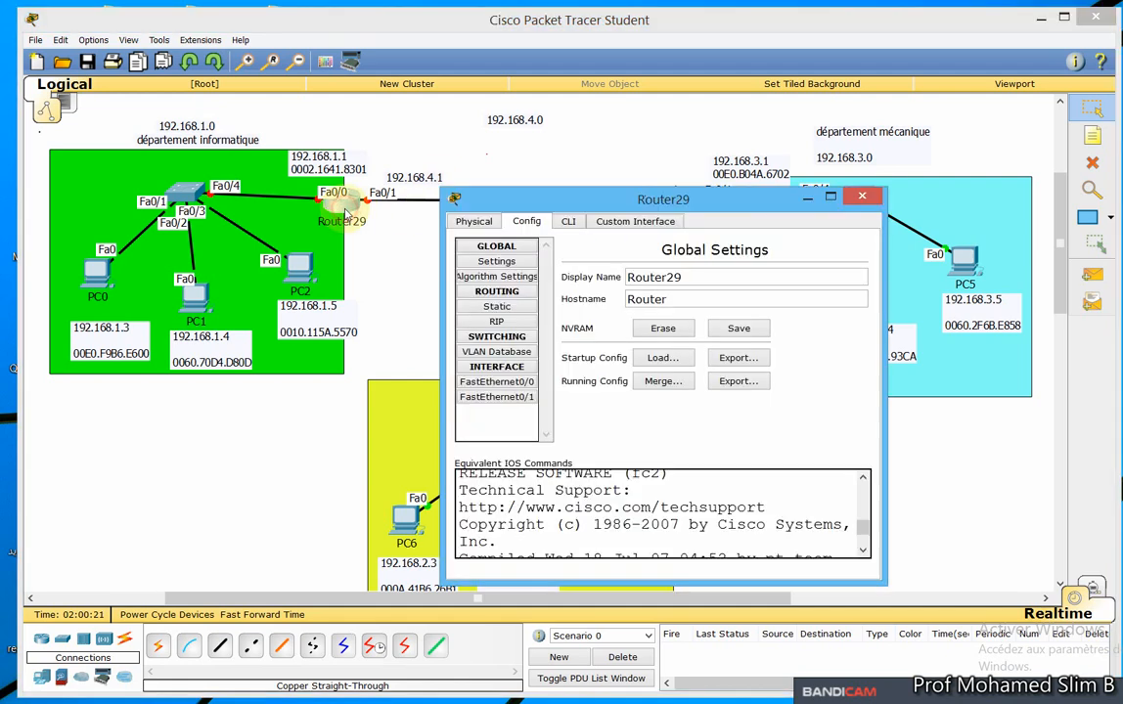
{"action": "left_click", "coordinate": [568, 220]}
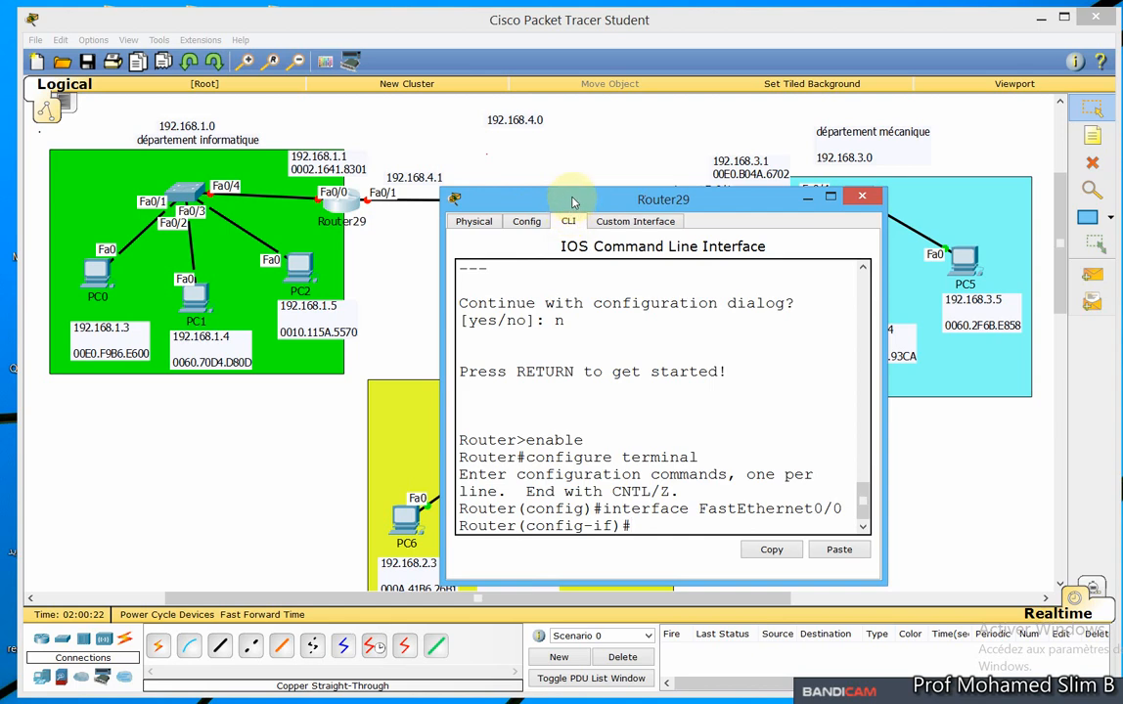
{"action": "left_click_drag", "start_coordinate": [592, 200], "coordinate": [765, 177]}
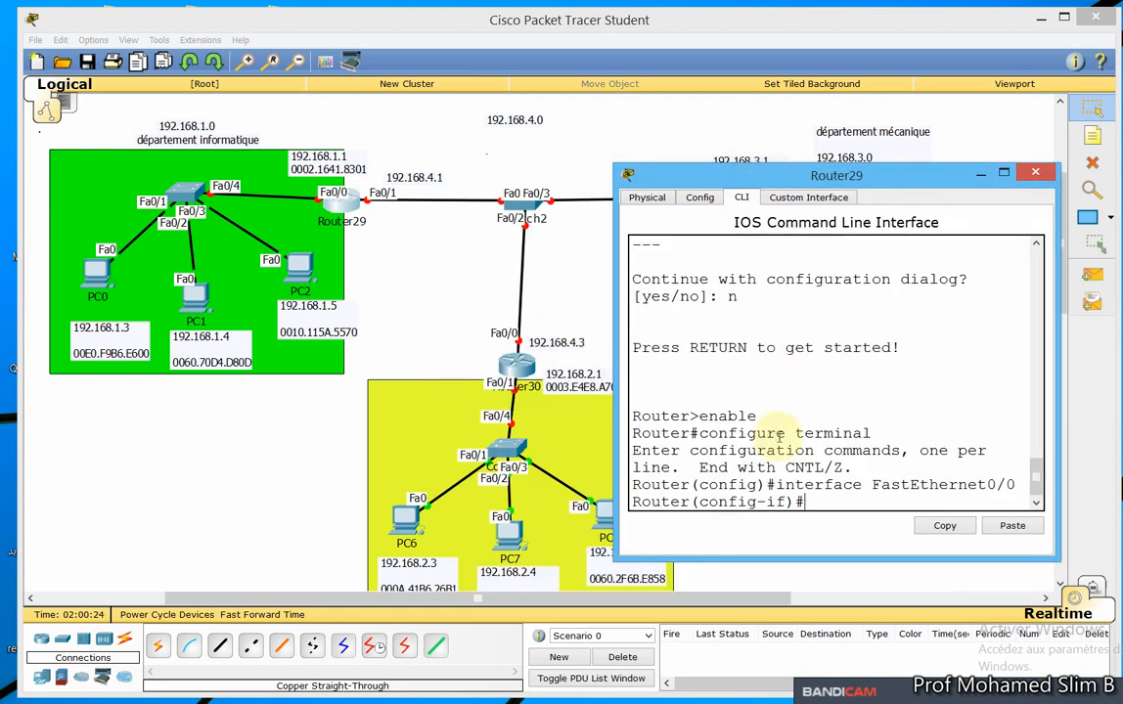
{"action": "key", "text": "Return"}
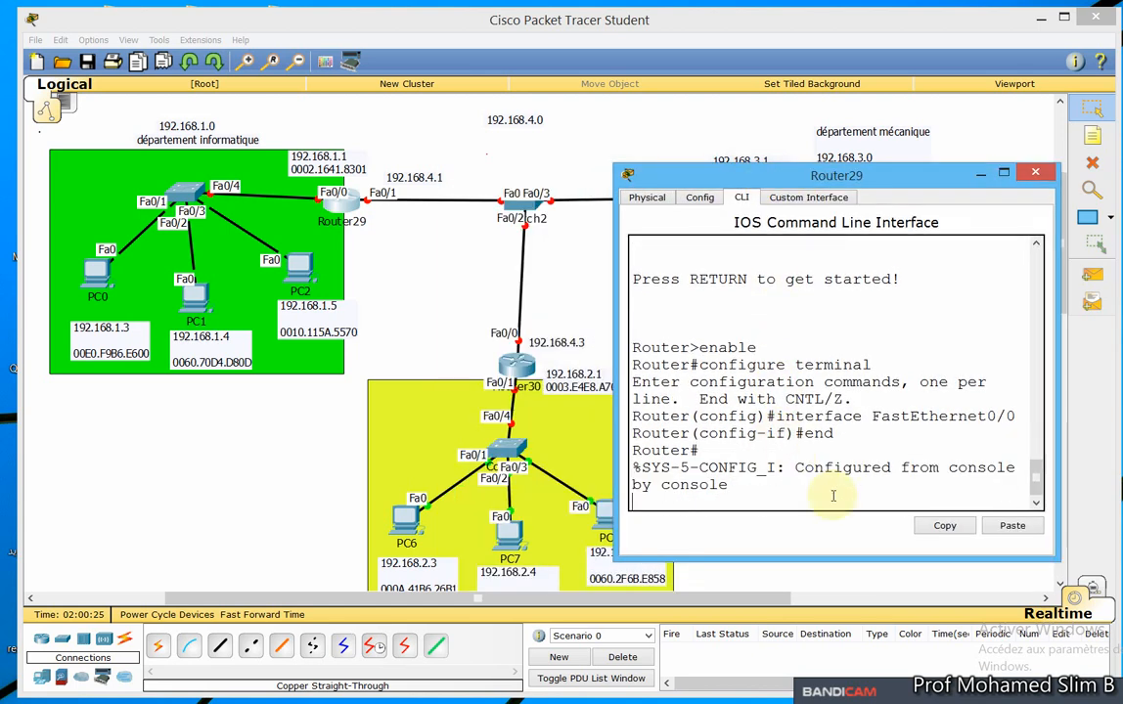
{"action": "key", "text": "Return"}
{"action": "key", "text": "Return"}
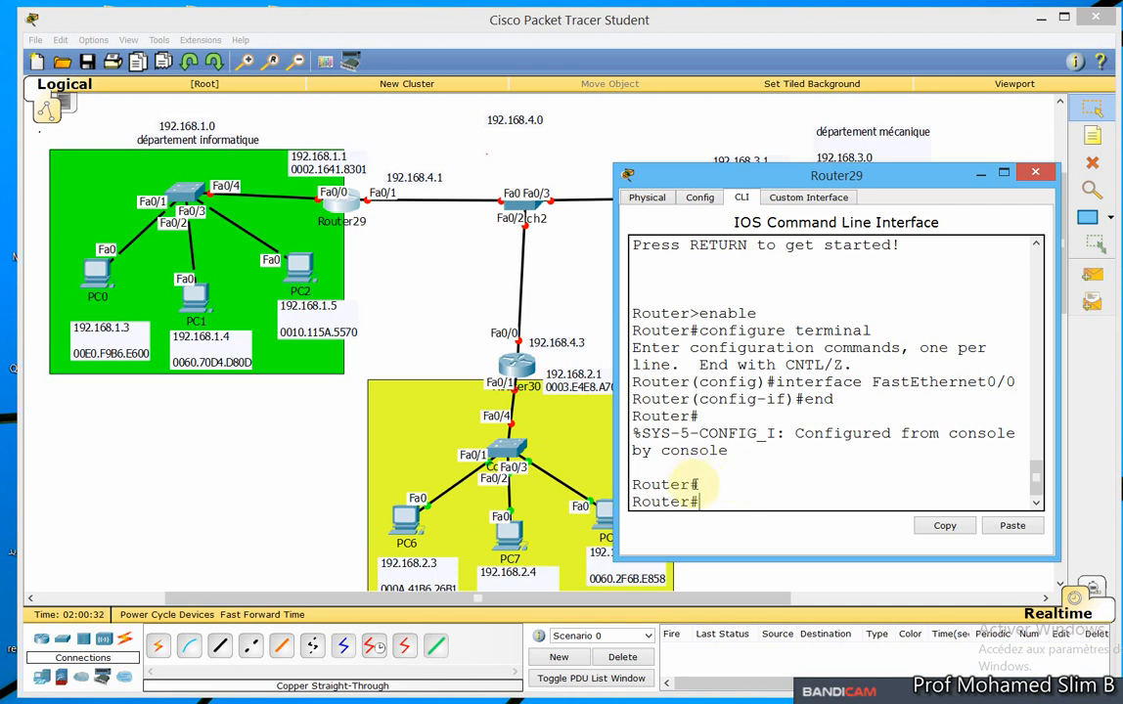
{"action": "type", "text": "conf t"}
{"action": "key", "text": "Return"}
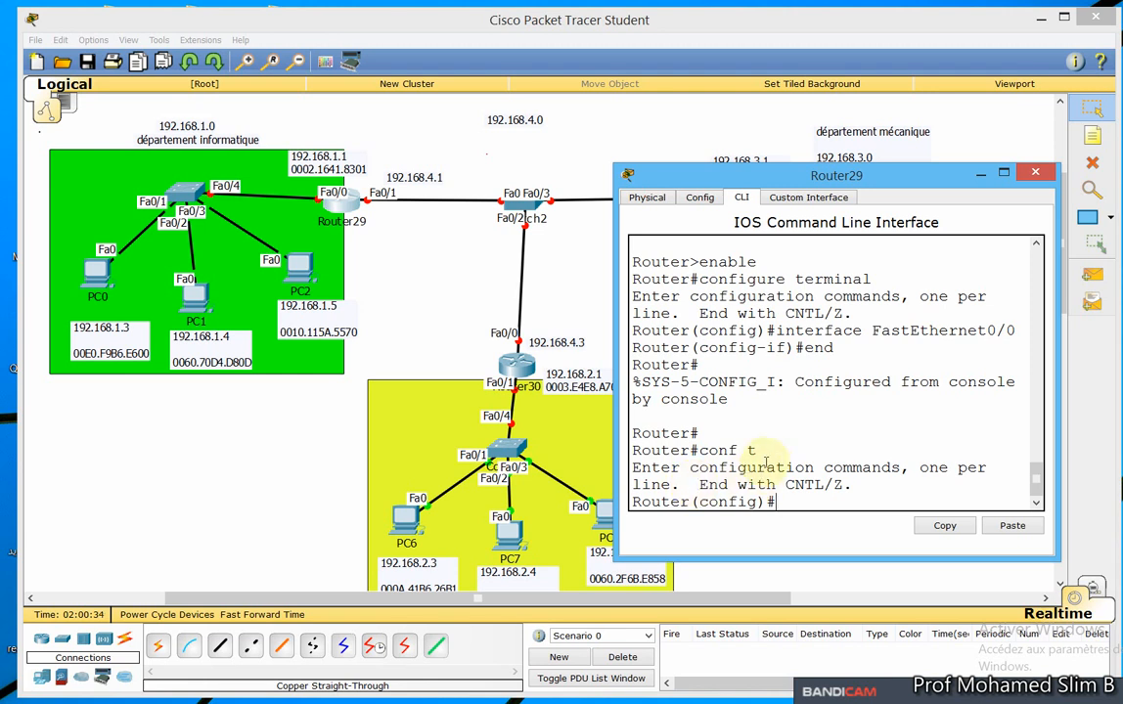
{"action": "left_click", "coordinate": [880, 158]}
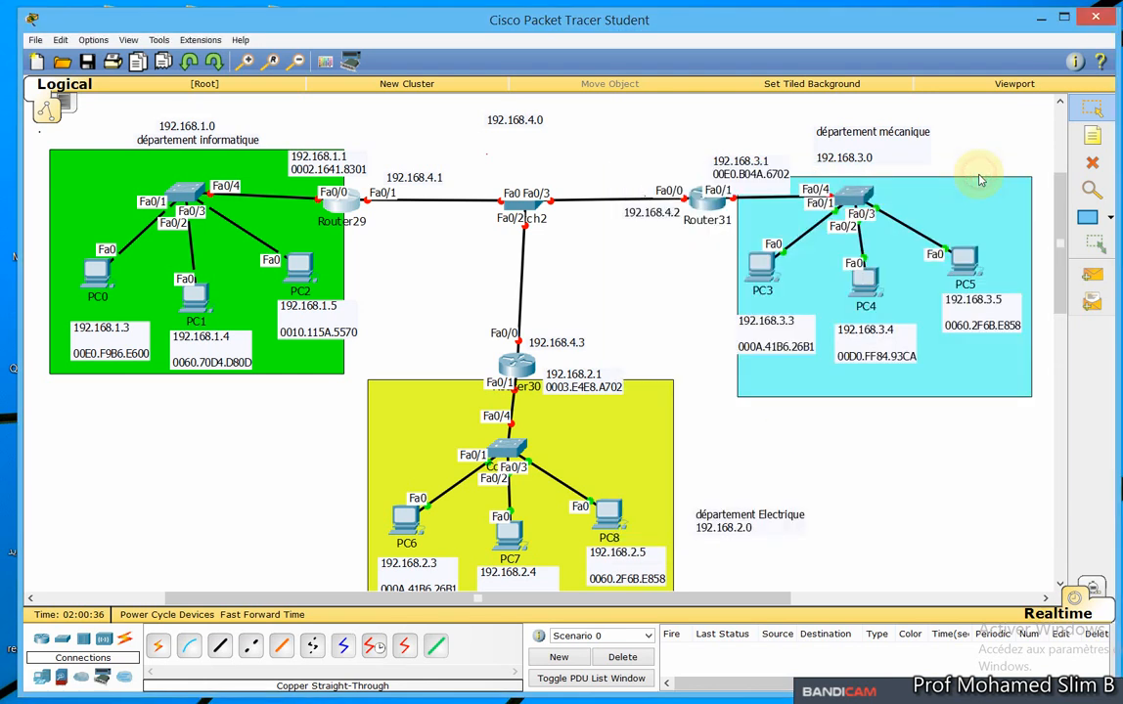
{"action": "left_click", "coordinate": [354, 211]}
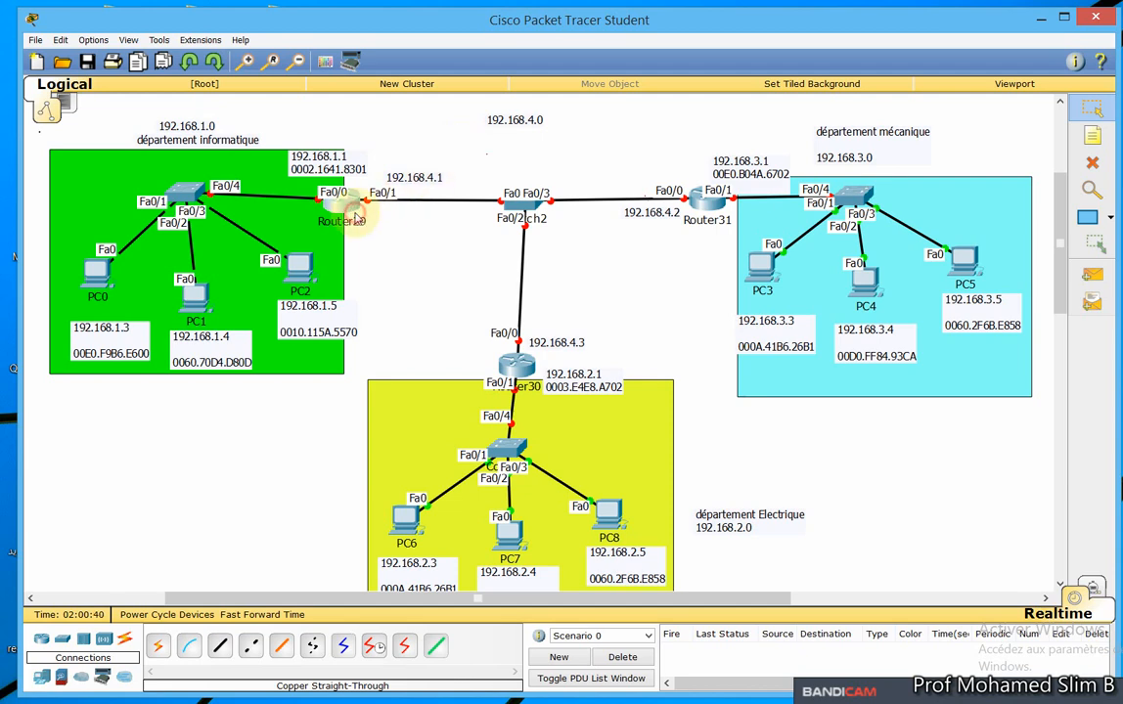
{"action": "left_click", "coordinate": [646, 196]}
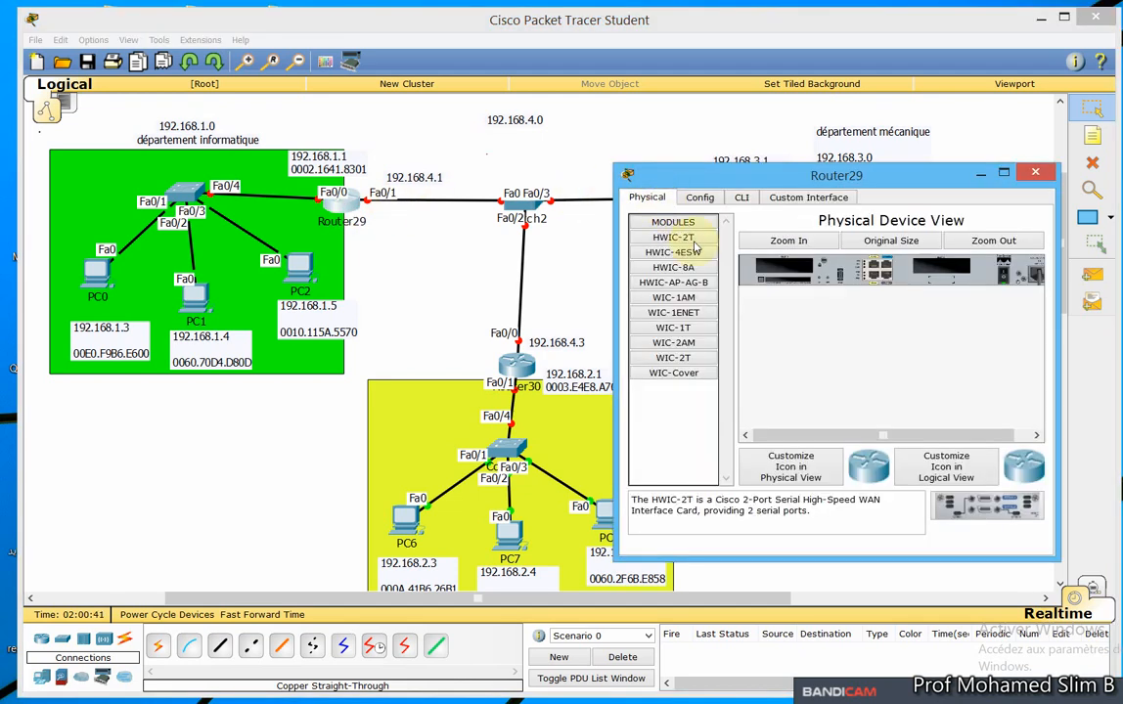
{"action": "left_click", "coordinate": [700, 196]}
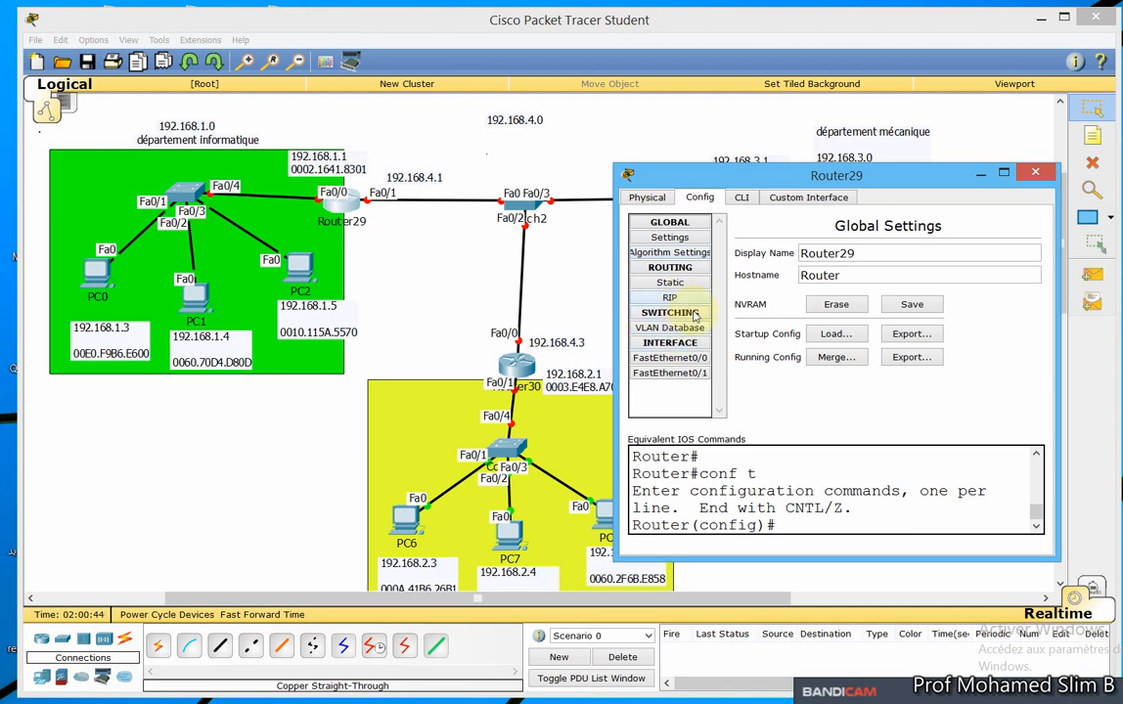
{"action": "left_click", "coordinate": [1036, 173]}
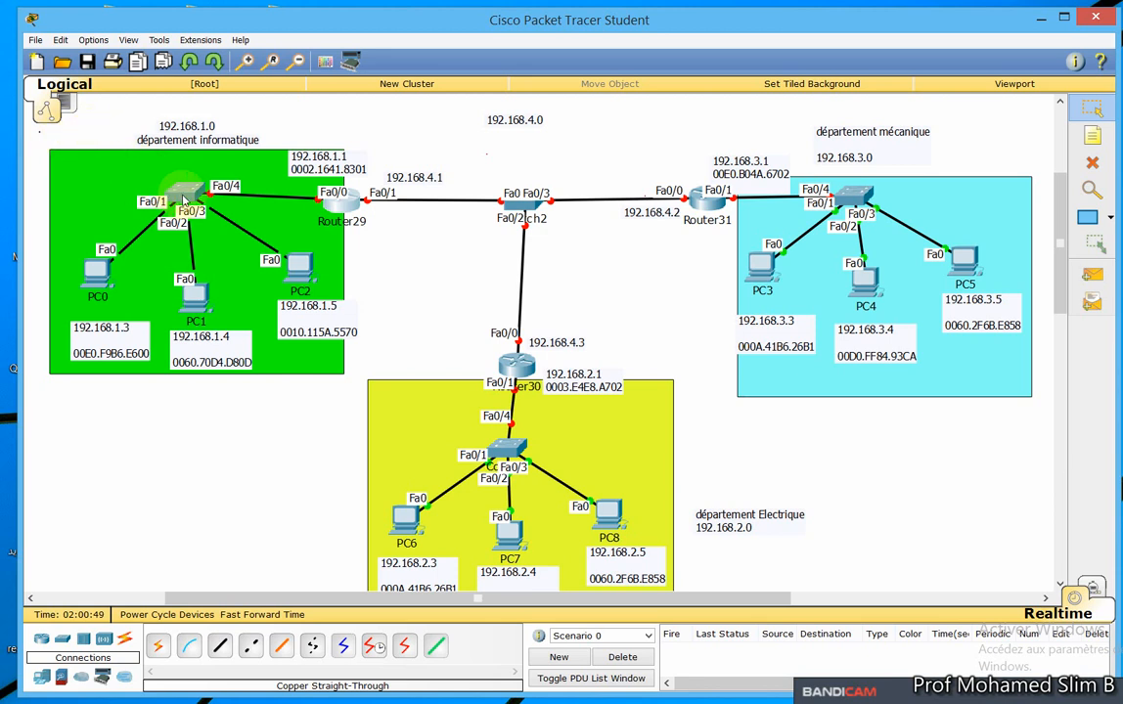
Reopen Router29's command line, leave configuration mode with end, and place the window so Router29 and its port labels stay visible.
{"action": "left_click", "coordinate": [325, 192]}
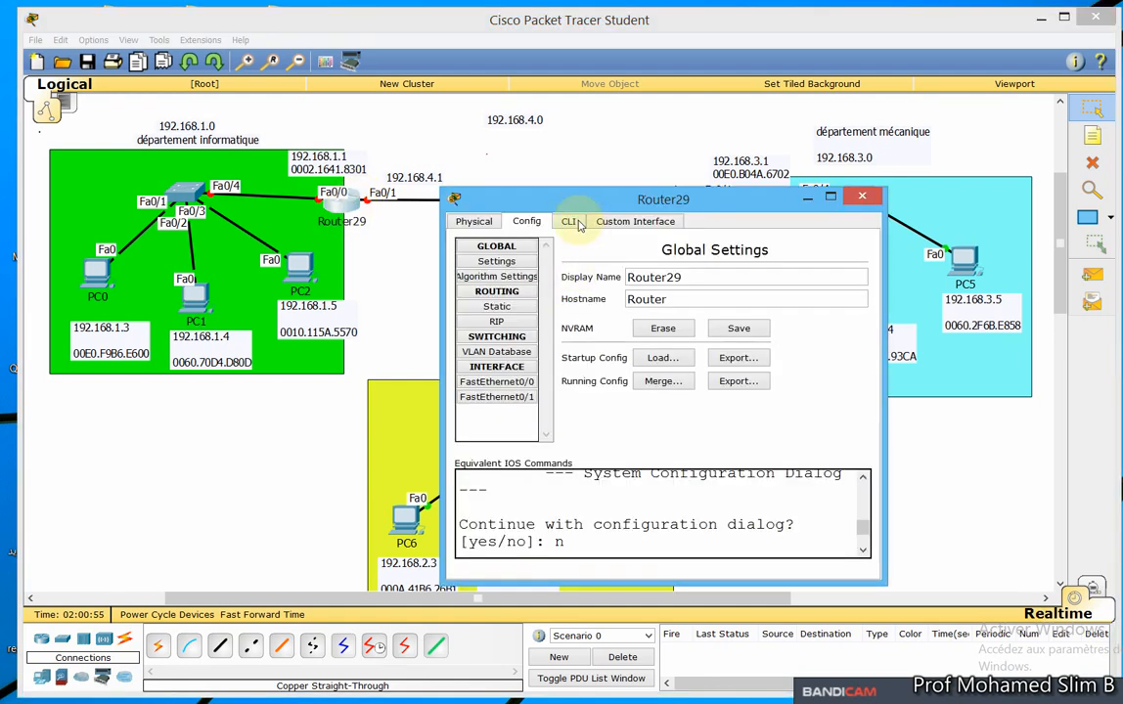
{"action": "left_click", "coordinate": [572, 224]}
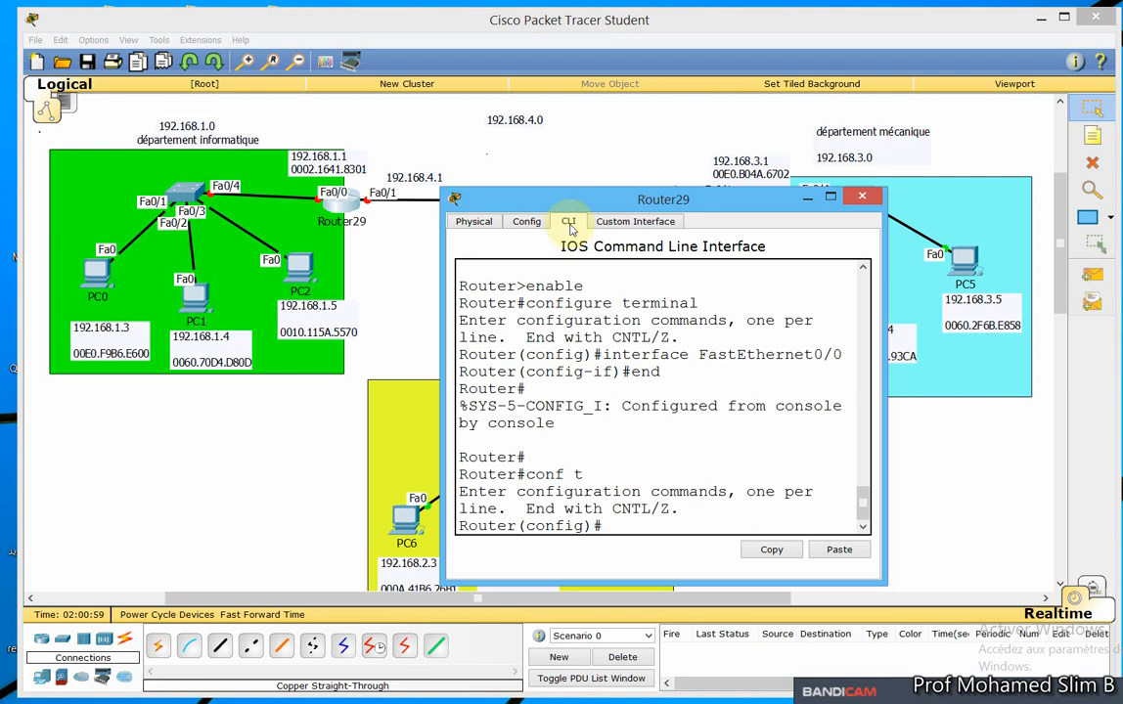
{"action": "type", "text": "end"}
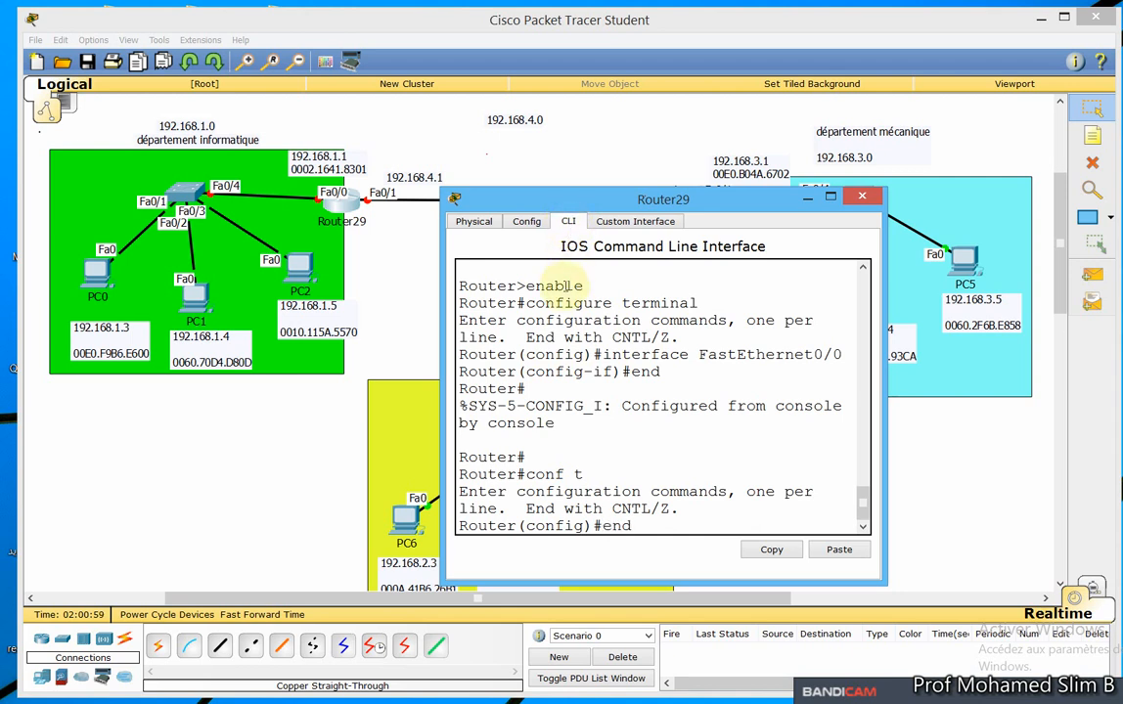
{"action": "key", "text": "Return"}
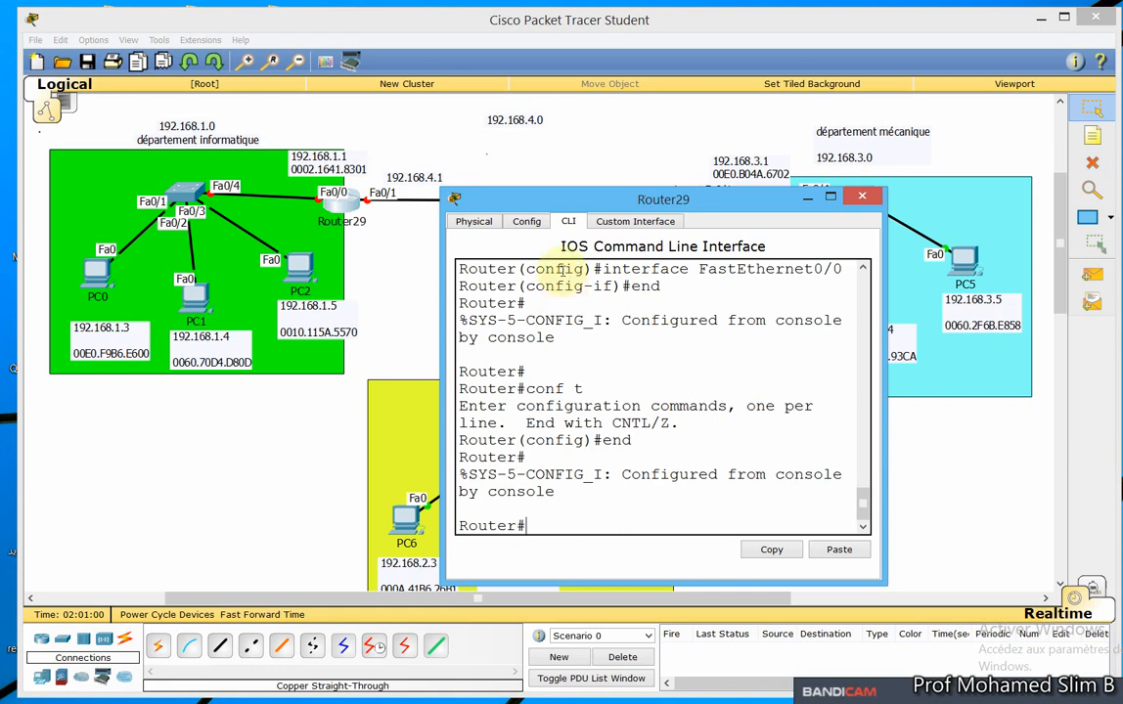
{"action": "left_click_drag", "start_coordinate": [595, 201], "coordinate": [740, 178]}
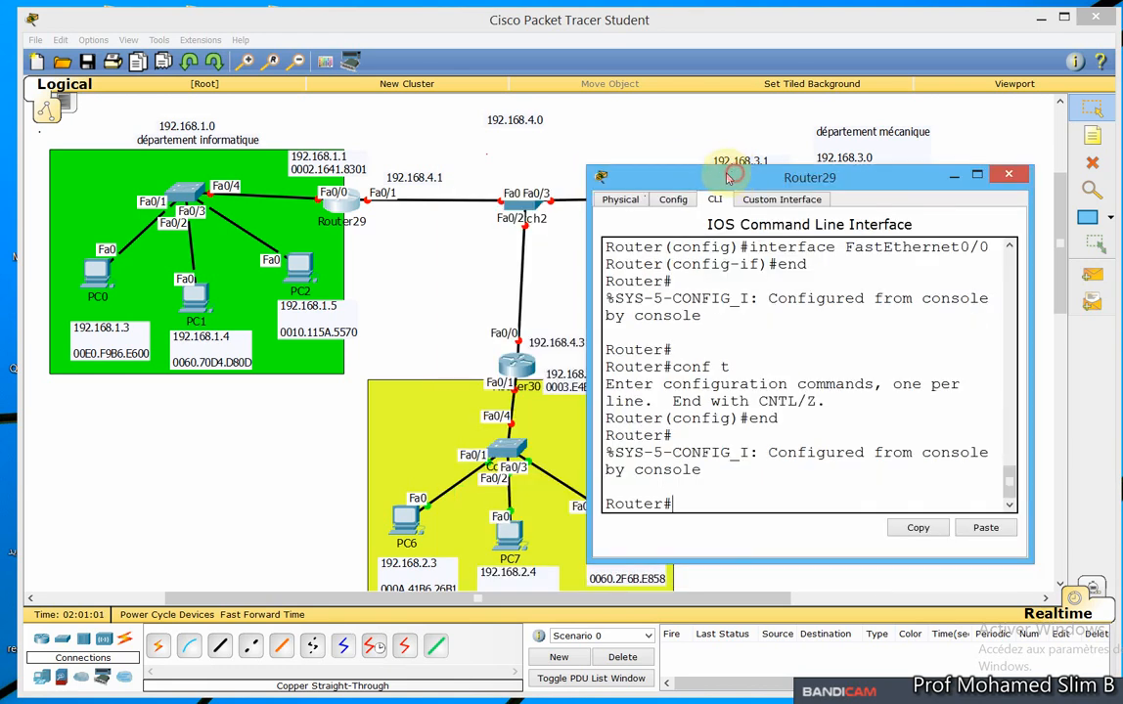
{"action": "left_click_drag", "start_coordinate": [663, 171], "coordinate": [586, 146]}
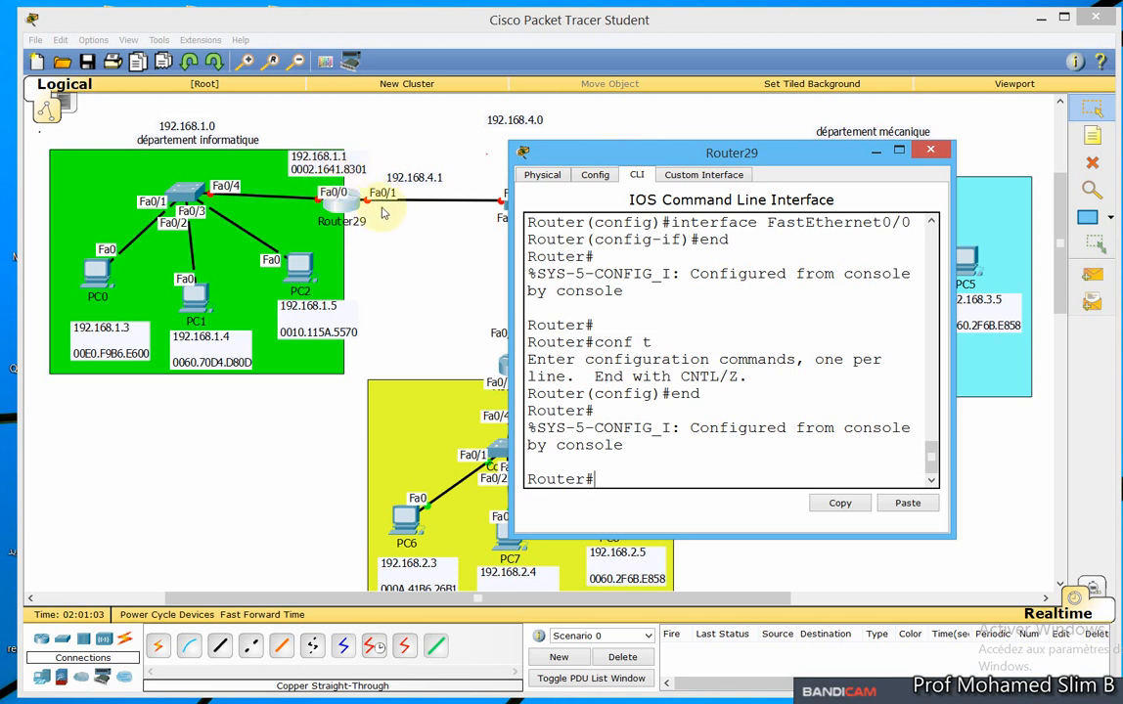
Enter global configuration mode with conf t, select Router29's interface with int f0/0, and widen the command-line window.
{"action": "type", "text": "conf t"}
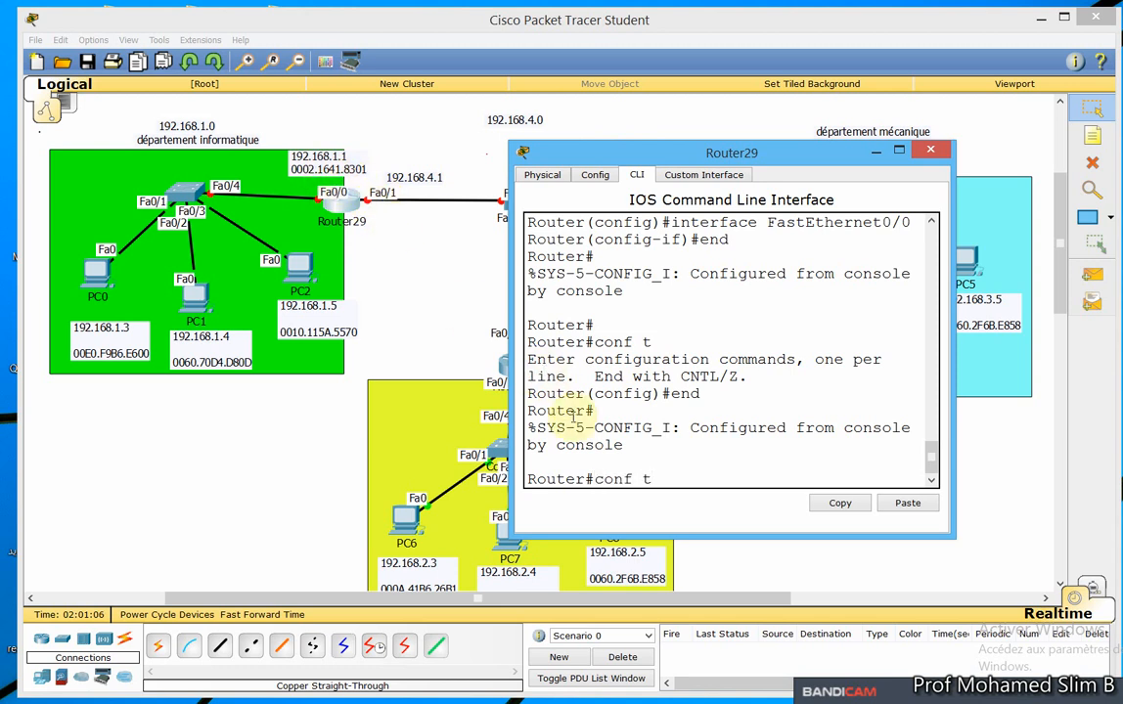
{"action": "key", "text": "Return"}
{"action": "type", "text": "int"}
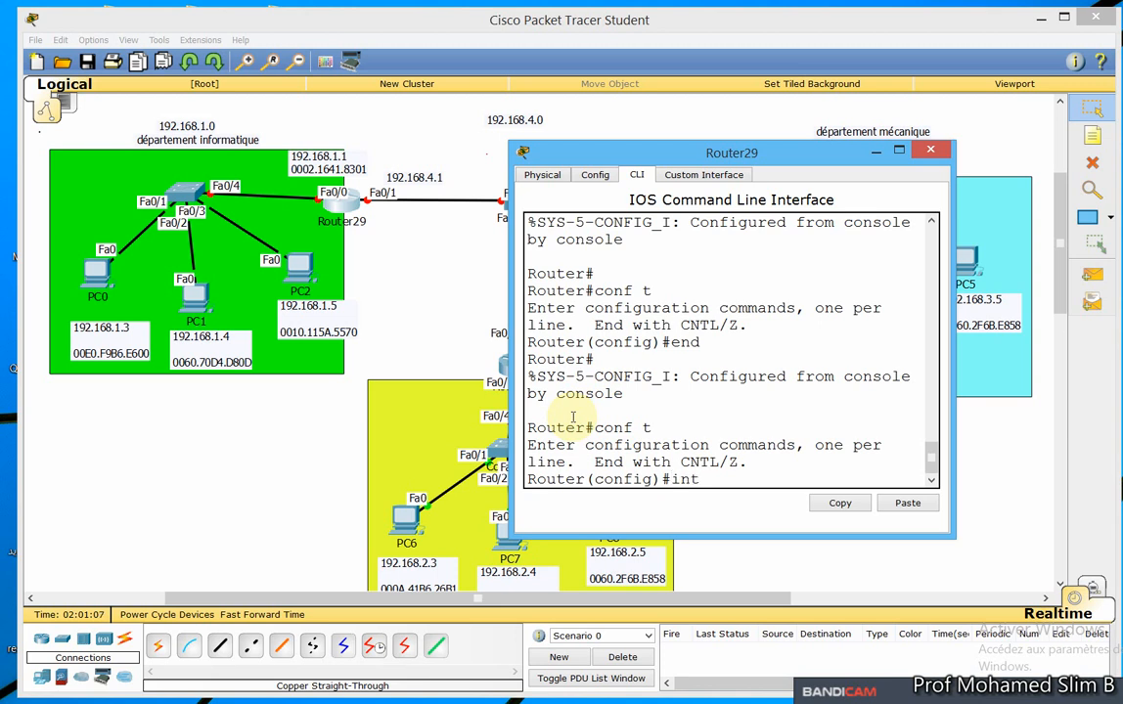
{"action": "type", "text": " f00"}
{"action": "key", "text": "Return"}
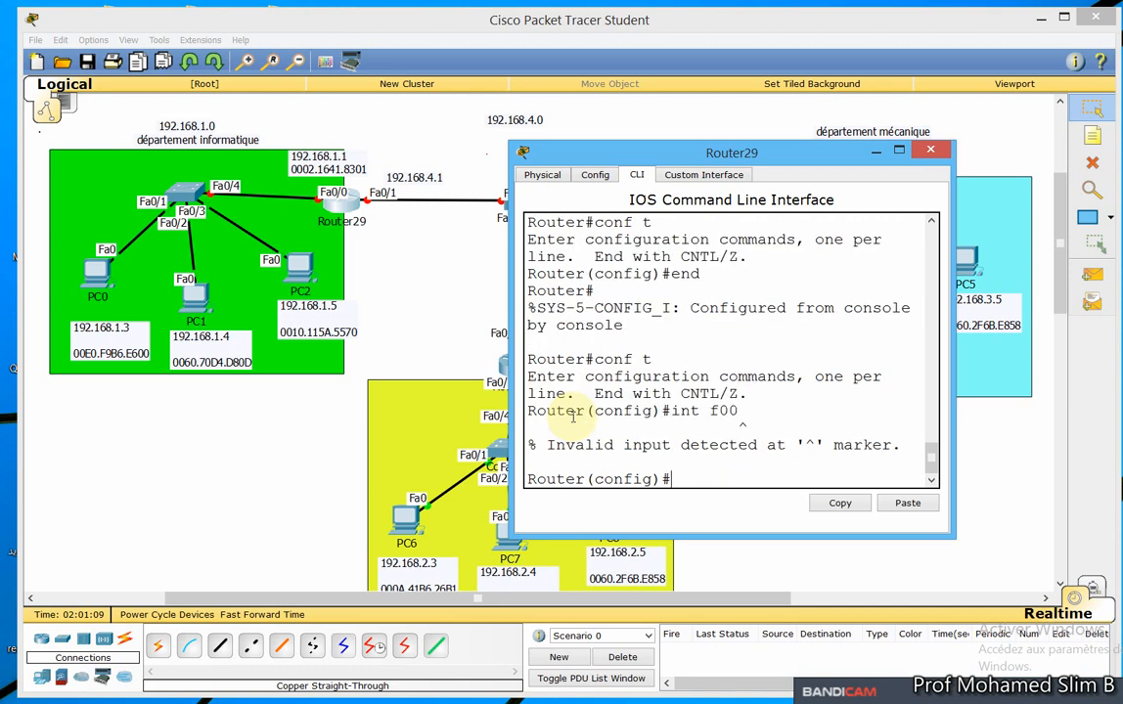
{"action": "type", "text": "int f0/0"}
{"action": "key", "text": "Return"}
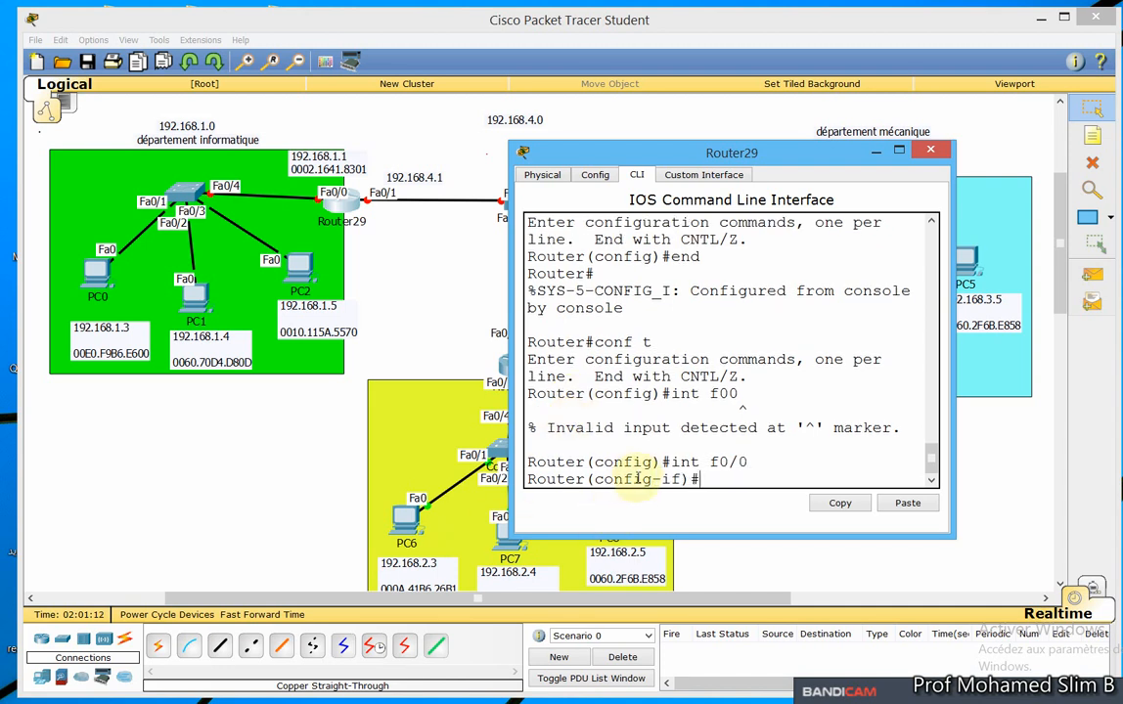
{"action": "left_click_drag", "start_coordinate": [957, 288], "coordinate": [1109, 325]}
{"action": "left_click_drag", "start_coordinate": [511, 333], "coordinate": [448, 334]}
{"action": "type", "text": "ip route"}
{"action": "key", "text": "BackSpace"}
{"action": "key", "text": "BackSpace"}
{"action": "key", "text": "BackSpace"}
{"action": "key", "text": "BackSpace"}
{"action": "key", "text": "BackSpace"}
{"action": "key", "text": "BackSpace"}
{"action": "key", "text": "BackSpace"}
{"action": "key", "text": "BackSpace"}
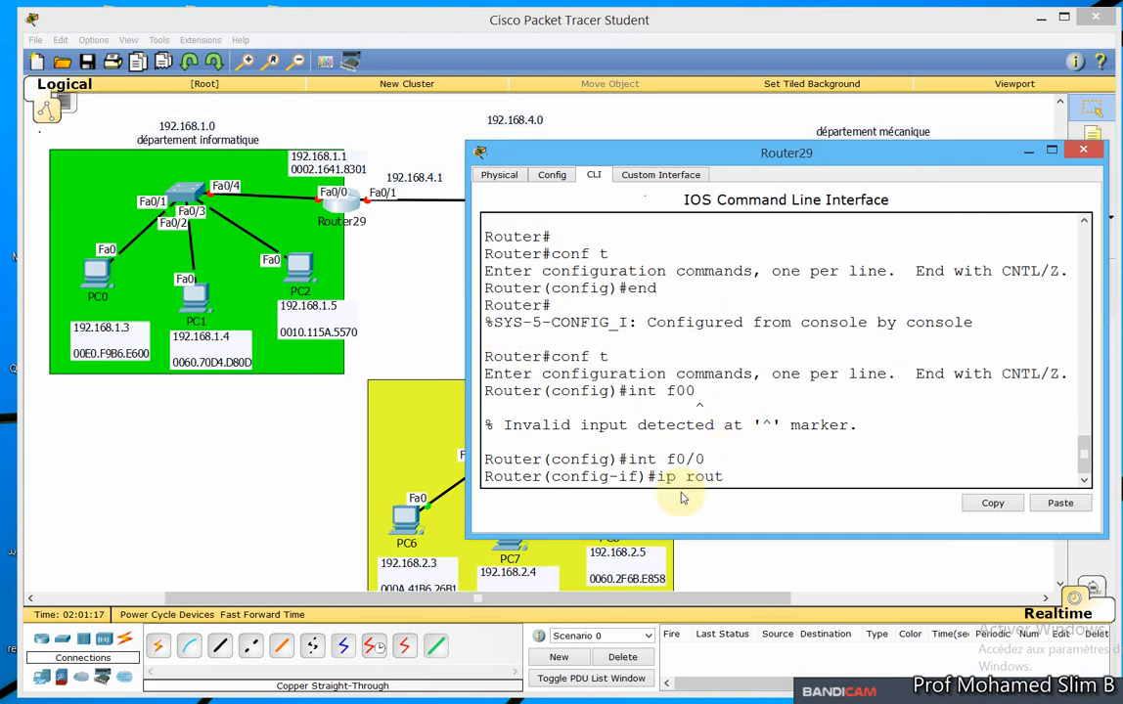
Assign IP address 192.168.1.1 with subnet mask 255.255.255.0 to Router29's FastEthernet0/0 interface.
{"action": "type", "text": "ip address 192.168.1.1"}
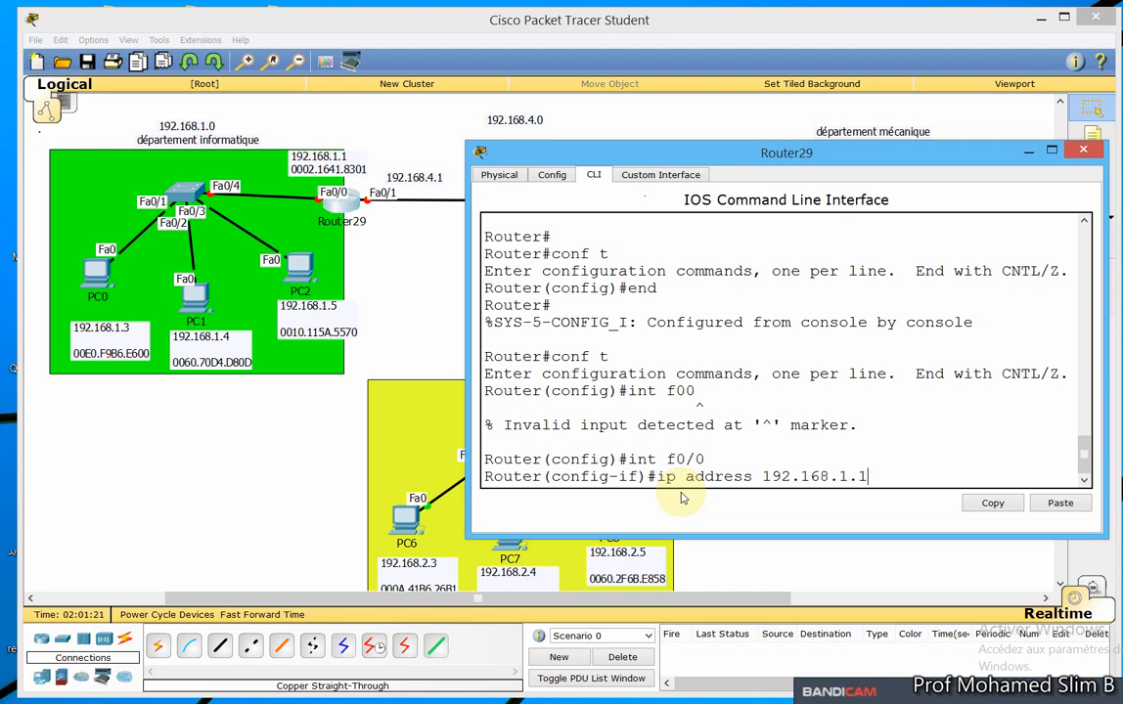
{"action": "type", "text": " 255.255.255.0"}
{"action": "key", "text": "Return"}
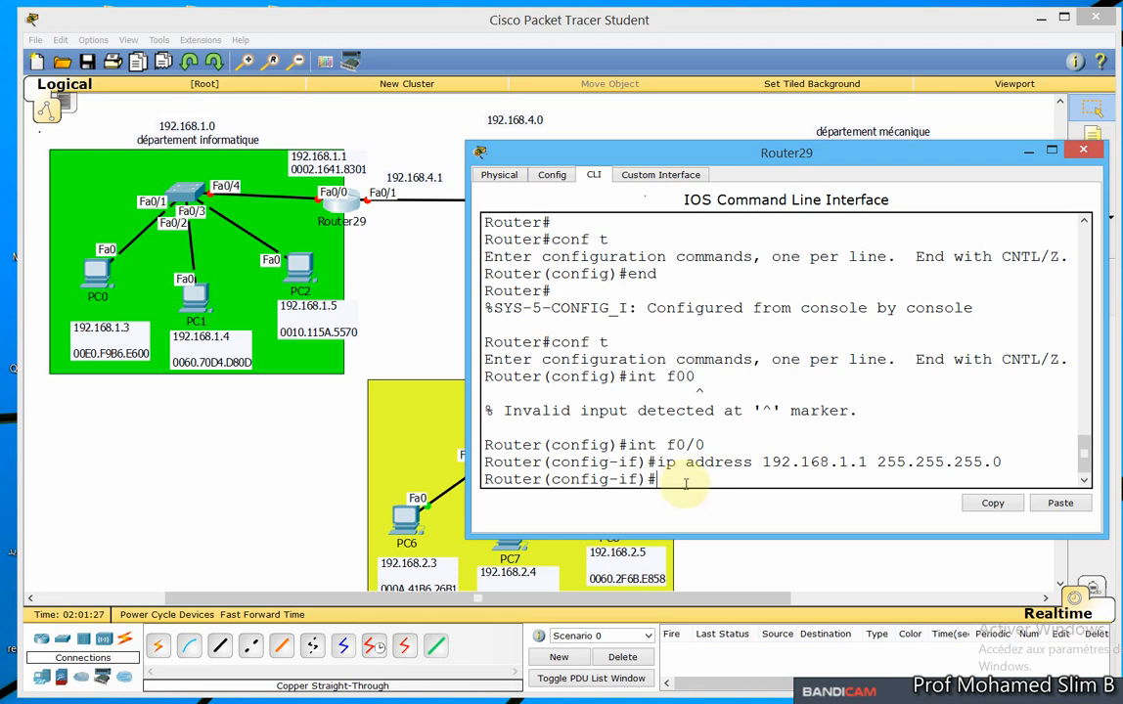
Enable Router29's FastEthernet0/0 interface with the no shutdown command.
{"action": "type", "text": "no shut"}
{"action": "key", "text": "Tab"}
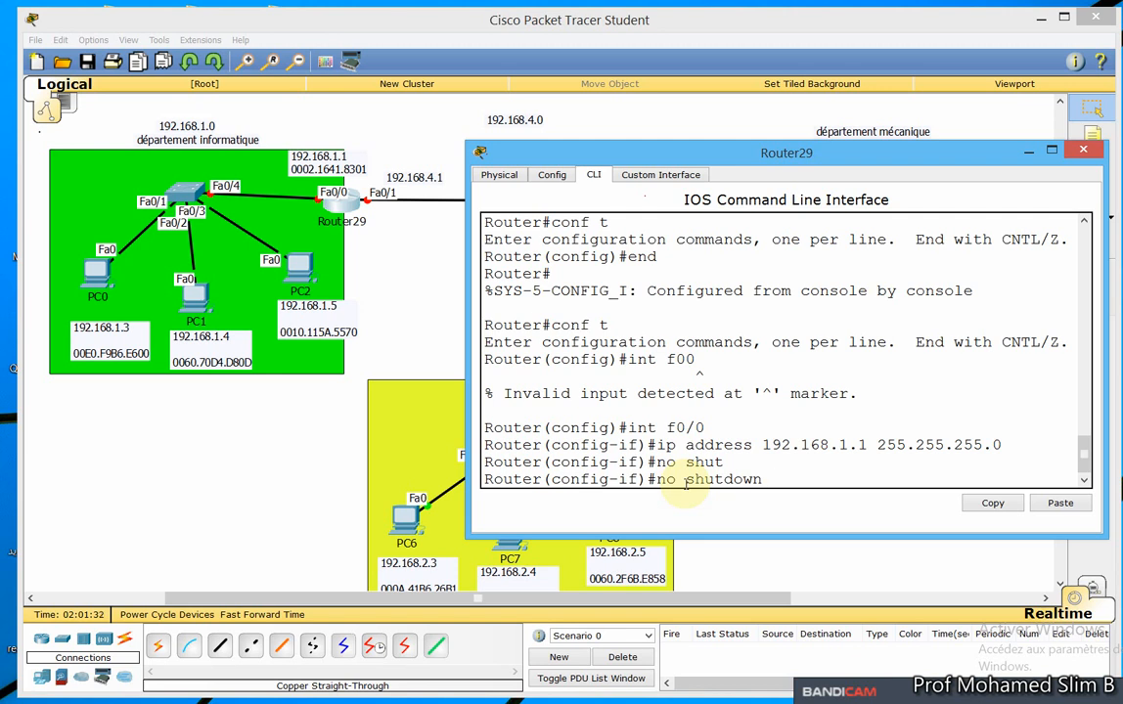
{"action": "key", "text": "Return"}
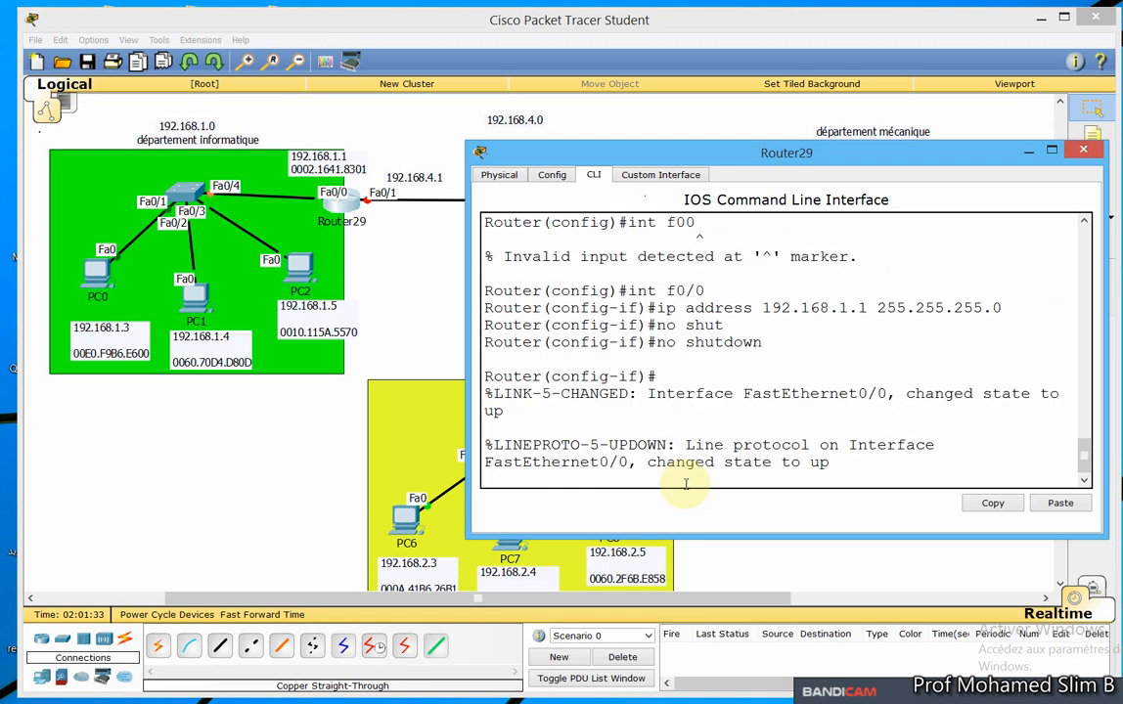
{"action": "key", "text": "Return"}
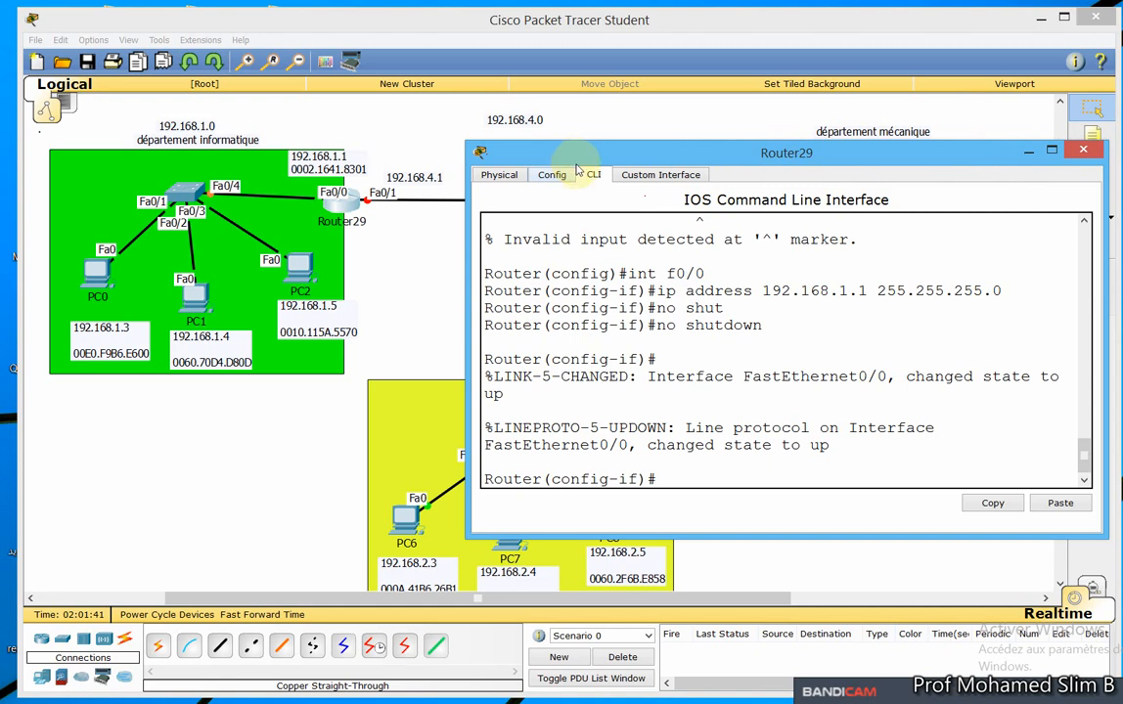
Check the settings of Router29's FastEthernet0/1 and FastEthernet0/0 interfaces in its graphical configuration.
{"action": "left_click", "coordinate": [498, 174]}
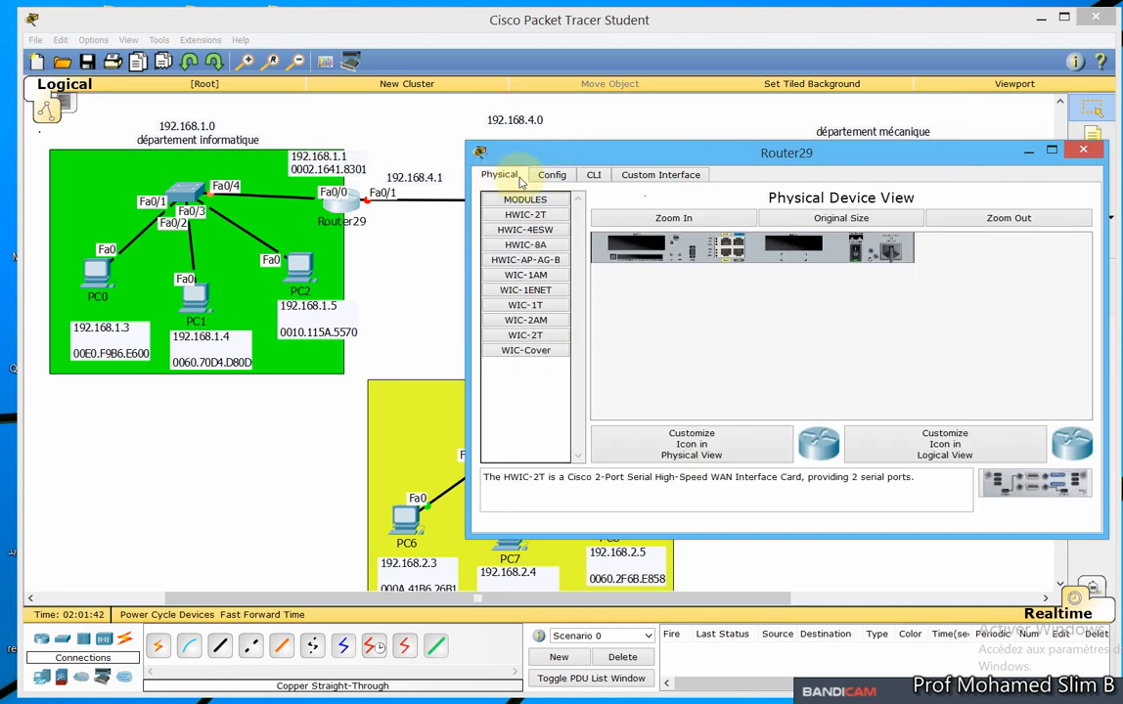
{"action": "left_click", "coordinate": [546, 176]}
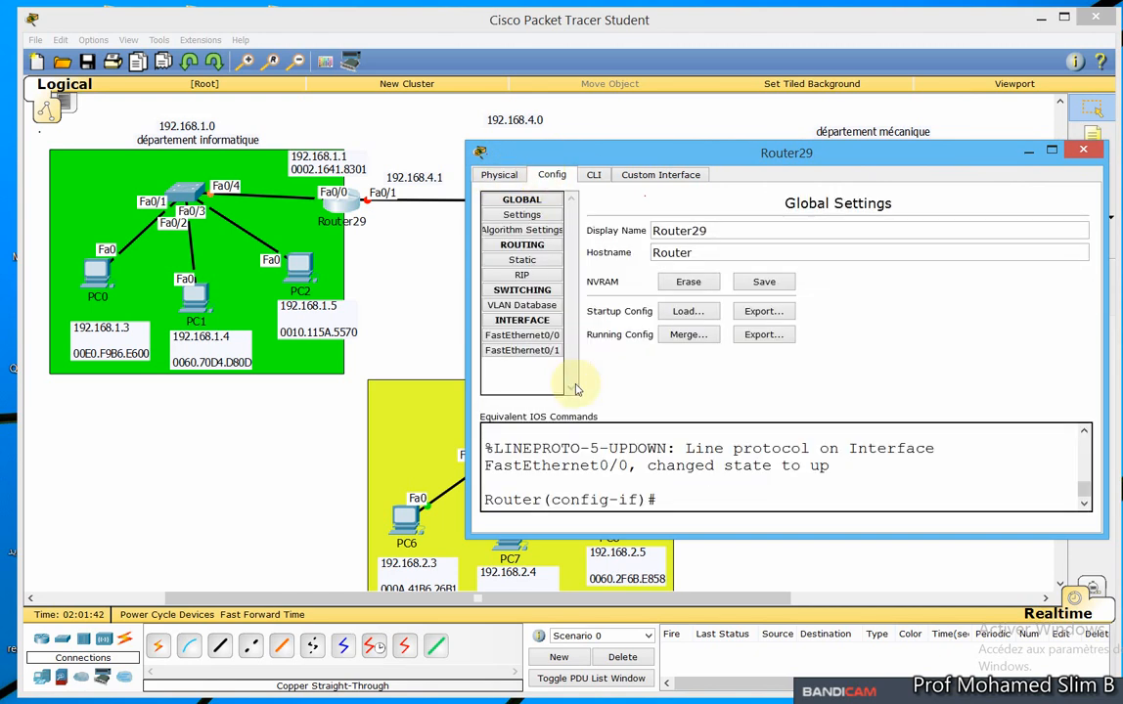
{"action": "left_click", "coordinate": [543, 352]}
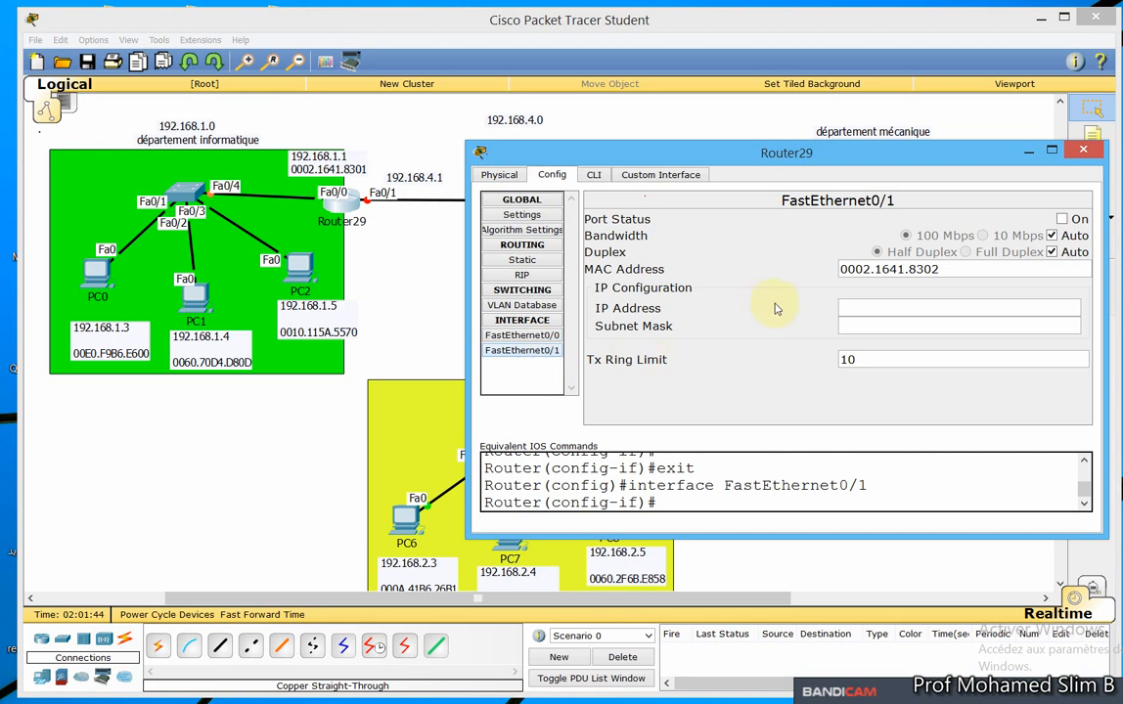
{"action": "left_click", "coordinate": [551, 337]}
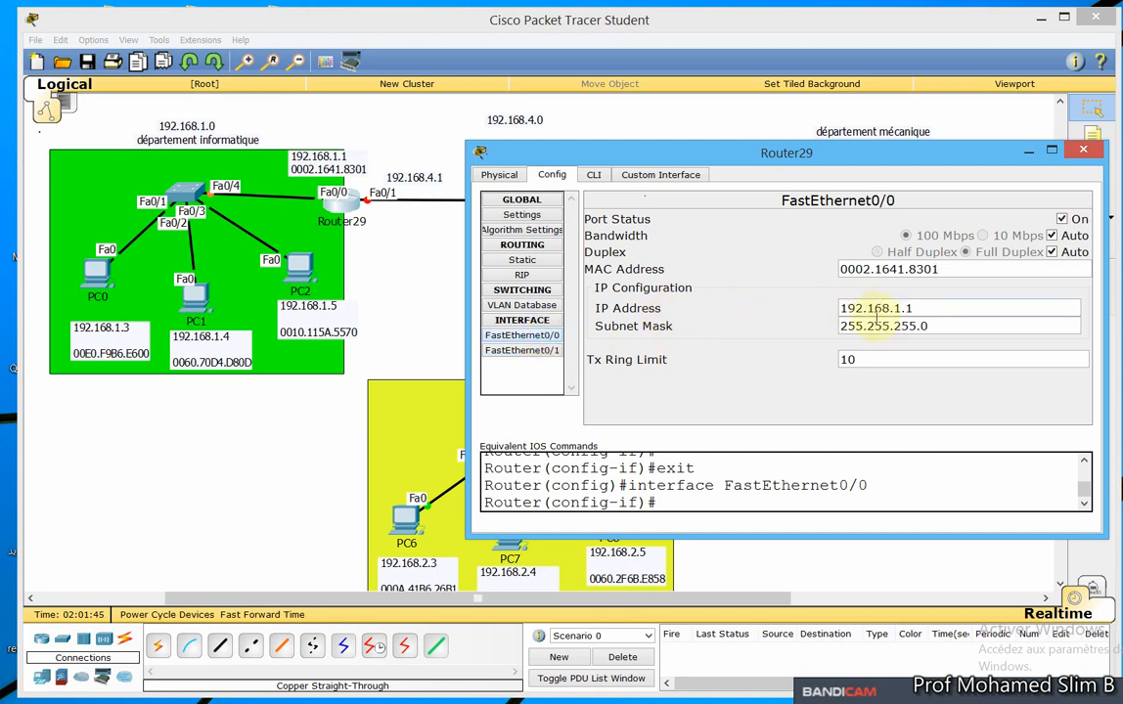
Set Router29's FastEthernet0/1 interface to IP address 192.168.4.1 with subnet mask 255.255.255.0 in the graphical configuration.
{"action": "left_click", "coordinate": [500, 352]}
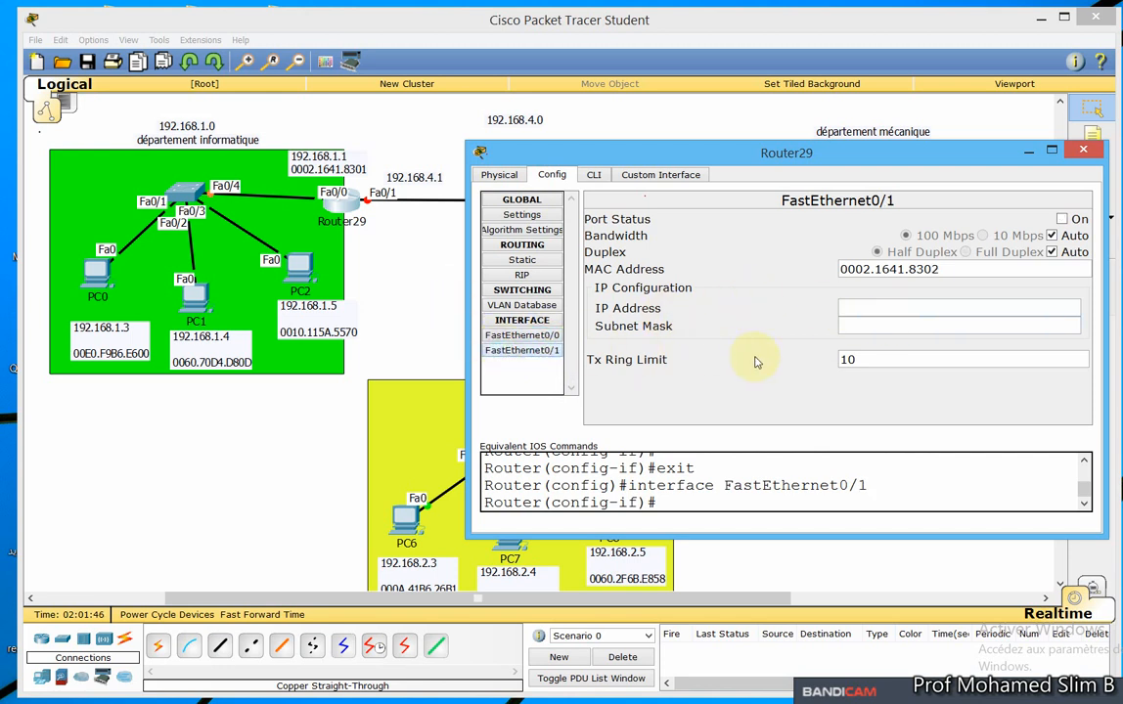
{"action": "left_click", "coordinate": [847, 307]}
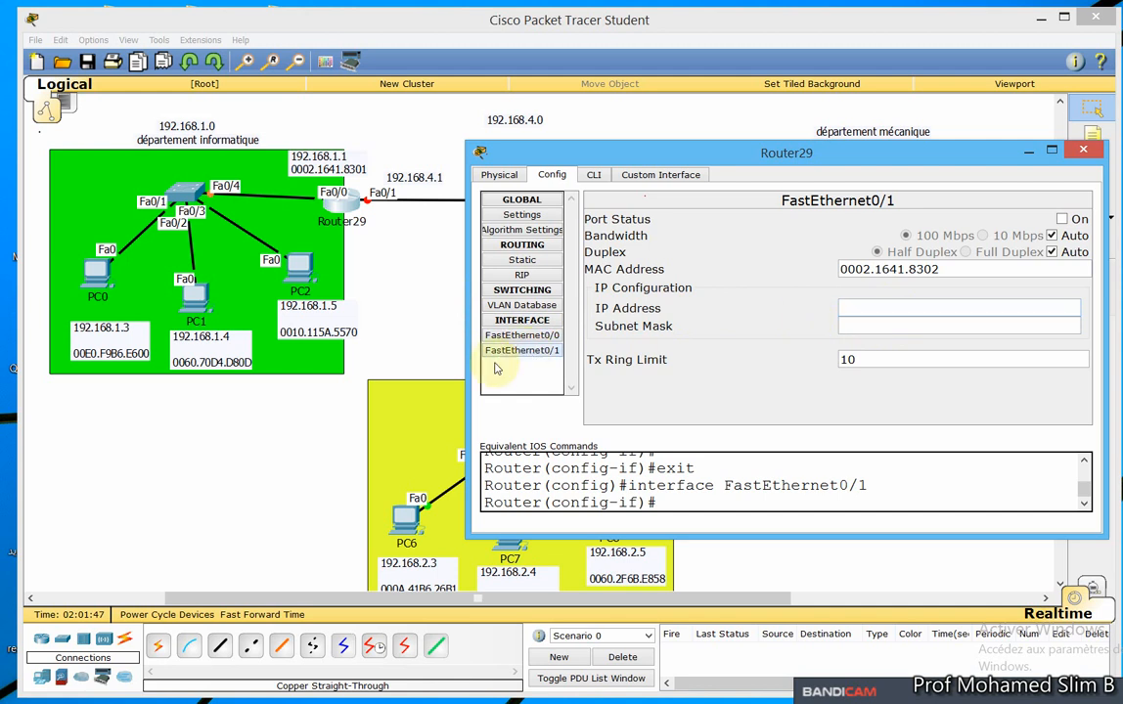
{"action": "left_click", "coordinate": [852, 312]}
{"action": "type", "text": "192.168"}
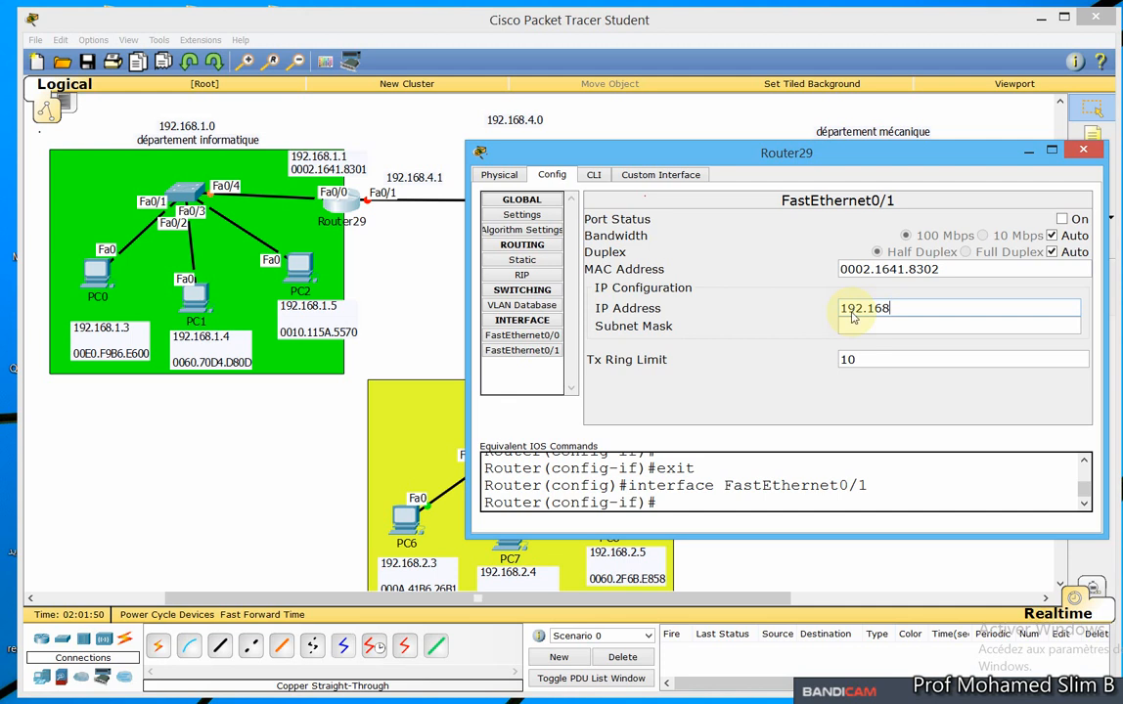
{"action": "key", "text": "Return"}
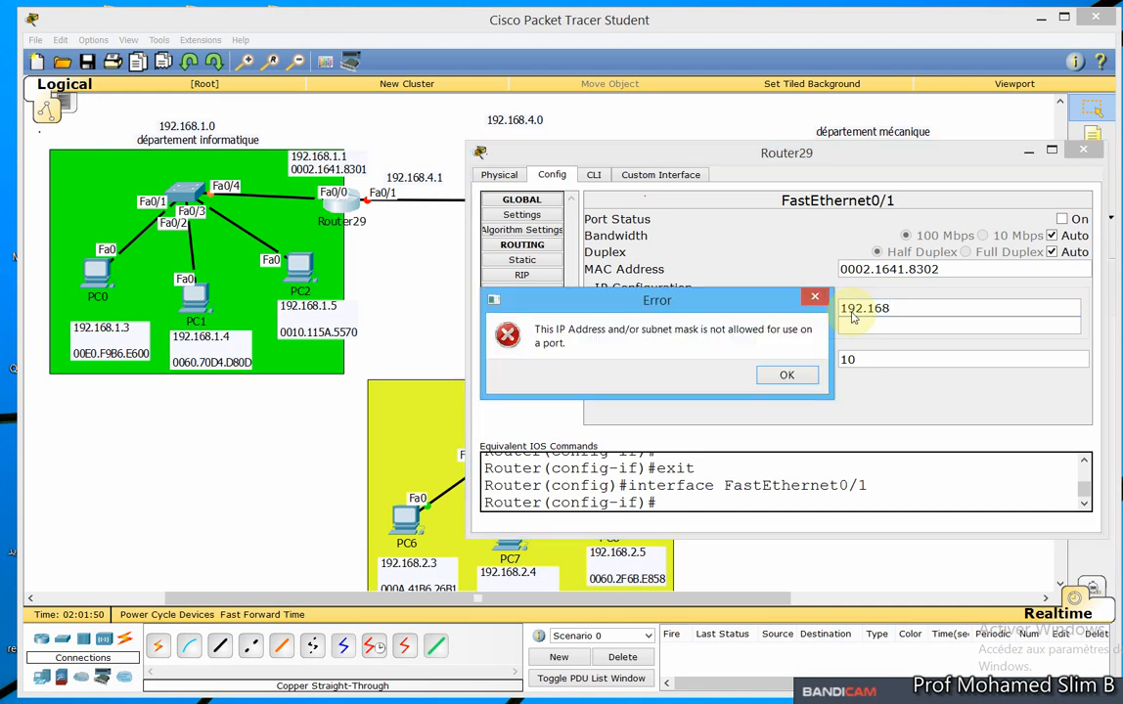
{"action": "left_click", "coordinate": [814, 297]}
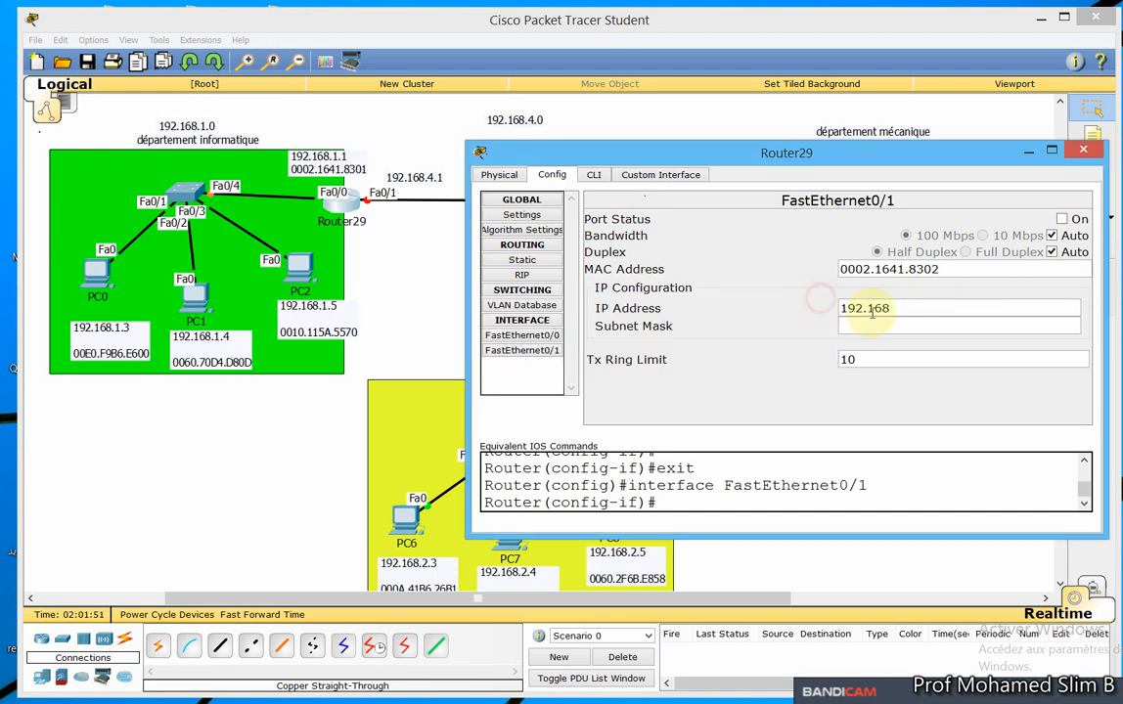
{"action": "type", "text": "192.168"}
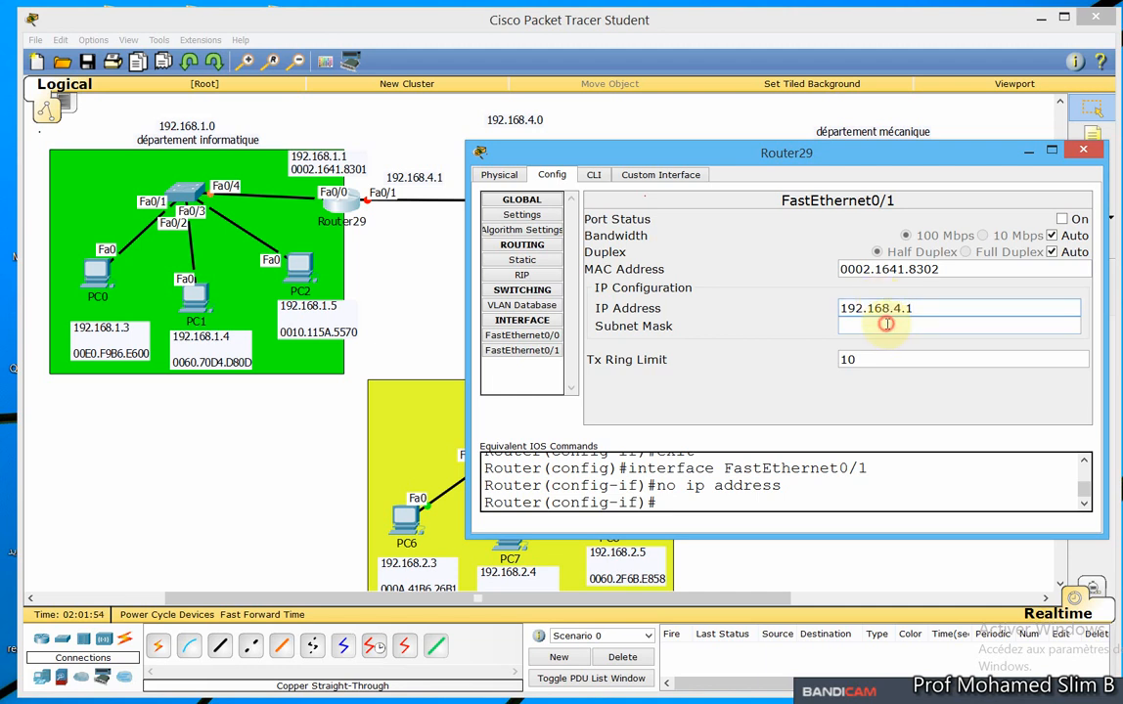
{"action": "left_click", "coordinate": [891, 325]}
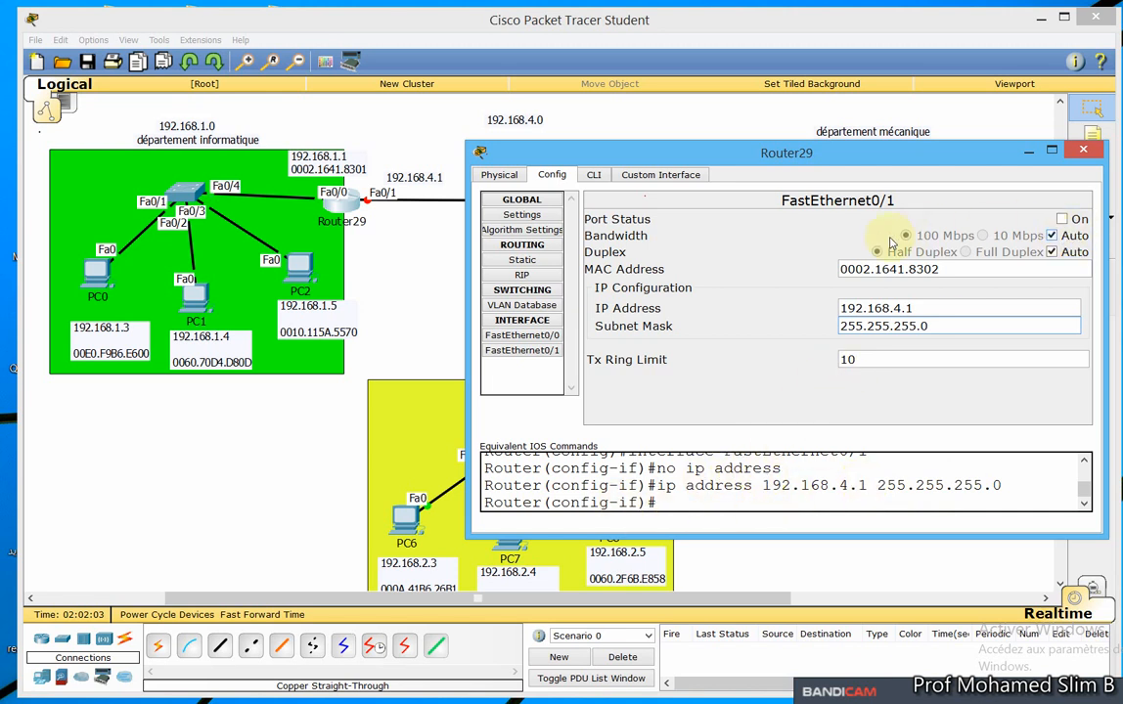
Switch on Router29's FastEthernet0/1 port, review the equivalent IOS commands, and close the router window.
{"action": "left_click", "coordinate": [1062, 220]}
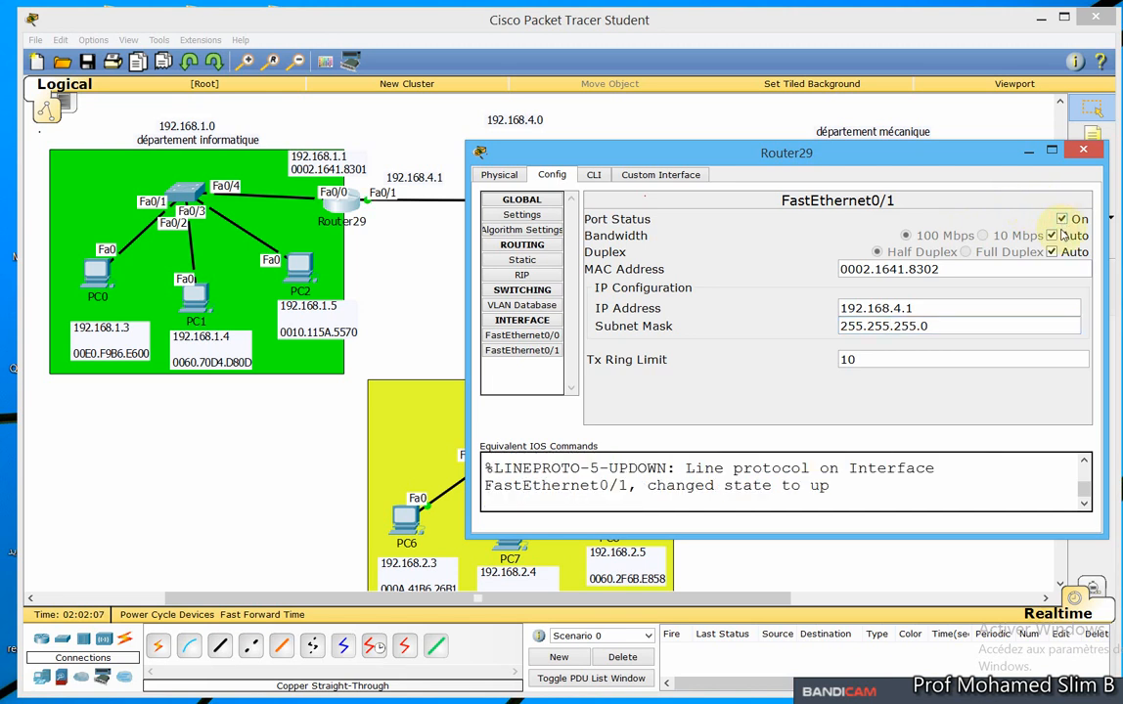
{"action": "scroll", "coordinate": [1084, 489], "scroll_direction": "up", "scroll_amount": 2}
{"action": "scroll", "coordinate": [1083, 488], "scroll_direction": "down", "scroll_amount": 3}
{"action": "scroll", "coordinate": [1083, 472], "scroll_direction": "up", "scroll_amount": 4}
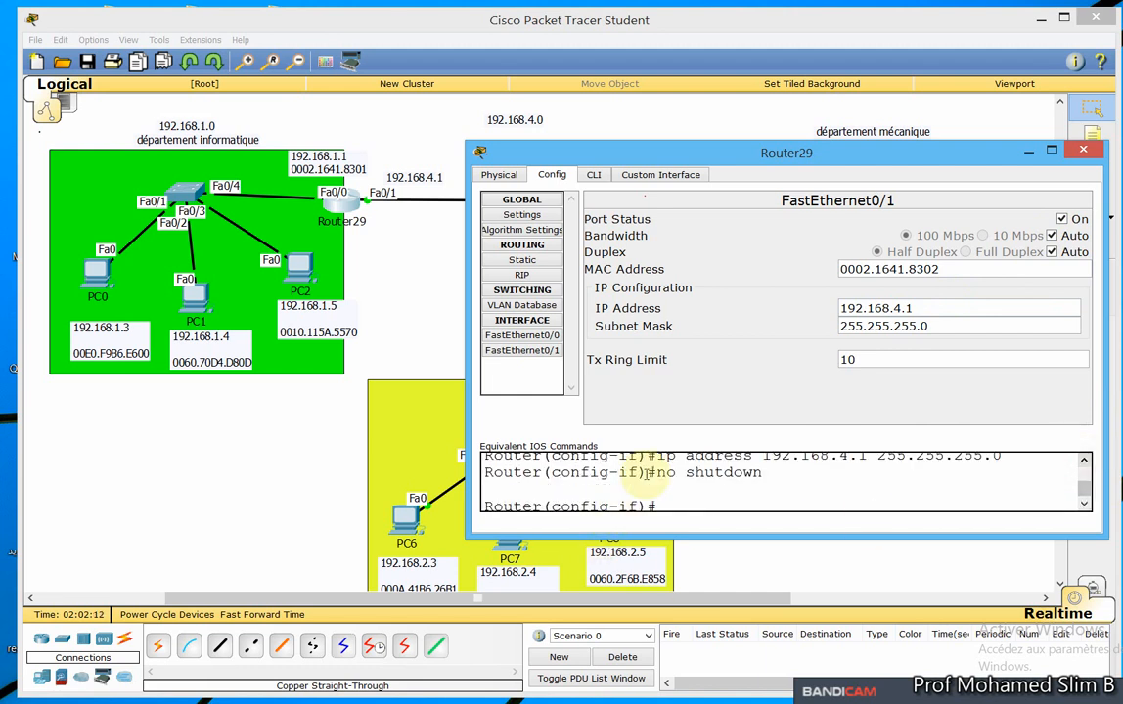
{"action": "left_click", "coordinate": [1084, 505]}
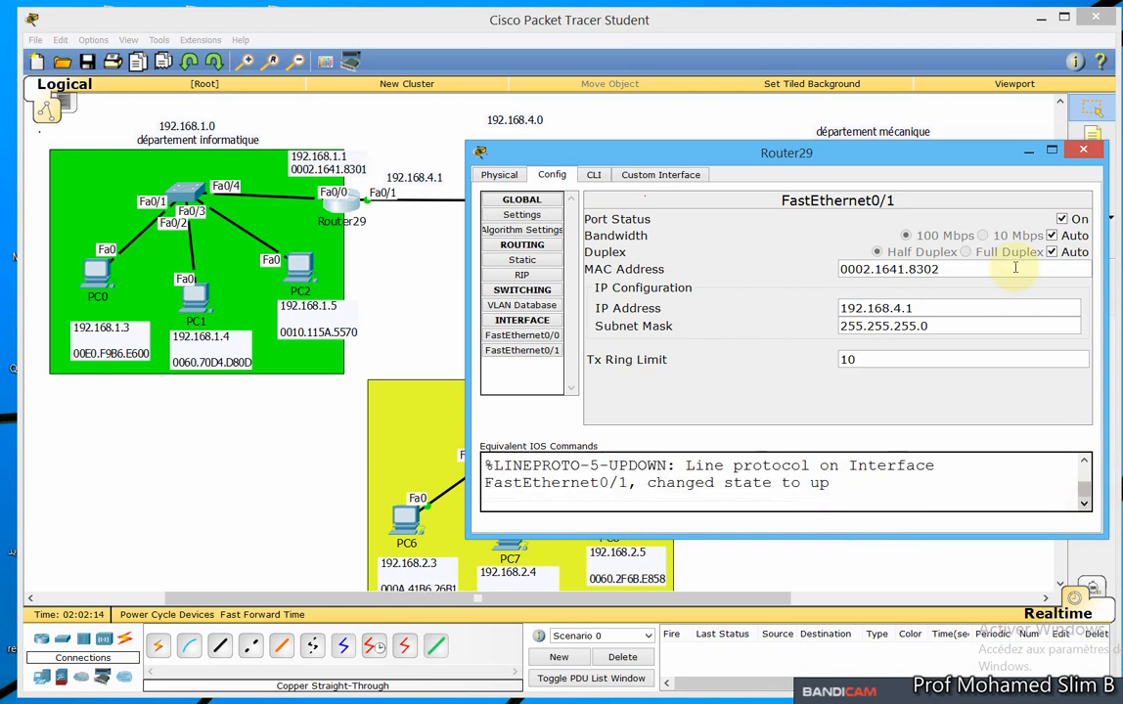
{"action": "left_click", "coordinate": [1083, 150]}
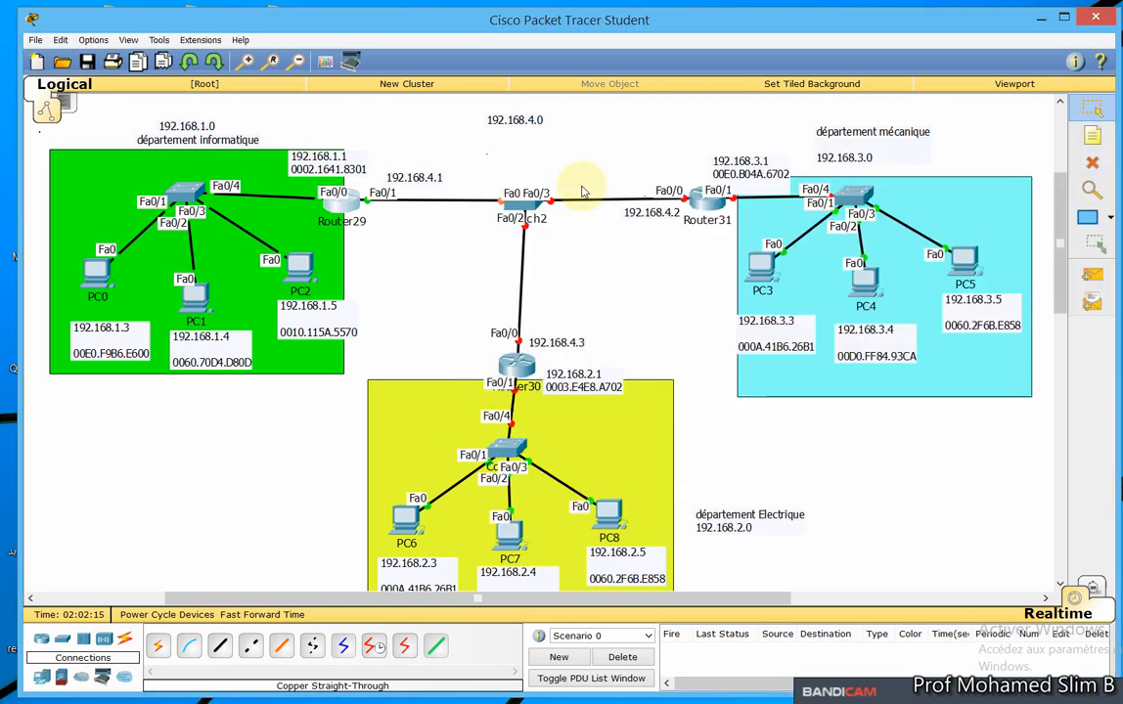
Set Router31's FastEthernet0/0 interface to 192.168.4.2 with mask 255.255.255.0, switch its port on, and close the window.
{"action": "left_click", "coordinate": [708, 196]}
{"action": "left_click_drag", "start_coordinate": [828, 257], "coordinate": [827, 257]}
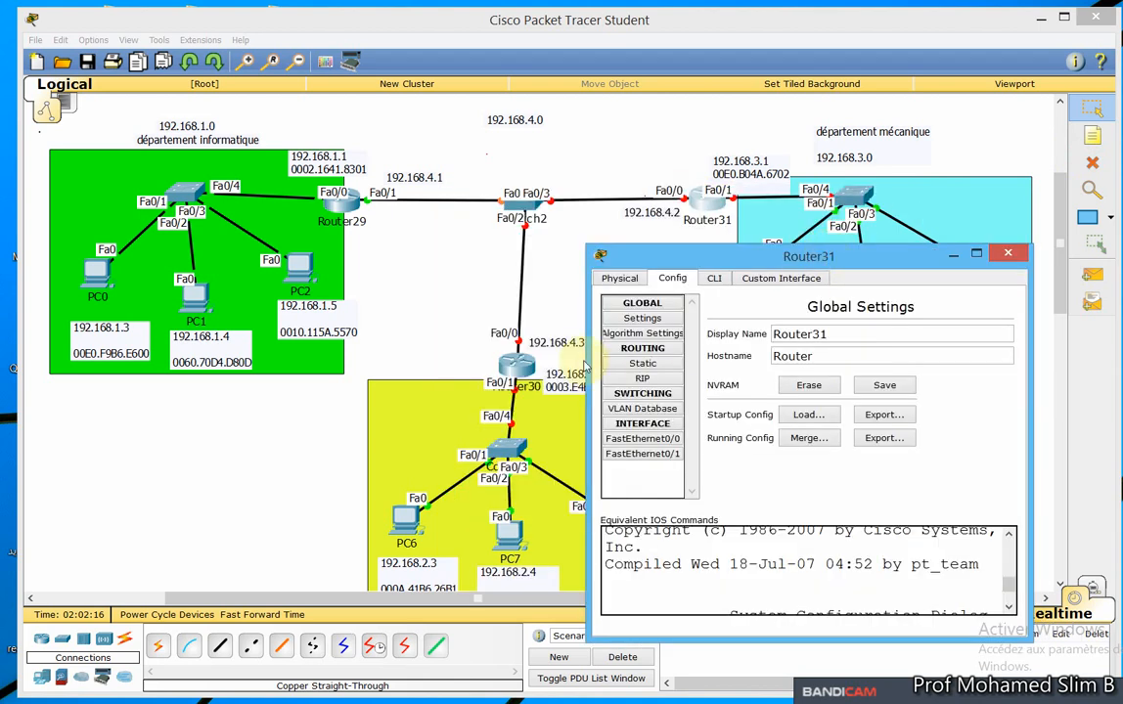
{"action": "left_click", "coordinate": [620, 279]}
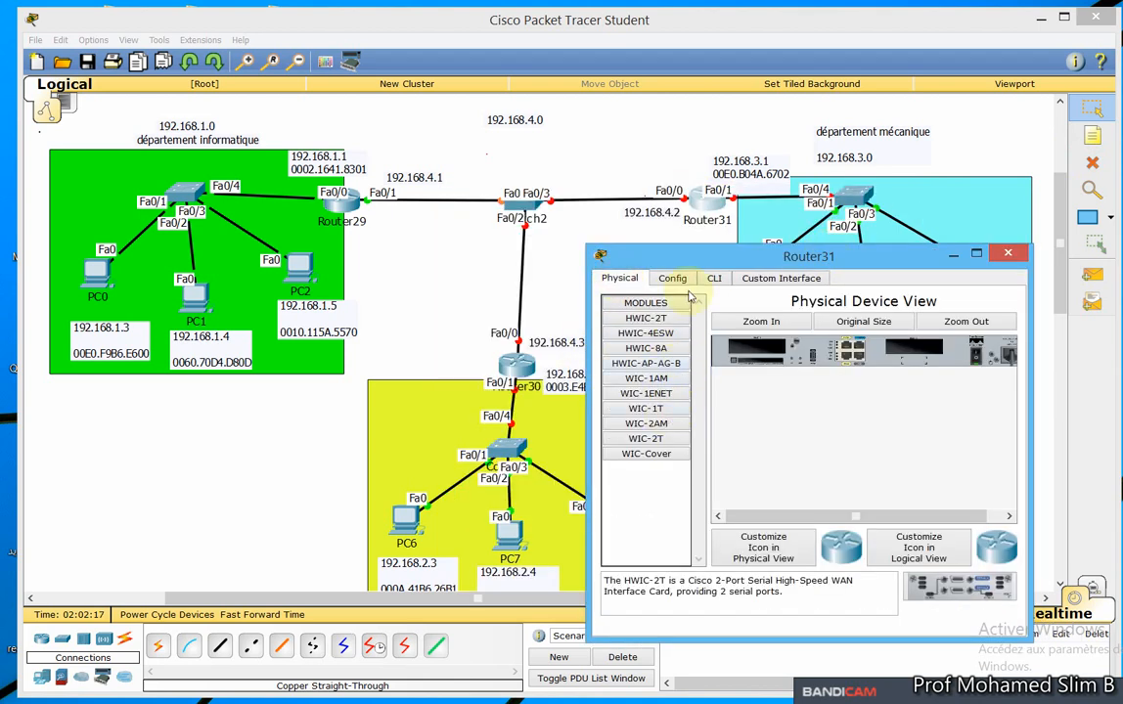
{"action": "left_click", "coordinate": [669, 278]}
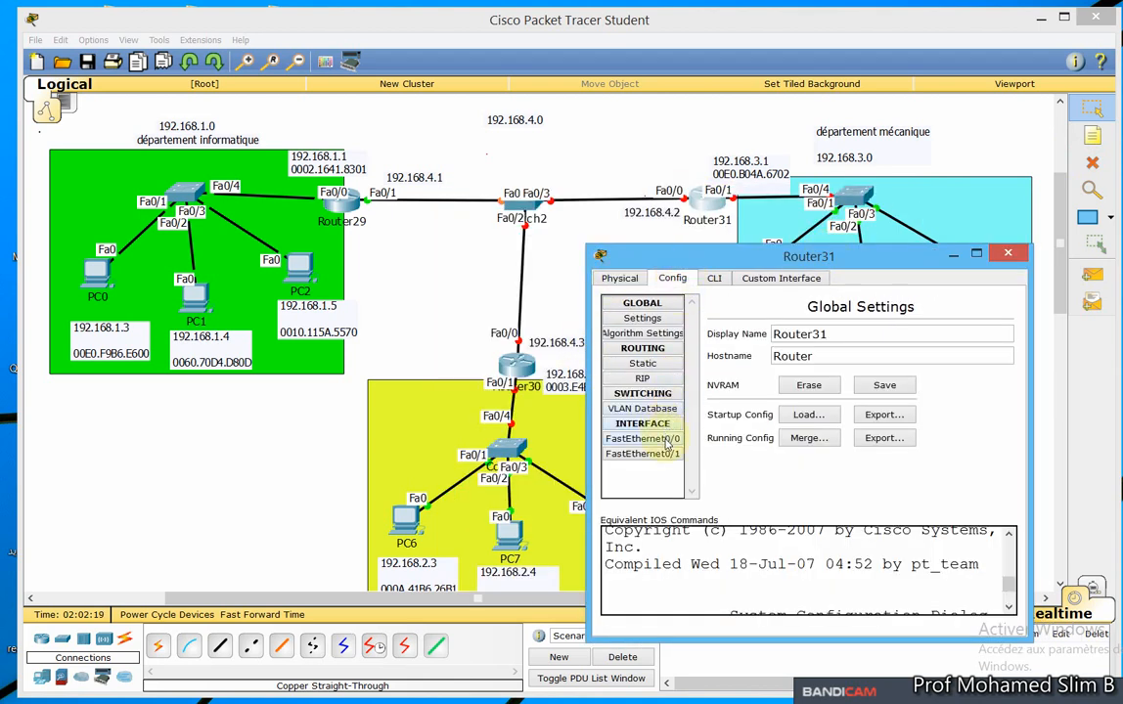
{"action": "left_click", "coordinate": [667, 442]}
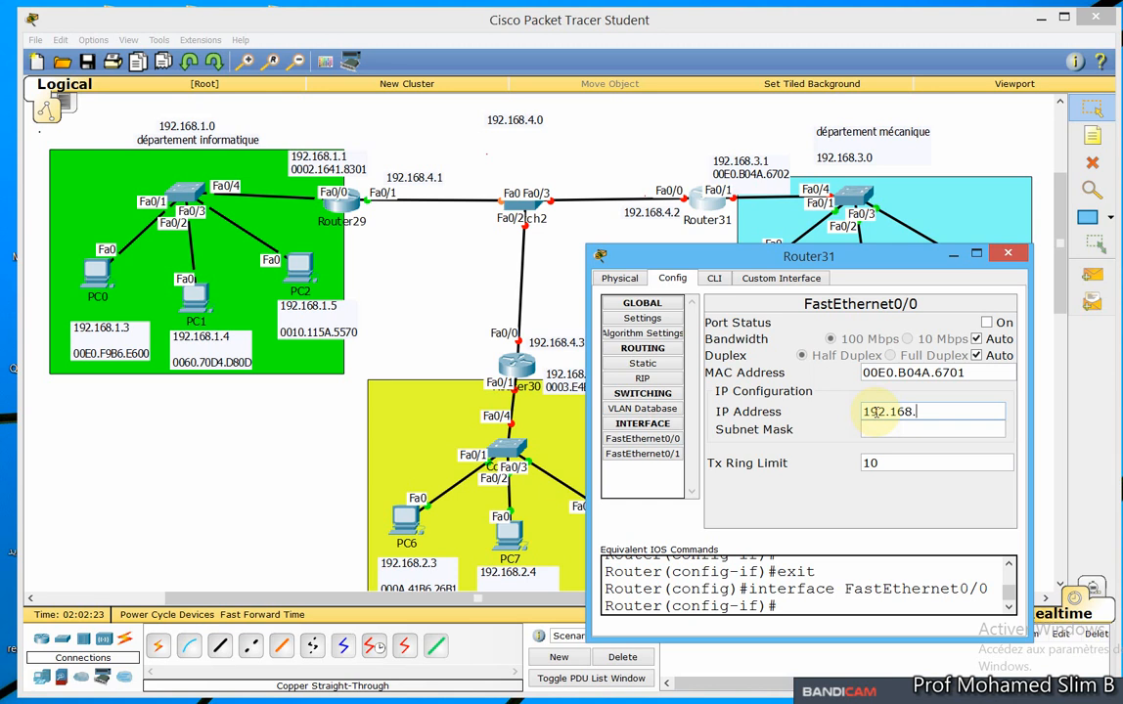
{"action": "left_click", "coordinate": [885, 427]}
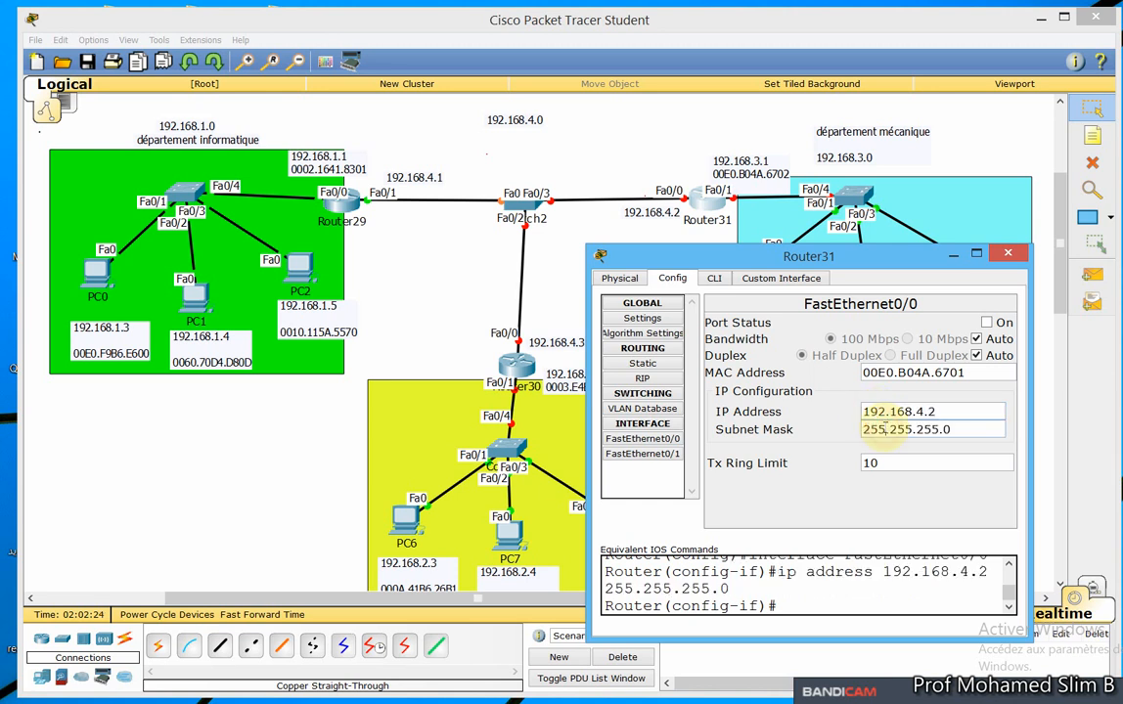
{"action": "left_click", "coordinate": [986, 323]}
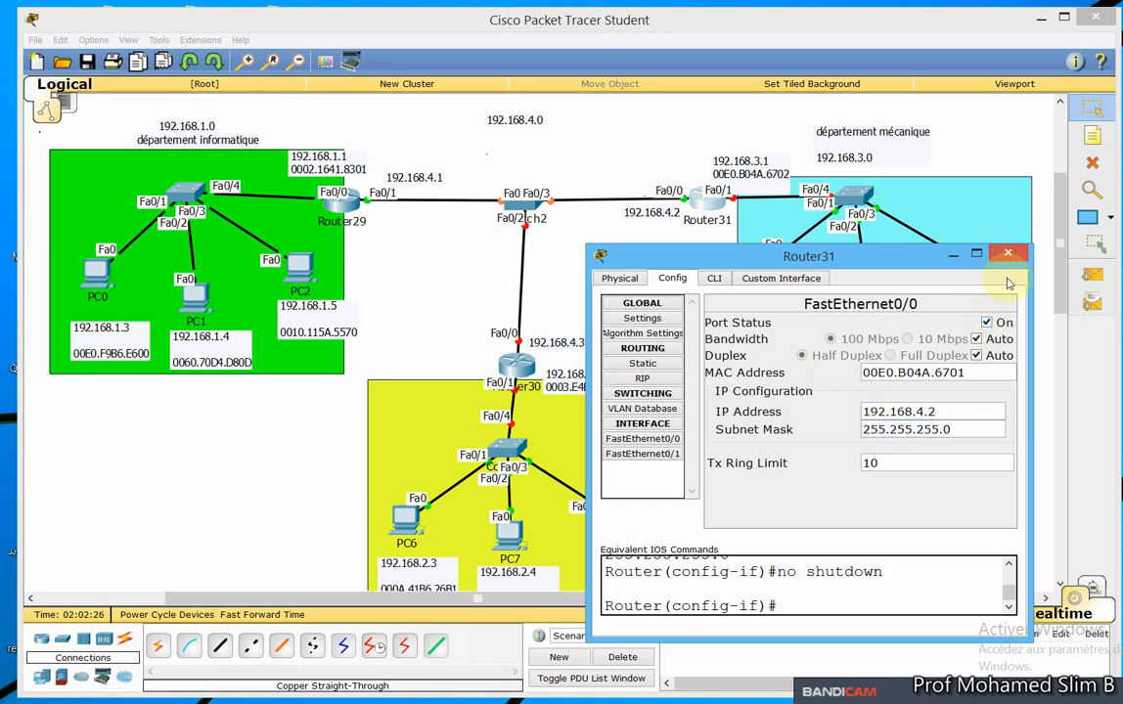
{"action": "left_click", "coordinate": [1007, 253]}
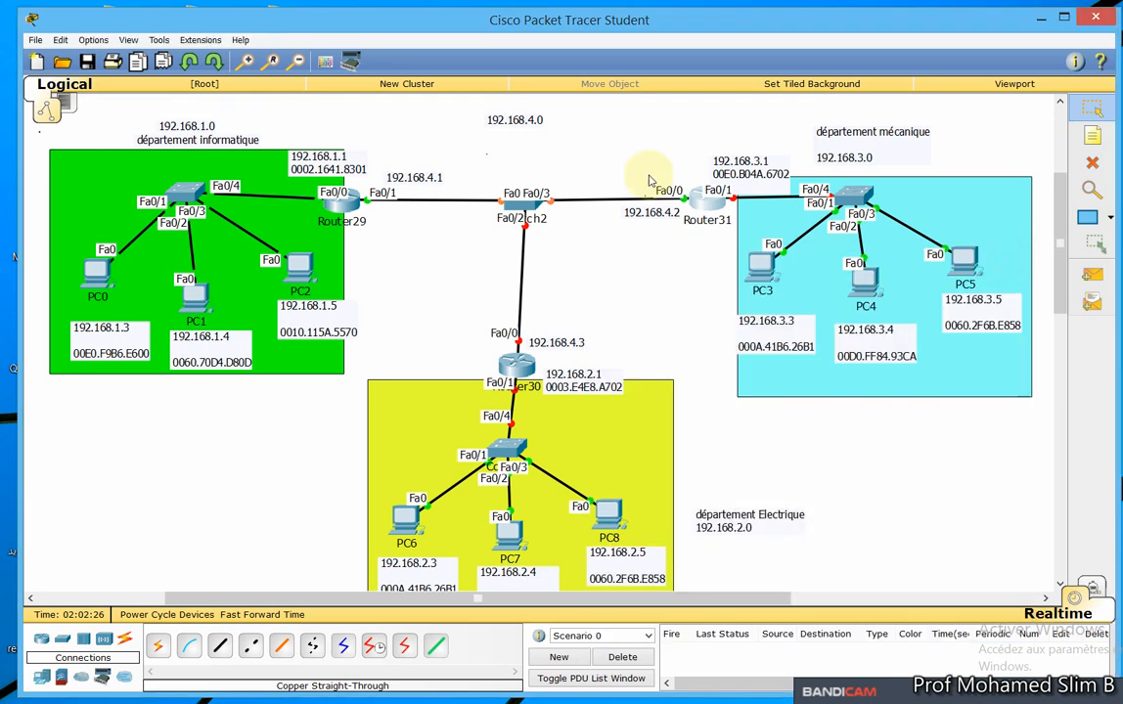
Set Router31's FastEthernet0/1 interface to 192.168.3.1 with mask 255.255.255.0, switch its port on, and close the window.
{"action": "left_click", "coordinate": [713, 207]}
{"action": "left_click_drag", "start_coordinate": [709, 197], "coordinate": [926, 261]}
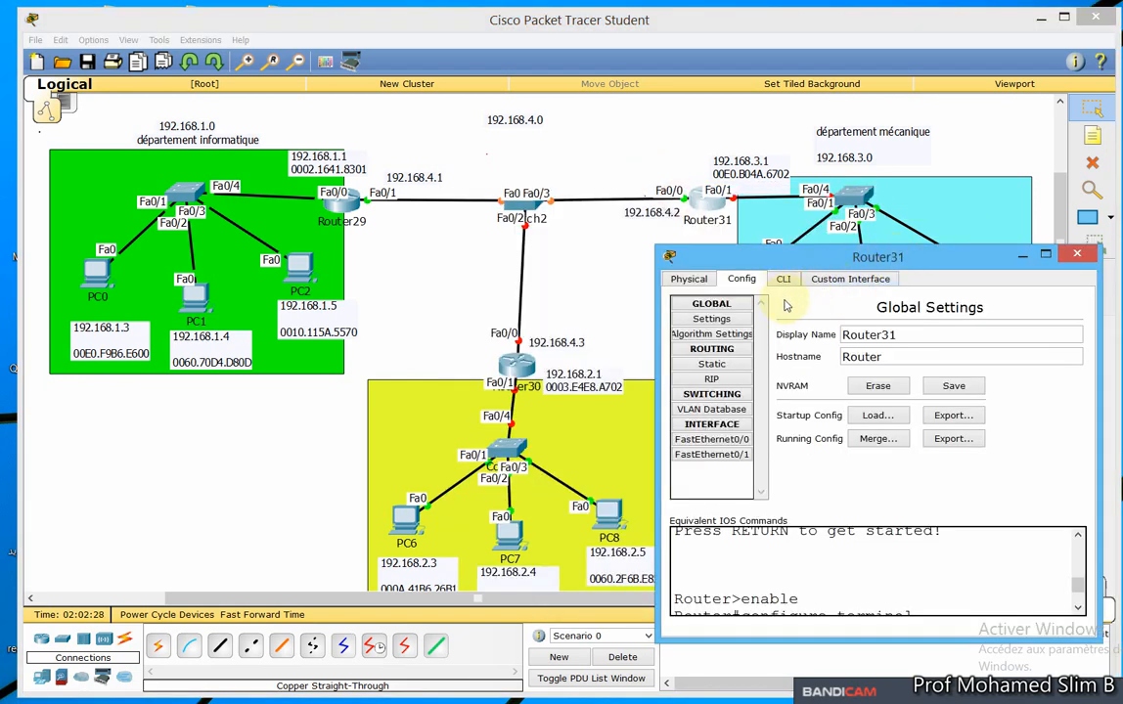
{"action": "left_click", "coordinate": [736, 456]}
{"action": "left_click", "coordinate": [948, 412]}
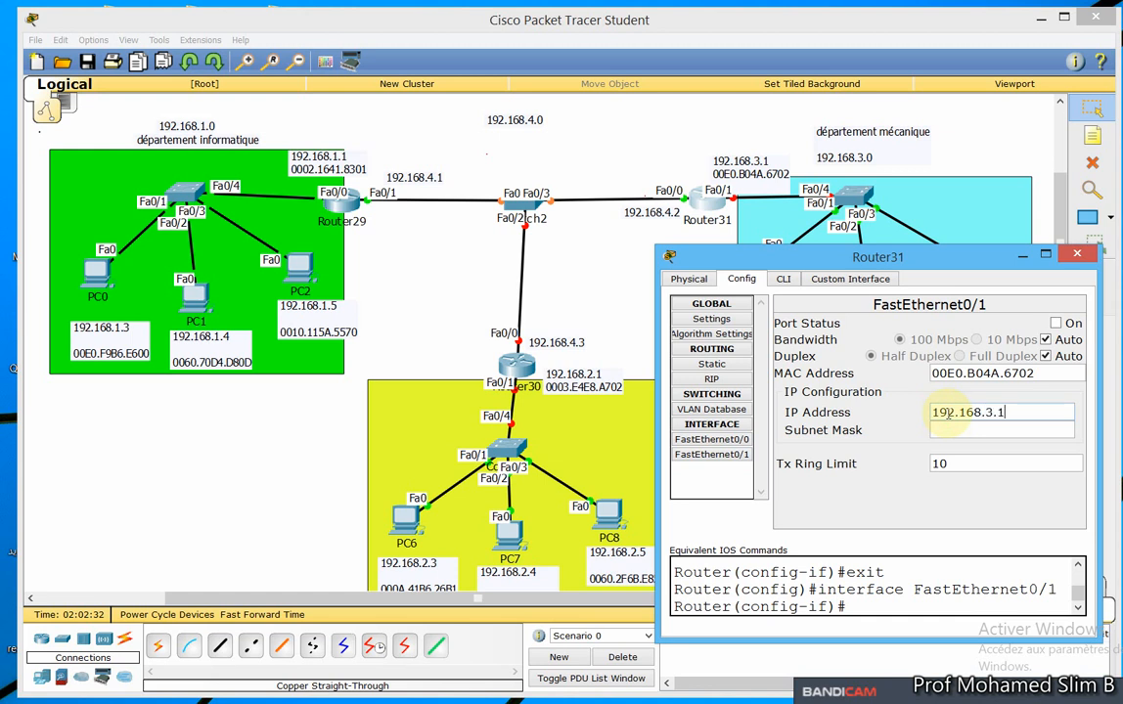
{"action": "type", "text": "192.168.3.1"}
{"action": "left_click", "coordinate": [941, 430]}
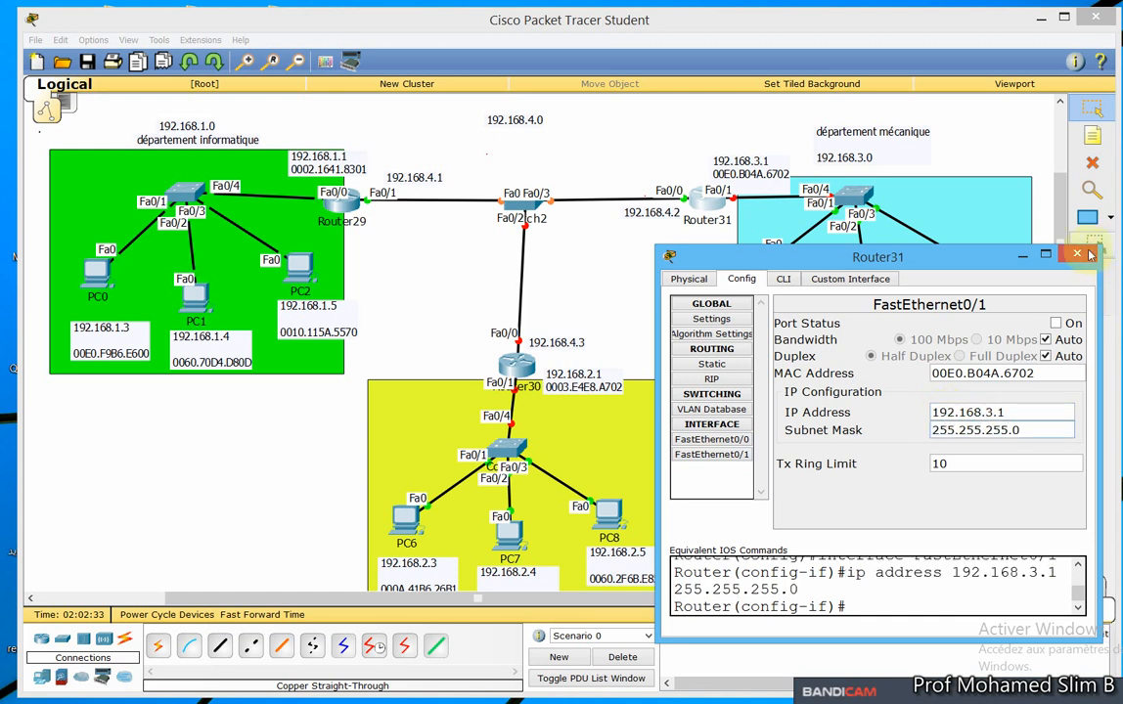
{"action": "left_click", "coordinate": [1070, 323]}
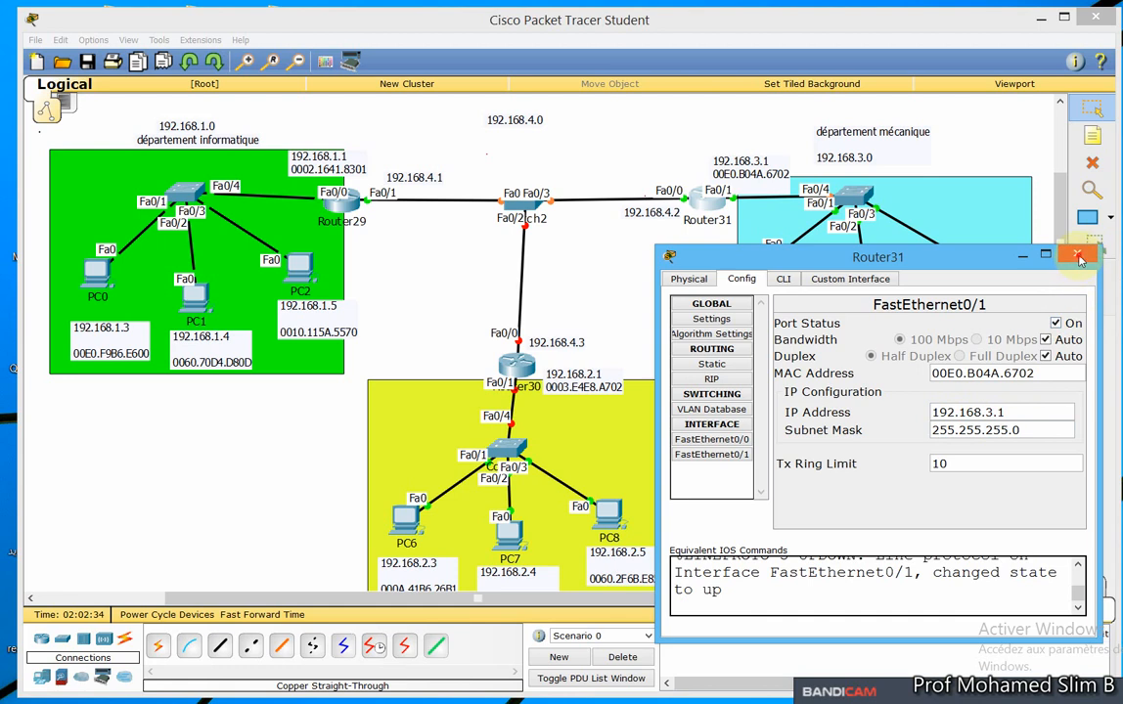
{"action": "left_click", "coordinate": [1076, 255]}
Set Router30's FastEthernet0/0 interface to IP address 192.168.4.3 with subnet mask 255.255.255.0 and close the router window.
{"action": "left_click", "coordinate": [517, 364]}
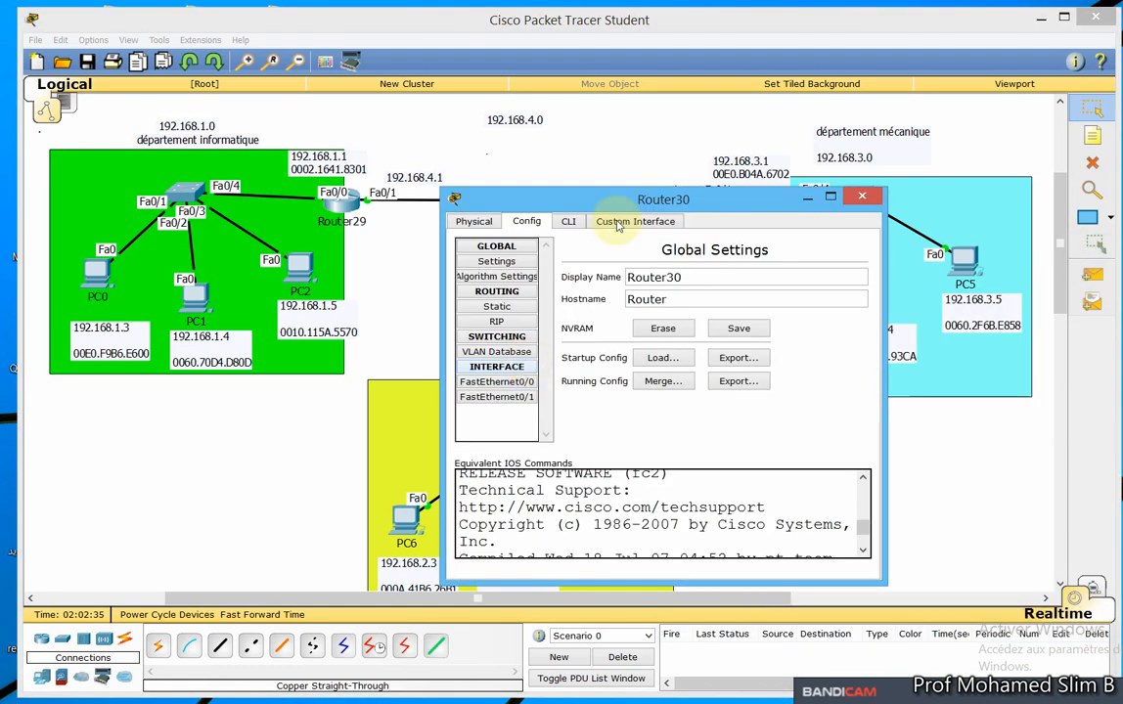
{"action": "left_click", "coordinate": [473, 221]}
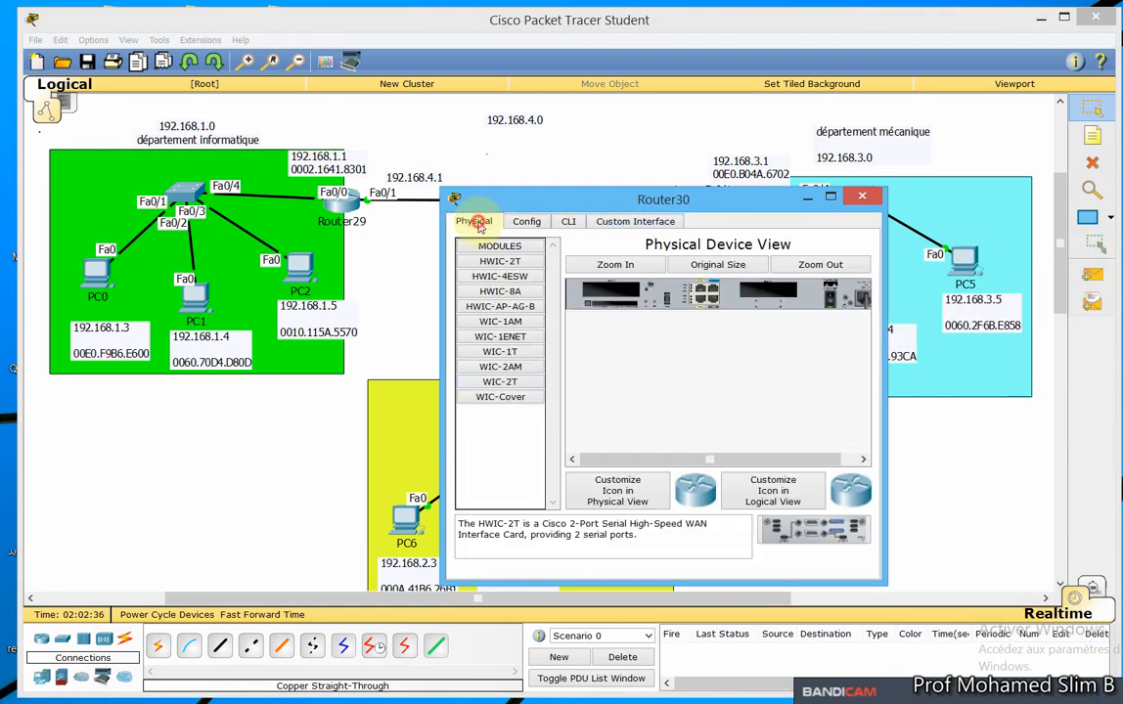
{"action": "left_click", "coordinate": [539, 226]}
{"action": "left_click", "coordinate": [503, 385]}
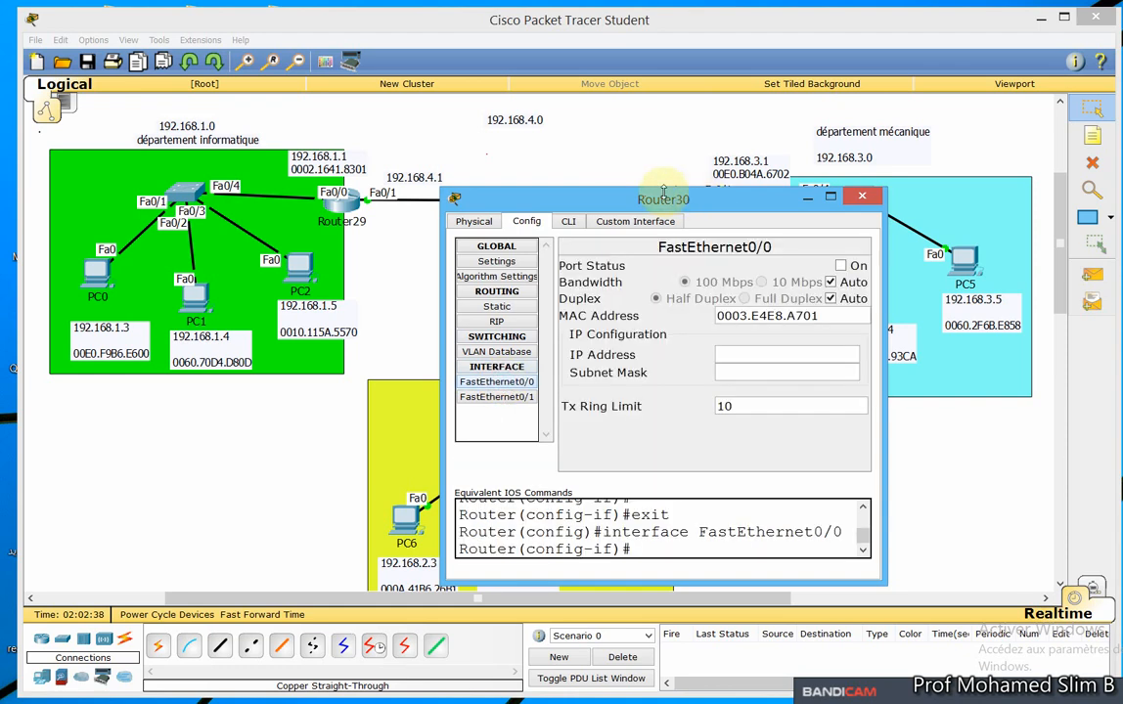
{"action": "left_click_drag", "start_coordinate": [663, 193], "coordinate": [934, 235]}
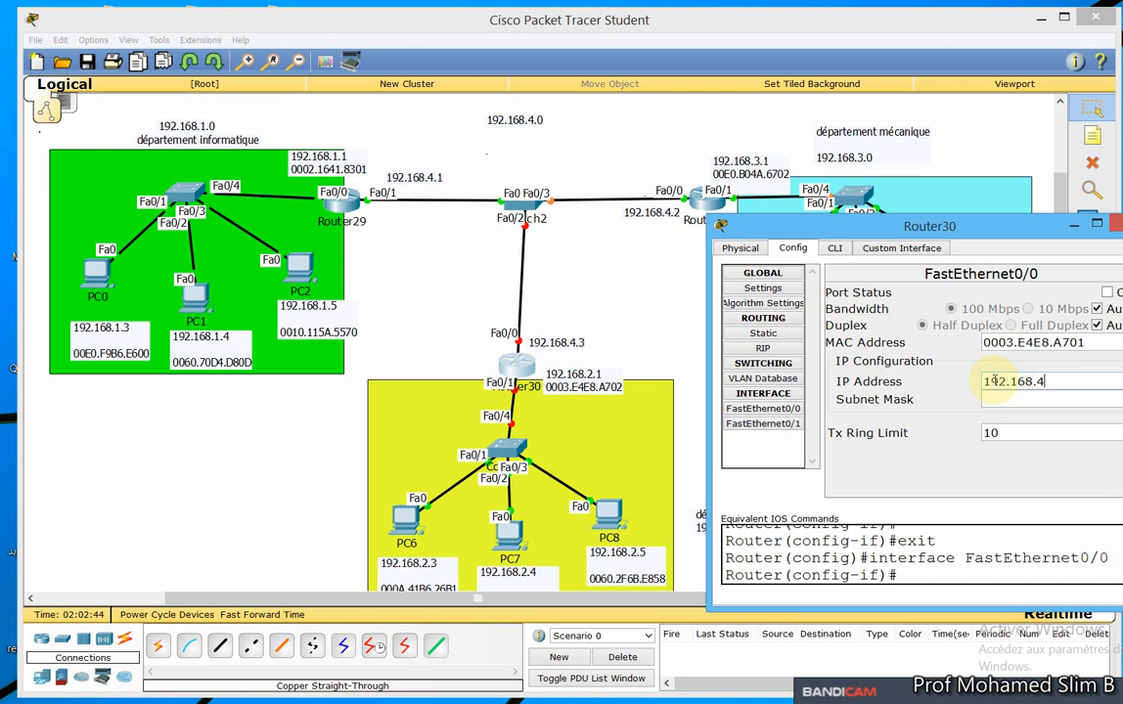
{"action": "left_click", "coordinate": [999, 400]}
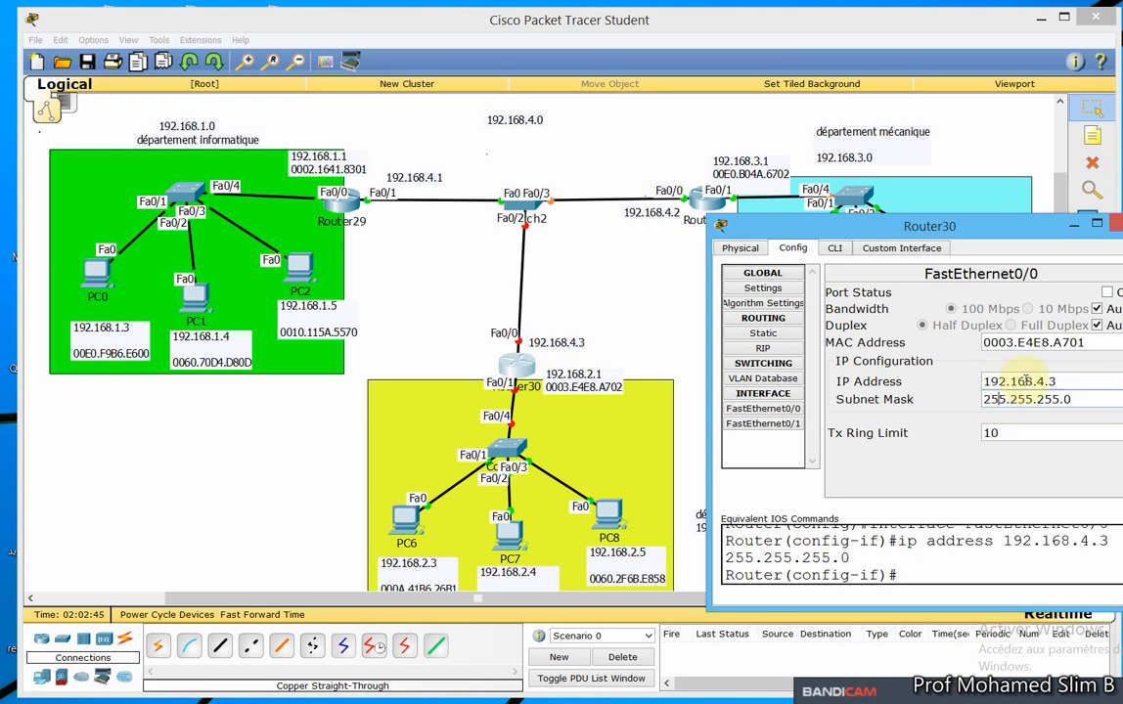
{"action": "left_click", "coordinate": [1097, 223]}
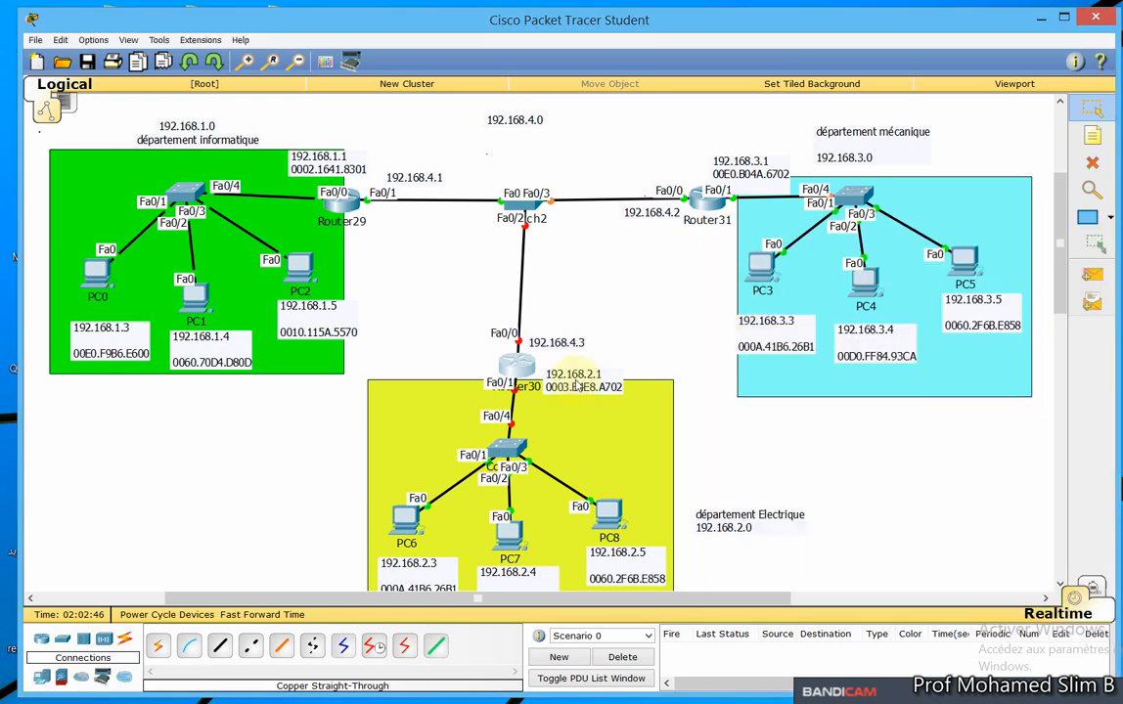
Switch on the port of Router30's FastEthernet0/0 interface.
{"action": "left_click", "coordinate": [519, 364]}
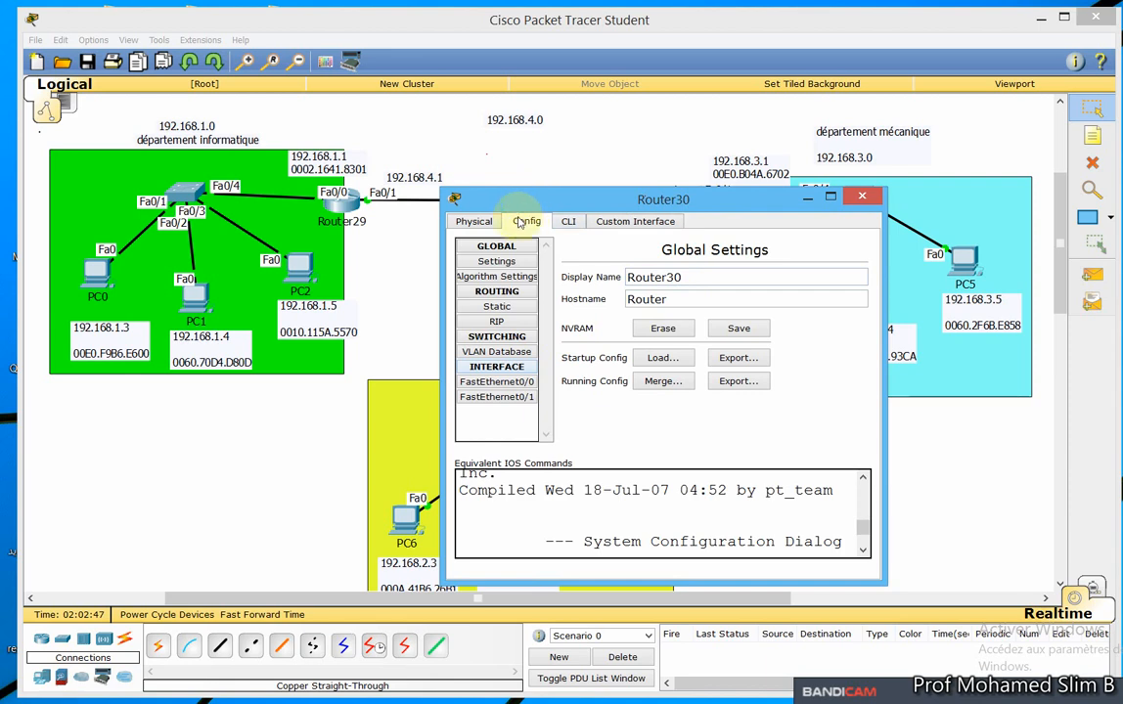
{"action": "left_click", "coordinate": [494, 381]}
{"action": "left_click", "coordinate": [840, 265]}
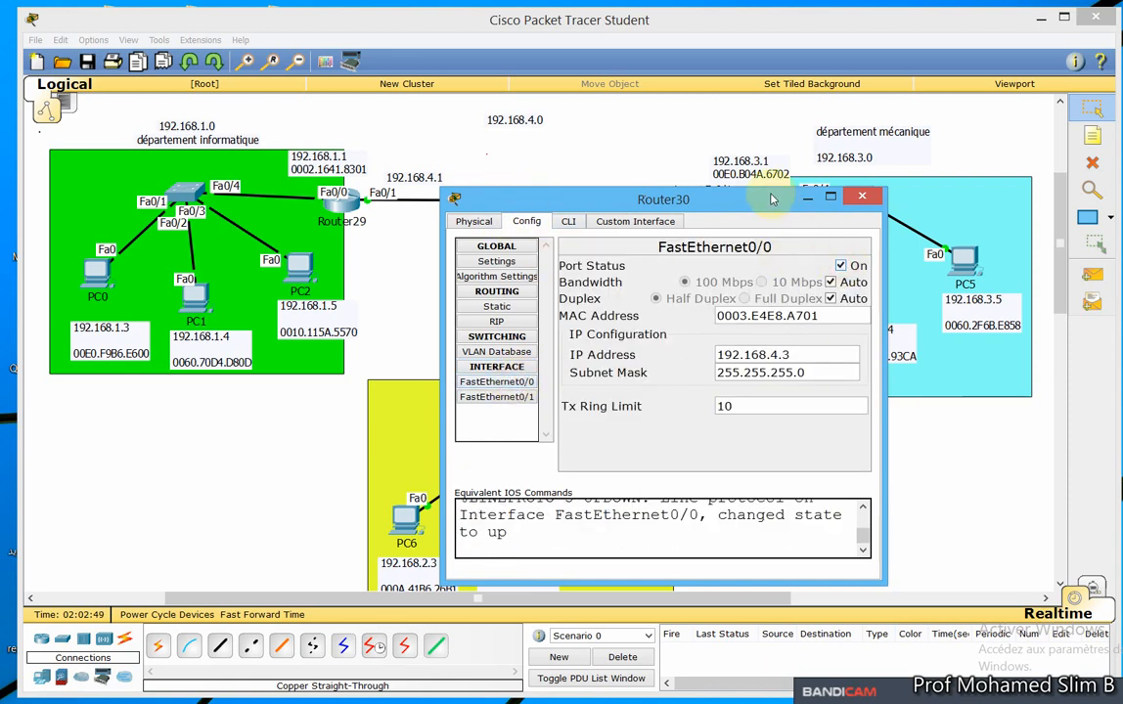
Set Router30's FastEthernet0/1 interface to 192.168.2.1 with mask 255.255.255.0, switch its port on, and fast-forward the network time.
{"action": "left_click_drag", "start_coordinate": [722, 198], "coordinate": [962, 187]}
{"action": "left_click", "coordinate": [733, 387]}
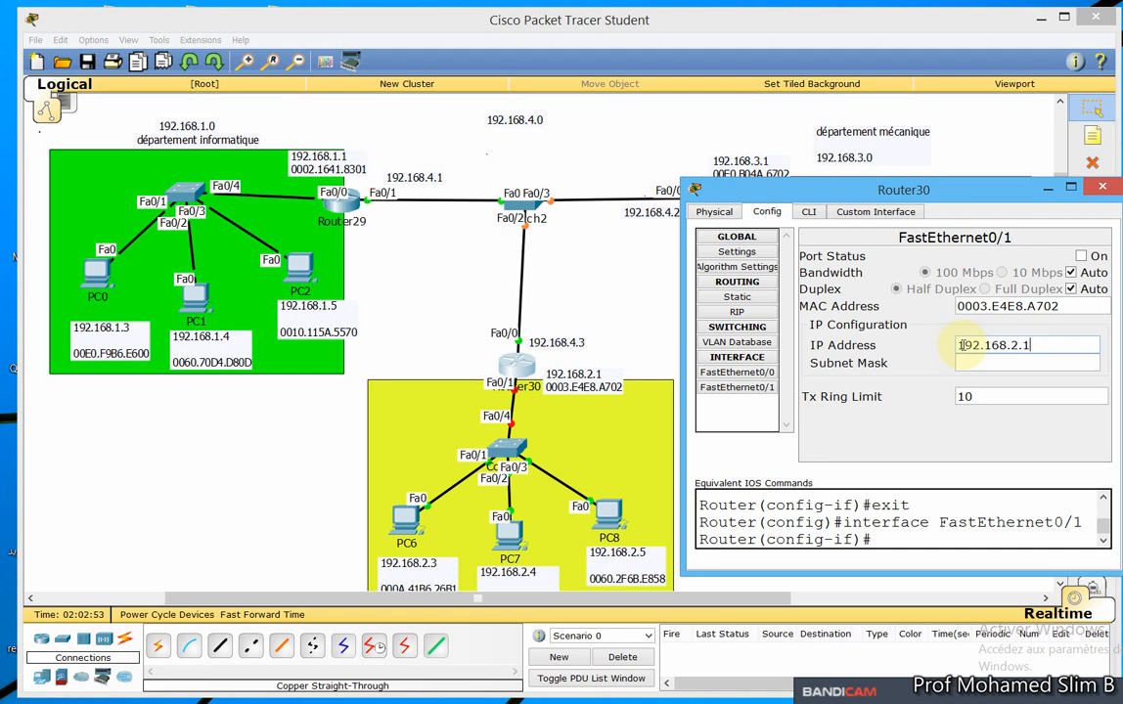
{"action": "left_click", "coordinate": [988, 363]}
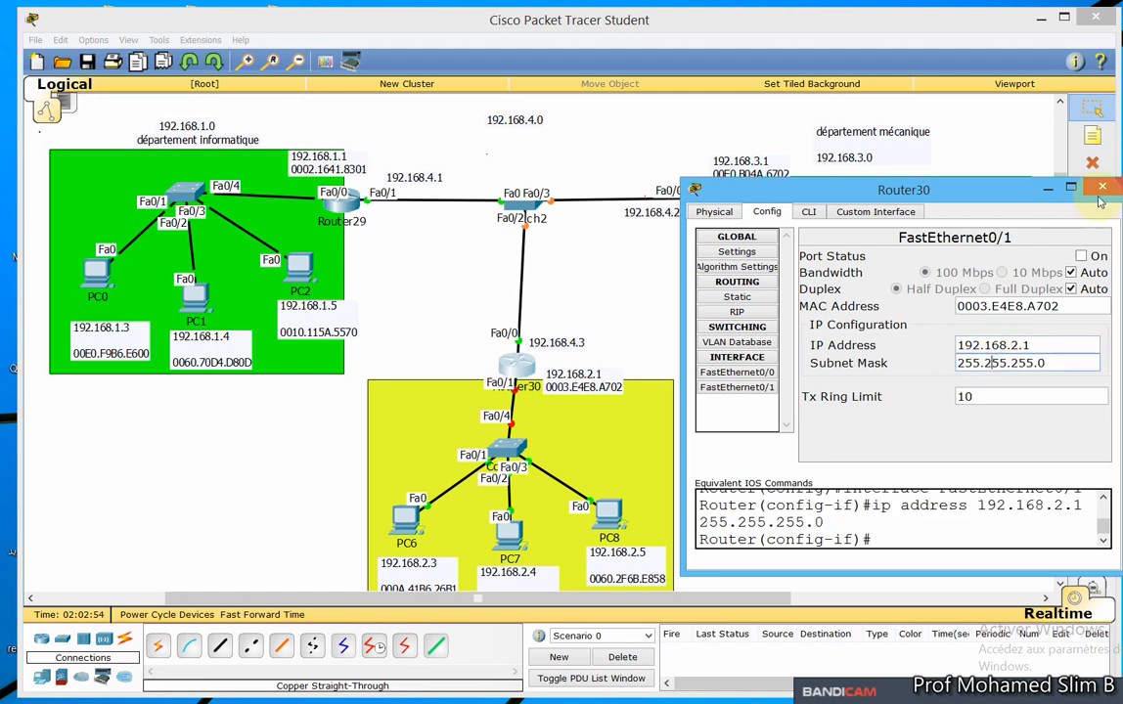
{"action": "left_click", "coordinate": [1080, 255]}
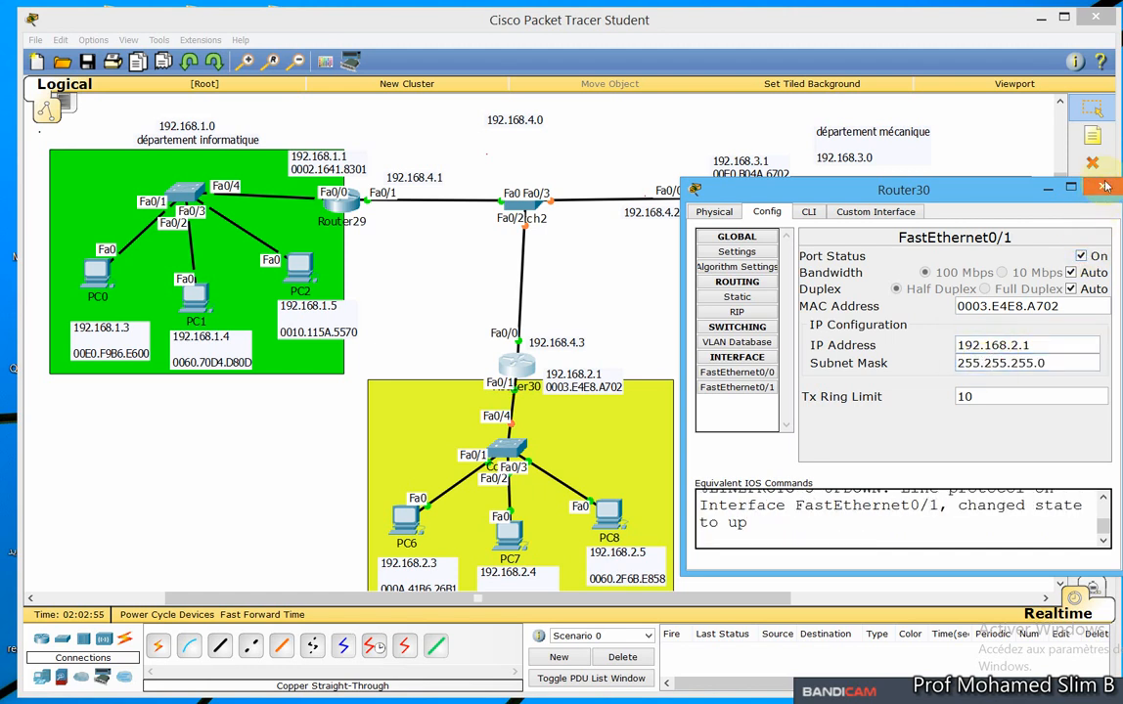
{"action": "left_click", "coordinate": [1104, 186]}
{"action": "left_click", "coordinate": [259, 614]}
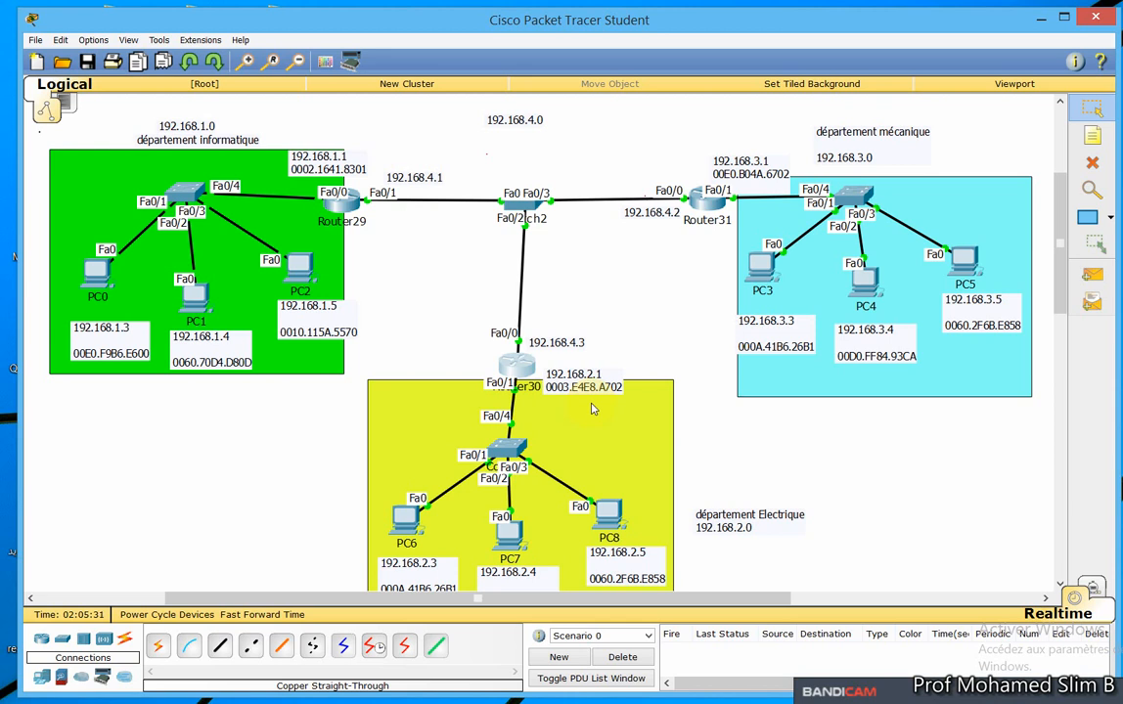
Copy the MAC address of Router30's FastEthernet0/0 interface and close the router window.
{"action": "left_click", "coordinate": [516, 364]}
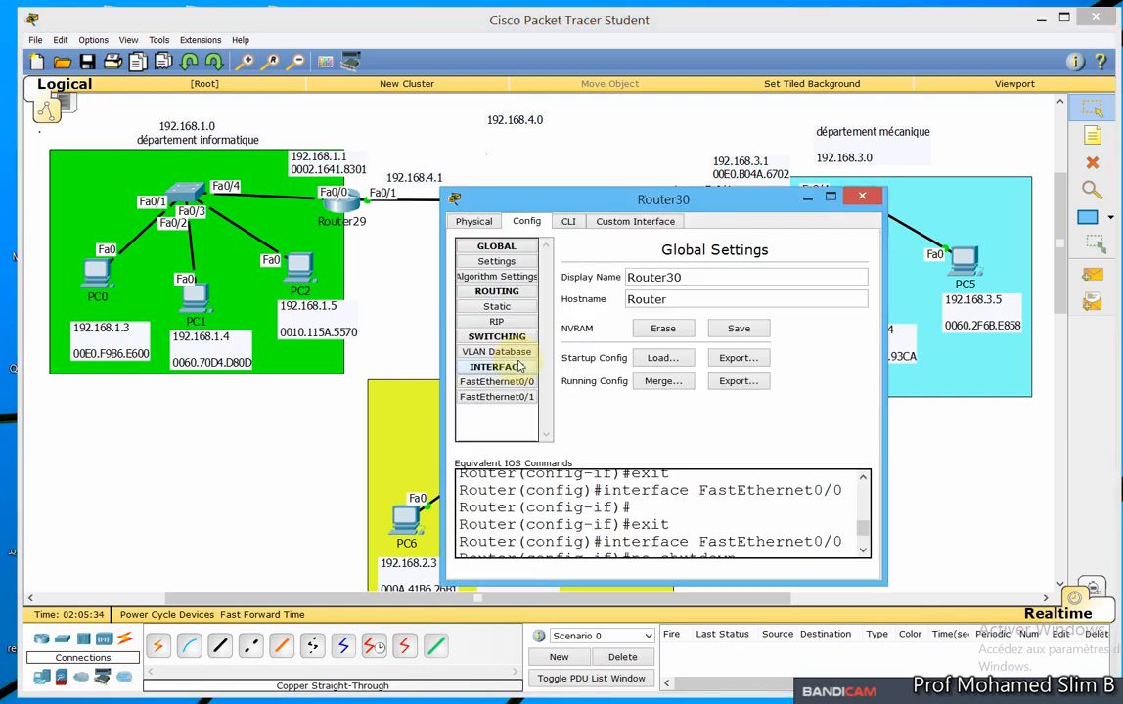
{"action": "left_click_drag", "start_coordinate": [553, 199], "coordinate": [833, 211]}
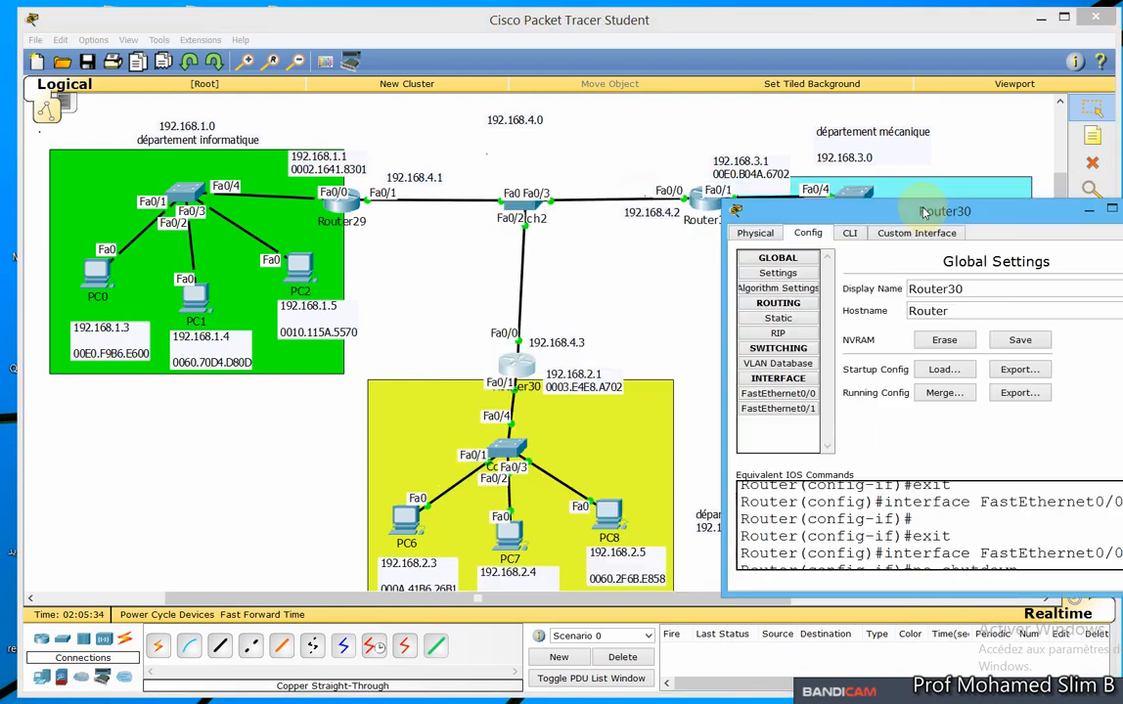
{"action": "left_click", "coordinate": [772, 393]}
{"action": "left_click_drag", "start_coordinate": [1112, 330], "coordinate": [971, 334]}
{"action": "key", "text": "ctrl+c"}
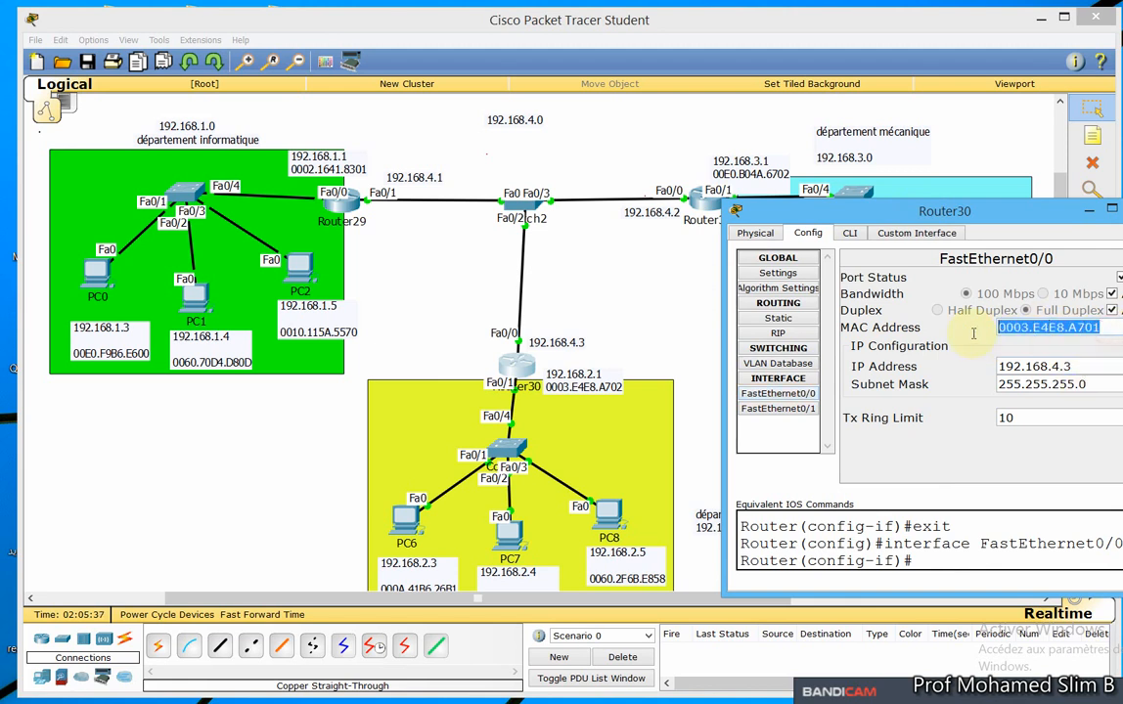
{"action": "left_click", "coordinate": [1121, 209]}
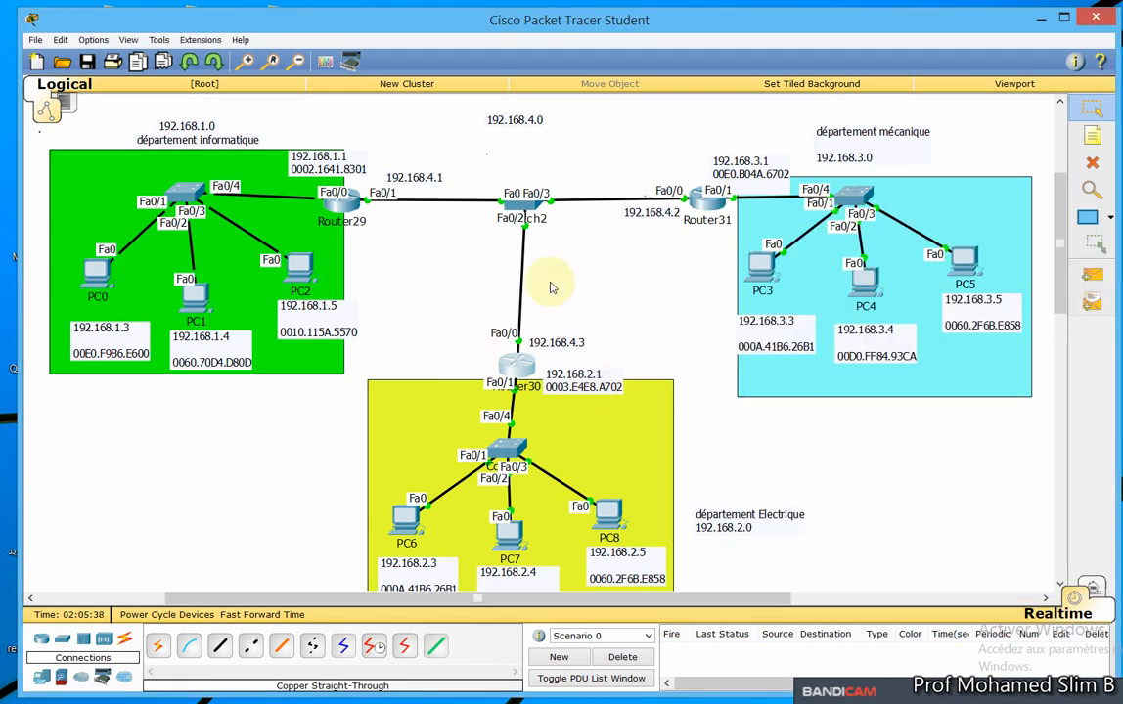
Add the MAC address 0003.E4E8.A701 under the 192.168.4.3 label and move the label up, clear of Router30's other label.
{"action": "left_click", "coordinate": [585, 344]}
{"action": "left_click", "coordinate": [587, 343]}
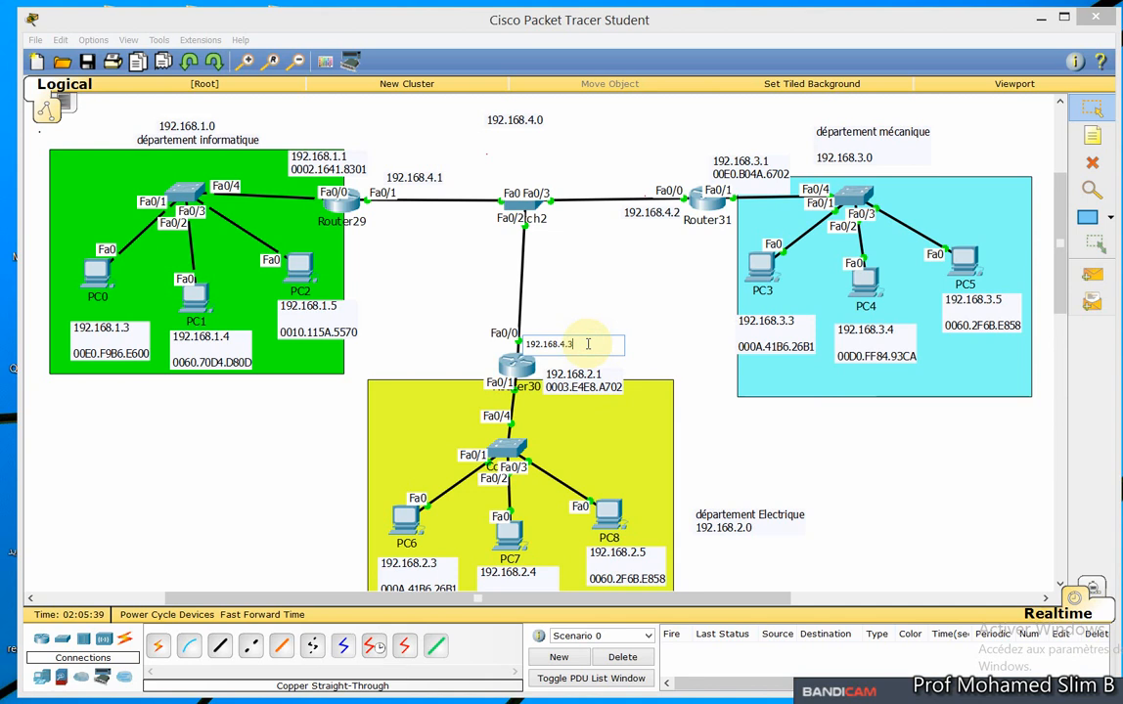
{"action": "key", "text": "ctrl+v"}
{"action": "left_click", "coordinate": [661, 326]}
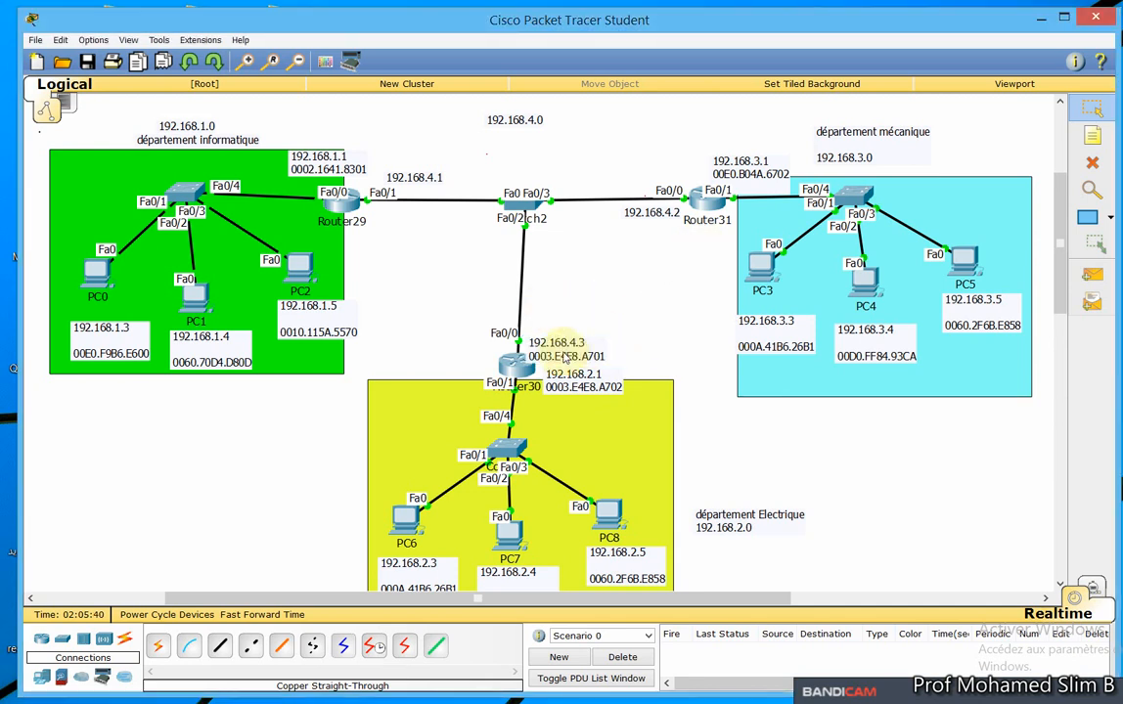
{"action": "left_click_drag", "start_coordinate": [564, 358], "coordinate": [563, 340]}
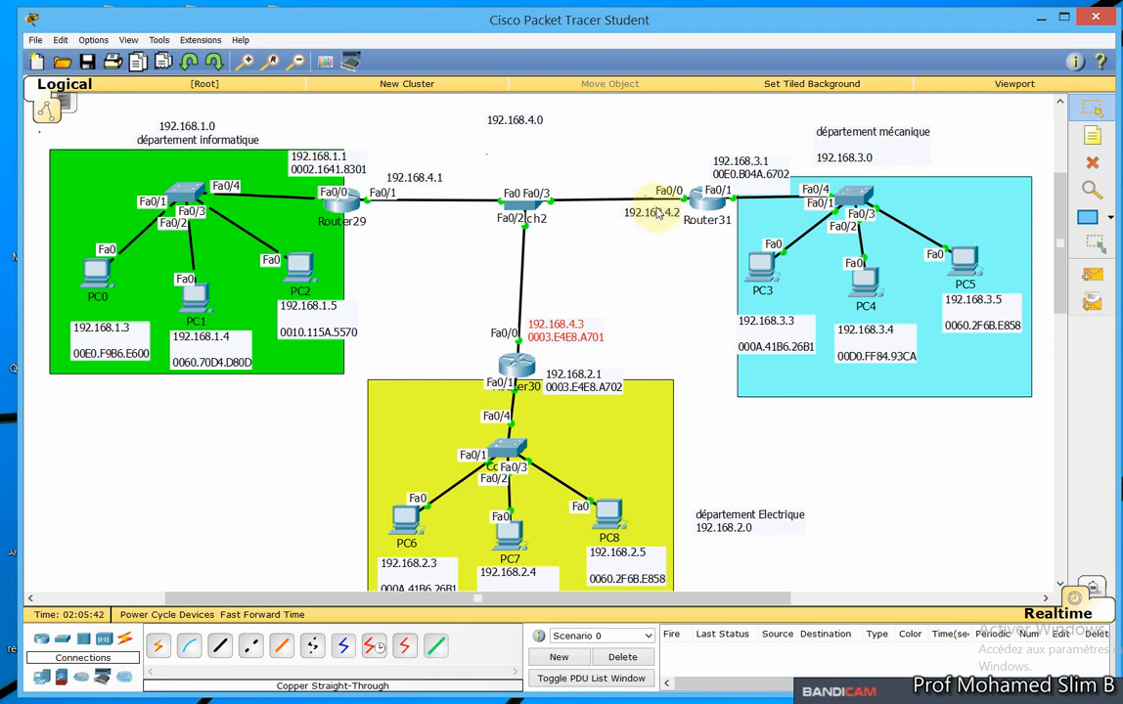
Copy the MAC address of Router31's FastEthernet0/0 interface and close the router window.
{"action": "left_click", "coordinate": [709, 197]}
{"action": "left_click_drag", "start_coordinate": [662, 207], "coordinate": [824, 230]}
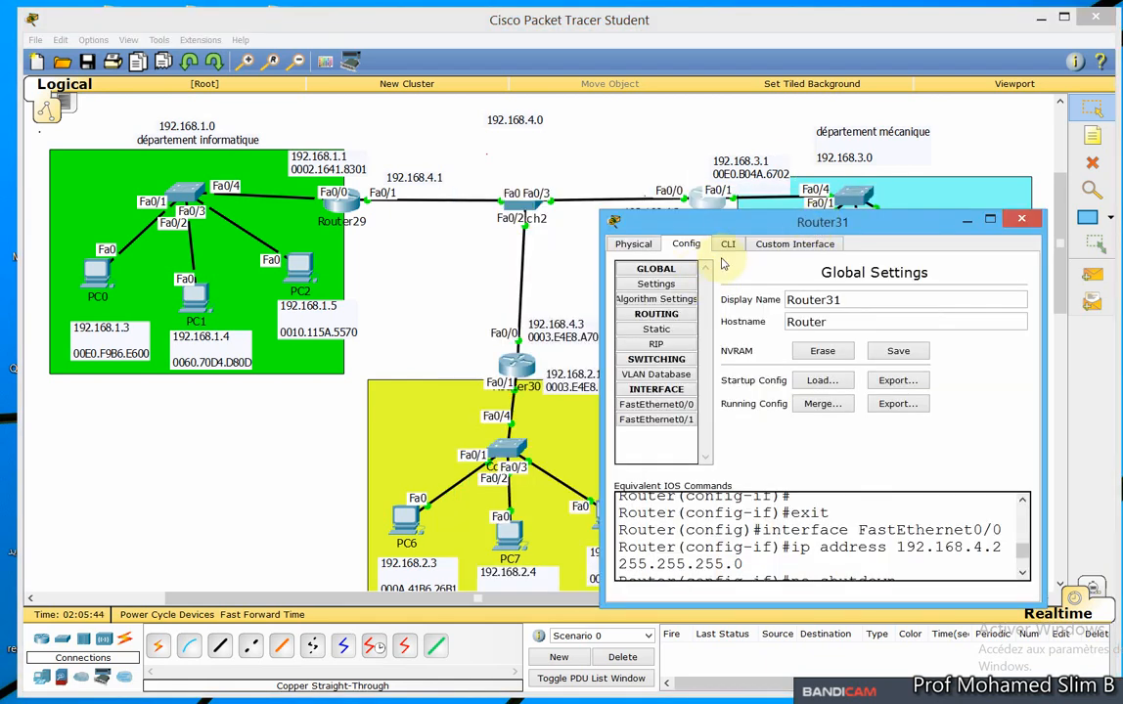
{"action": "left_click", "coordinate": [655, 404]}
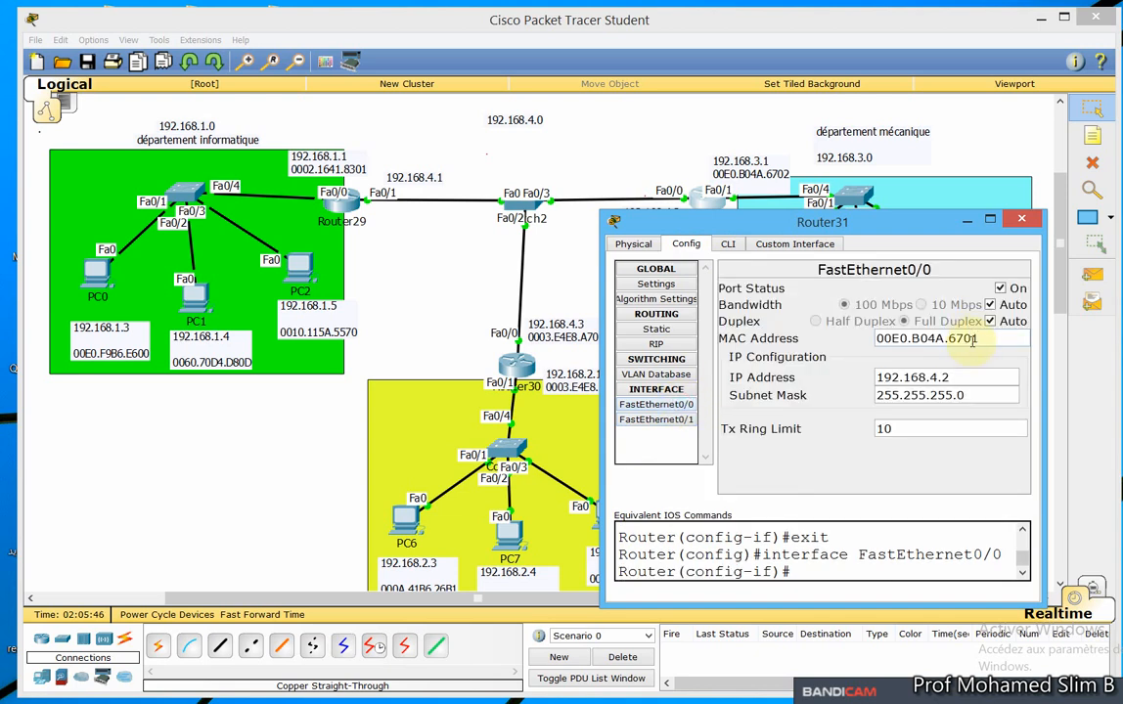
{"action": "left_click_drag", "start_coordinate": [973, 338], "coordinate": [866, 339]}
{"action": "key", "text": "ctrl+c"}
{"action": "left_click", "coordinate": [1023, 221]}
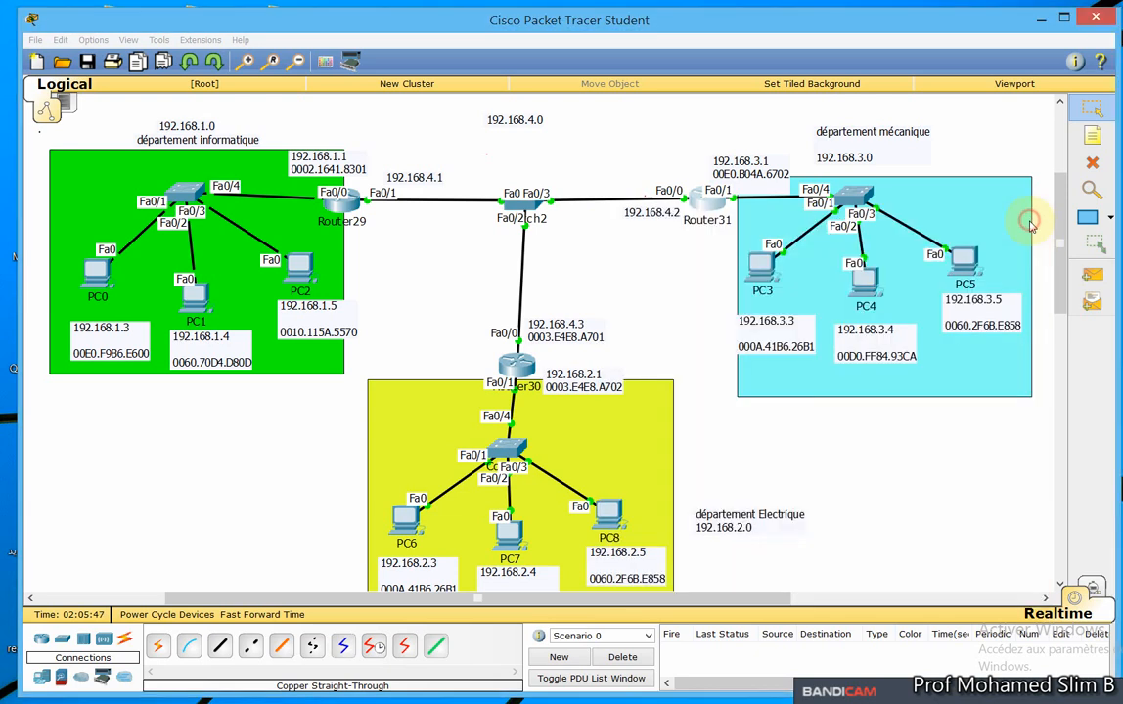
Add the MAC address 00E0.B04A.6701 under the 192.168.4.2 label and move the label away from Router31's name.
{"action": "double_click", "coordinate": [677, 213]}
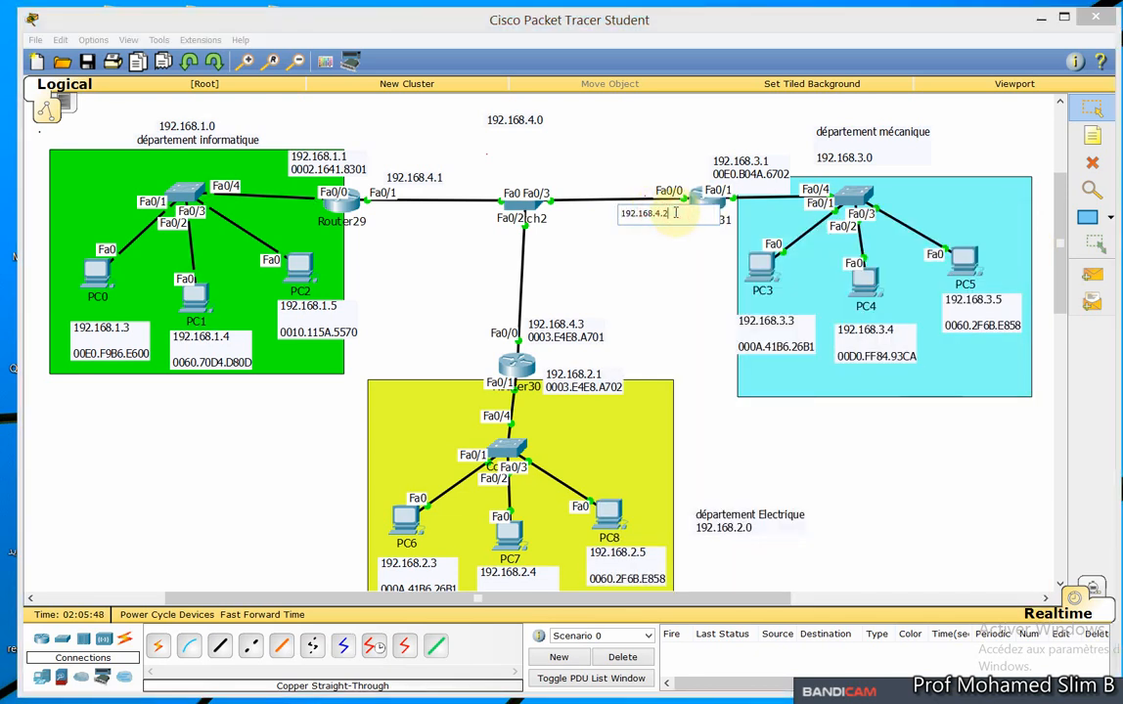
{"action": "key", "text": "Return"}
{"action": "key", "text": "ctrl+v"}
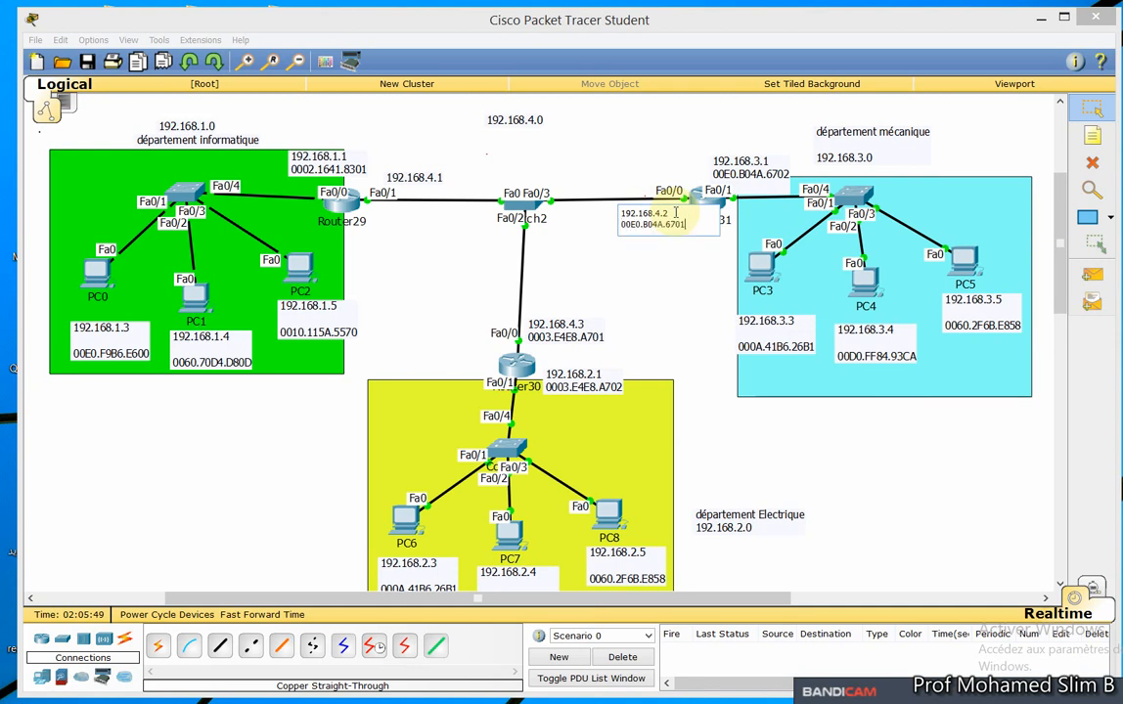
{"action": "left_click", "coordinate": [689, 265]}
{"action": "left_click_drag", "start_coordinate": [672, 228], "coordinate": [646, 228]}
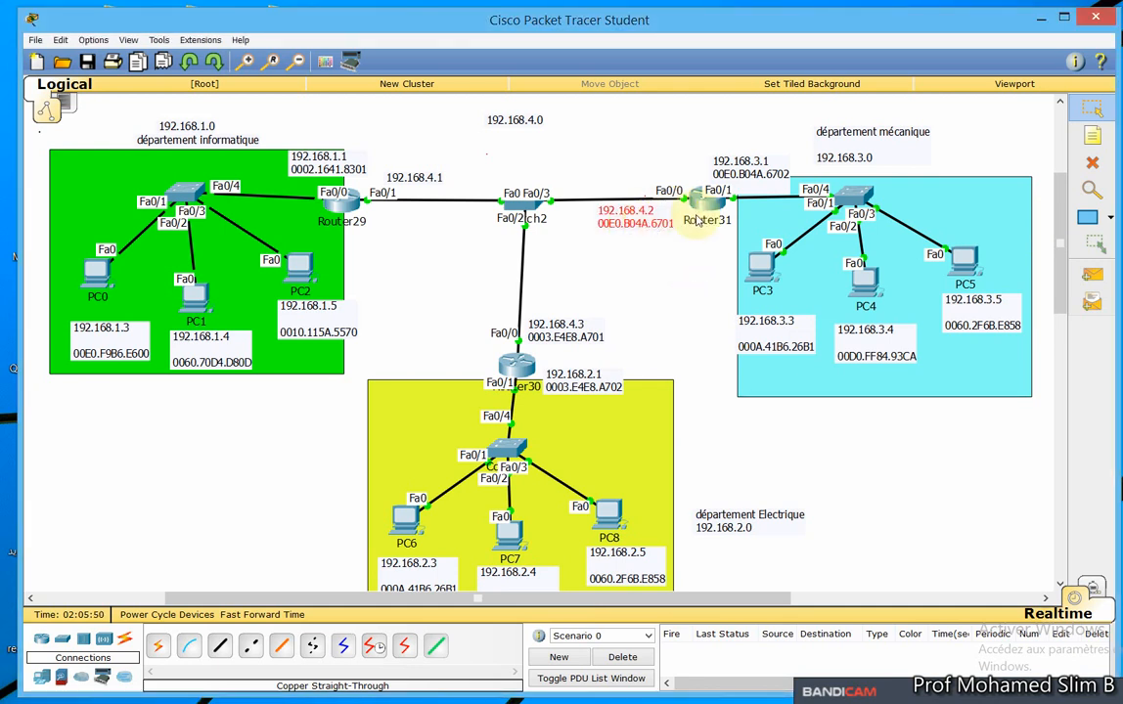
Change Router31's display name to R3 and close its window.
{"action": "left_click", "coordinate": [708, 195]}
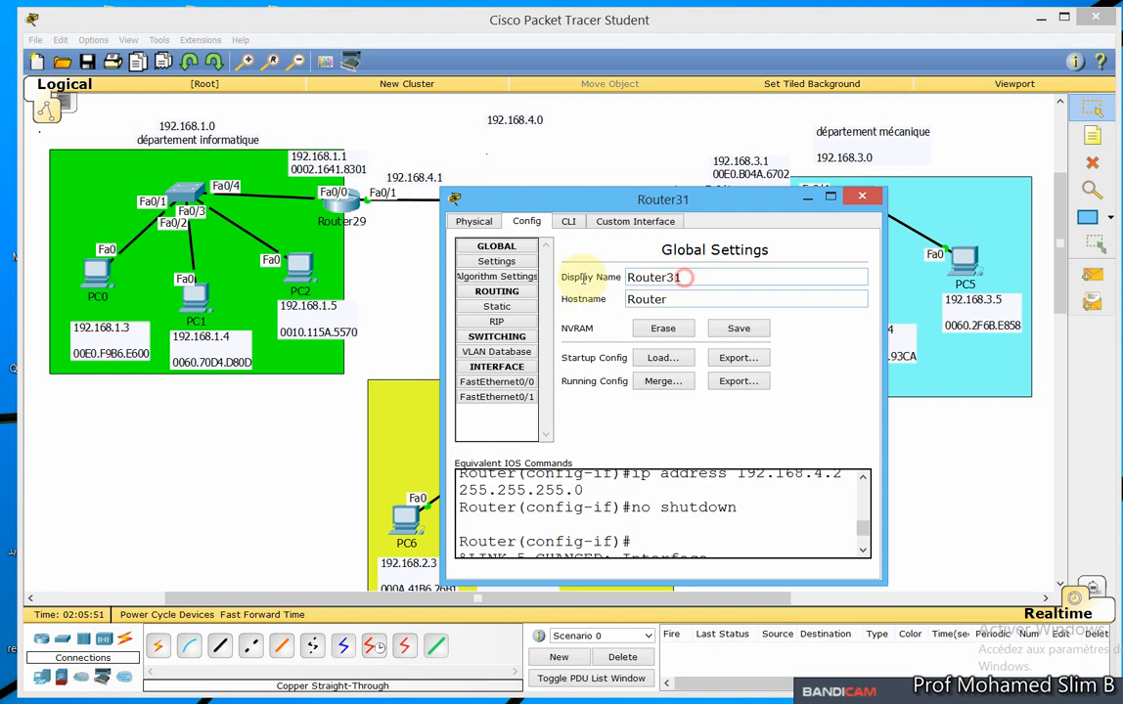
{"action": "left_click_drag", "start_coordinate": [681, 278], "coordinate": [587, 282]}
{"action": "type", "text": "R3"}
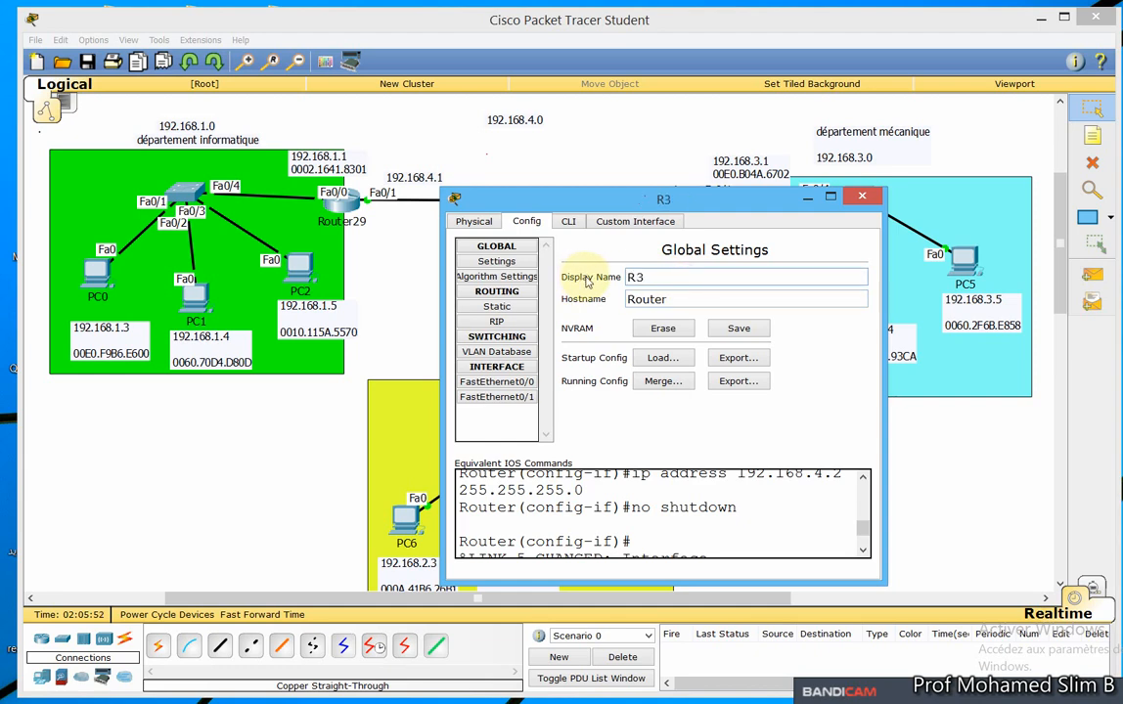
{"action": "left_click", "coordinate": [862, 195]}
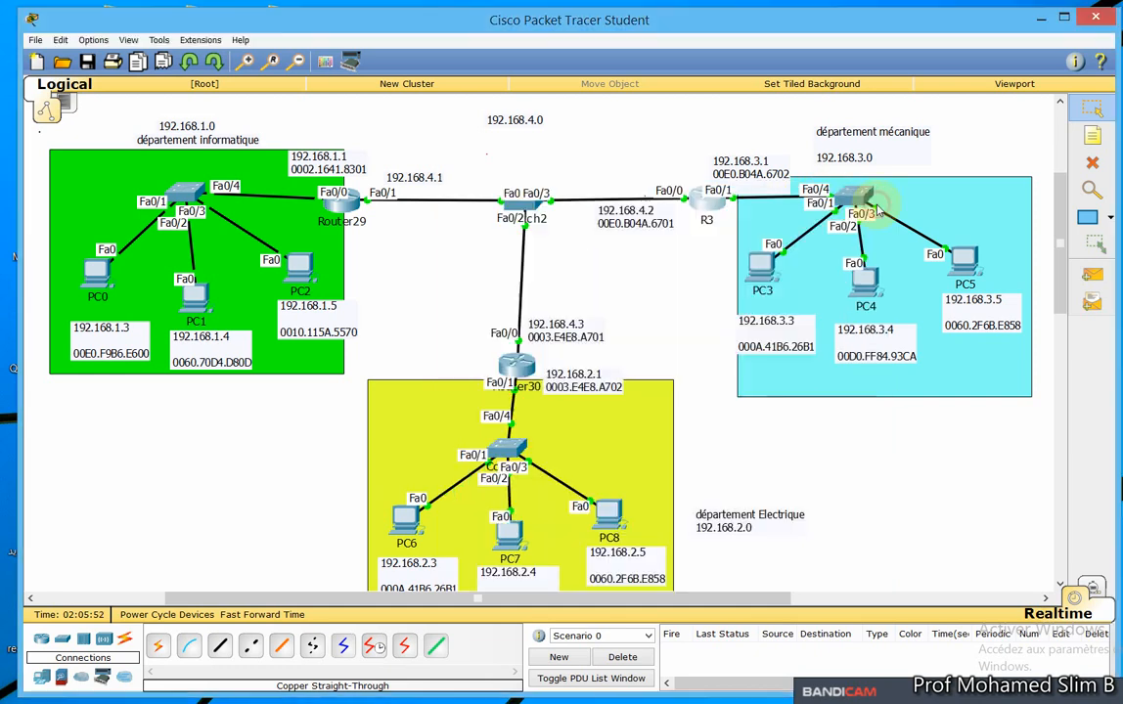
Change Router29's display name to R1.
{"action": "left_click", "coordinate": [342, 208]}
{"action": "left_click_drag", "start_coordinate": [673, 298], "coordinate": [607, 278]}
{"action": "type", "text": "R1"}
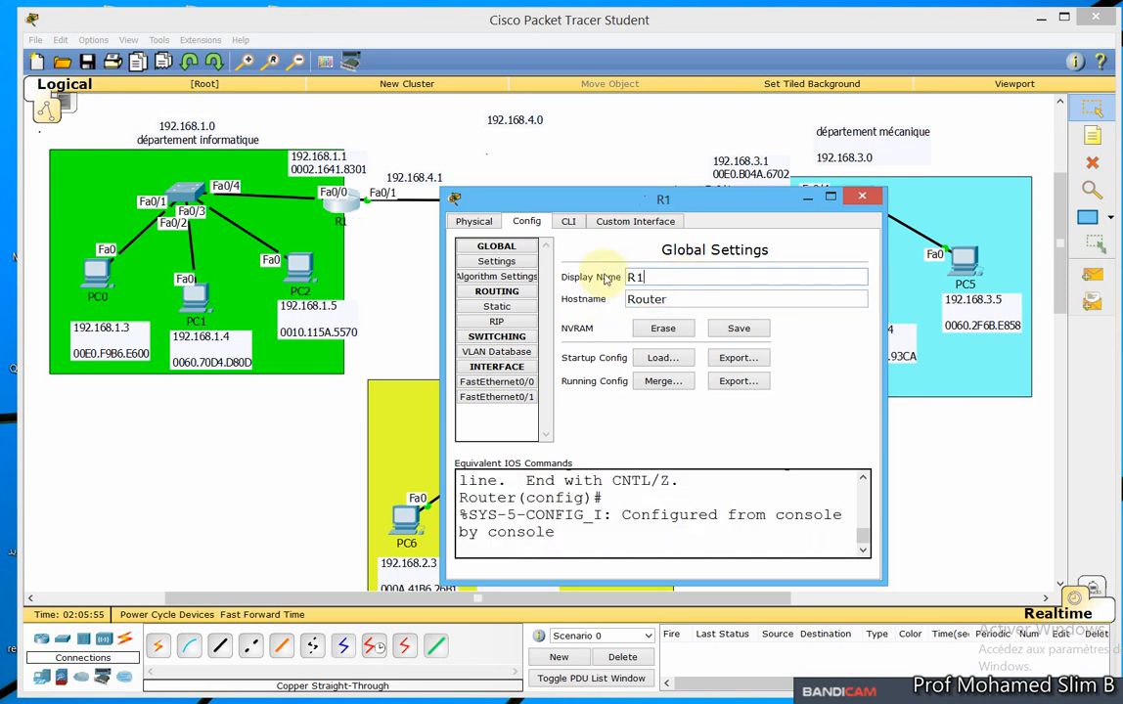
Copy the MAC address of R1's FastEthernet0/1 interface and close the router window.
{"action": "left_click", "coordinate": [497, 396]}
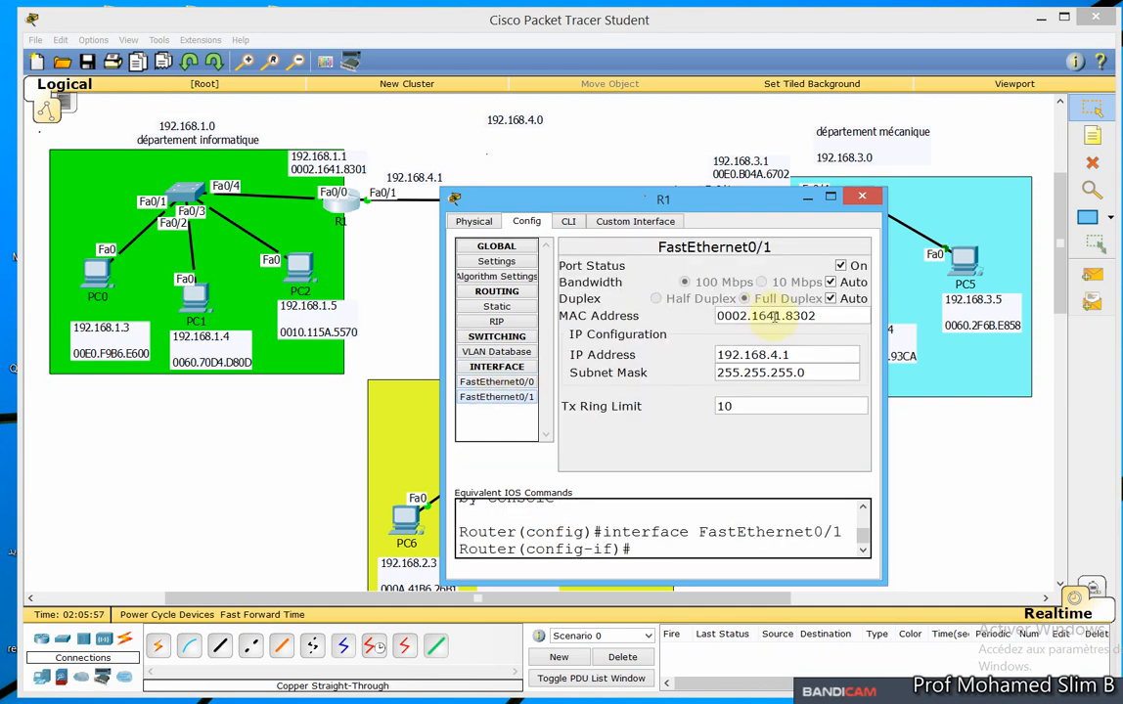
{"action": "left_click_drag", "start_coordinate": [821, 316], "coordinate": [695, 326]}
{"action": "key", "text": "ctrl+c"}
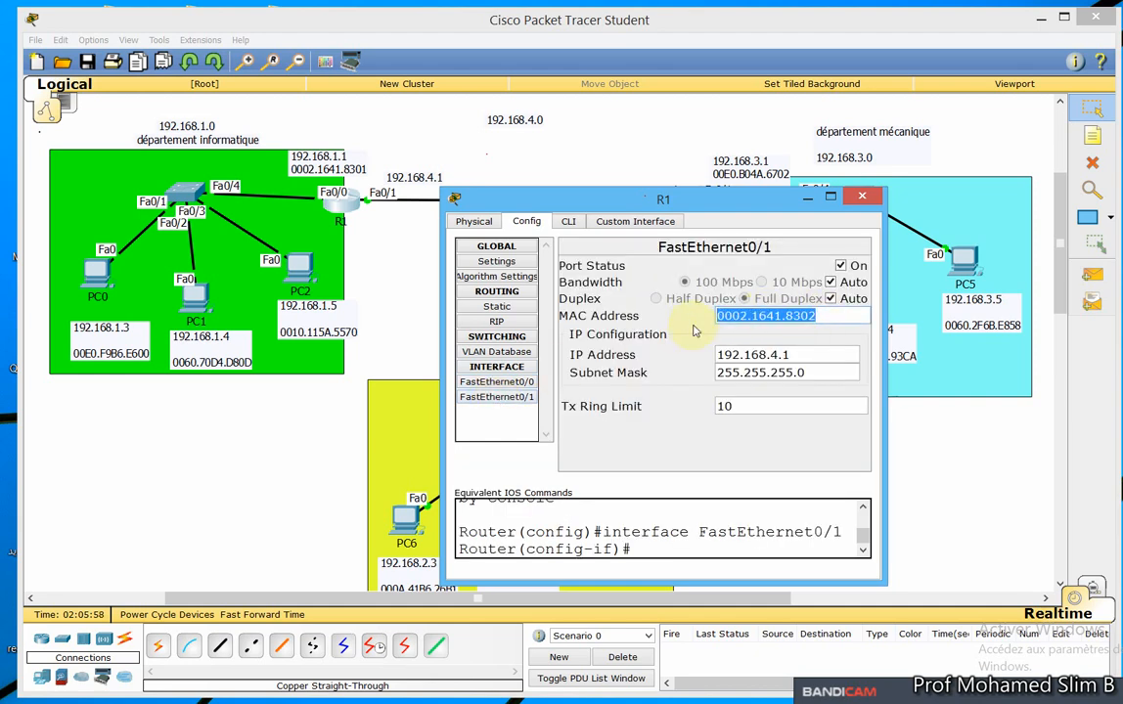
{"action": "left_click", "coordinate": [862, 196]}
Add the MAC address 0002.1641.8302 on a new line under the 192.168.4.1 label.
{"action": "left_click", "coordinate": [413, 183]}
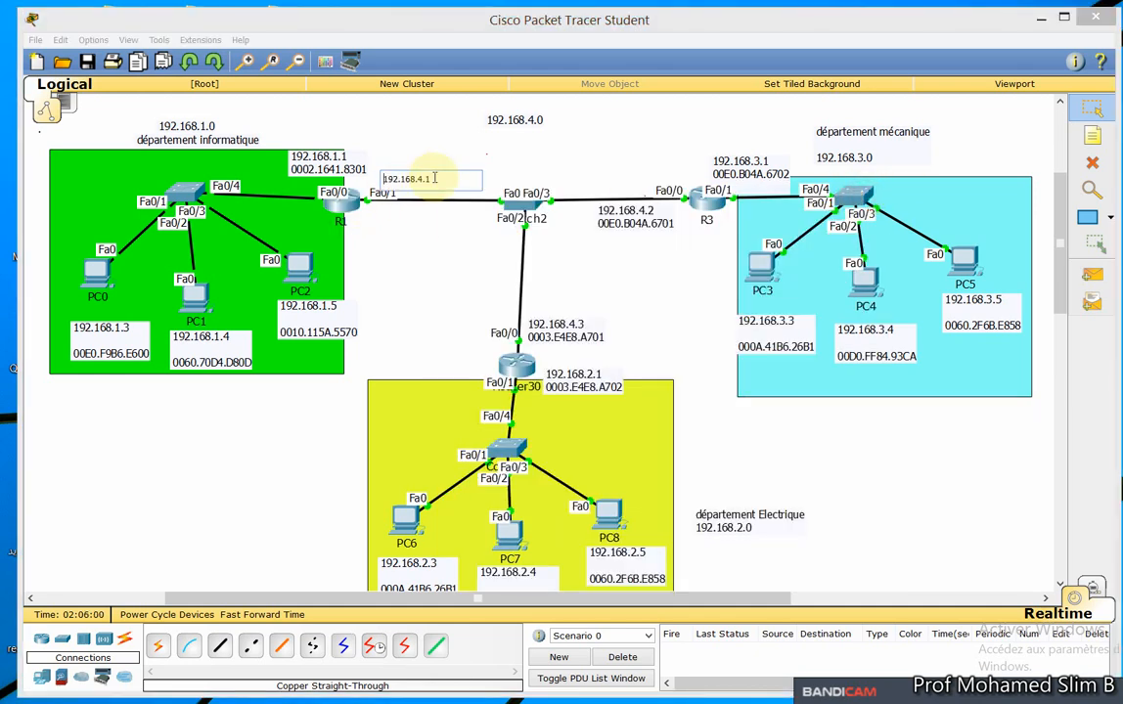
{"action": "key", "text": "Return"}
{"action": "key", "text": "ctrl+v"}
{"action": "left_click", "coordinate": [681, 284]}
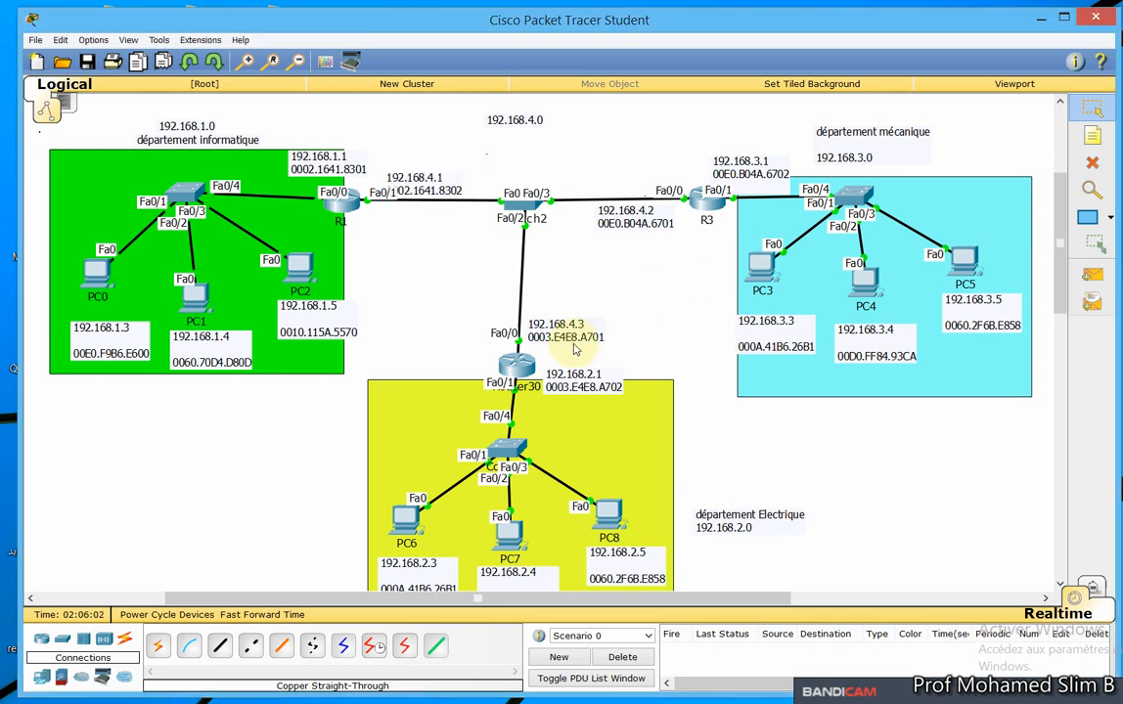
Change Router30's display name to R4 and close its window.
{"action": "left_click", "coordinate": [515, 364]}
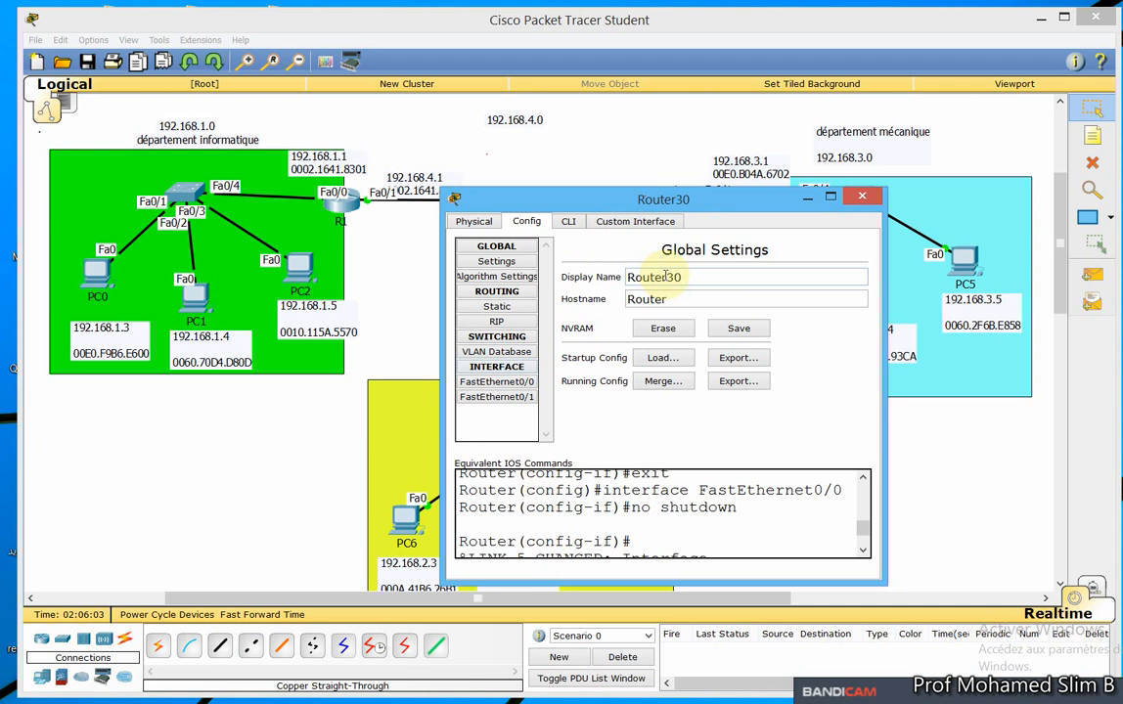
{"action": "double_click", "coordinate": [629, 277]}
{"action": "type", "text": "R4"}
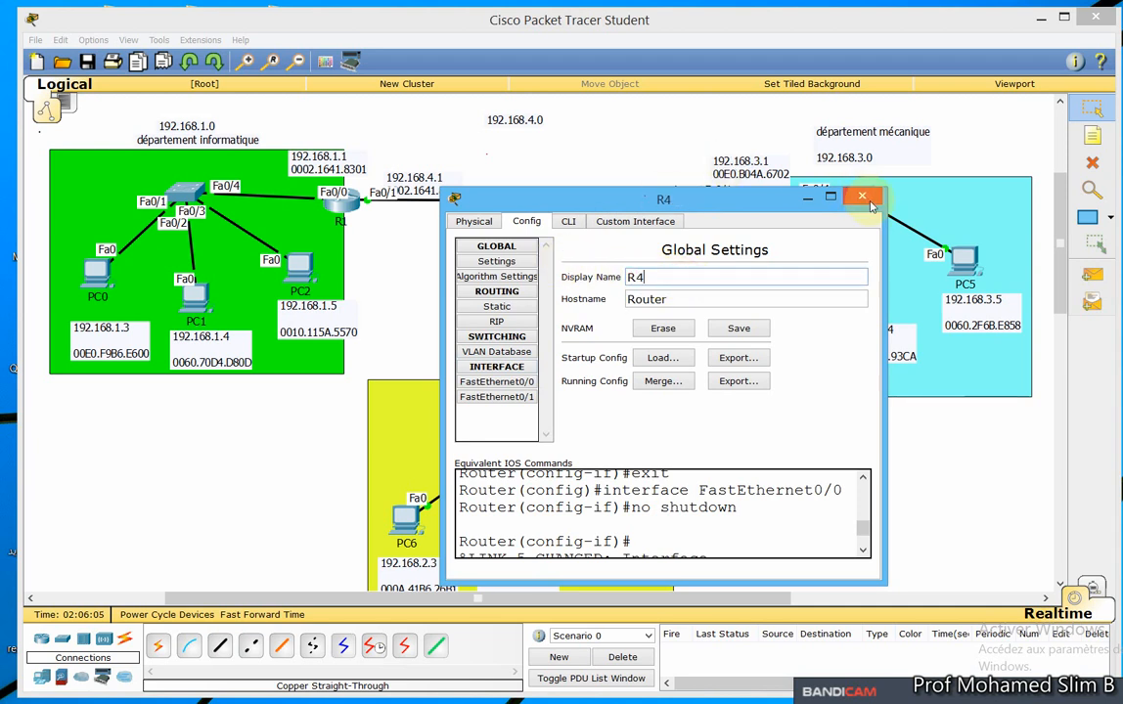
{"action": "left_click", "coordinate": [772, 179]}
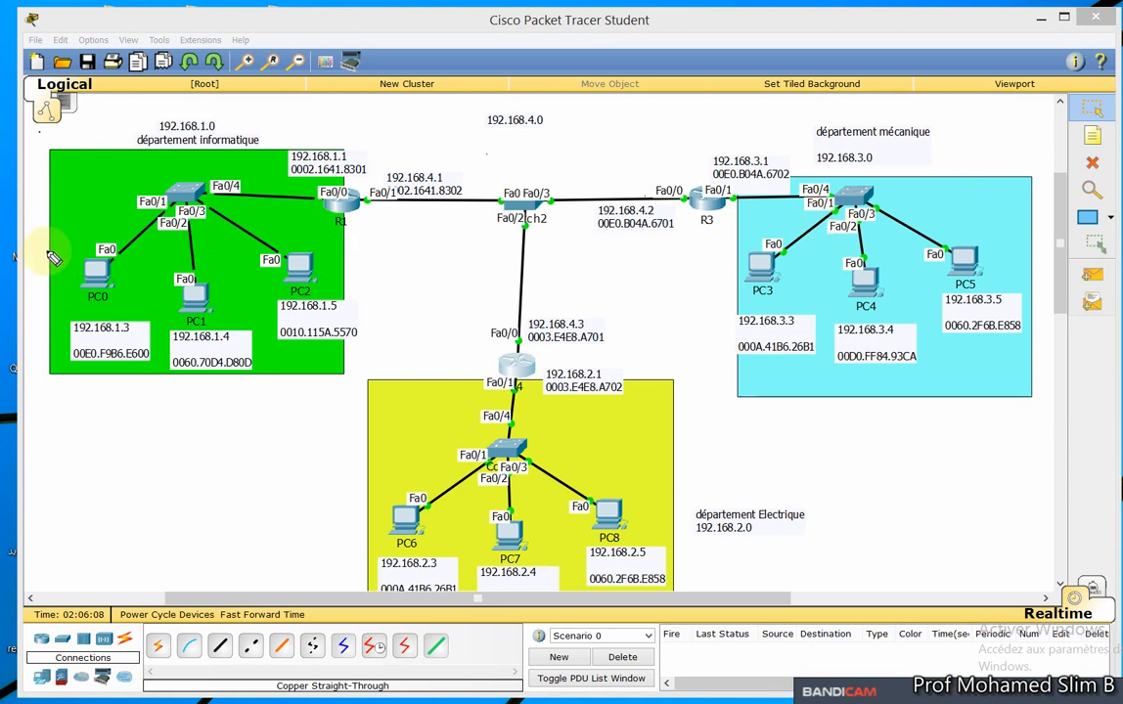
{"action": "mouse_move", "coordinate": [90, 235]}
{"action": "left_mouse_down"}
{"action": "mouse_move", "coordinate": [58, 275]}
{"action": "mouse_move", "coordinate": [113, 294]}
{"action": "mouse_move", "coordinate": [87, 245]}
{"action": "left_mouse_up"}
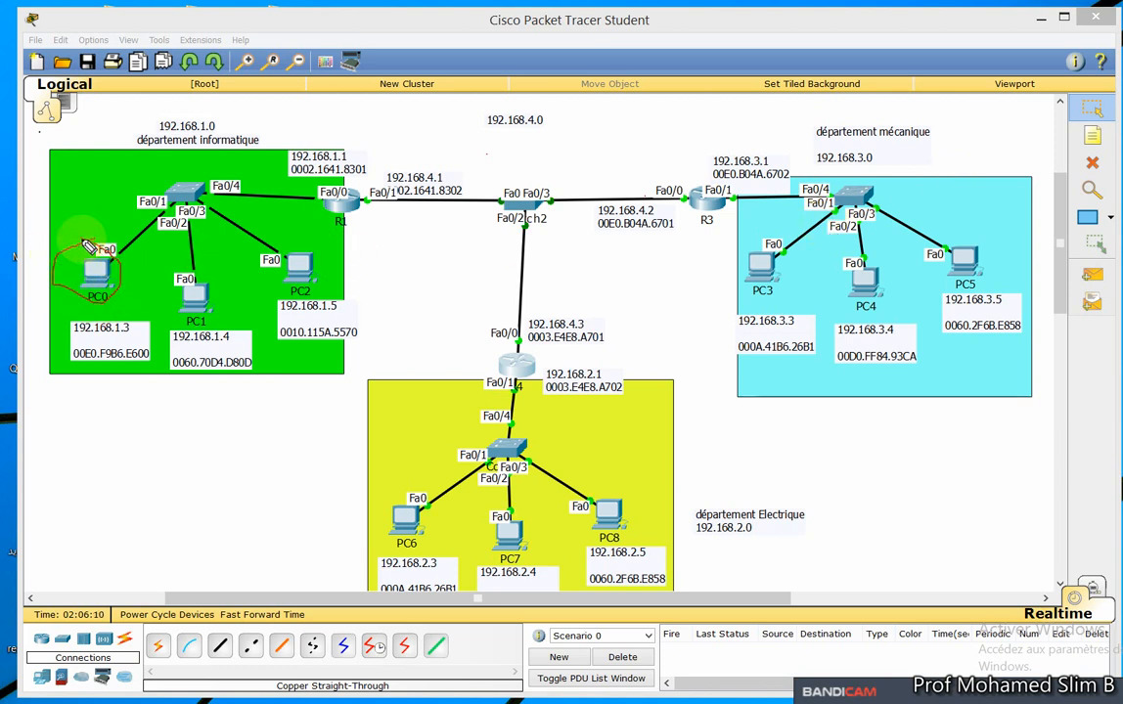
{"action": "mouse_move", "coordinate": [289, 236]}
{"action": "left_mouse_down"}
{"action": "mouse_move", "coordinate": [266, 262]}
{"action": "mouse_move", "coordinate": [318, 257]}
{"action": "mouse_move", "coordinate": [291, 234]}
{"action": "left_mouse_up"}
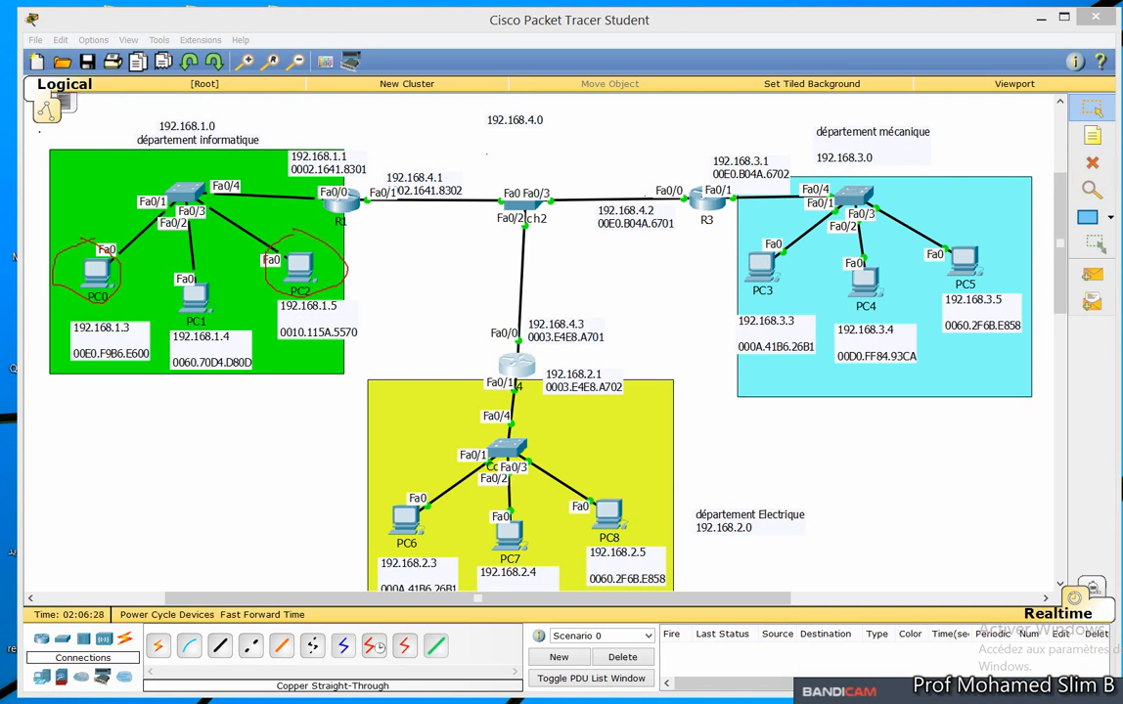
{"action": "mouse_move", "coordinate": [327, 242]}
{"action": "left_mouse_down"}
{"action": "mouse_move", "coordinate": [291, 282]}
{"action": "mouse_move", "coordinate": [53, 248]}
{"action": "left_mouse_up"}
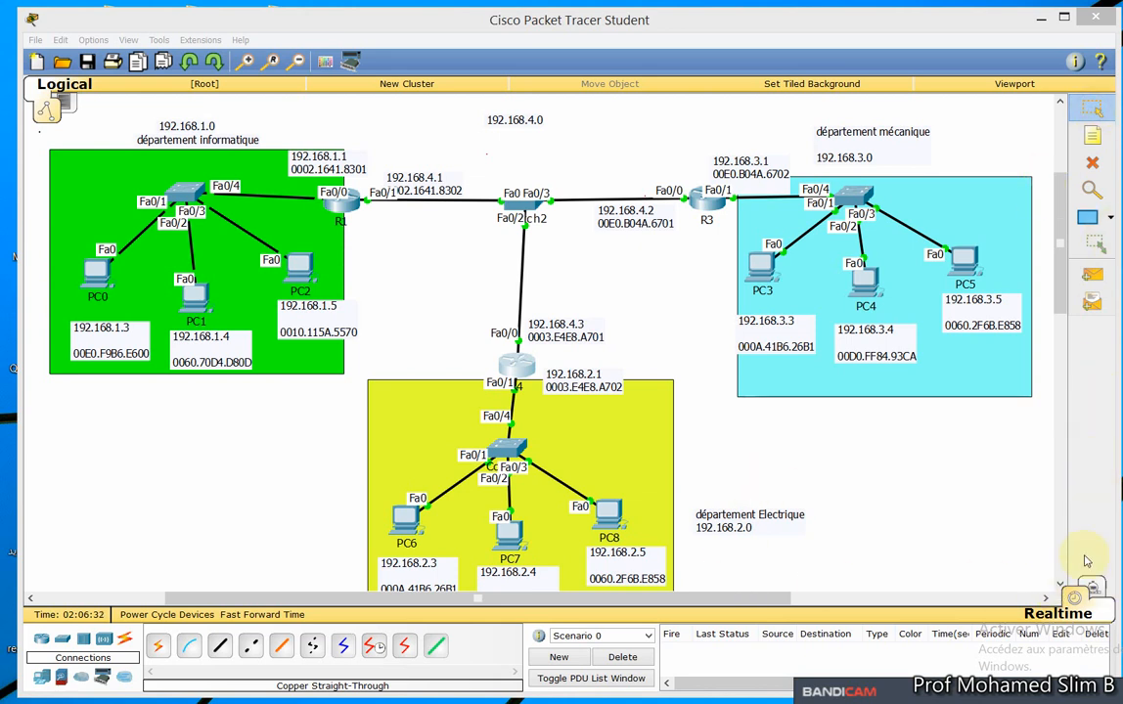
Switch the network workspace from Realtime to Simulation mode.
{"action": "left_click", "coordinate": [1092, 588]}
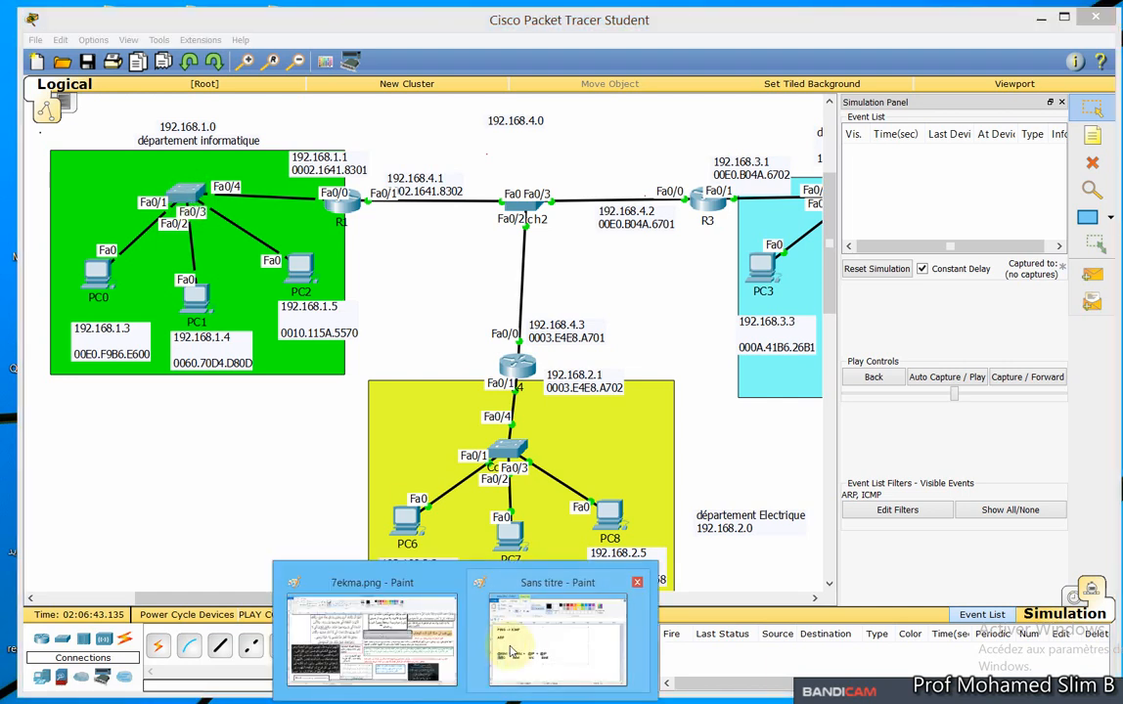
Switch to the untitled Paint drawing and add the text "SW => Table mAC" below the MAC and IP address notes.
{"action": "left_click", "coordinate": [502, 652]}
{"action": "left_click", "coordinate": [682, 467]}
{"action": "type", "text": "SW"}
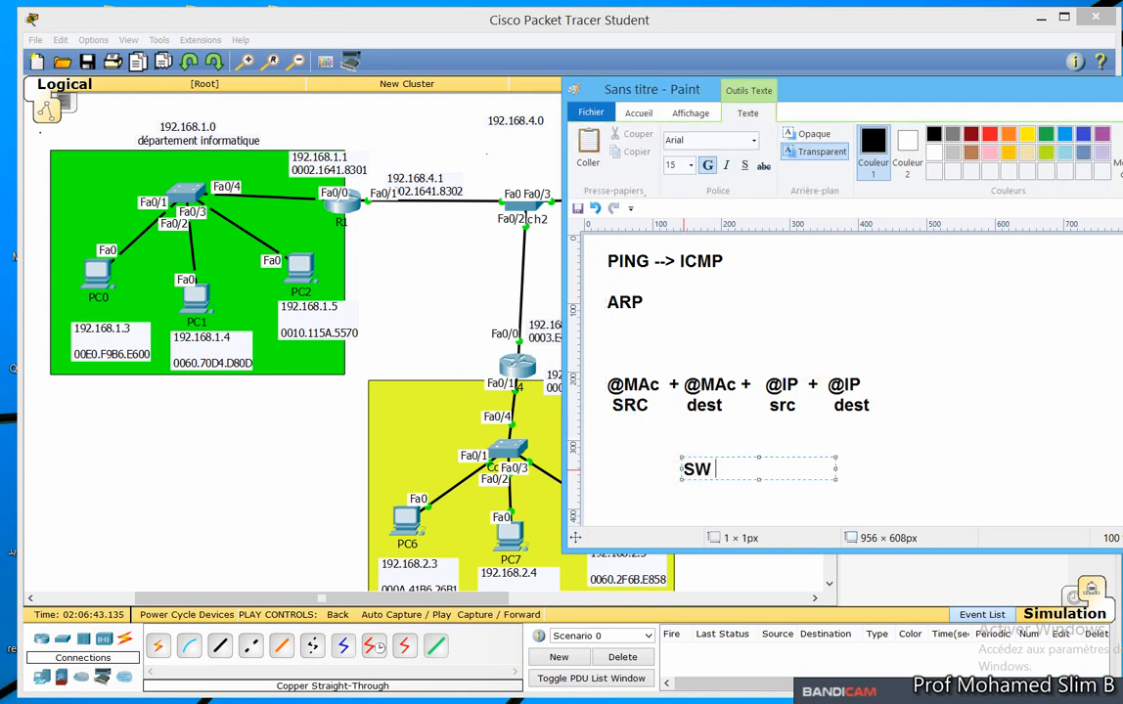
{"action": "type", "text": " => Tale"}
{"action": "key", "text": "BackSpace"}
{"action": "key", "text": "BackSpace"}
{"action": "key", "text": "BackSpace"}
{"action": "type", "text": "ble mAC"}
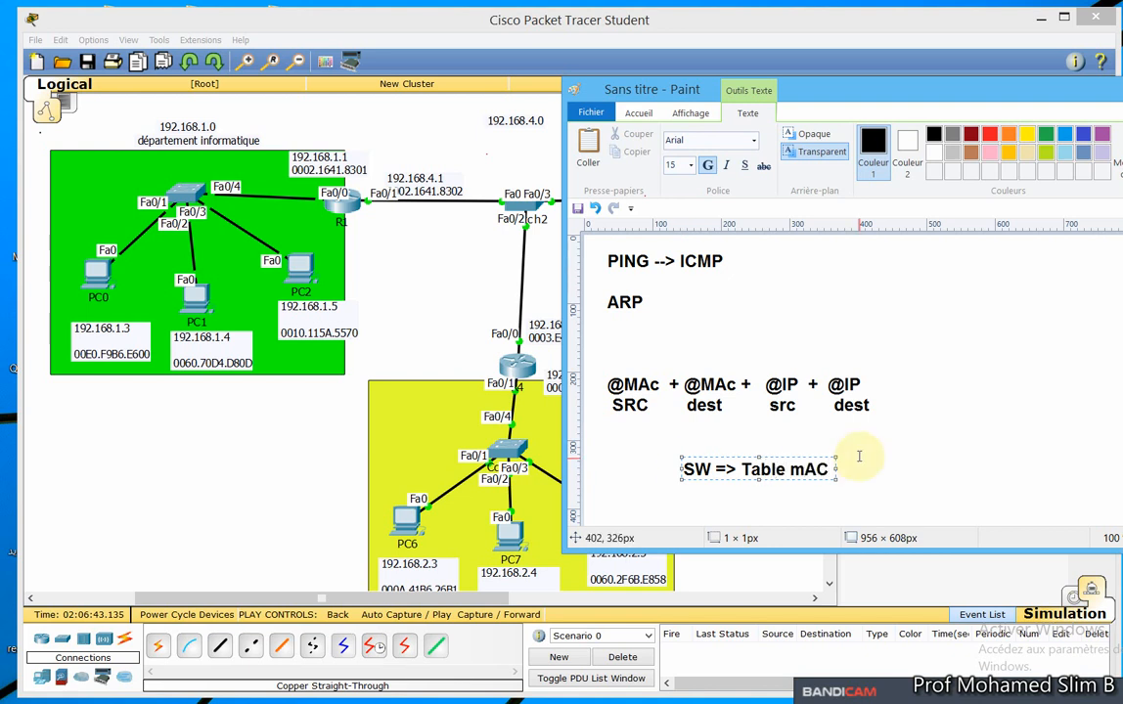
Add a second line reading "Table ARP" beneath "SW => Table mAC" in the same text box.
{"action": "left_click_drag", "start_coordinate": [830, 460], "coordinate": [660, 464]}
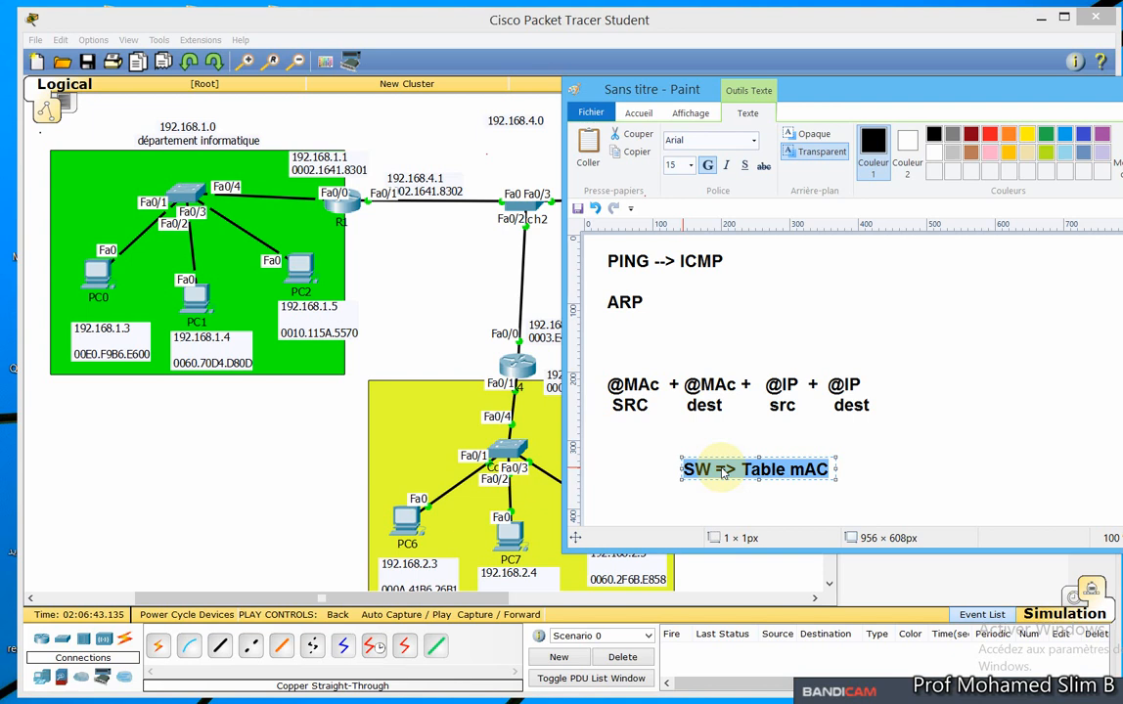
{"action": "left_click", "coordinate": [832, 470]}
{"action": "key", "text": "Return"}
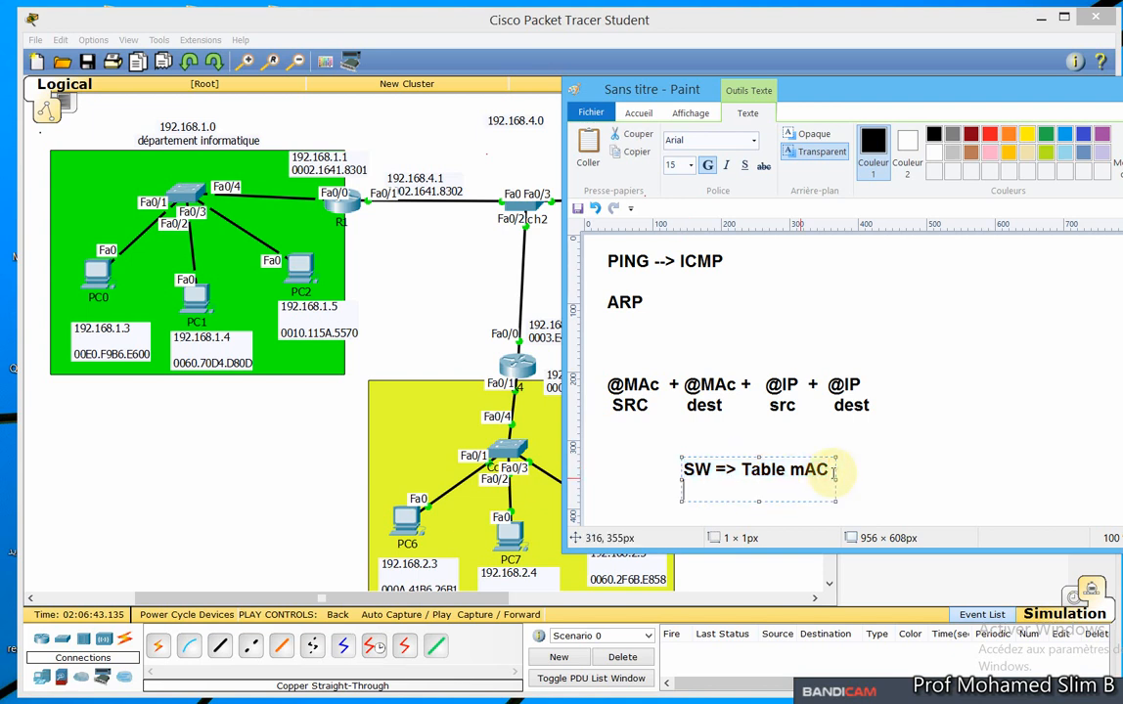
{"action": "type", "text": "Table A"}
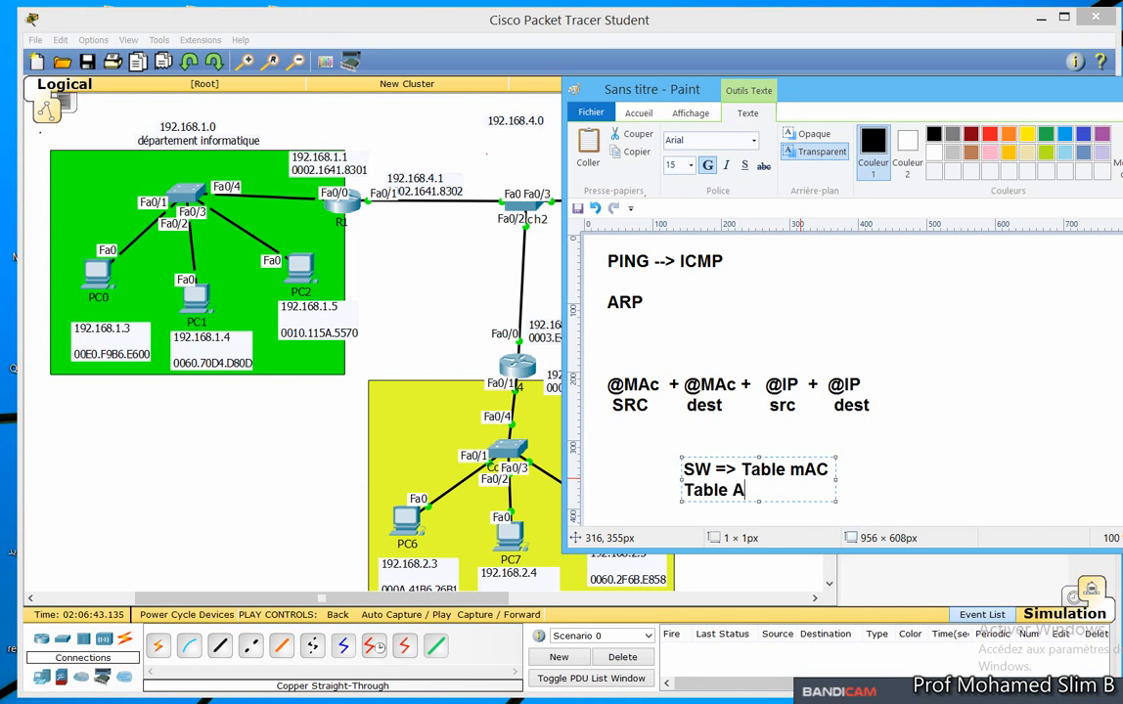
{"action": "type", "text": "RP"}
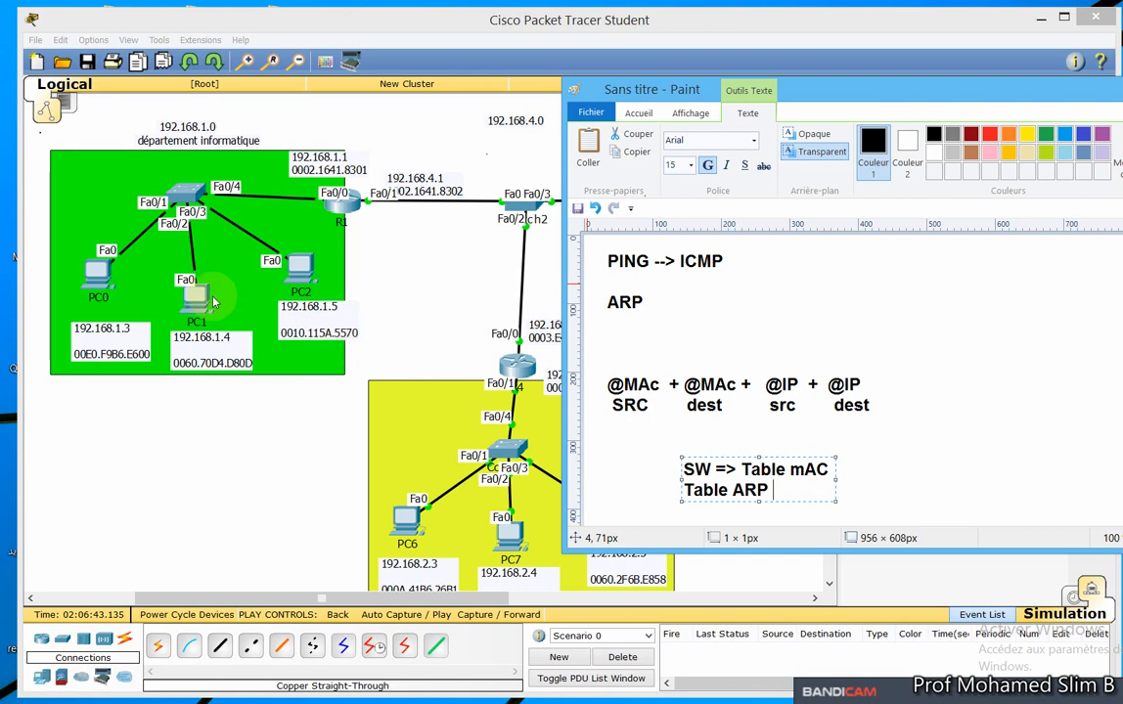
Switch back to Packet Tracer and list PC0's ARP table with arp -a in its widened Command Prompt window.
{"action": "left_click", "coordinate": [90, 262]}
{"action": "left_click", "coordinate": [743, 279]}
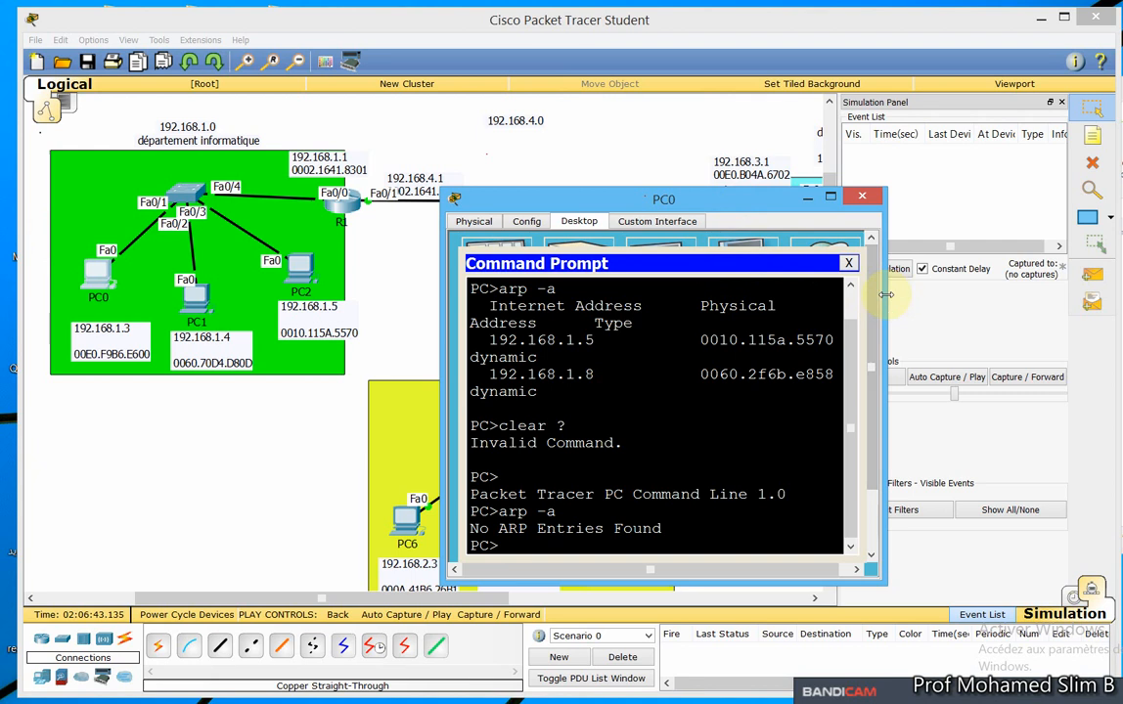
{"action": "left_click_drag", "start_coordinate": [884, 295], "coordinate": [1118, 298]}
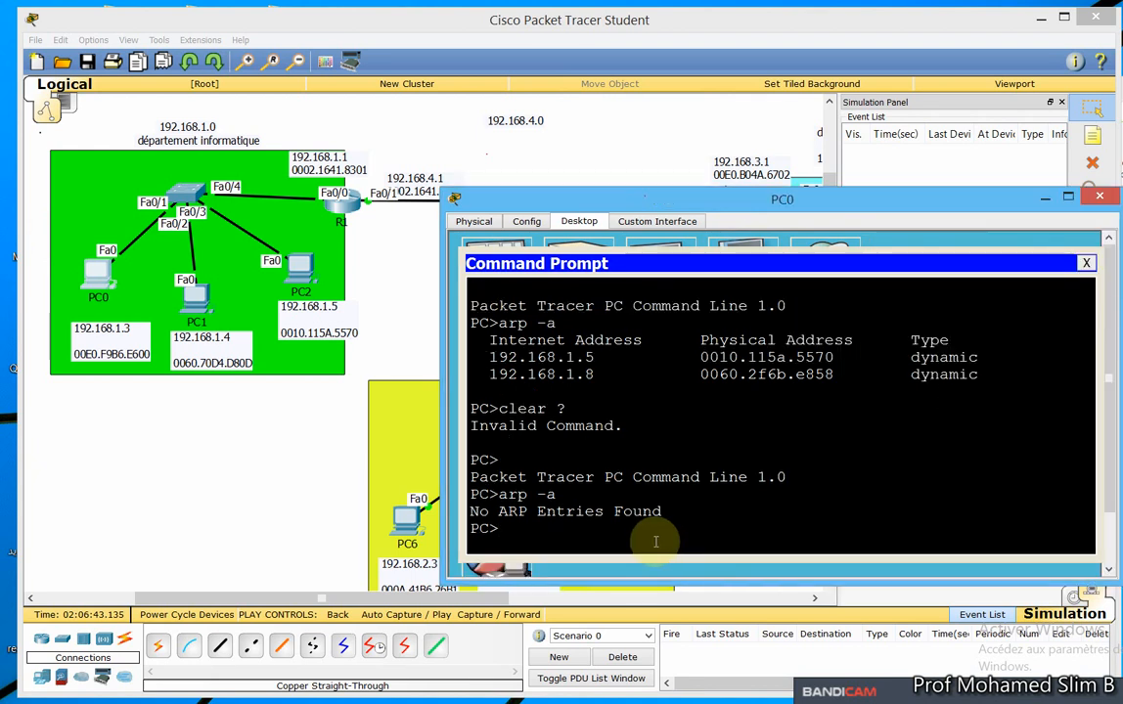
{"action": "type", "text": "arp -a"}
{"action": "key", "text": "Return"}
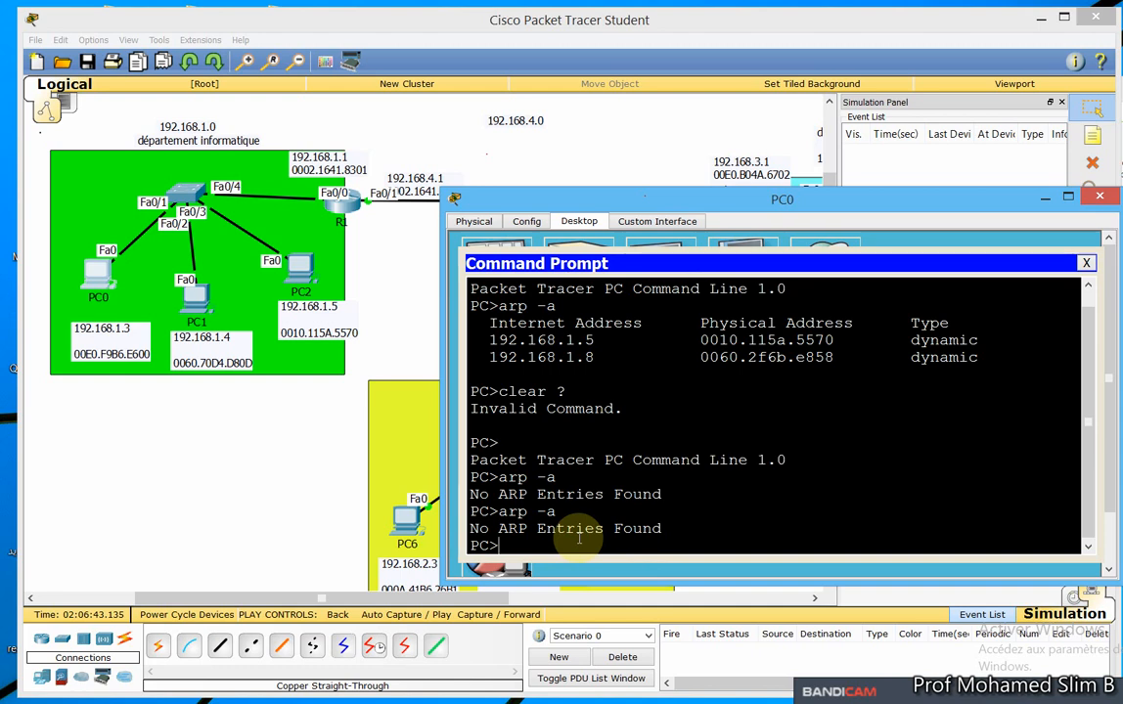
Enter privileged mode in switch S1's command line and display its table with show mac-address-table.
{"action": "left_click", "coordinate": [182, 192]}
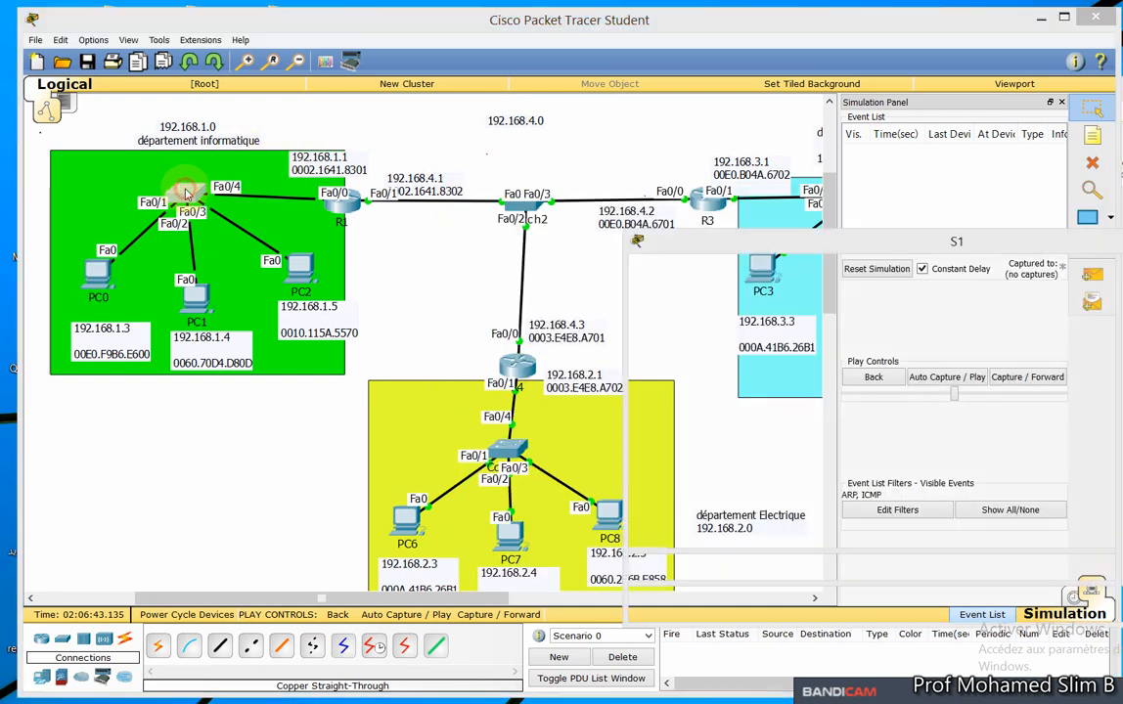
{"action": "key", "text": "Return"}
{"action": "key", "text": "Return"}
{"action": "key", "text": "Return"}
{"action": "key", "text": "Return"}
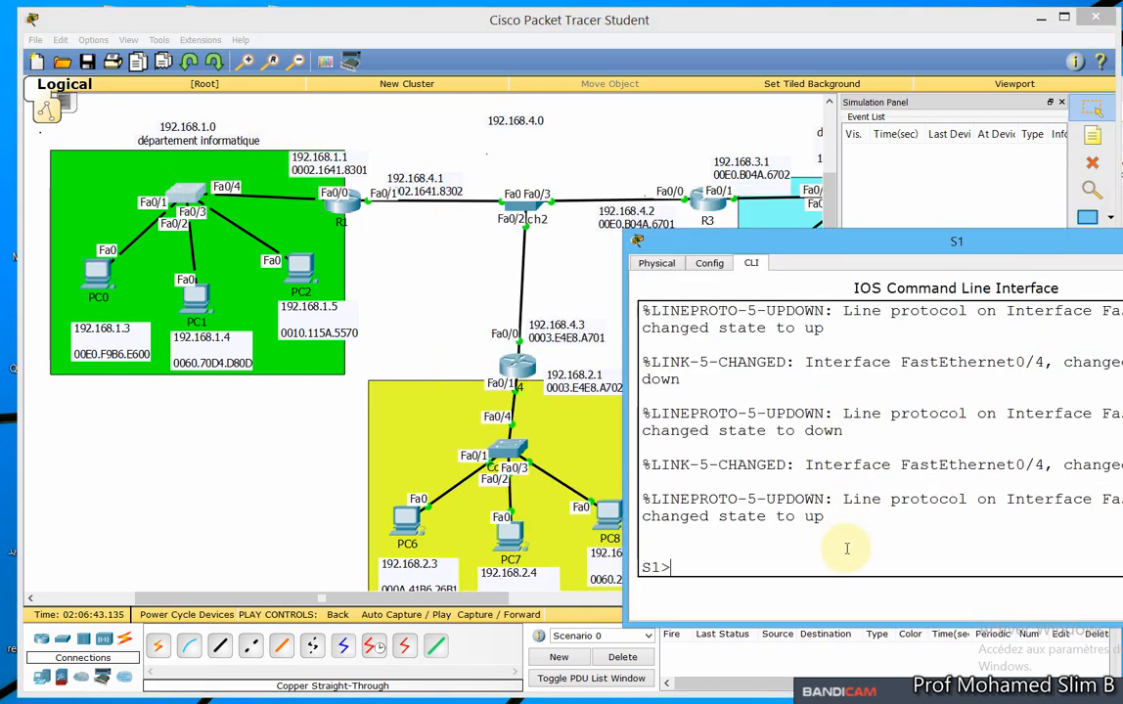
{"action": "type", "text": "en"}
{"action": "key", "text": "Return"}
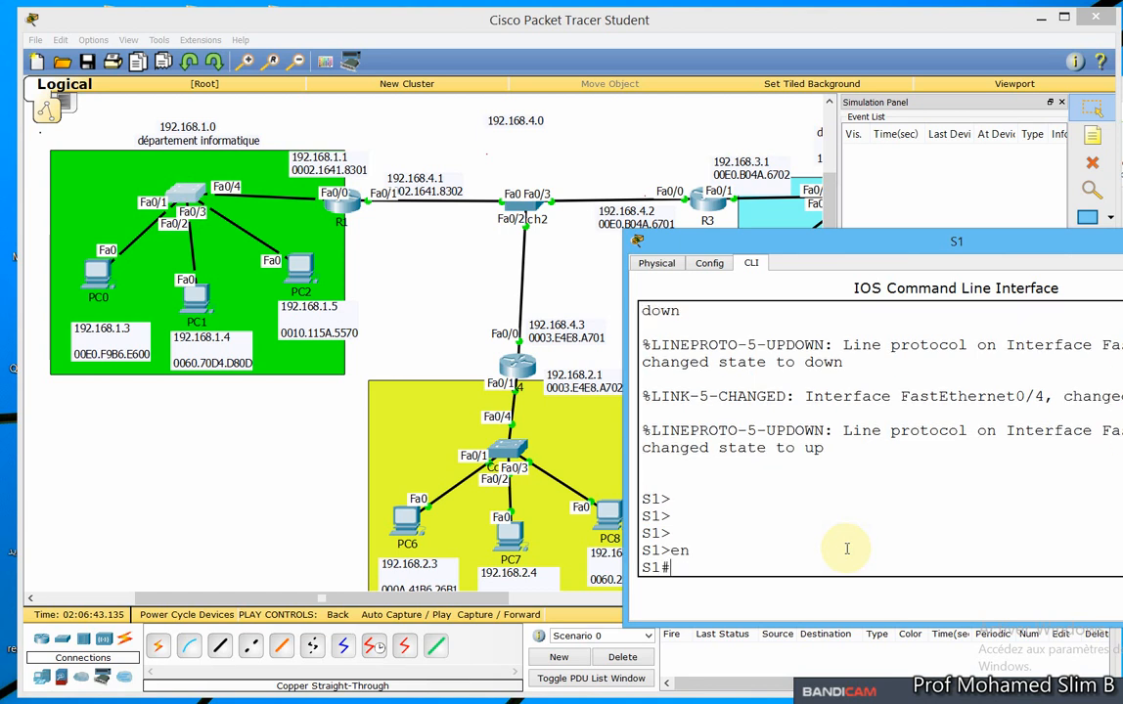
{"action": "type", "text": "show mac-"}
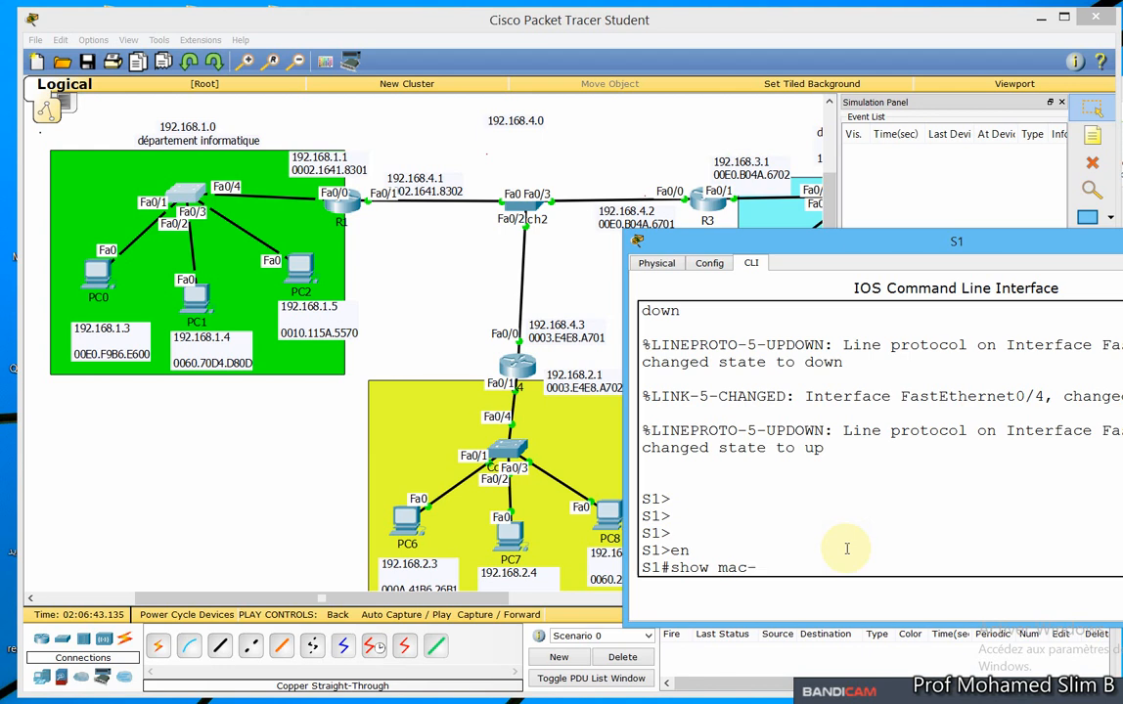
{"action": "key", "text": "Tab"}
{"action": "key", "text": "Return"}
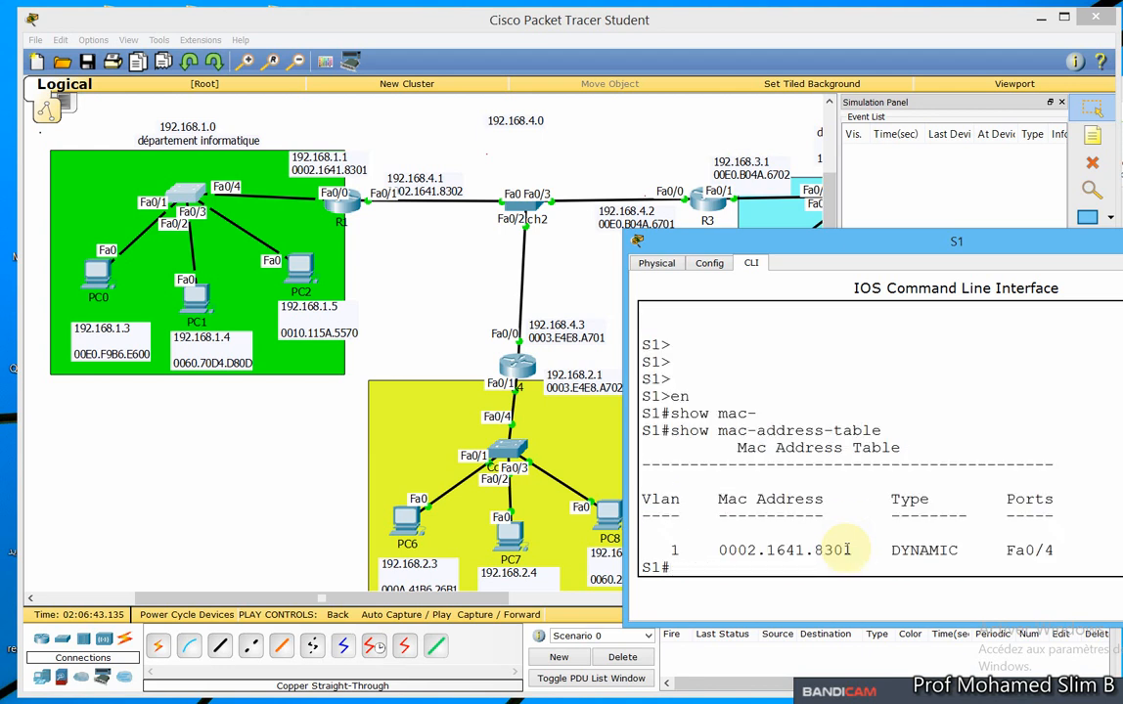
Empty S1's table with clear mac-address-table, check it with show mac-address-table, and dismiss the switch window.
{"action": "type", "text": "clear"}
{"action": "key", "text": "BackSpace"}
{"action": "key", "text": "BackSpace"}
{"action": "key", "text": "BackSpace"}
{"action": "key", "text": "BackSpace"}
{"action": "key", "text": "BackSpace"}
{"action": "type", "text": "clear mac-"}
{"action": "key", "text": "Tab"}
{"action": "key", "text": "Return"}
{"action": "key", "text": "Return"}
{"action": "key", "text": "Up"}
{"action": "key", "text": "Up"}
{"action": "key", "text": "Return"}
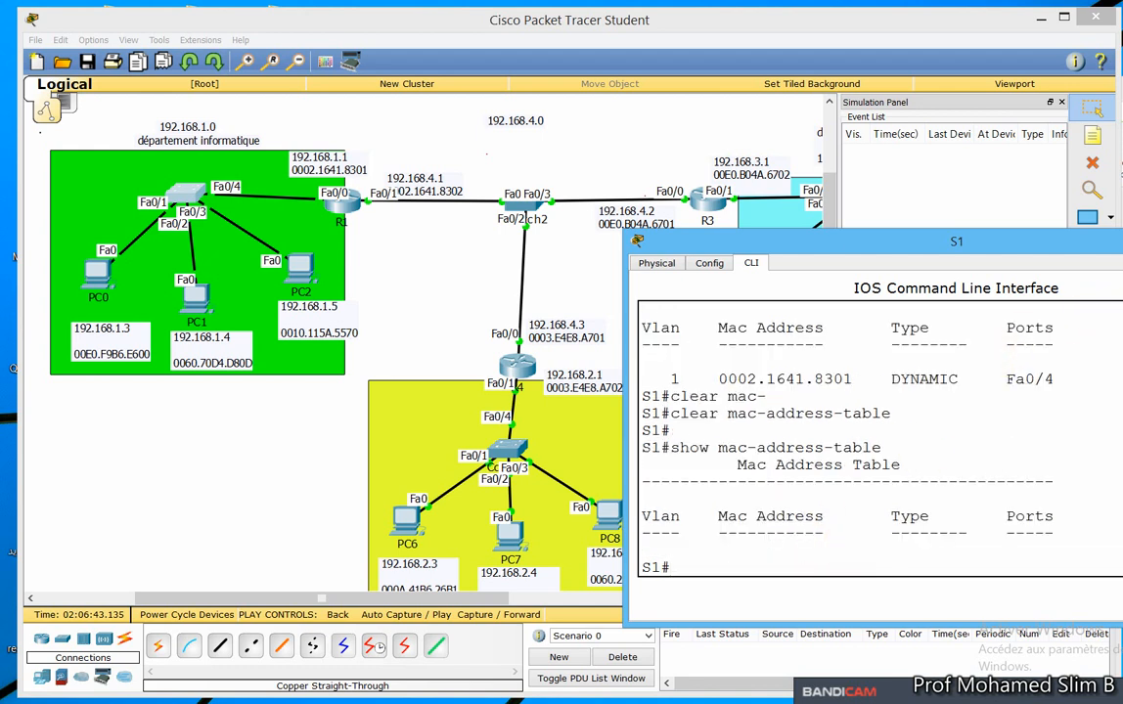
{"action": "left_click", "coordinate": [1122, 241]}
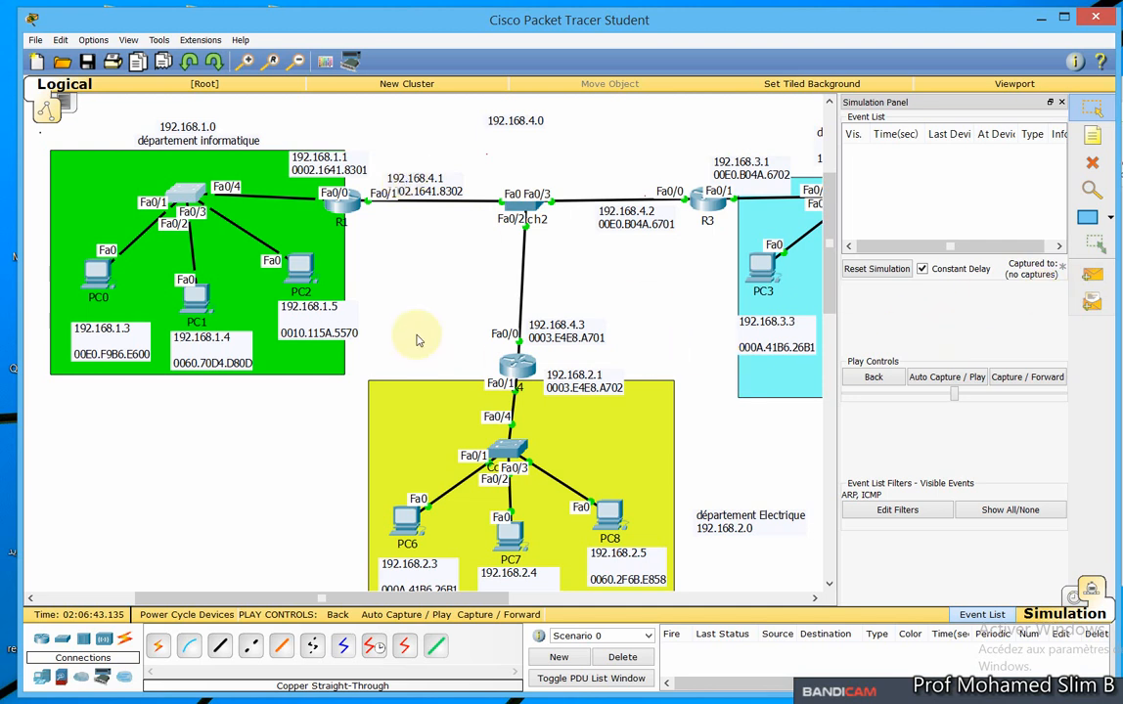
Add a simple PDU from PC0 to PC2 and widen the Simulation Panel to reveal the event Info column.
{"action": "left_click", "coordinate": [1091, 274]}
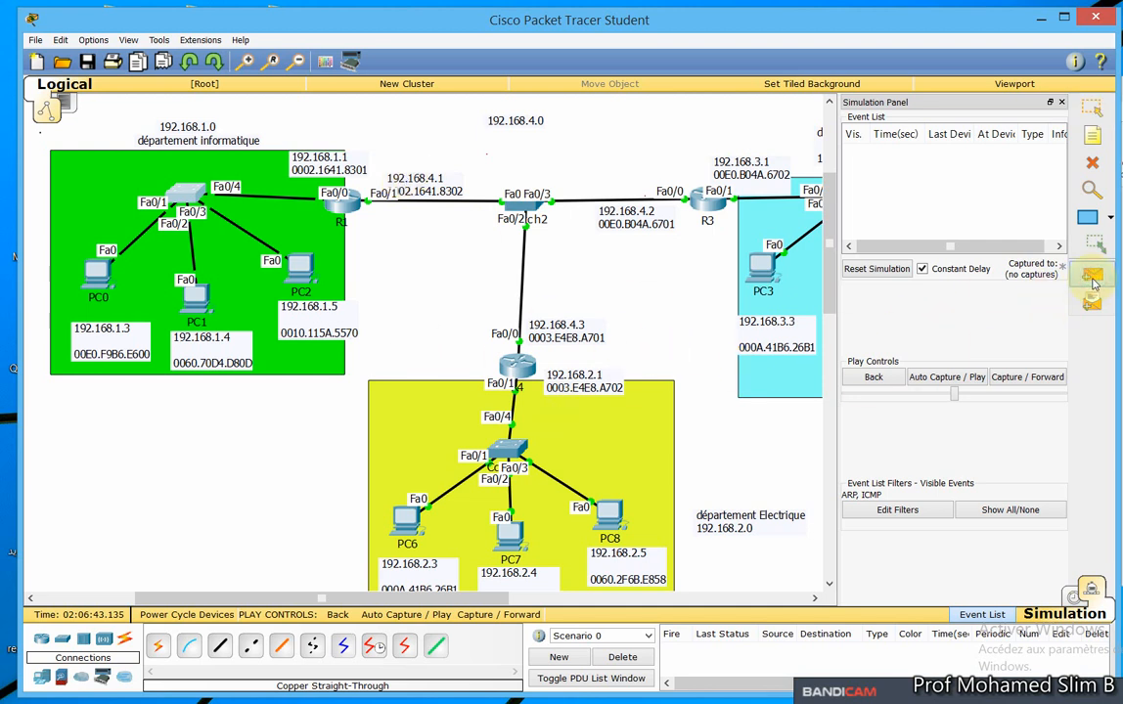
{"action": "left_click", "coordinate": [97, 272]}
{"action": "left_click", "coordinate": [298, 268]}
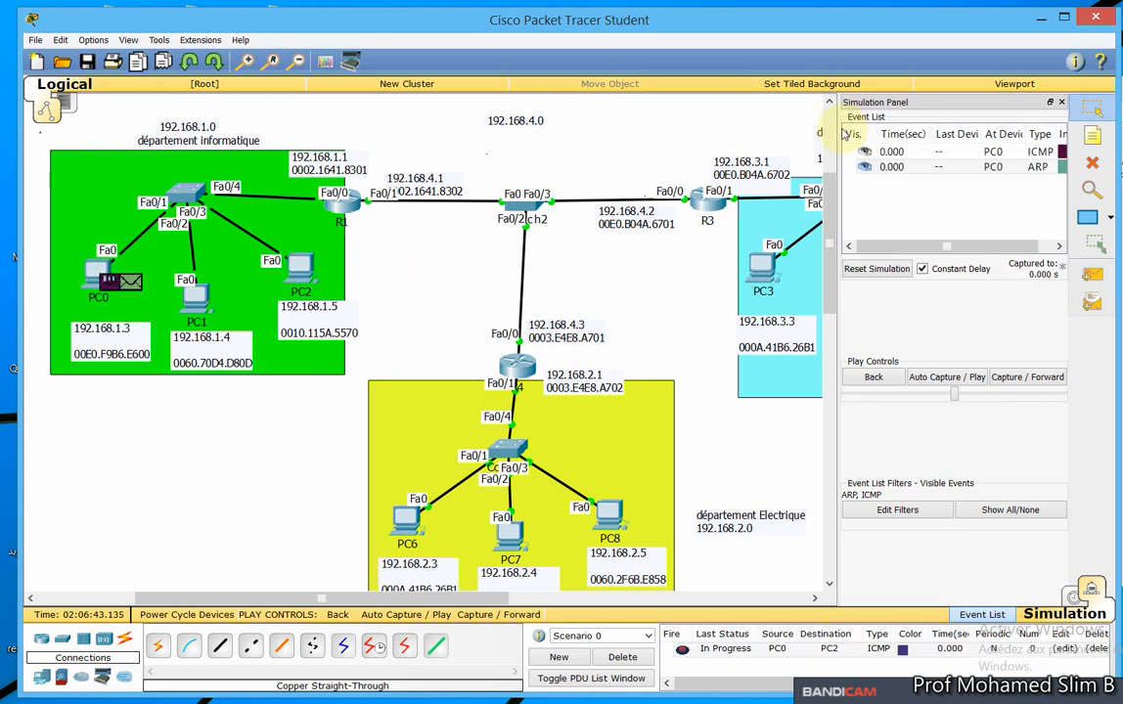
{"action": "left_click_drag", "start_coordinate": [836, 134], "coordinate": [747, 143]}
Review the initial ARP and ICMP events at PC0 and recheck the ARP output in PC0's Command Prompt.
{"action": "left_click", "coordinate": [995, 168]}
{"action": "left_click", "coordinate": [974, 154]}
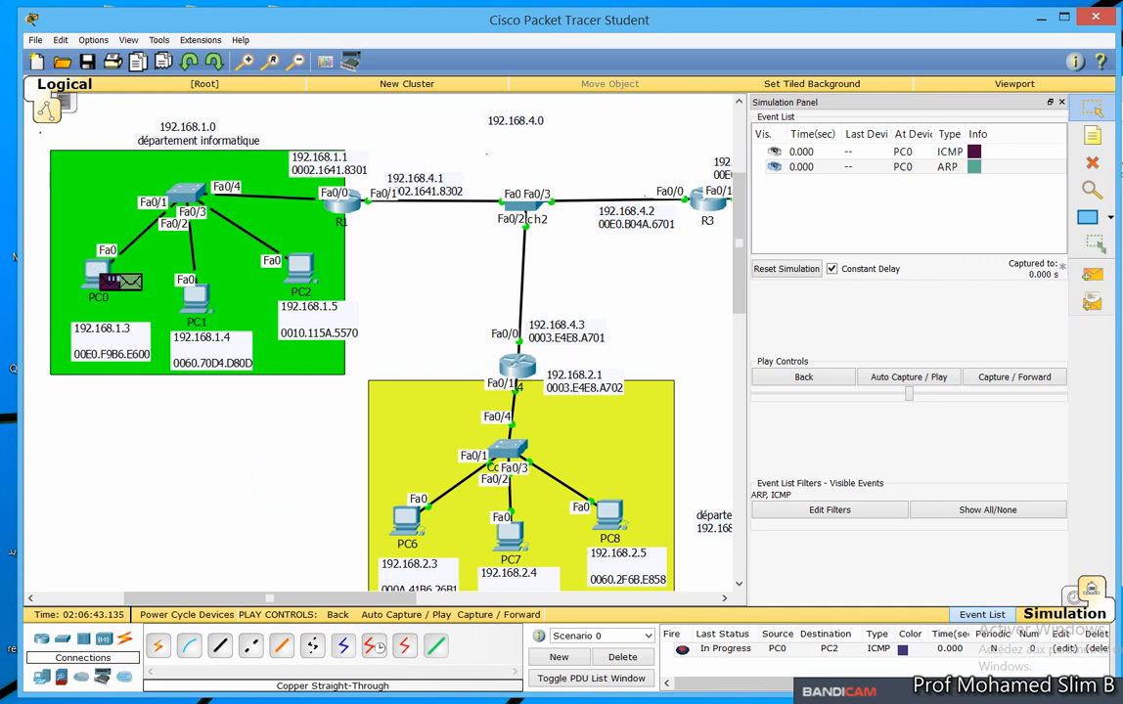
{"action": "left_click", "coordinate": [93, 273]}
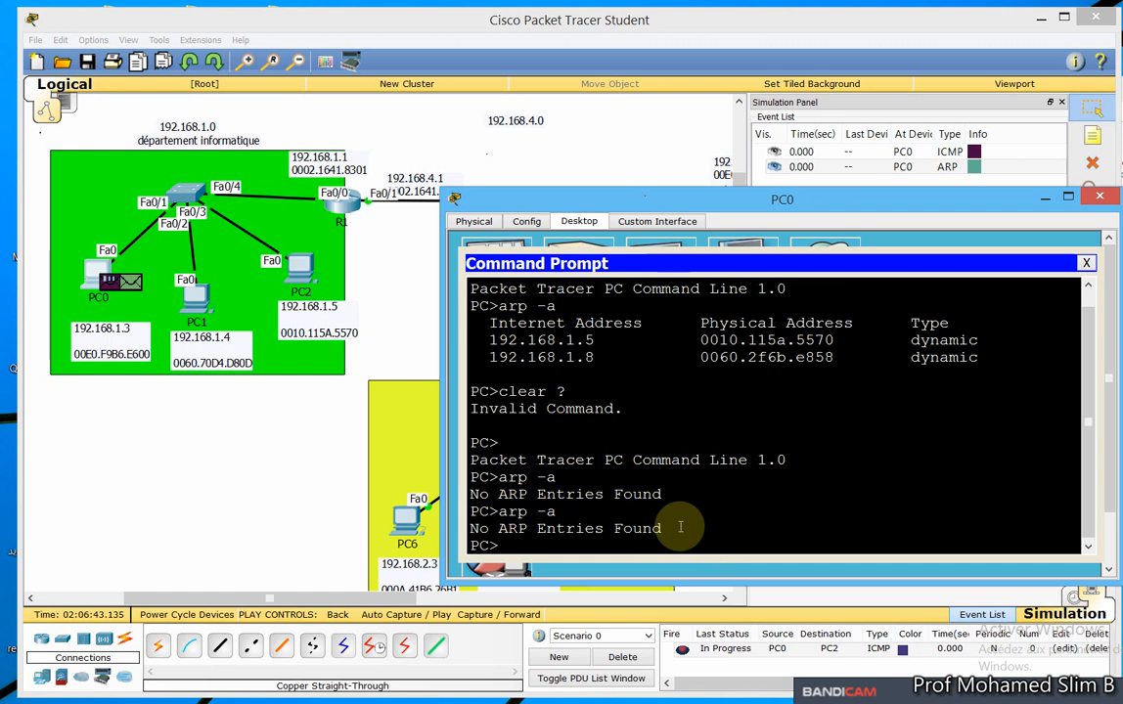
{"action": "left_click", "coordinate": [1042, 197]}
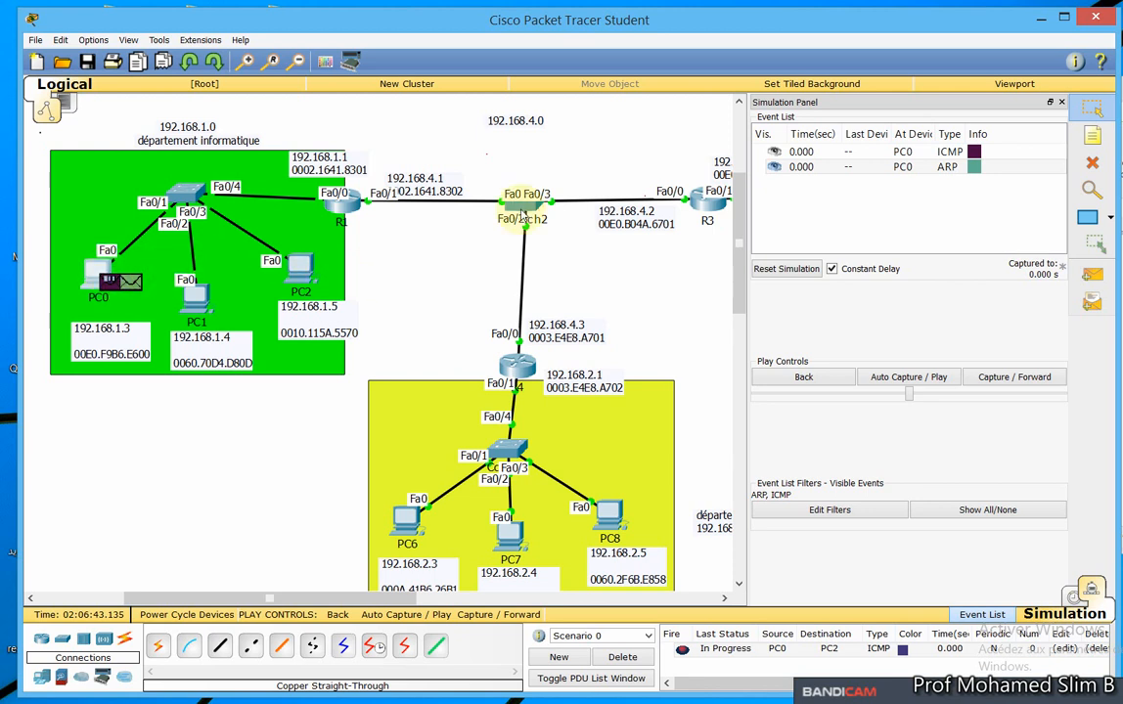
Examine the PDU information for PC0's pending ICMP packet and its ARP request.
{"action": "left_click", "coordinate": [980, 169]}
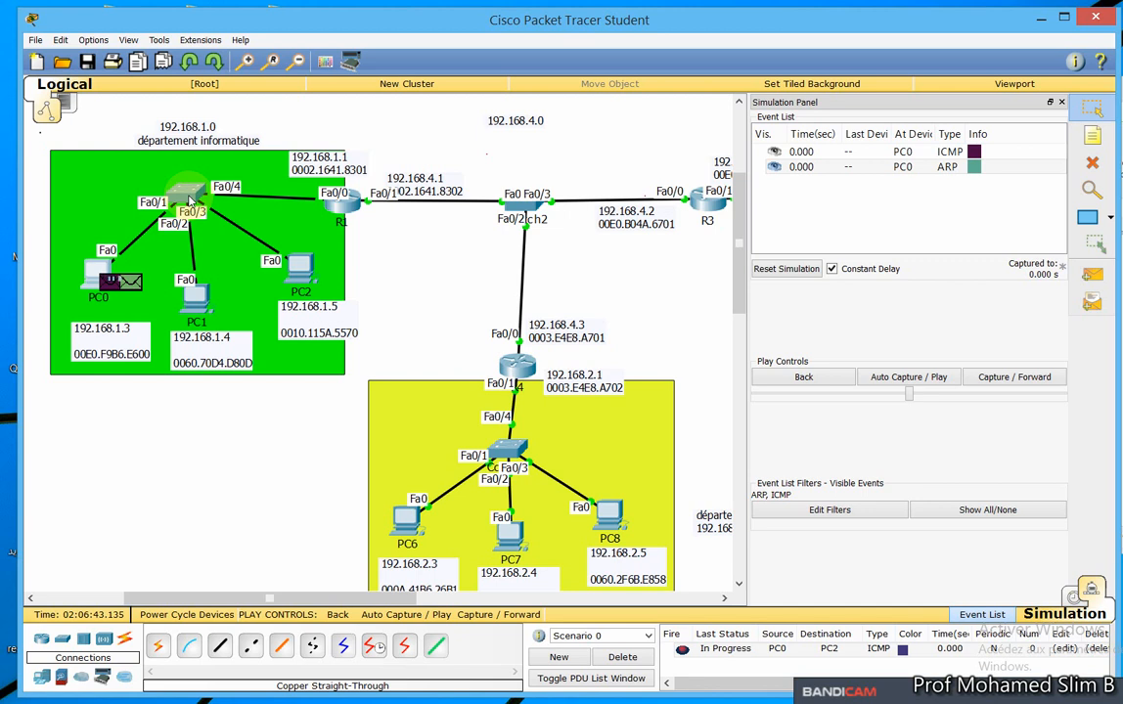
{"action": "left_click", "coordinate": [110, 286]}
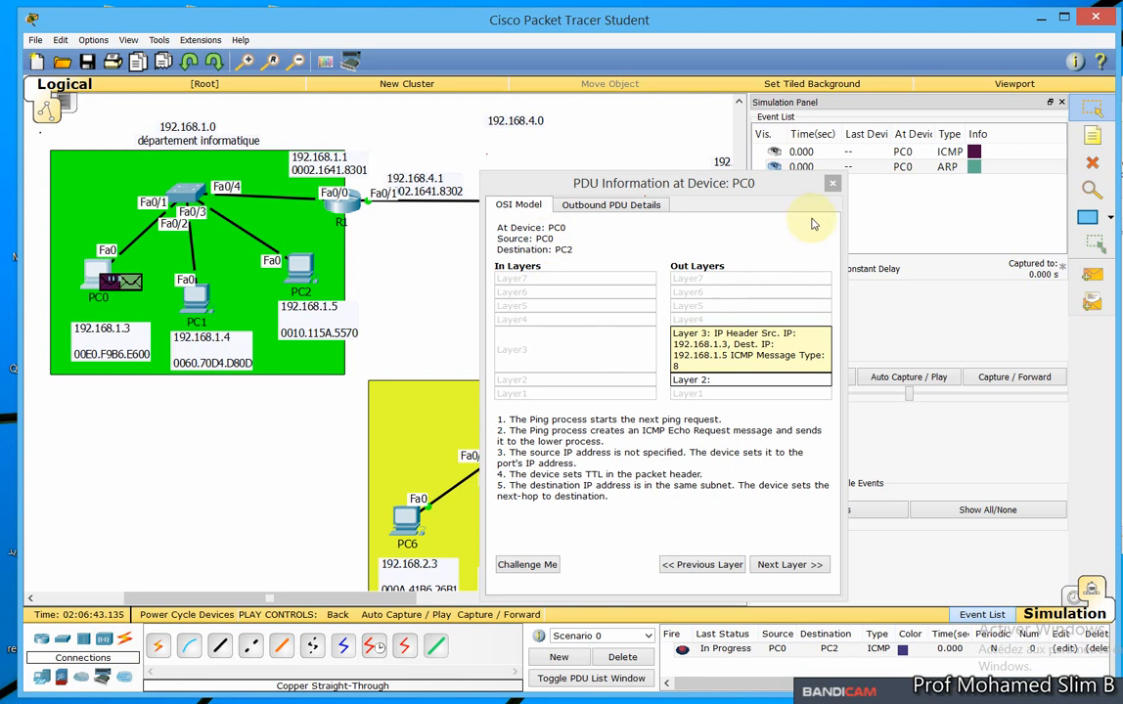
{"action": "left_click", "coordinate": [832, 182]}
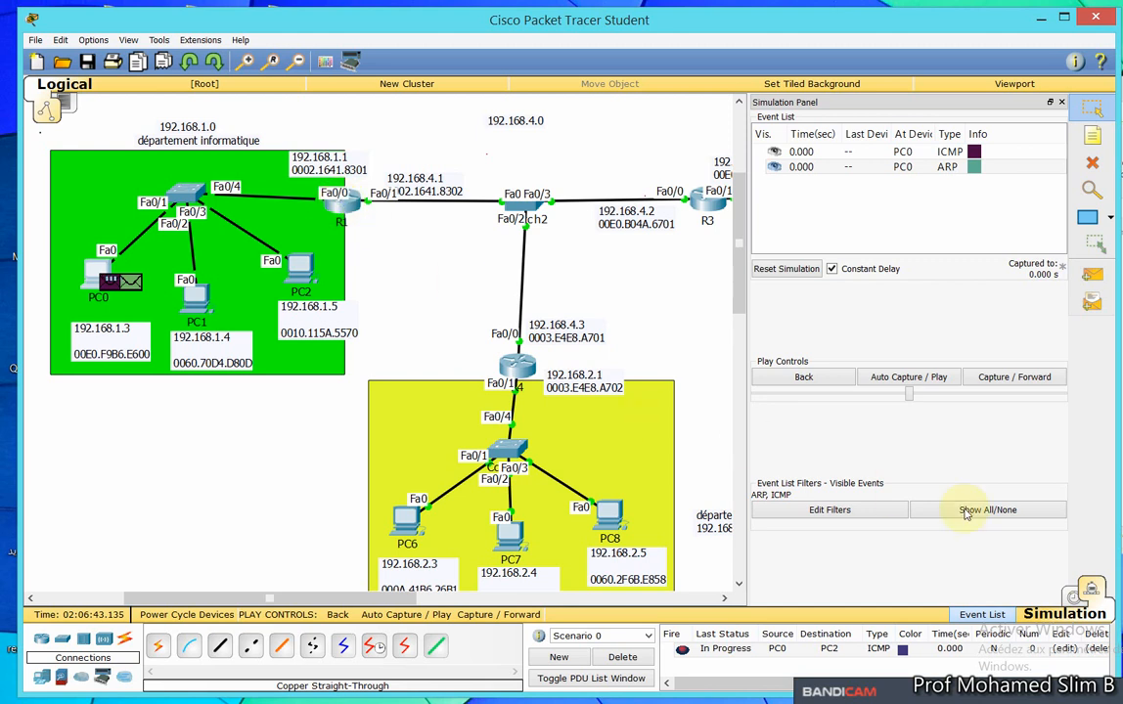
{"action": "left_click", "coordinate": [965, 168]}
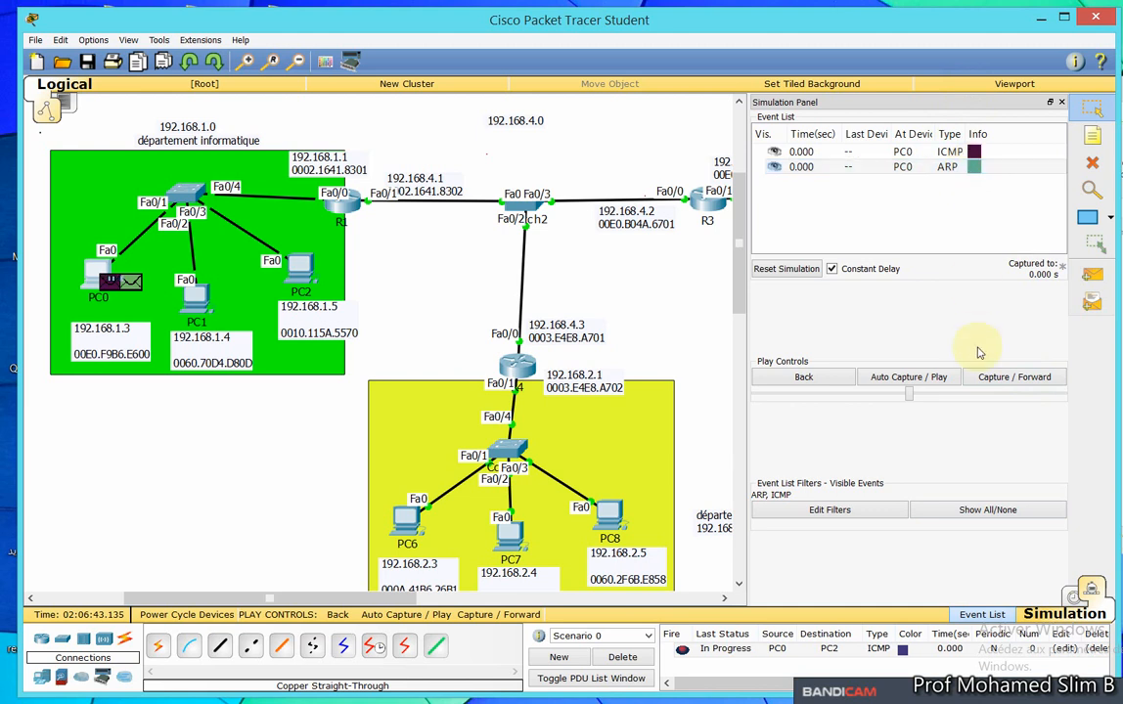
Advance the simulation one step to bring the ARP request to S1 and display S1's MAC address table again.
{"action": "left_click", "coordinate": [994, 378]}
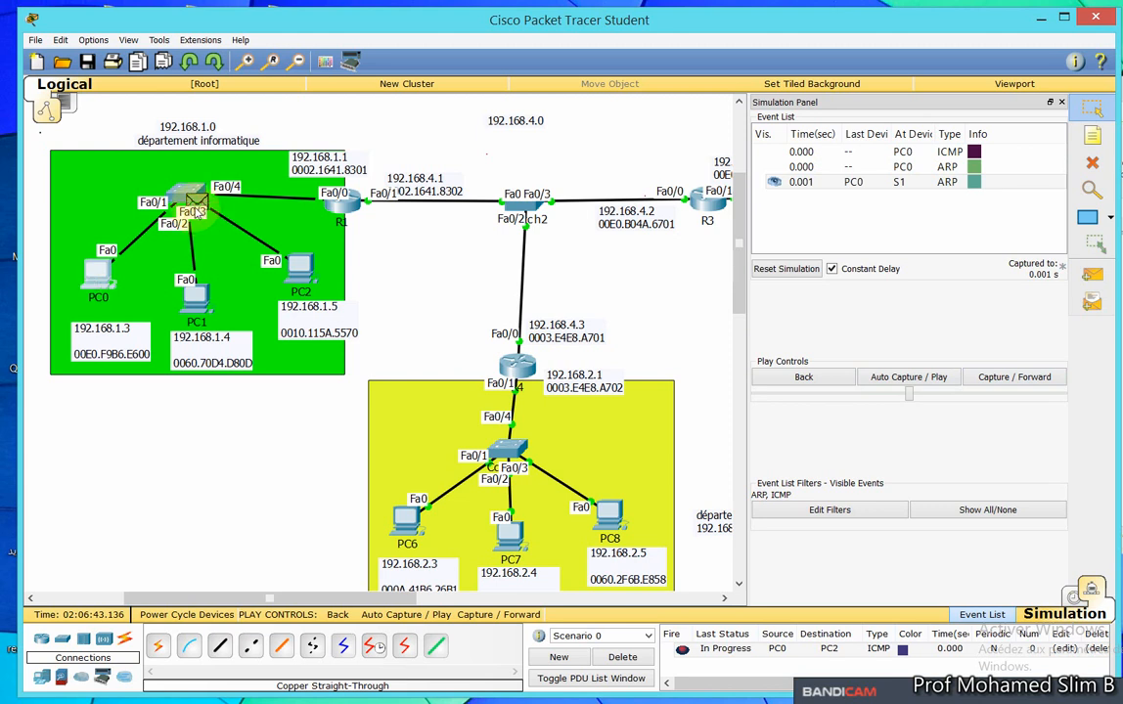
{"action": "left_click", "coordinate": [183, 196]}
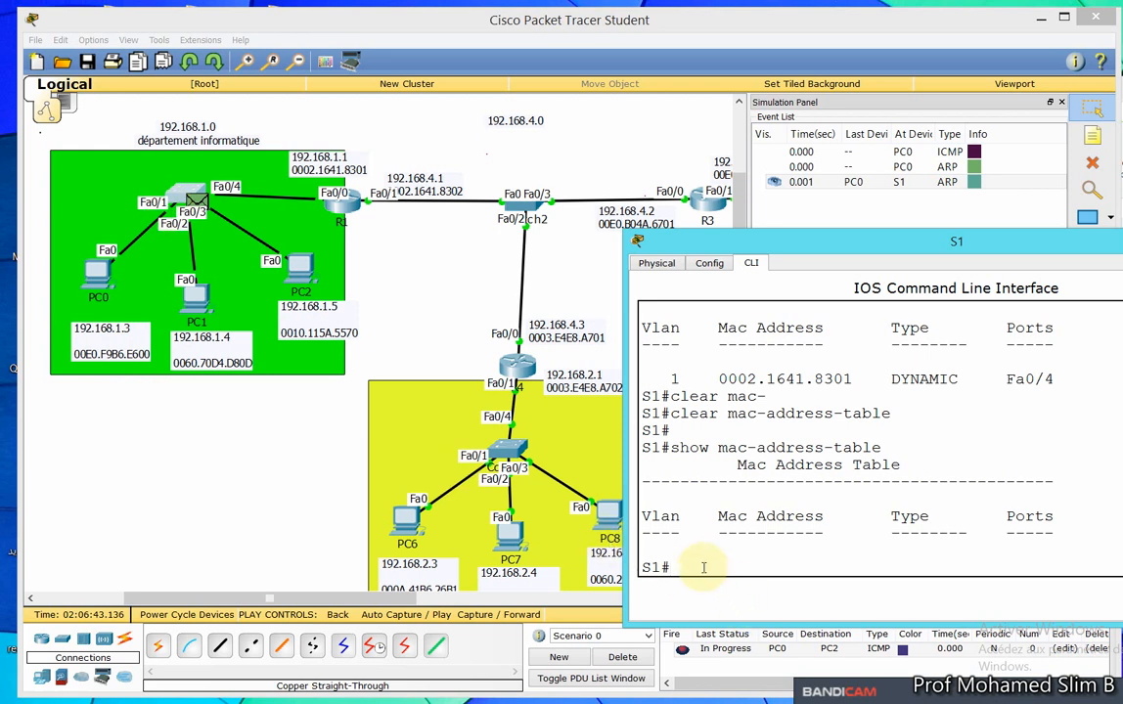
{"action": "key", "text": "Up"}
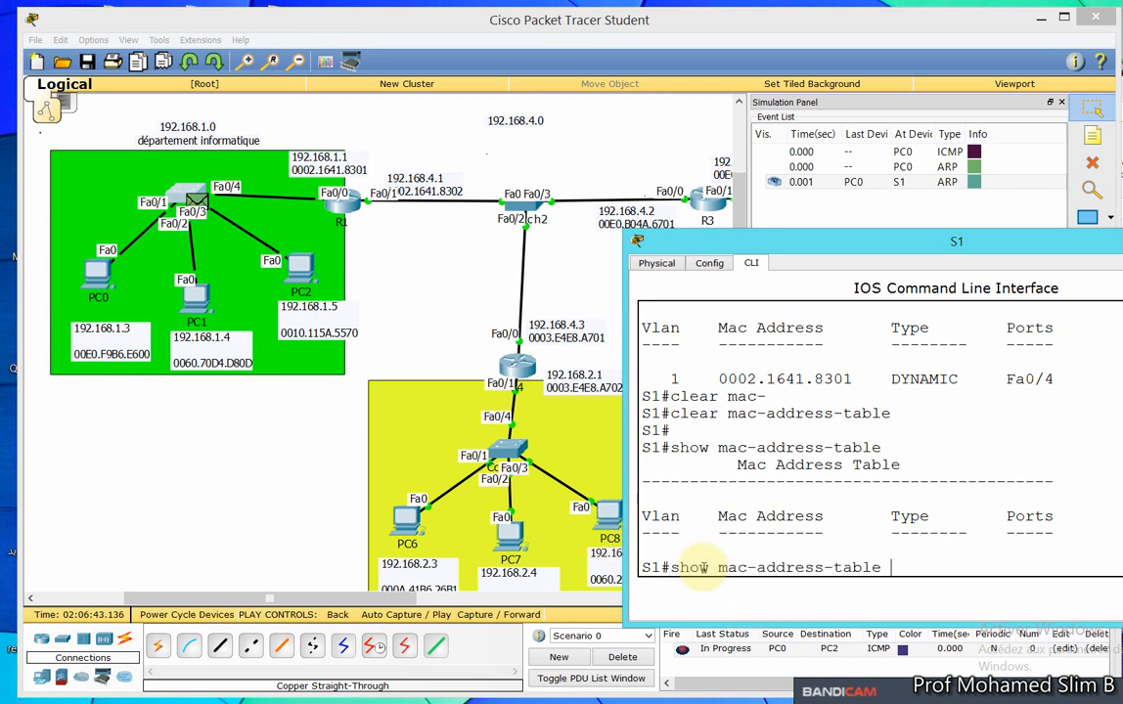
{"action": "key", "text": "Return"}
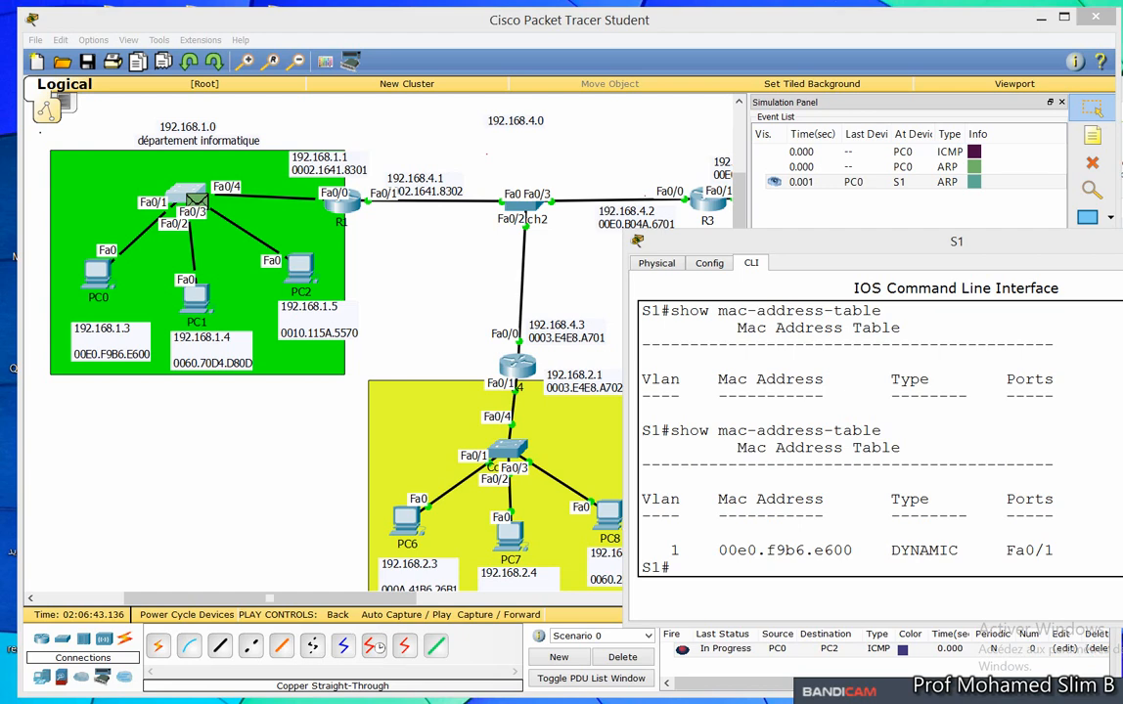
{"action": "left_click_drag", "start_coordinate": [1082, 241], "coordinate": [1046, 275]}
{"action": "left_click", "coordinate": [997, 226]}
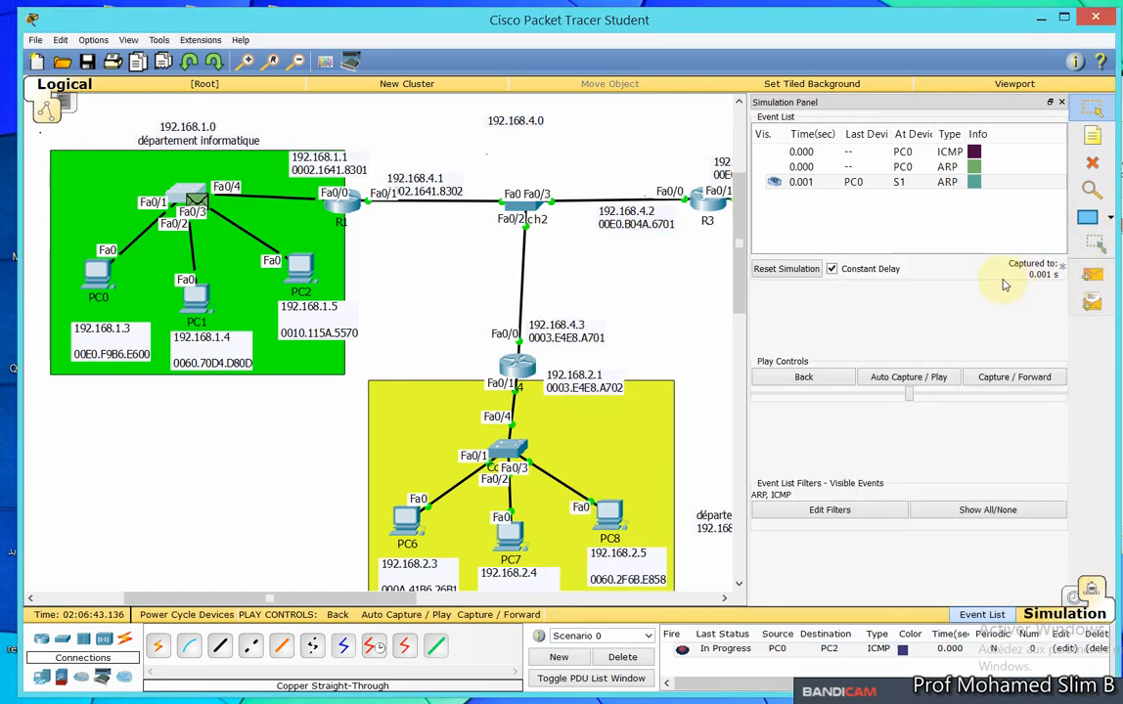
Advance the ARP request from S1 to PC1, PC2 and R1, and inspect the ARP event at R1.
{"action": "left_click", "coordinate": [993, 378]}
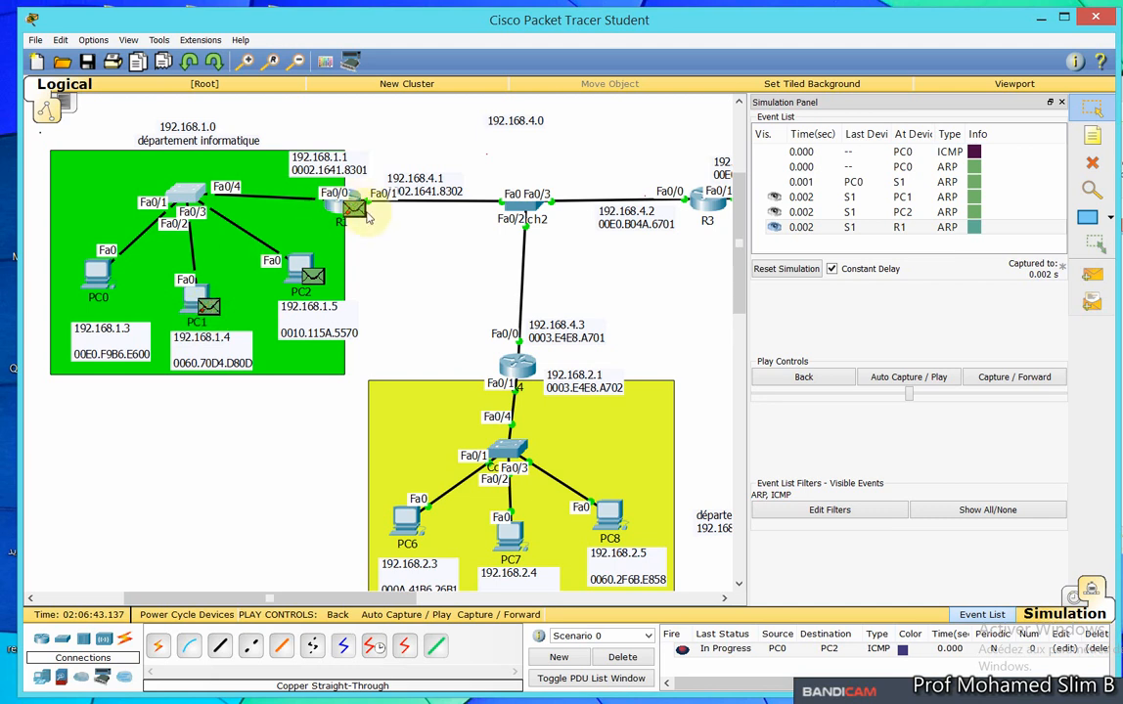
{"action": "left_click", "coordinate": [966, 228]}
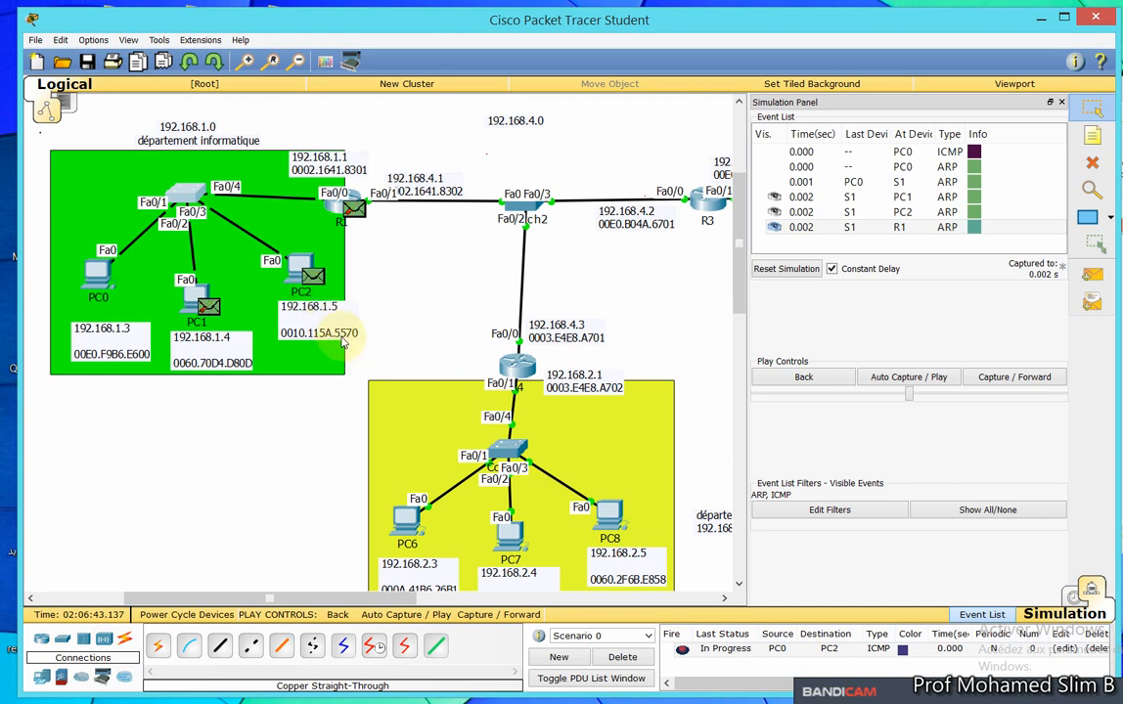
Advance the simulation one step to bring PC2's ARP reply to S1 and display S1's MAC address table again.
{"action": "left_click", "coordinate": [1000, 375]}
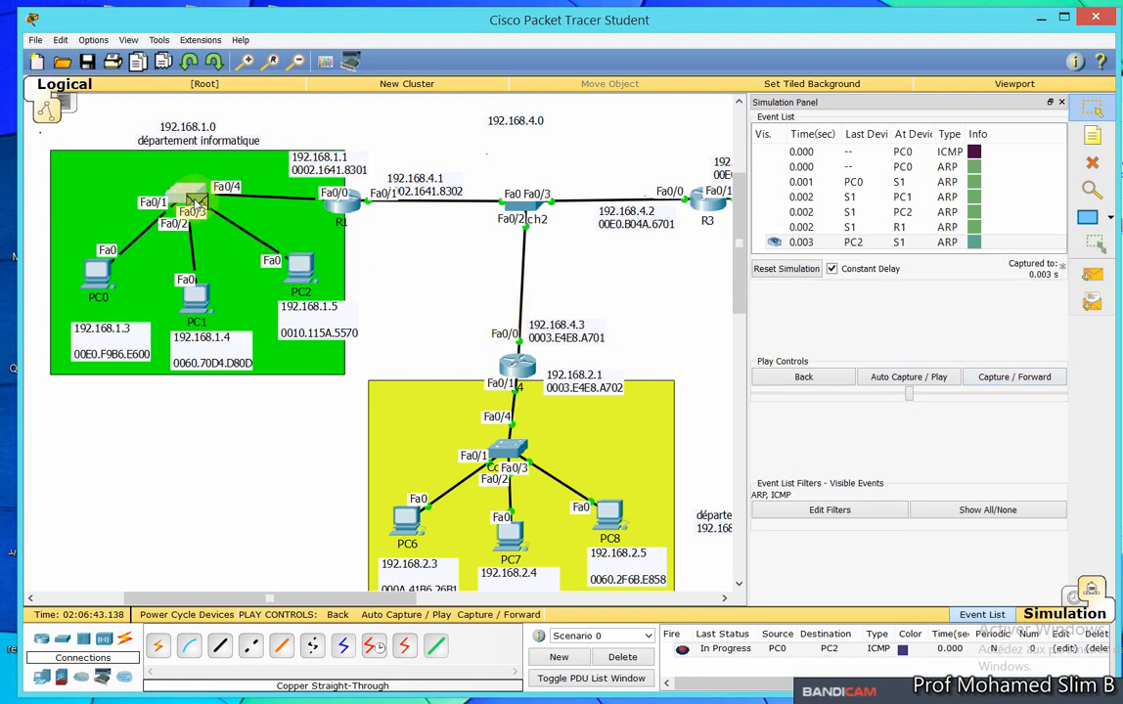
{"action": "left_click", "coordinate": [195, 201]}
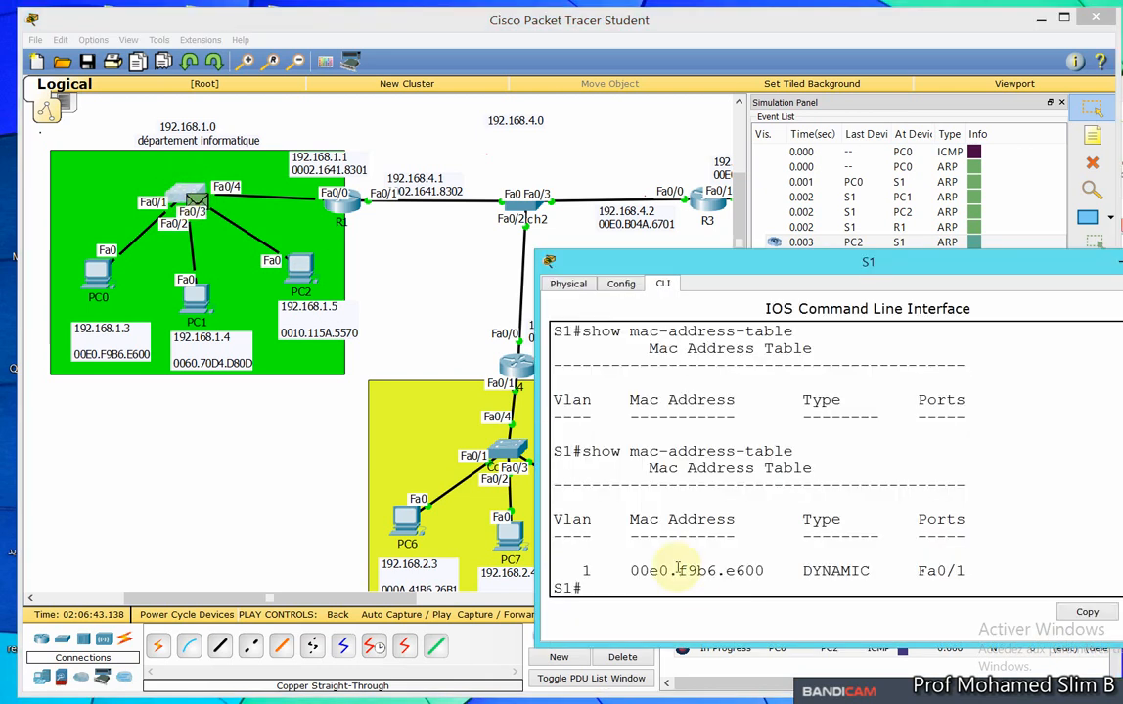
{"action": "key", "text": "Up"}
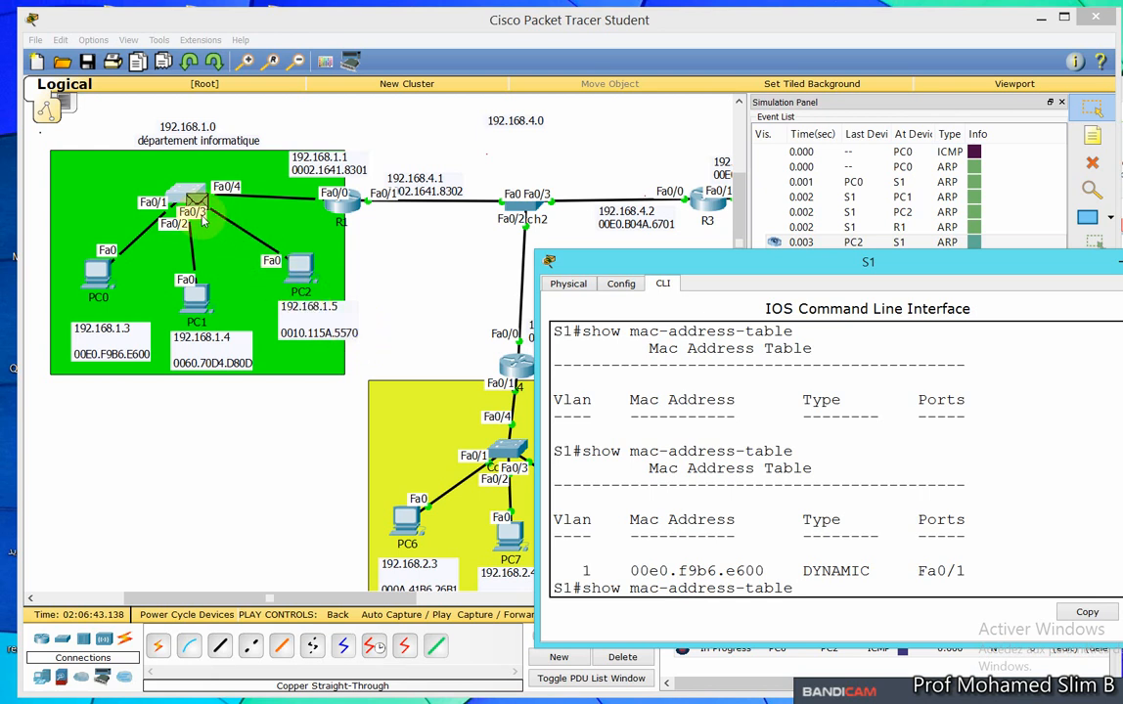
{"action": "key", "text": "Return"}
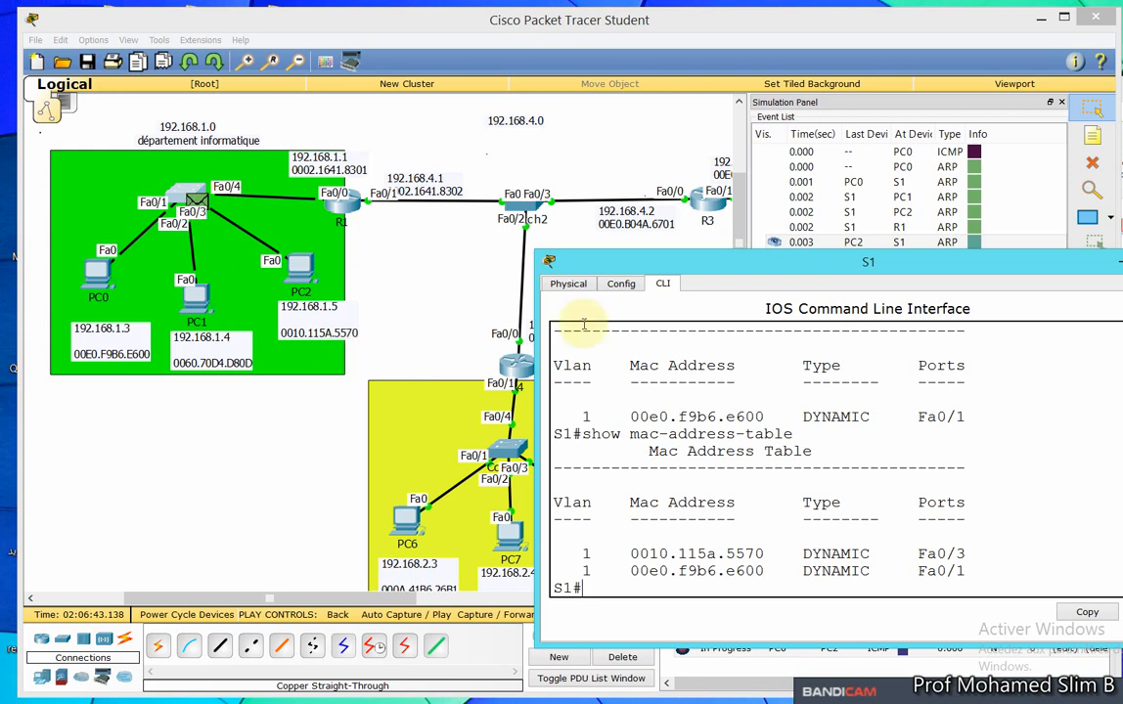
{"action": "left_click", "coordinate": [1121, 262]}
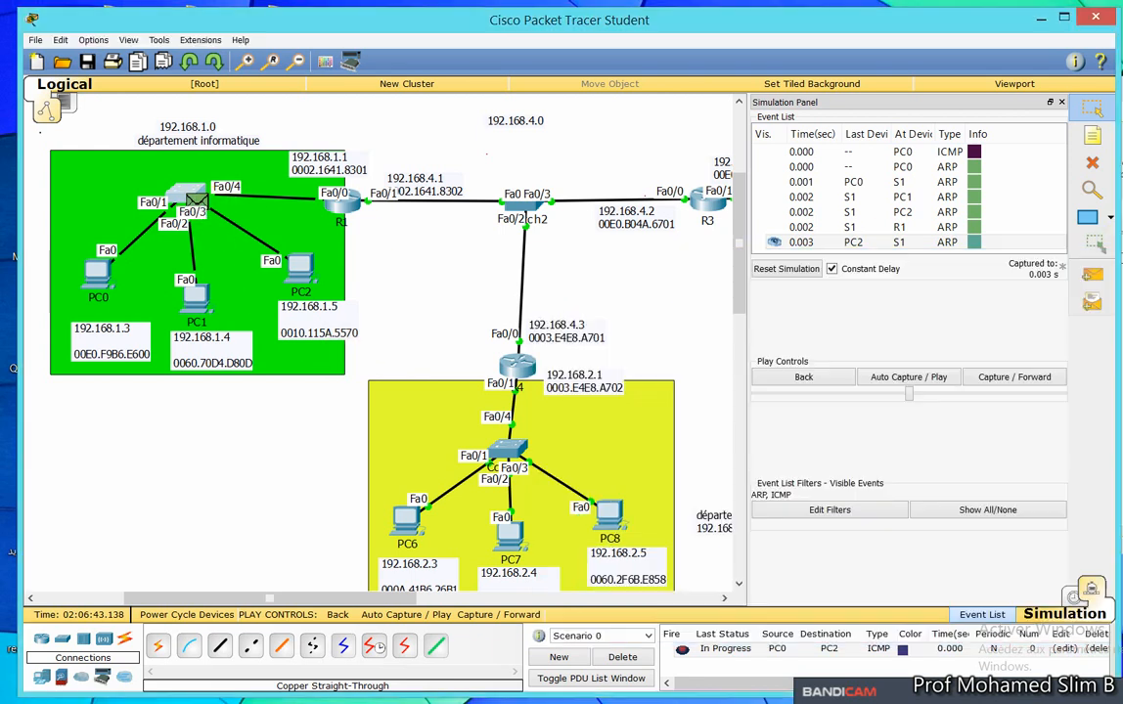
Run arp -a in PC0's Command Prompt while the ARP reply is still at S1.
{"action": "left_click", "coordinate": [96, 291]}
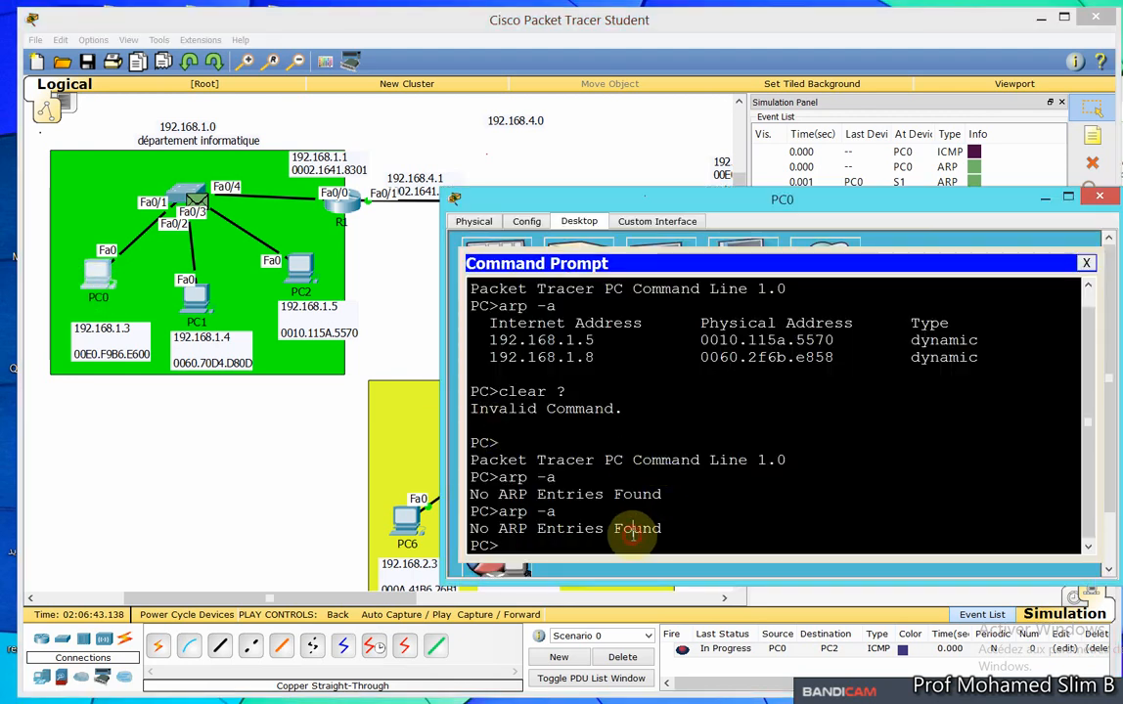
{"action": "type", "text": "arp -a"}
{"action": "key", "text": "Return"}
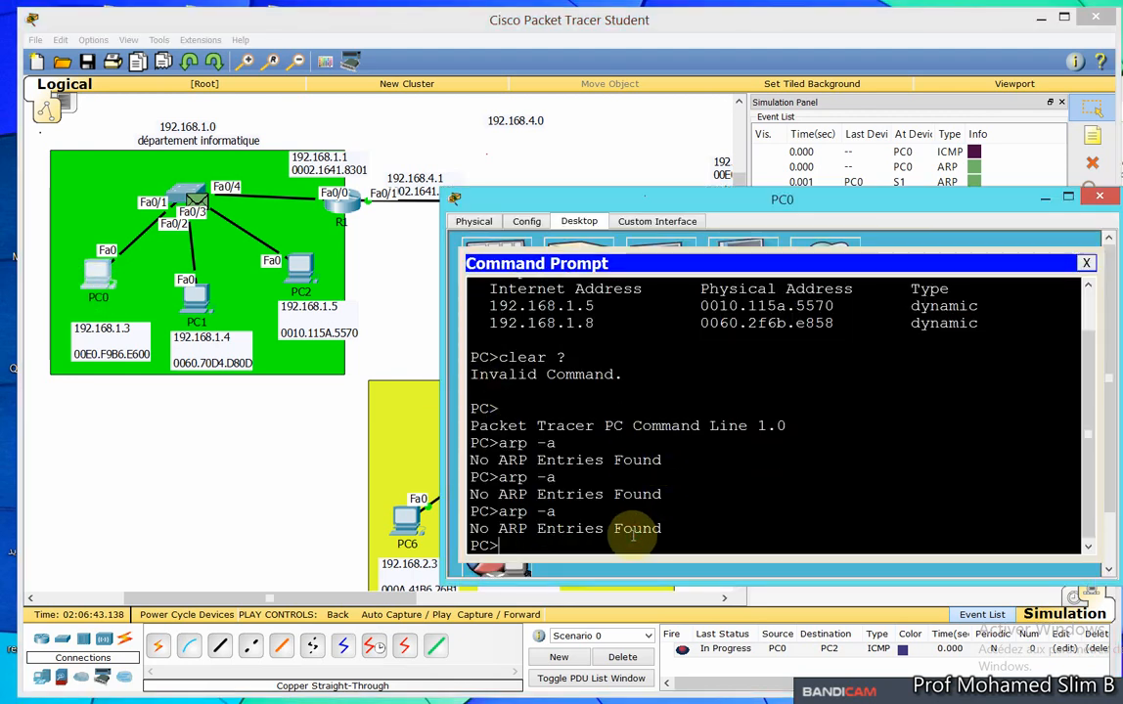
{"action": "left_click", "coordinate": [1046, 199]}
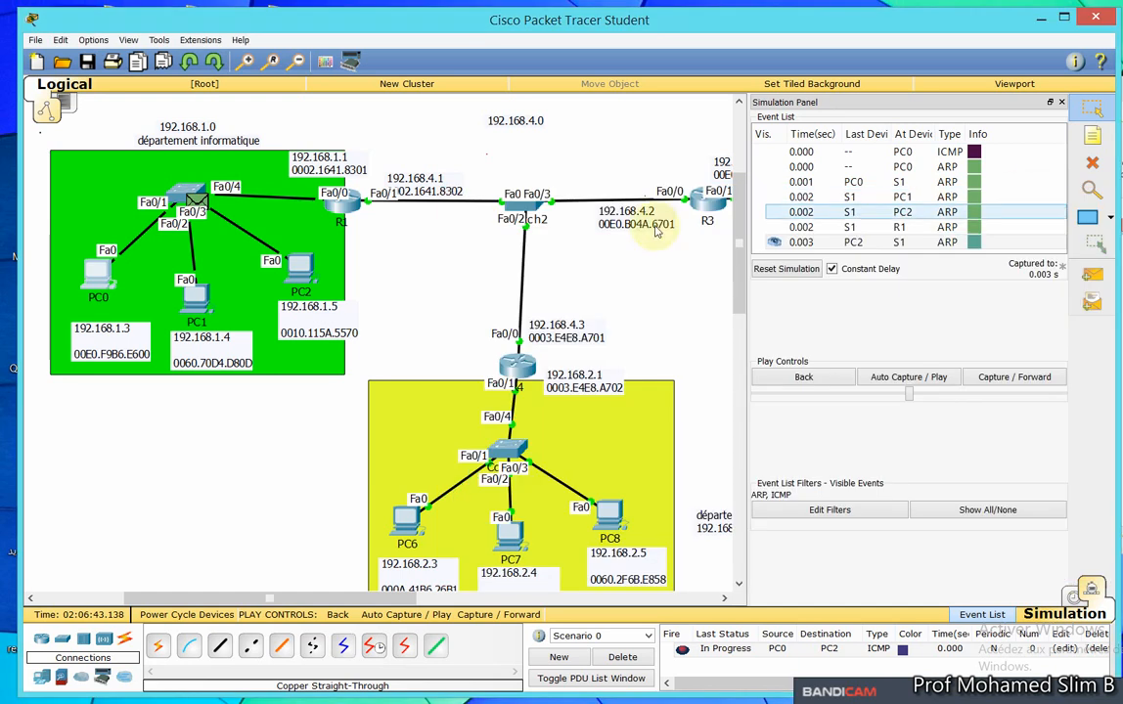
Advance the simulation one step to deliver the ARP reply to PC0 and run arp -a on PC0 again.
{"action": "left_click", "coordinate": [1022, 380]}
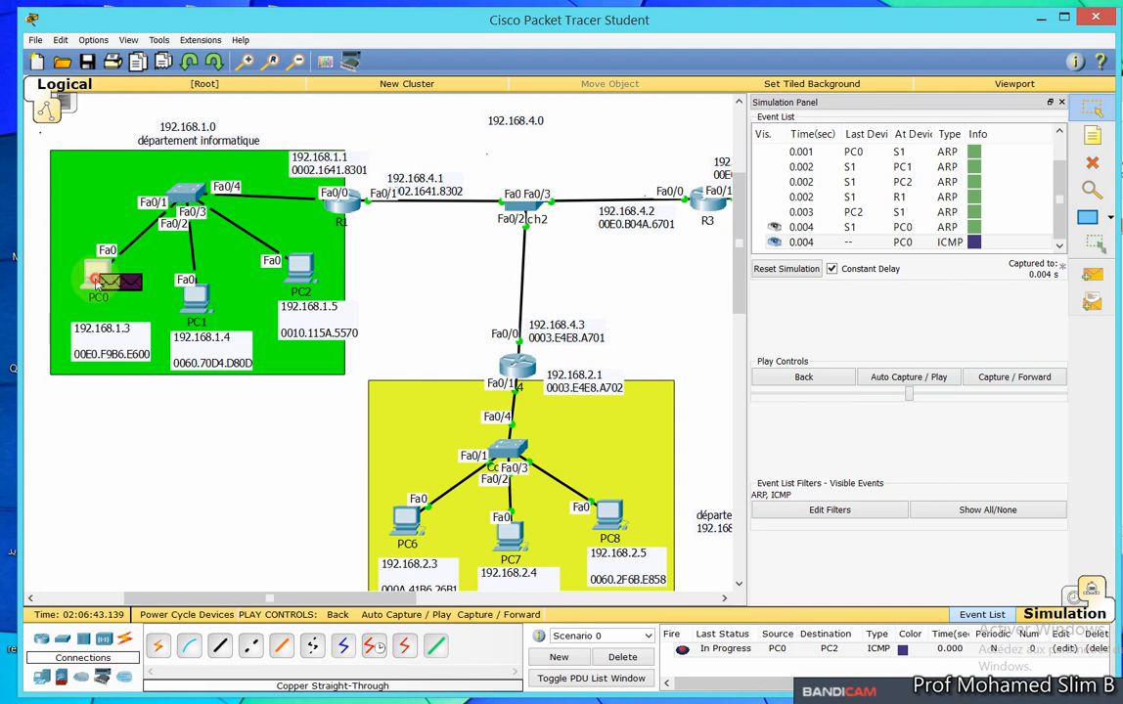
{"action": "left_click", "coordinate": [96, 281]}
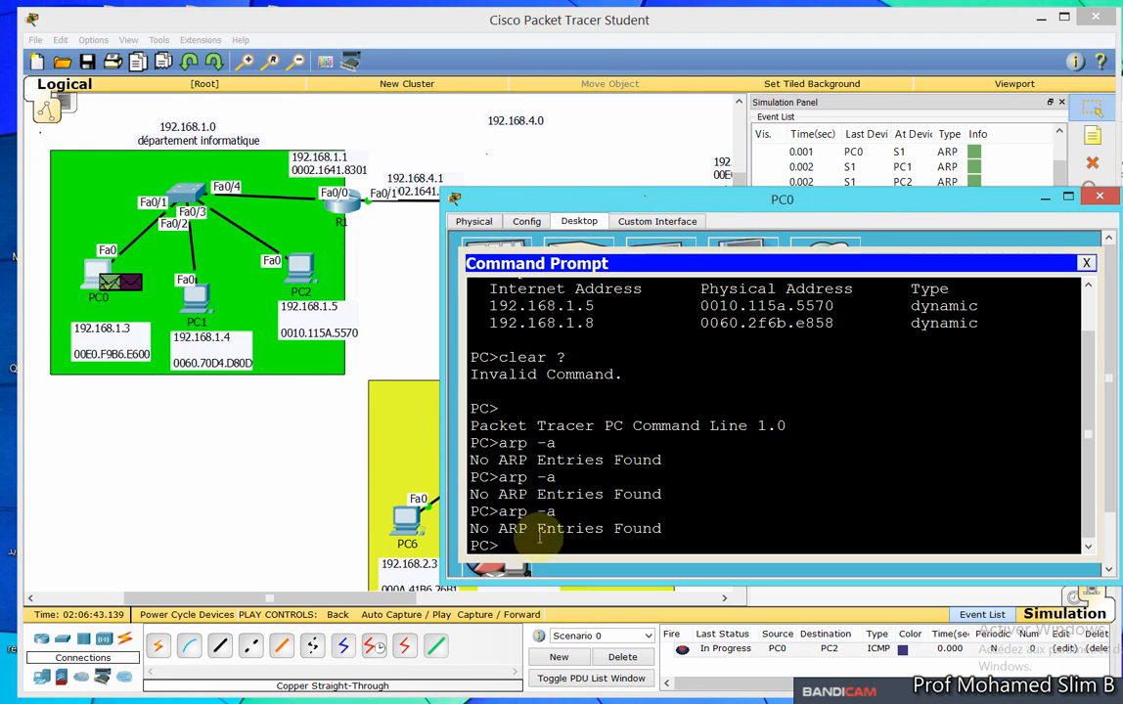
{"action": "type", "text": "arp -a"}
{"action": "key", "text": "Return"}
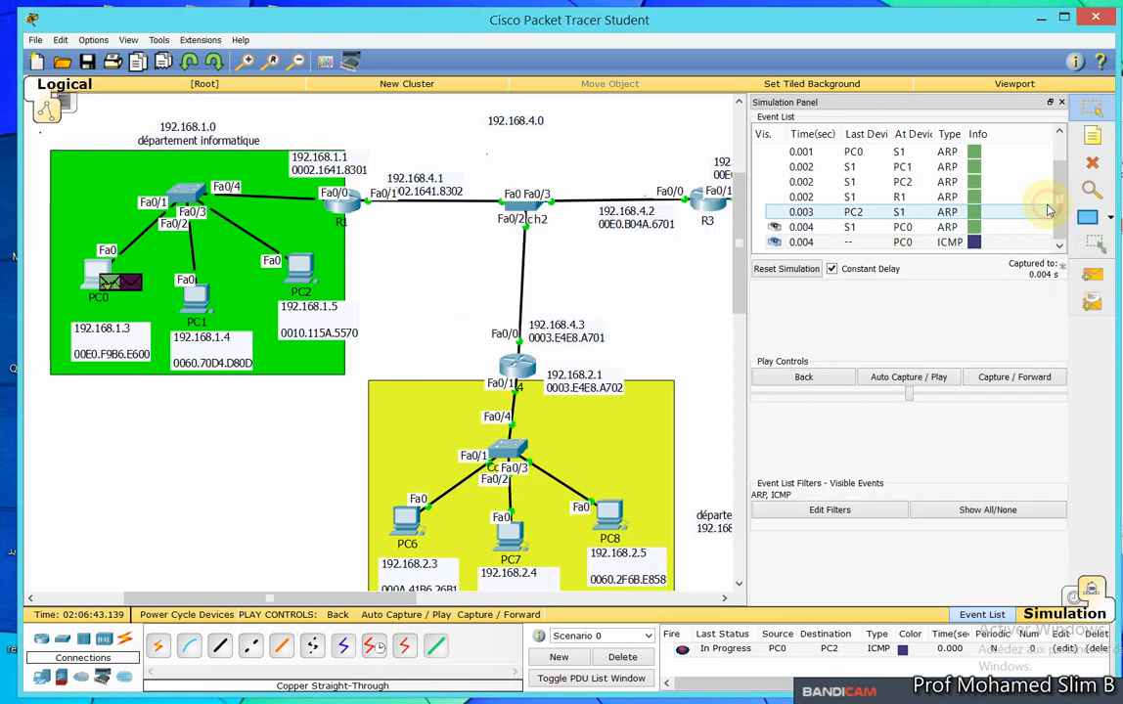
{"action": "left_click", "coordinate": [1044, 198]}
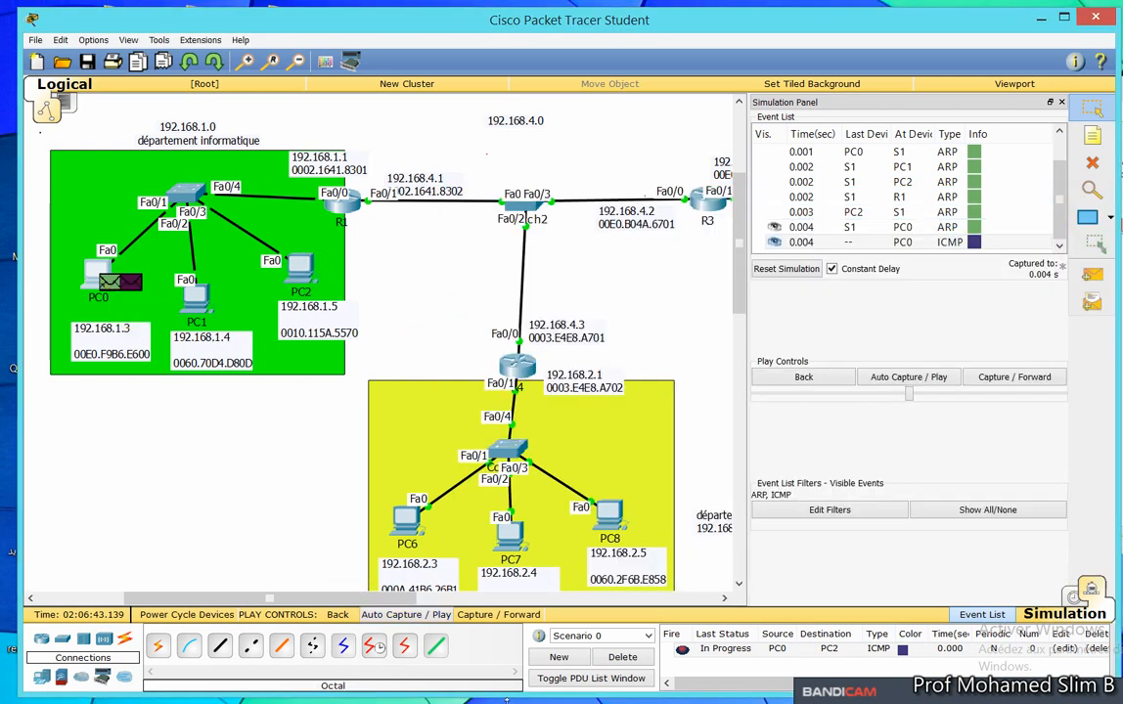
Switch to the untitled Paint notes to review the frame's source and destination addresses, and return to Packet Tracer.
{"action": "mouse_move", "coordinate": [459, 696]}
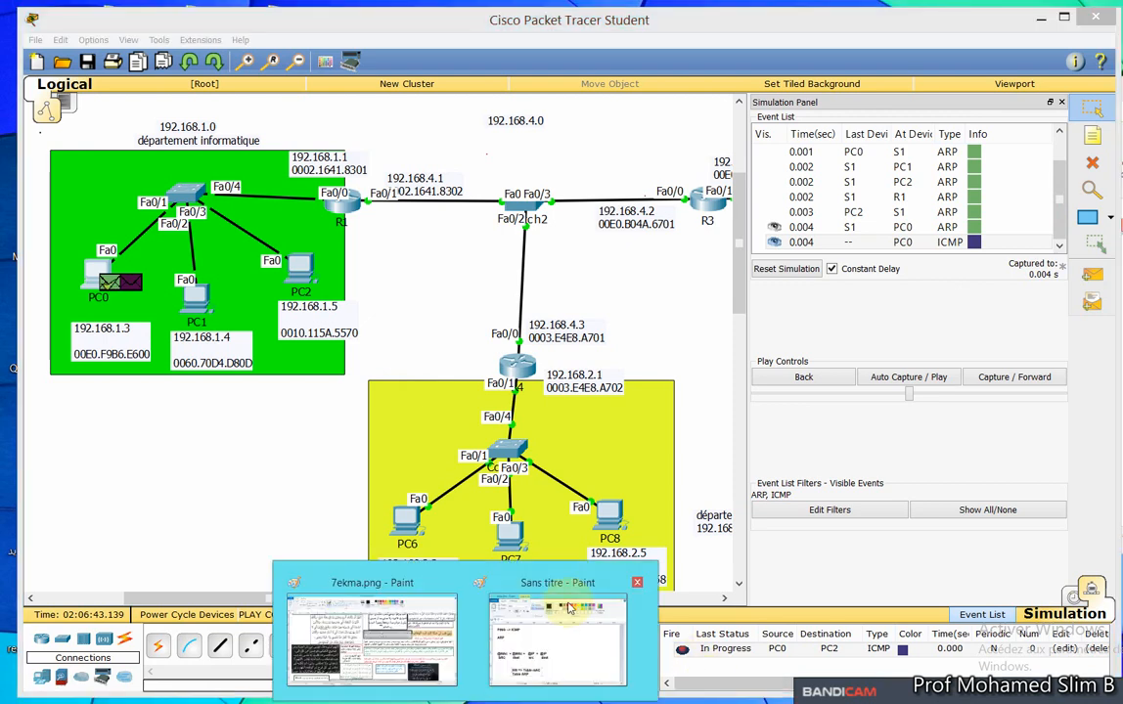
{"action": "left_click", "coordinate": [557, 626]}
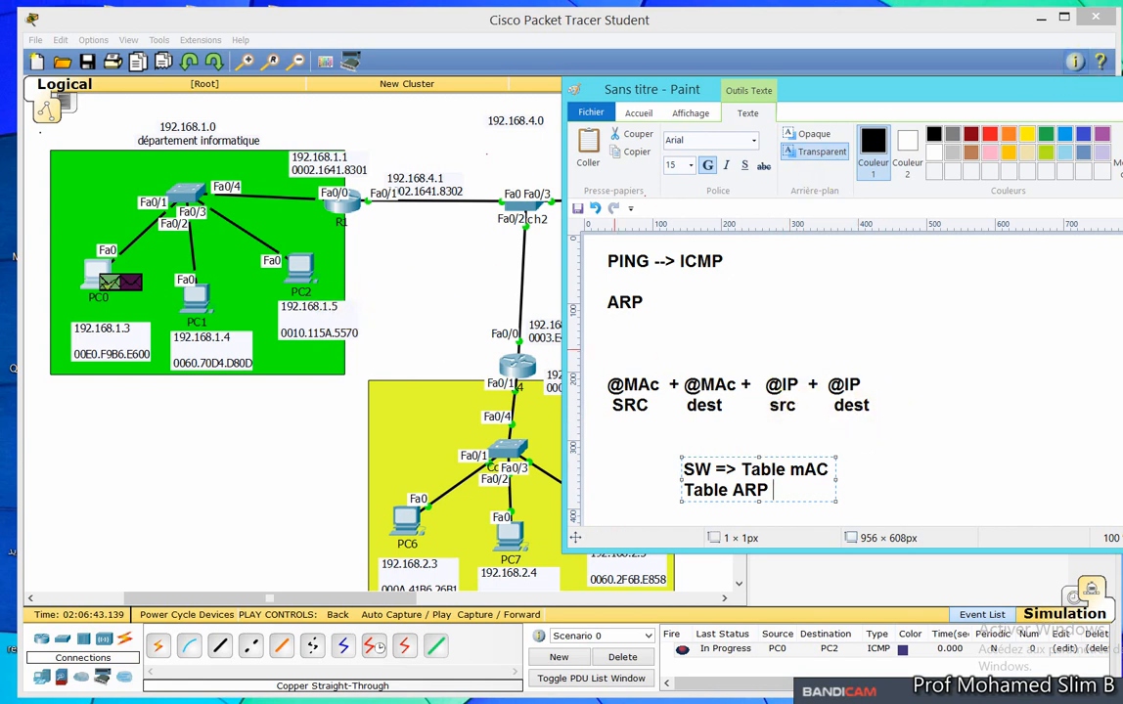
{"action": "left_click", "coordinate": [640, 701]}
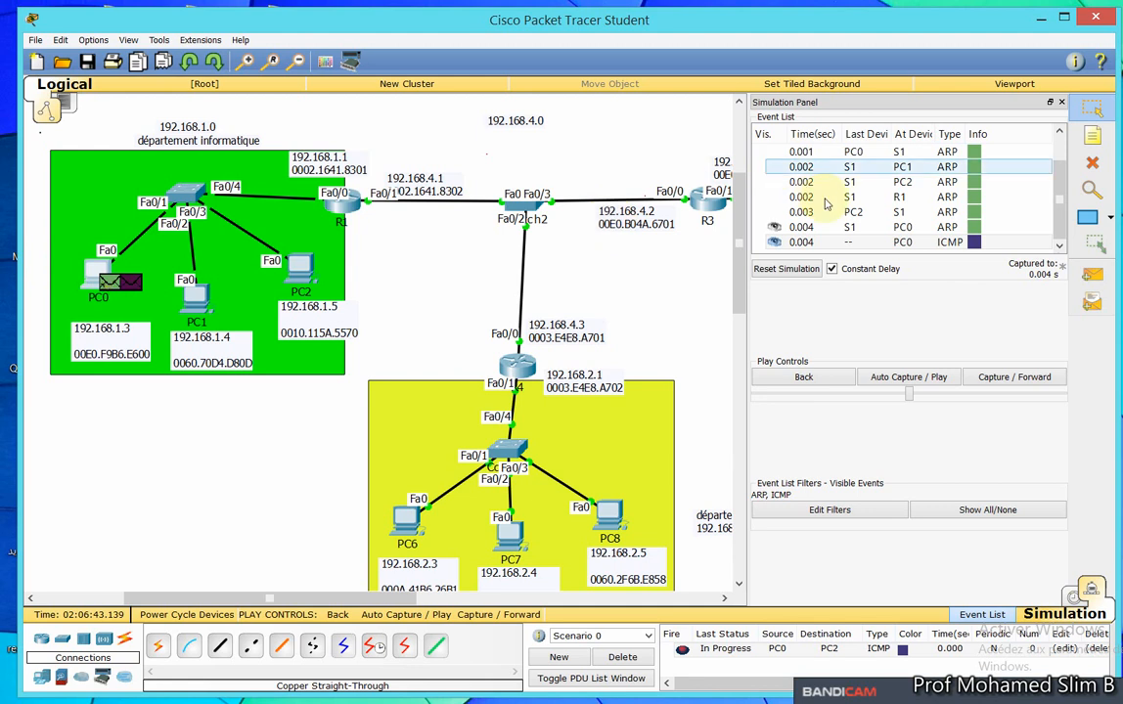
Advance PC0's ICMP packet to S1 and check its destination port in S1's displayed MAC address table.
{"action": "left_click", "coordinate": [975, 243]}
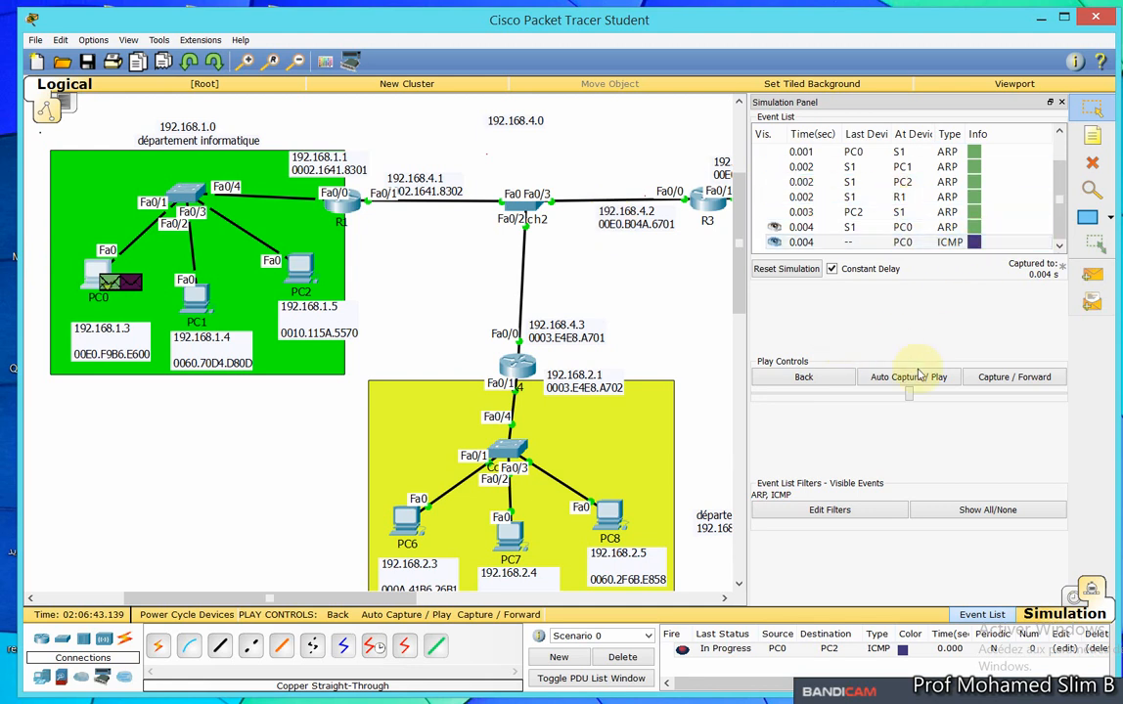
{"action": "left_click", "coordinate": [973, 381]}
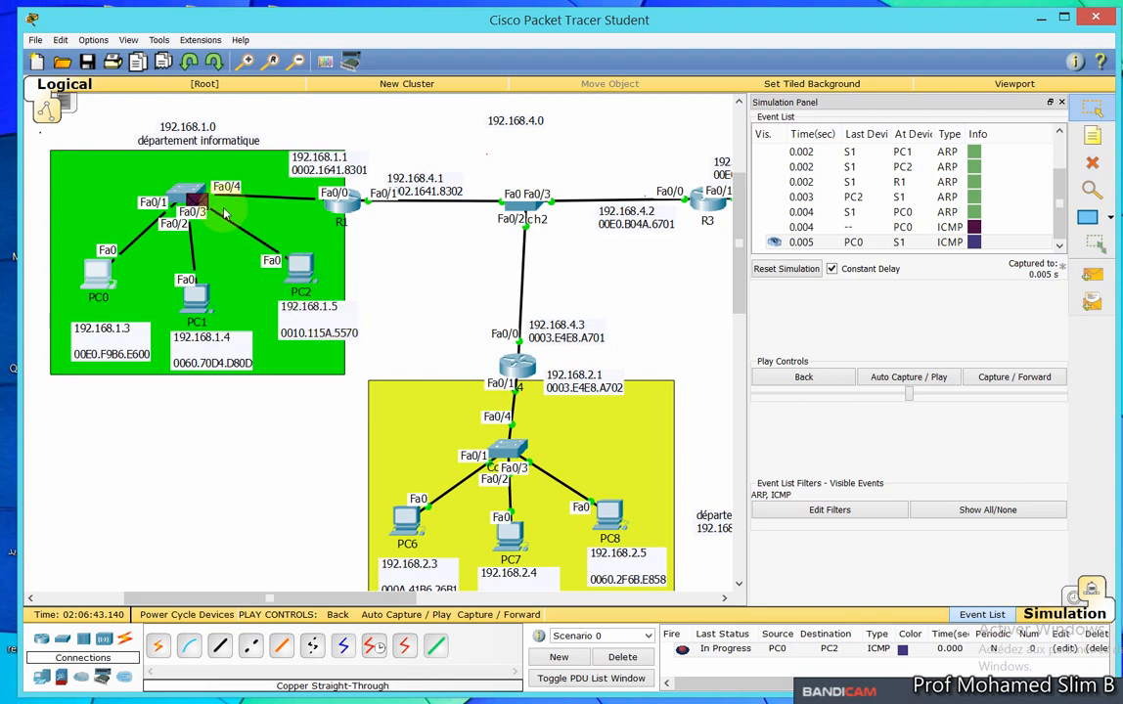
{"action": "left_click", "coordinate": [186, 198]}
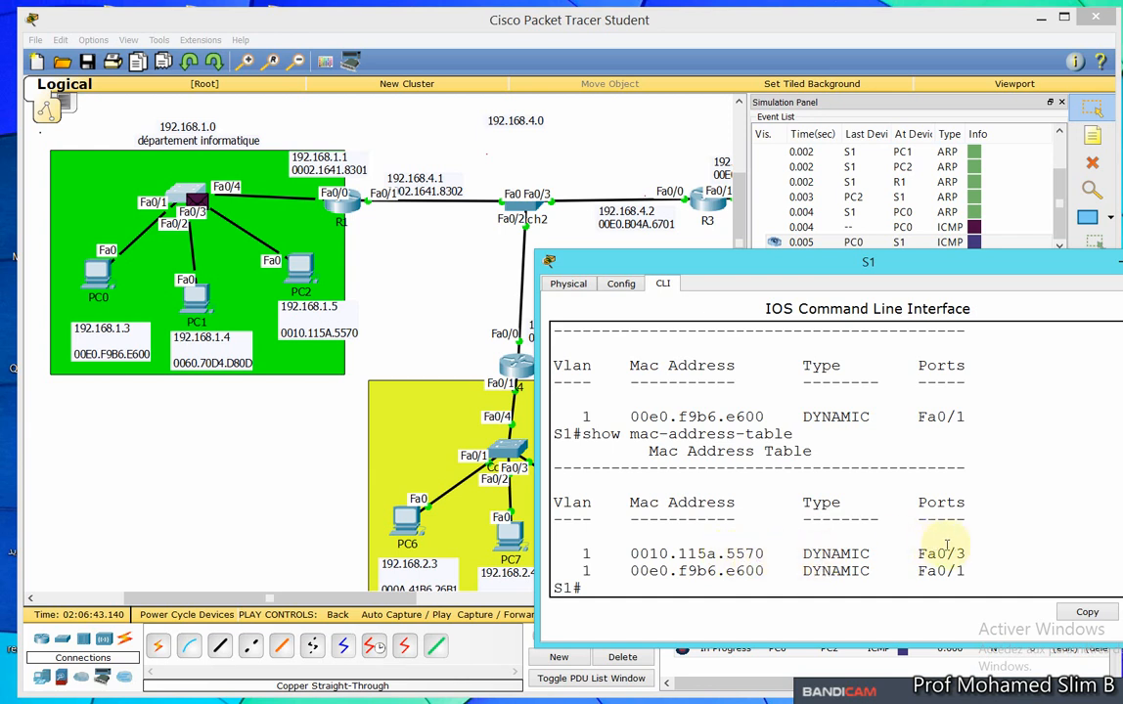
{"action": "left_click", "coordinate": [1119, 261]}
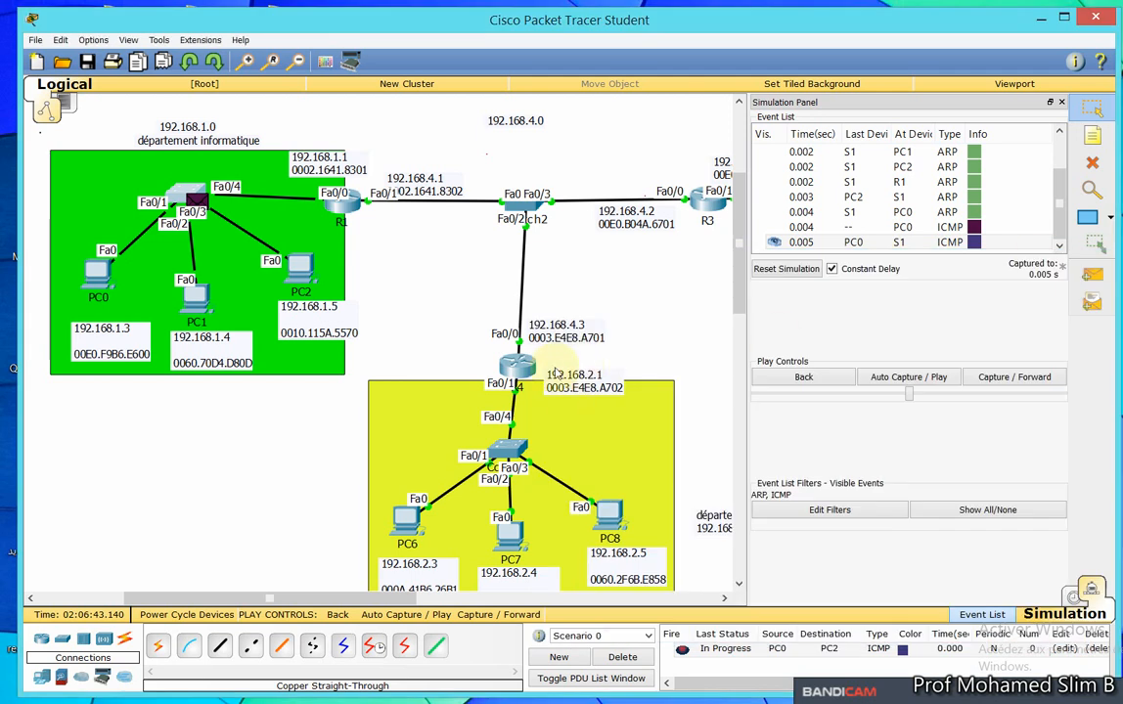
Advance the simulation three steps to carry the ICMP packet to PC2 and its reply back through S1 to PC0.
{"action": "left_click", "coordinate": [1027, 380]}
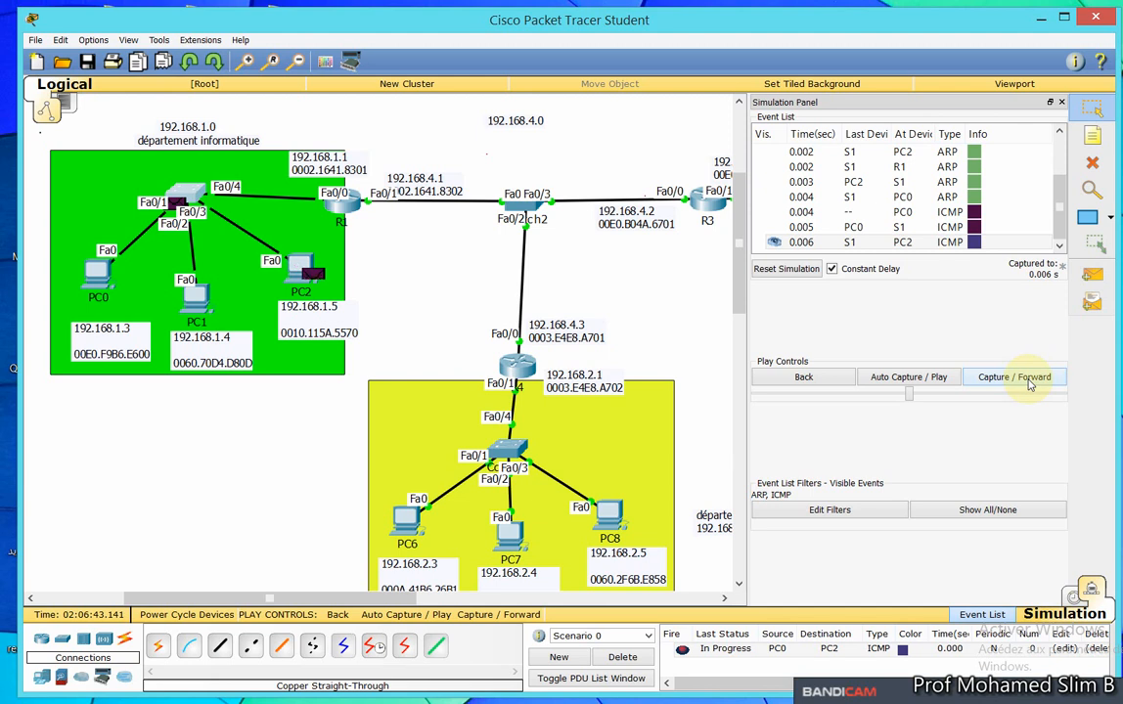
{"action": "left_click", "coordinate": [1027, 382]}
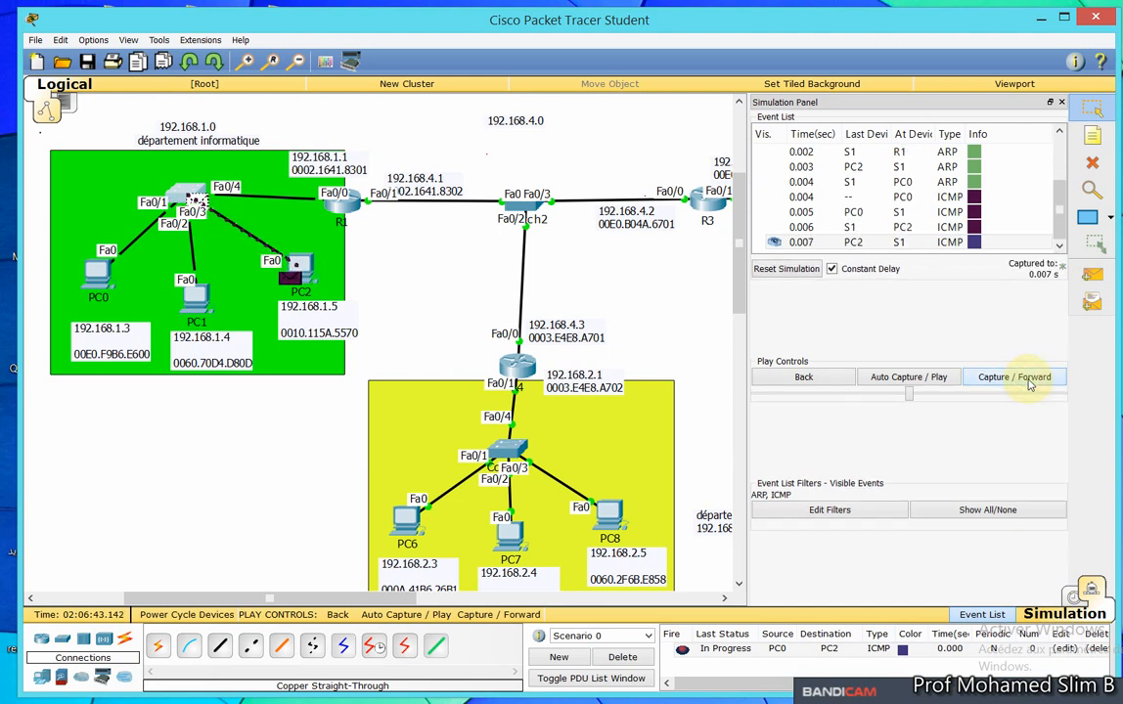
{"action": "left_click", "coordinate": [1029, 384]}
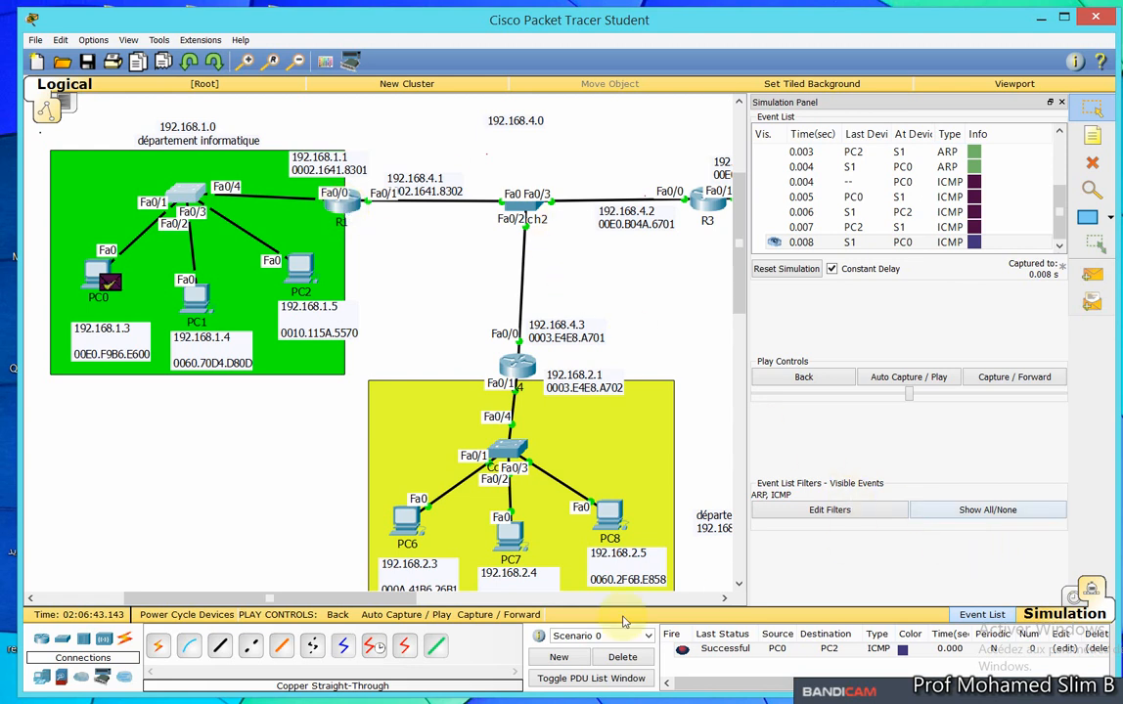
Delete the completed PDU scenario, widen the workspace beside the Simulation Panel, and switch back to Realtime mode.
{"action": "left_click", "coordinate": [622, 657]}
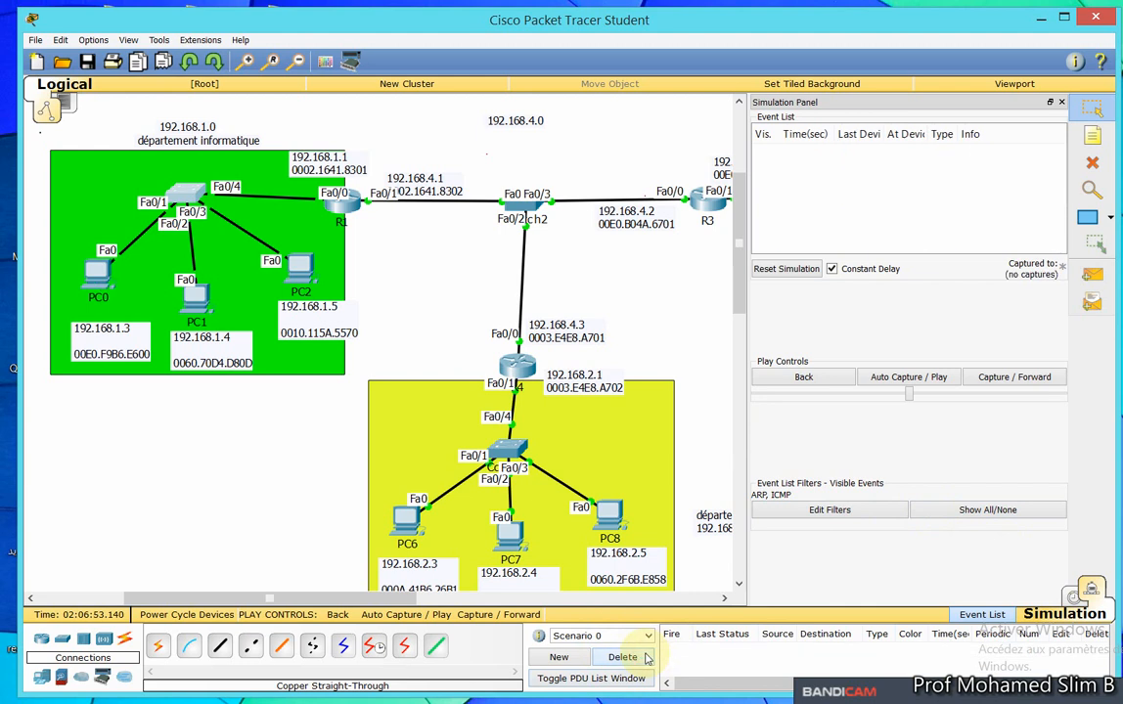
{"action": "left_click_drag", "start_coordinate": [744, 315], "coordinate": [963, 318]}
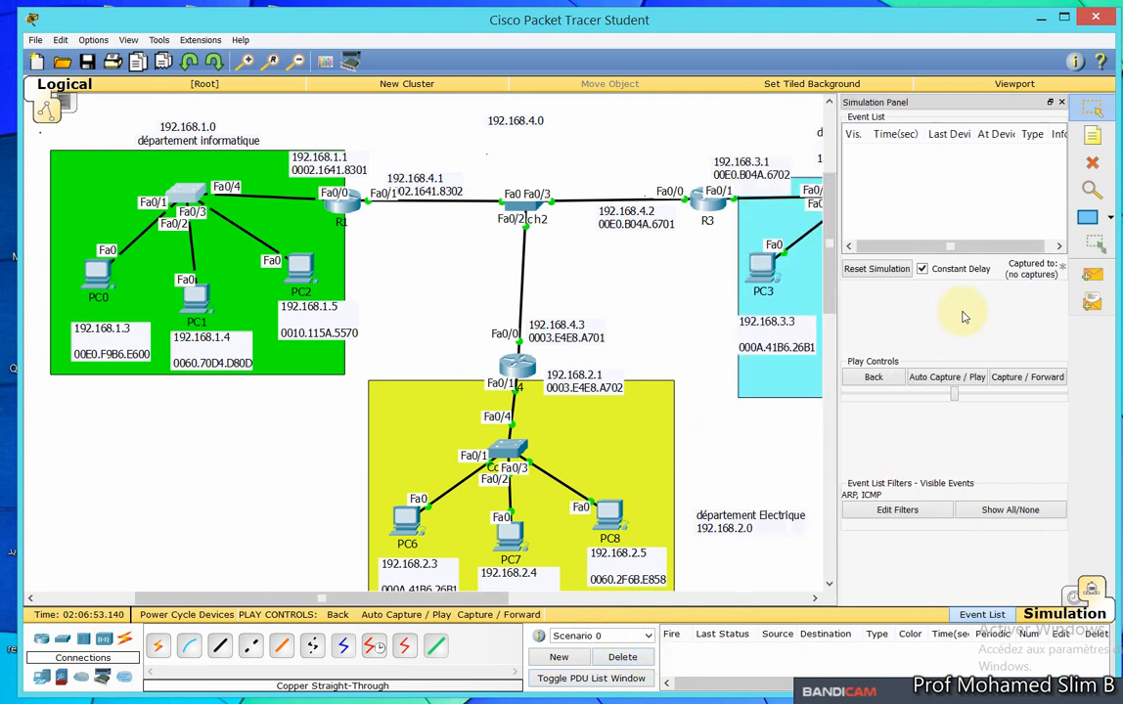
{"action": "left_click", "coordinate": [1073, 598]}
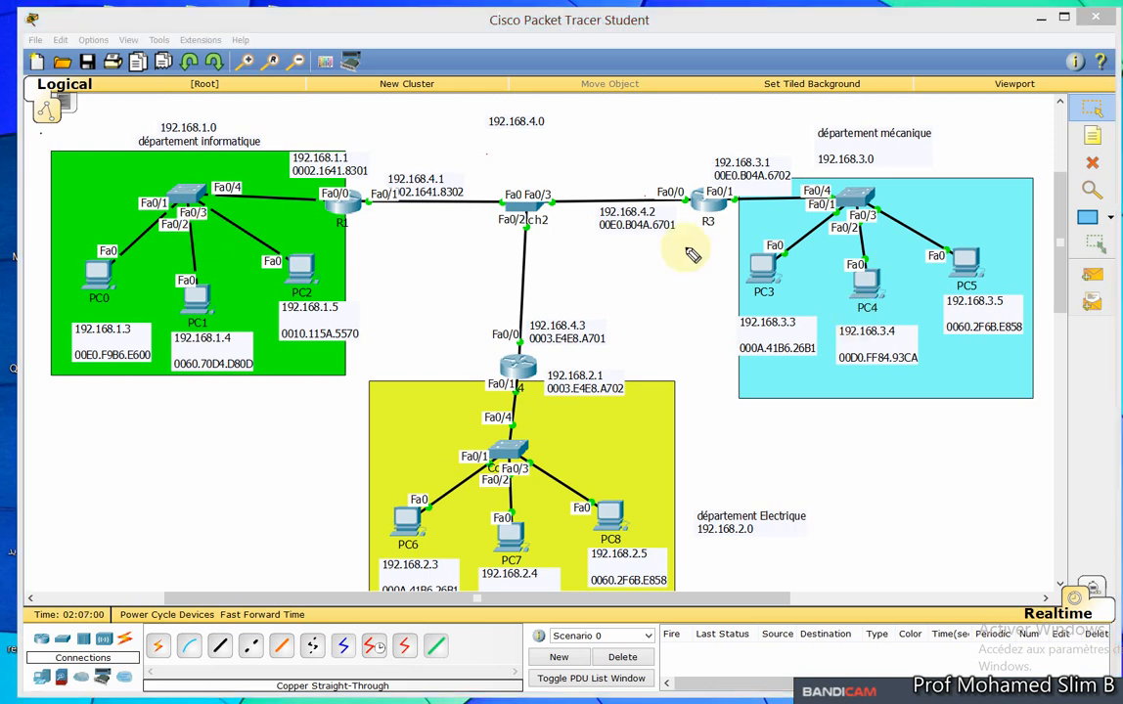
Circle PC0, PC5, R1 and R3 in red and mark the 192.168.3.0 and 192.168.1.0 network labels.
{"action": "mouse_move", "coordinate": [78, 267]}
{"action": "left_mouse_down"}
{"action": "mouse_move", "coordinate": [108, 296]}
{"action": "mouse_move", "coordinate": [122, 249]}
{"action": "left_mouse_up"}
{"action": "mouse_move", "coordinate": [993, 244]}
{"action": "left_mouse_down"}
{"action": "mouse_move", "coordinate": [939, 253]}
{"action": "mouse_move", "coordinate": [948, 289]}
{"action": "mouse_move", "coordinate": [992, 245]}
{"action": "left_mouse_up"}
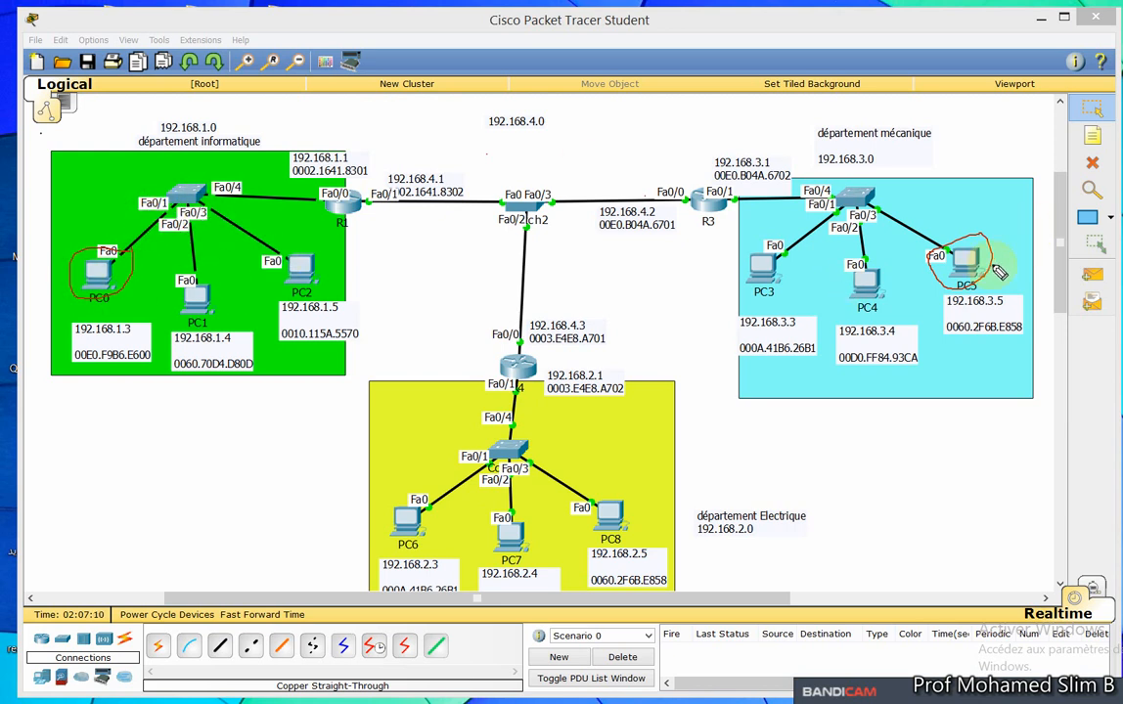
{"action": "mouse_move", "coordinate": [362, 182]}
{"action": "left_mouse_down"}
{"action": "mouse_move", "coordinate": [353, 178]}
{"action": "mouse_move", "coordinate": [333, 214]}
{"action": "mouse_move", "coordinate": [365, 192]}
{"action": "left_mouse_up"}
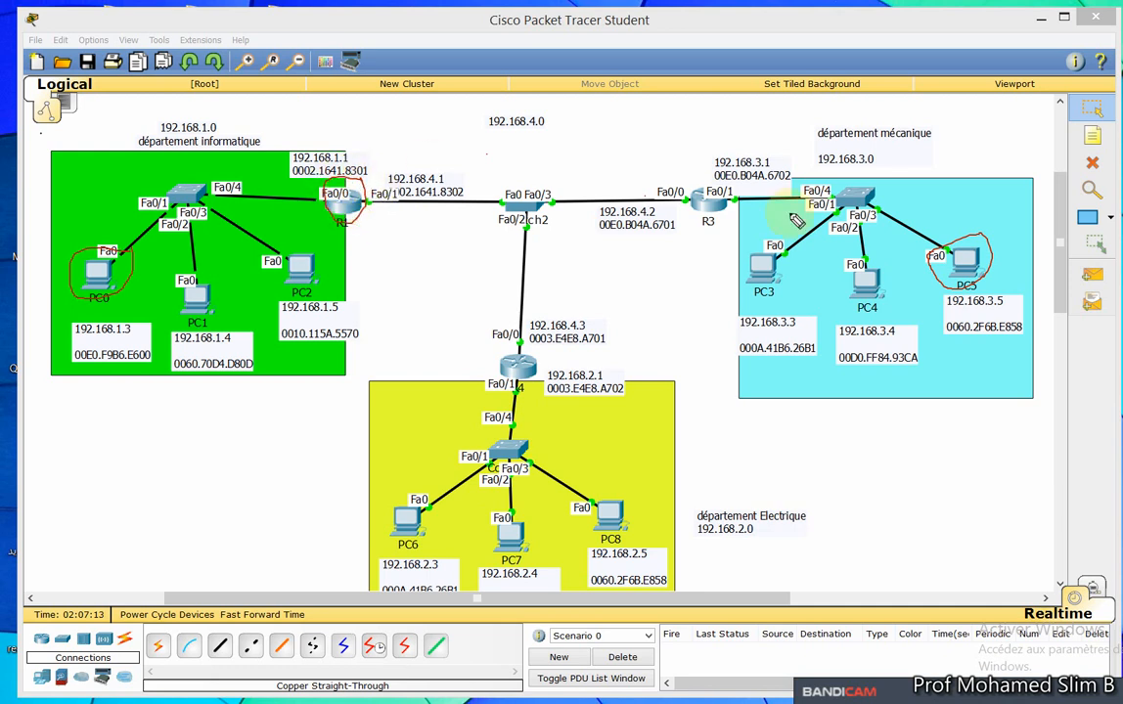
{"action": "mouse_move", "coordinate": [700, 188]}
{"action": "left_mouse_down"}
{"action": "mouse_move", "coordinate": [726, 217]}
{"action": "mouse_move", "coordinate": [698, 179]}
{"action": "left_mouse_up"}
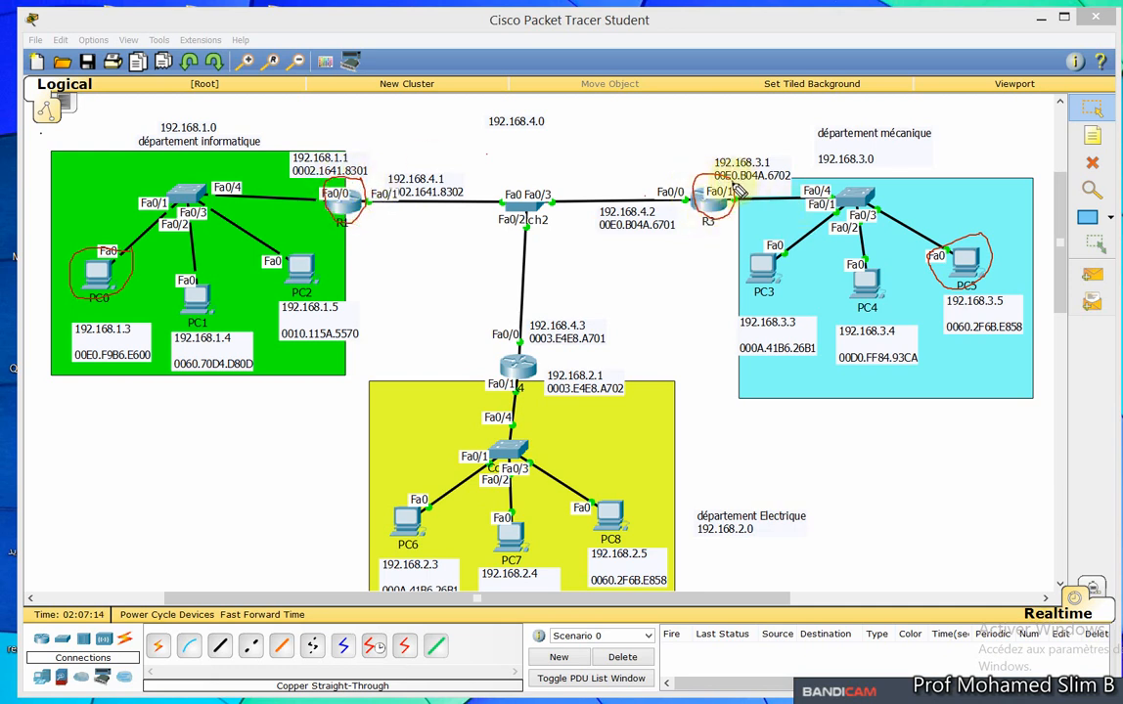
{"action": "mouse_move", "coordinate": [882, 152]}
{"action": "left_mouse_down"}
{"action": "mouse_move", "coordinate": [892, 150]}
{"action": "mouse_move", "coordinate": [888, 162]}
{"action": "left_mouse_up"}
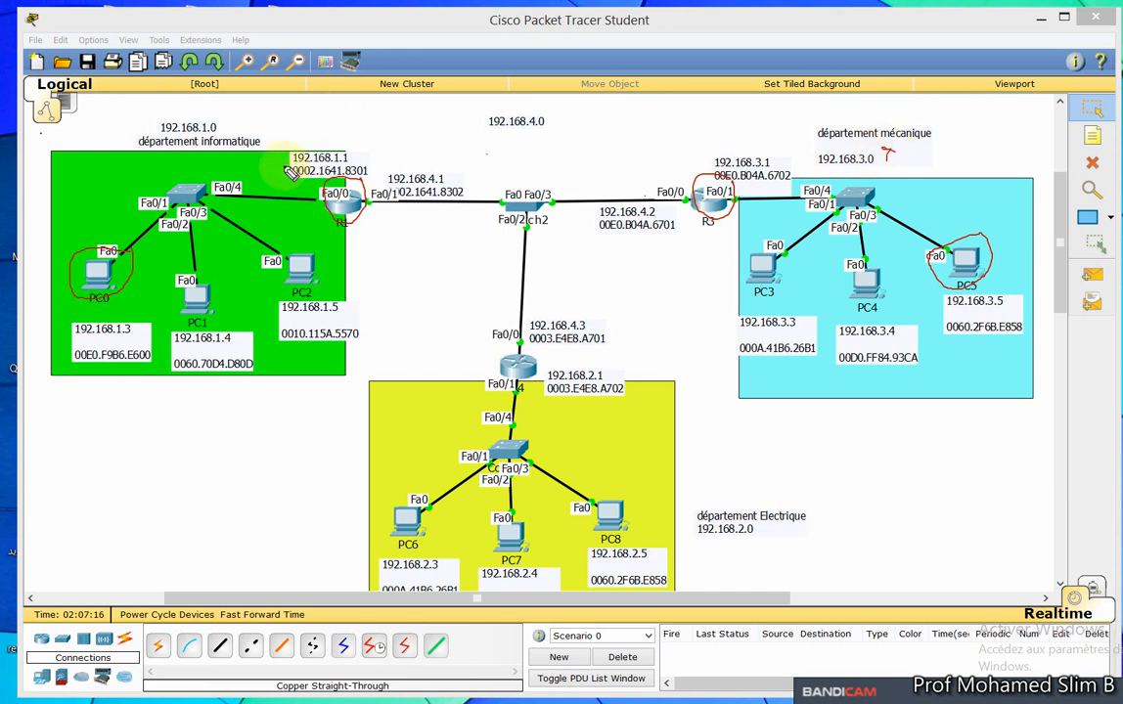
{"action": "left_click_drag", "start_coordinate": [226, 123], "coordinate": [227, 139]}
{"action": "left_click_drag", "start_coordinate": [219, 128], "coordinate": [256, 128]}
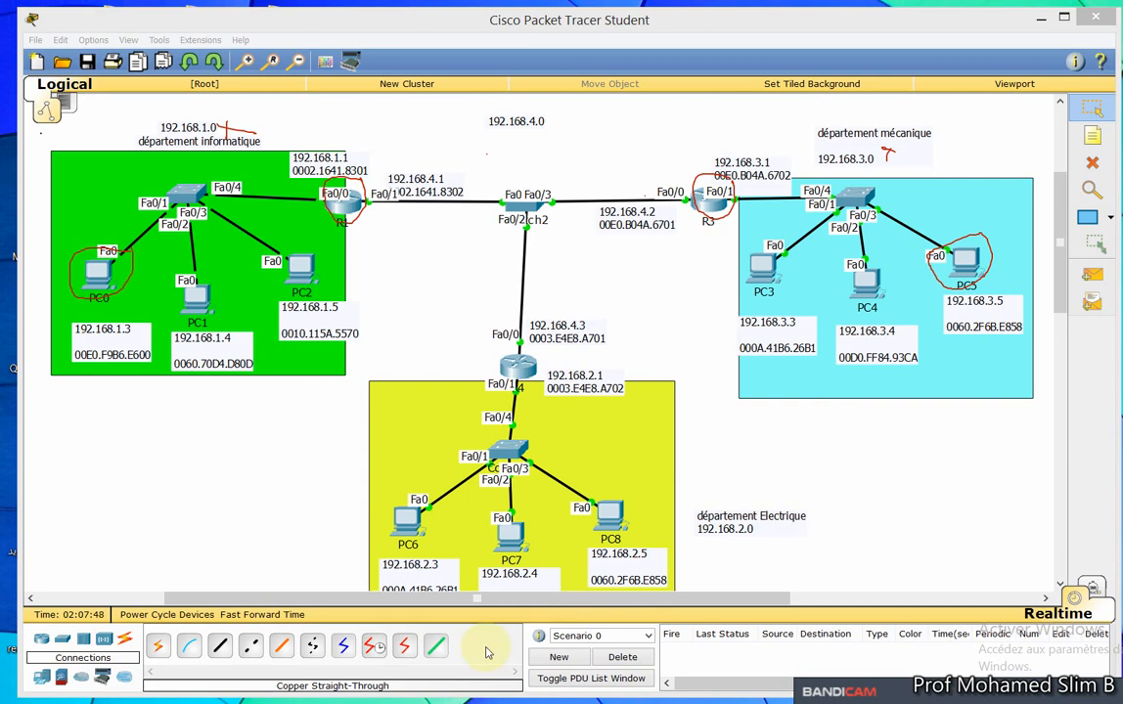
Switch to the untitled Paint notes and review the MAC and IP source and destination fields against the marked topology.
{"action": "left_click", "coordinate": [516, 570]}
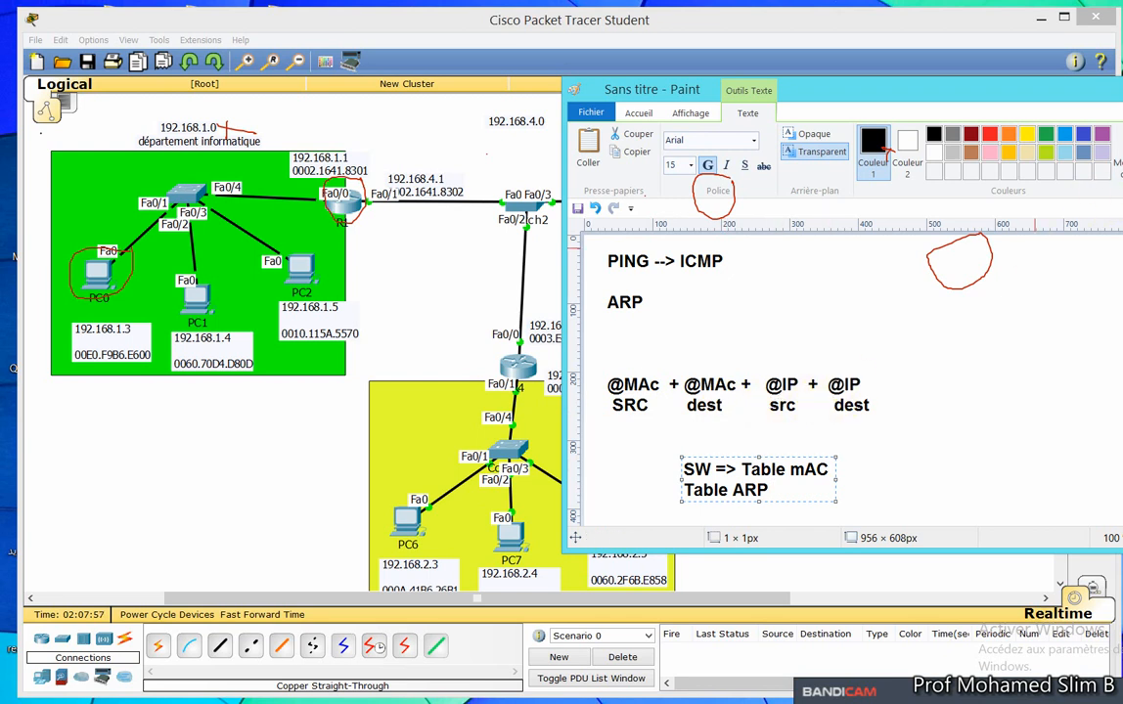
{"action": "left_click", "coordinate": [541, 219]}
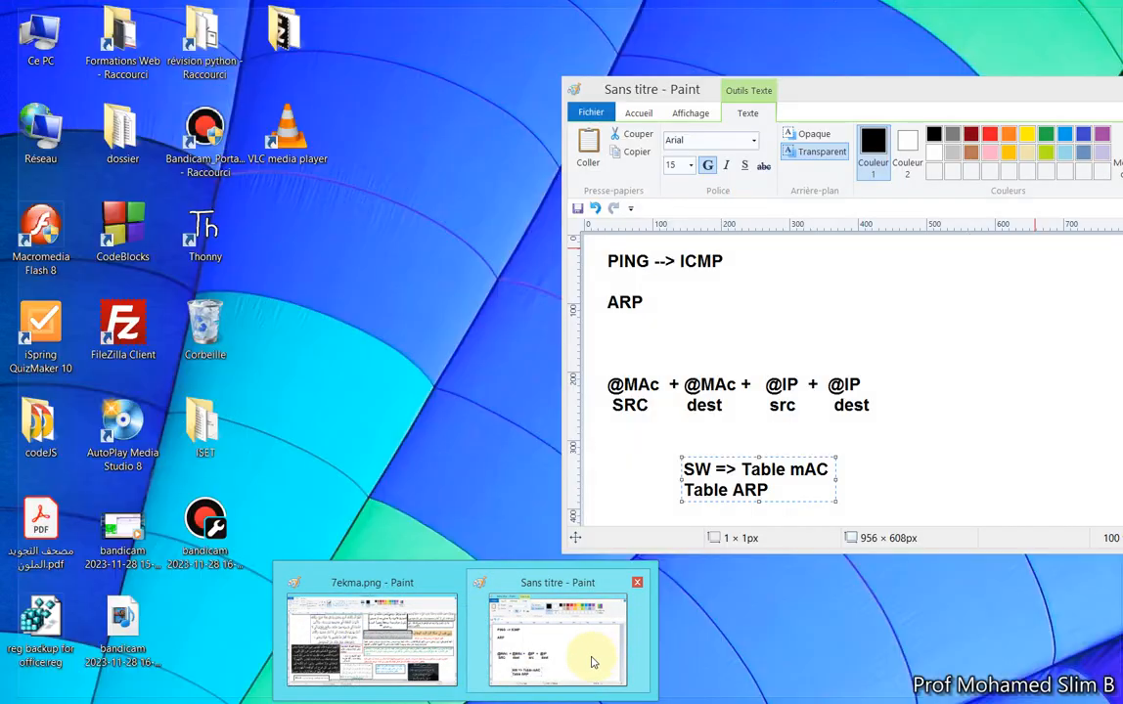
{"action": "left_click", "coordinate": [584, 656]}
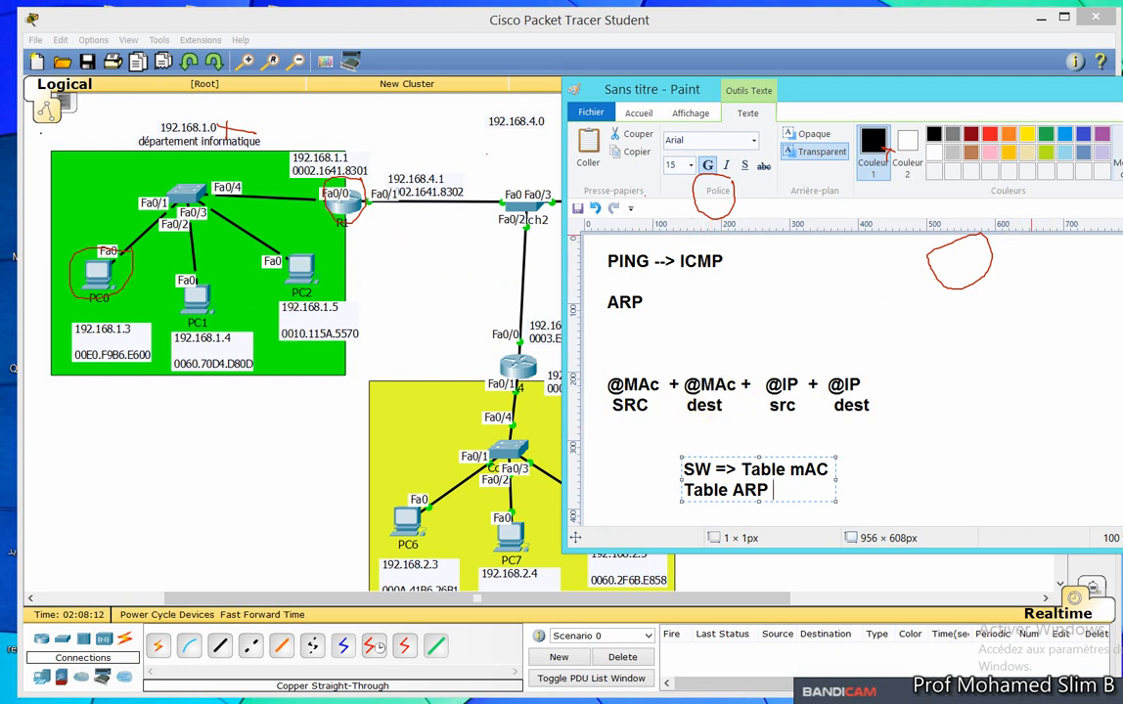
{"action": "left_click", "coordinate": [1121, 86]}
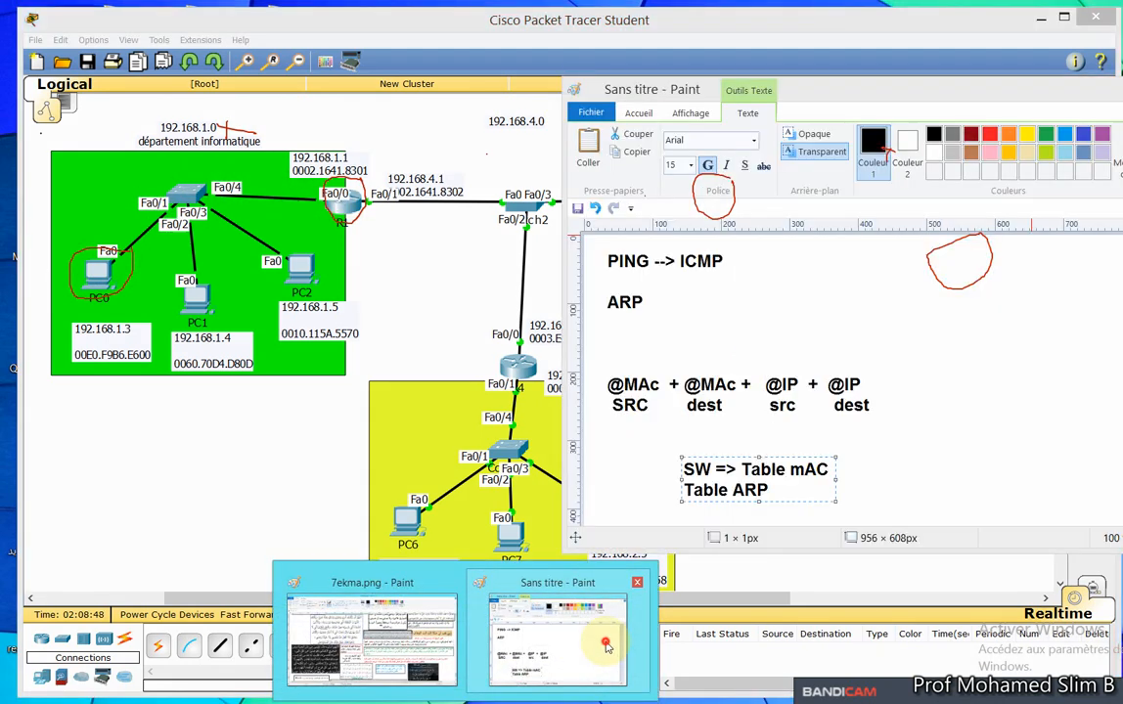
{"action": "left_click", "coordinate": [543, 586]}
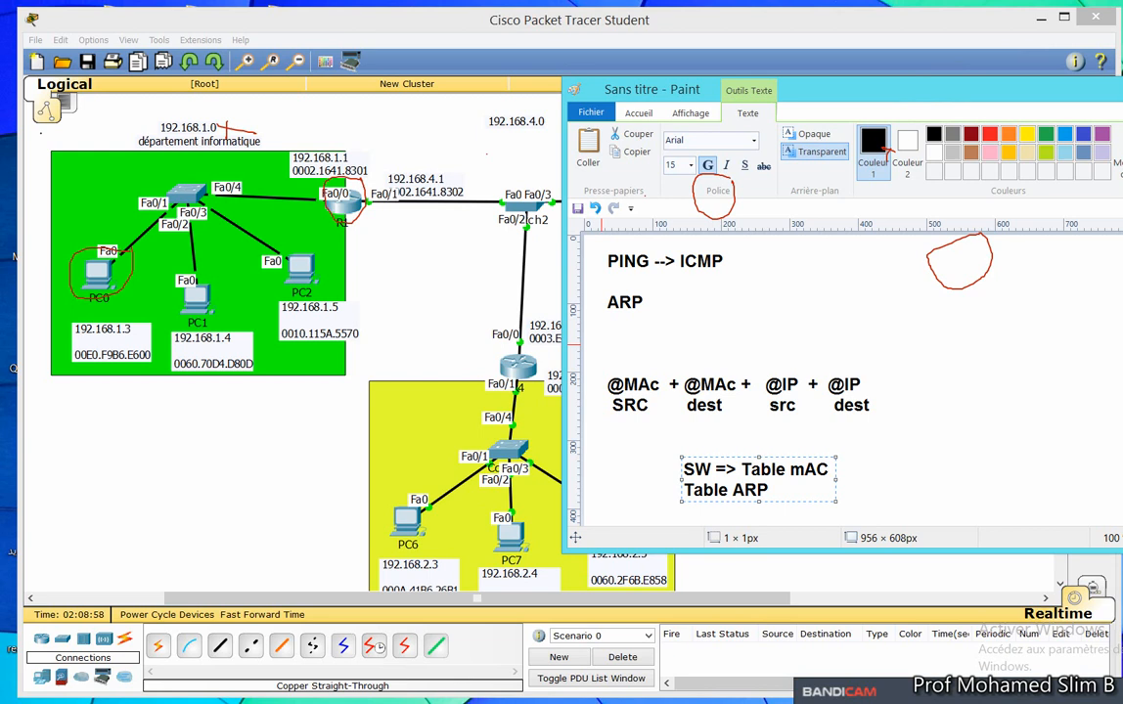
Check the Packet Tracer topology, then bring the Paint notes back and reposition their window below the R1–R3 link.
{"action": "key", "text": "alt+Tab"}
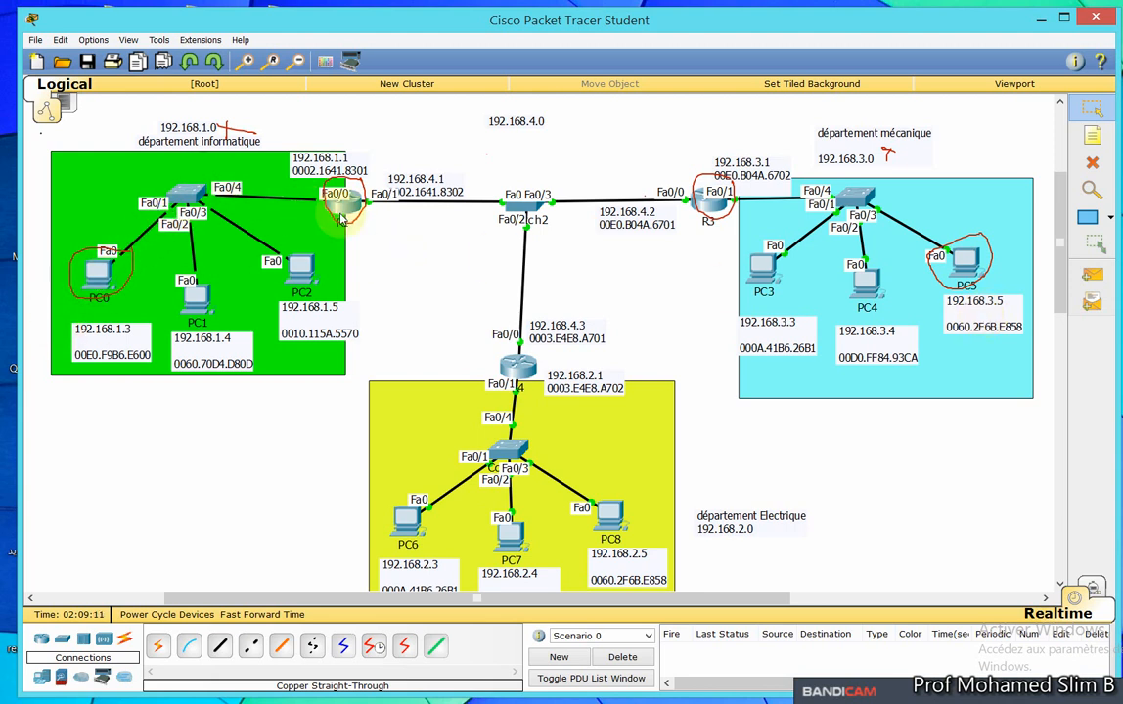
{"action": "left_click", "coordinate": [567, 703]}
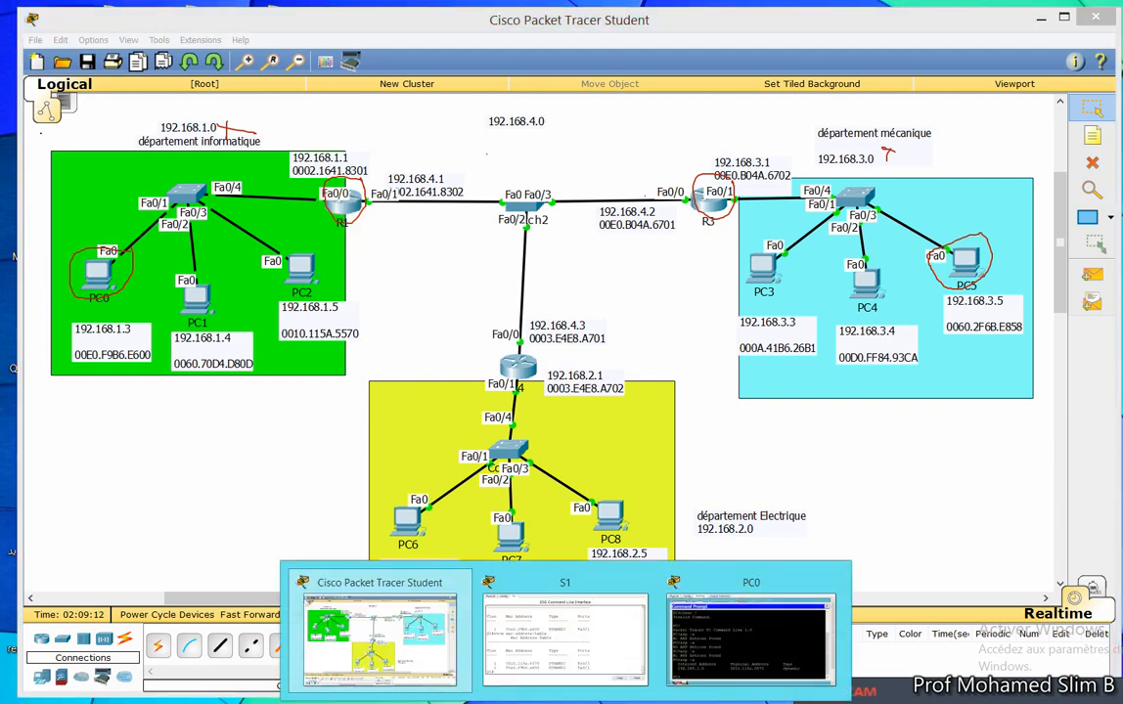
{"action": "left_click", "coordinate": [466, 703]}
{"action": "left_click", "coordinate": [584, 653]}
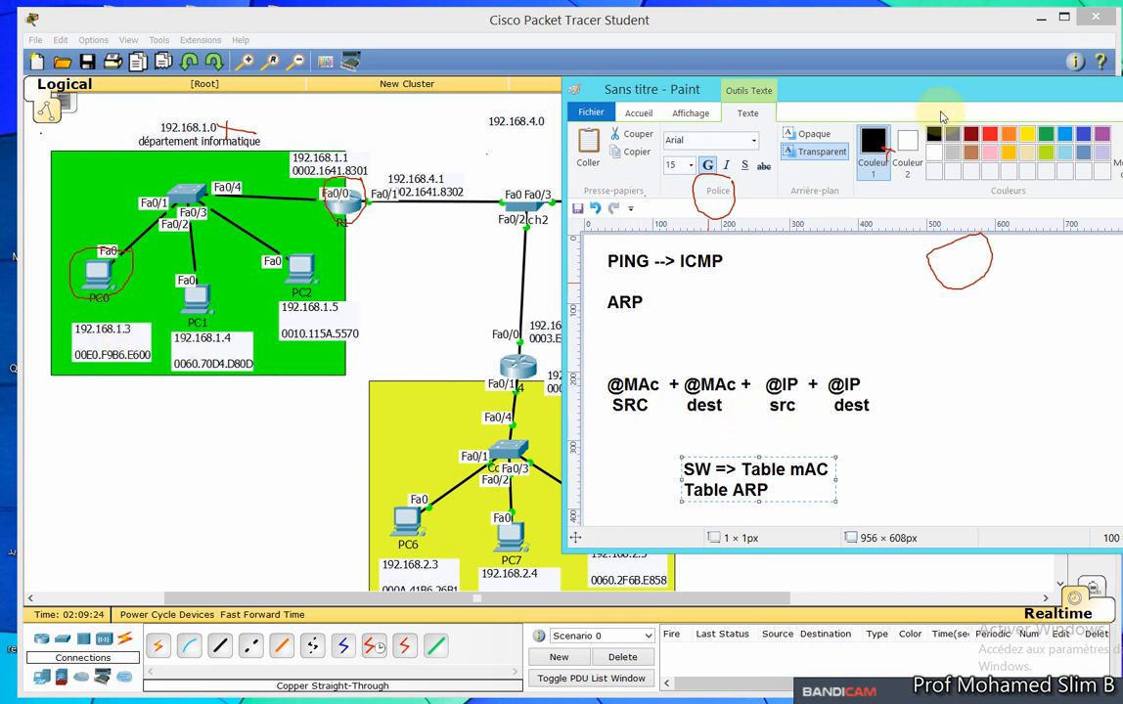
{"action": "left_click_drag", "start_coordinate": [939, 103], "coordinate": [773, 328]}
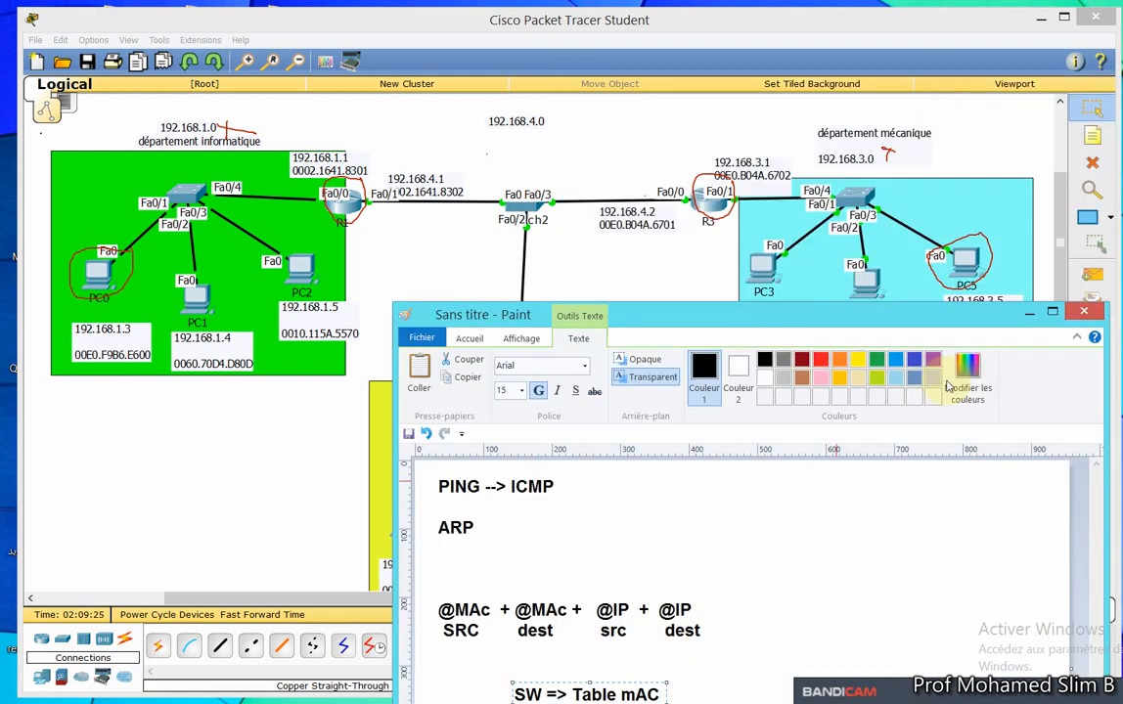
{"action": "left_click_drag", "start_coordinate": [947, 318], "coordinate": [943, 345]}
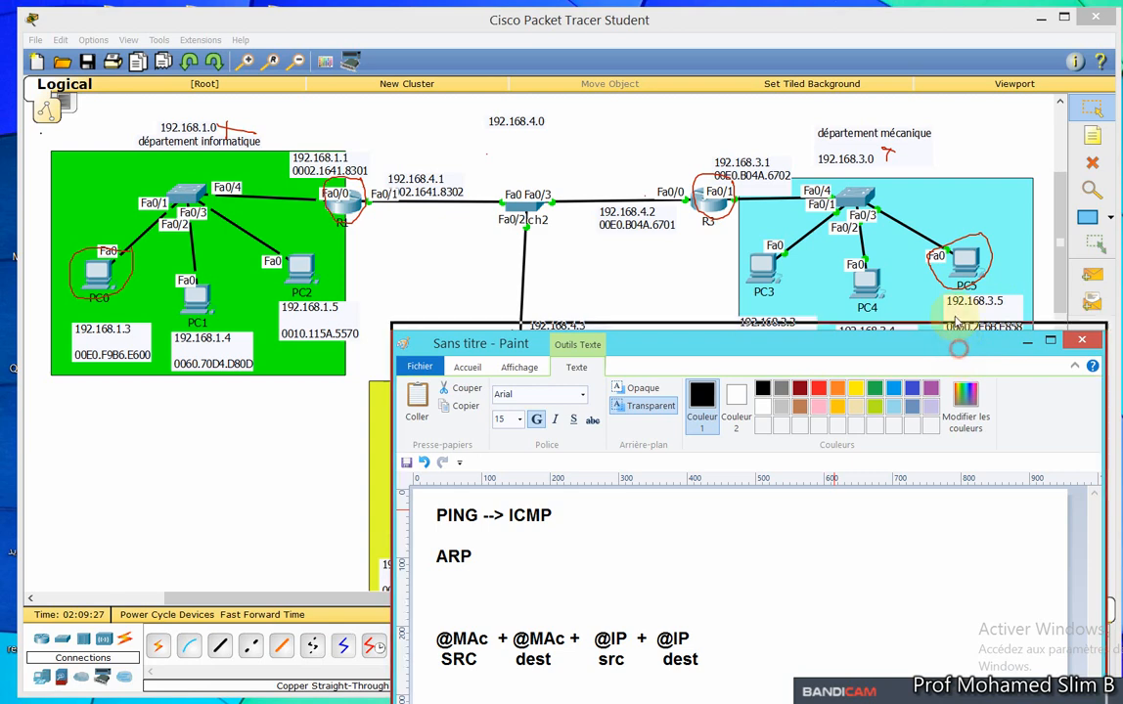
{"action": "left_click_drag", "start_coordinate": [960, 354], "coordinate": [940, 248]}
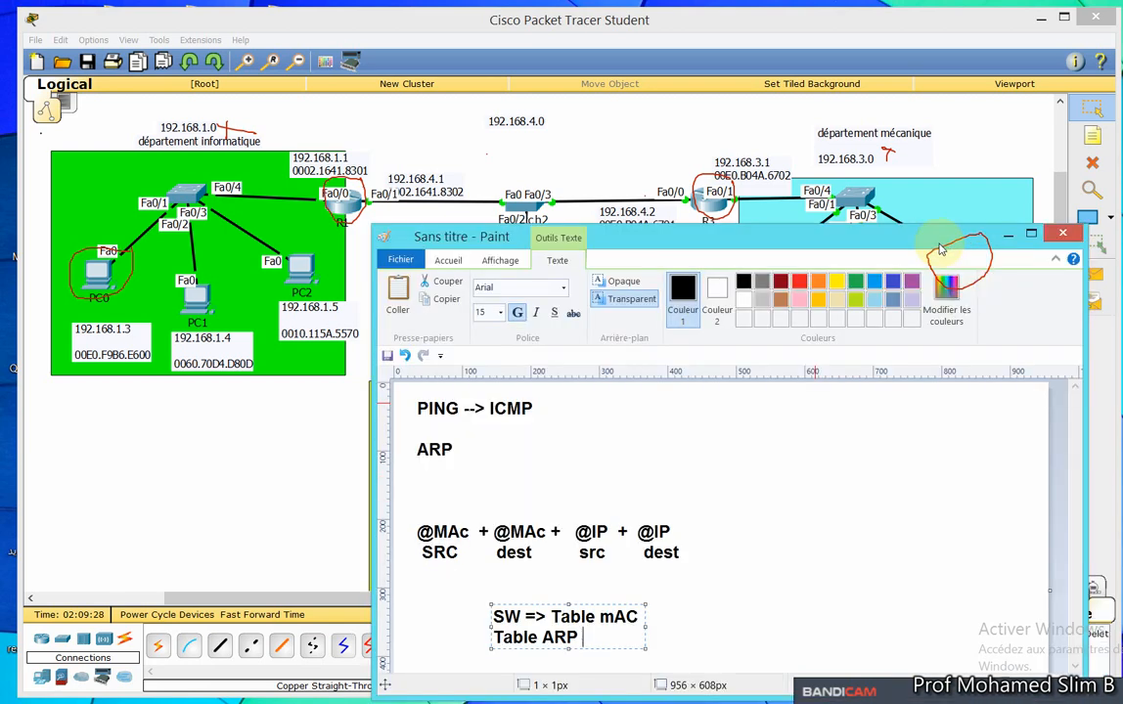
{"action": "left_click", "coordinate": [423, 507]}
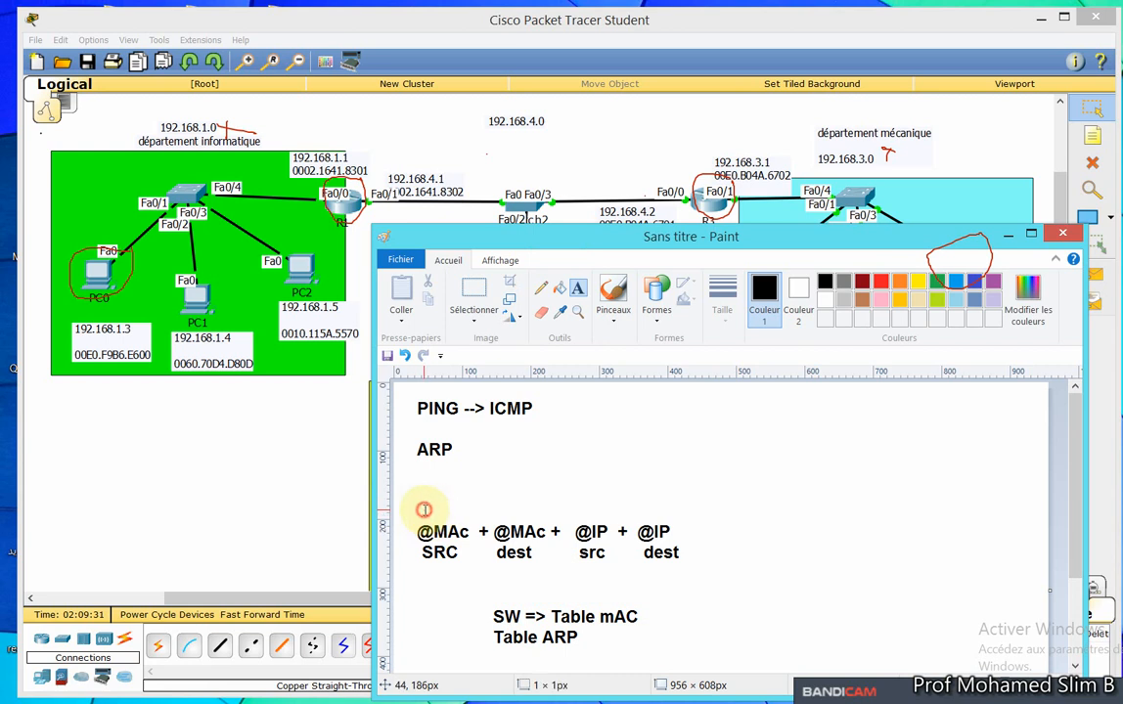
{"action": "left_click", "coordinate": [423, 509]}
{"action": "type", "text": "E600"}
{"action": "key", "text": "ctrl+a"}
{"action": "left_click", "coordinate": [798, 285]}
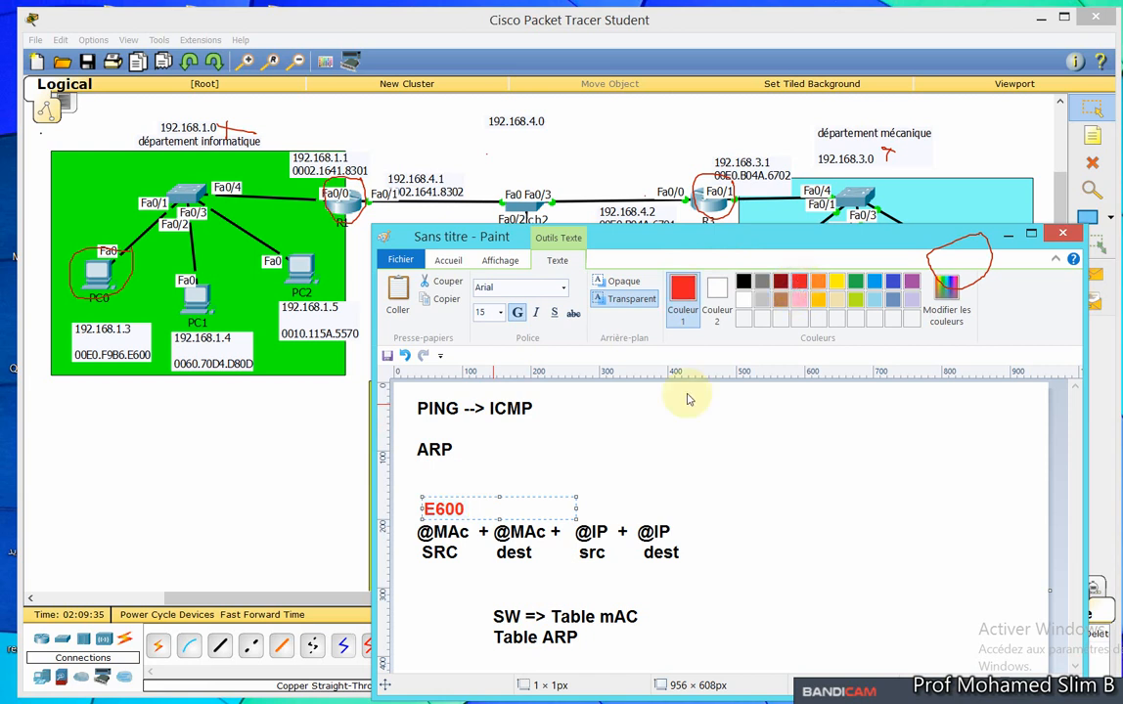
{"action": "left_click", "coordinate": [732, 486]}
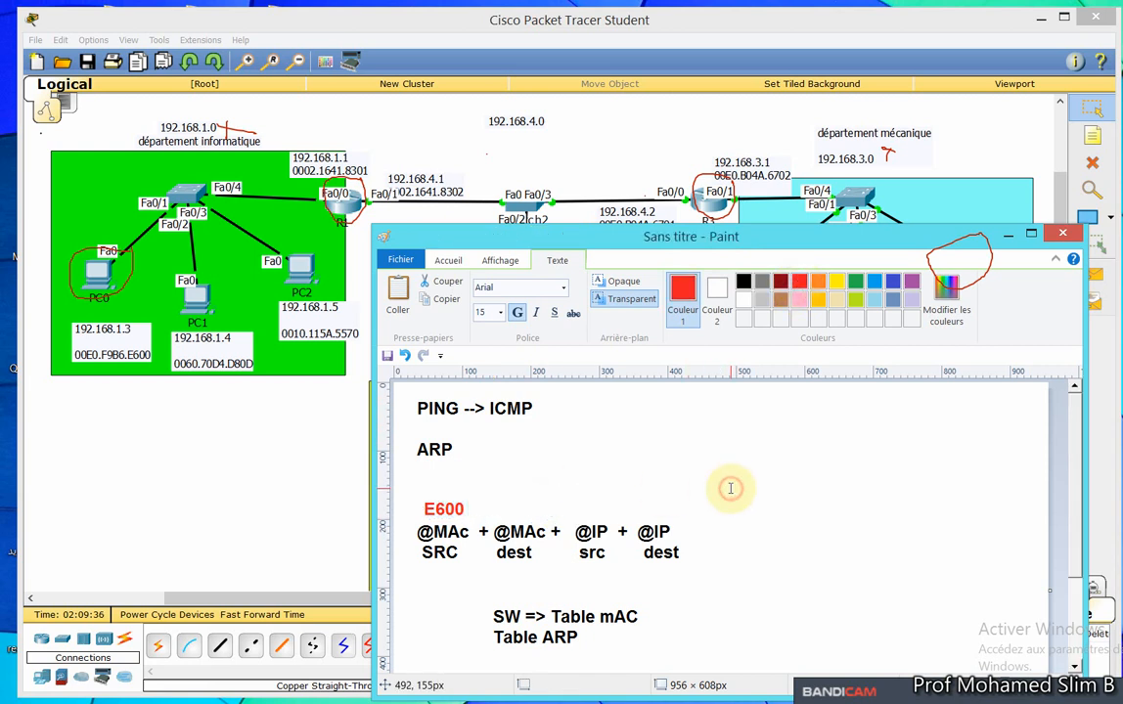
{"action": "left_click", "coordinate": [497, 502]}
{"action": "type", "text": "X                 1.3"}
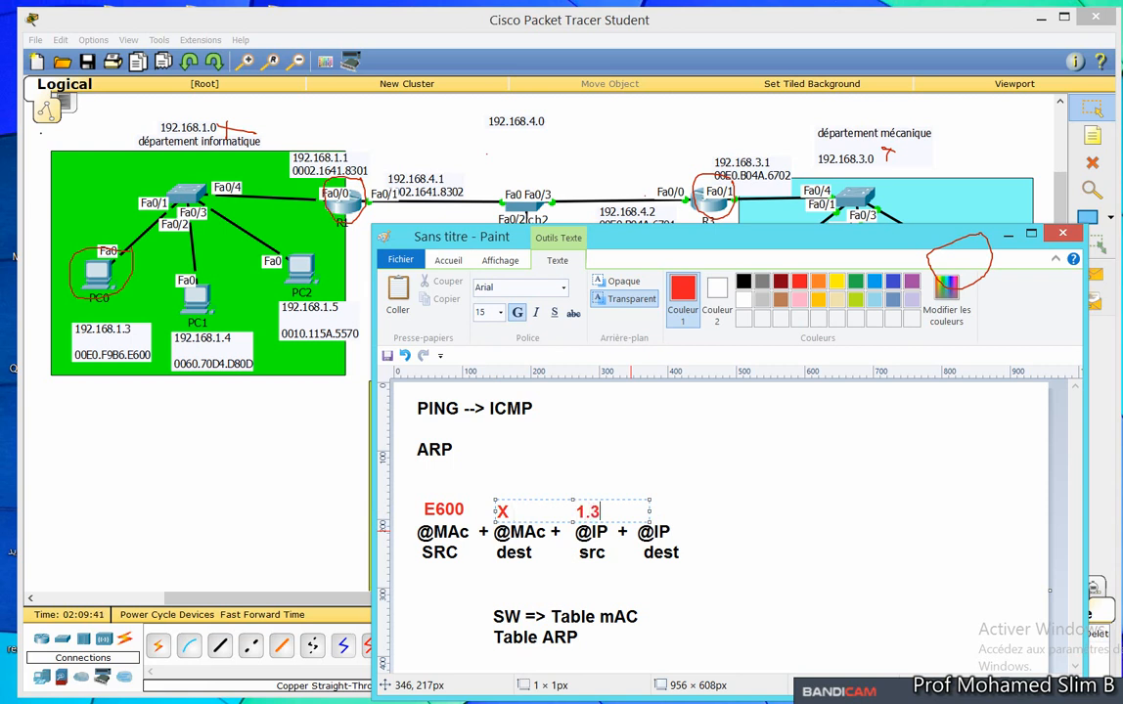
{"action": "left_click", "coordinate": [581, 512]}
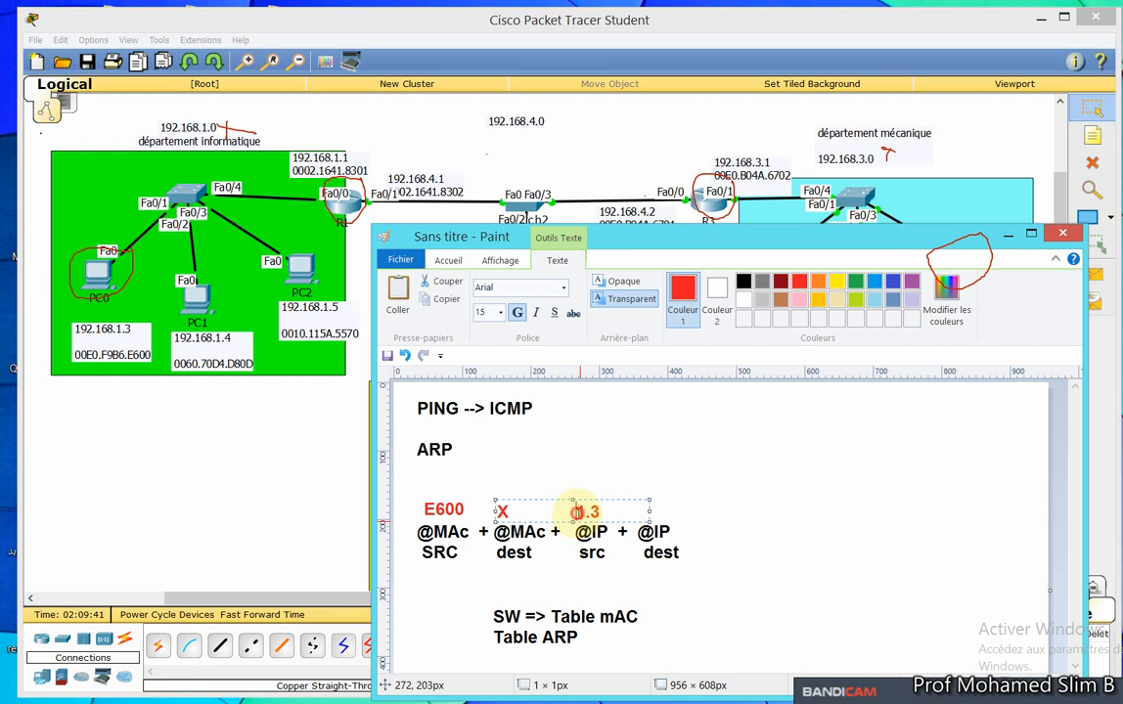
{"action": "left_click", "coordinate": [627, 512]}
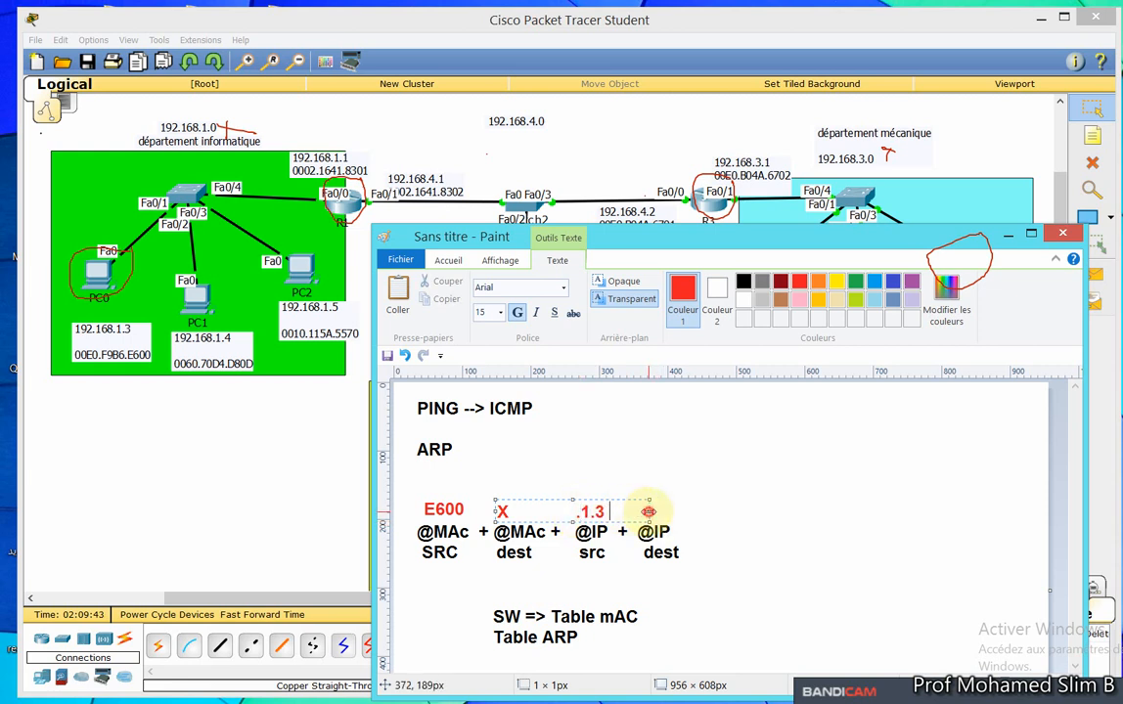
{"action": "left_click_drag", "start_coordinate": [647, 510], "coordinate": [731, 511]}
{"action": "left_click_drag", "start_coordinate": [753, 237], "coordinate": [573, 331]}
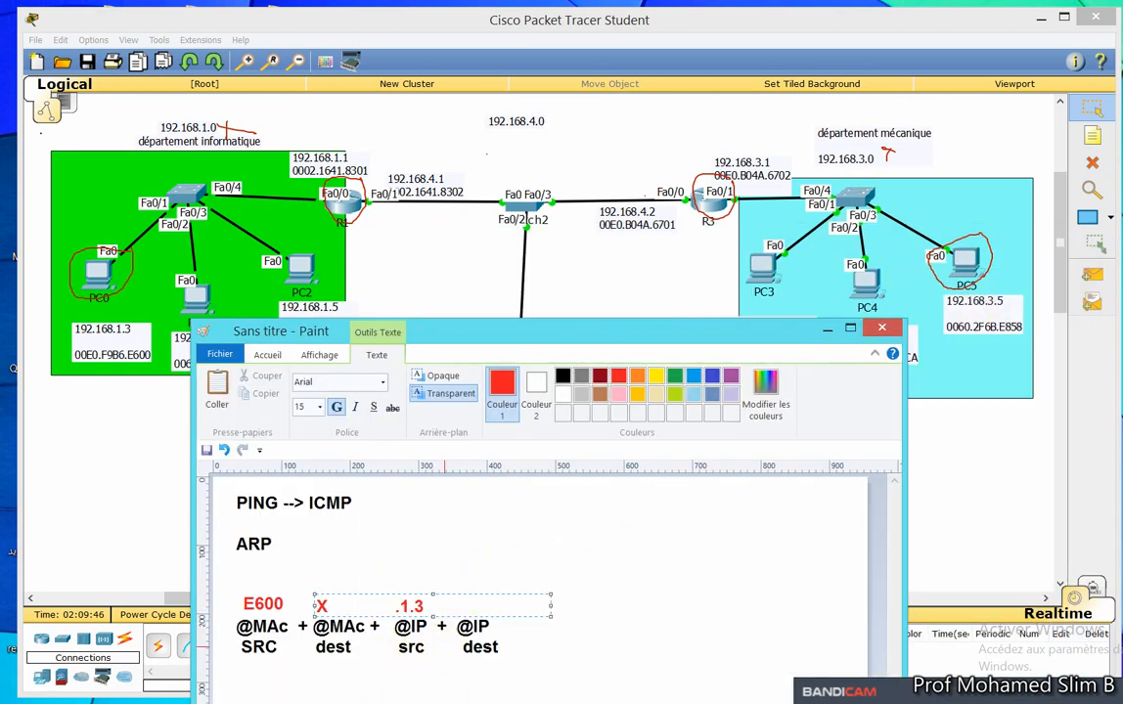
{"action": "type", "text": "5"}
{"action": "left_click", "coordinate": [621, 606]}
{"action": "left_click_drag", "start_coordinate": [582, 346], "coordinate": [842, 173]}
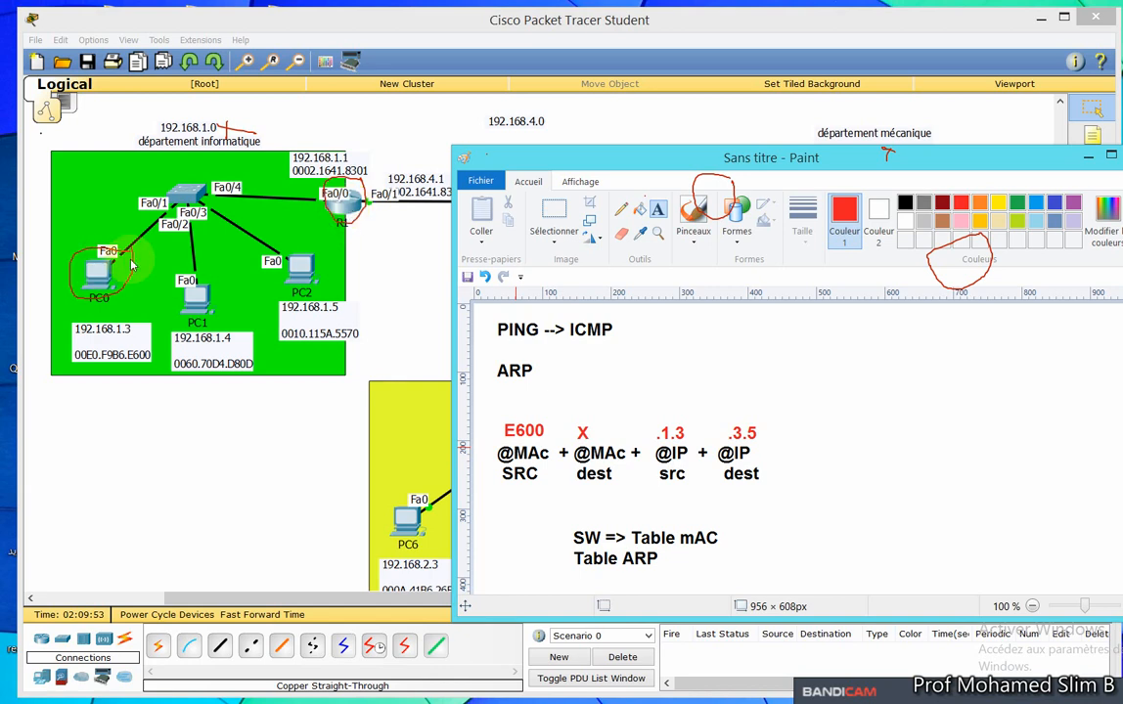
{"action": "left_click_drag", "start_coordinate": [533, 157], "coordinate": [496, 348]}
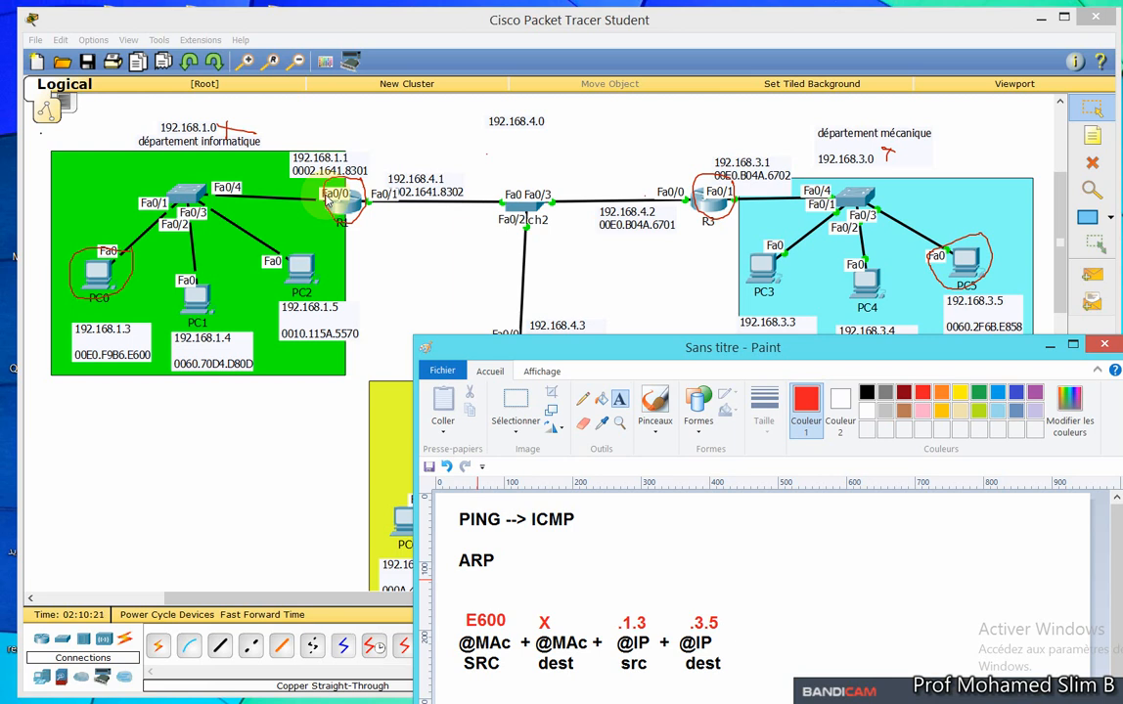
{"action": "mouse_move", "coordinate": [633, 349]}
{"action": "left_mouse_down"}
{"action": "mouse_move", "coordinate": [639, 285]}
{"action": "mouse_move", "coordinate": [657, 242]}
{"action": "mouse_move", "coordinate": [671, 241]}
{"action": "left_mouse_up"}
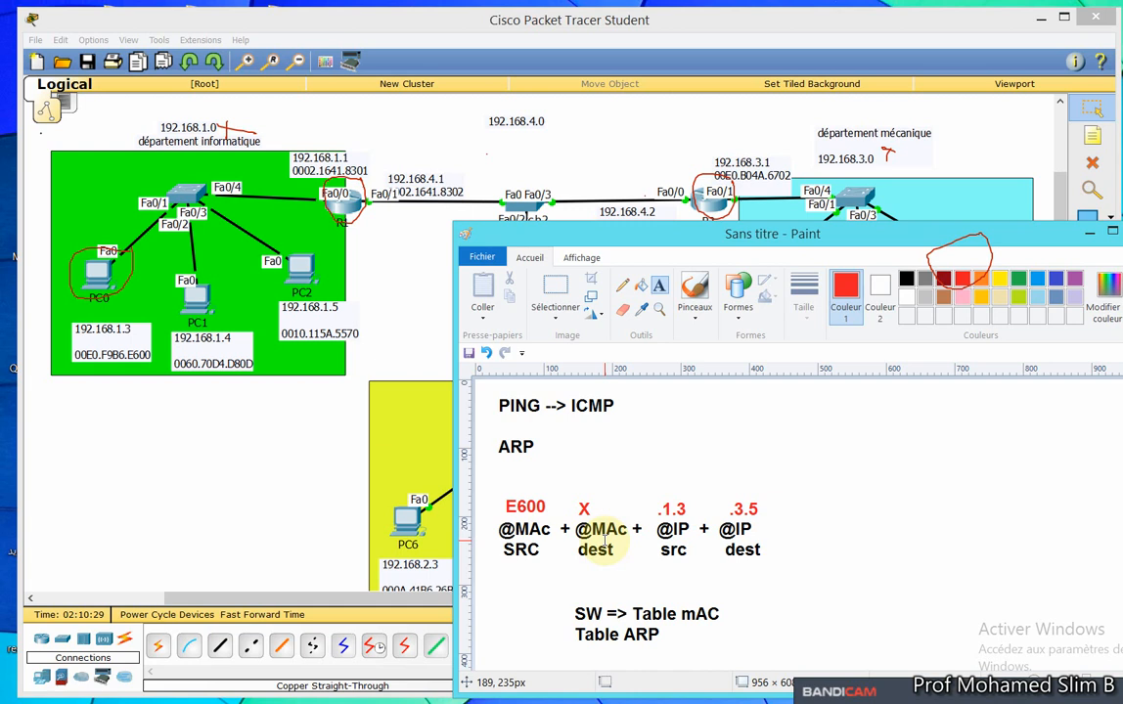
{"action": "left_click", "coordinate": [785, 435]}
{"action": "type", "text": "ARP "}
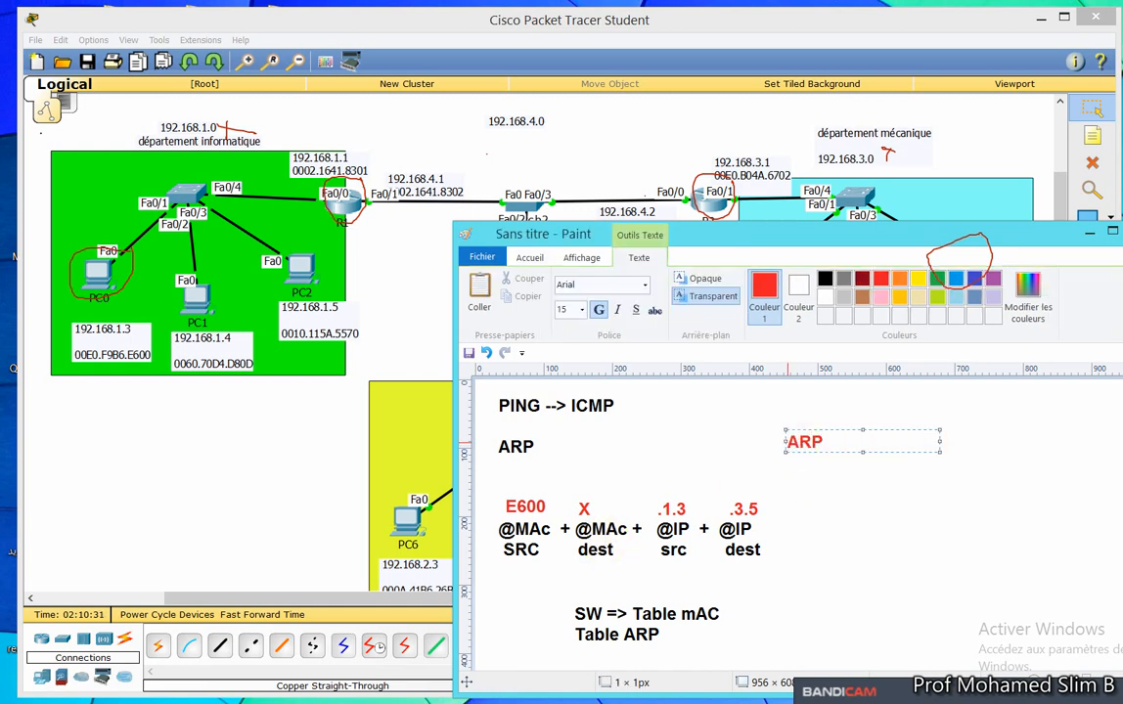
{"action": "type", "text": ":"}
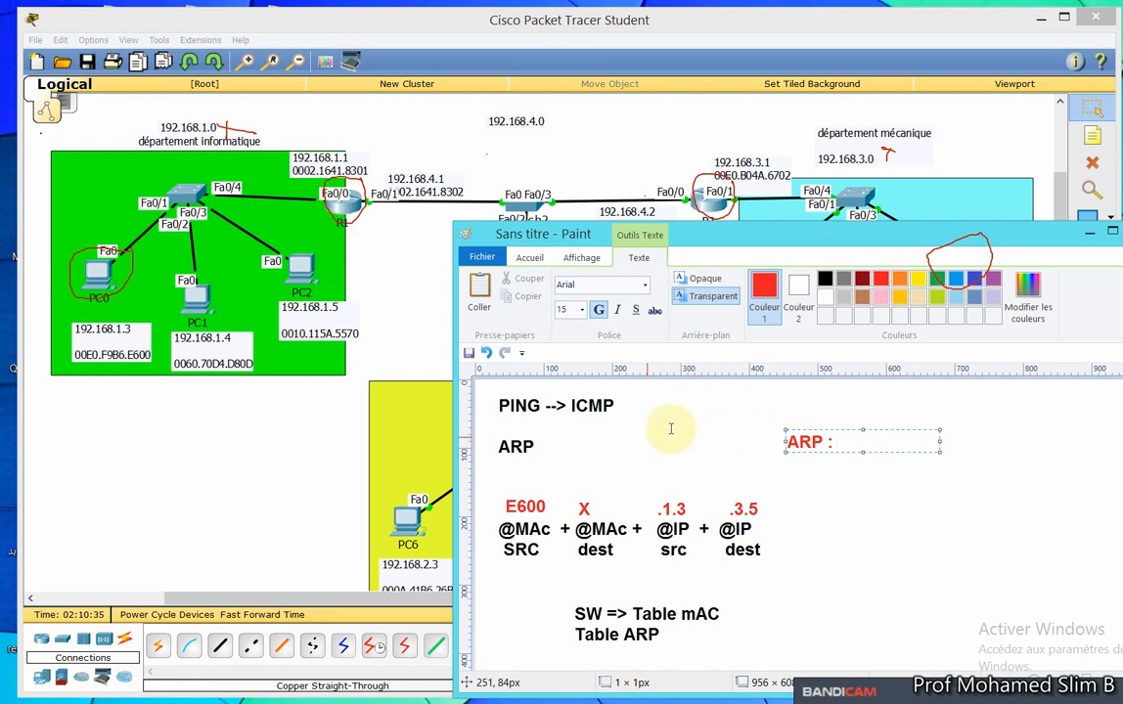
{"action": "type", "text": "@IP --"}
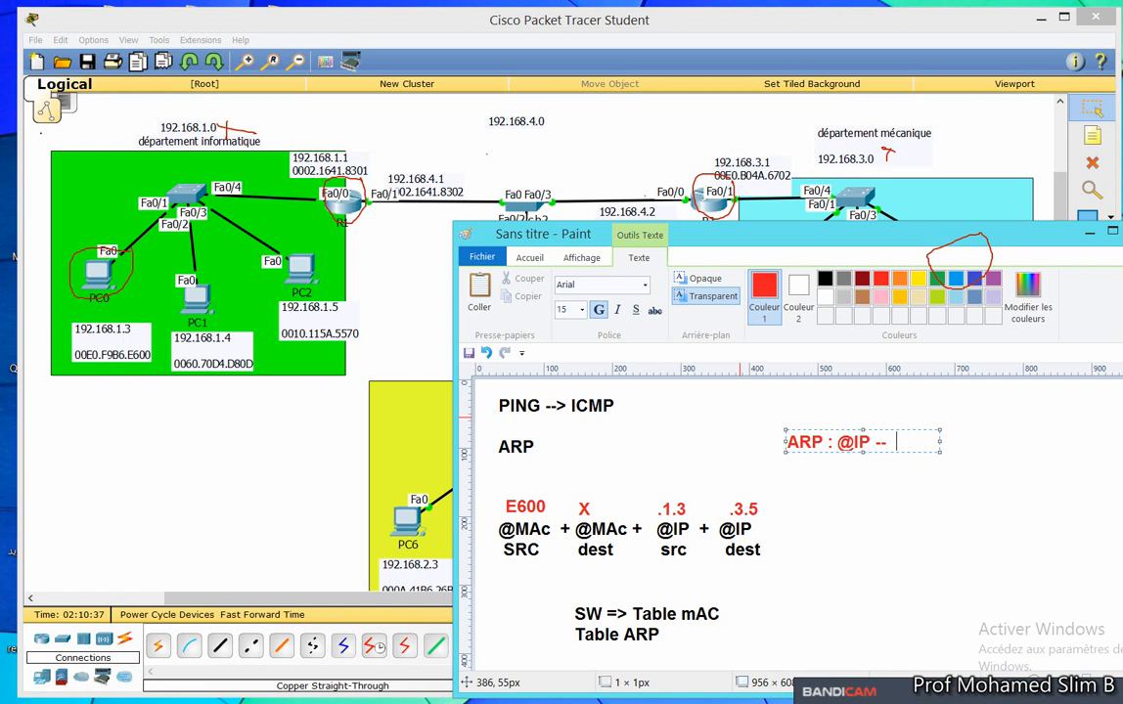
{"action": "type", "text": "> @MAC"}
{"action": "left_click_drag", "start_coordinate": [940, 452], "coordinate": [1057, 452]}
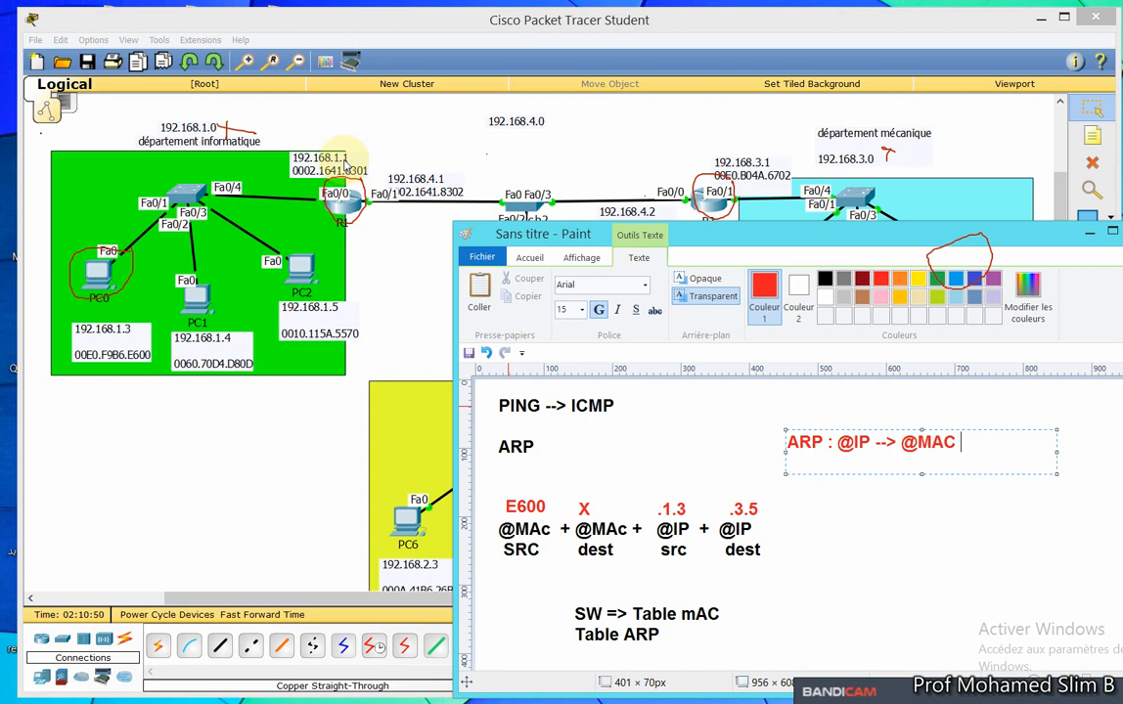
{"action": "type", "text": "?"}
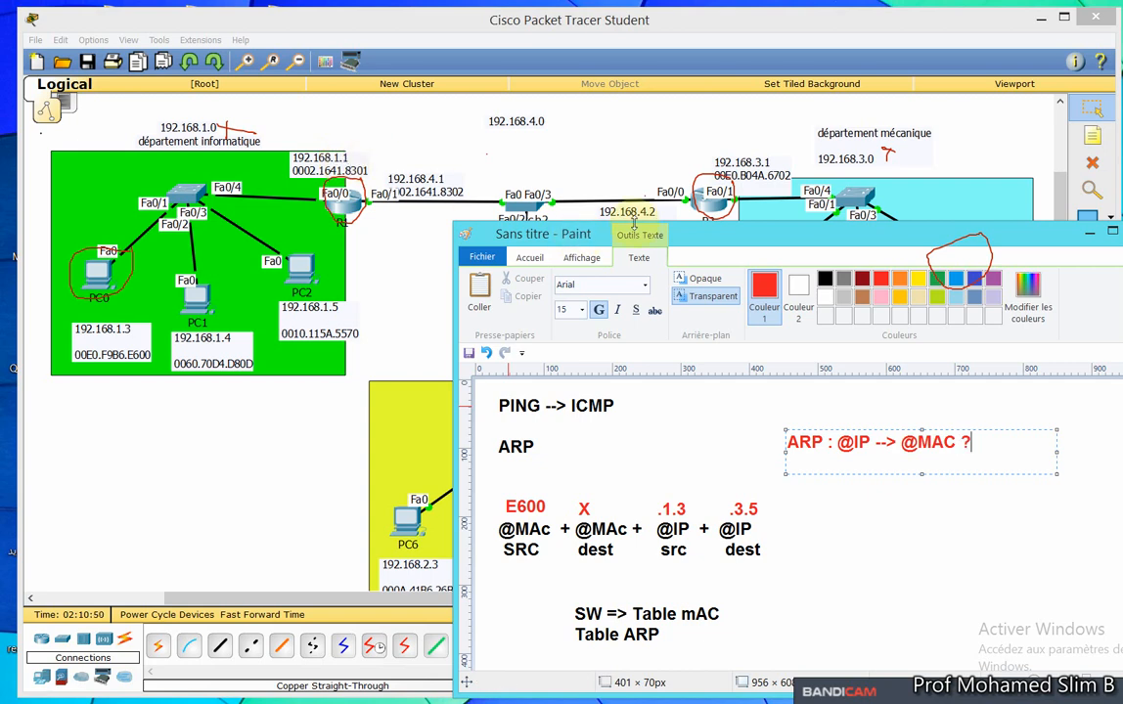
{"action": "left_click", "coordinate": [971, 211]}
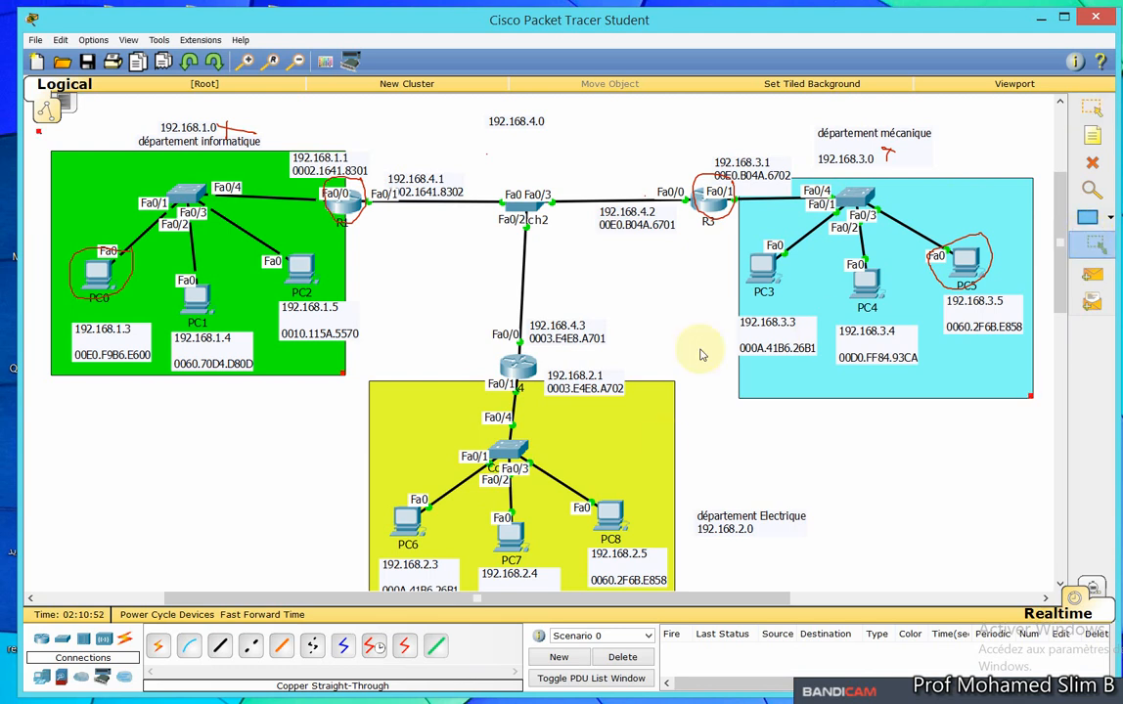